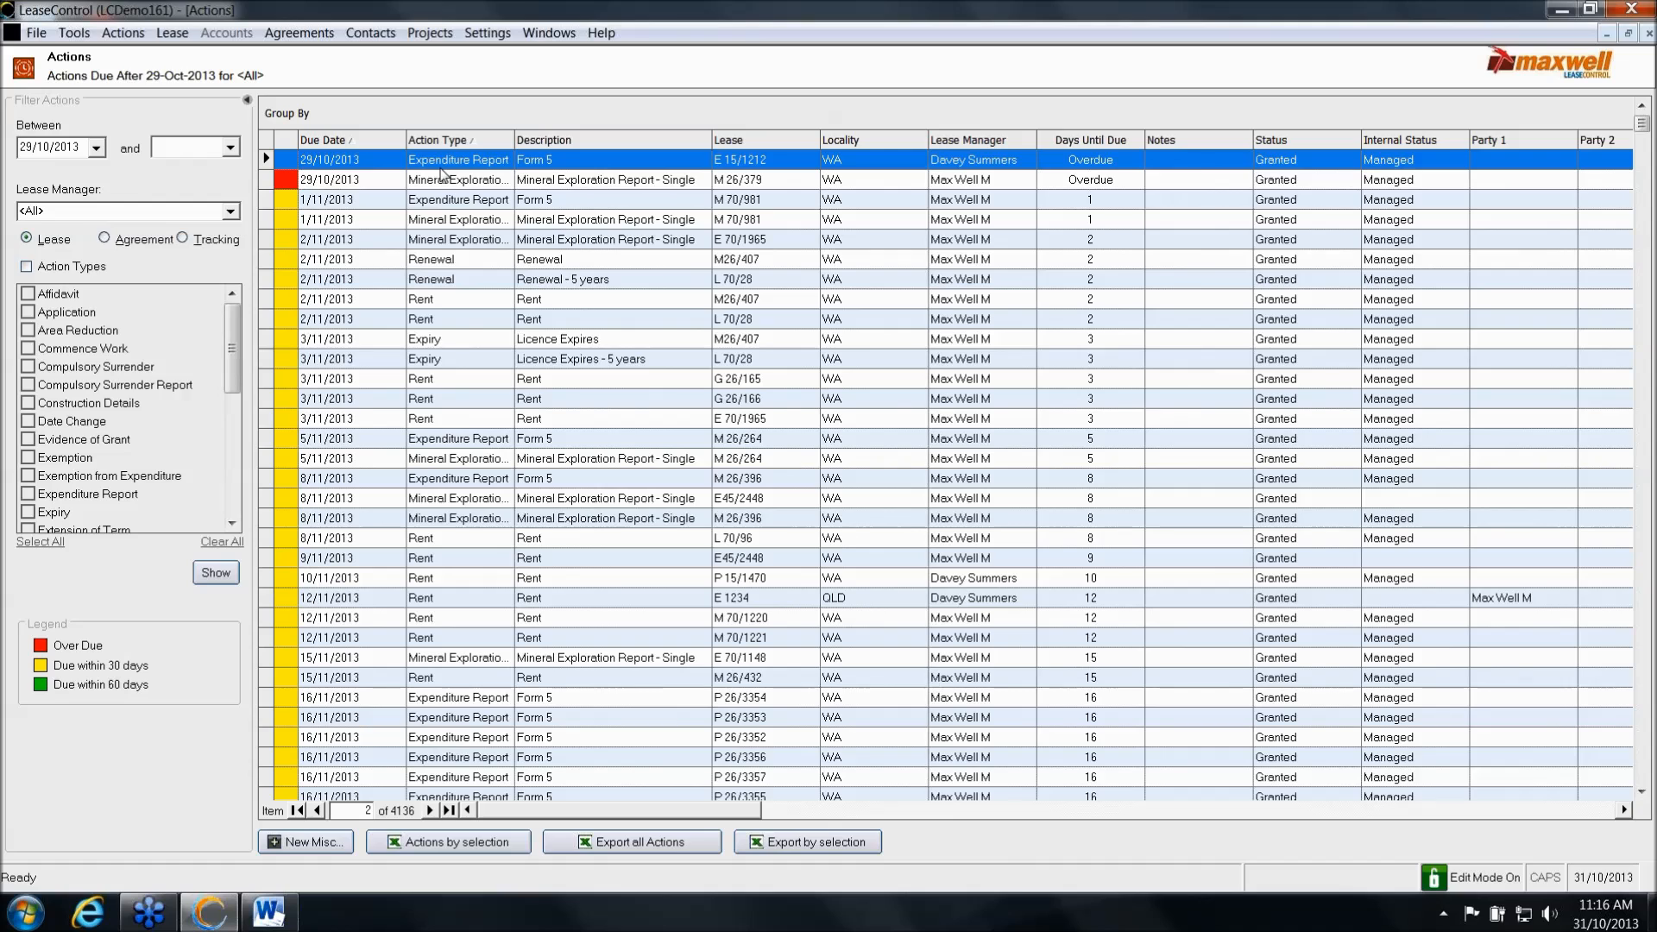
Group the lease actions by Action Type and, within each type, by Project
{"action": "left_click_drag", "start_coordinate": [462, 143], "coordinate": [473, 106]}
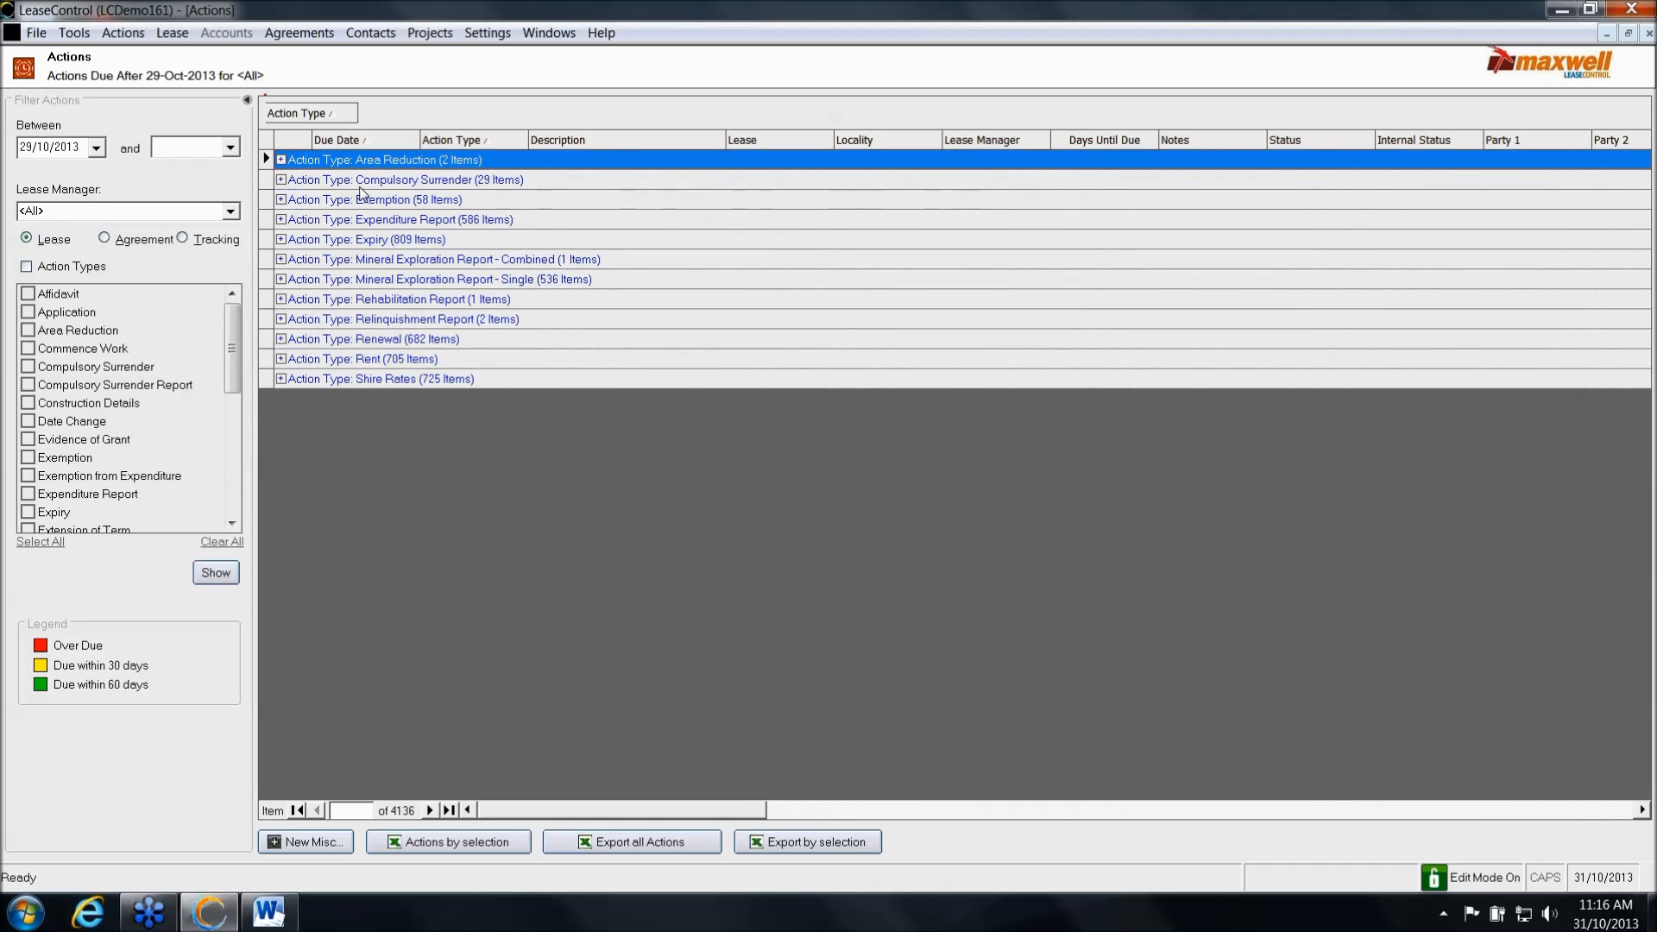
{"action": "mouse_move", "coordinate": [318, 114]}
{"action": "left_mouse_down"}
{"action": "mouse_move", "coordinate": [385, 158]}
{"action": "mouse_move", "coordinate": [435, 119]}
{"action": "left_mouse_up"}
{"action": "left_click", "coordinate": [1641, 811]}
{"action": "left_click_drag", "start_coordinate": [1627, 137], "coordinate": [1075, 106]}
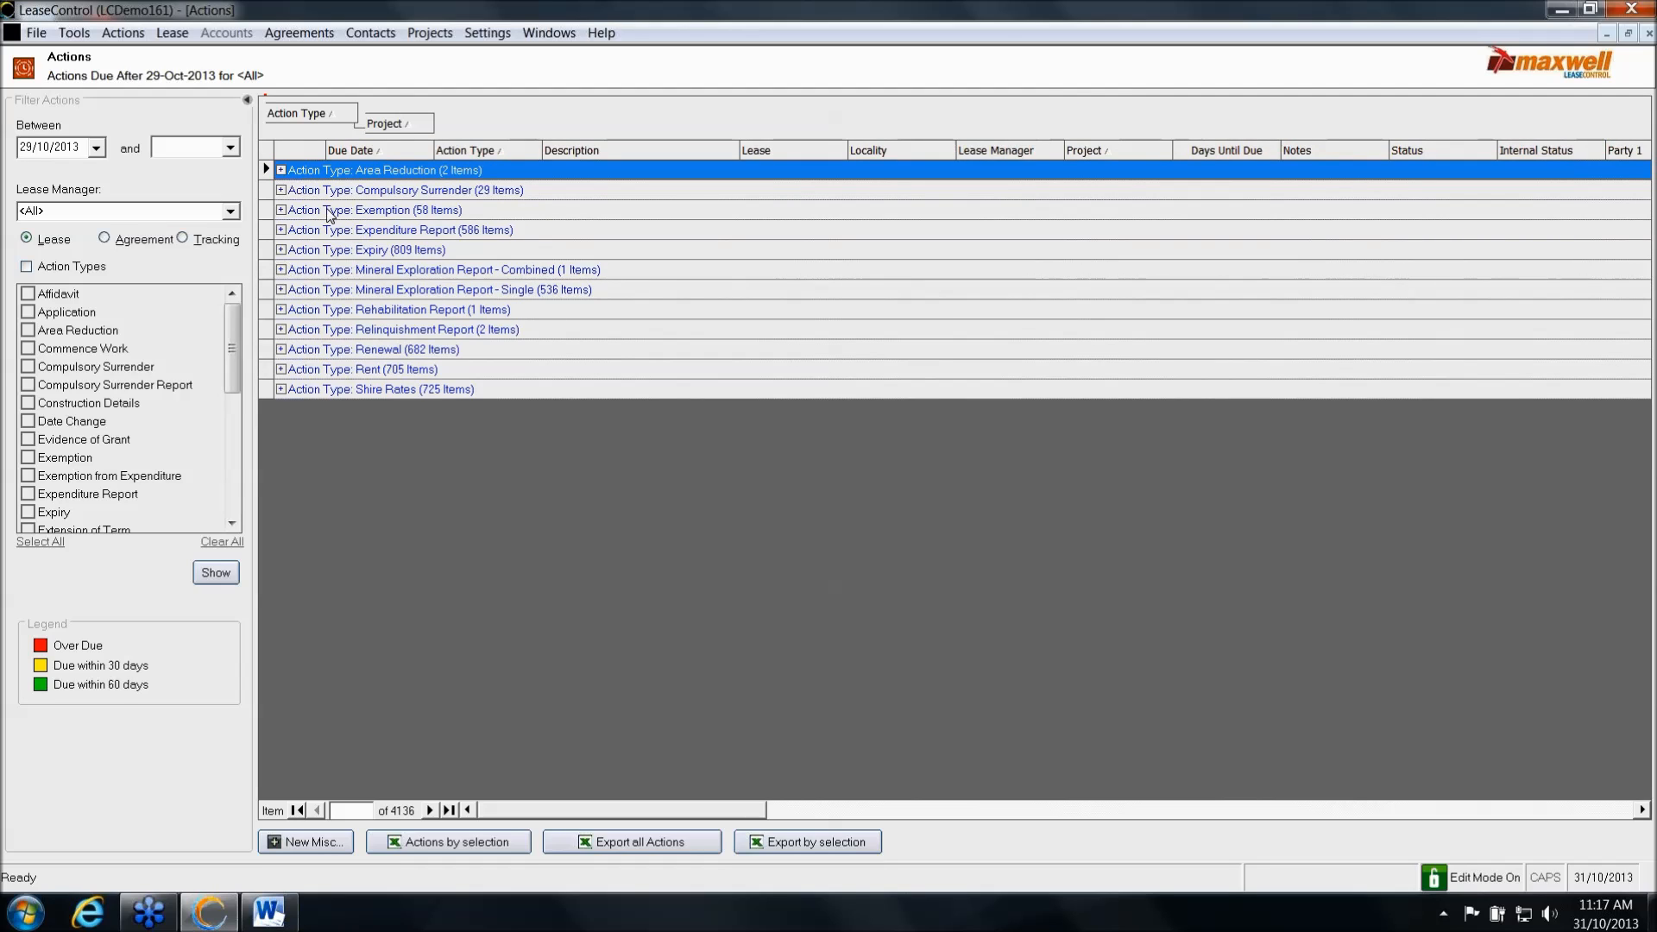
Select all Minello project actions under the Expiry action type and export the selection to Excel
{"action": "left_click", "coordinate": [280, 249]}
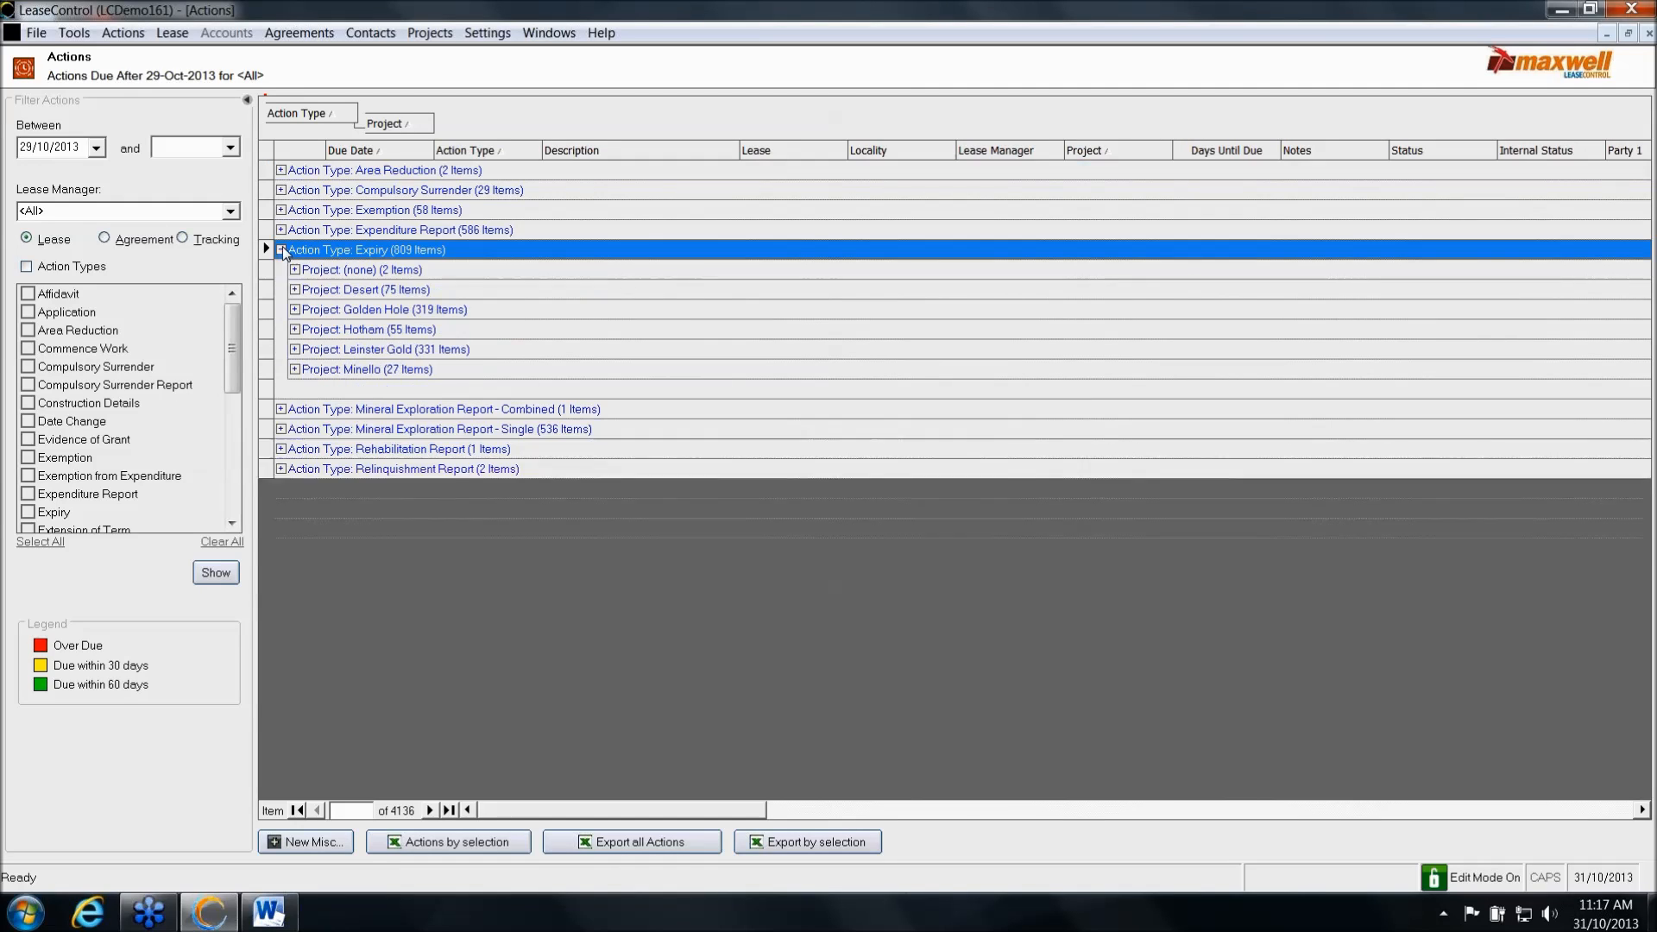
{"action": "left_click", "coordinate": [294, 370]}
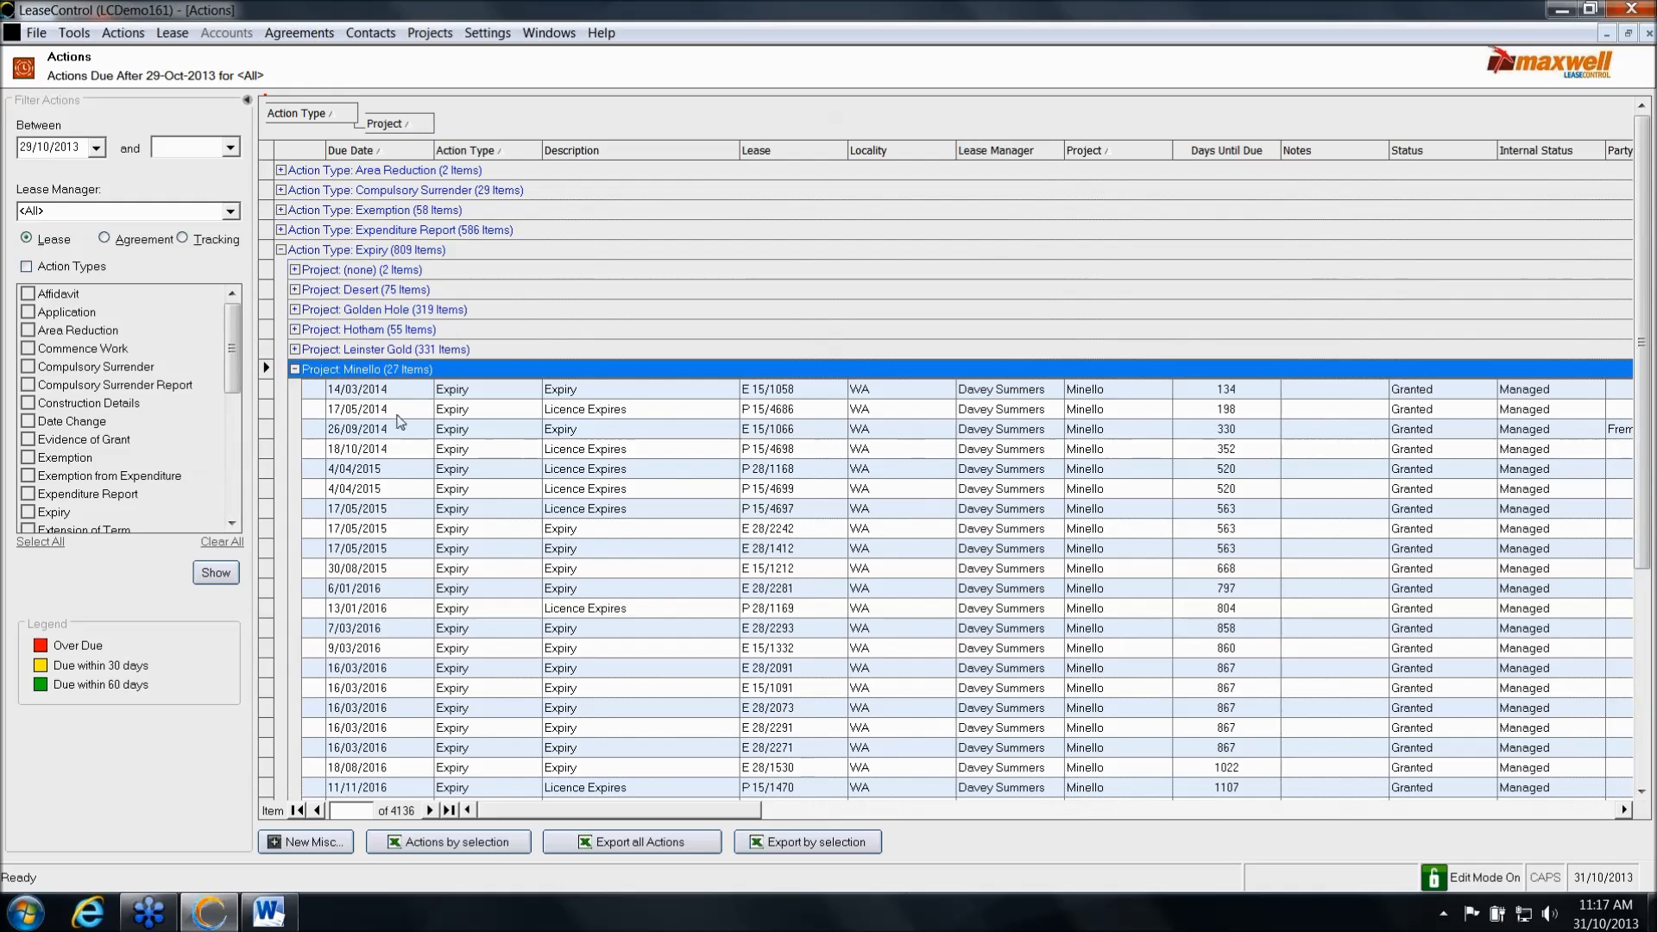
{"action": "scroll", "coordinate": [393, 449], "scroll_direction": "down", "scroll_amount": 3}
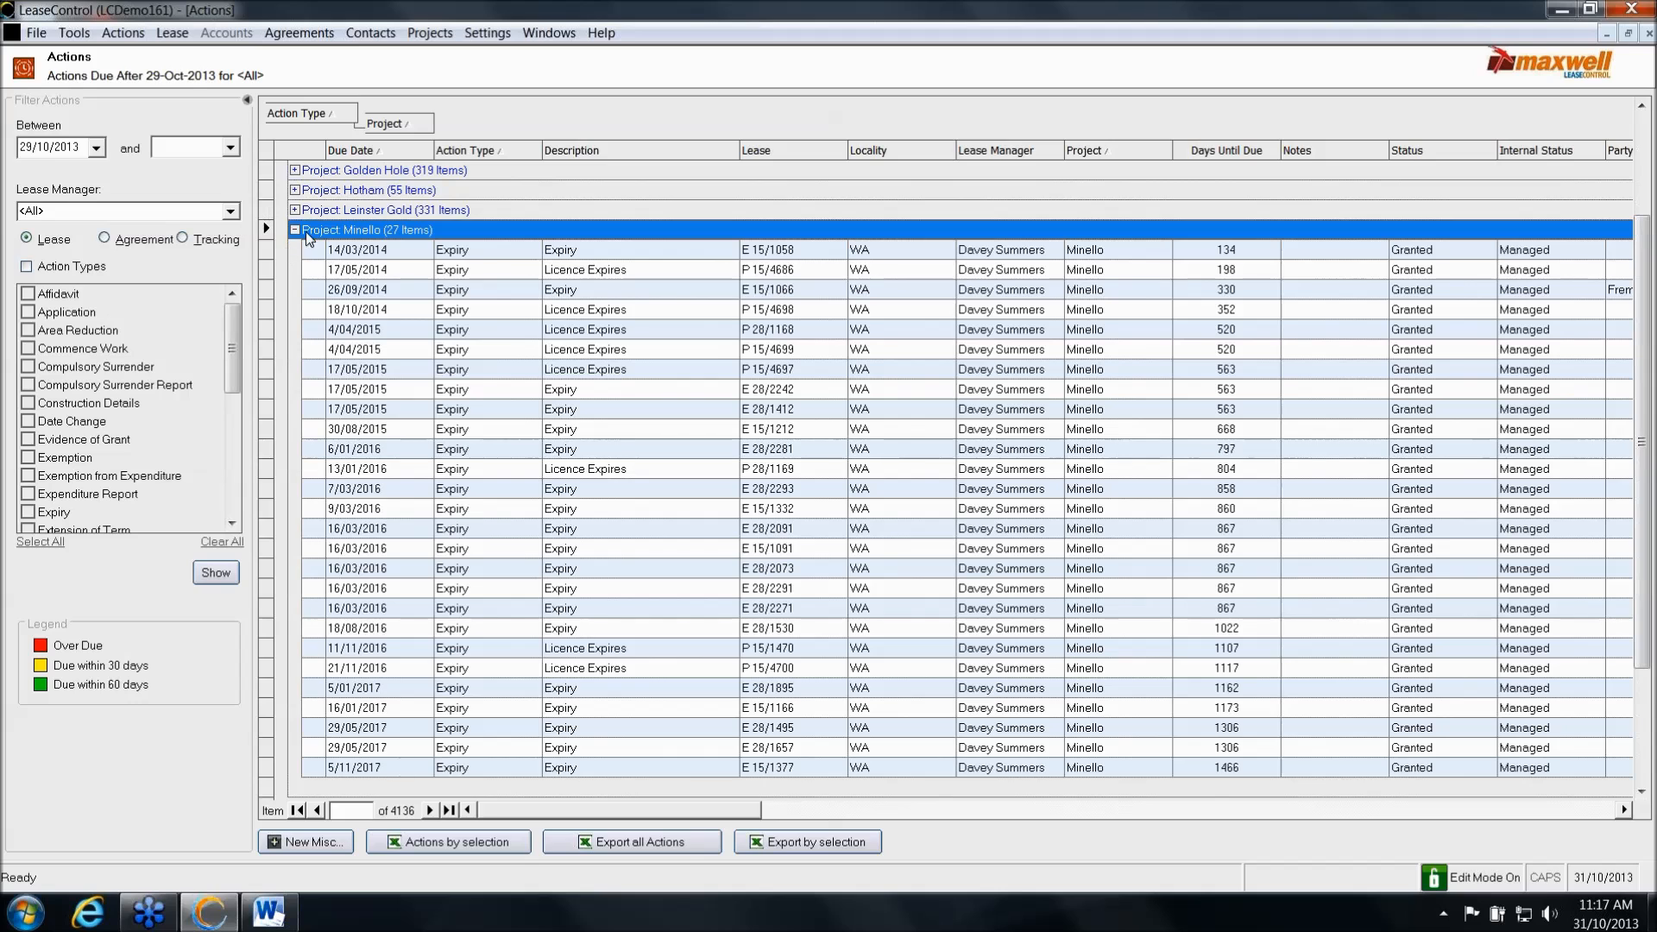
{"action": "left_click_drag", "start_coordinate": [265, 249], "coordinate": [262, 773]}
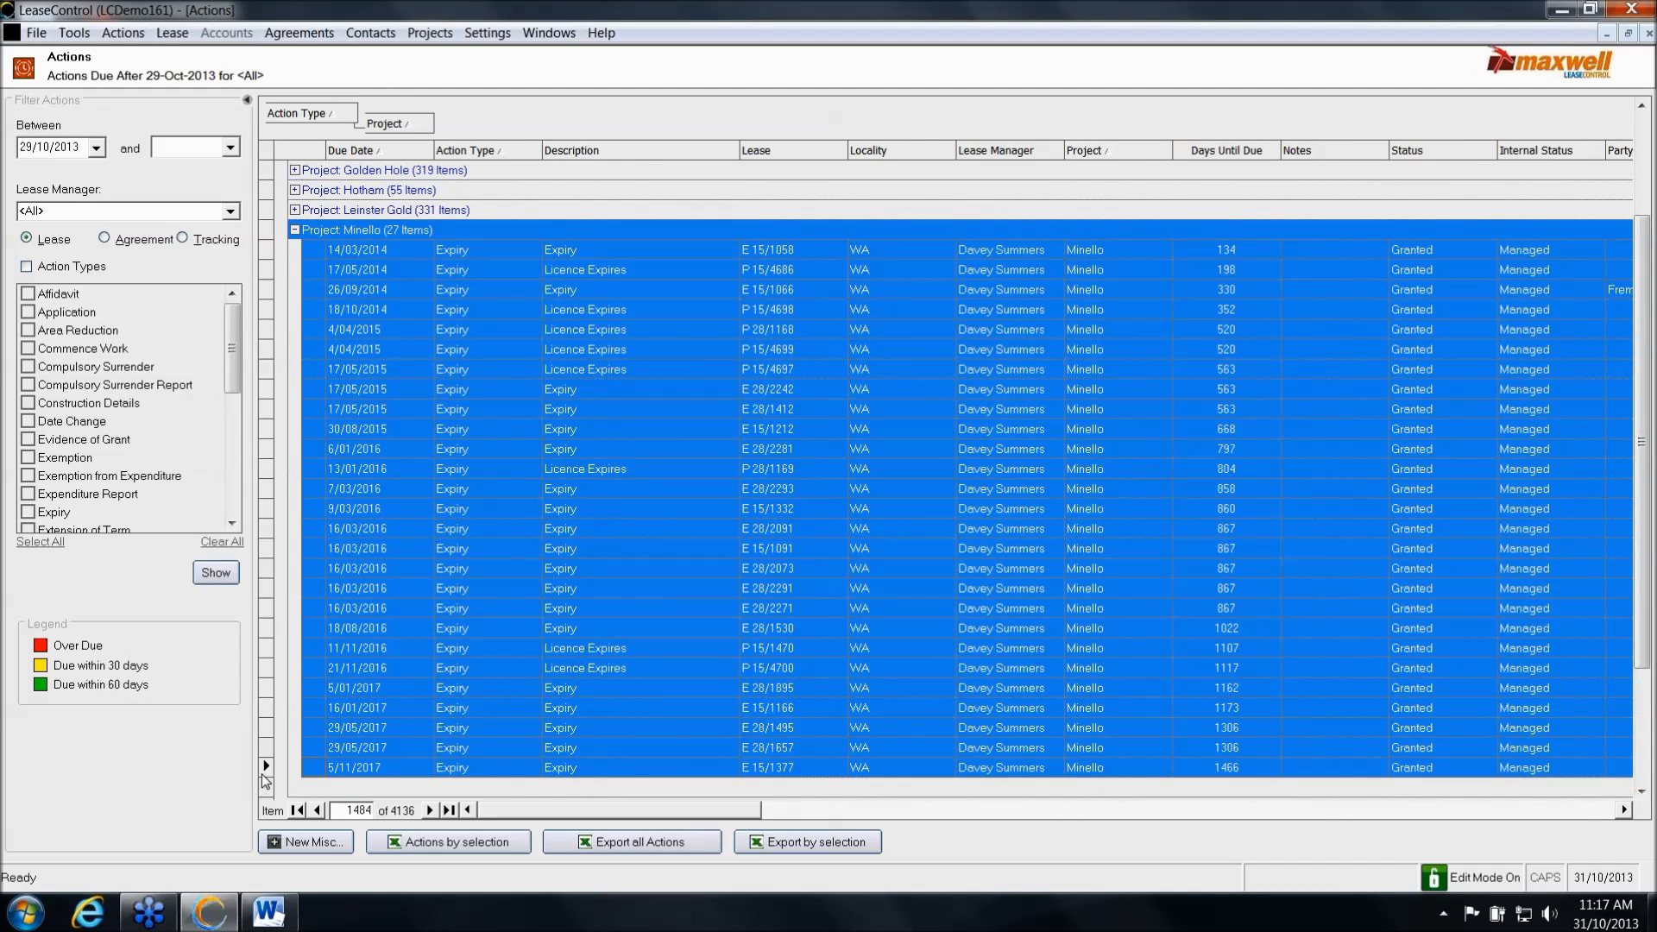
{"action": "left_click", "coordinate": [449, 848]}
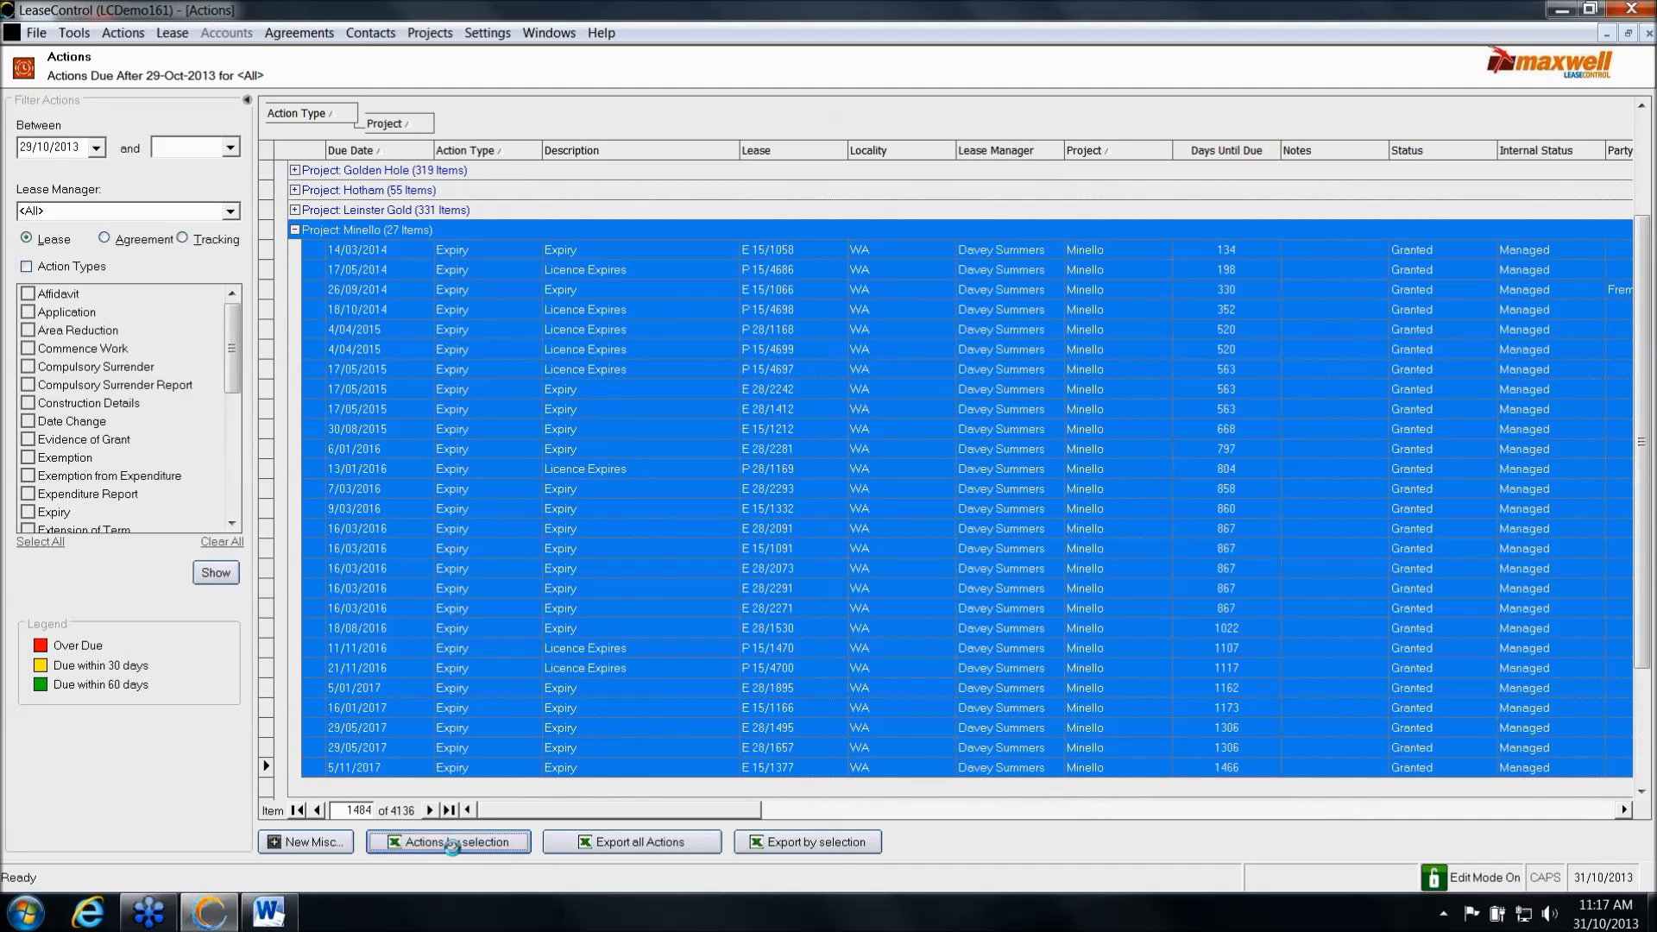
{"action": "left_click", "coordinate": [799, 847]}
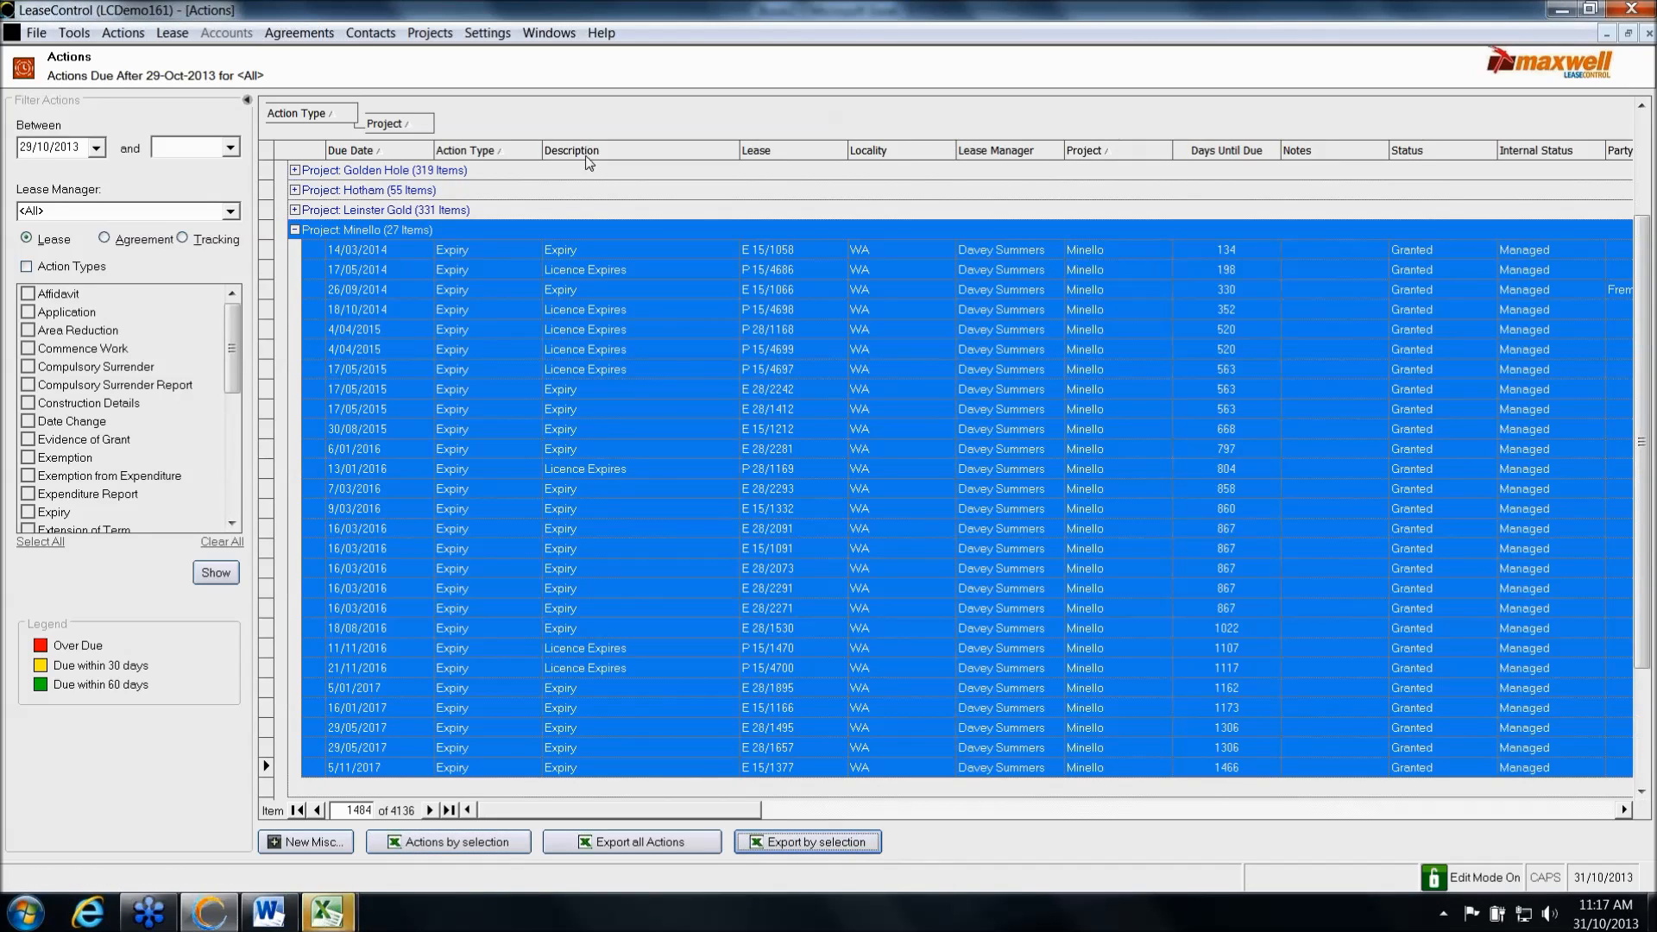
Switch to Excel to review the exported expiry actions in Book2, and return to LeaseControl's actions list
{"action": "left_click", "coordinate": [326, 912]}
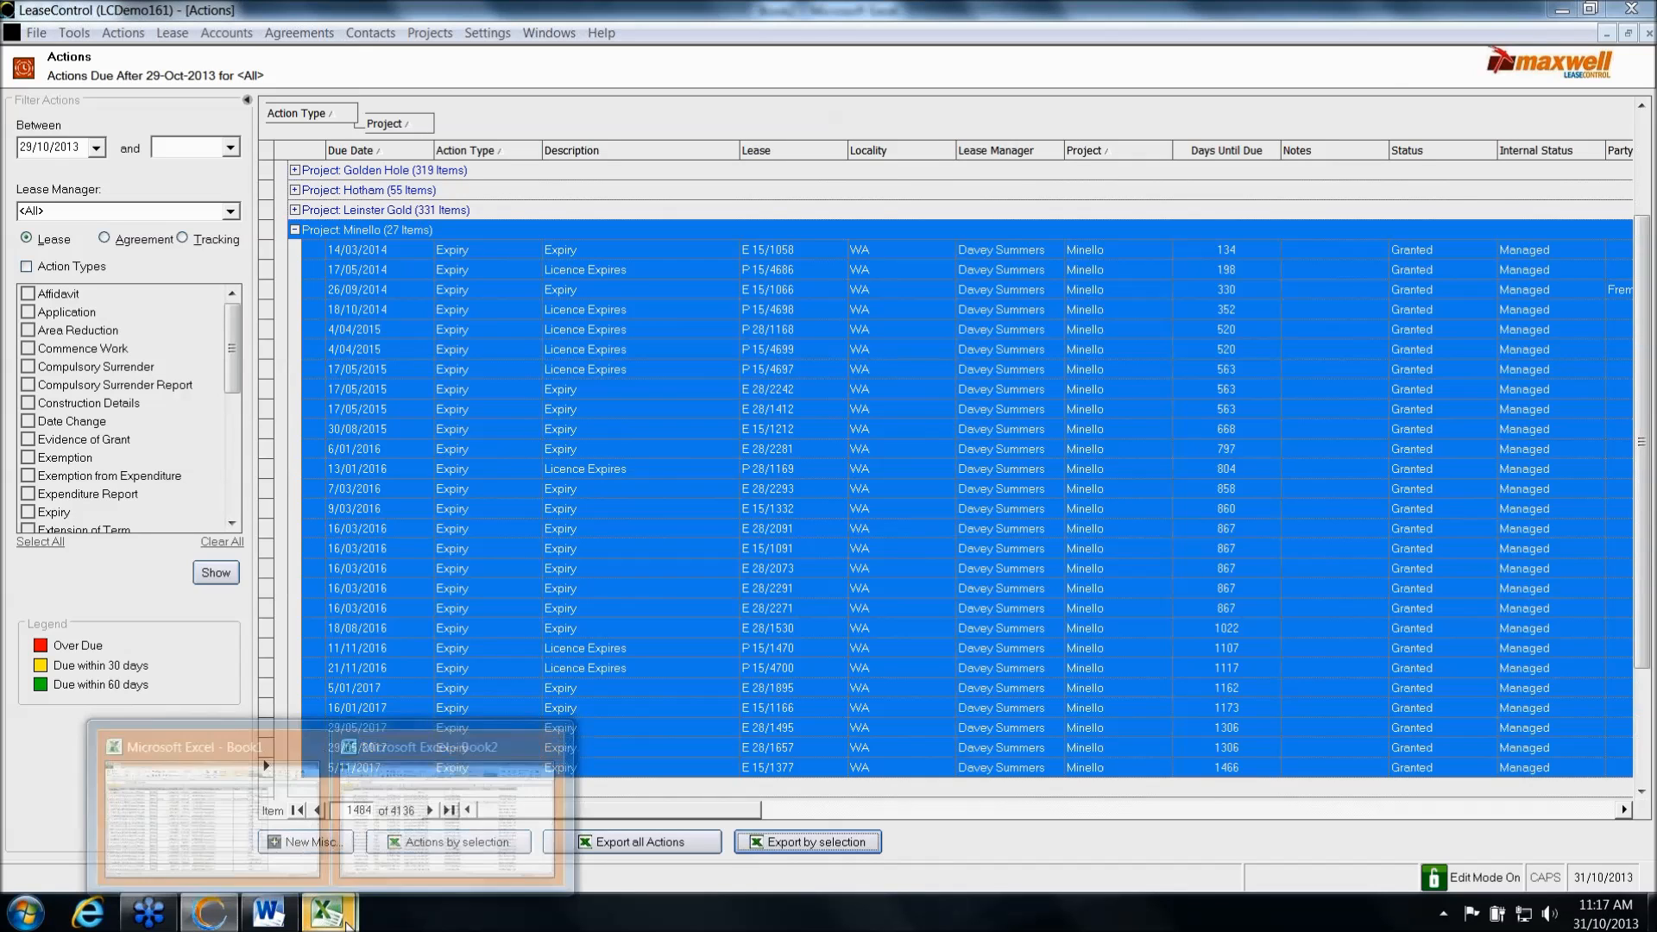
{"action": "left_click", "coordinate": [438, 748]}
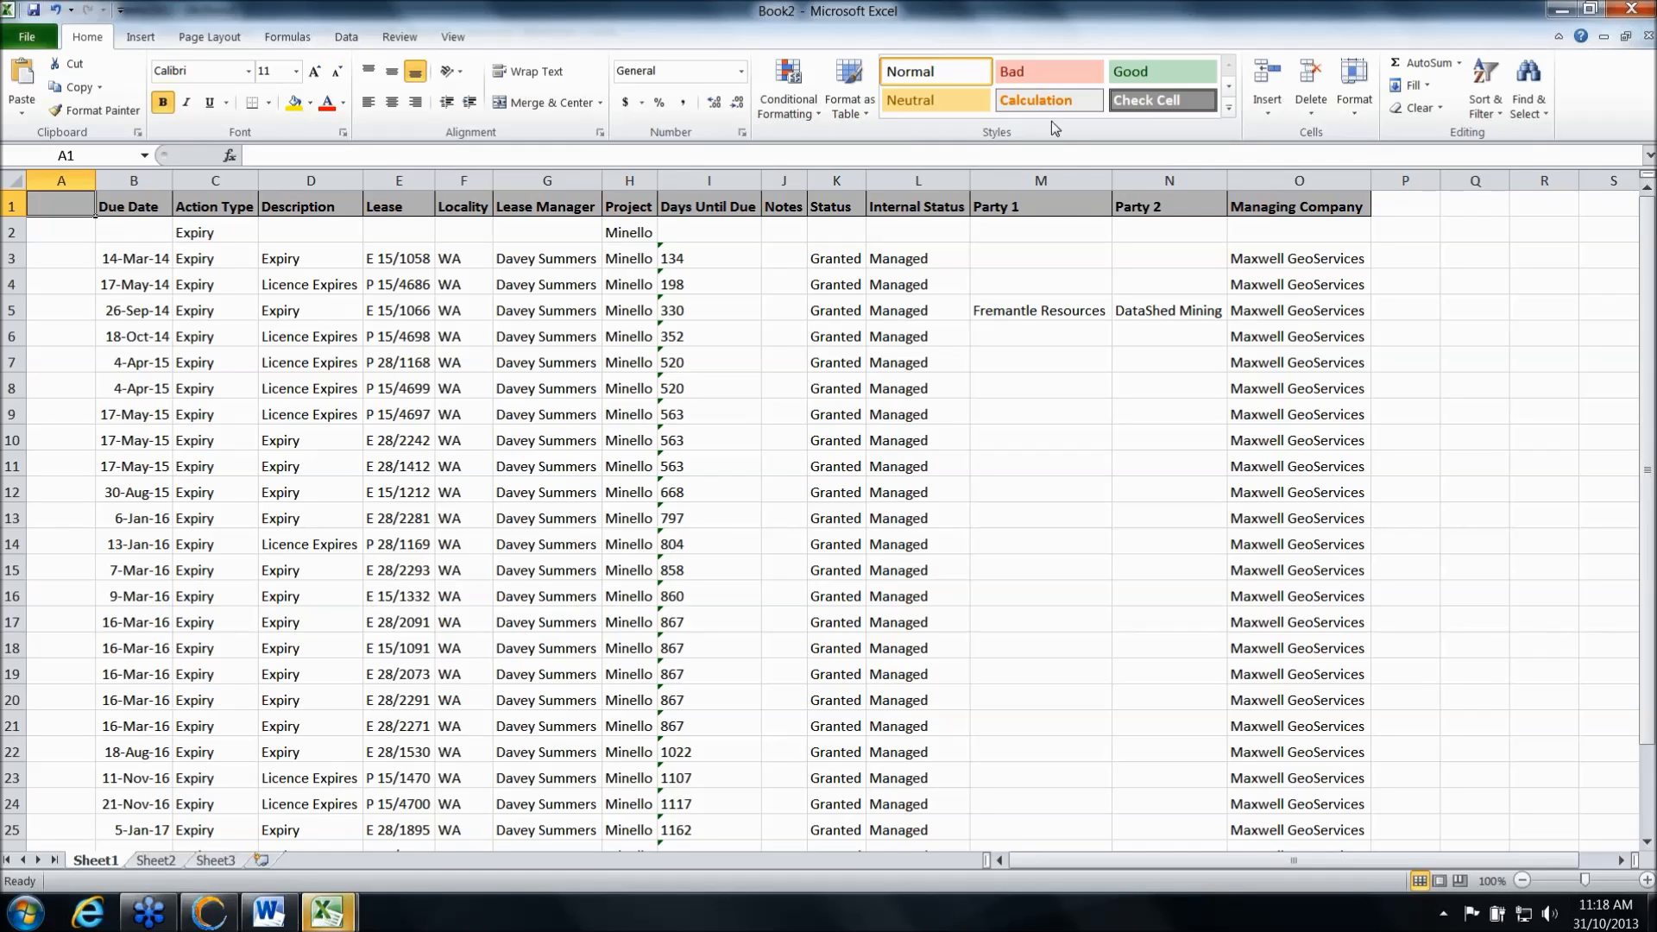
{"action": "left_click", "coordinate": [1562, 12]}
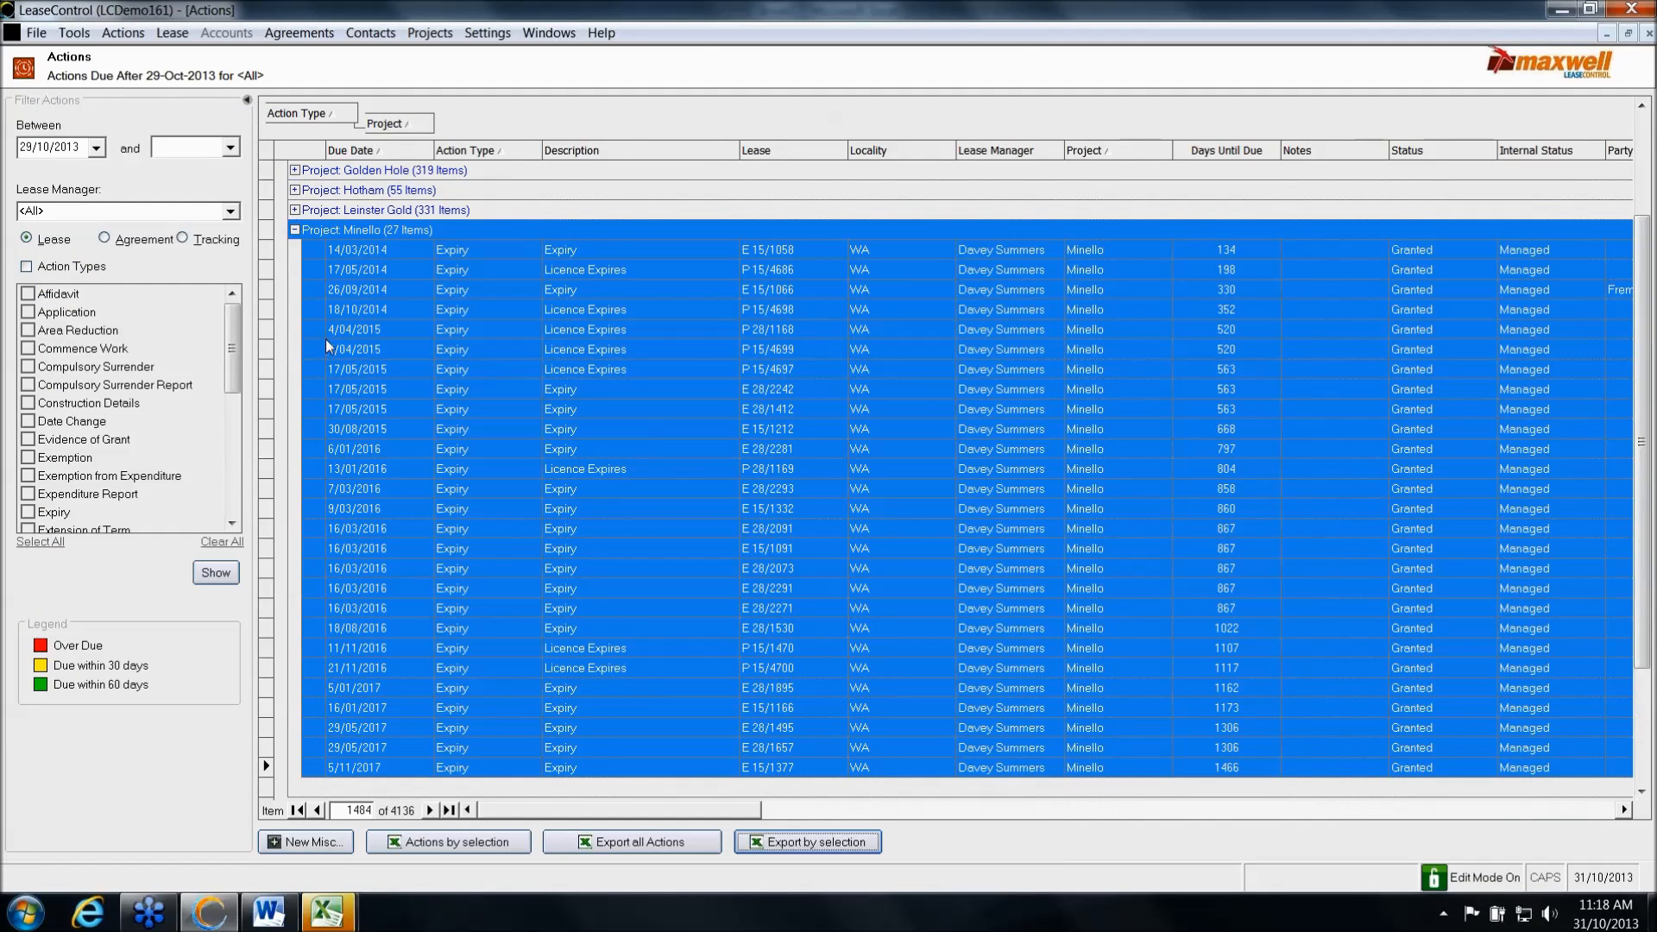
Collapse the Expiry groups and expand the Minello project under the Rent action type to review its due dates
{"action": "left_click", "coordinate": [349, 270]}
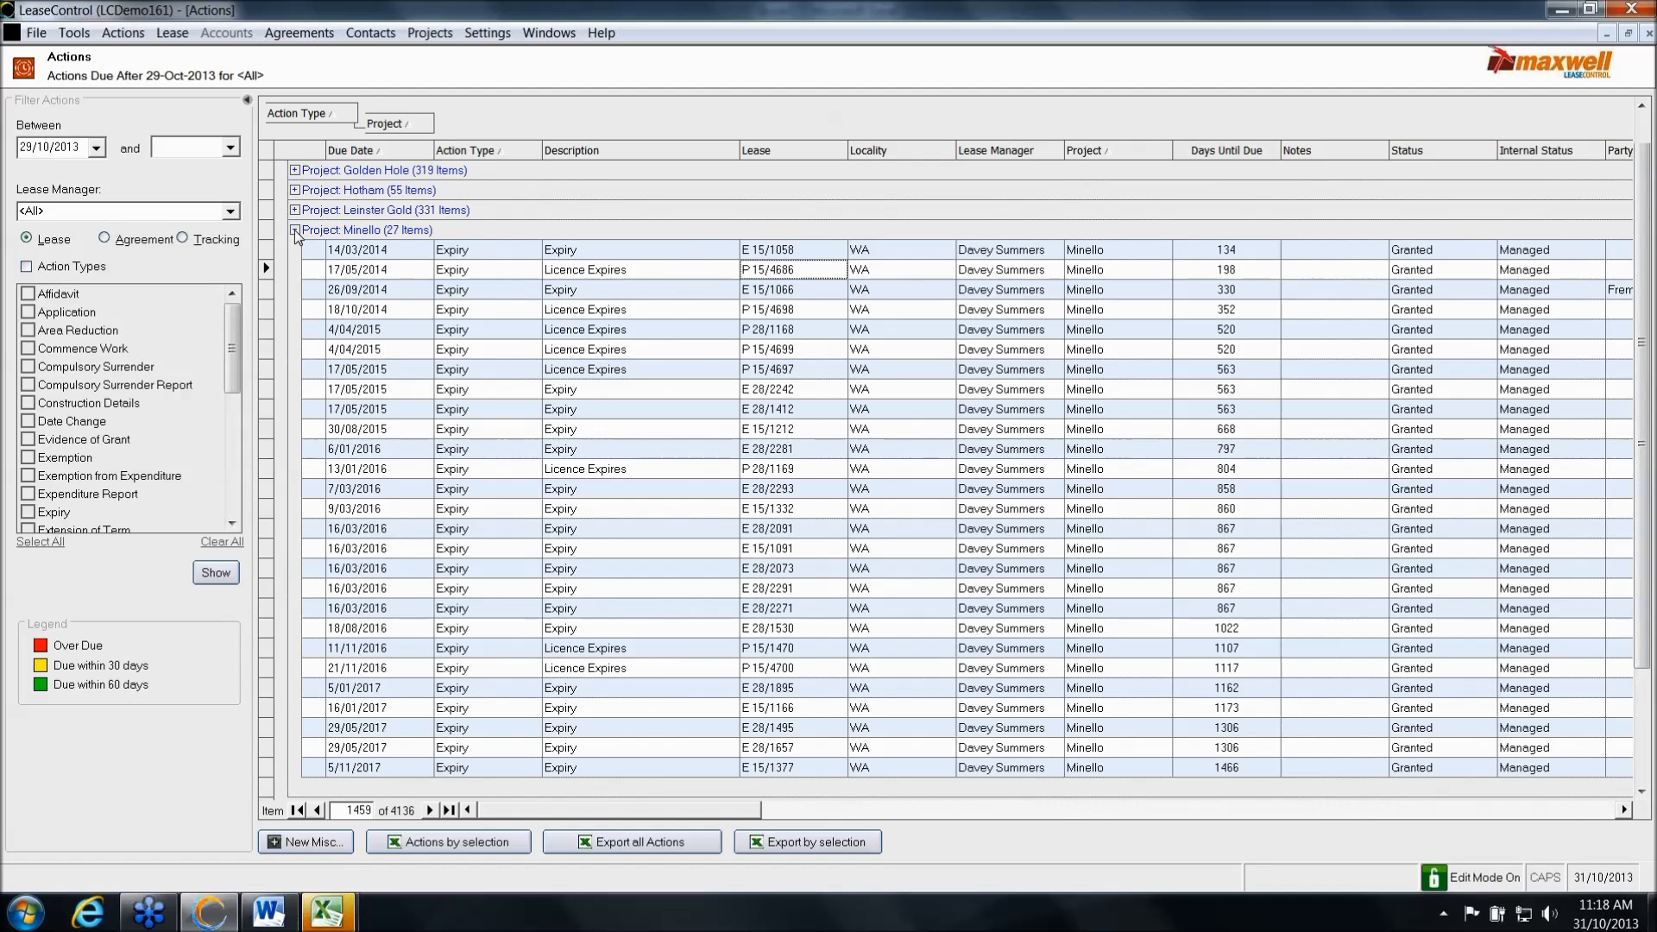
{"action": "left_click", "coordinate": [295, 231]}
{"action": "left_click", "coordinate": [281, 251]}
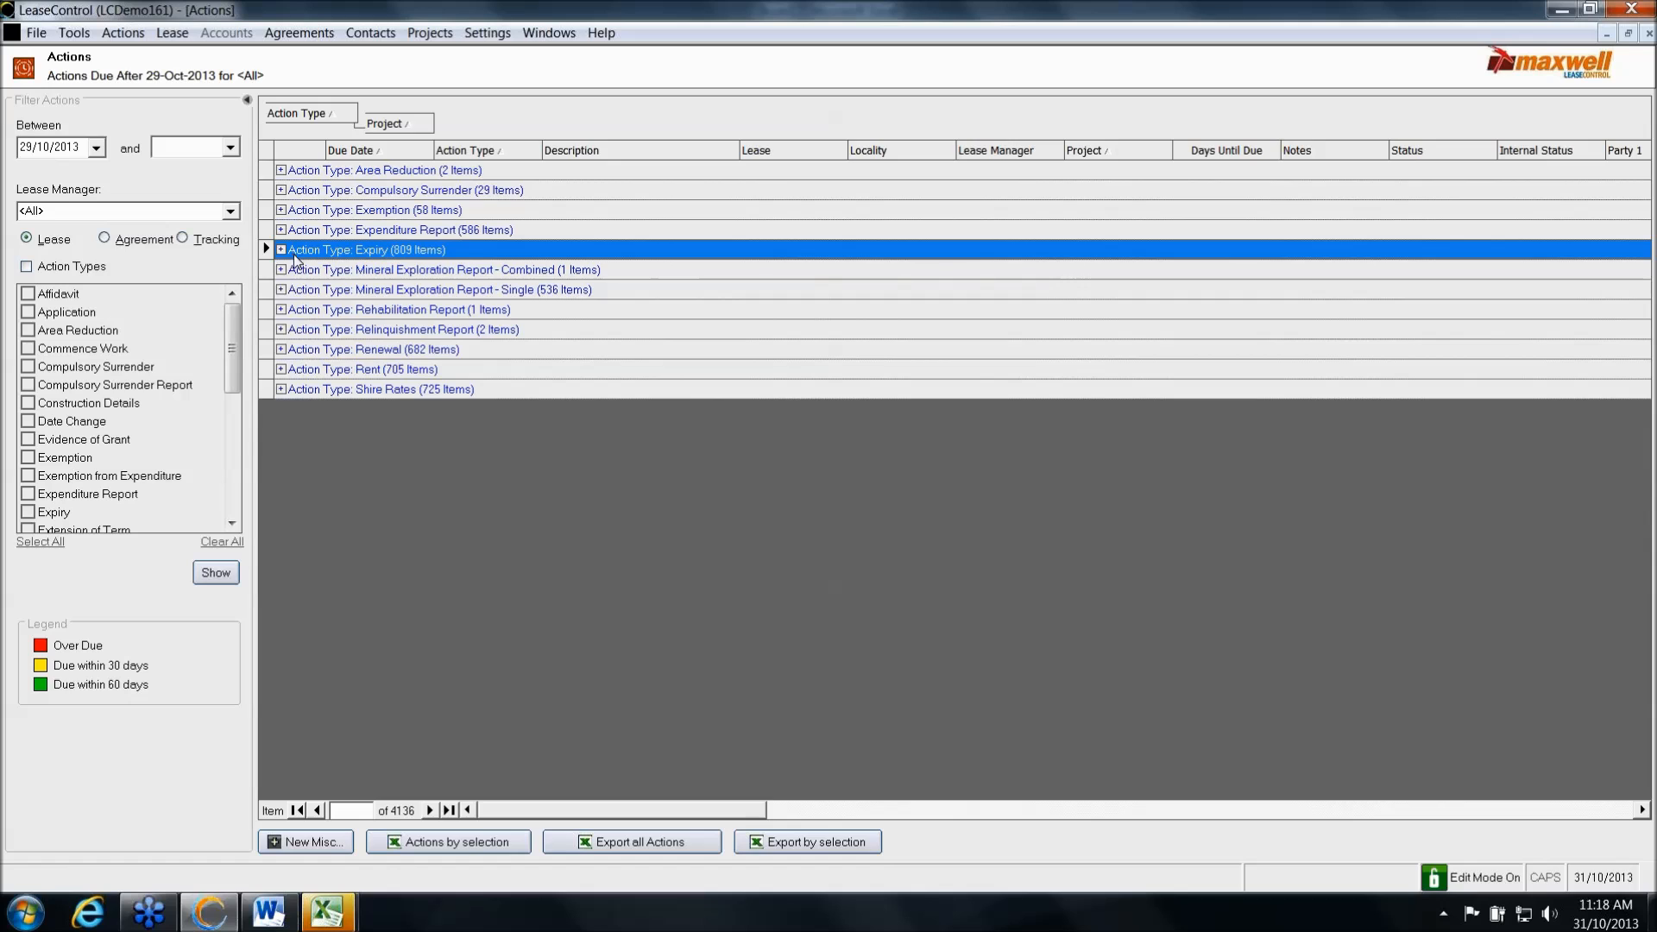
{"action": "left_click", "coordinate": [281, 369]}
{"action": "left_click", "coordinate": [294, 489]}
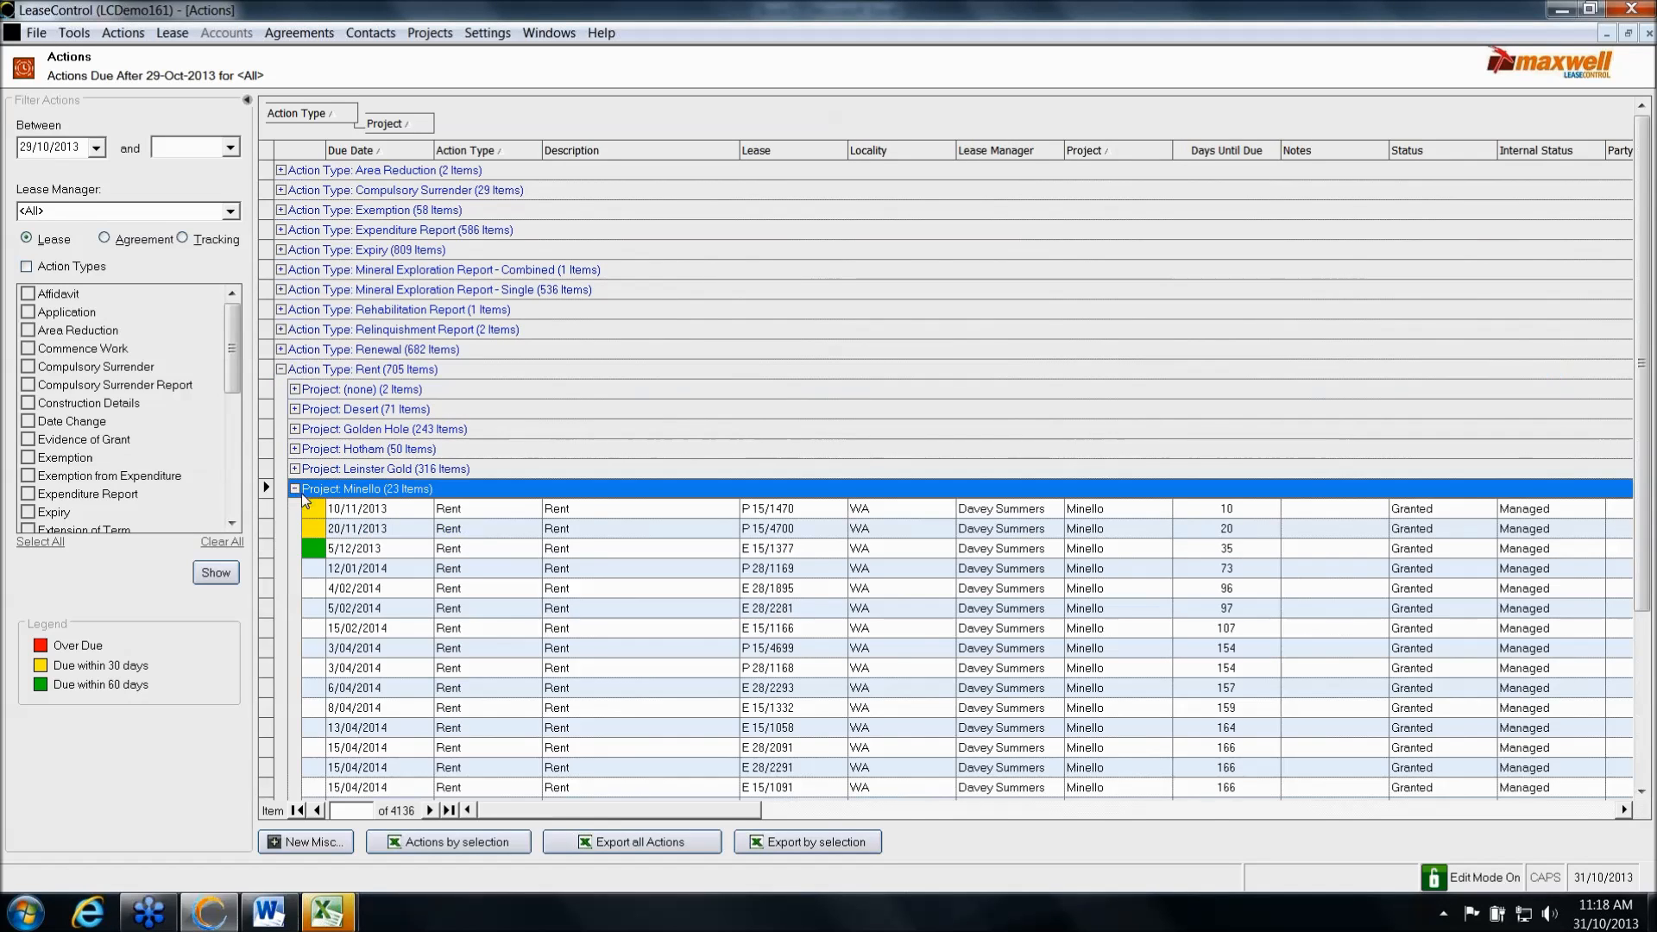
{"action": "scroll", "coordinate": [285, 518], "scroll_direction": "down", "scroll_amount": 2}
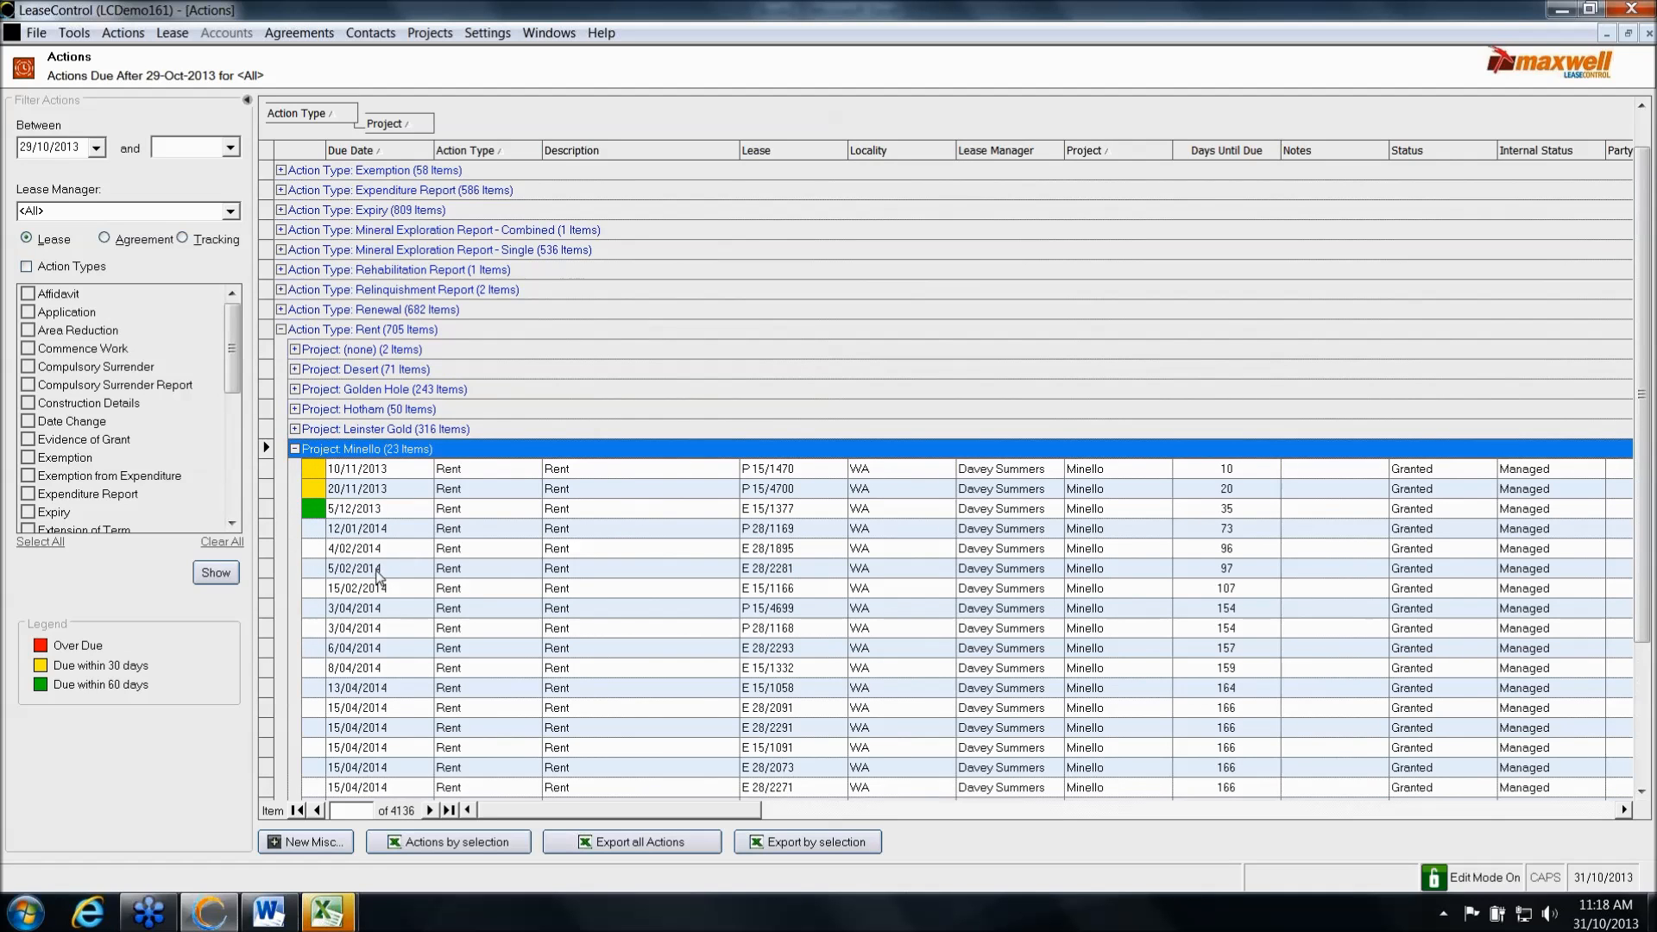
{"action": "scroll", "coordinate": [379, 578], "scroll_direction": "down", "scroll_amount": 1}
{"action": "scroll", "coordinate": [380, 578], "scroll_direction": "down", "scroll_amount": 2}
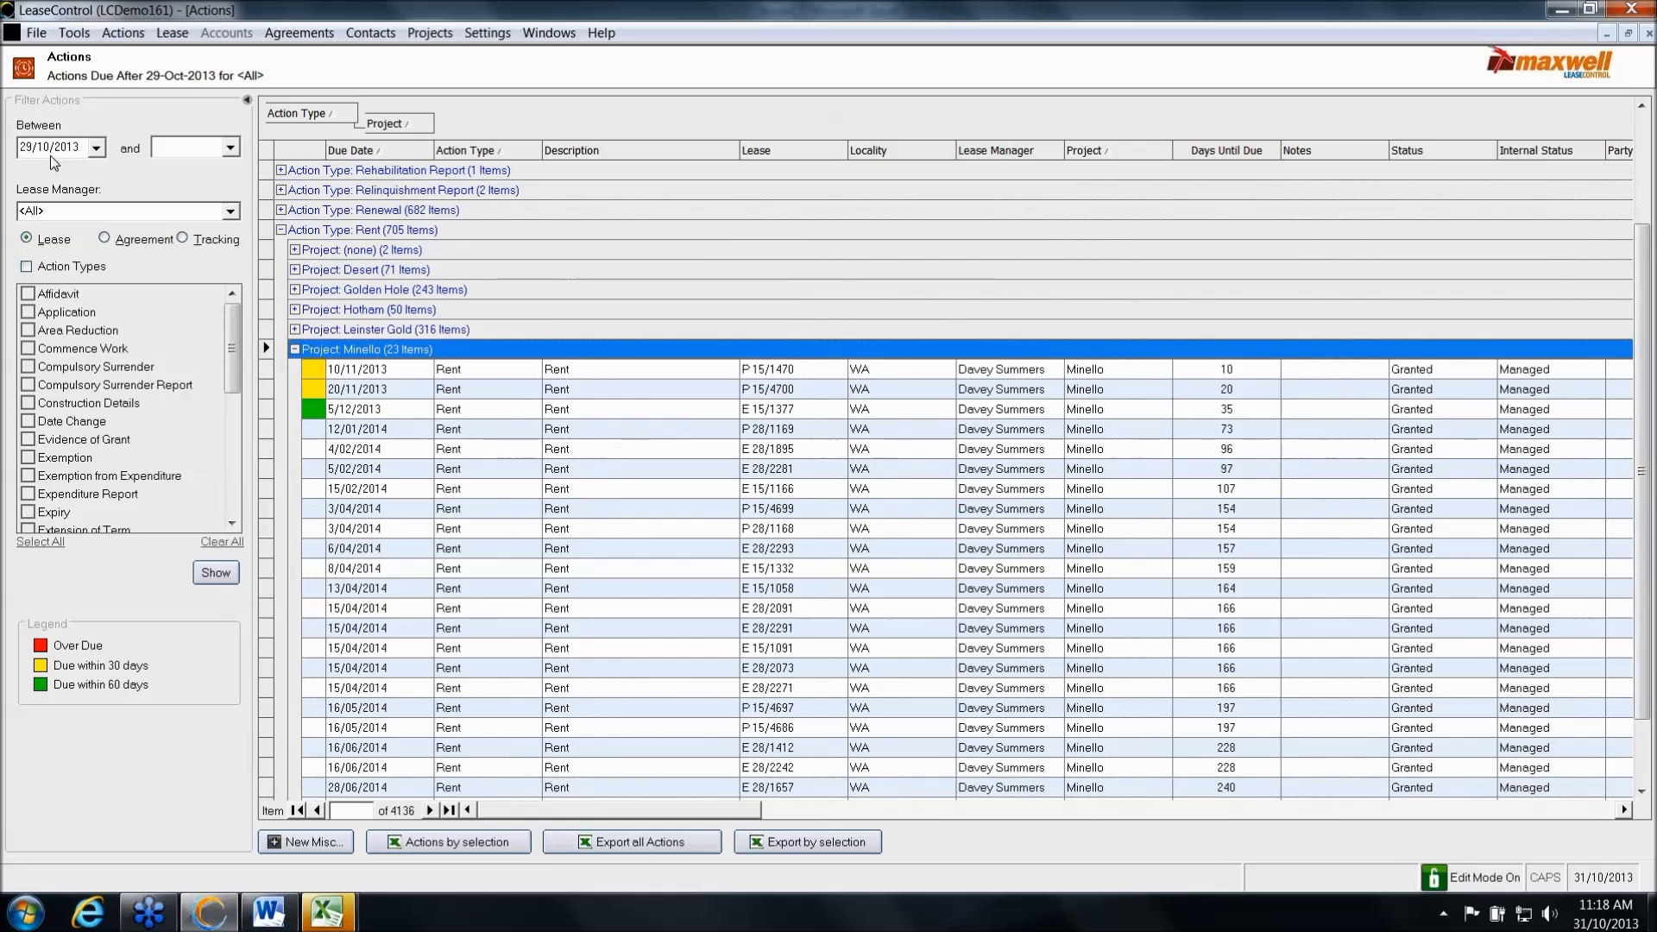
Set the end of the due date range to 31/05/2014 and refresh the actions list
{"action": "left_click", "coordinate": [232, 148]}
{"action": "left_click", "coordinate": [330, 173]}
{"action": "left_click", "coordinate": [330, 174]}
{"action": "left_click", "coordinate": [332, 175]}
{"action": "left_click", "coordinate": [331, 175]}
{"action": "left_click", "coordinate": [331, 176]}
{"action": "left_click", "coordinate": [332, 175]}
{"action": "left_click", "coordinate": [332, 175]}
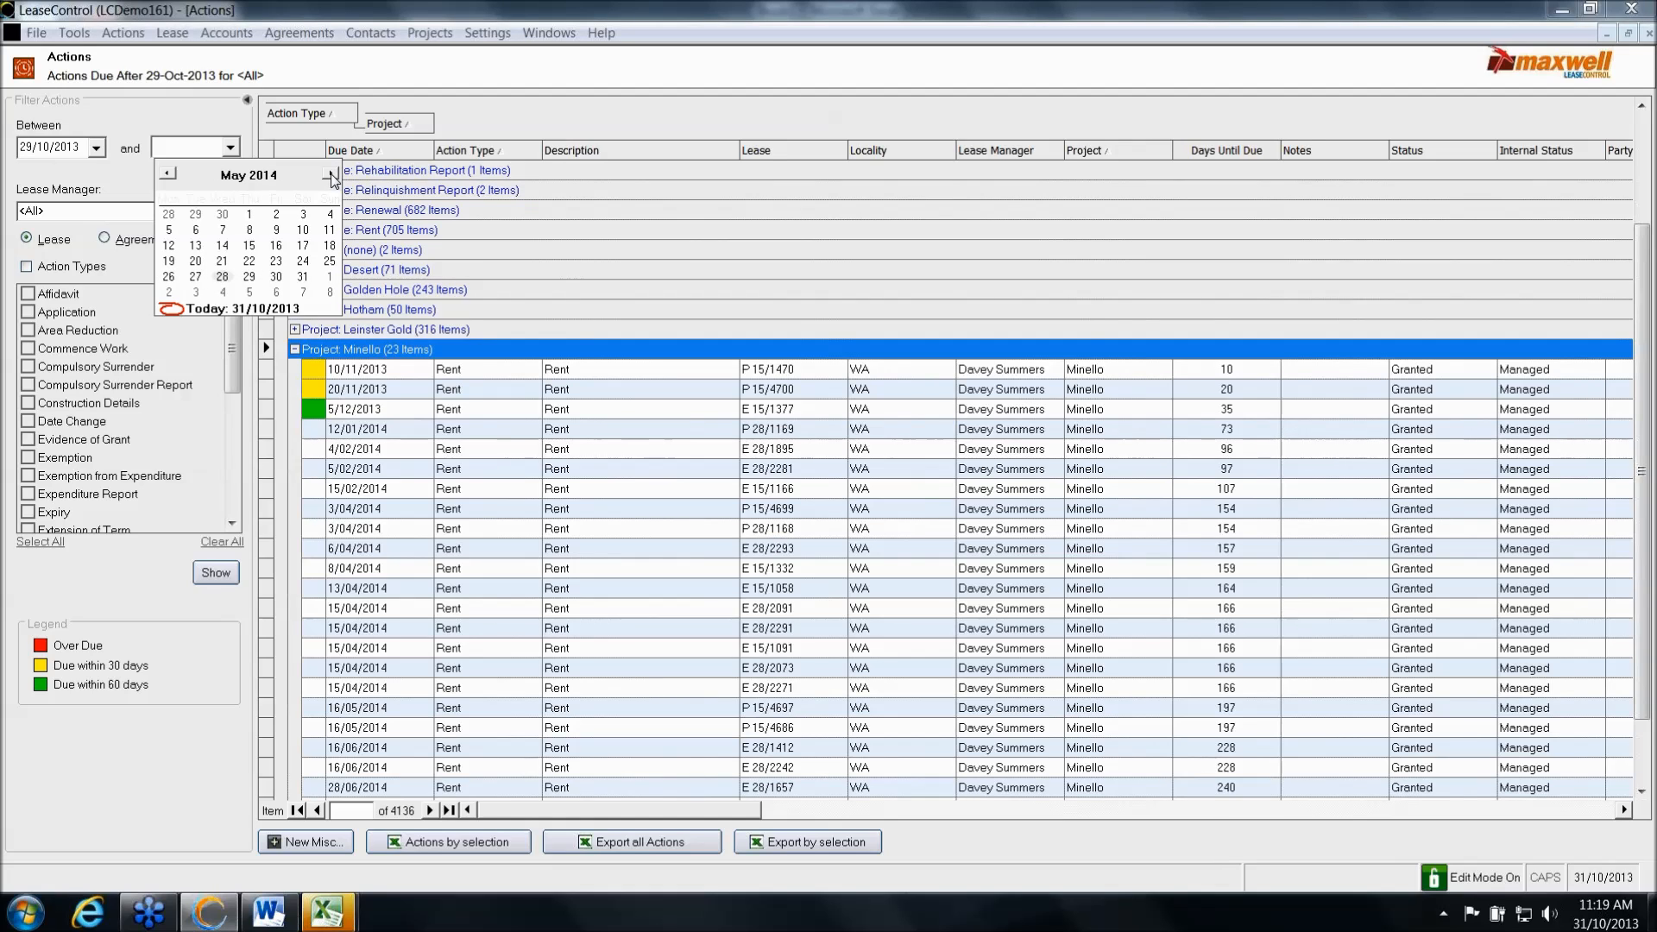
{"action": "left_click", "coordinate": [302, 277]}
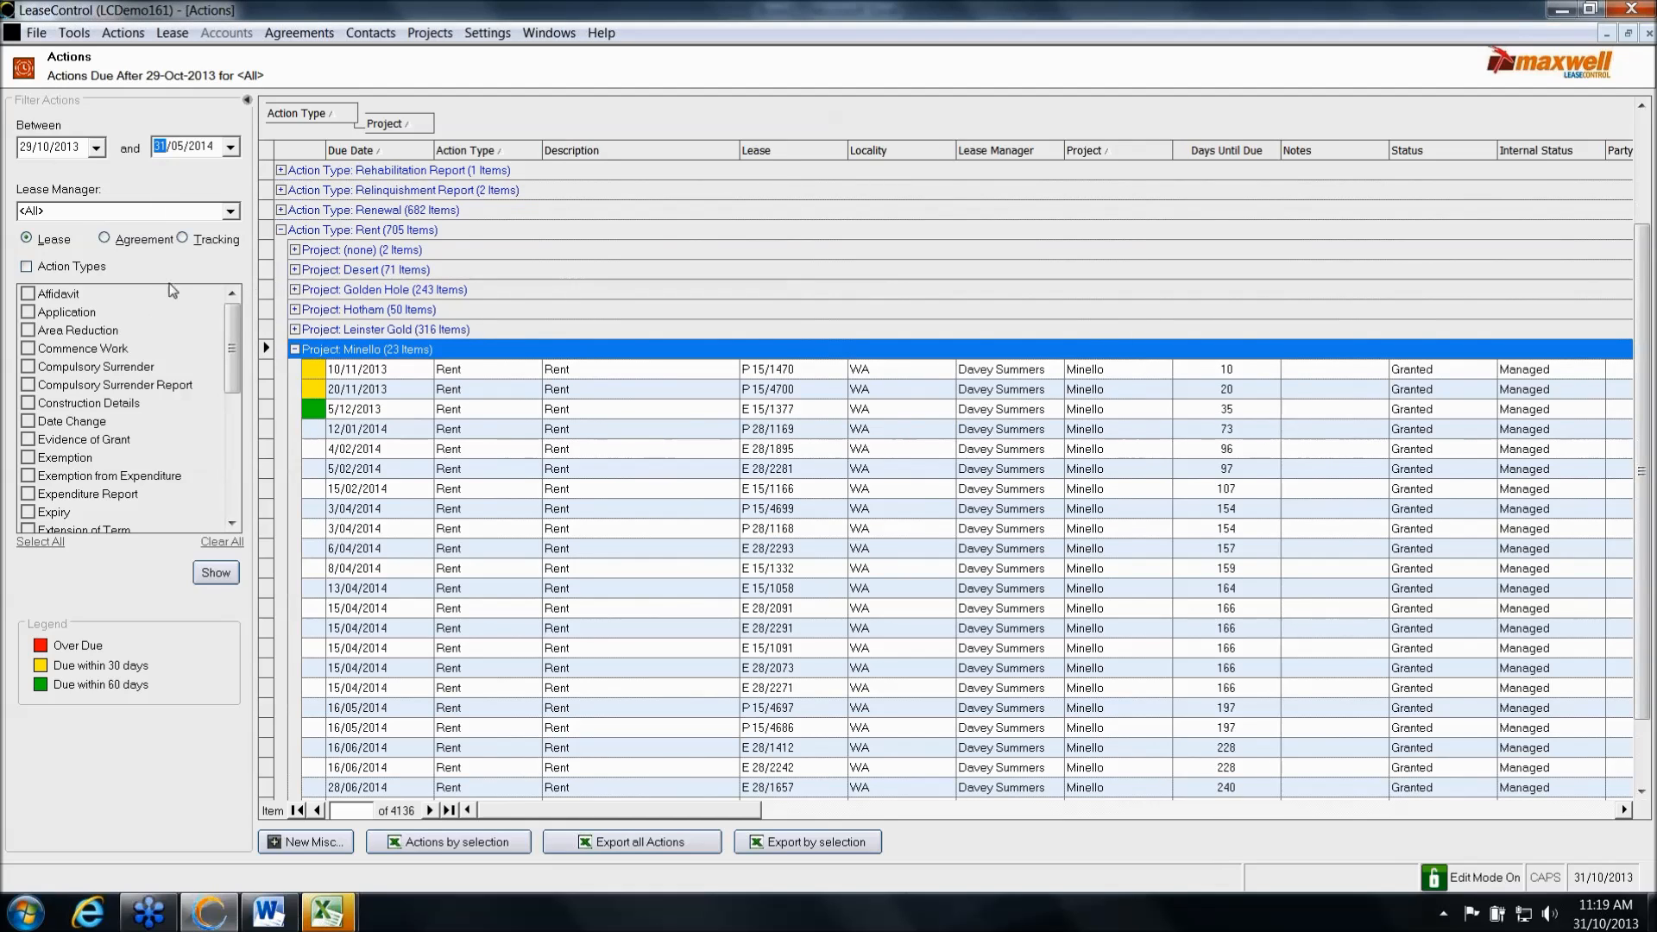
{"action": "left_click", "coordinate": [216, 572]}
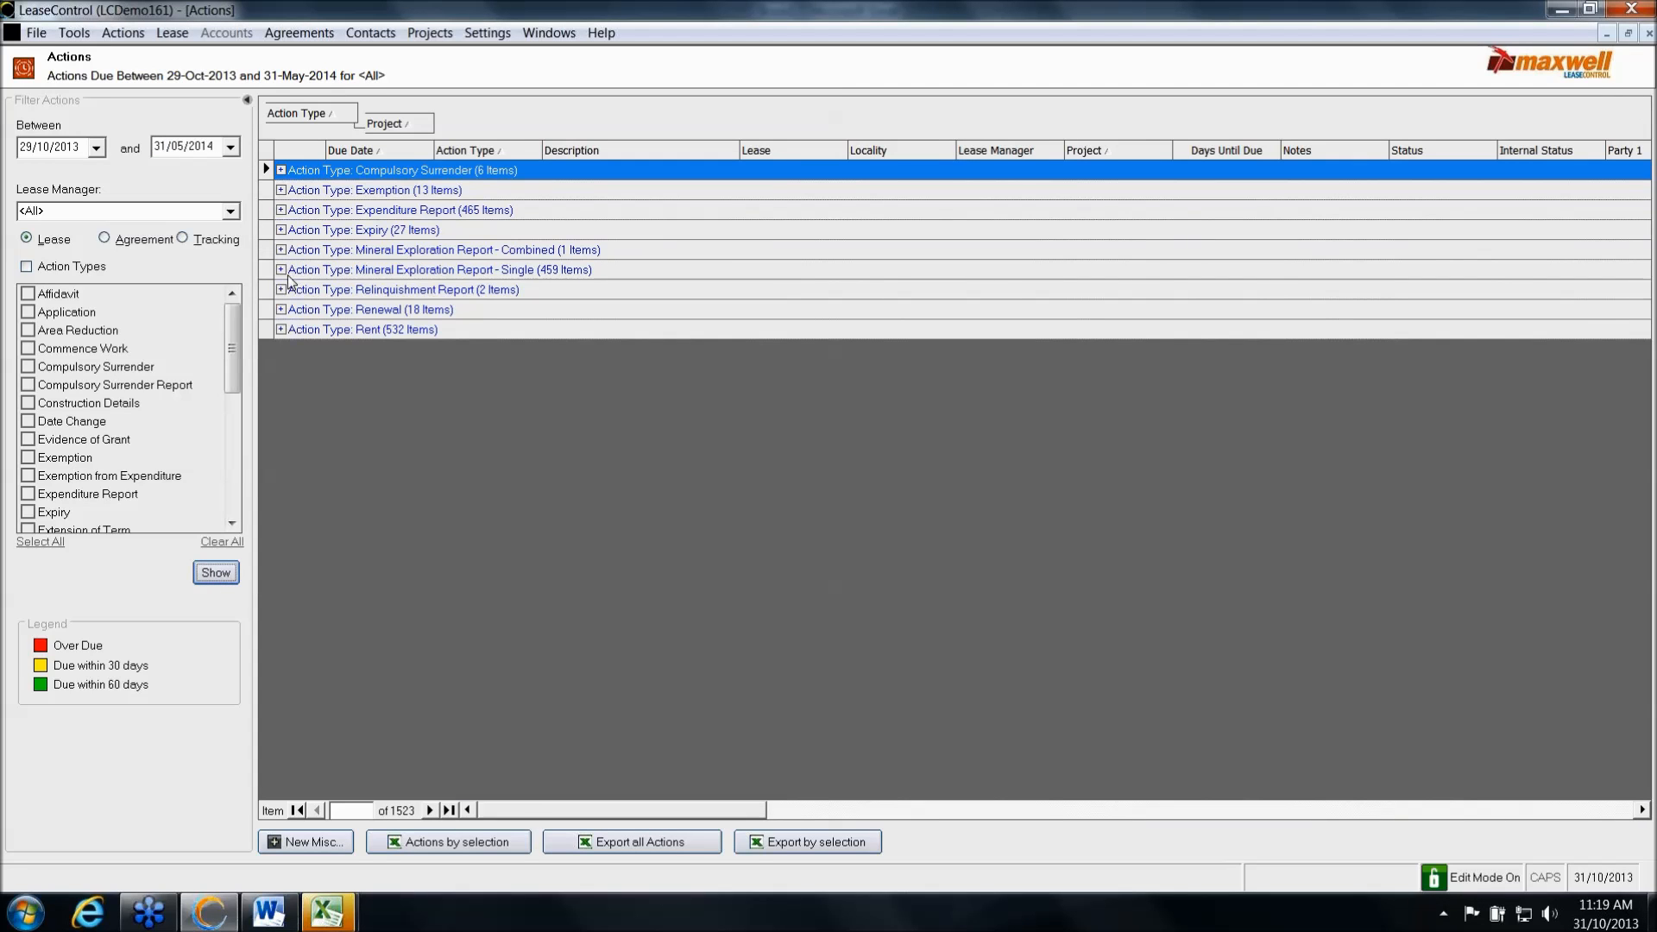
Select all Minello project actions under the Rent action type and export the selection to Excel
{"action": "left_click", "coordinate": [281, 330]}
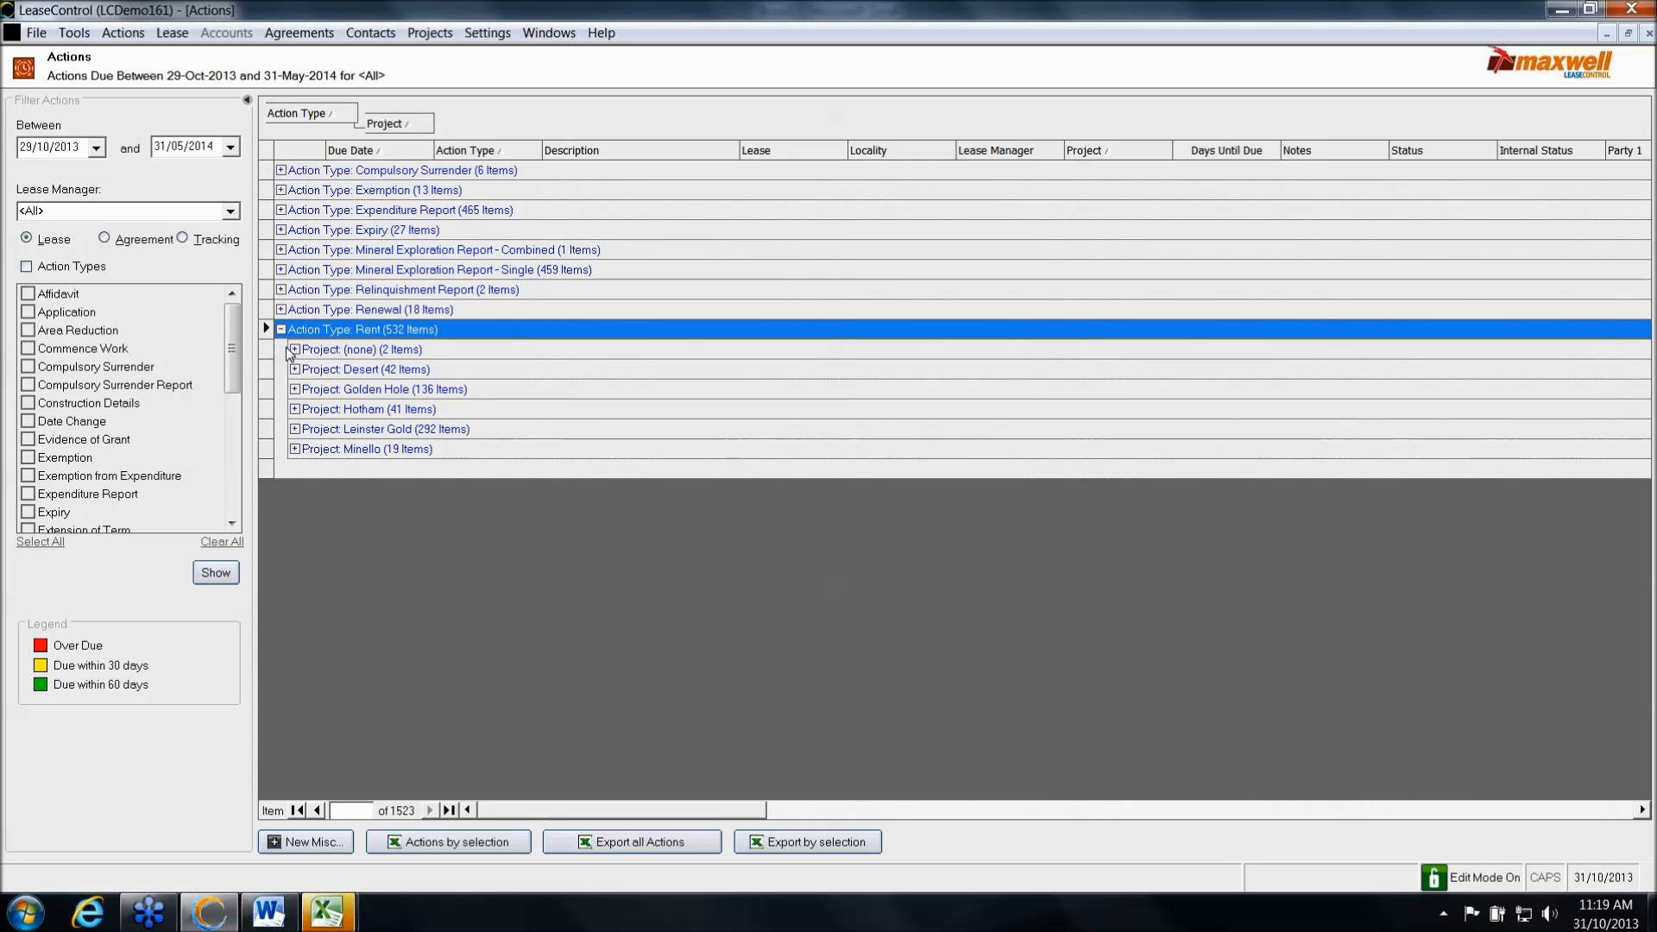
{"action": "left_click", "coordinate": [296, 449]}
{"action": "left_click_drag", "start_coordinate": [269, 462], "coordinate": [258, 807]}
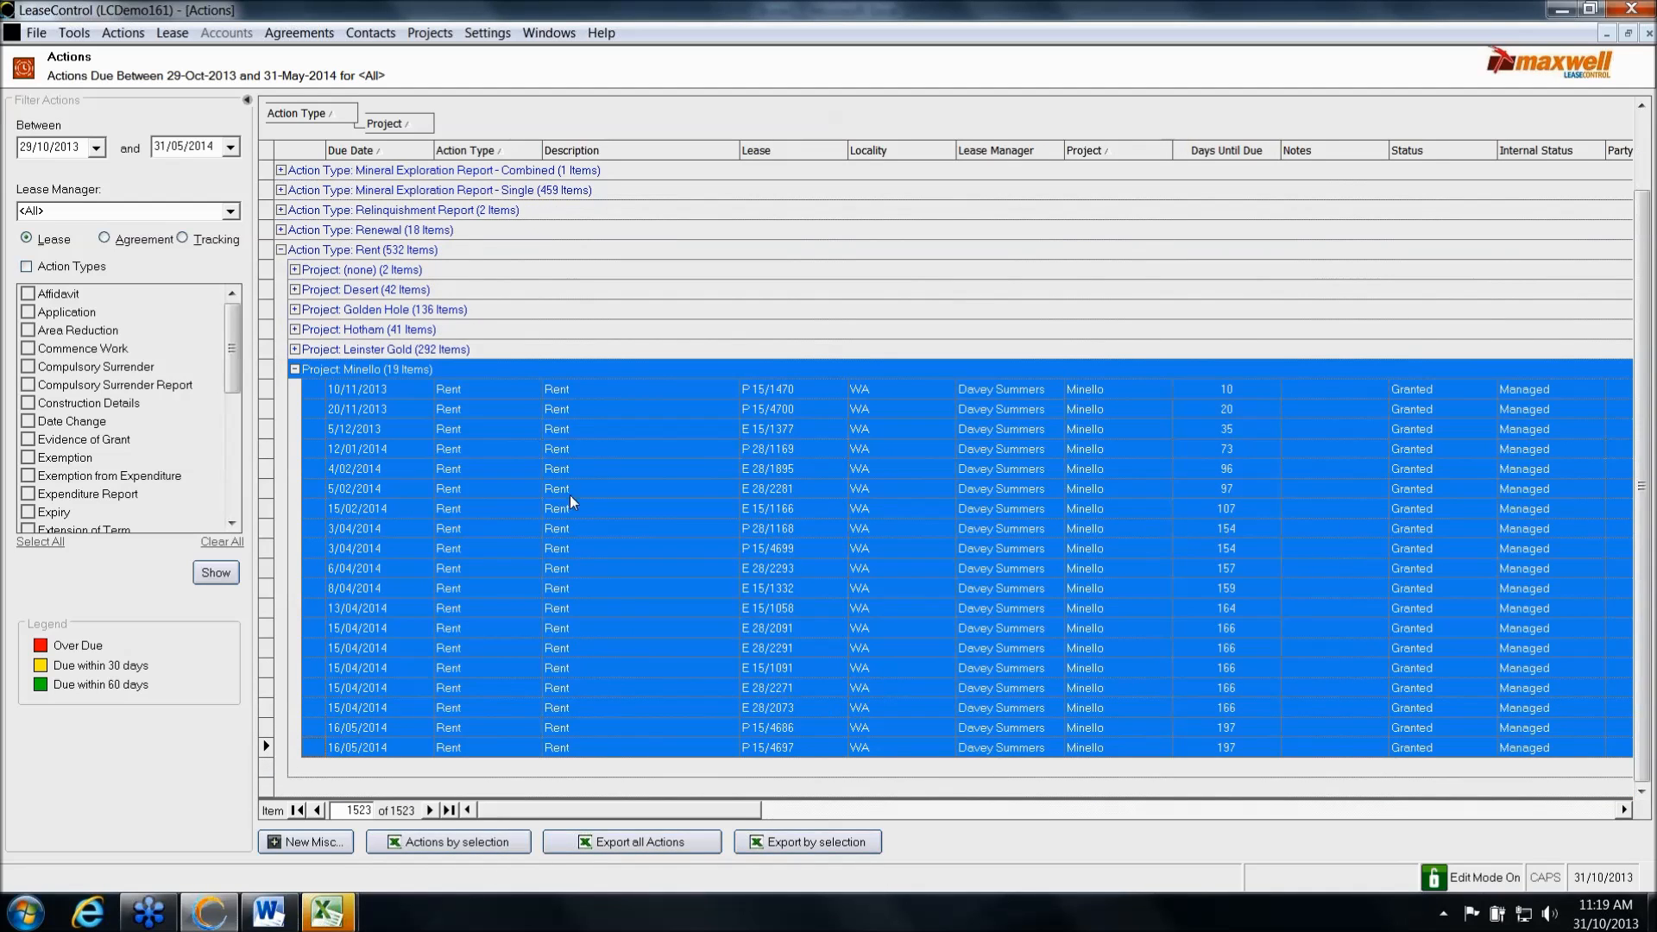
{"action": "left_click", "coordinate": [818, 843]}
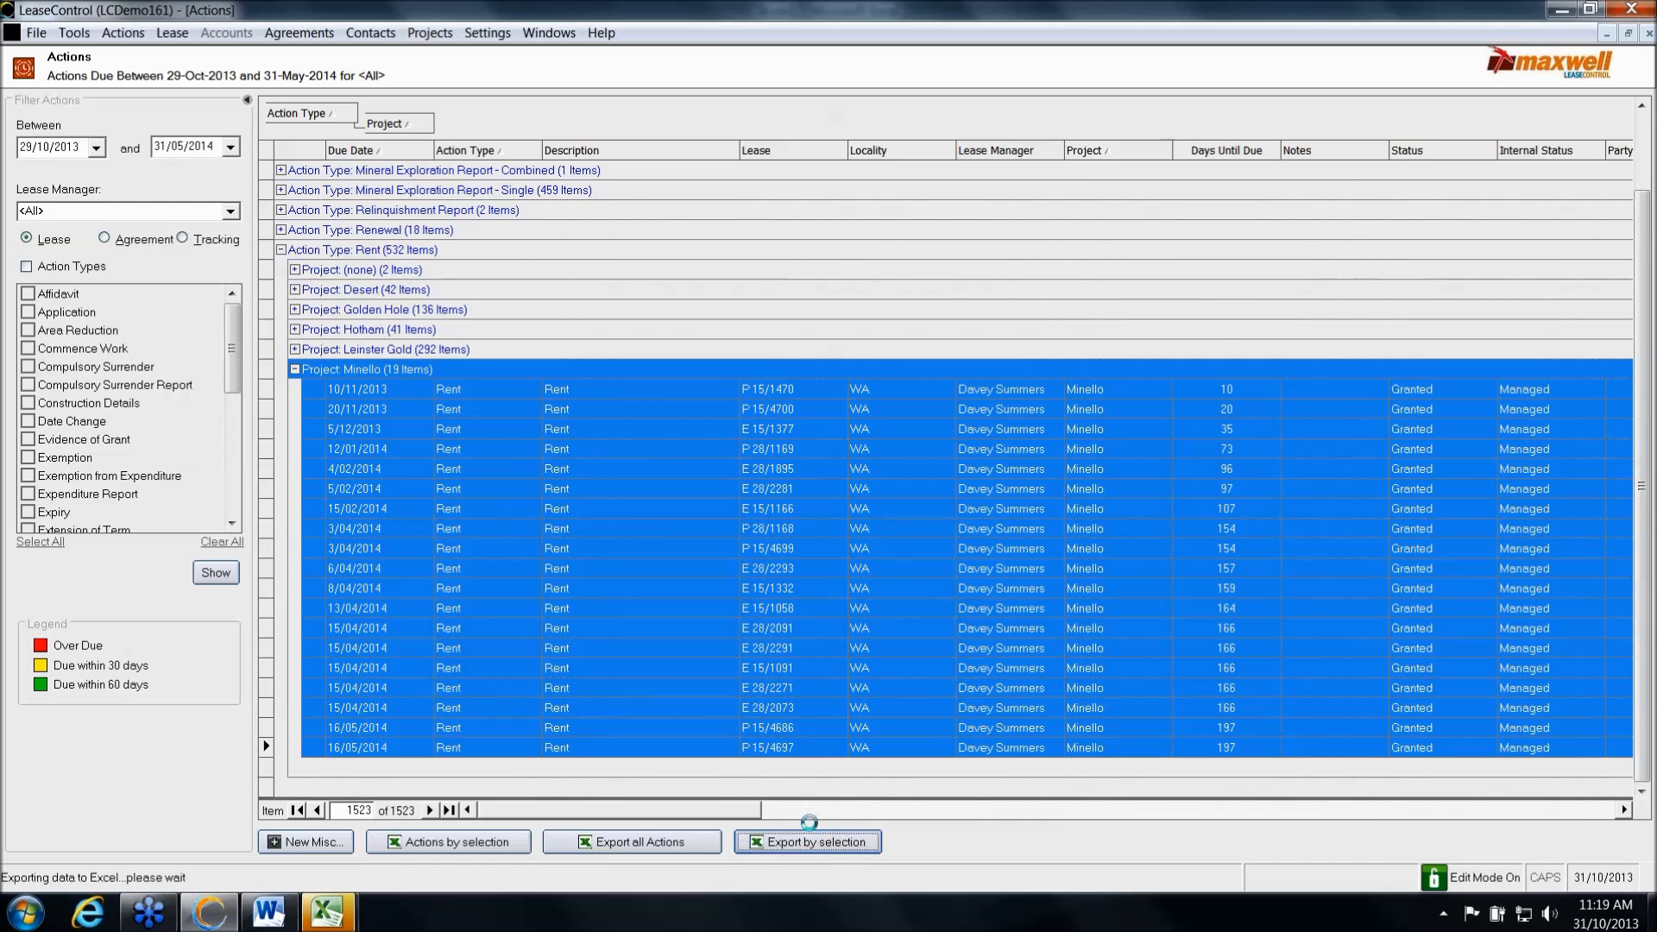
Review the exported rent actions in Excel's Book3, leave the workbook open, and switch back to LeaseControl
{"action": "mouse_move", "coordinate": [334, 926]}
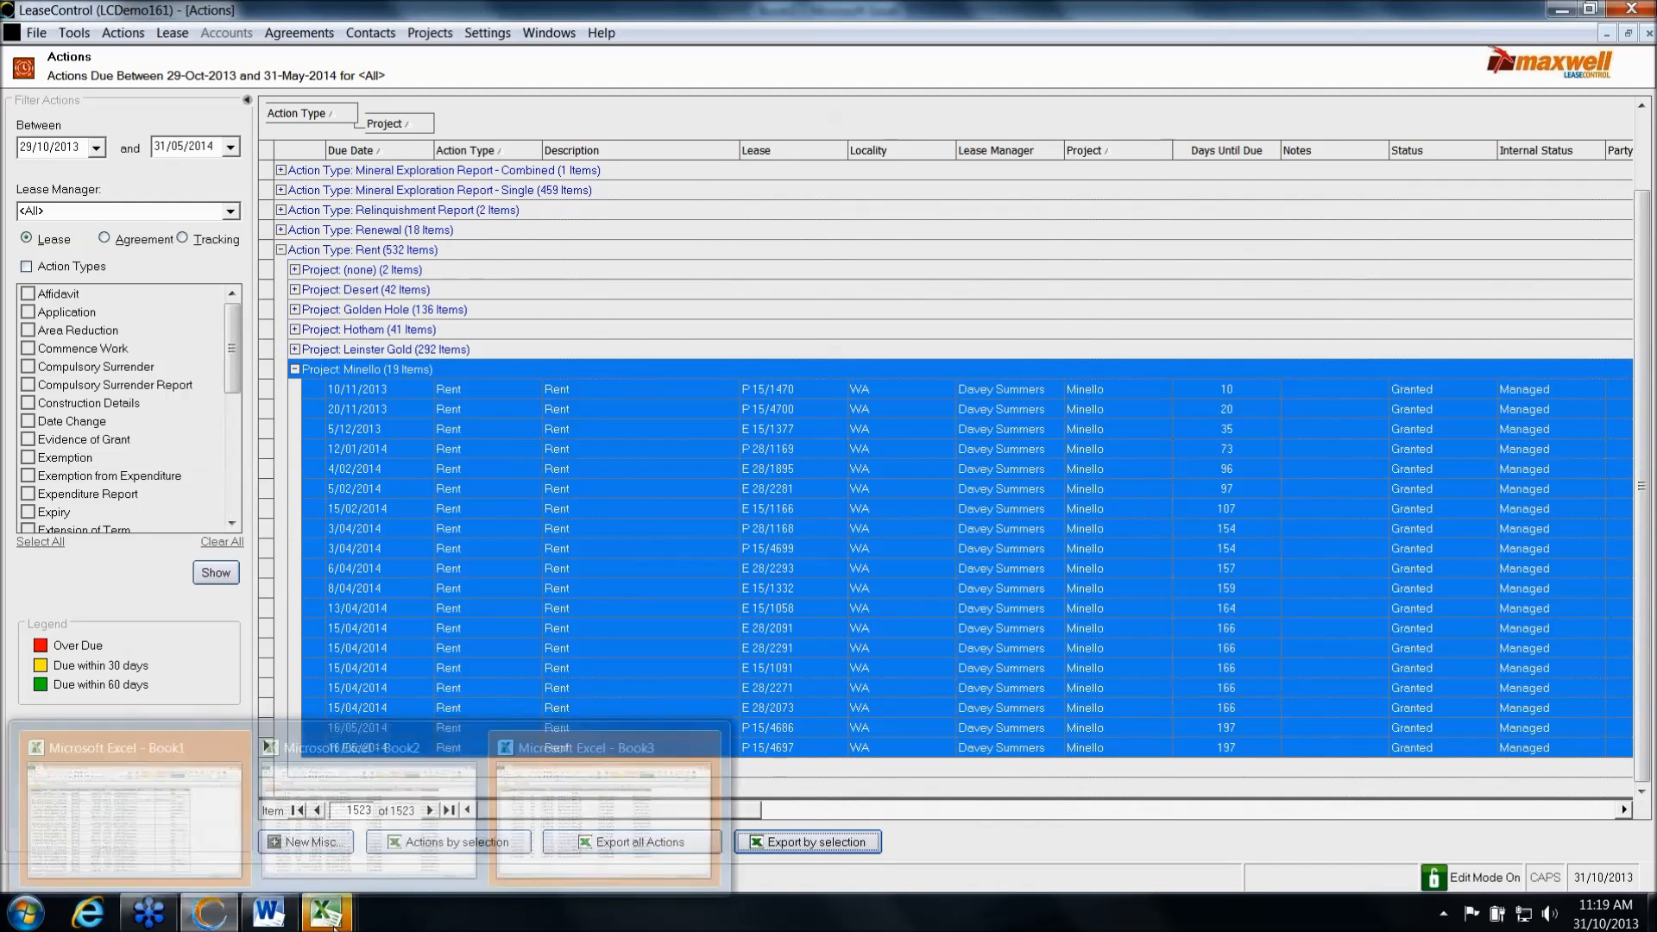
{"action": "left_click", "coordinate": [546, 830]}
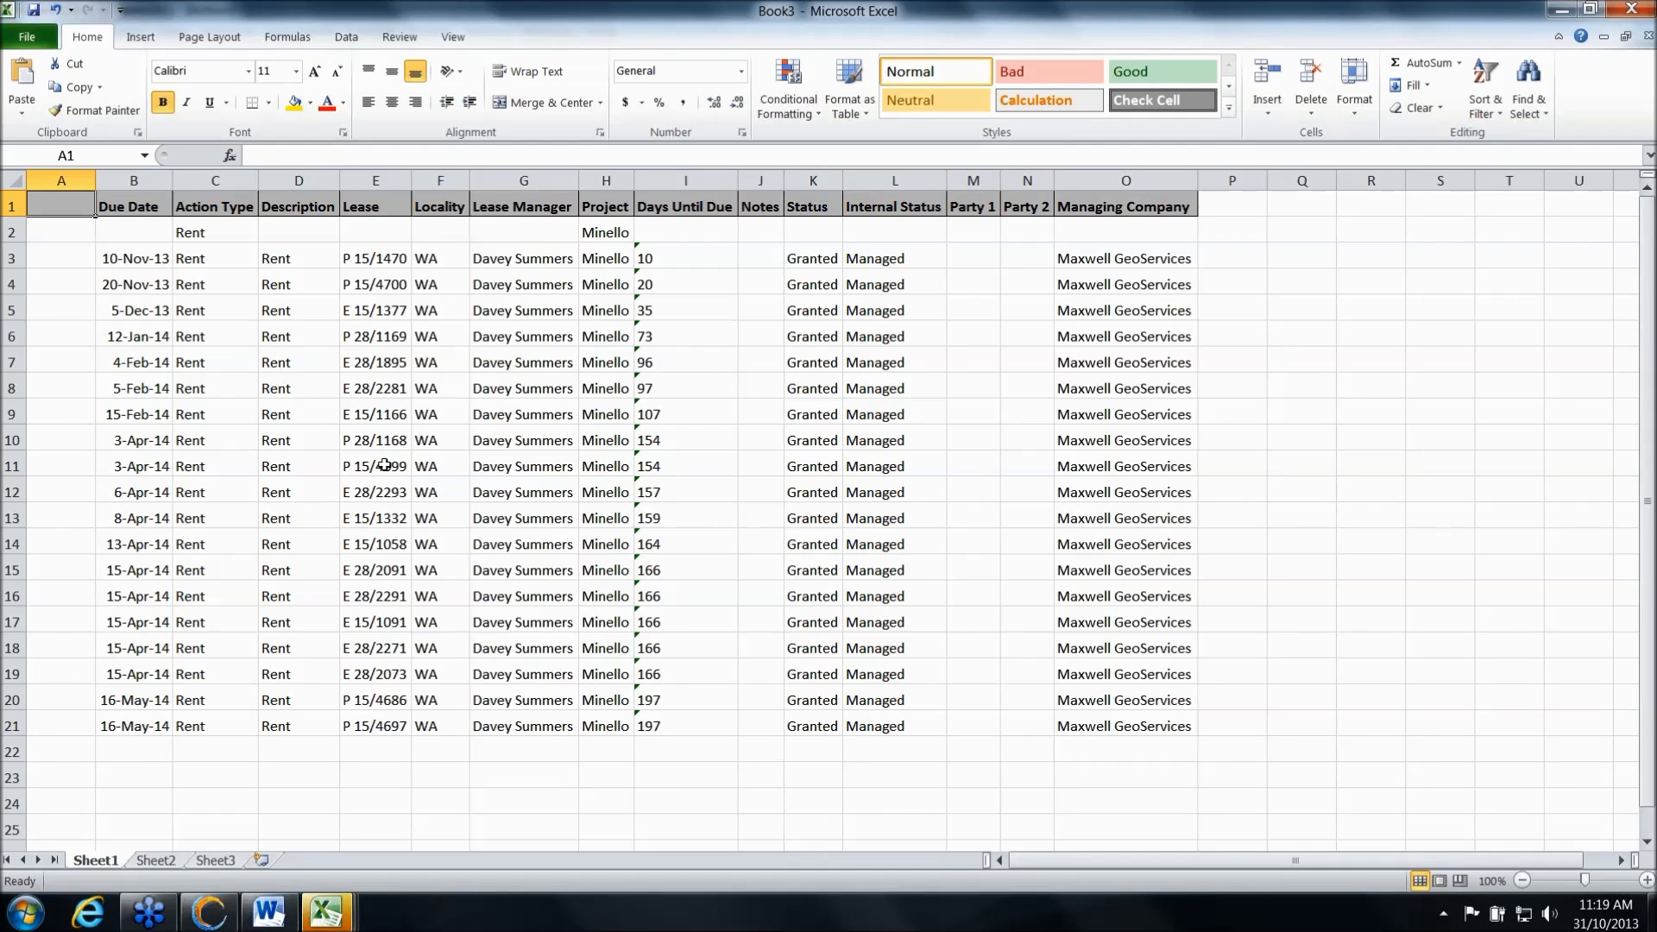
{"action": "left_click", "coordinate": [1648, 37]}
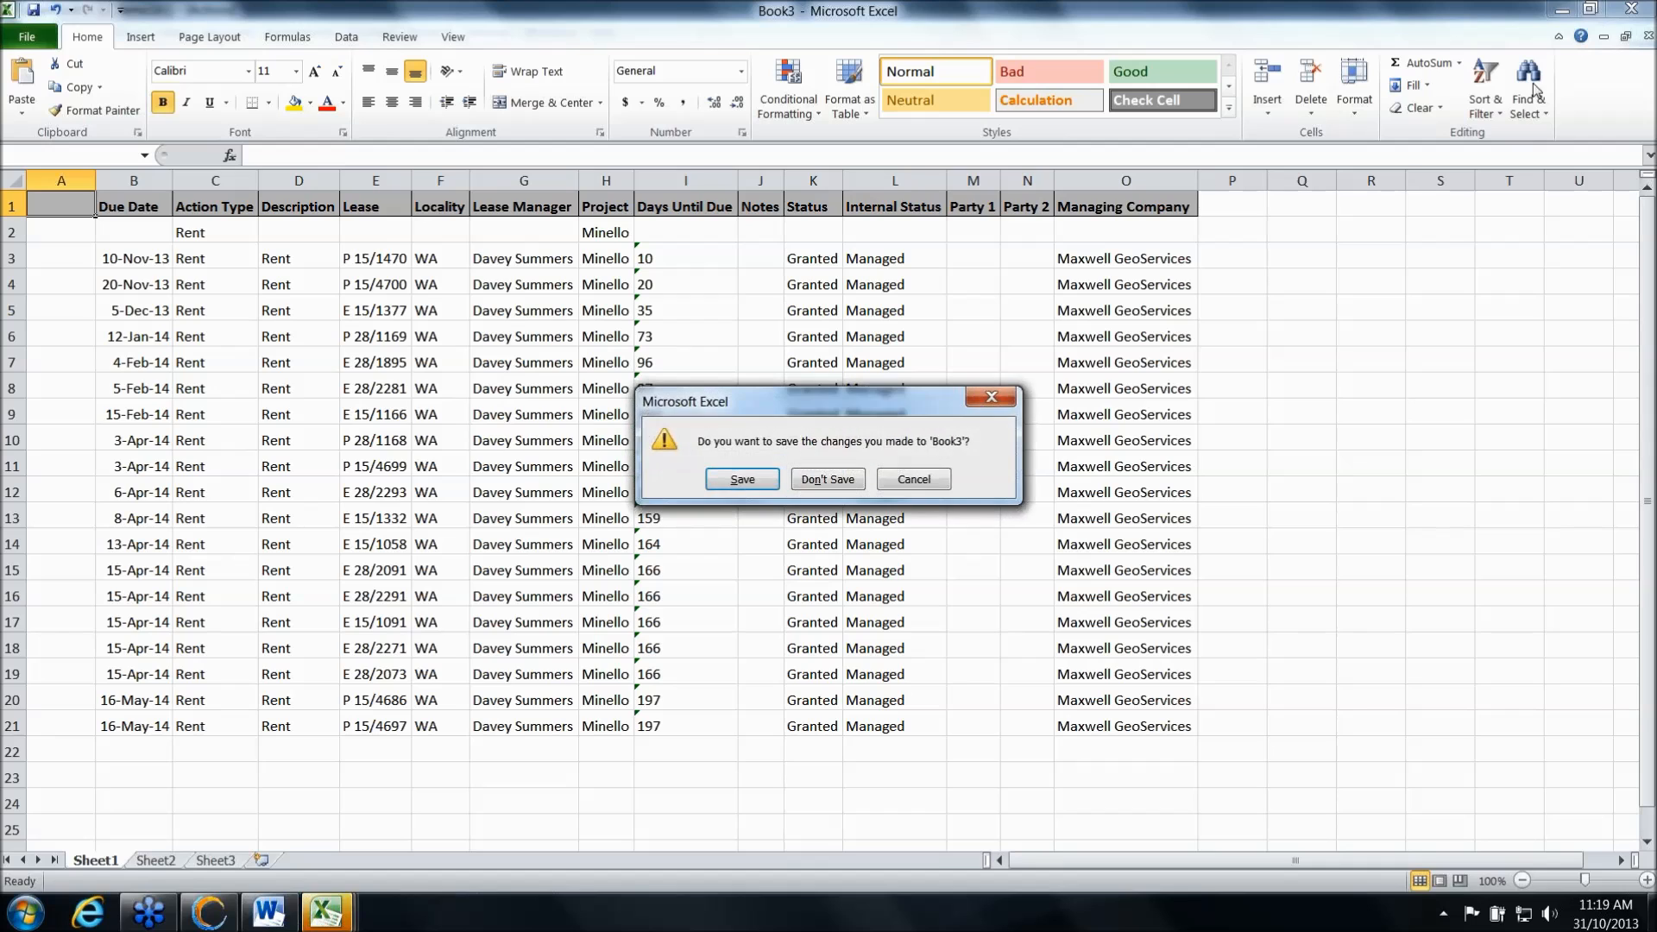
{"action": "left_click", "coordinate": [991, 397]}
{"action": "left_click", "coordinate": [208, 911]}
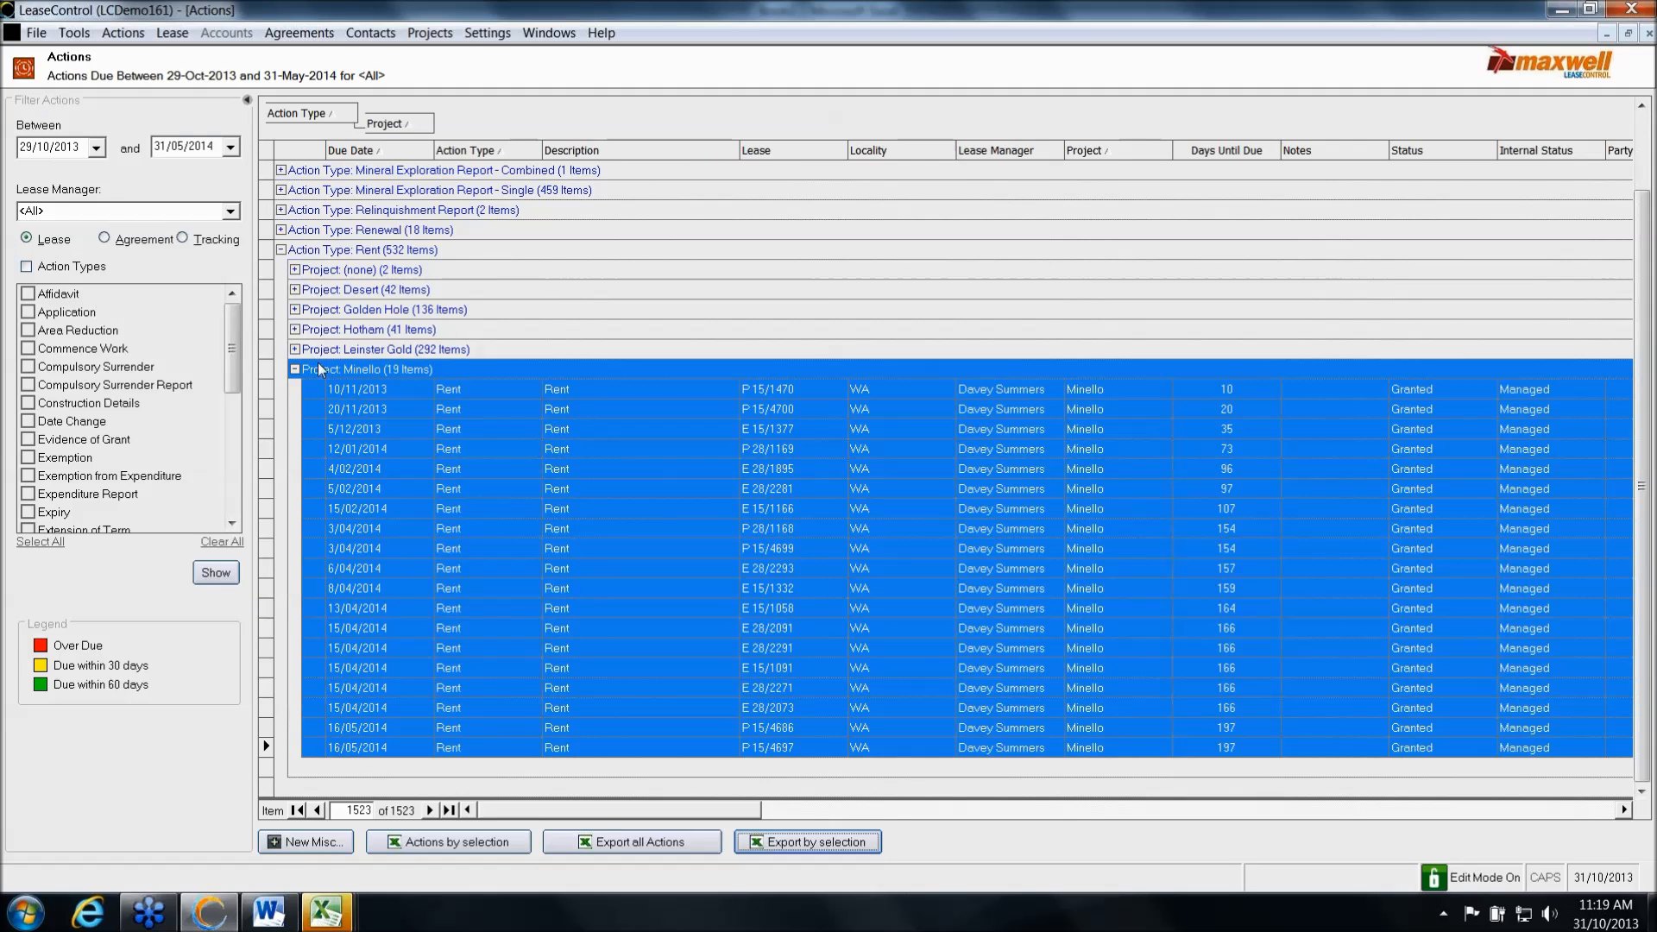
Collapse the Minello group and remove the Project and Action Type groupings from the actions list
{"action": "left_click", "coordinate": [295, 369]}
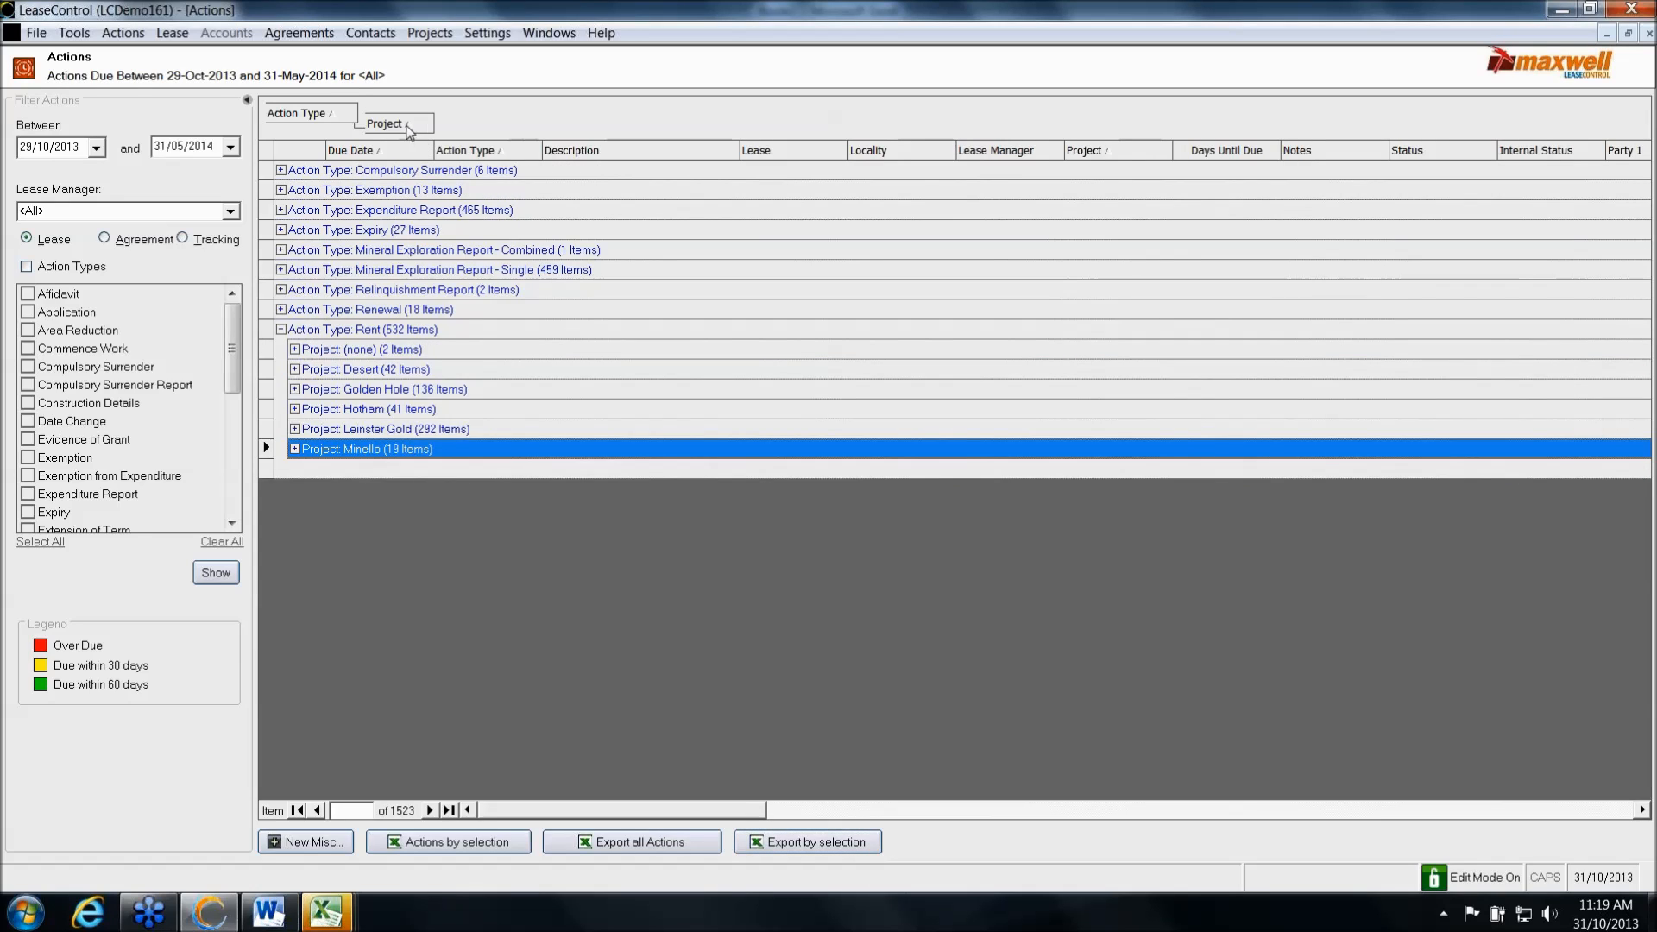
{"action": "left_click_drag", "start_coordinate": [411, 130], "coordinate": [604, 205]}
{"action": "left_click_drag", "start_coordinate": [307, 117], "coordinate": [285, 163]}
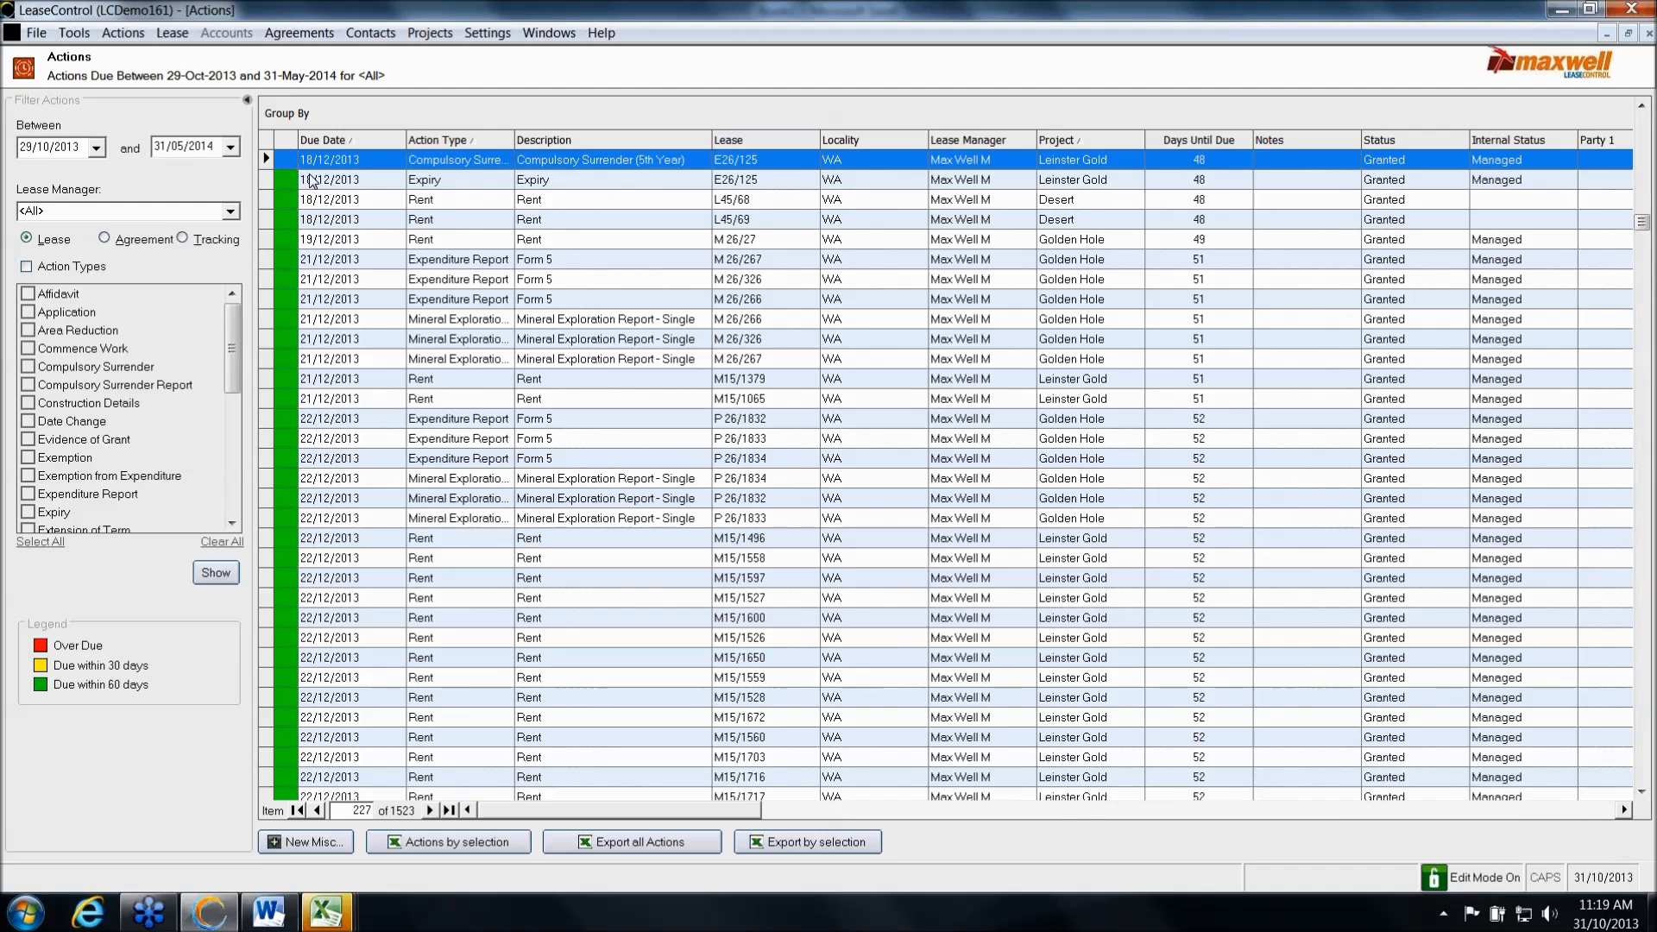
Filter the actions to the Rent action type and group them by Project, with the Minello project expanded
{"action": "left_click", "coordinate": [29, 267]}
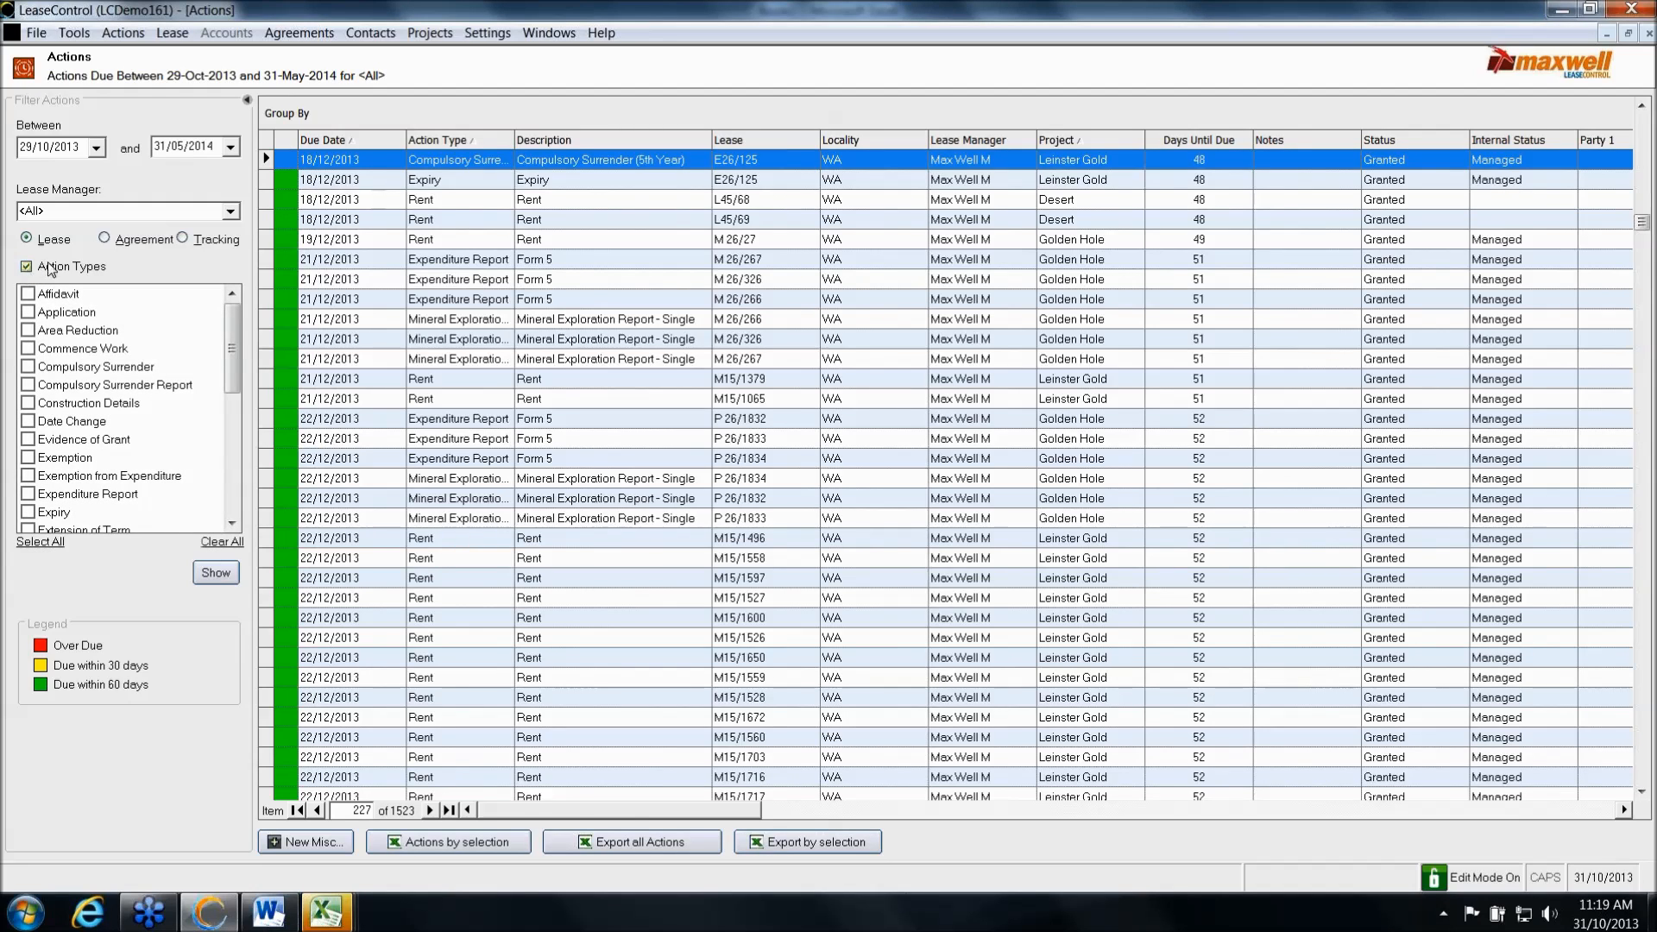
{"action": "left_click_drag", "start_coordinate": [231, 369], "coordinate": [233, 488]}
{"action": "left_click", "coordinate": [30, 404]}
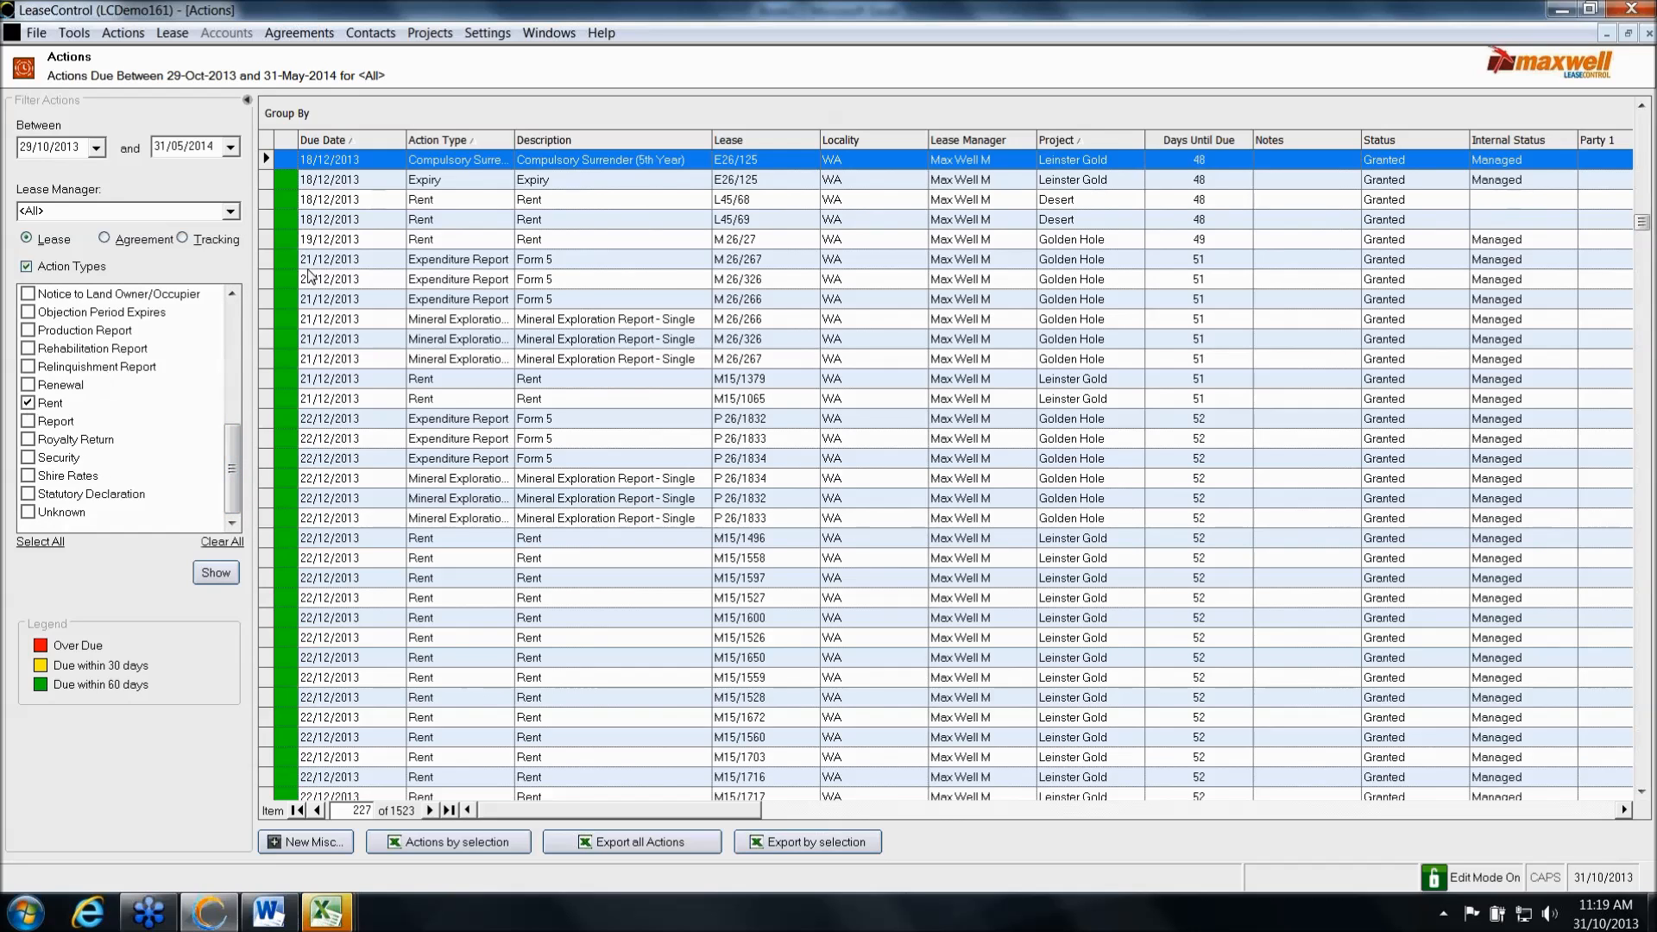
{"action": "left_click", "coordinate": [217, 573]}
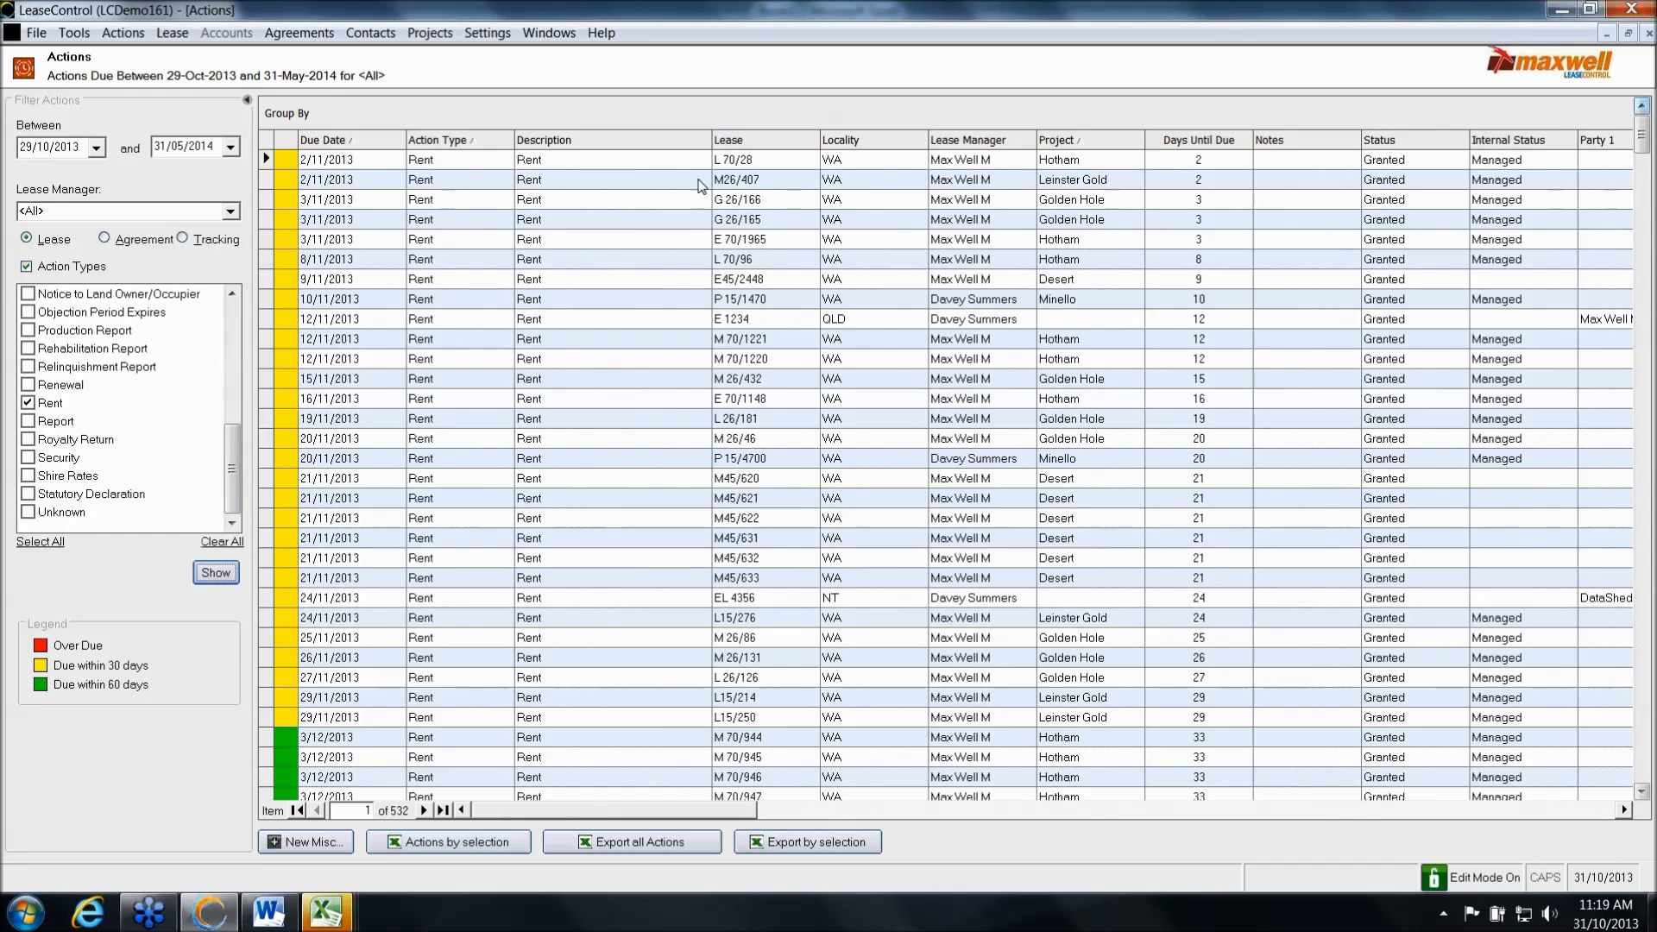
{"action": "left_click_drag", "start_coordinate": [1092, 148], "coordinate": [1075, 117]}
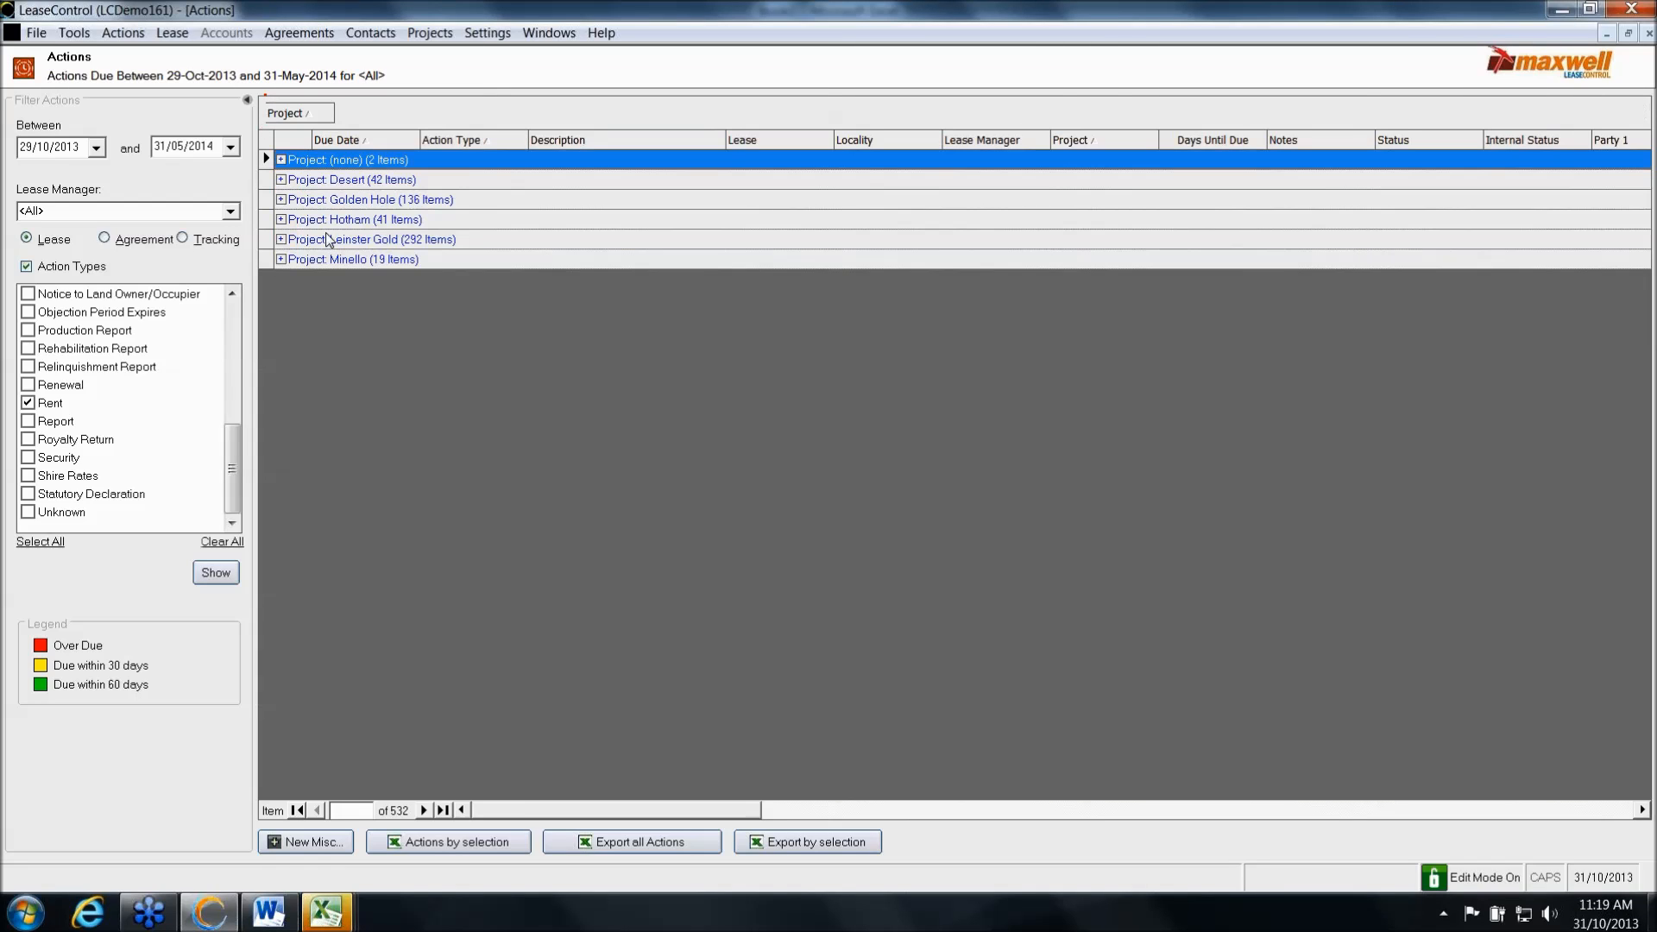
{"action": "left_click", "coordinate": [282, 259]}
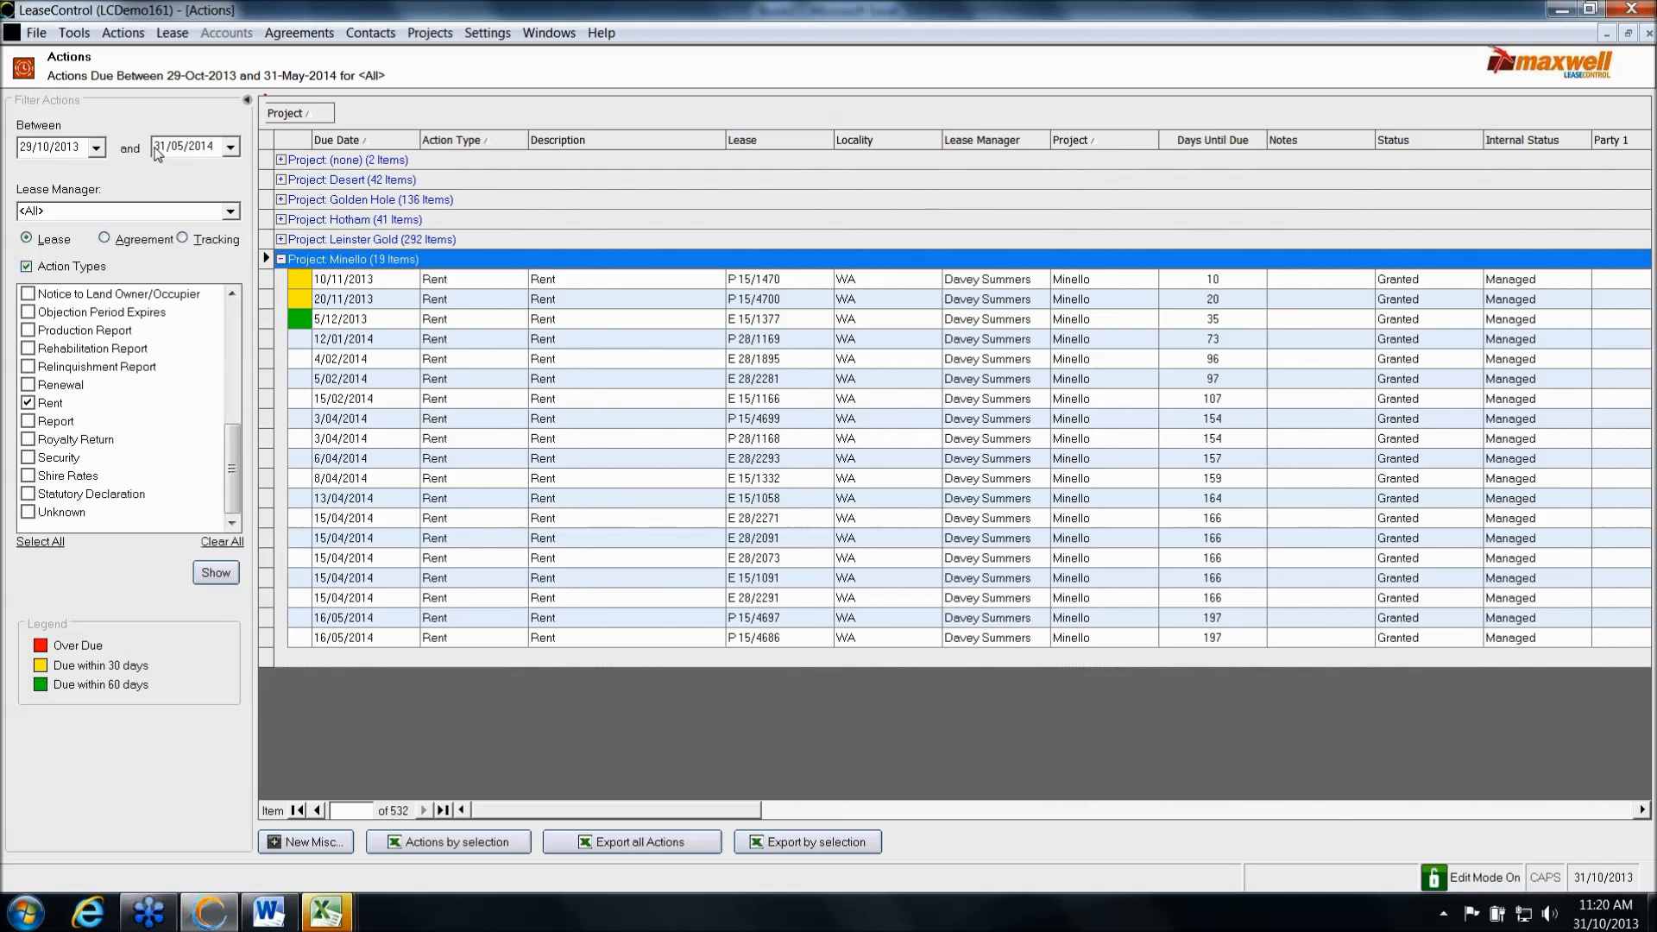
Clear the end date from the due date range, refresh the list, and expand the Minello project
{"action": "key", "text": "Delete"}
{"action": "left_click", "coordinate": [220, 575]}
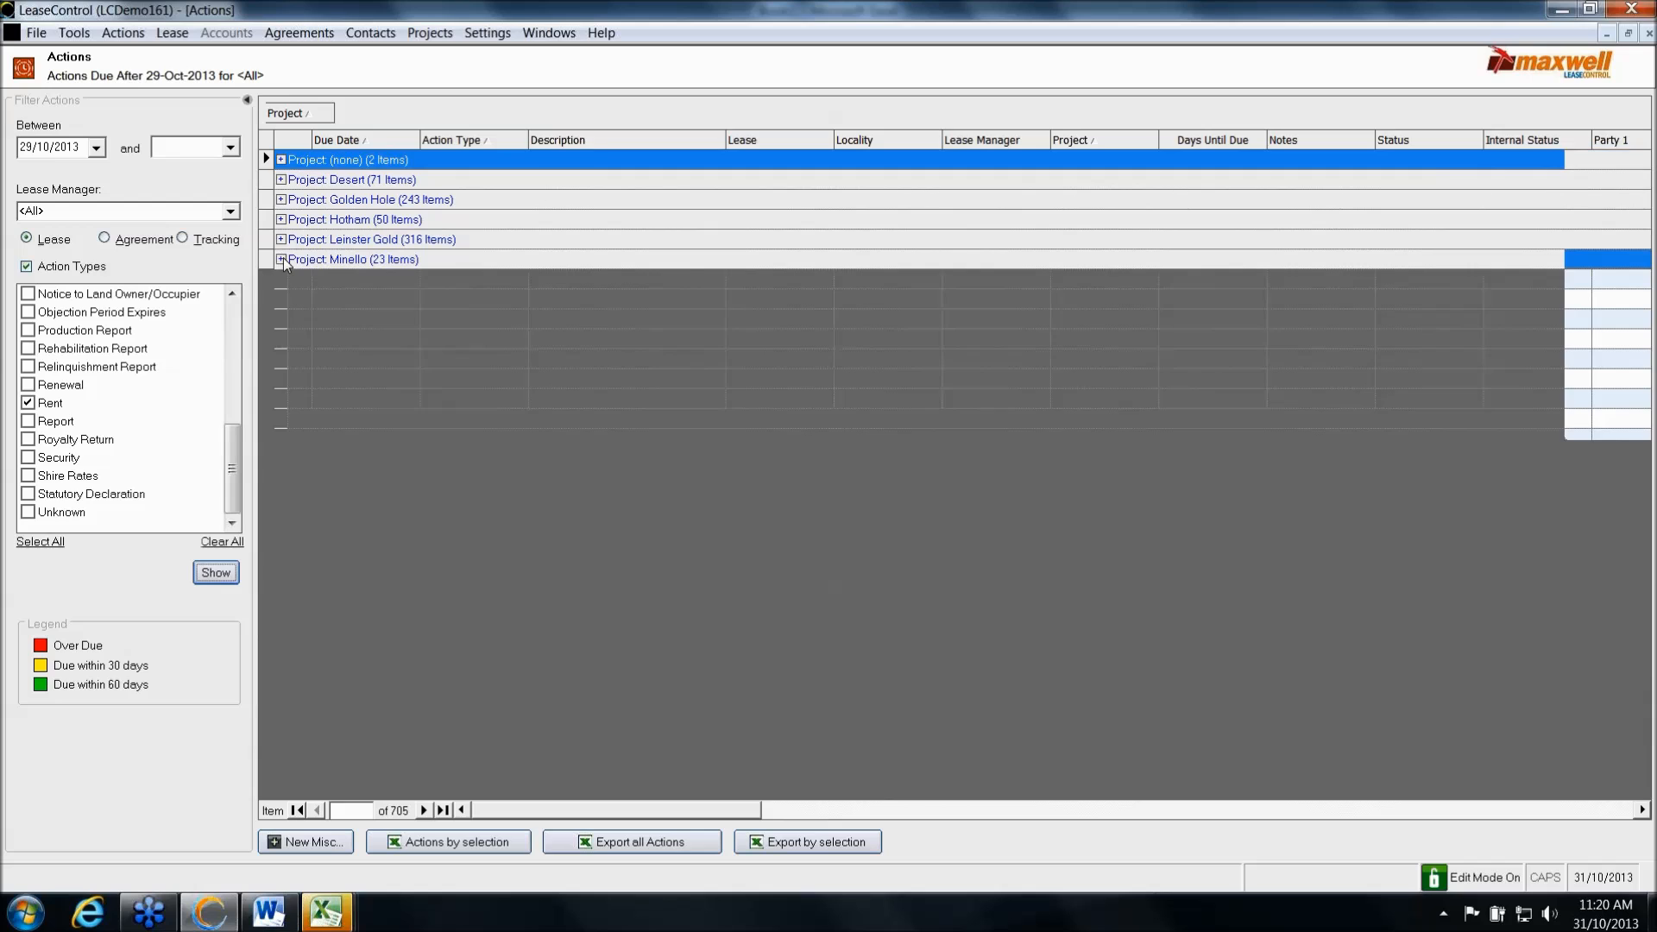
{"action": "left_click", "coordinate": [281, 259]}
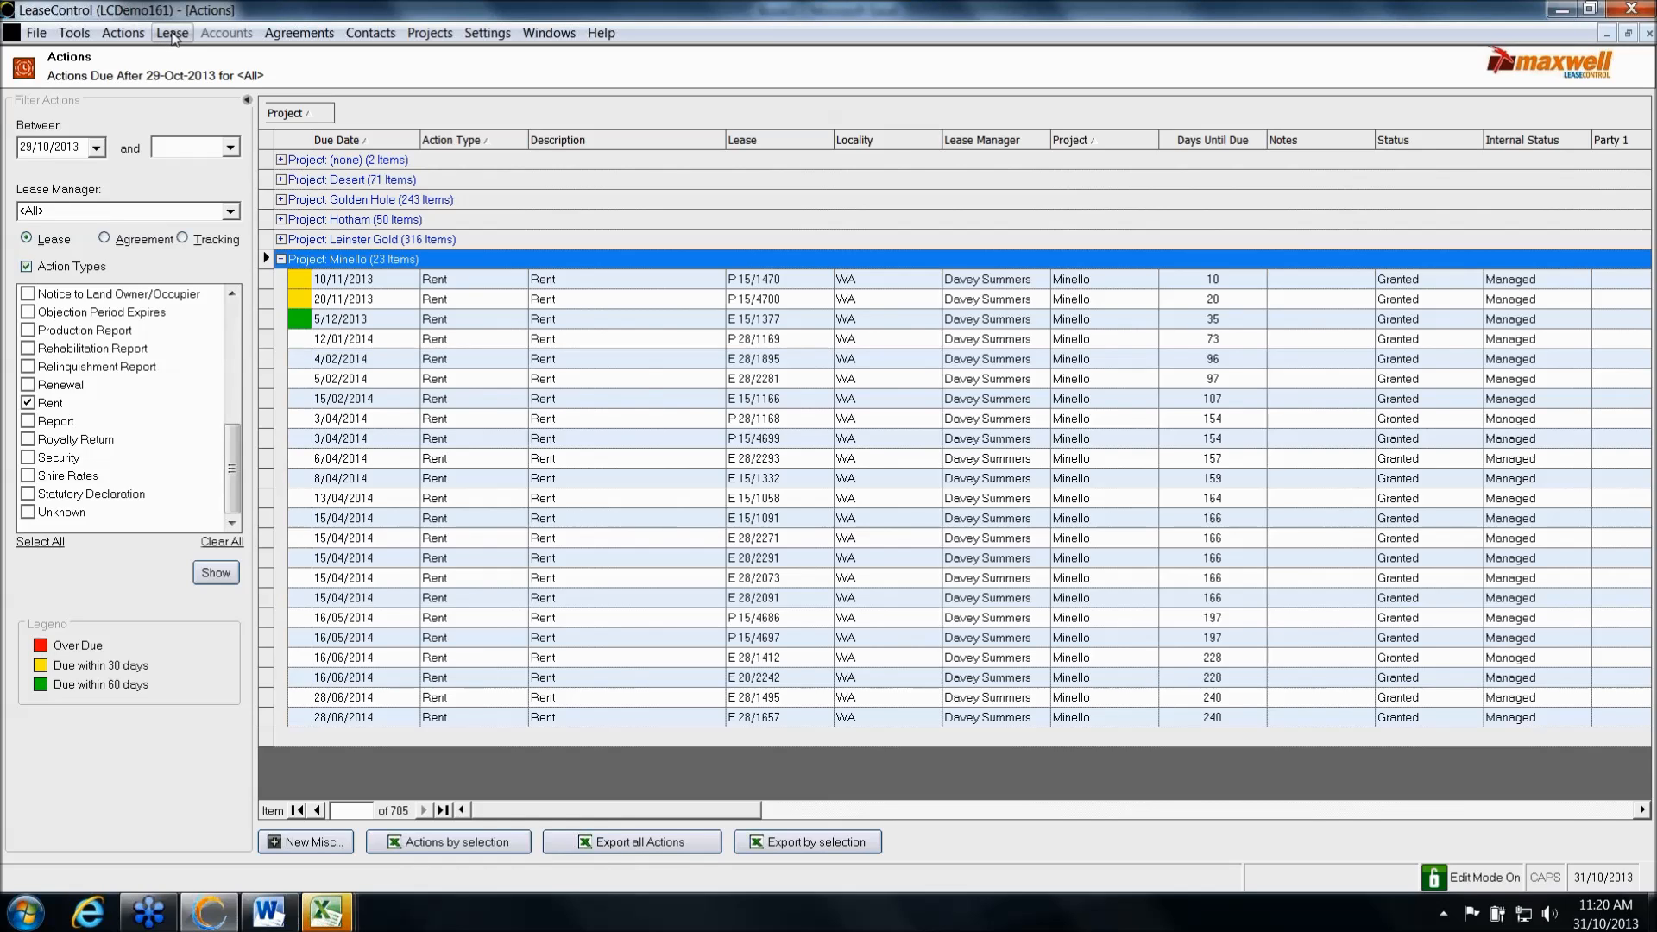
Switch the list to agreement actions, clear the start date of the due date range, and refresh the list
{"action": "left_click", "coordinate": [105, 241]}
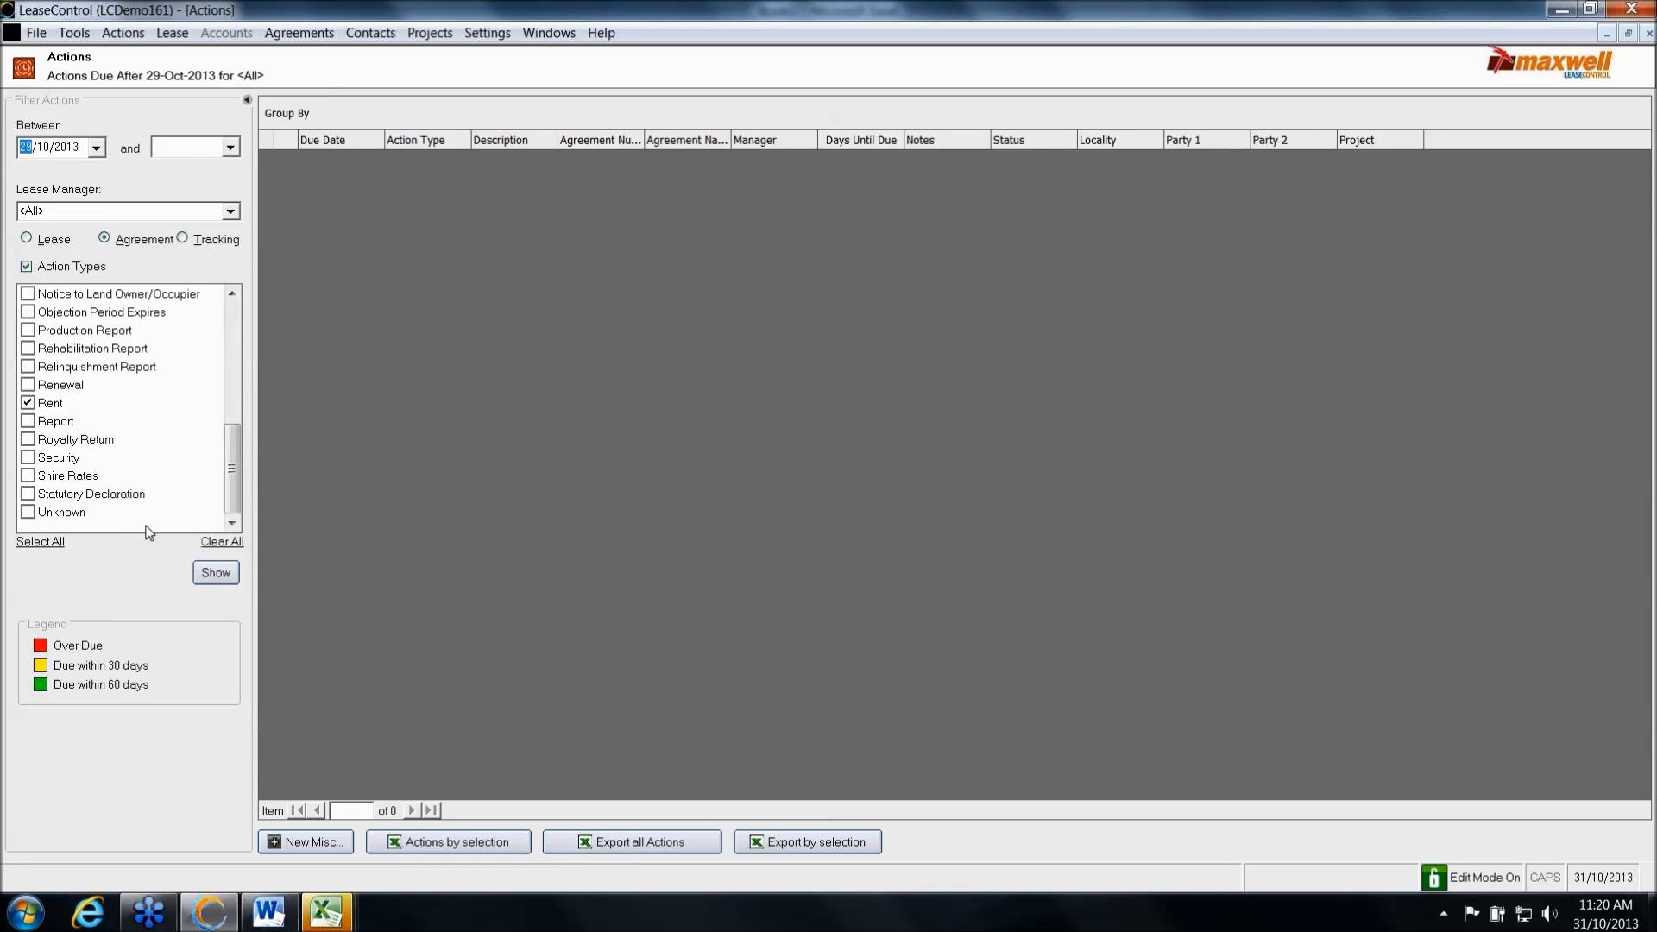
{"action": "key", "text": "Delete"}
{"action": "left_click", "coordinate": [216, 573]}
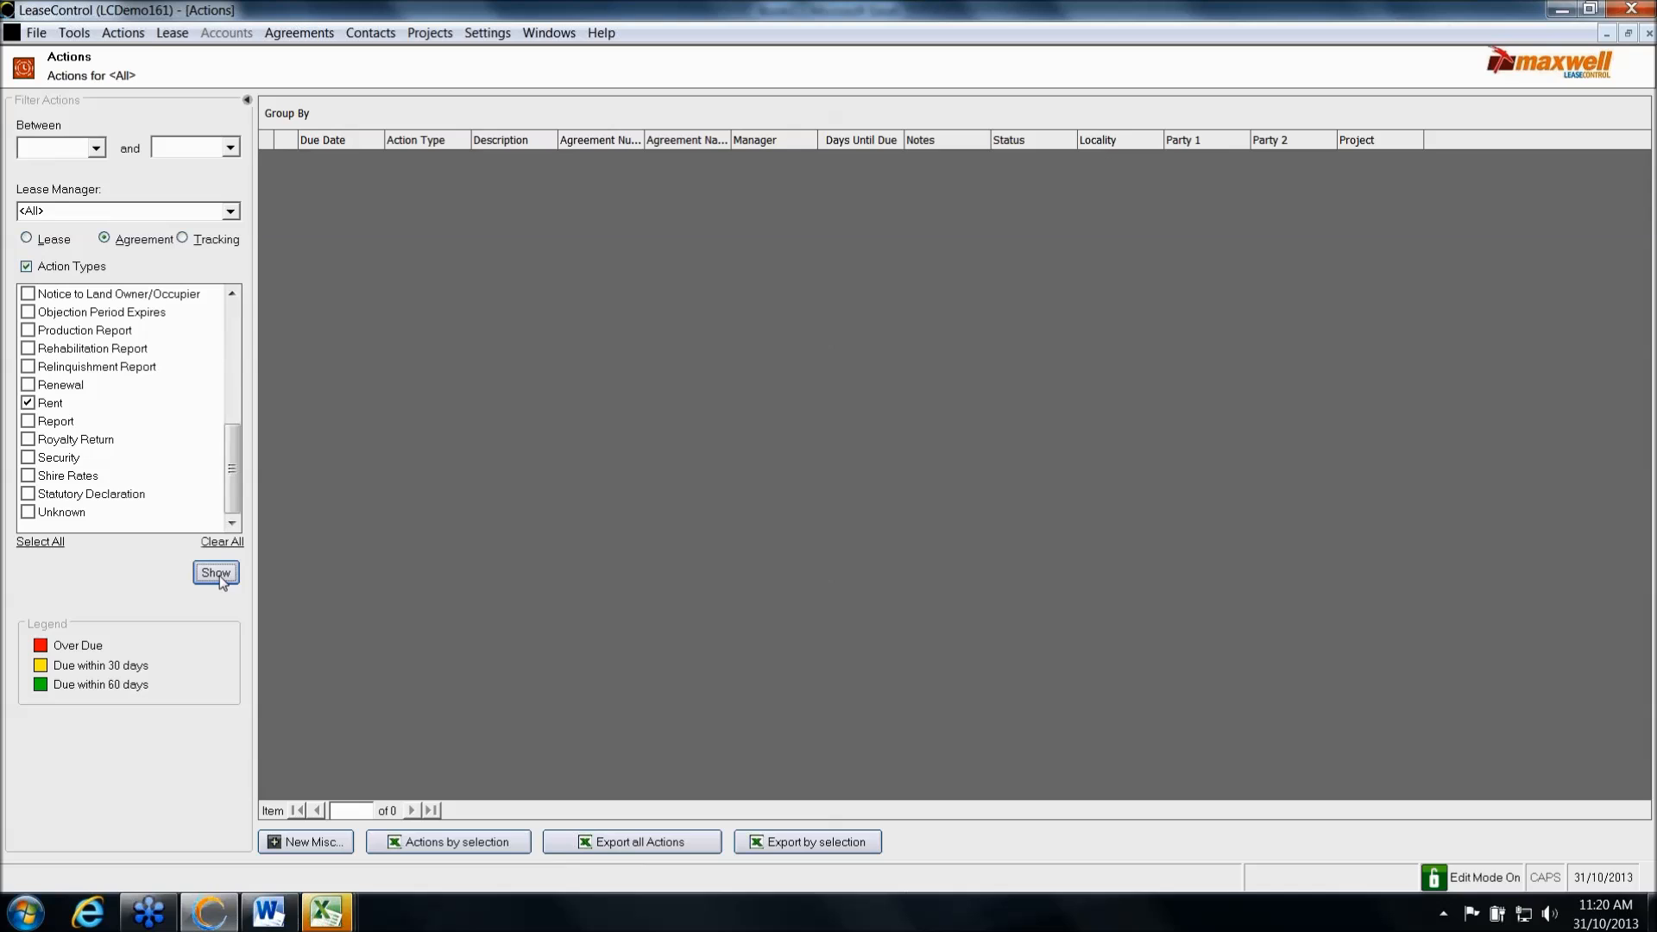
Return the list to lease actions, turn off the action types filter, and refresh it to include all action types
{"action": "left_click", "coordinate": [27, 240]}
{"action": "left_click", "coordinate": [31, 269]}
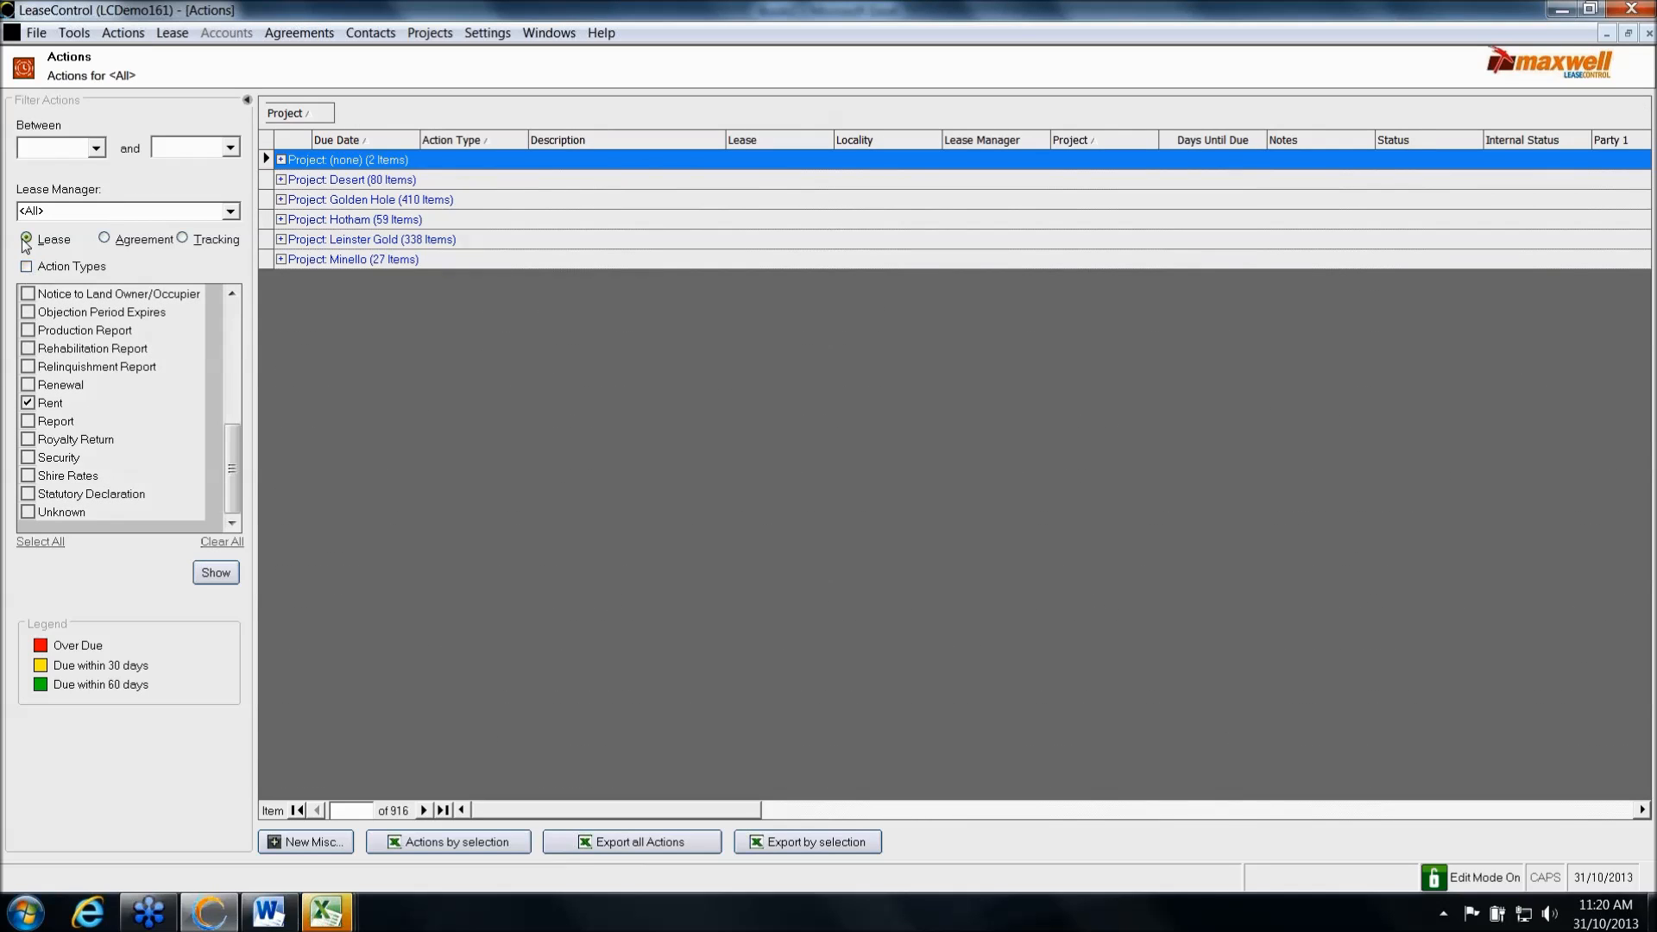
{"action": "left_click", "coordinate": [231, 575]}
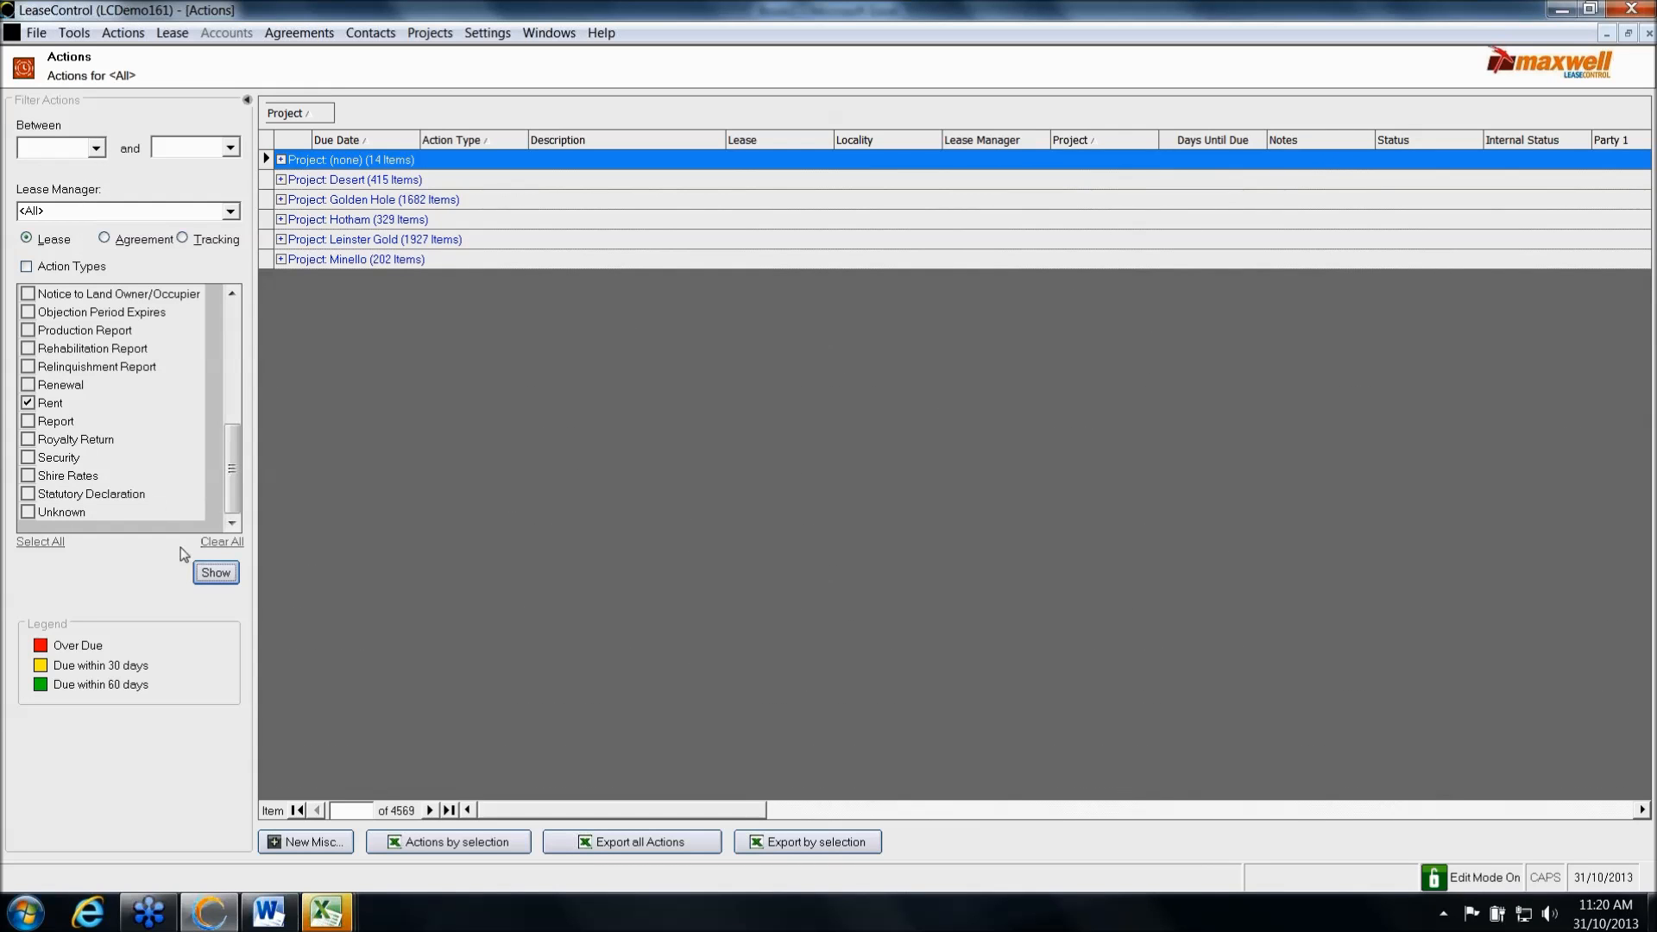
{"action": "left_click", "coordinate": [223, 576]}
Open the Lease Browser and remove the Project grouping from the lease list
{"action": "left_click", "coordinate": [172, 33]}
{"action": "left_click", "coordinate": [199, 60]}
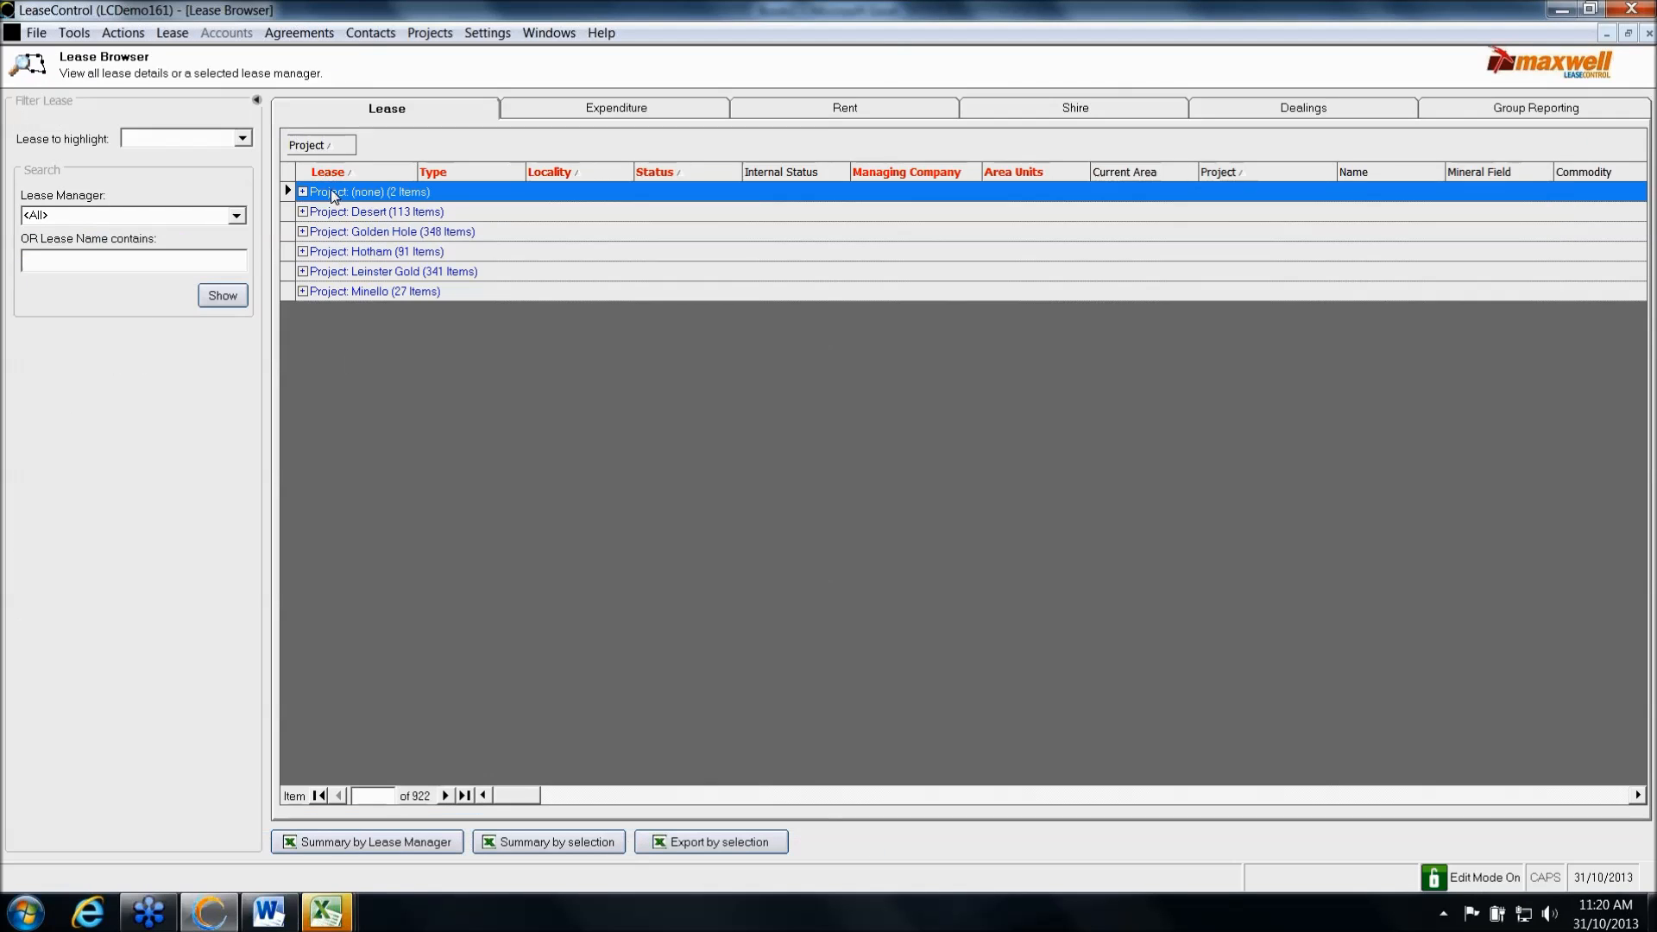
{"action": "left_click_drag", "start_coordinate": [328, 152], "coordinate": [501, 320]}
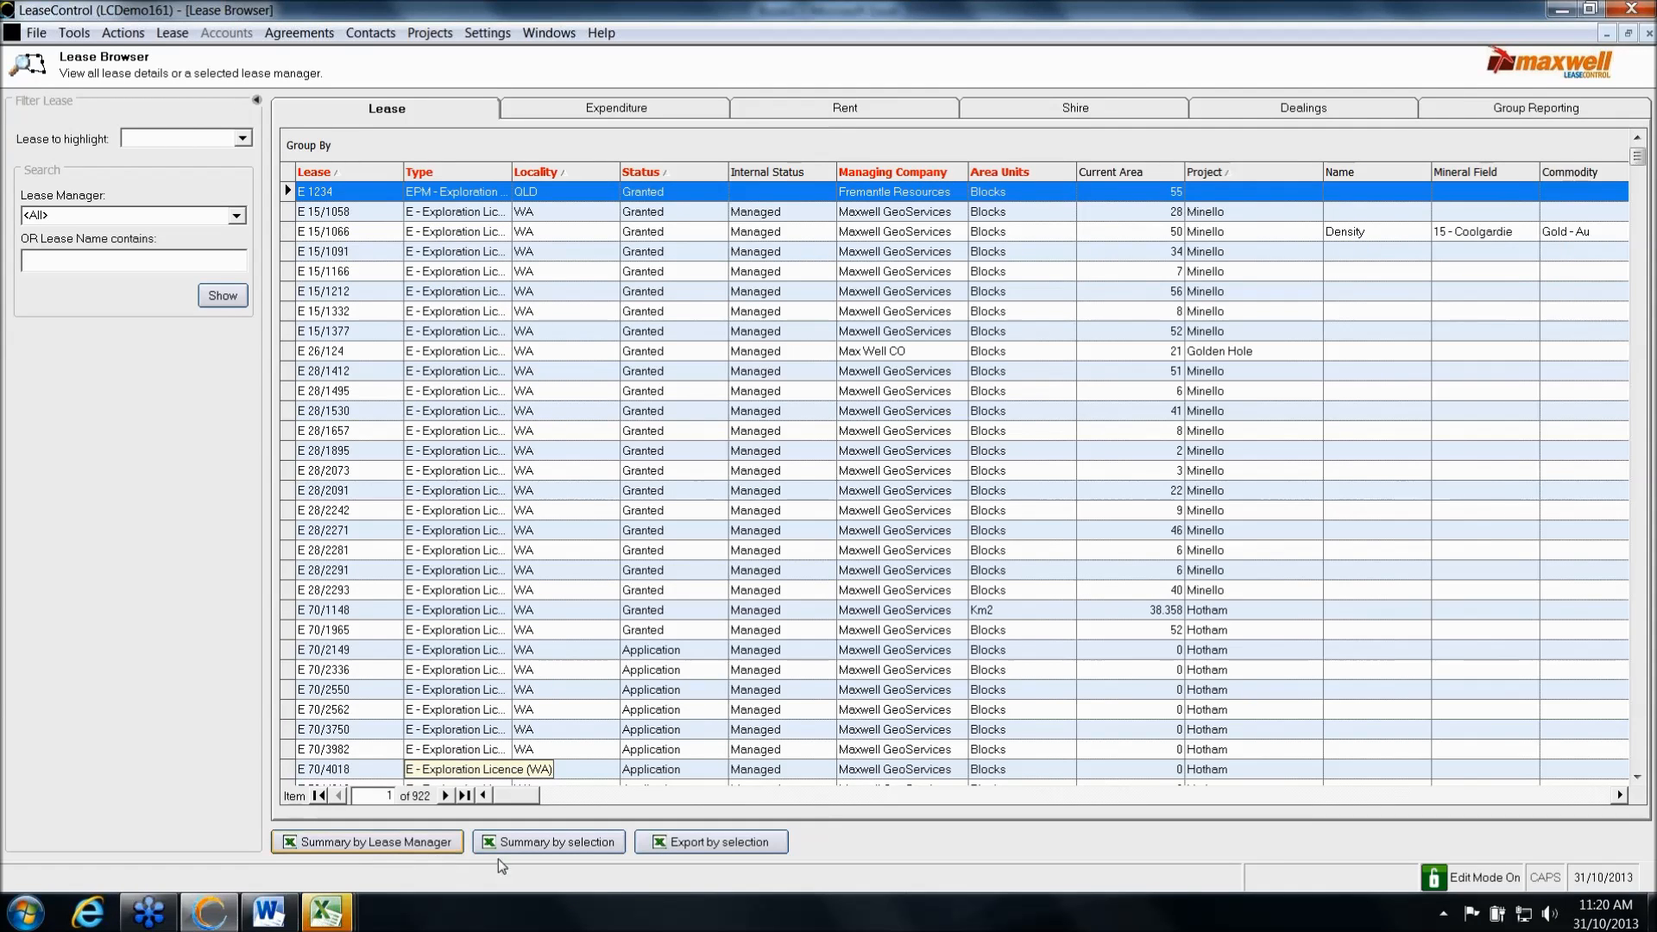
Open the record of lease E 15/1066, show its actions, and select the Rent action
{"action": "left_click", "coordinate": [293, 231]}
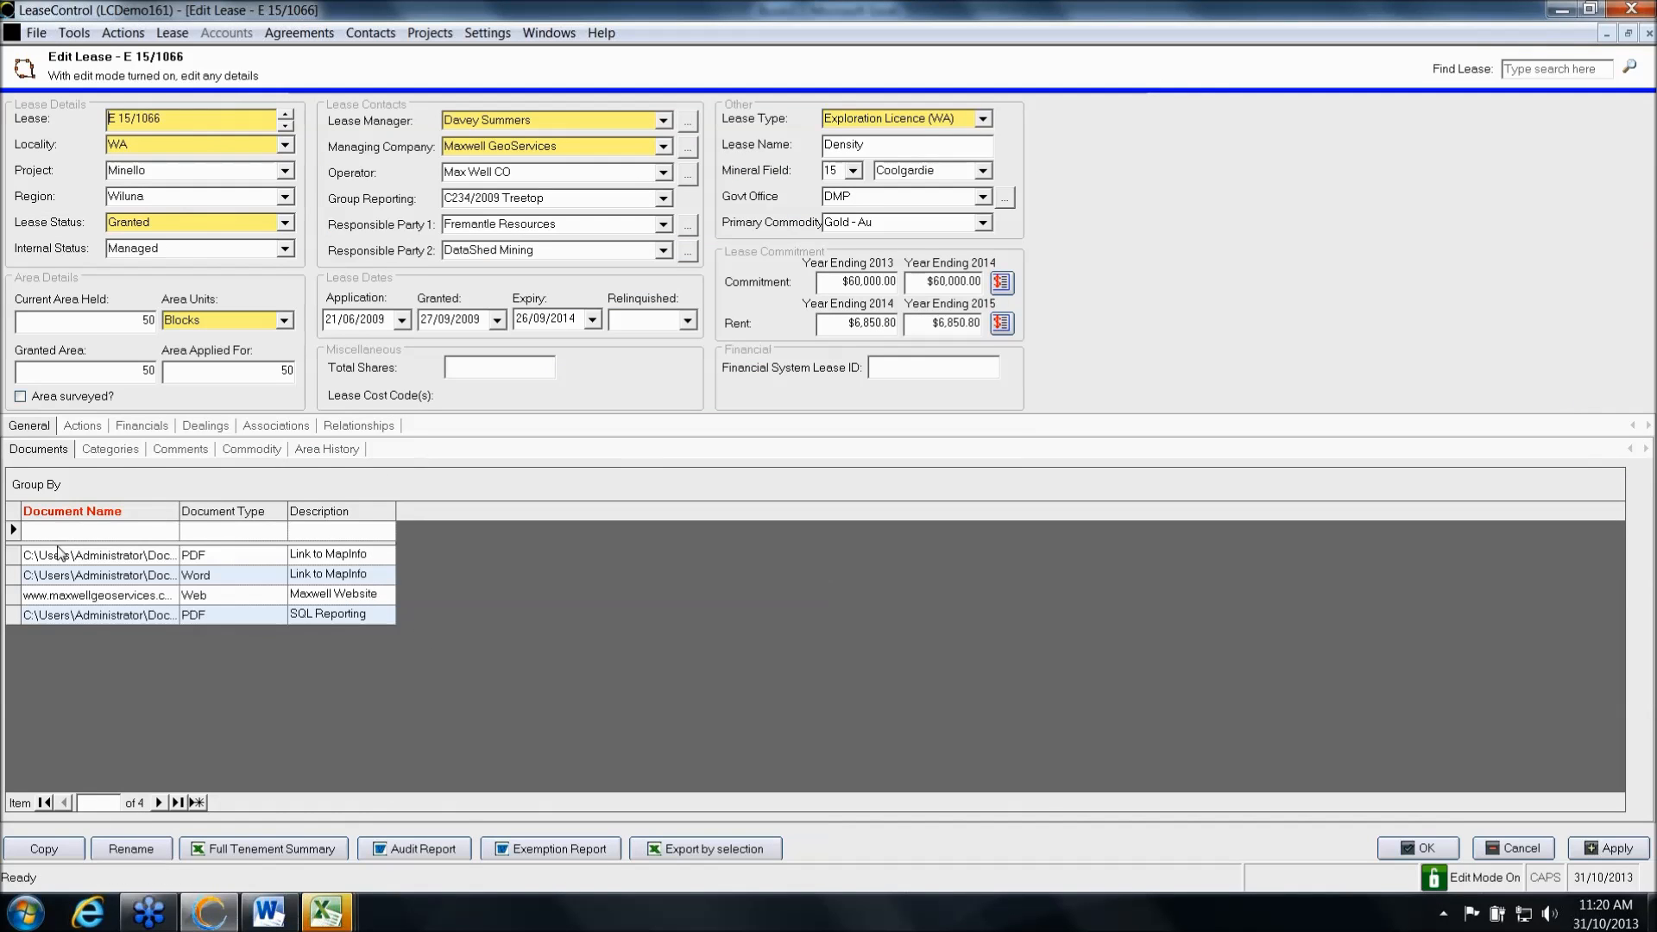
{"action": "left_click", "coordinate": [83, 426]}
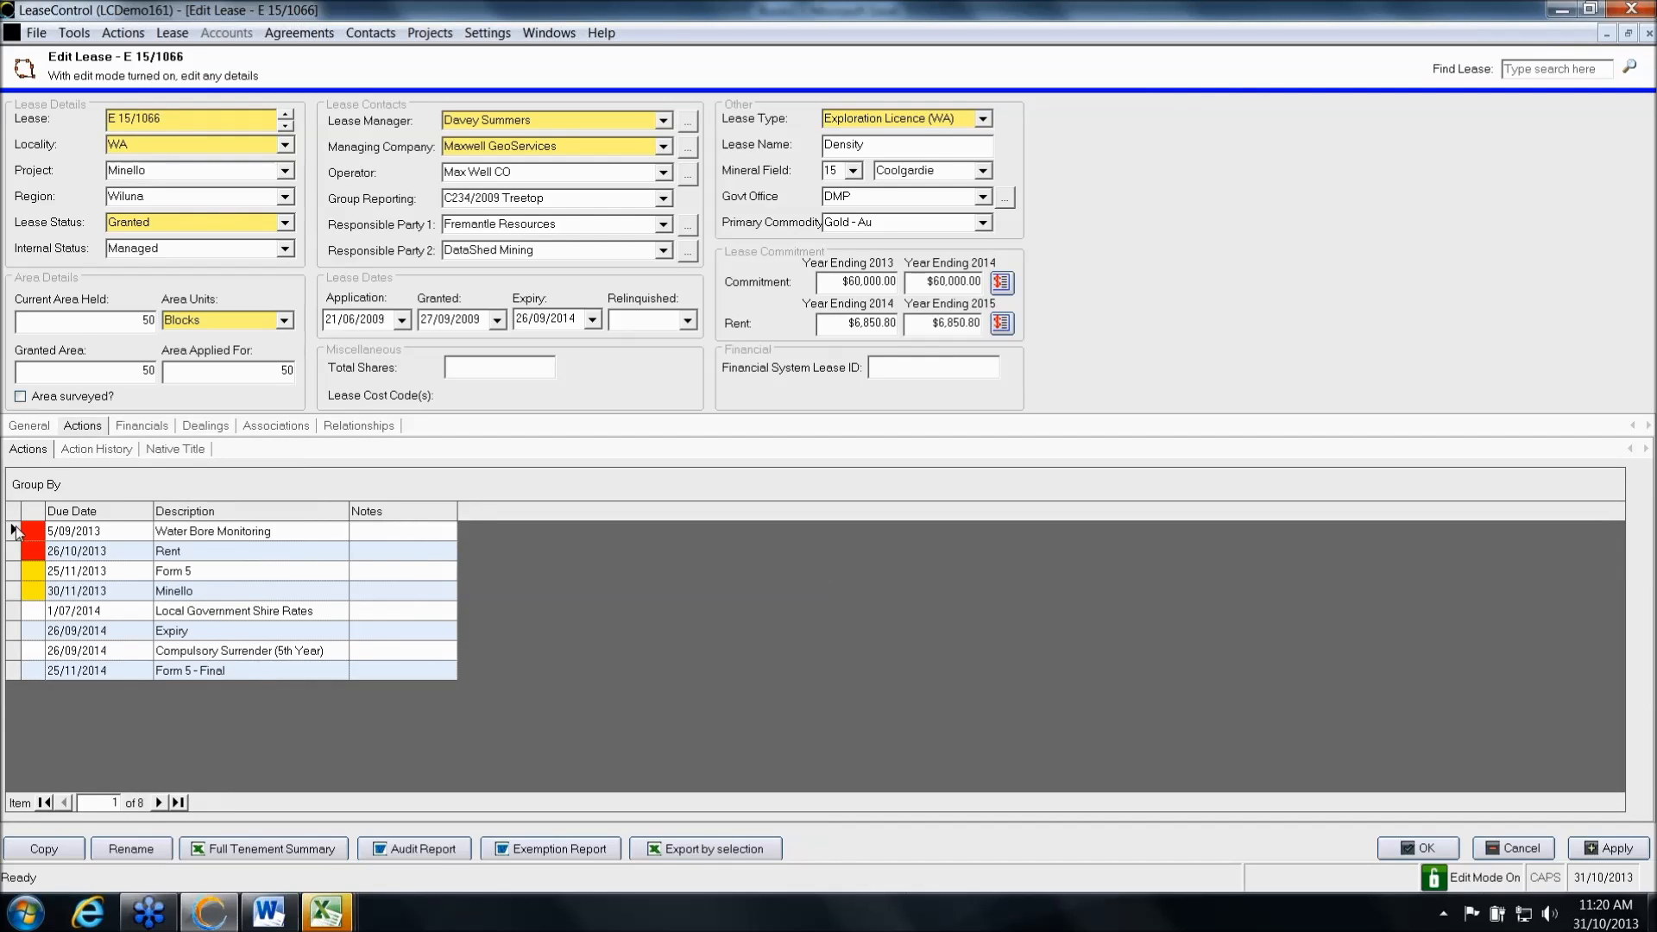
{"action": "mouse_move", "coordinate": [14, 530]}
{"action": "left_mouse_down"}
{"action": "mouse_move", "coordinate": [9, 681]}
{"action": "mouse_move", "coordinate": [19, 528]}
{"action": "left_mouse_up"}
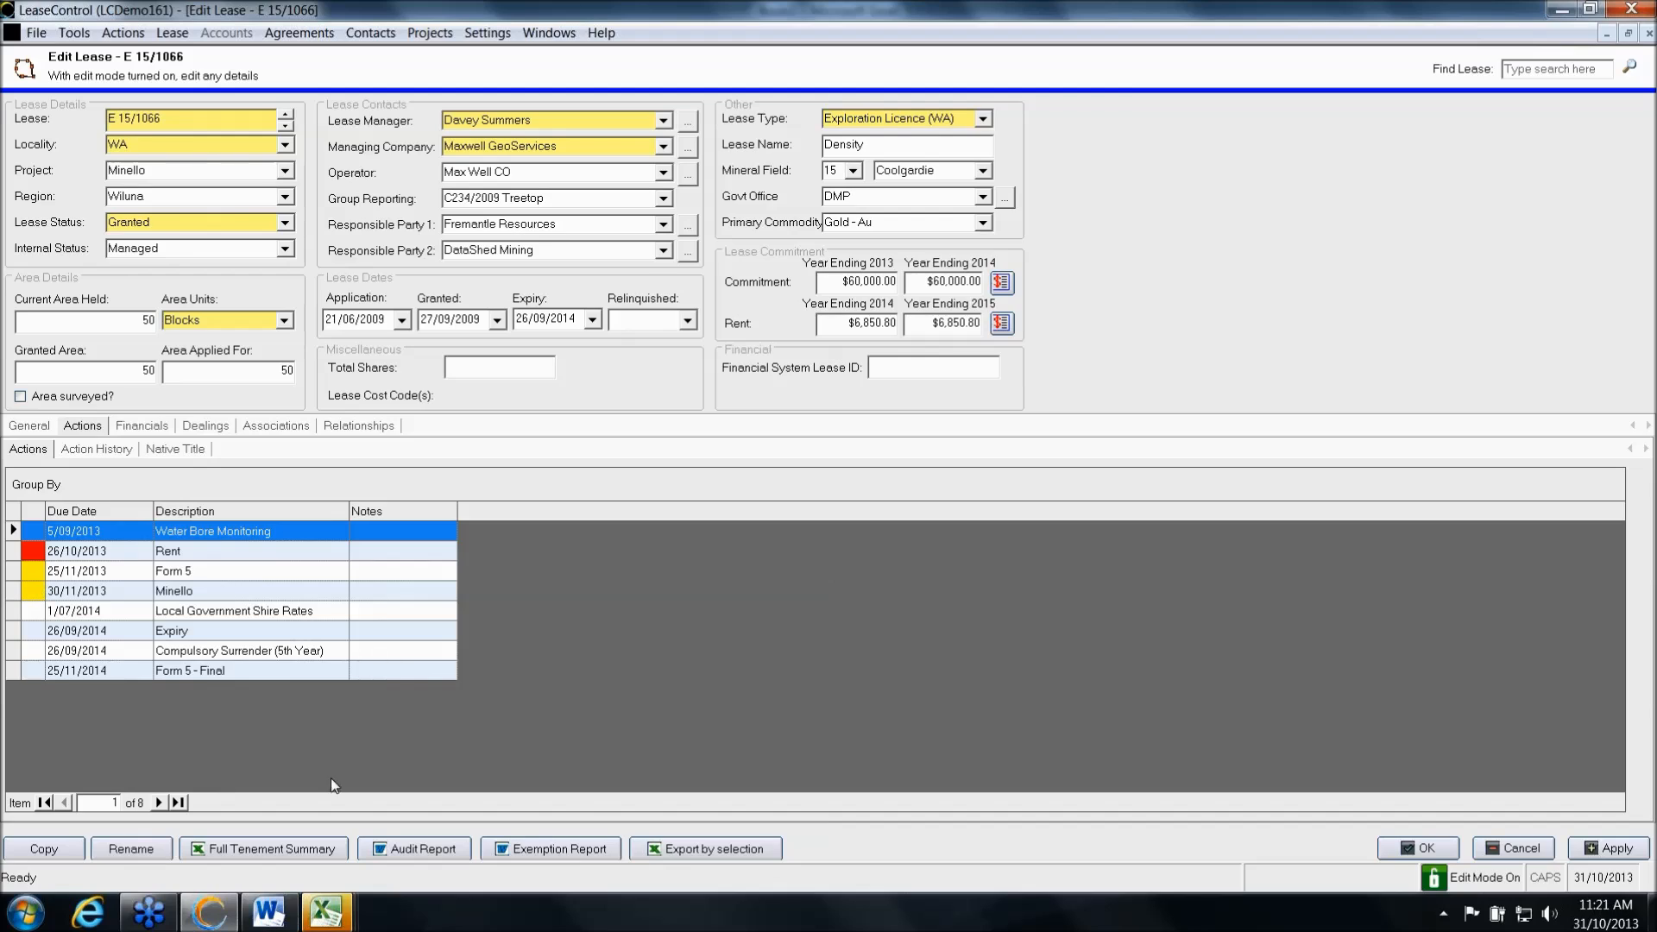
{"action": "left_click_drag", "start_coordinate": [6, 534], "coordinate": [6, 684]}
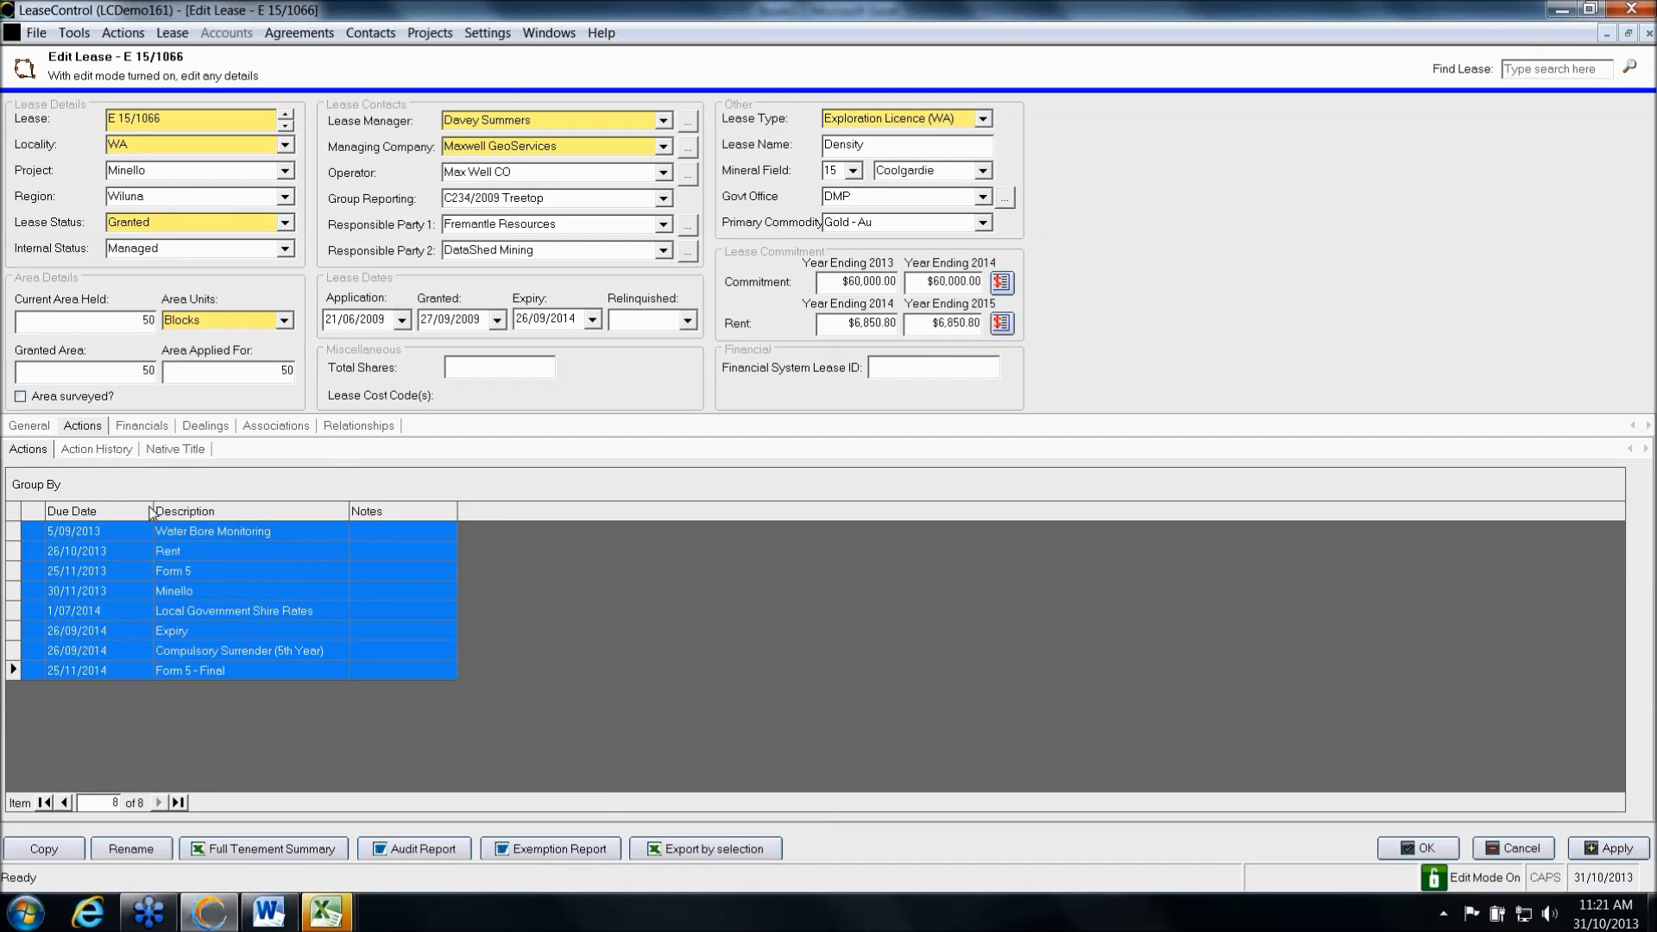
{"action": "left_click", "coordinate": [13, 554]}
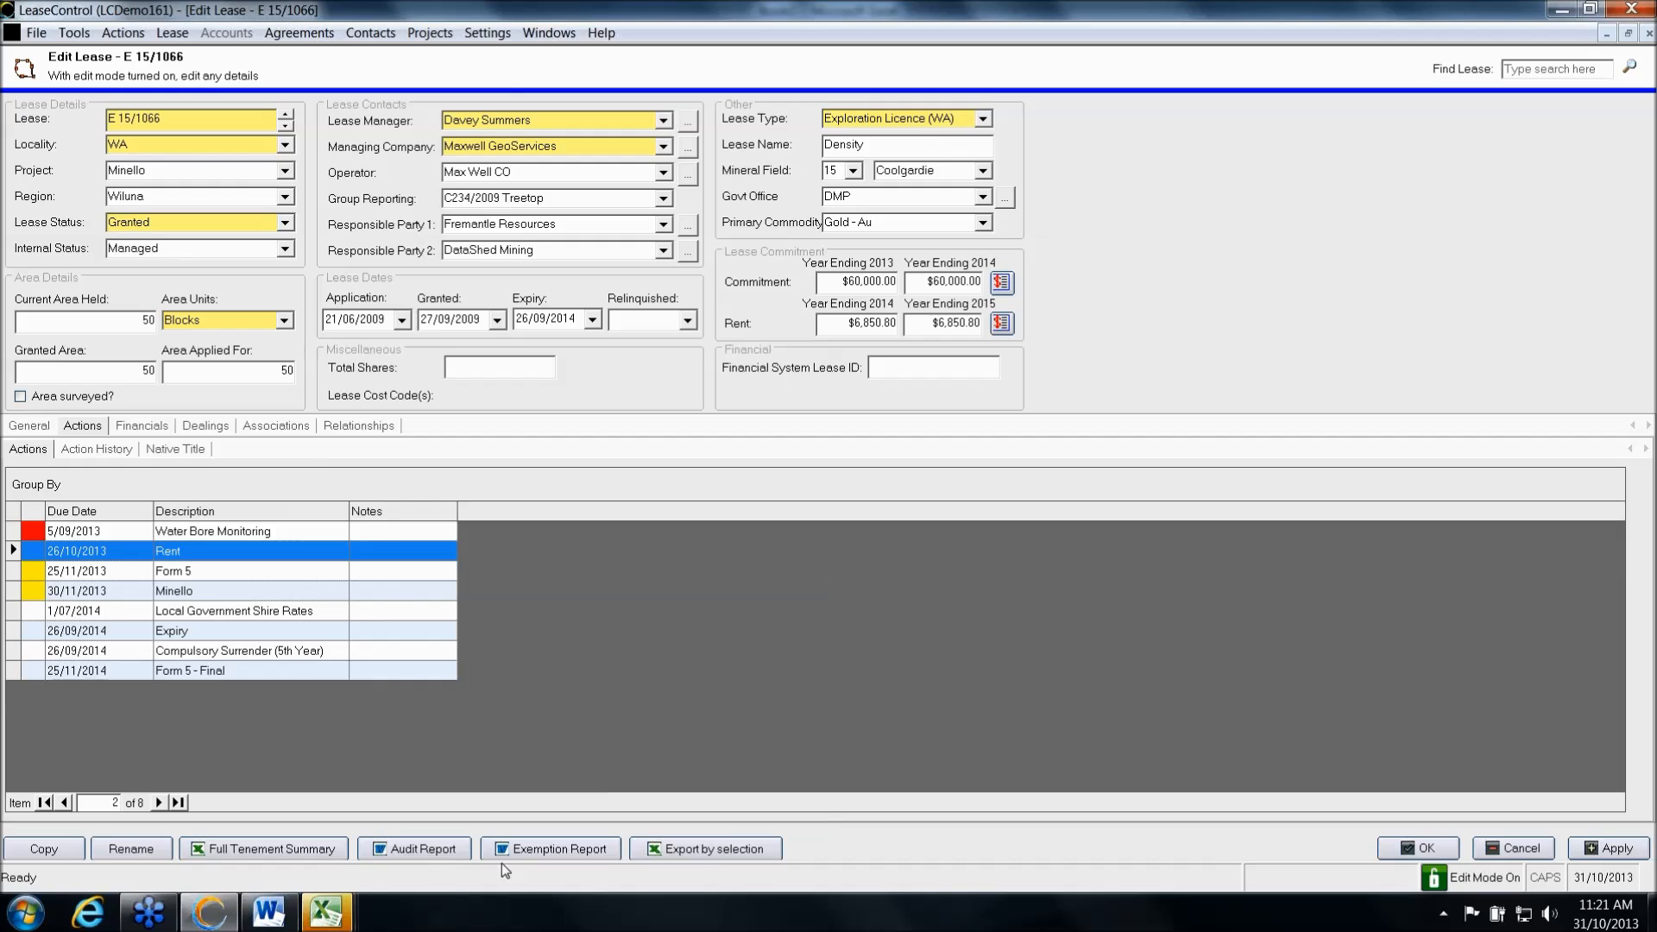
Generate the audit report for lease E 15/1066 and open it in Word at its beginning
{"action": "left_click", "coordinate": [408, 851]}
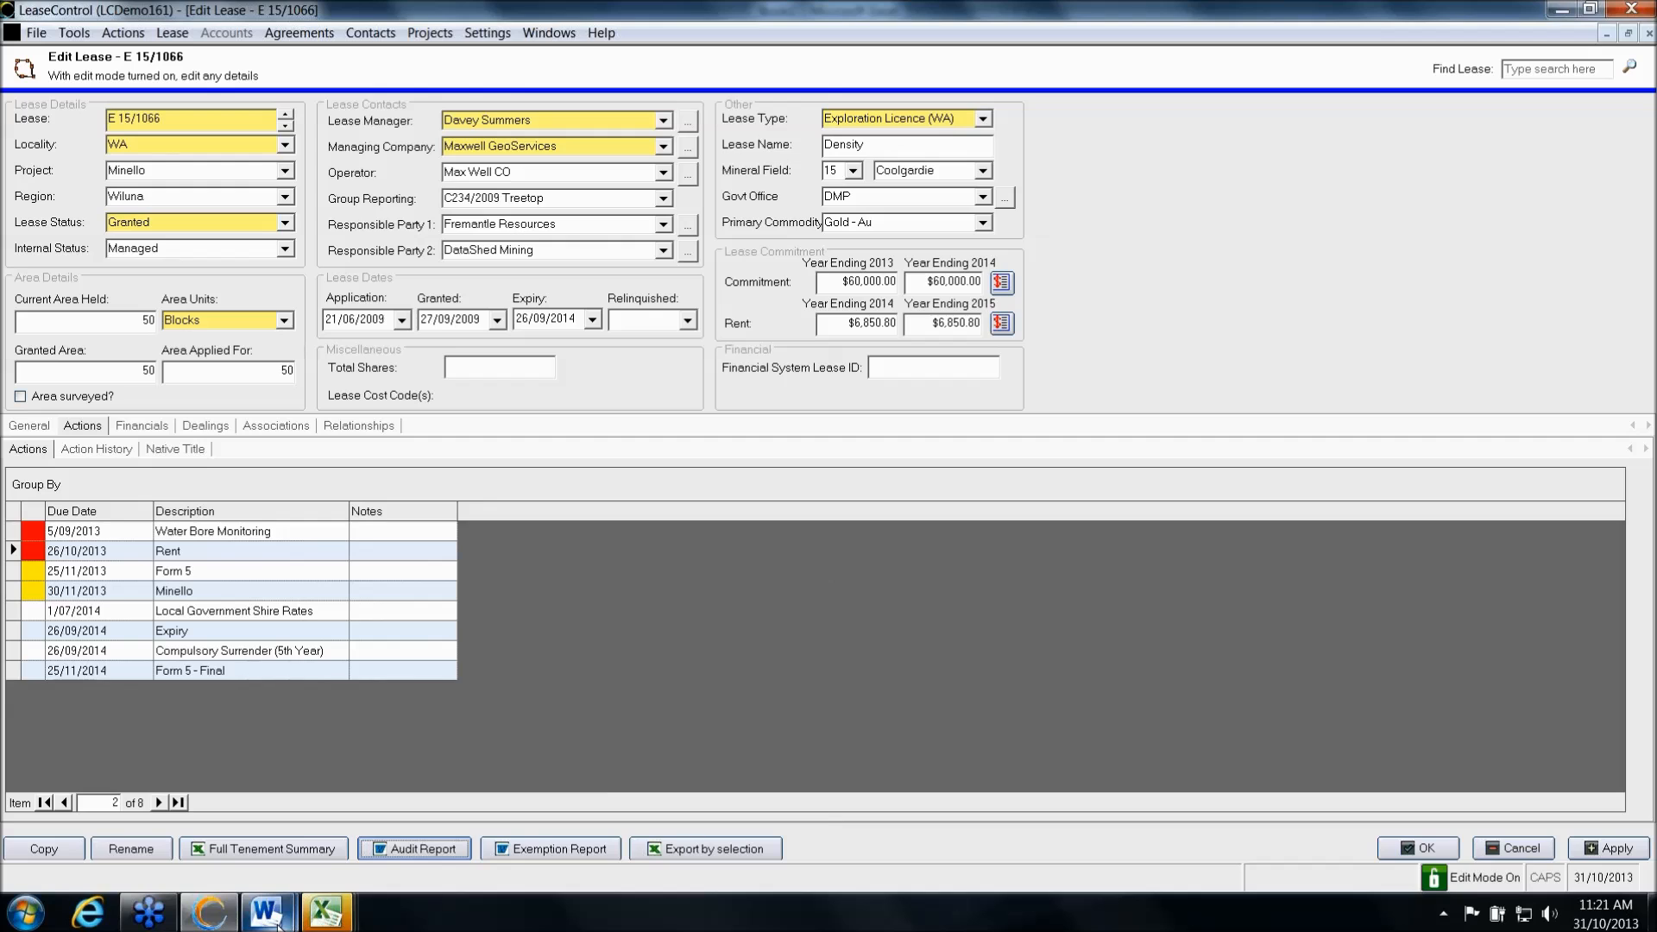
{"action": "left_click", "coordinate": [386, 816]}
{"action": "left_click", "coordinate": [1073, 157]}
{"action": "left_click_drag", "start_coordinate": [1651, 620], "coordinate": [1652, 226]}
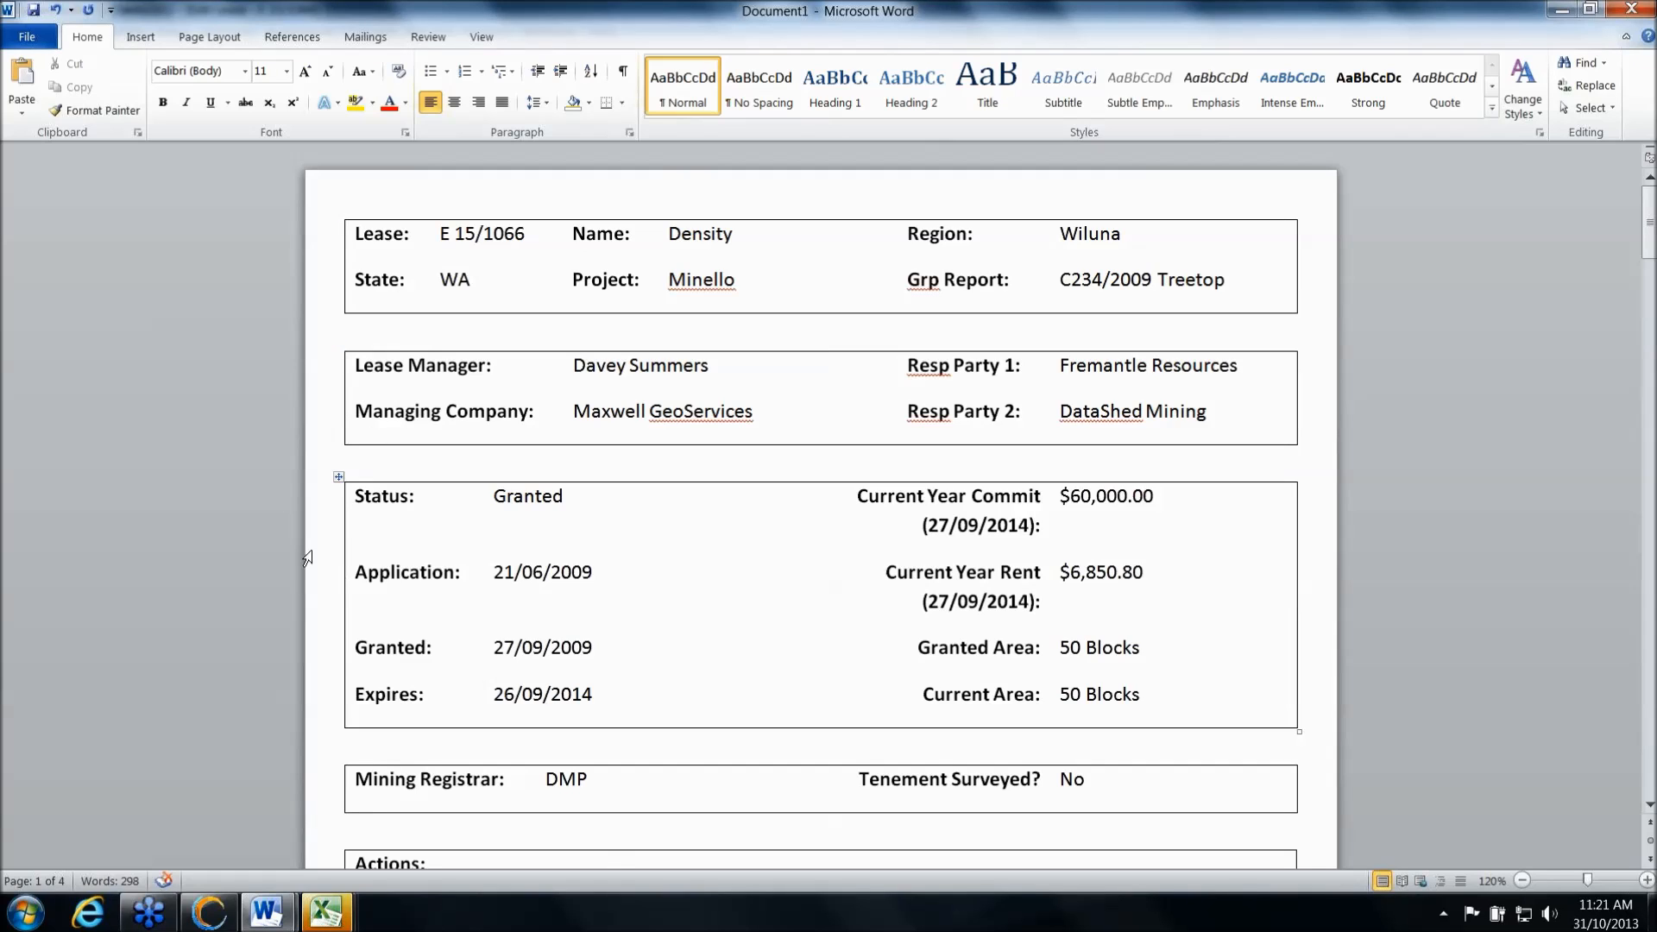
Review the audit report from the lease dates through Expenditure, switch back to LeaseControl, and close the lease record
{"action": "scroll", "coordinate": [306, 577], "scroll_direction": "down", "scroll_amount": 3}
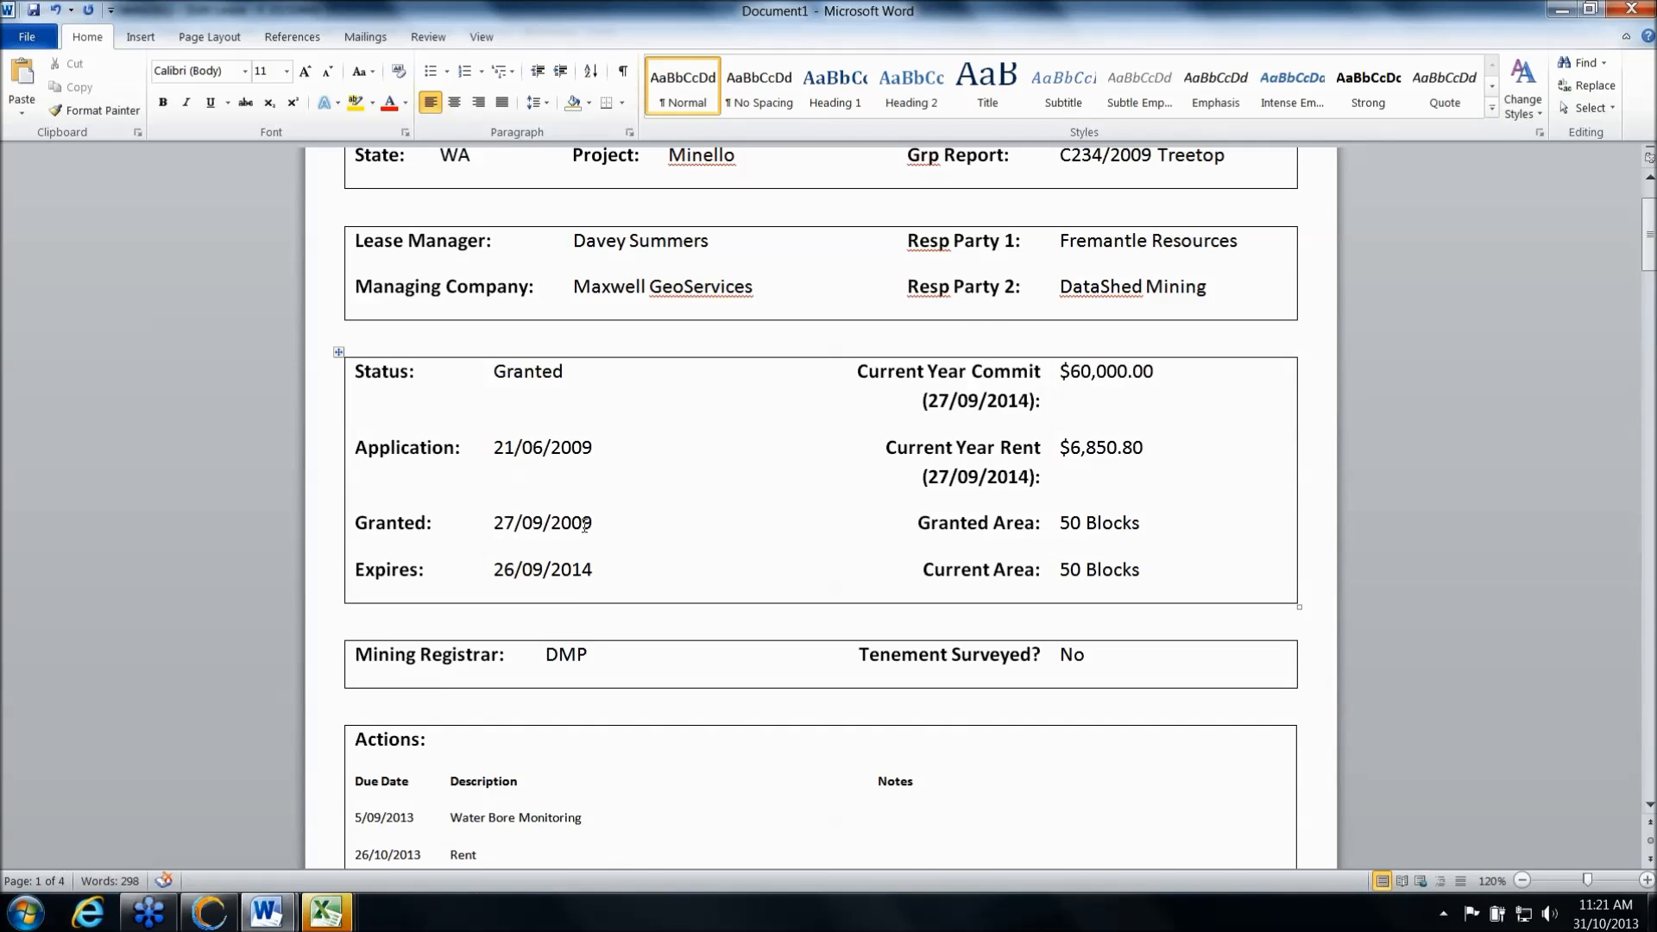
{"action": "scroll", "coordinate": [564, 423], "scroll_direction": "down", "scroll_amount": 3}
{"action": "scroll", "coordinate": [575, 347], "scroll_direction": "down", "scroll_amount": 9}
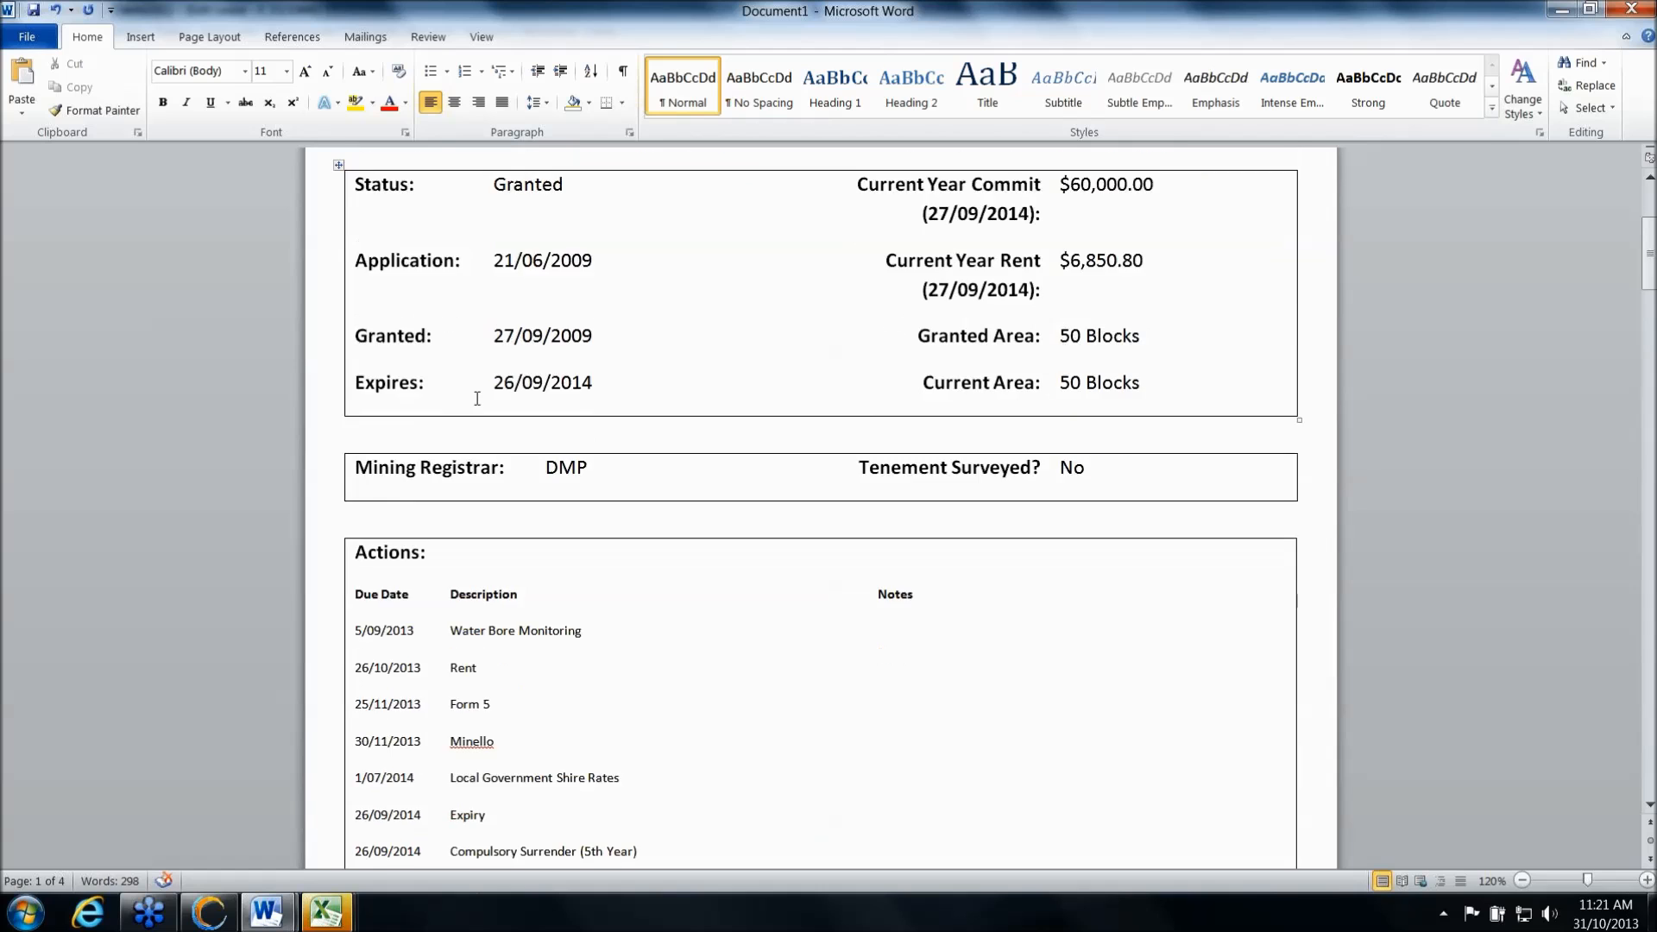
{"action": "scroll", "coordinate": [414, 518], "scroll_direction": "down", "scroll_amount": 20}
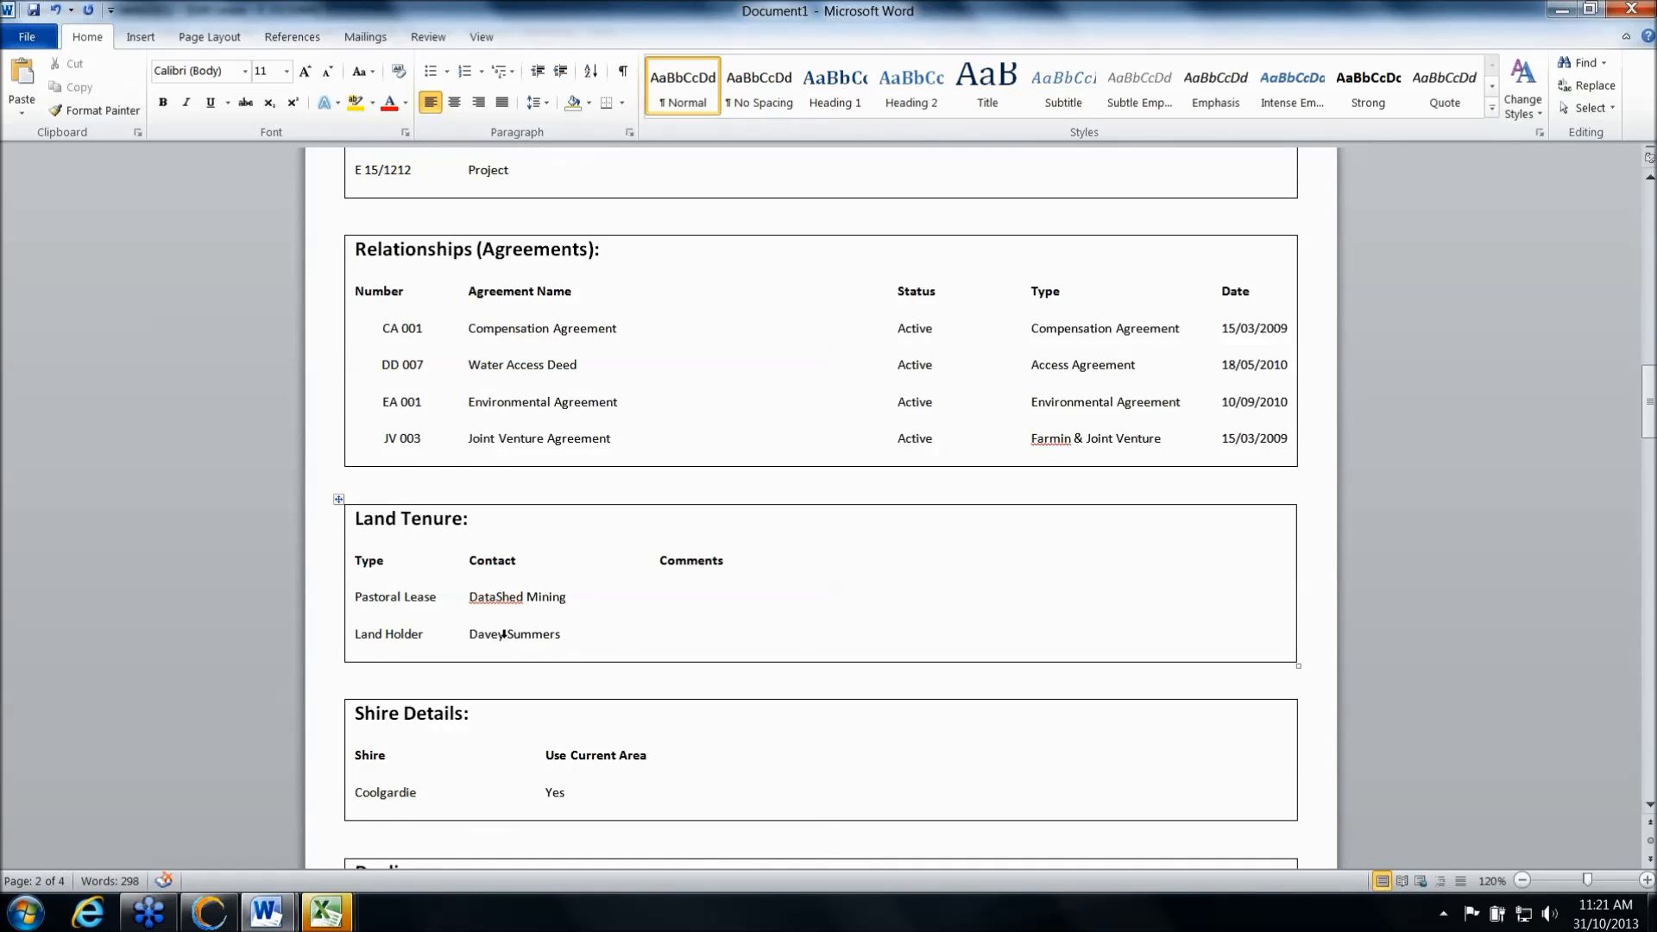
{"action": "scroll", "coordinate": [509, 613], "scroll_direction": "down", "scroll_amount": 12}
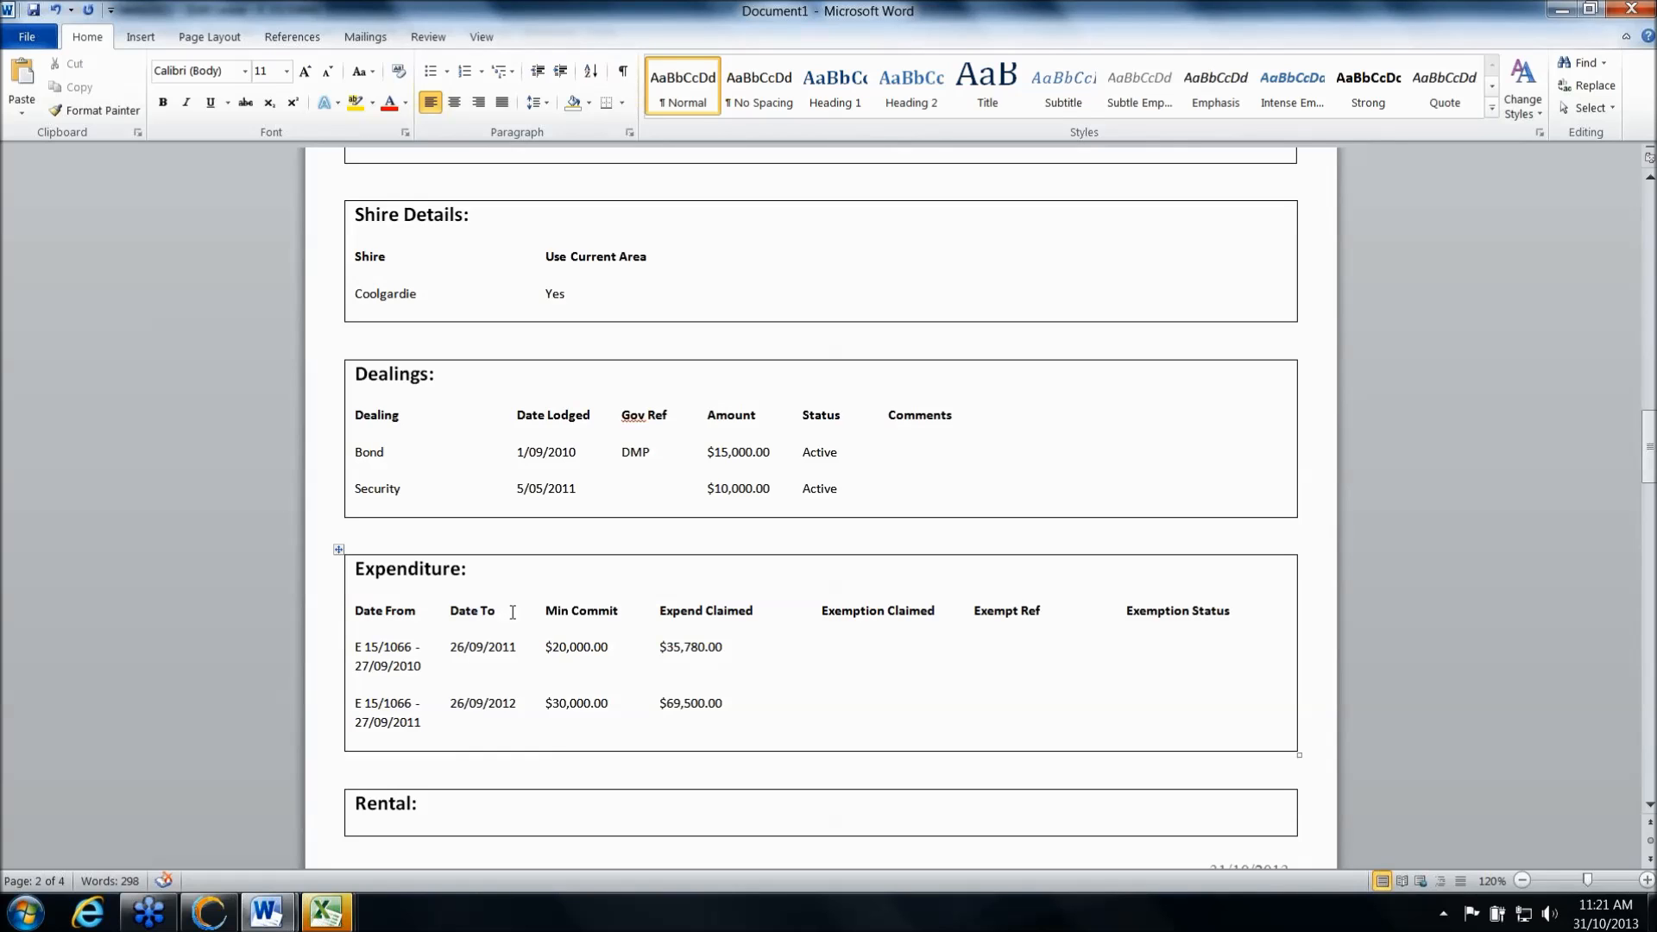
{"action": "left_click", "coordinate": [220, 925]}
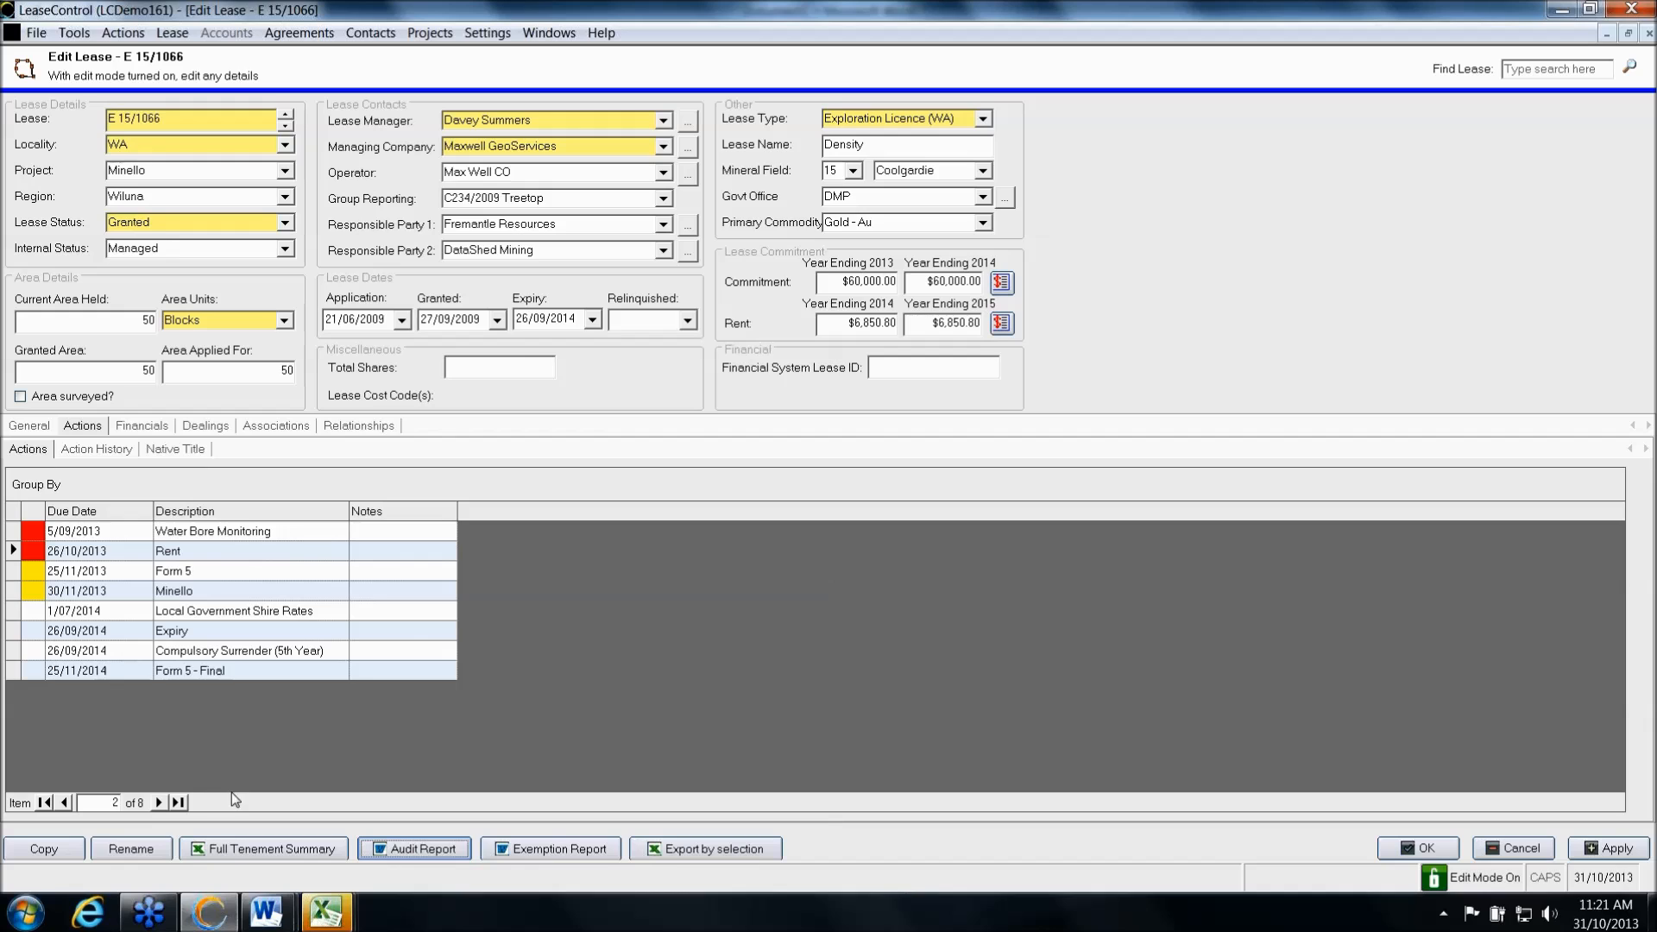
{"action": "left_click", "coordinate": [1650, 34]}
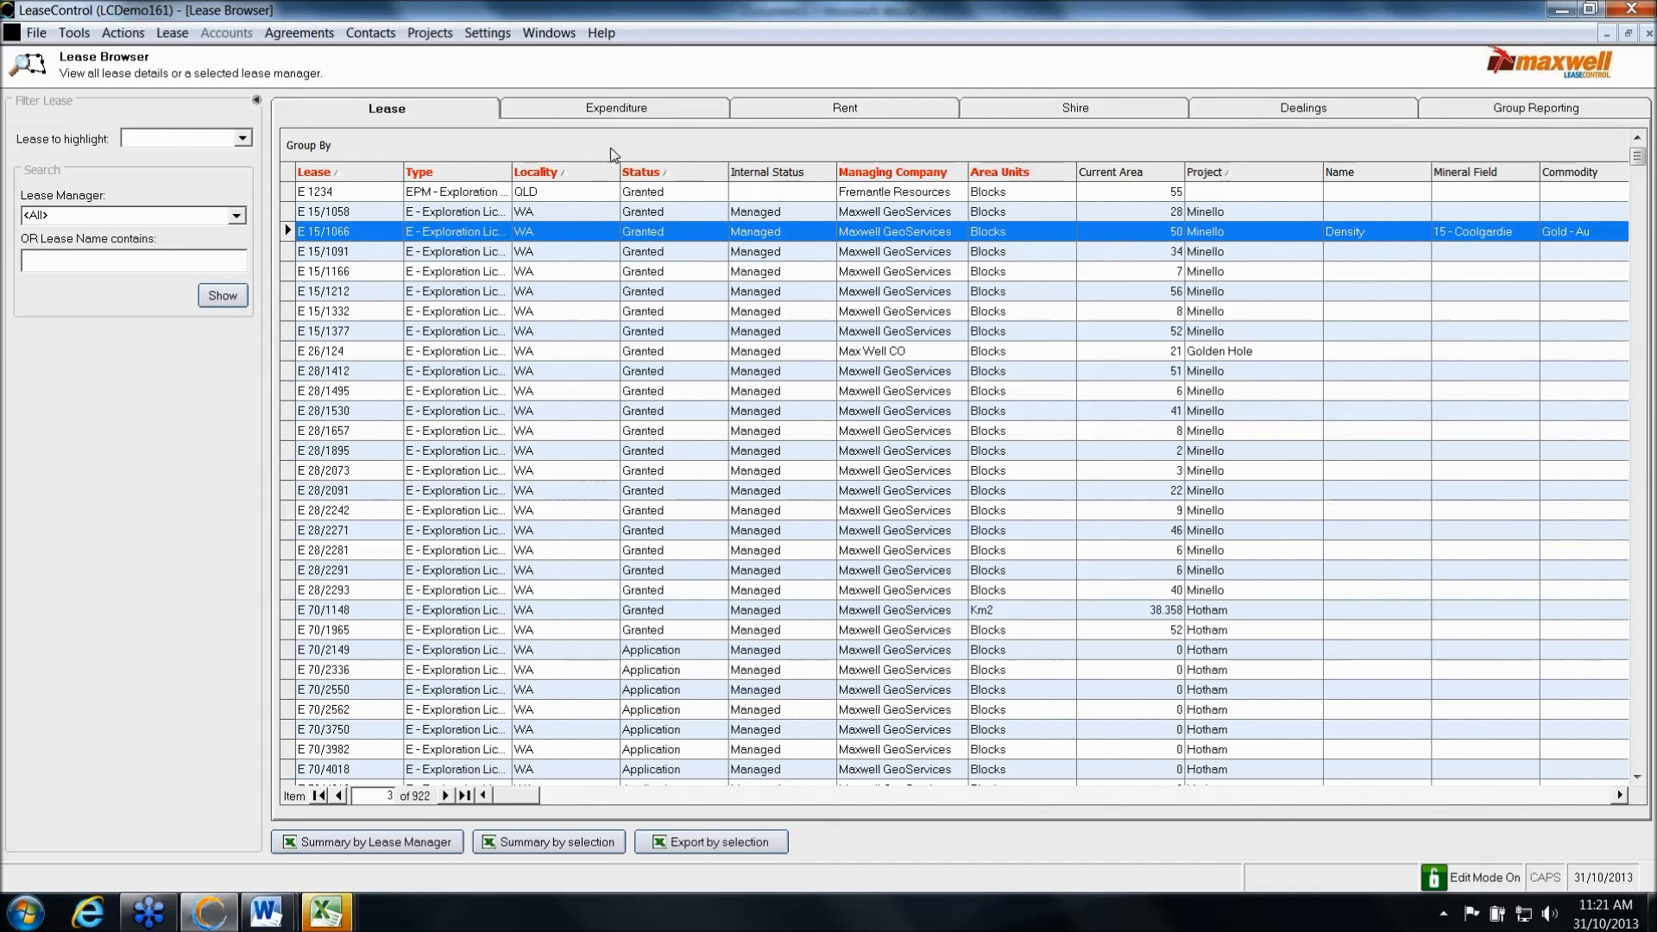
Group the lease list by Locality, Status, Lease Manager and Project, in that order
{"action": "left_click_drag", "start_coordinate": [586, 172], "coordinate": [587, 142]}
{"action": "left_click_drag", "start_coordinate": [683, 173], "coordinate": [686, 155]}
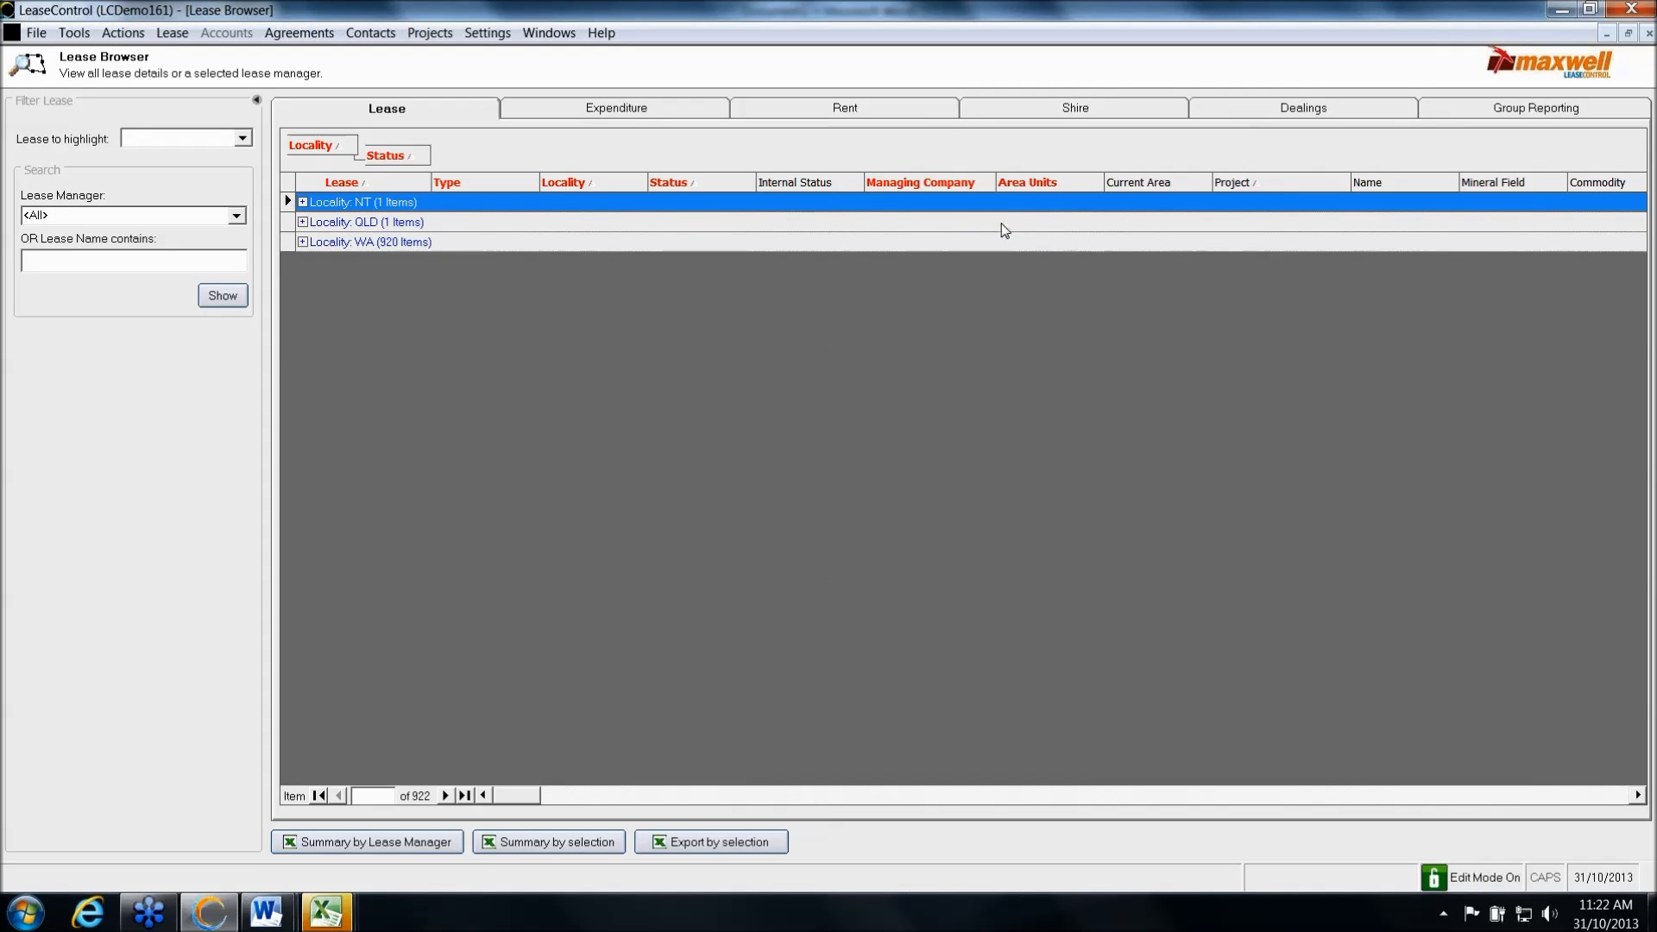
{"action": "left_click_drag", "start_coordinate": [1270, 183], "coordinate": [1258, 147]}
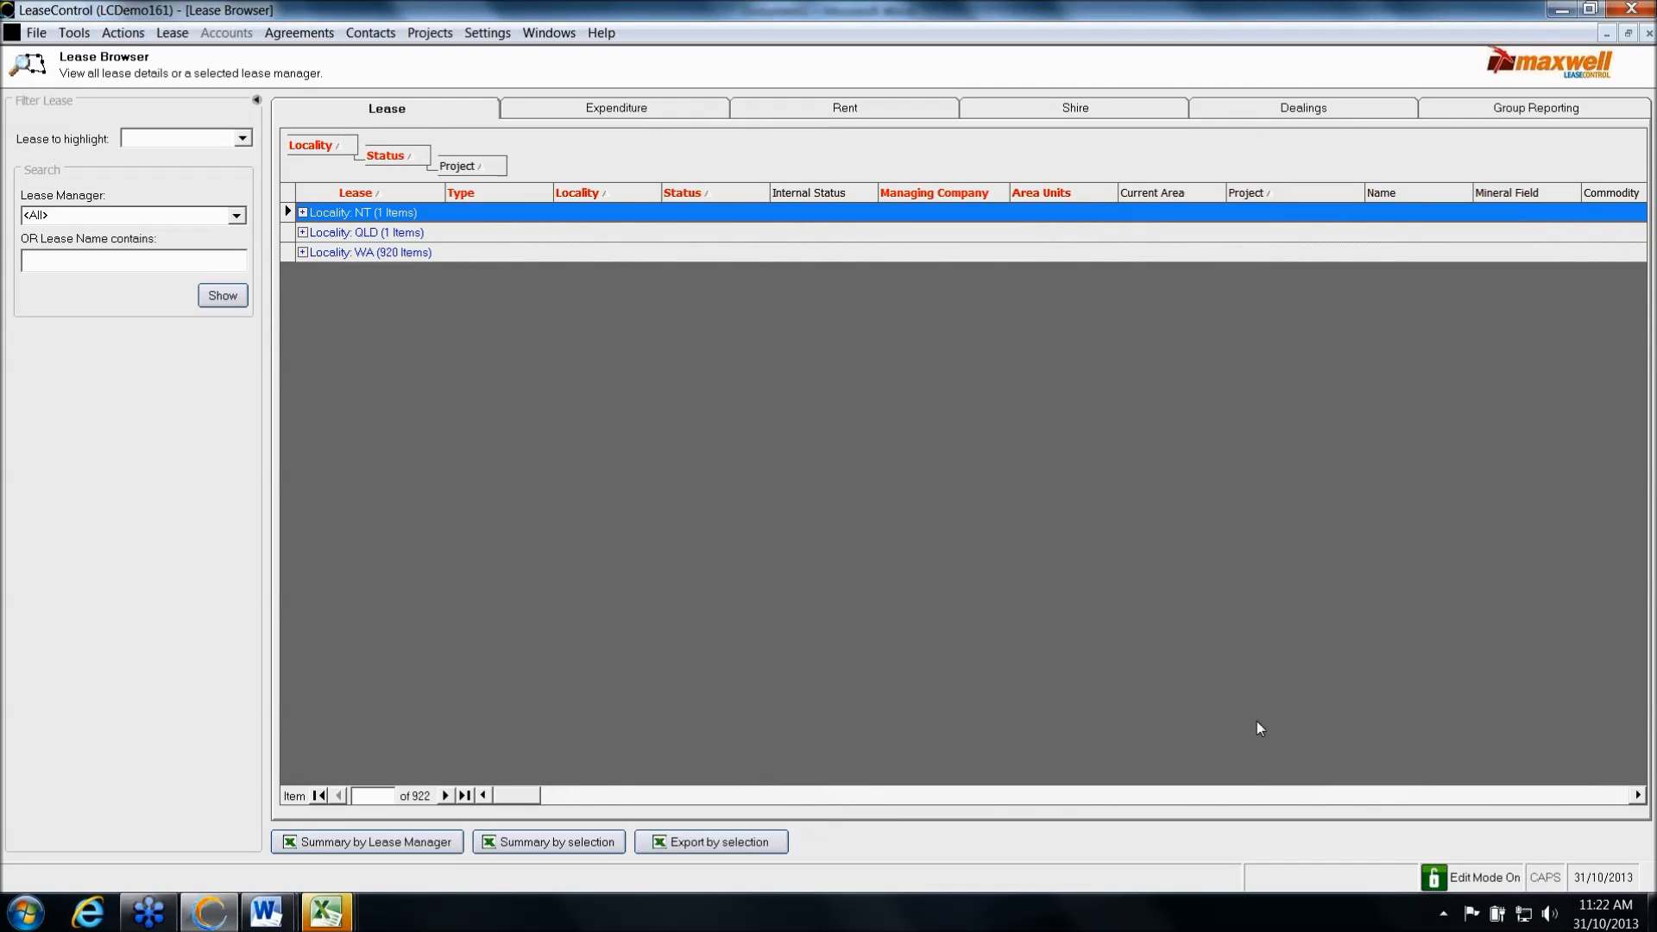
{"action": "left_click", "coordinate": [1304, 796]}
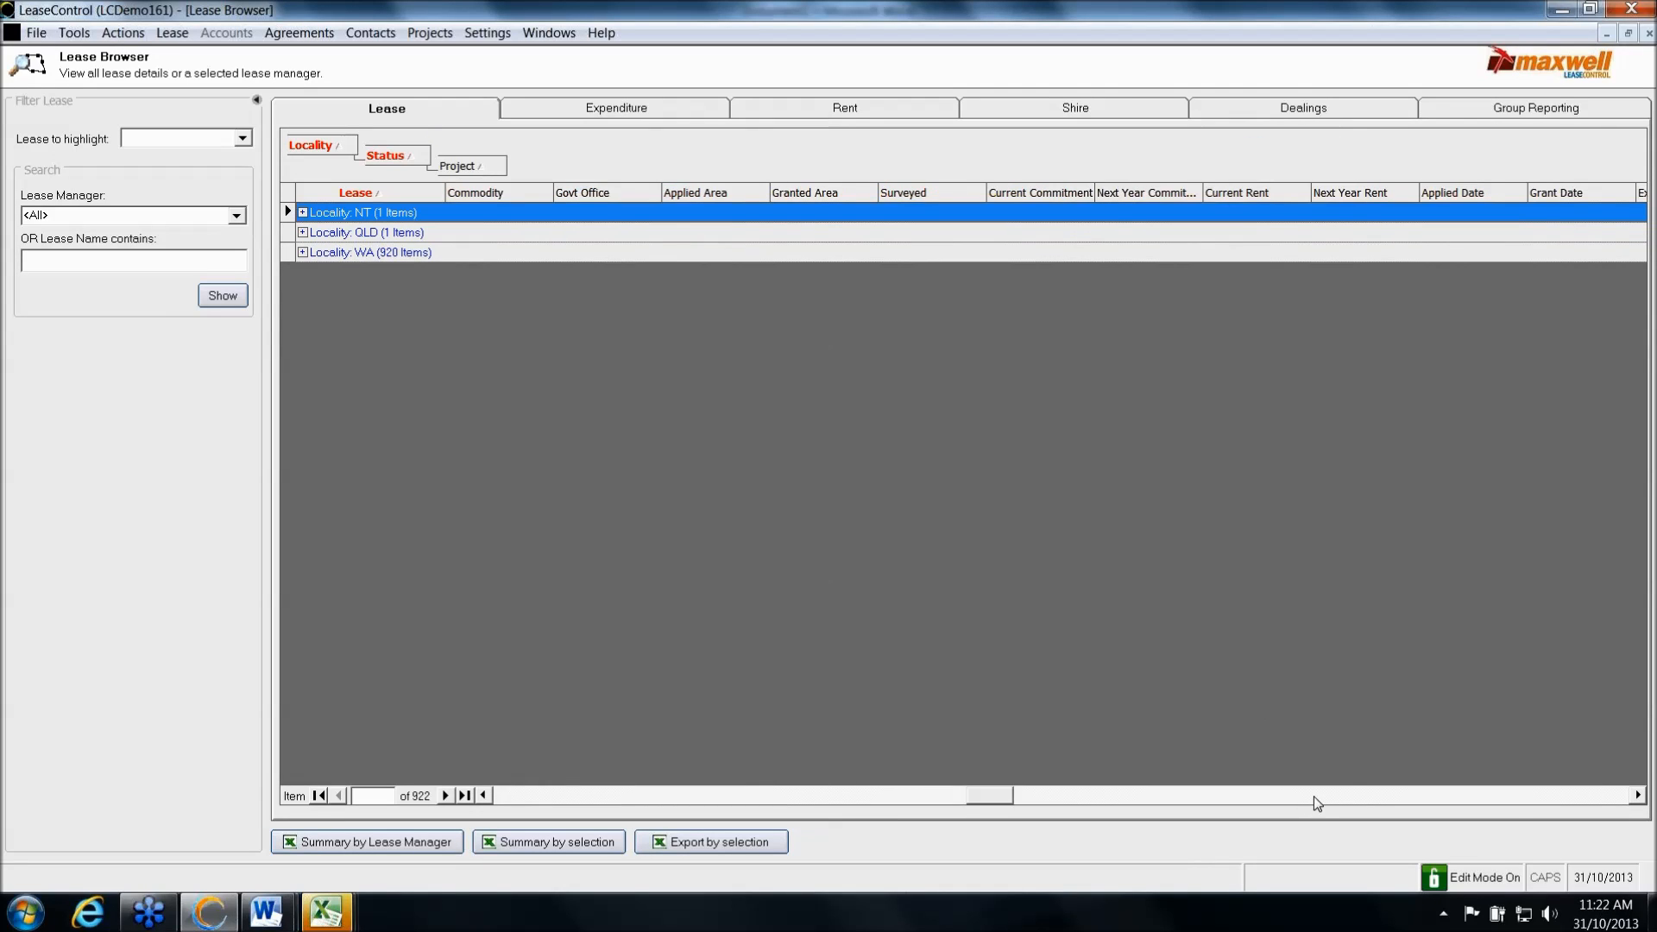
{"action": "left_click", "coordinate": [1316, 796]}
{"action": "left_click_drag", "start_coordinate": [960, 194], "coordinate": [808, 183]}
{"action": "left_click_drag", "start_coordinate": [573, 178], "coordinate": [429, 170]}
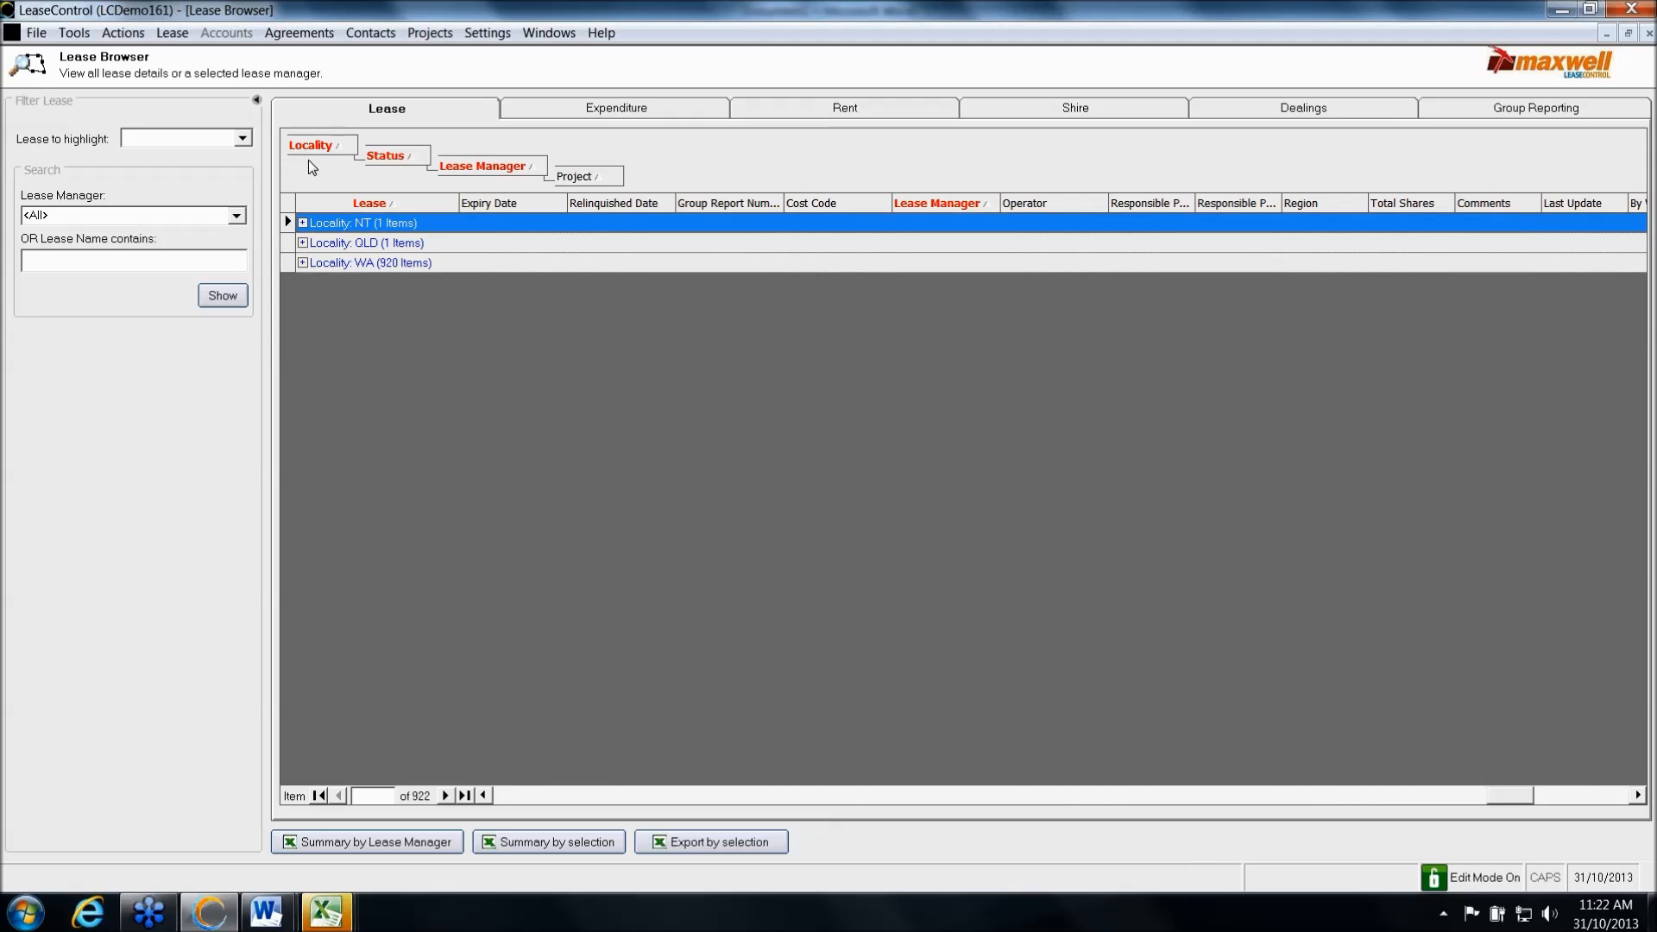
Expand the WA locality, Granted status and first lease manager groups down to the Minello project's leases
{"action": "left_click", "coordinate": [302, 262]}
{"action": "left_click", "coordinate": [317, 303]}
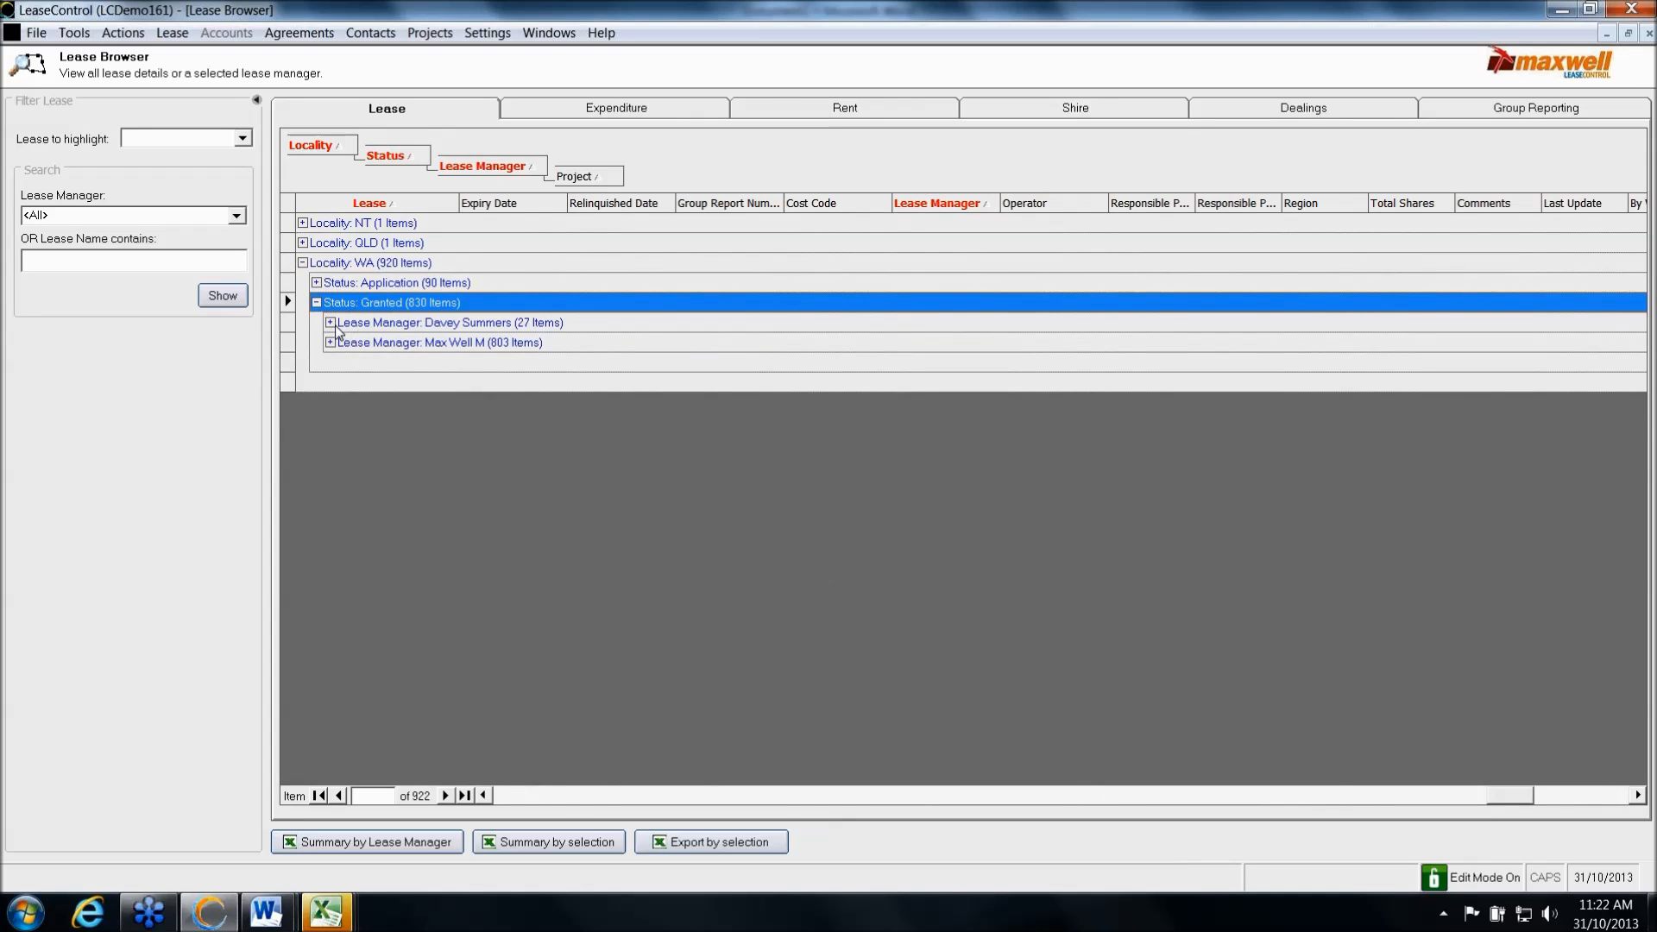
{"action": "left_click", "coordinate": [330, 322]}
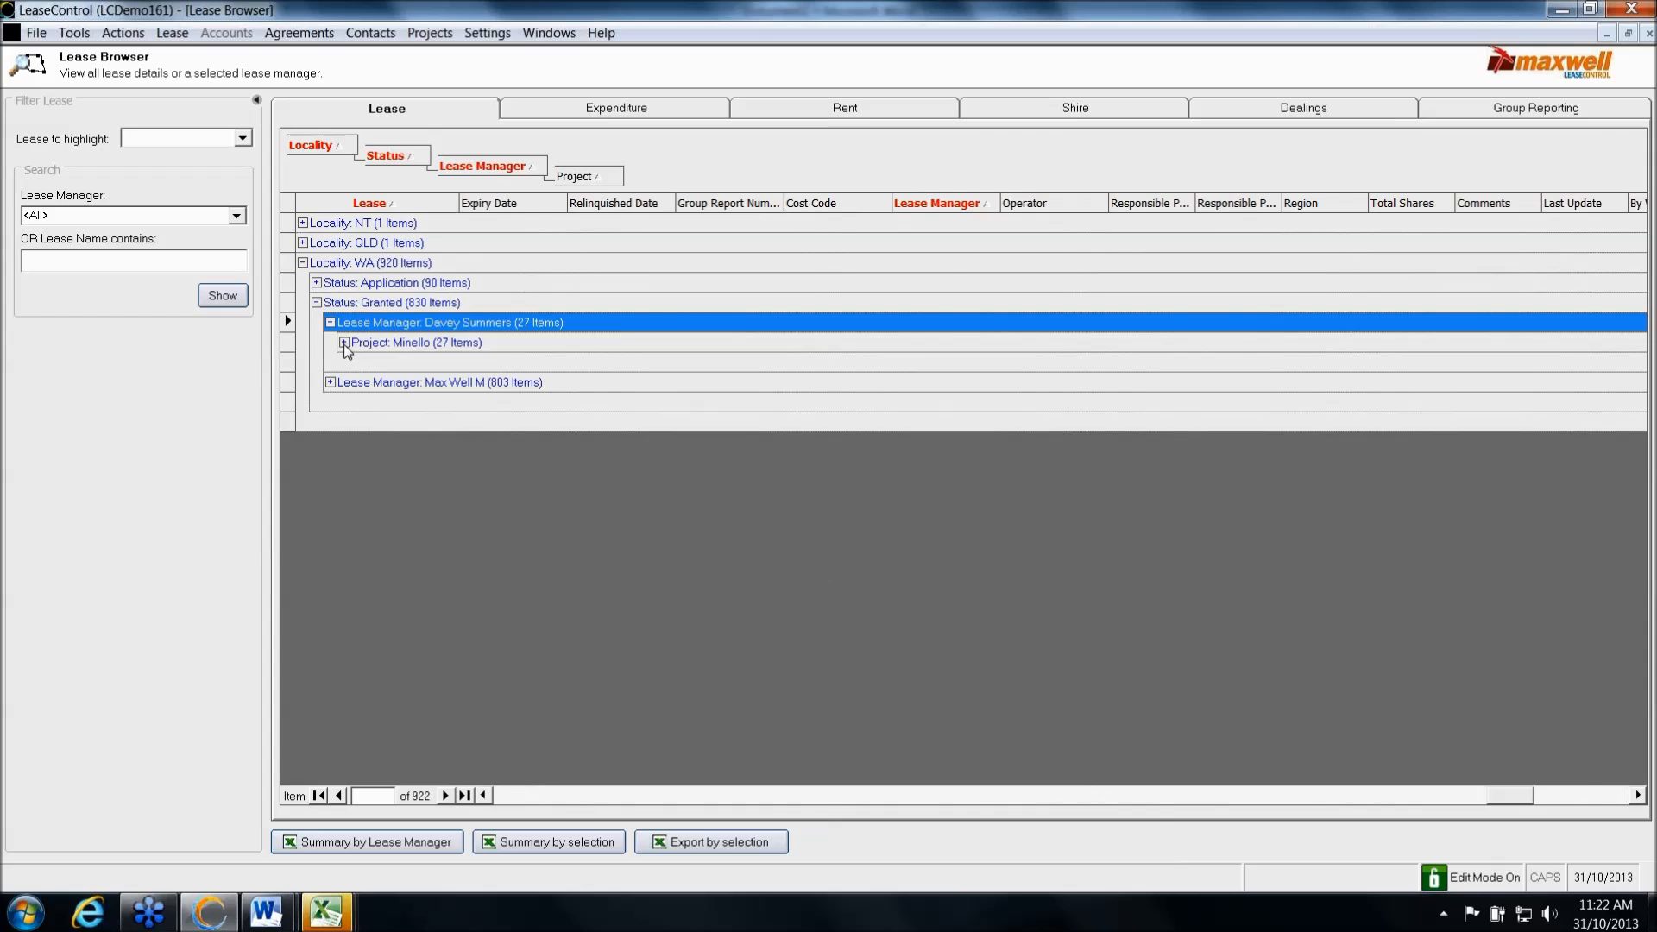
{"action": "left_click", "coordinate": [345, 343]}
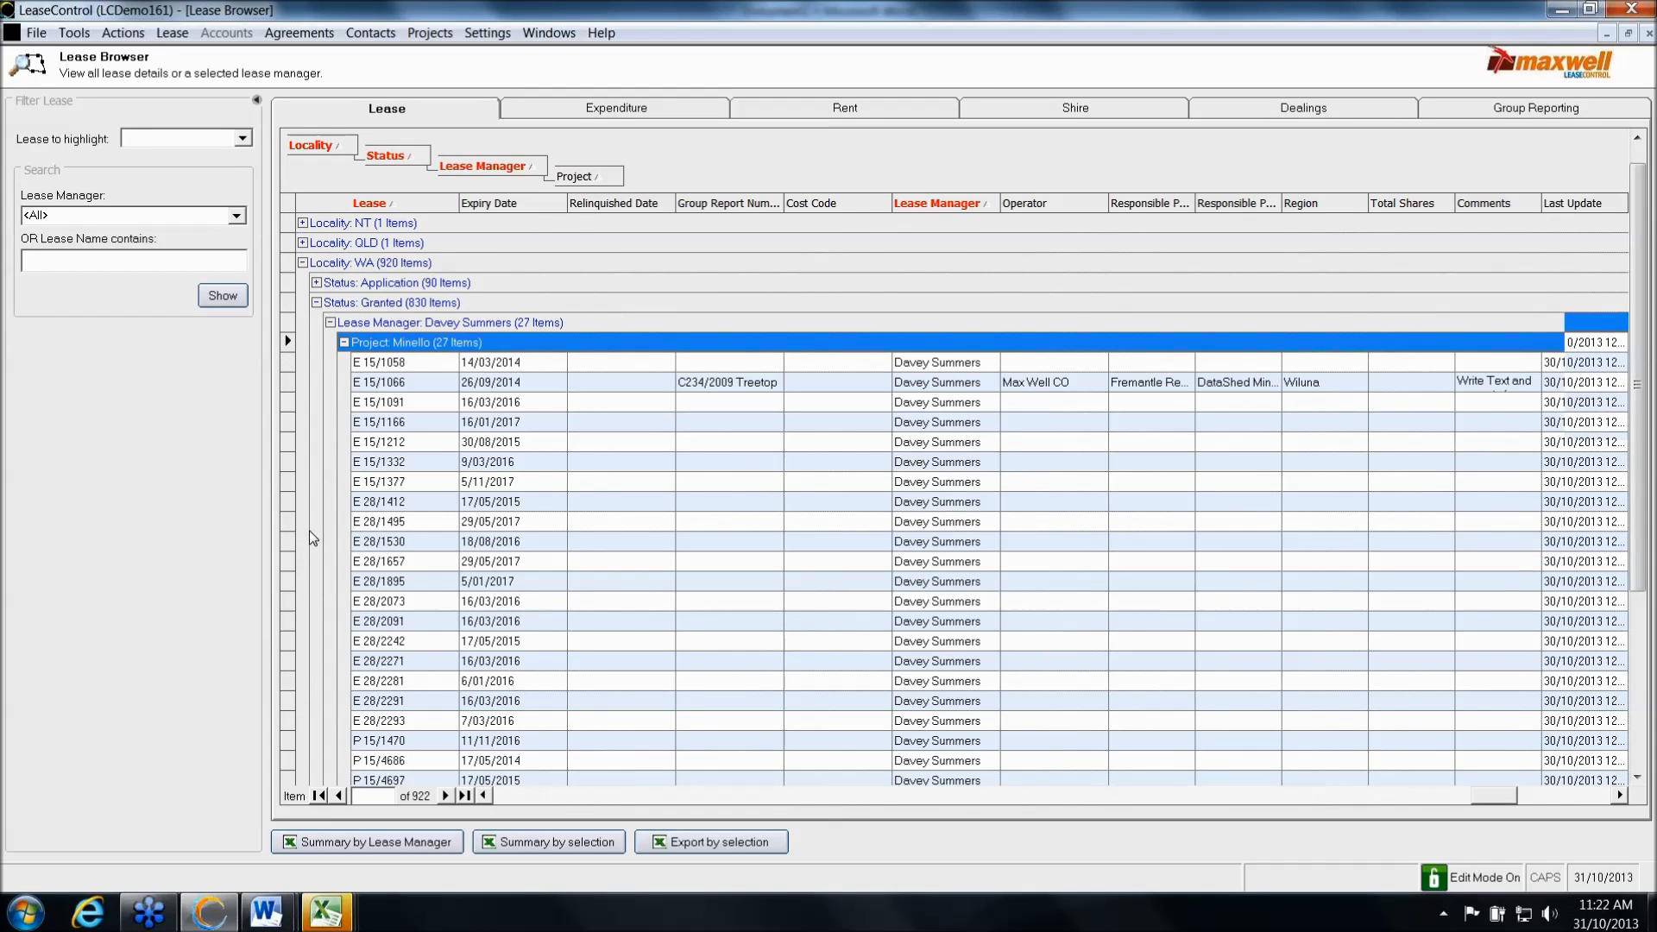
Examine the Minello leases across all columns, including the area, commitment and rent values and their group totals
{"action": "scroll", "coordinate": [309, 529], "scroll_direction": "down", "scroll_amount": 4}
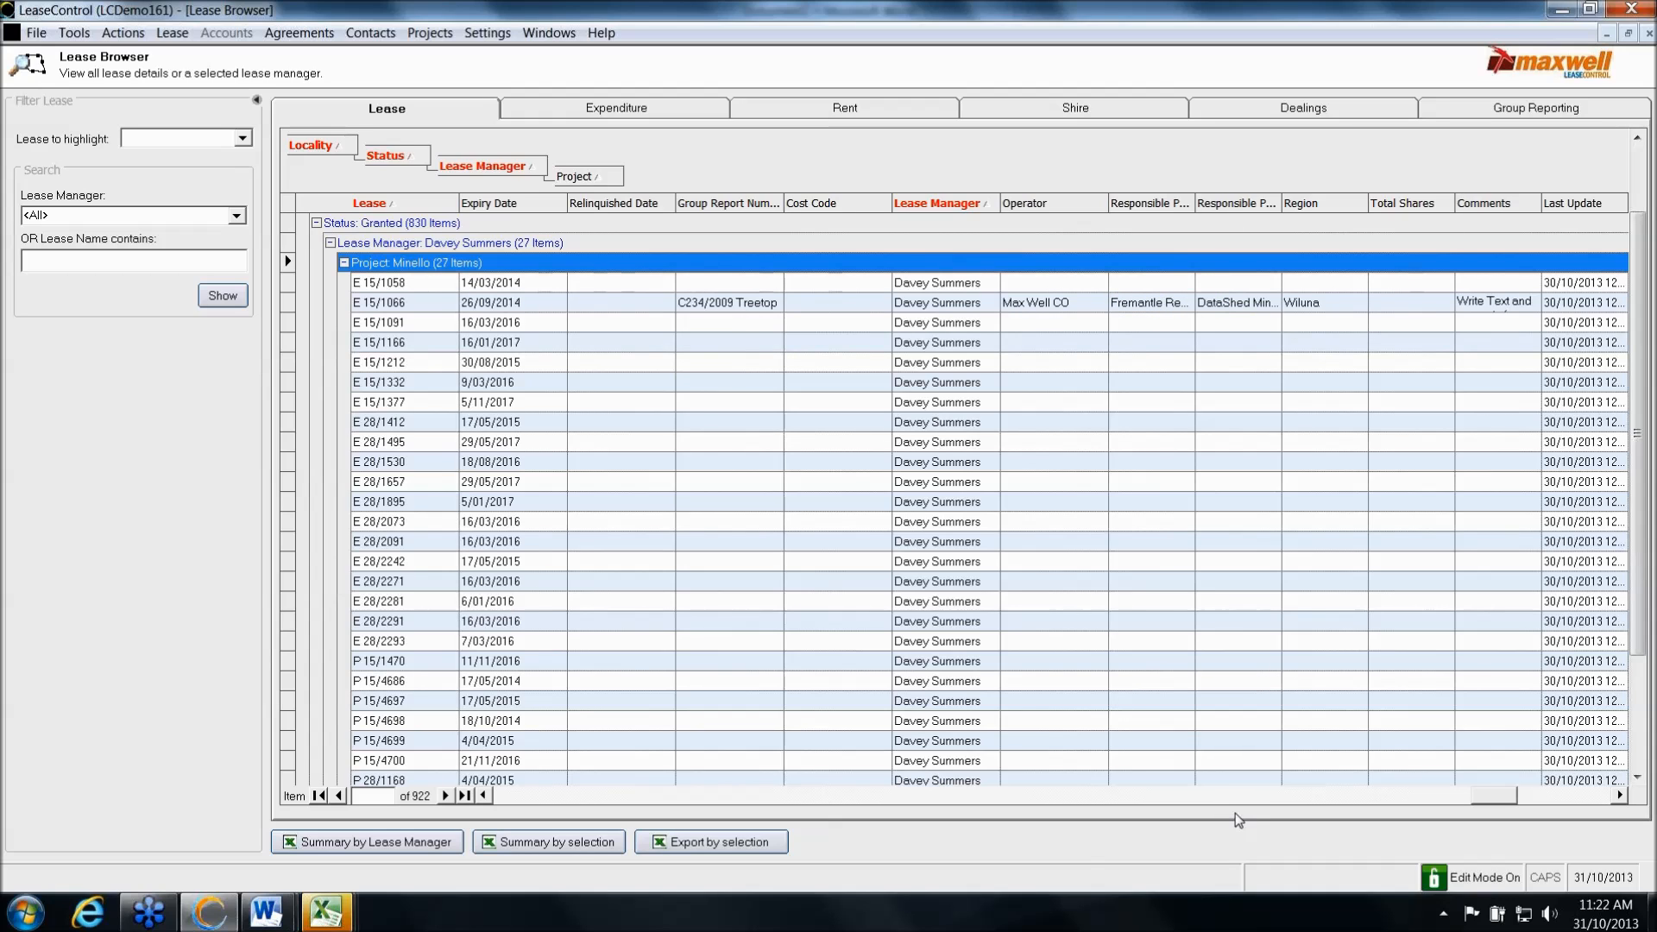
{"action": "scroll", "coordinate": [601, 672], "scroll_direction": "down", "scroll_amount": 1}
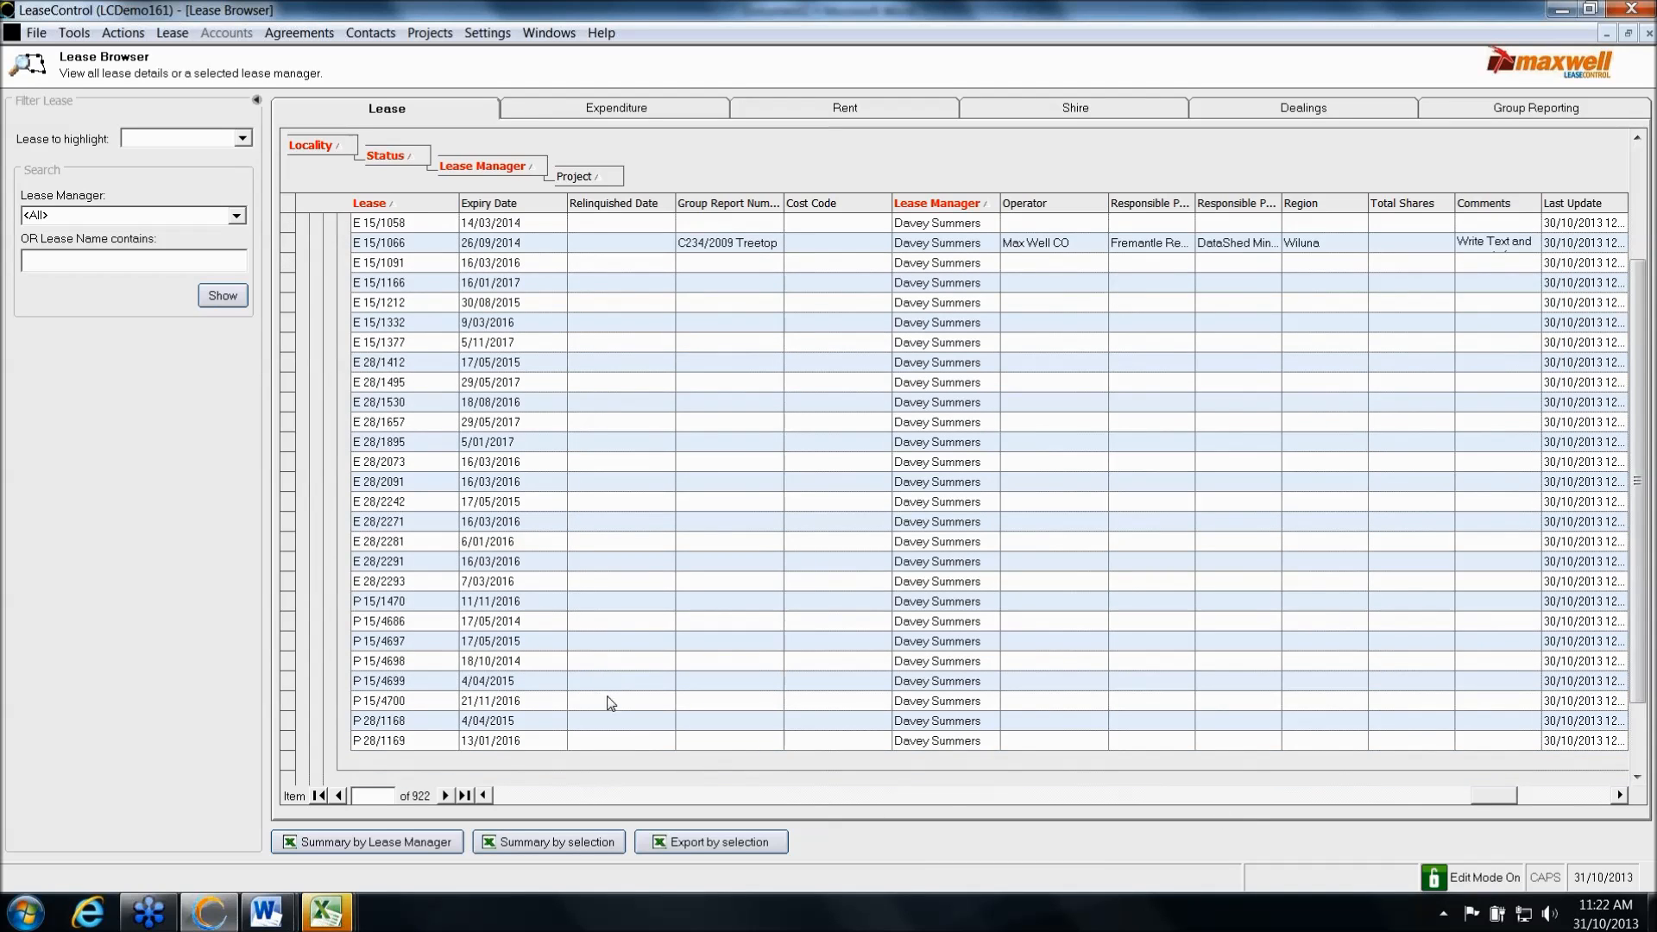
{"action": "left_click", "coordinate": [1621, 796]}
{"action": "left_click", "coordinate": [1621, 796]}
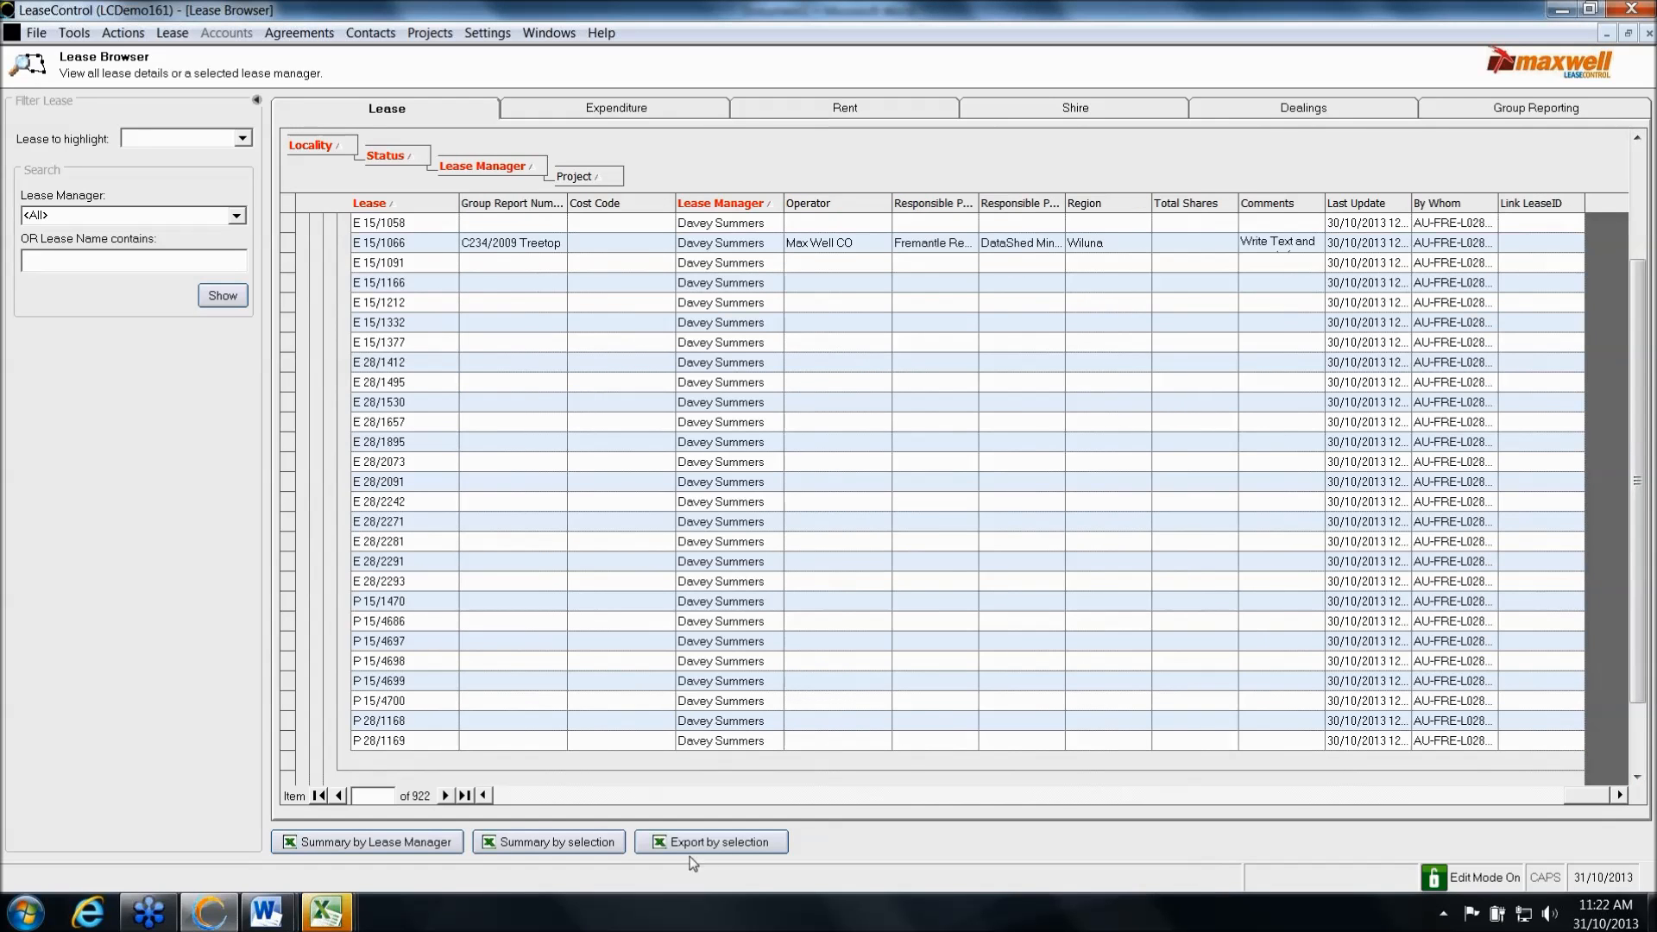
{"action": "left_click", "coordinate": [512, 803]}
{"action": "left_click_drag", "start_coordinate": [516, 807], "coordinate": [500, 801]}
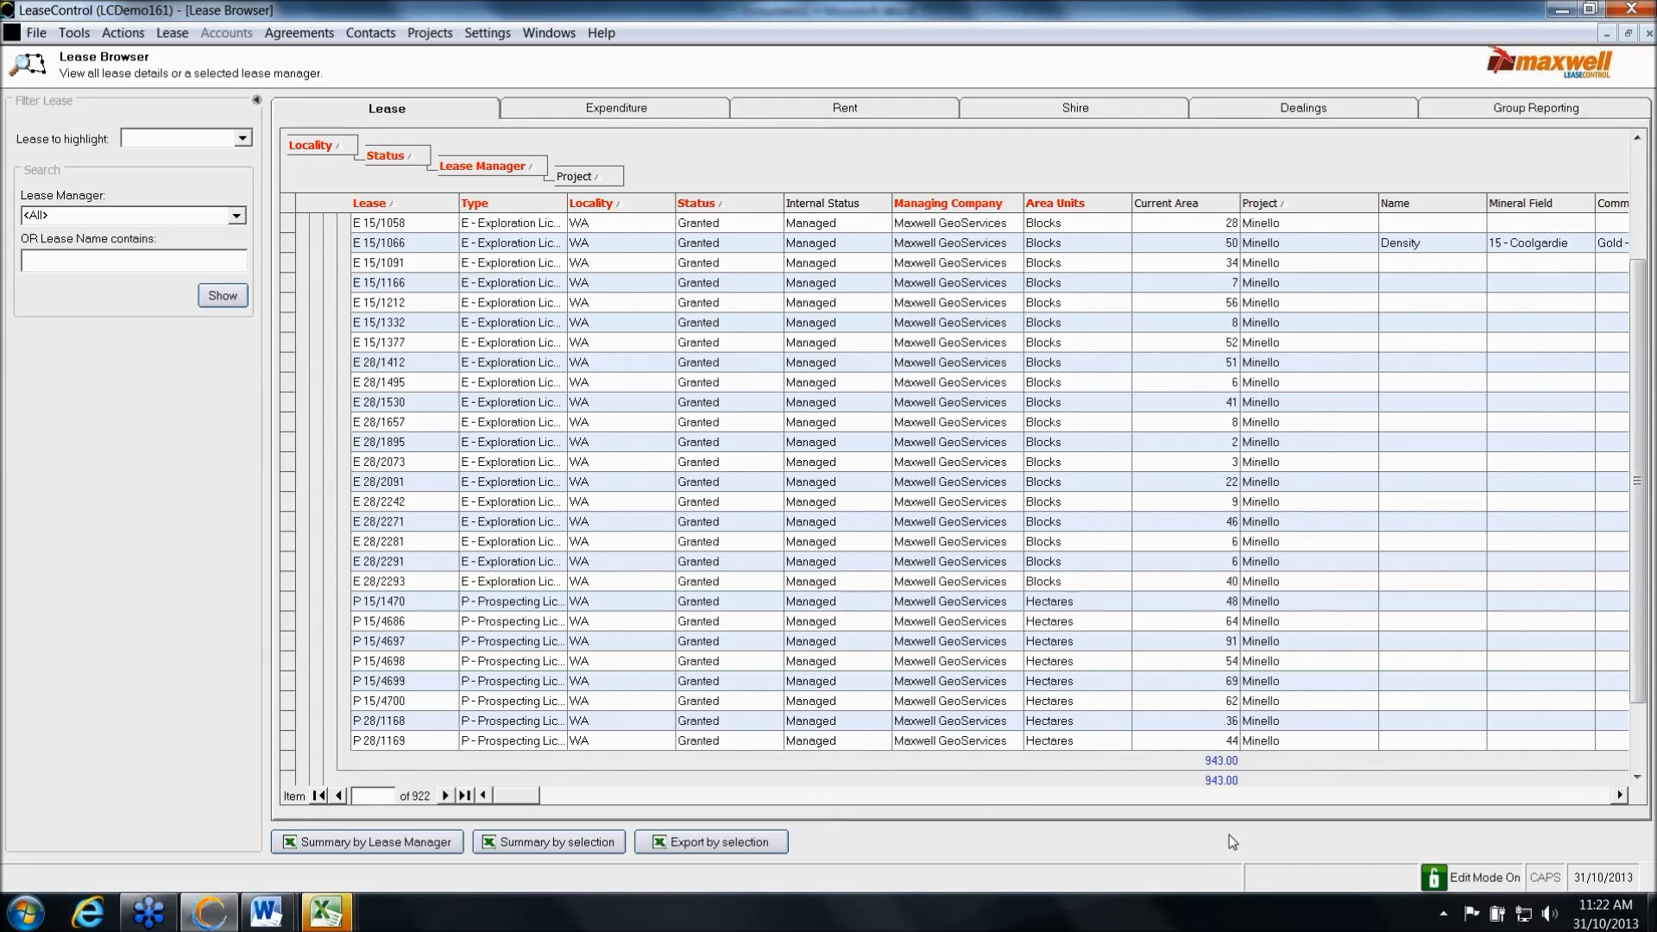
{"action": "scroll", "coordinate": [328, 286], "scroll_direction": "up", "scroll_amount": 1}
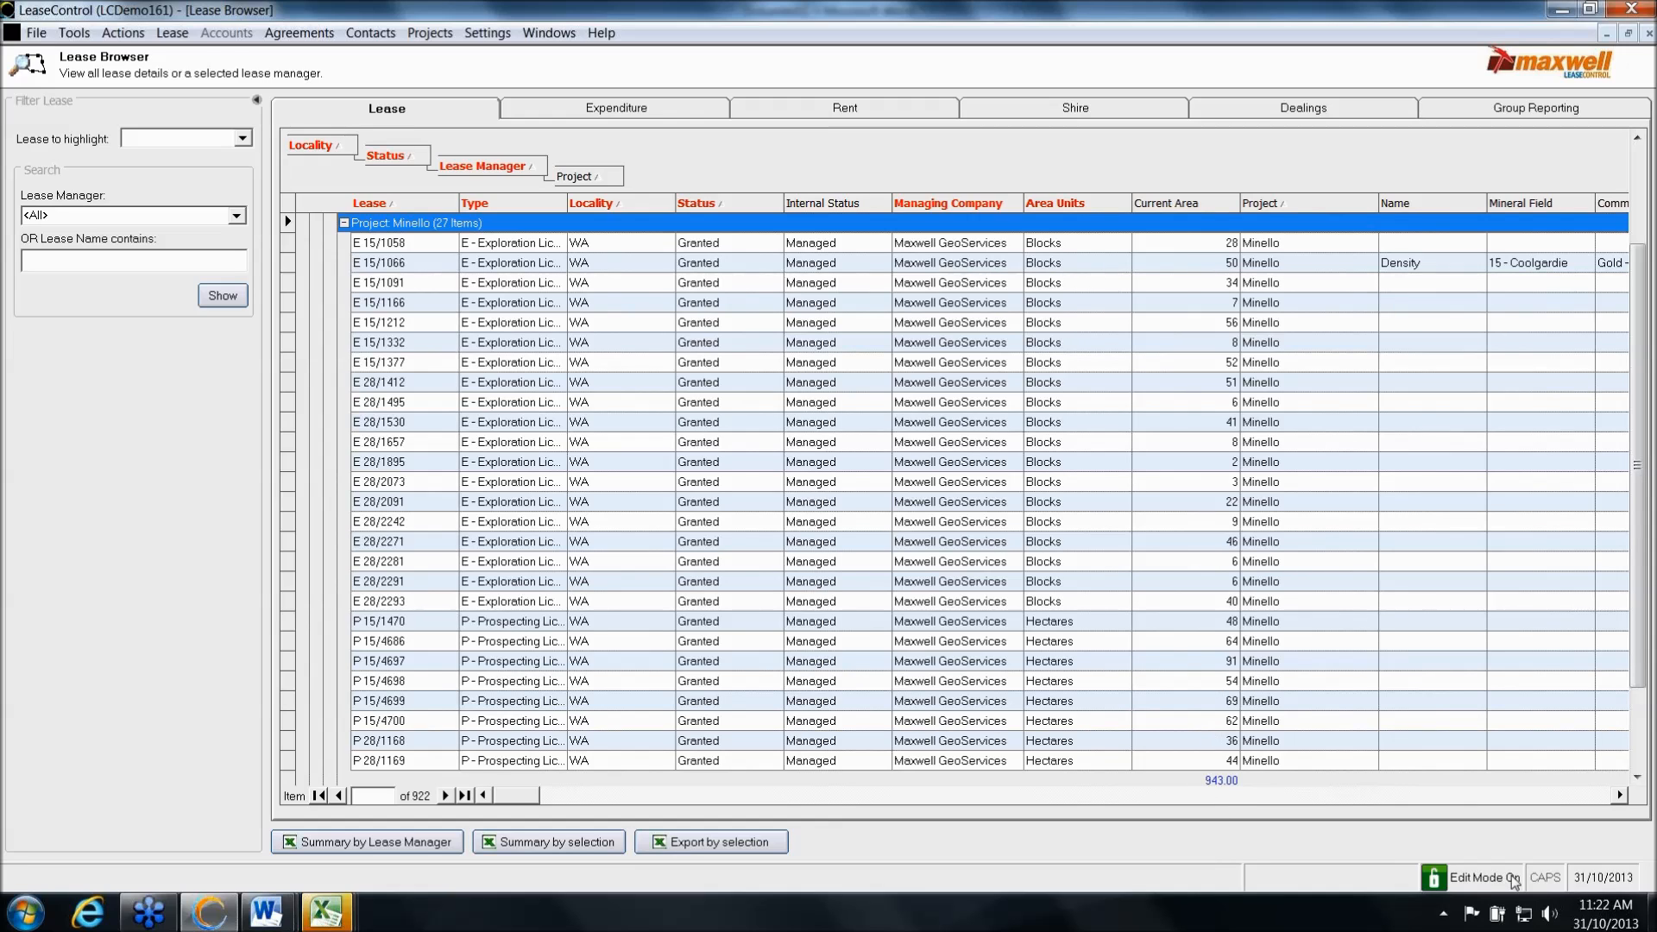
{"action": "left_click", "coordinate": [1555, 799]}
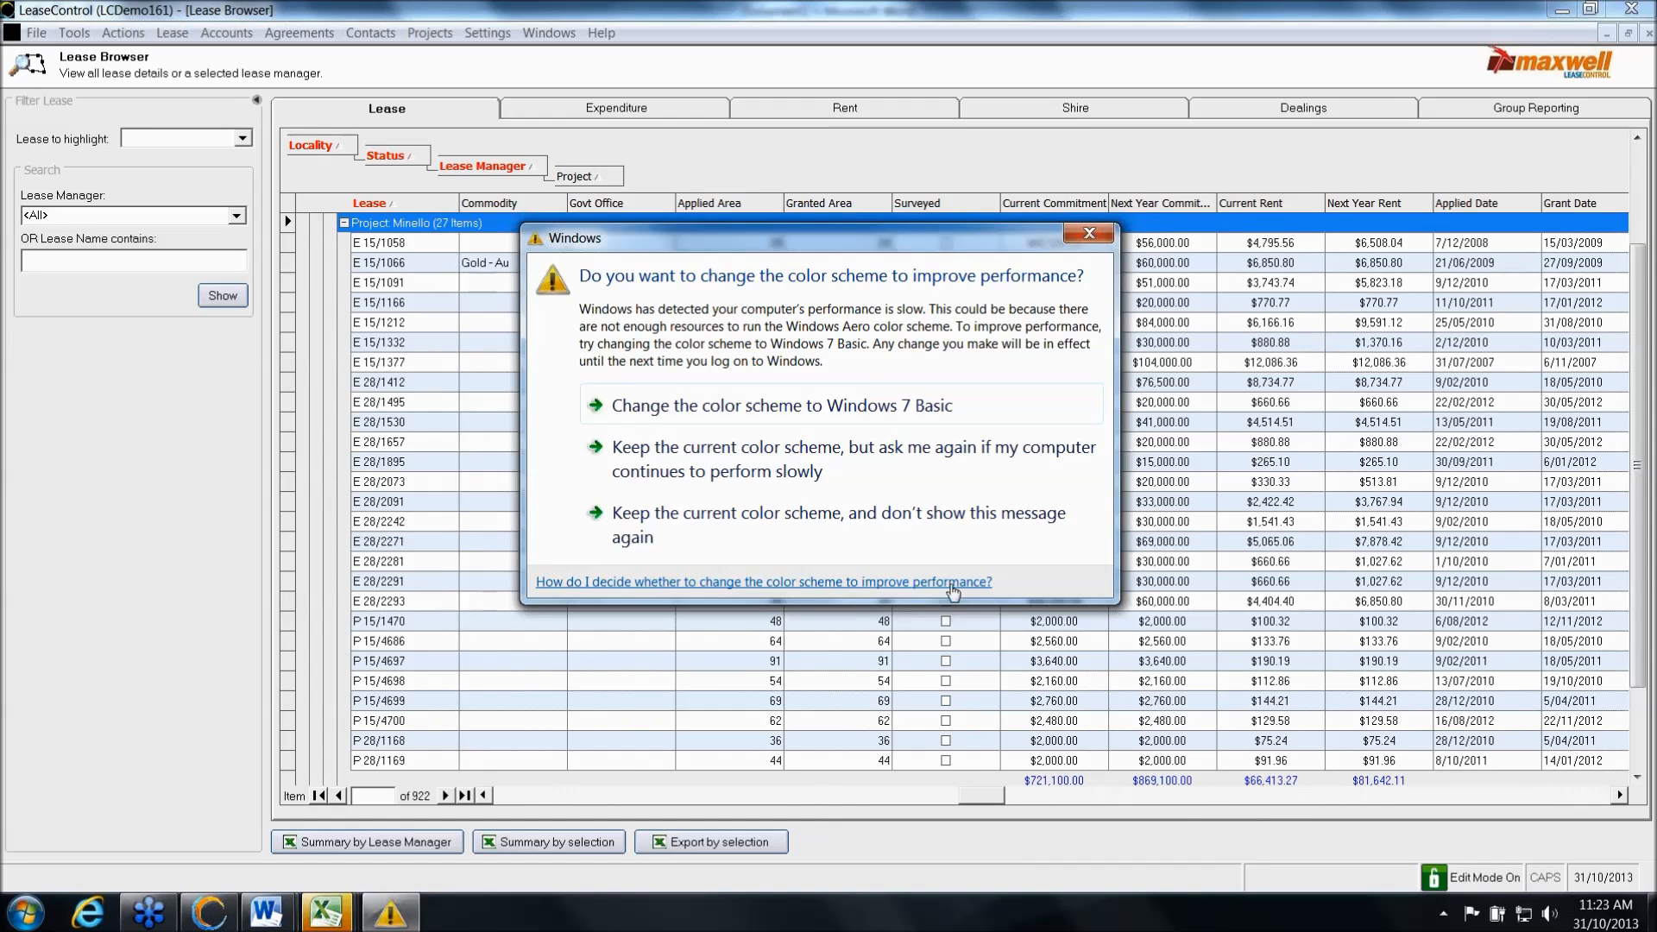
Keep the current Windows color scheme without further messages, and export the selected Minello lease rows to Excel
{"action": "left_click", "coordinate": [768, 518]}
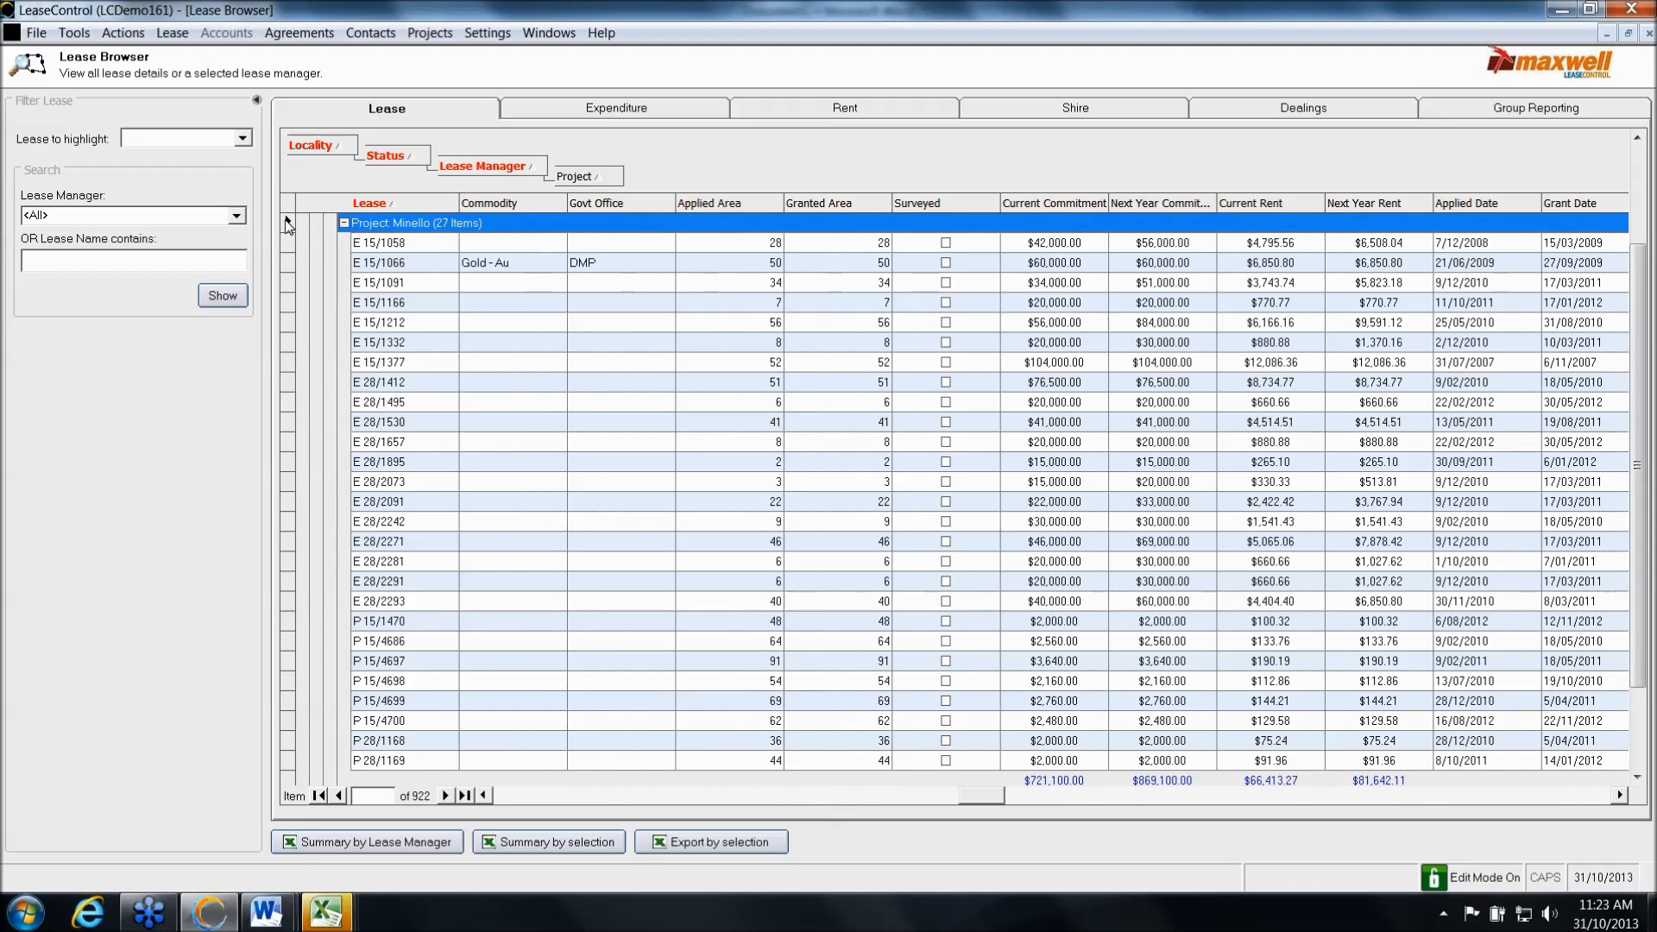
{"action": "left_click_drag", "start_coordinate": [282, 239], "coordinate": [276, 676]}
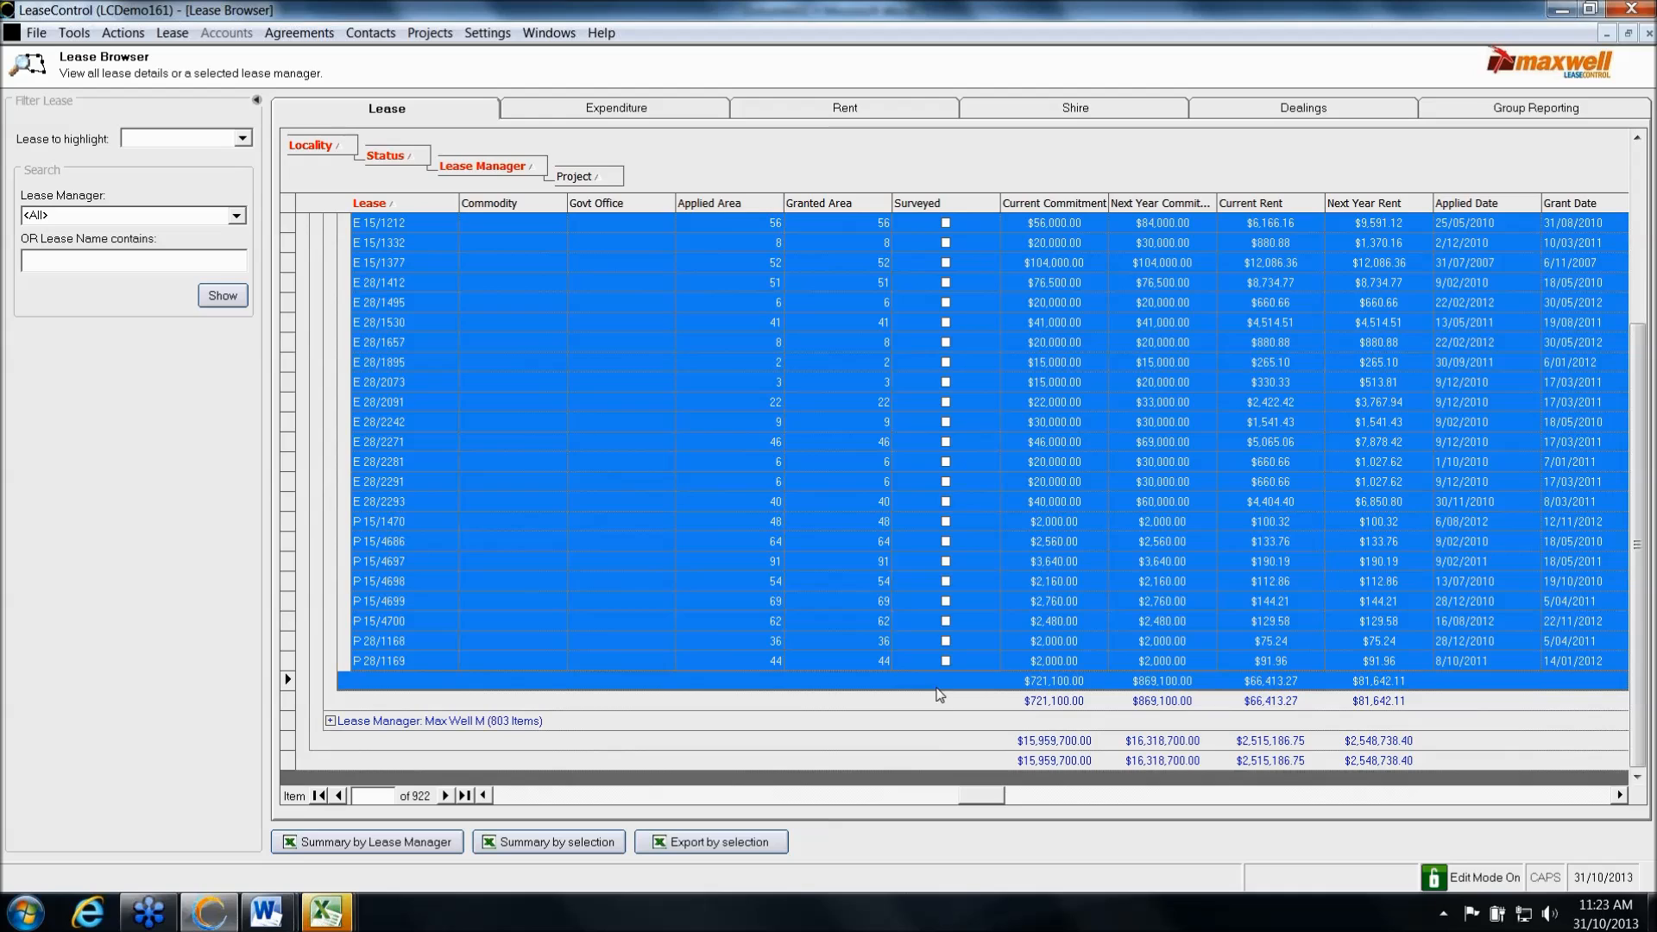
{"action": "left_click", "coordinate": [705, 849]}
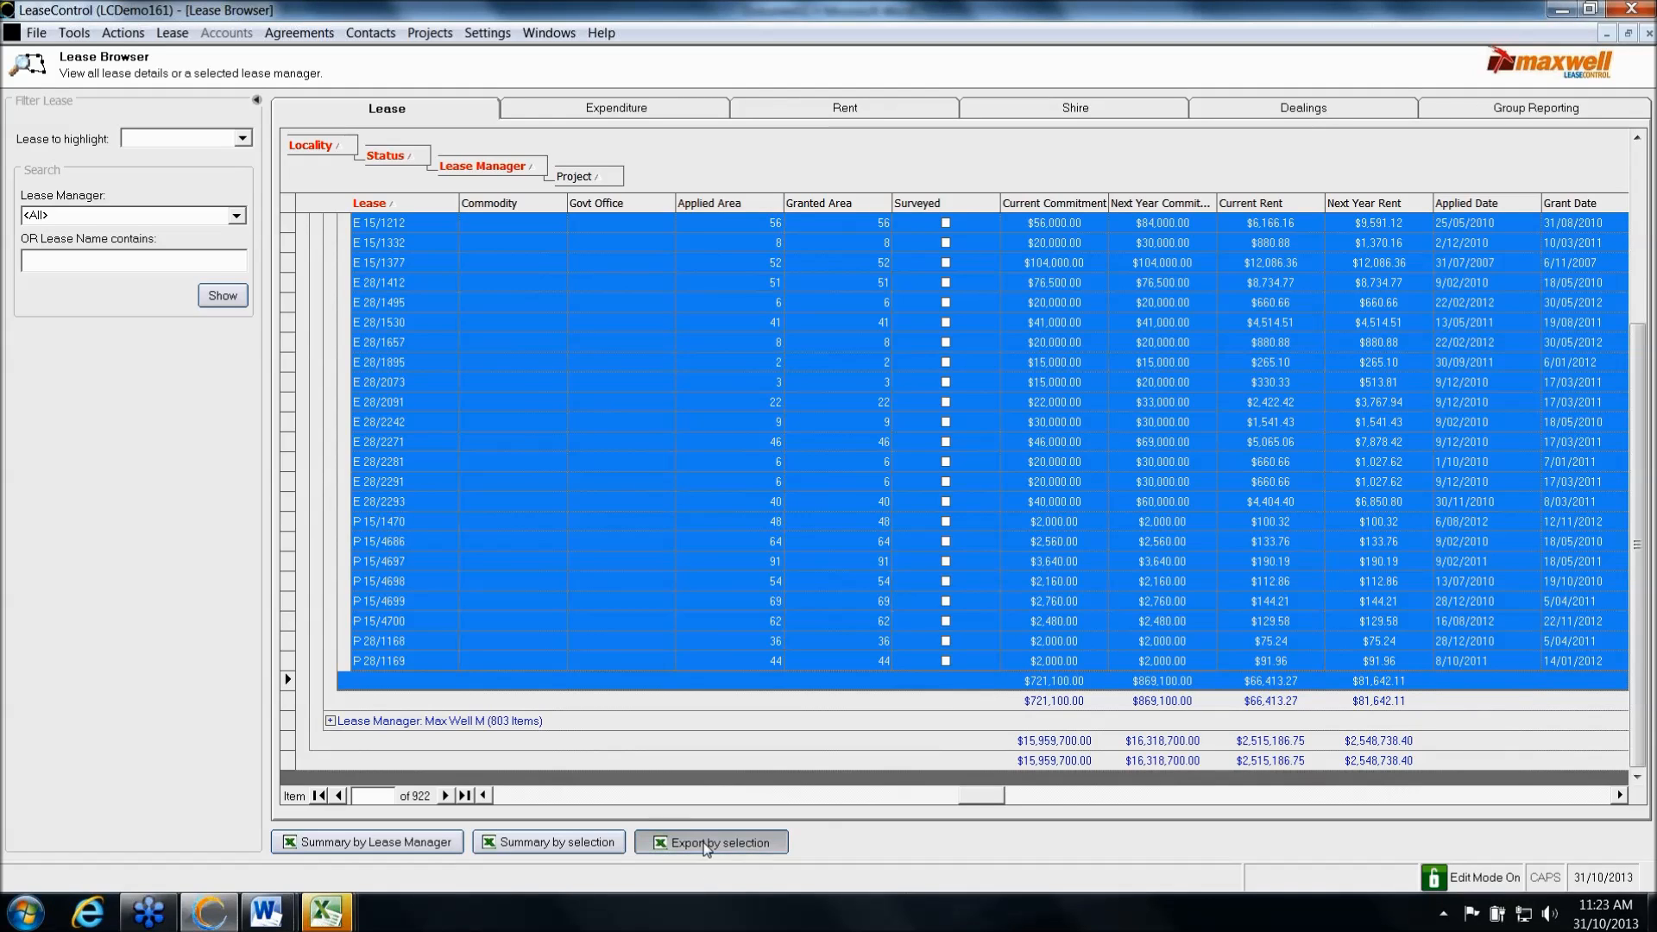
Switch to Excel and examine the newly exported Minello lease workbook from the header row down to the totals
{"action": "left_click", "coordinate": [333, 920]}
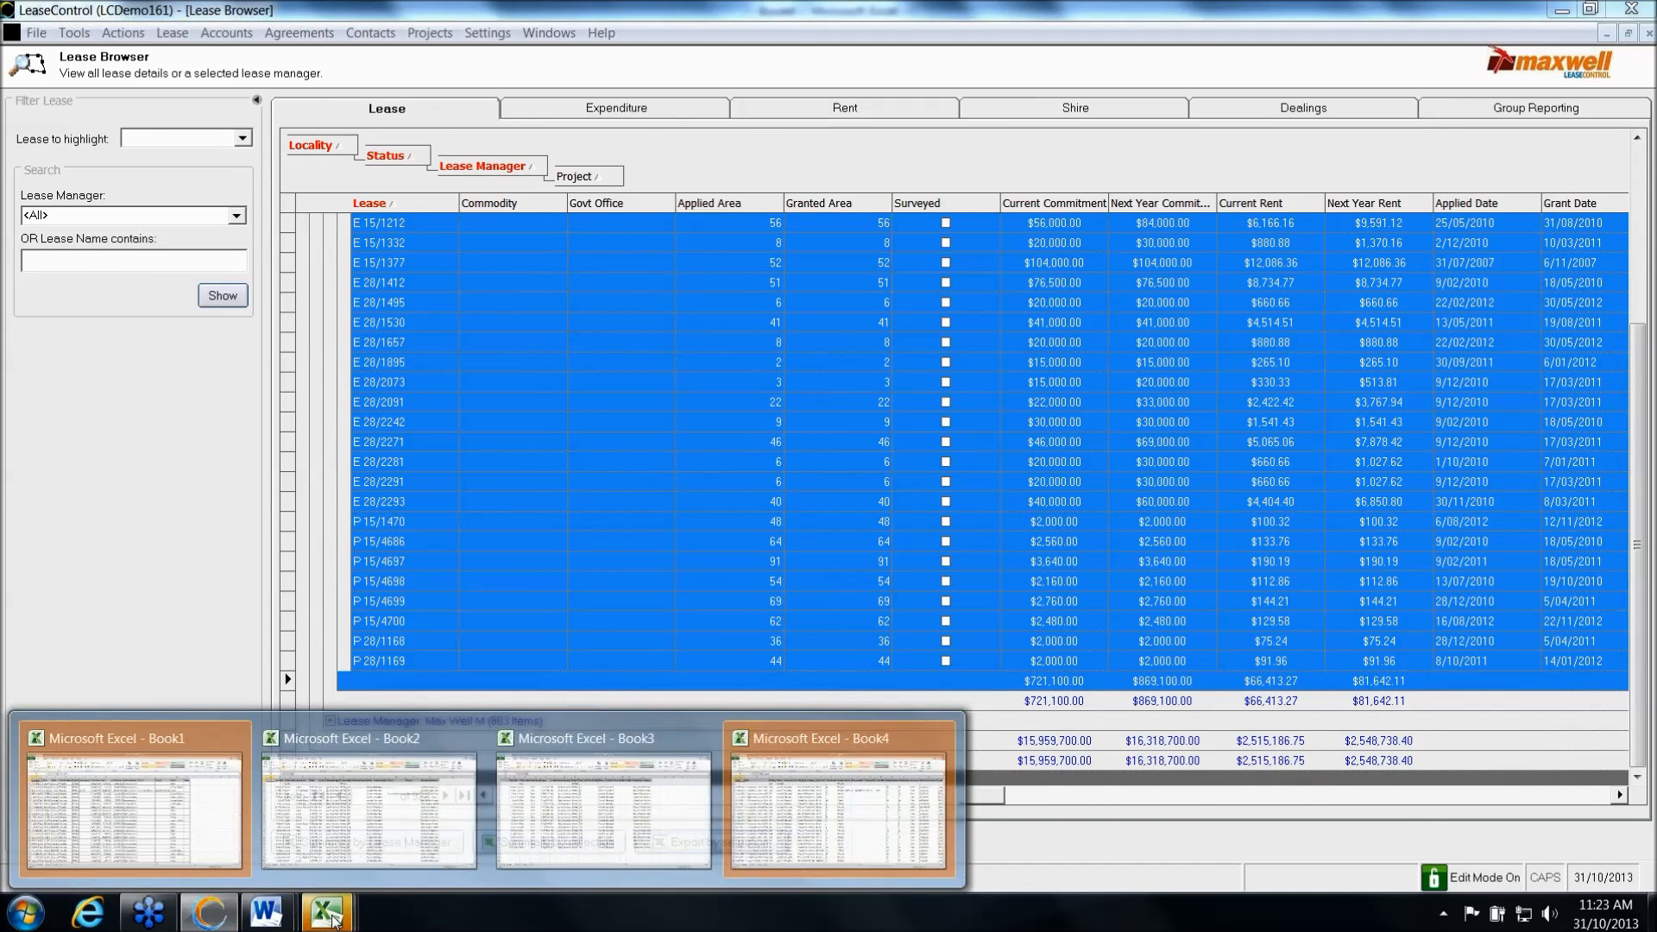
{"action": "left_click", "coordinate": [837, 812]}
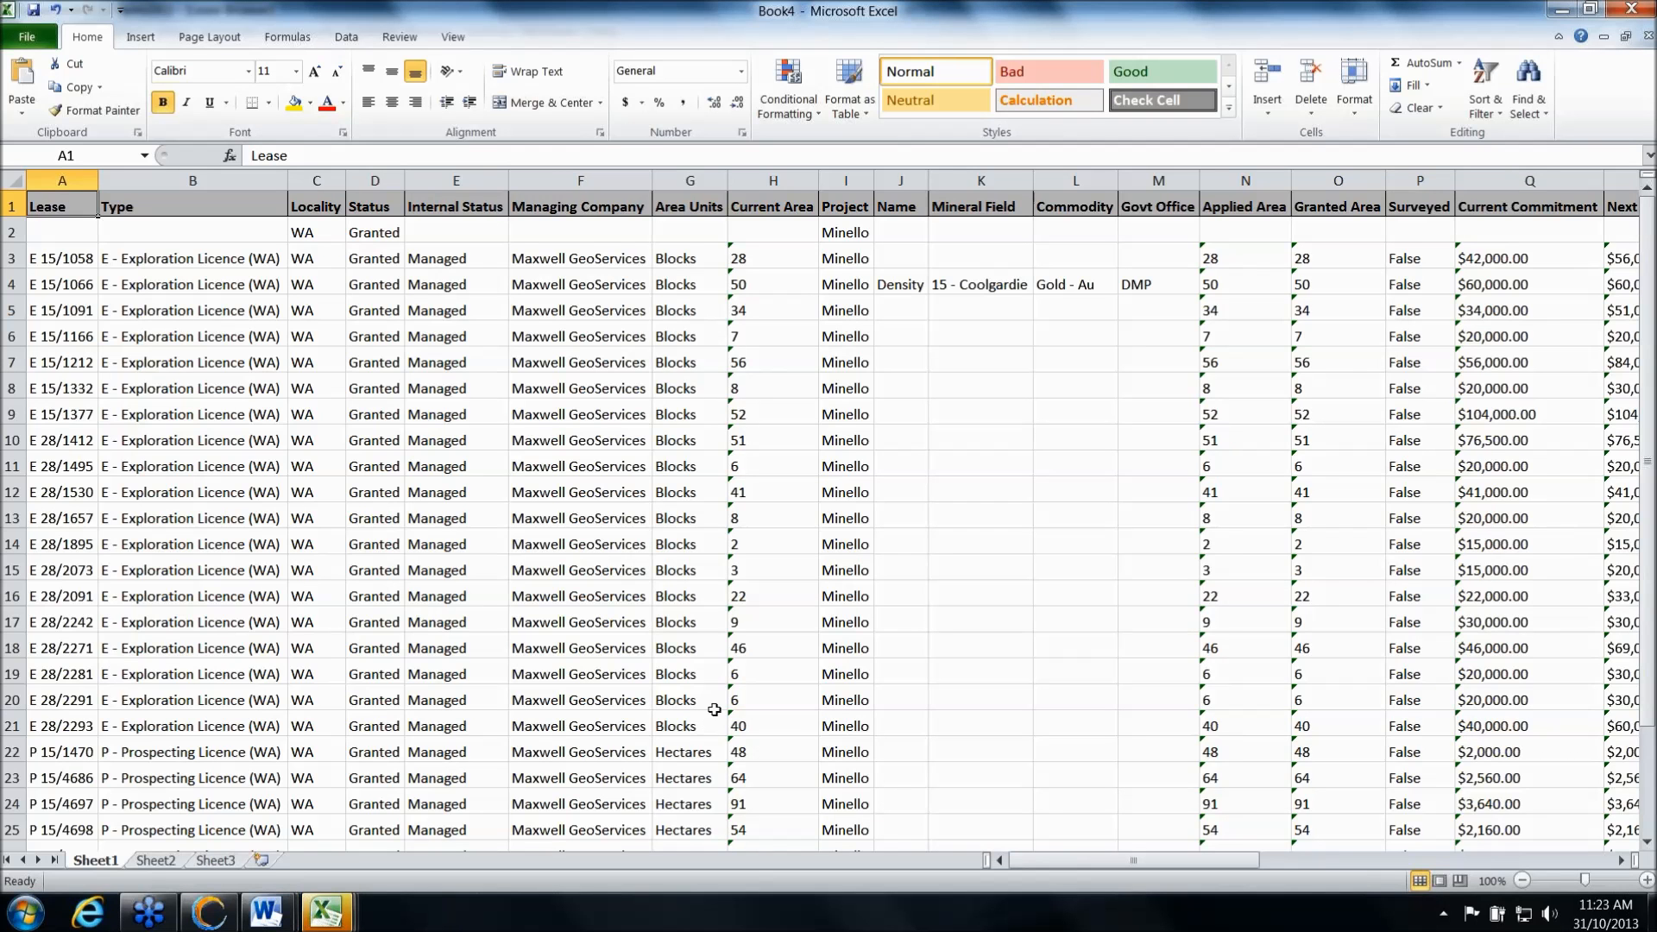
{"action": "scroll", "coordinate": [714, 699], "scroll_direction": "down", "scroll_amount": 6}
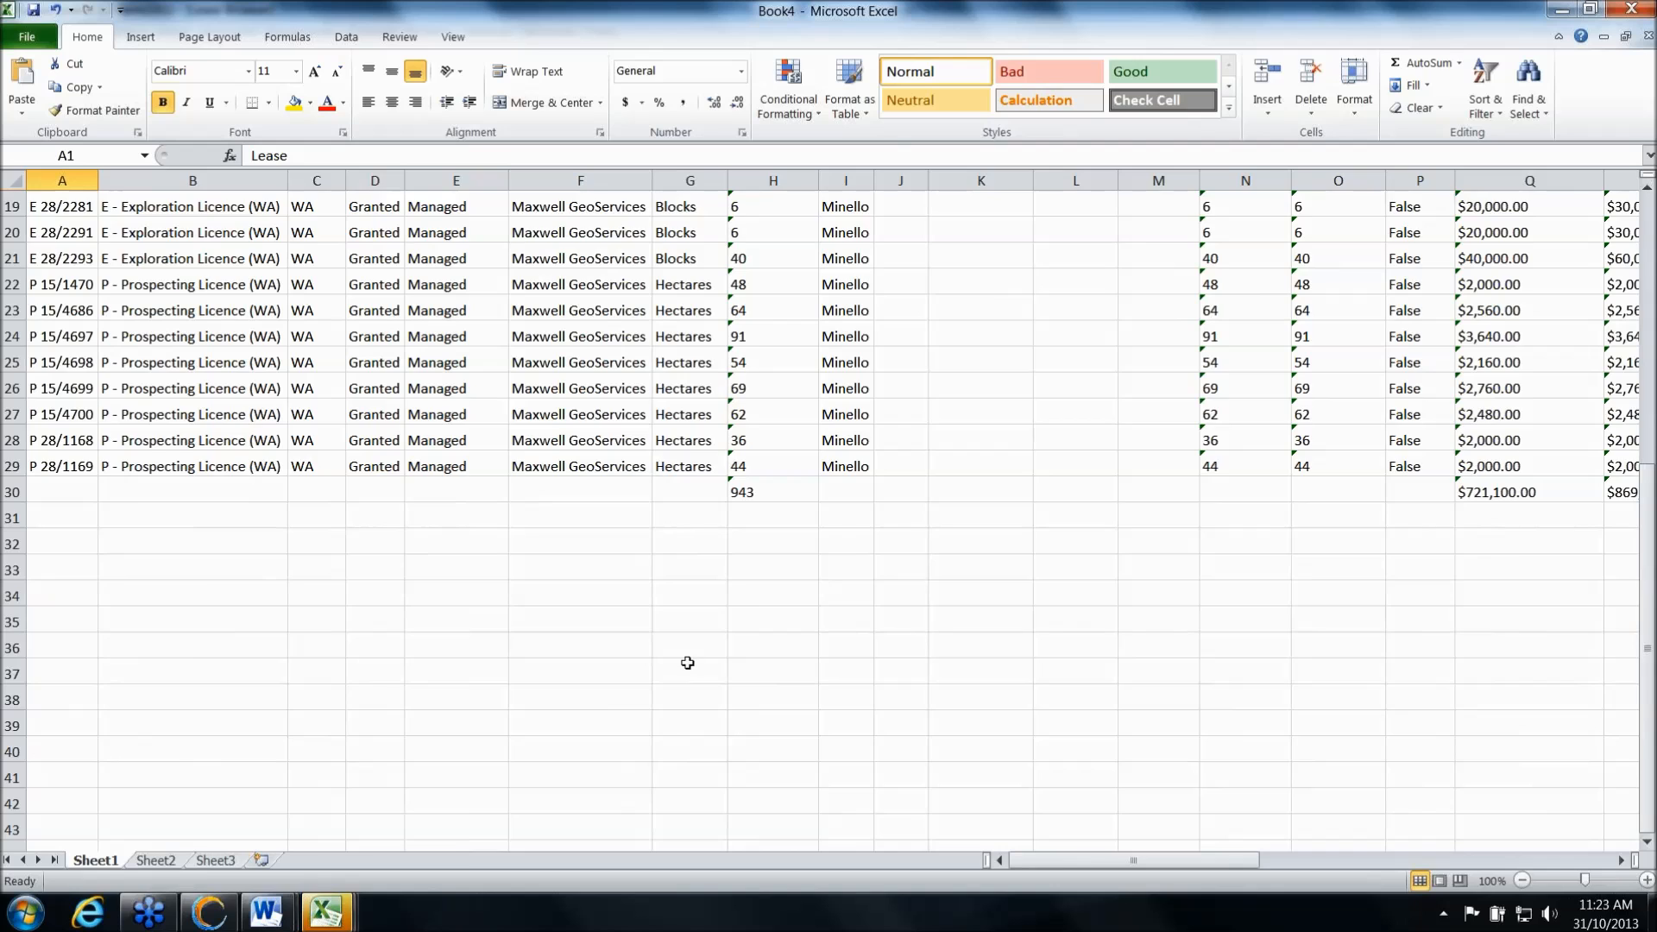
{"action": "scroll", "coordinate": [689, 663], "scroll_direction": "up", "scroll_amount": 6}
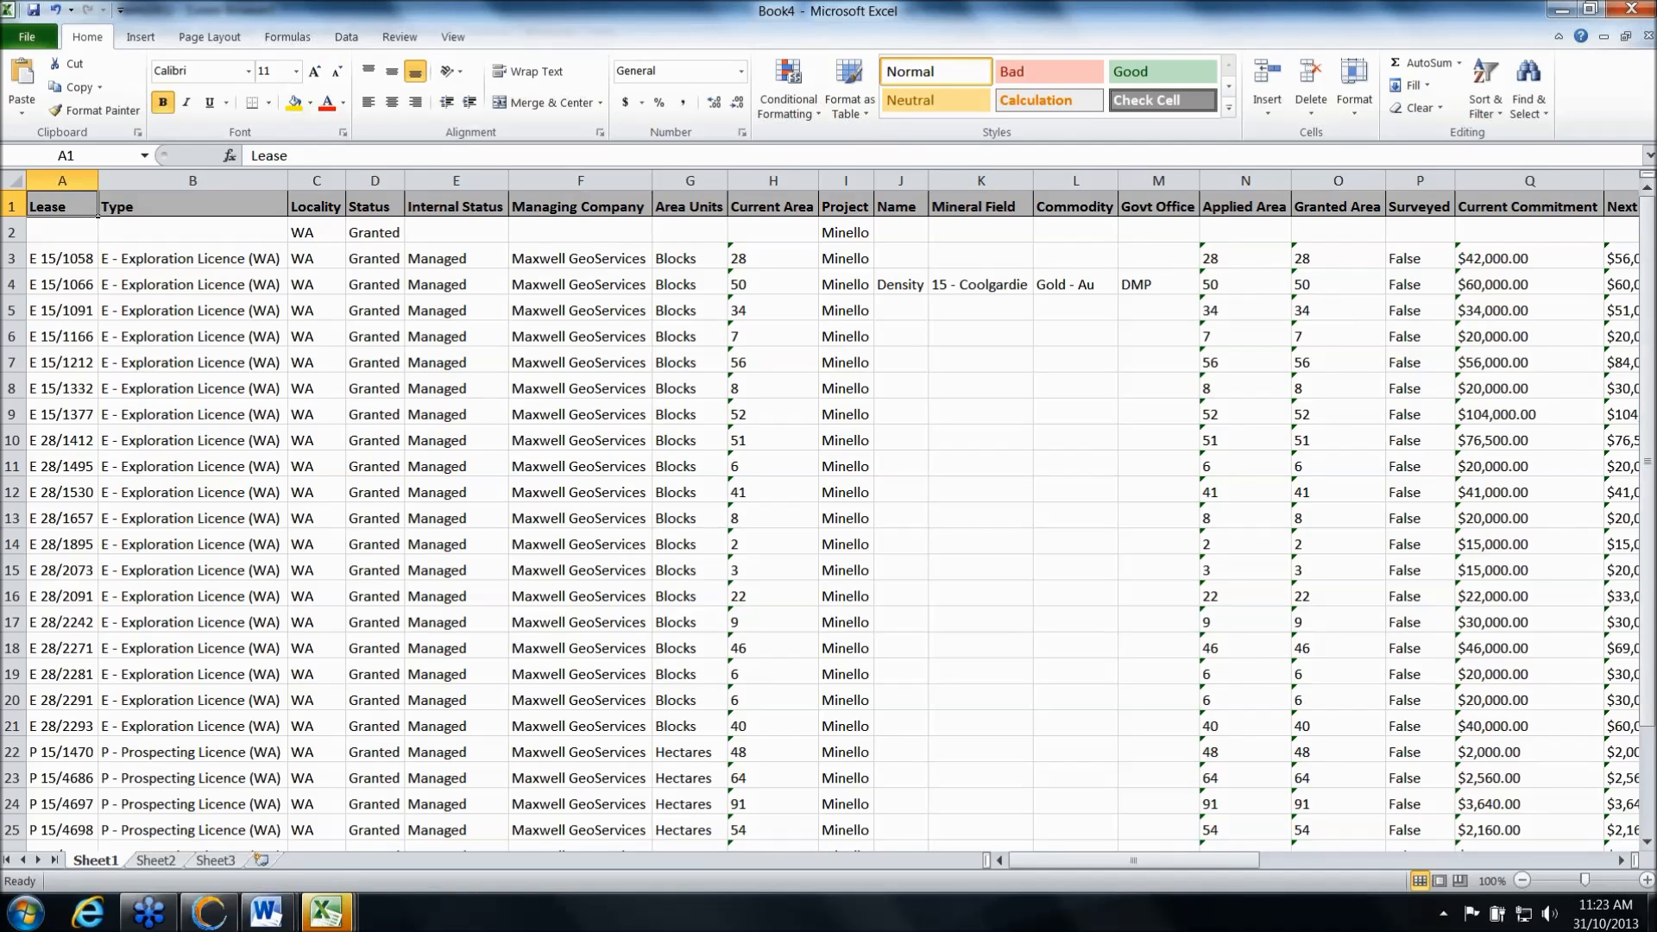
Switch back to LeaseControl, browse the agreements and open Compensation Agreement CA 001
{"action": "left_click", "coordinate": [209, 912]}
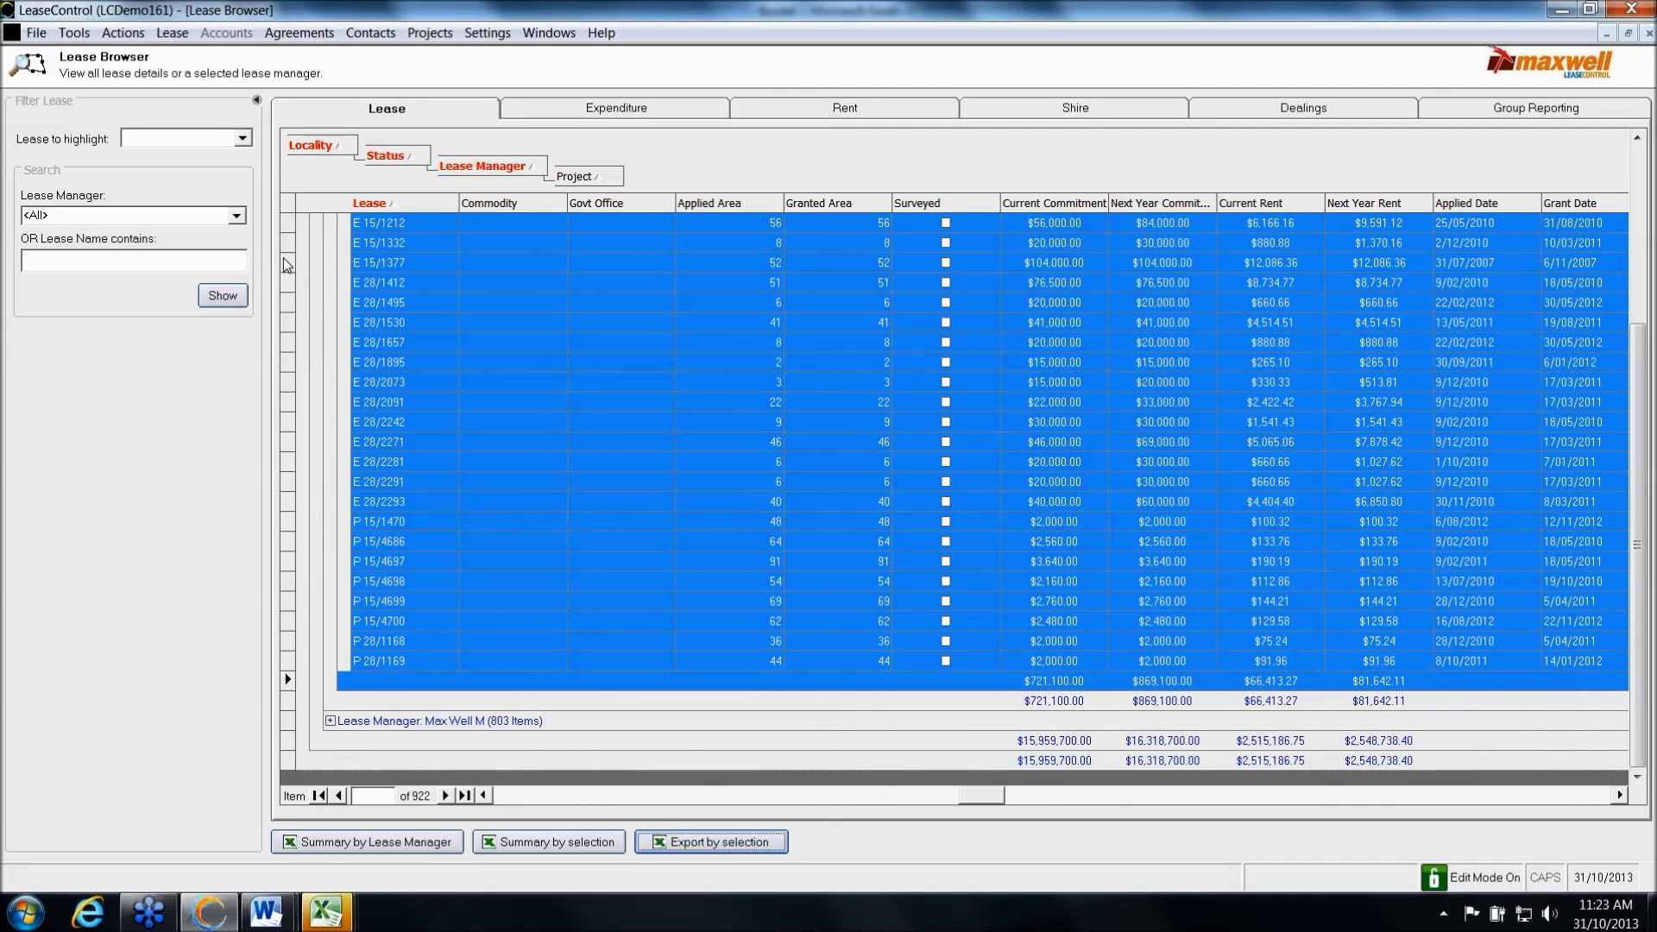
{"action": "left_click", "coordinate": [288, 282]}
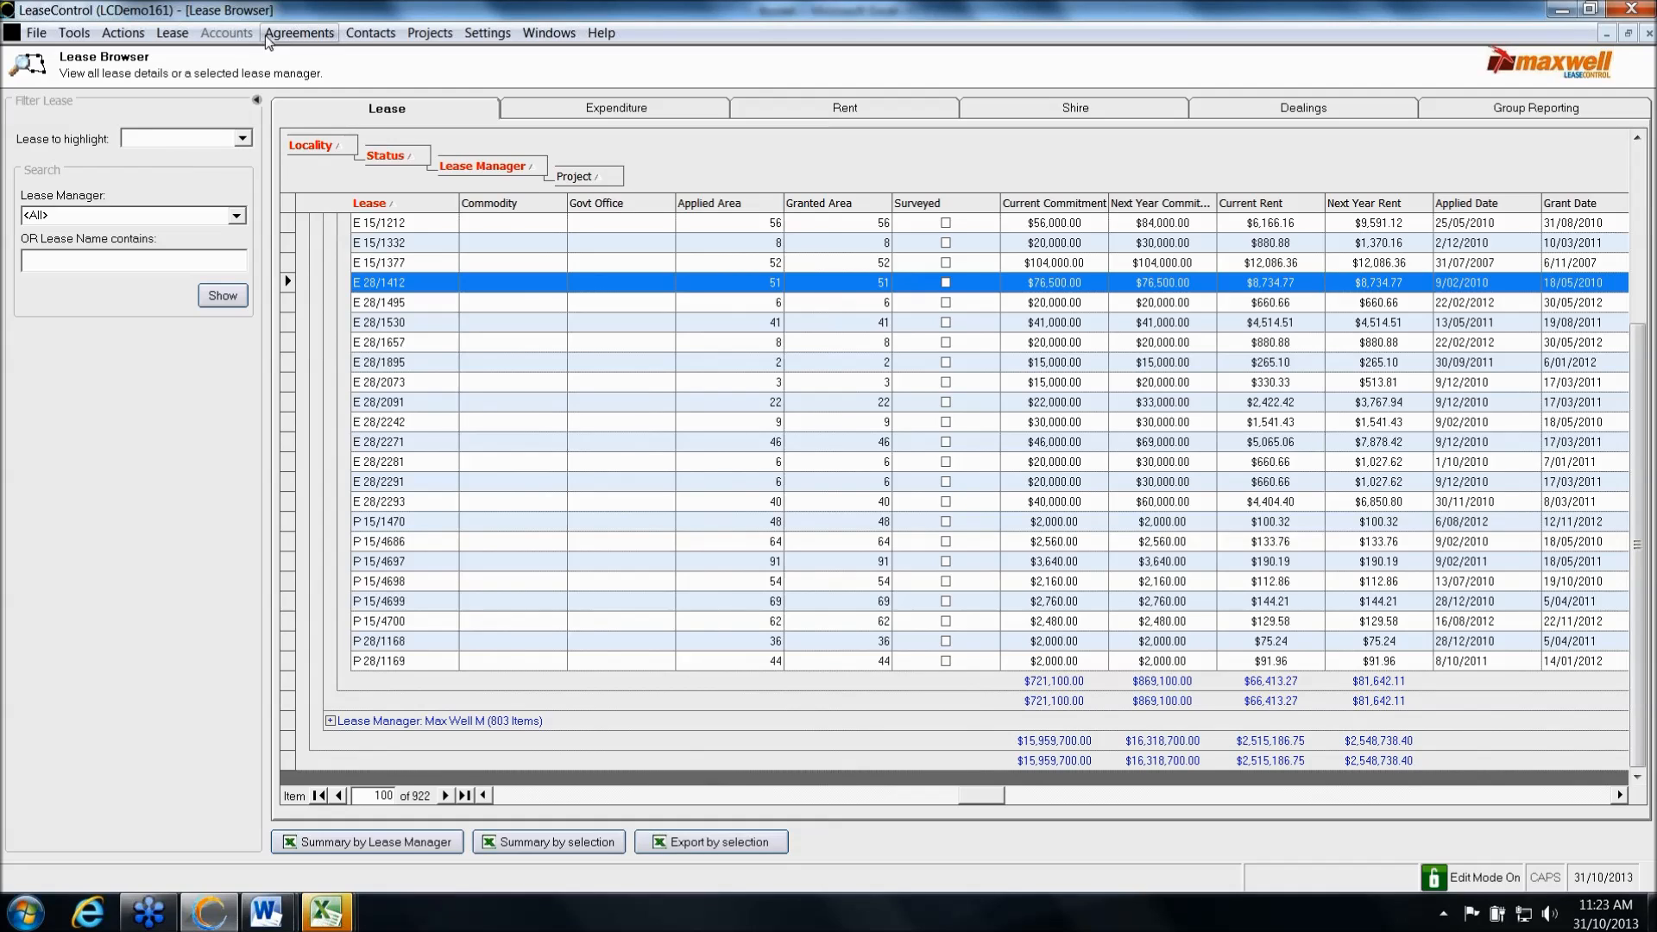
{"action": "left_click", "coordinate": [290, 34]}
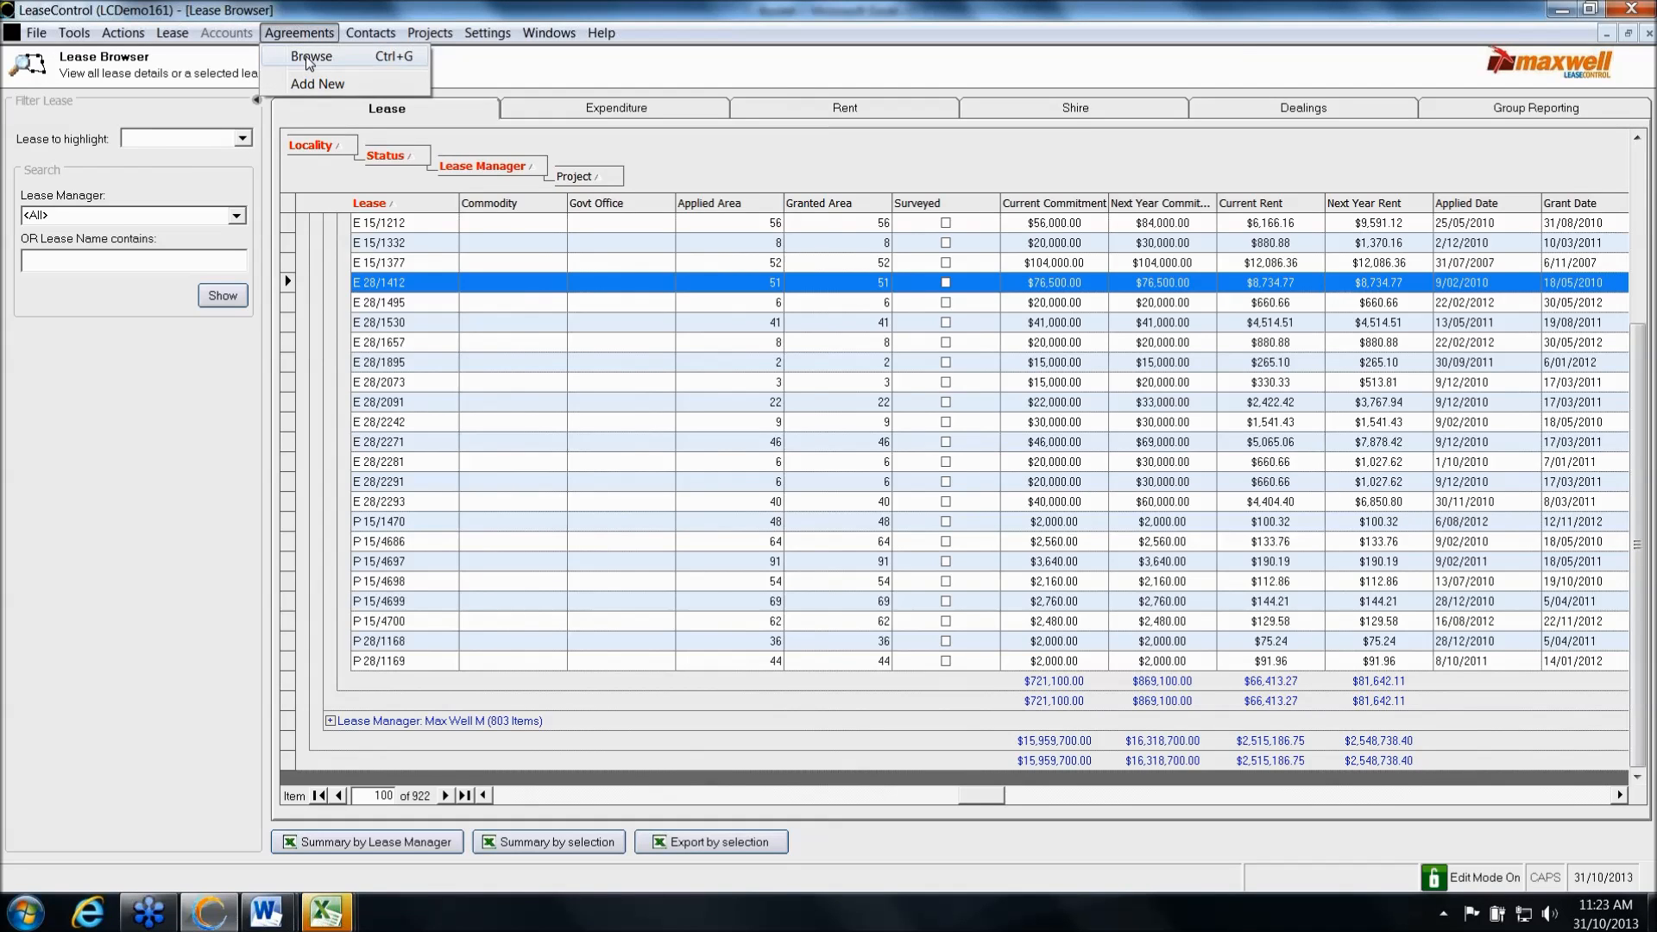
{"action": "left_click", "coordinate": [311, 57]}
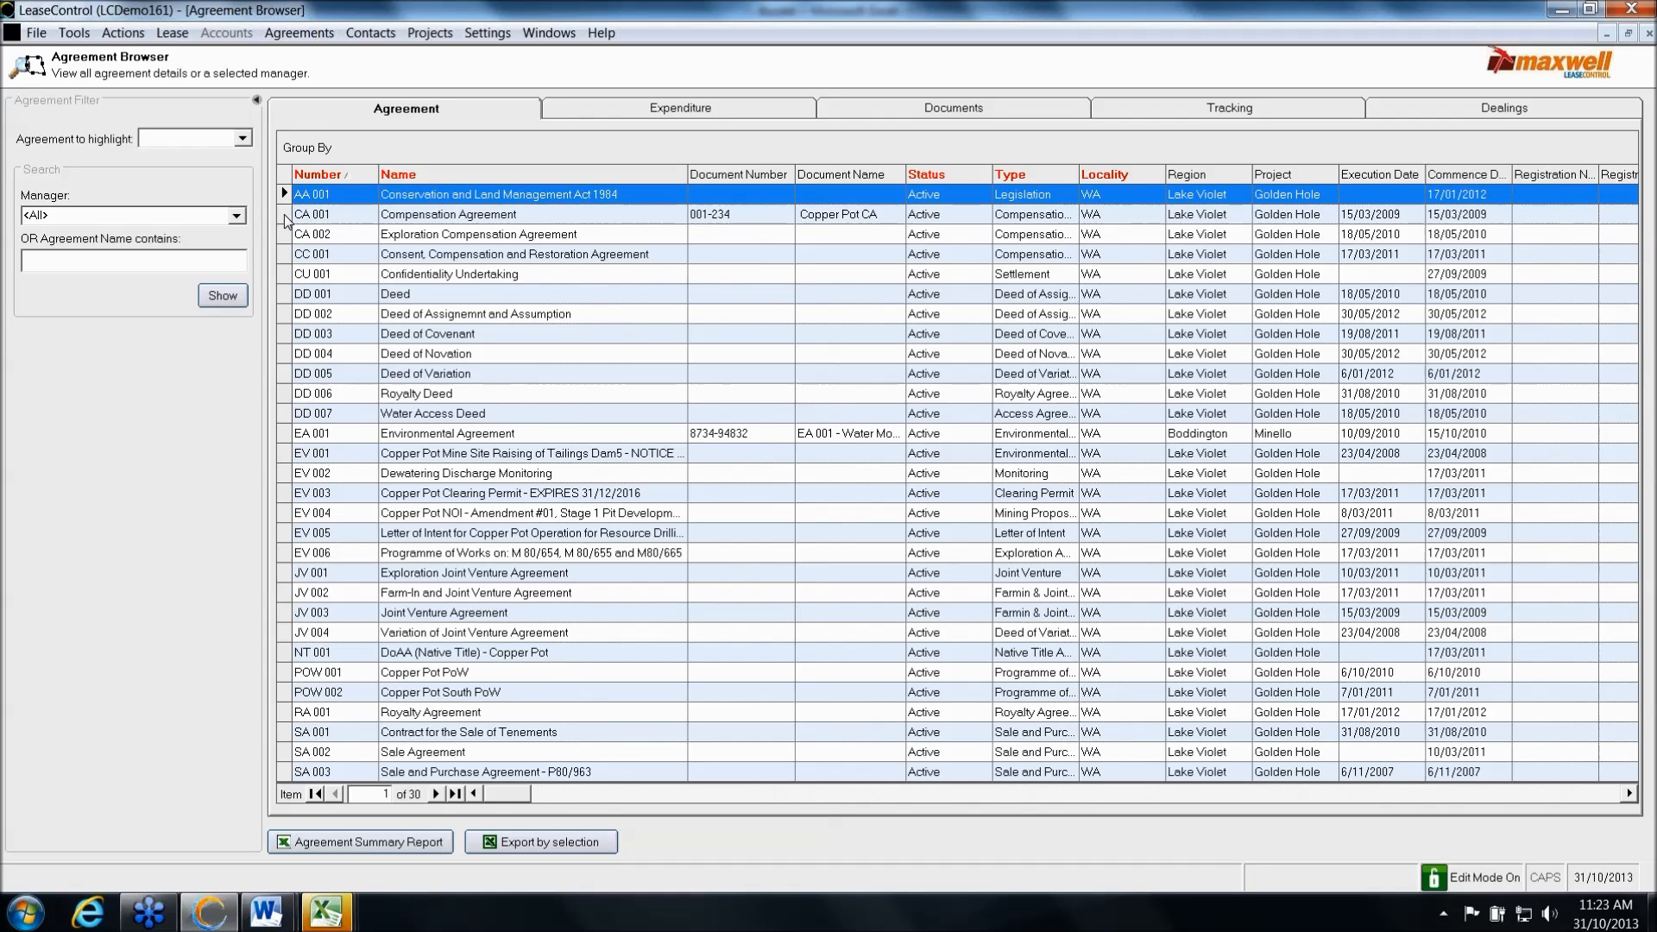
{"action": "double_click", "coordinate": [288, 217]}
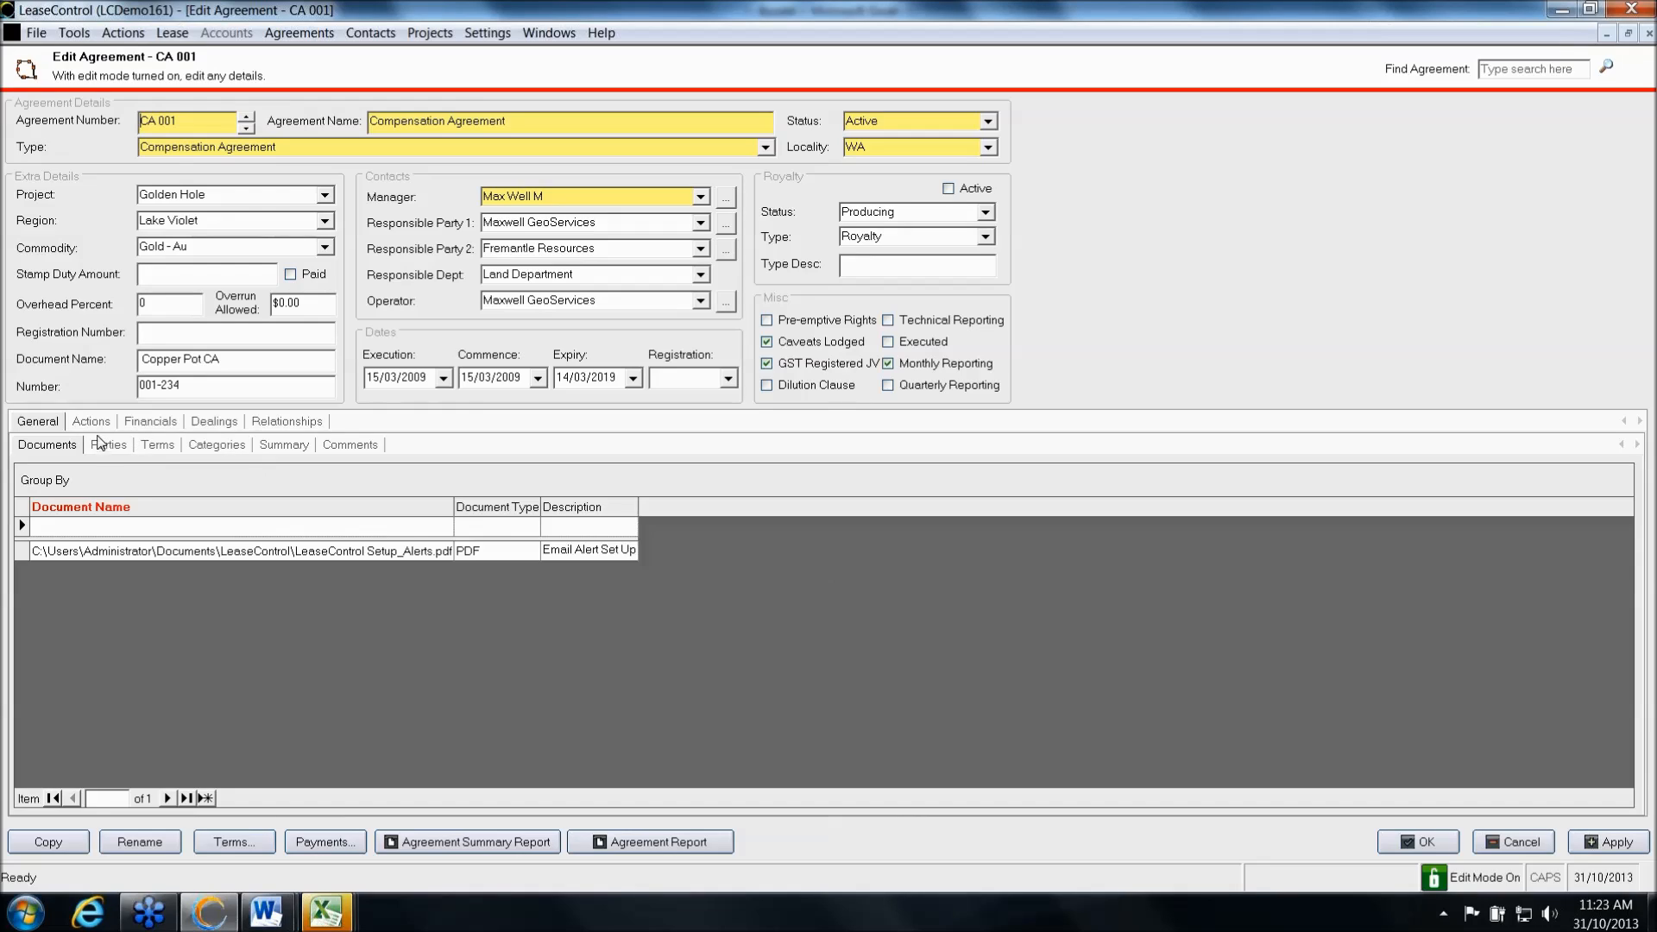
Examine agreement CA 001's actions, documents, and its JV Meeting and Committee Requirements terms
{"action": "left_click", "coordinate": [91, 421]}
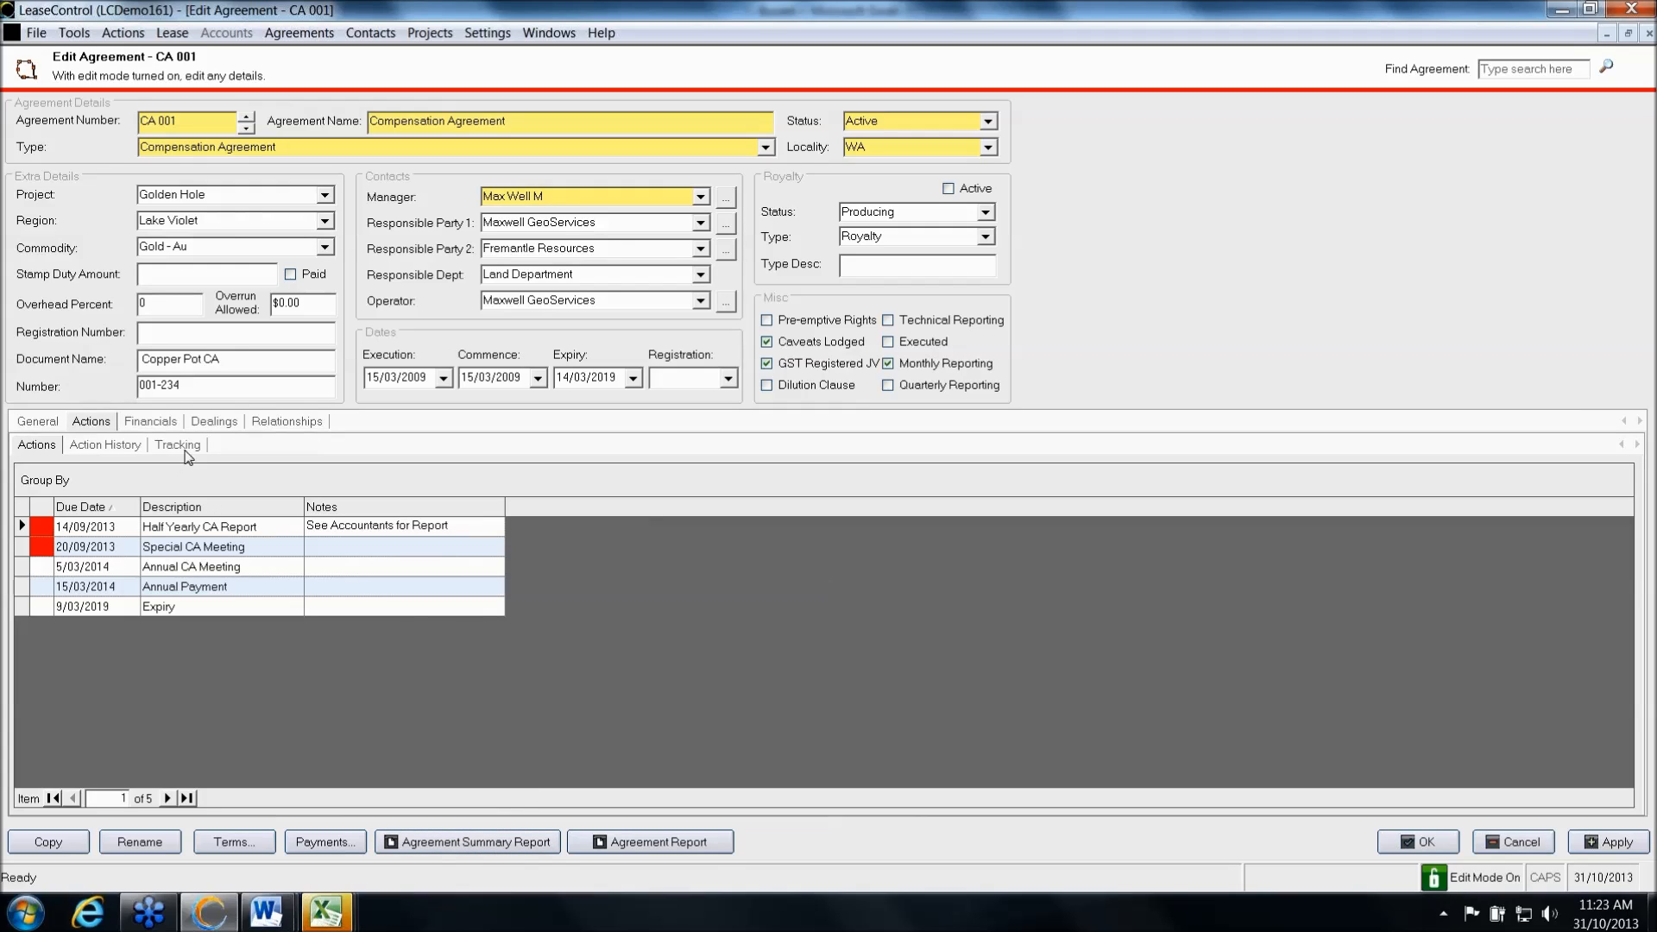
{"action": "left_click", "coordinate": [36, 423]}
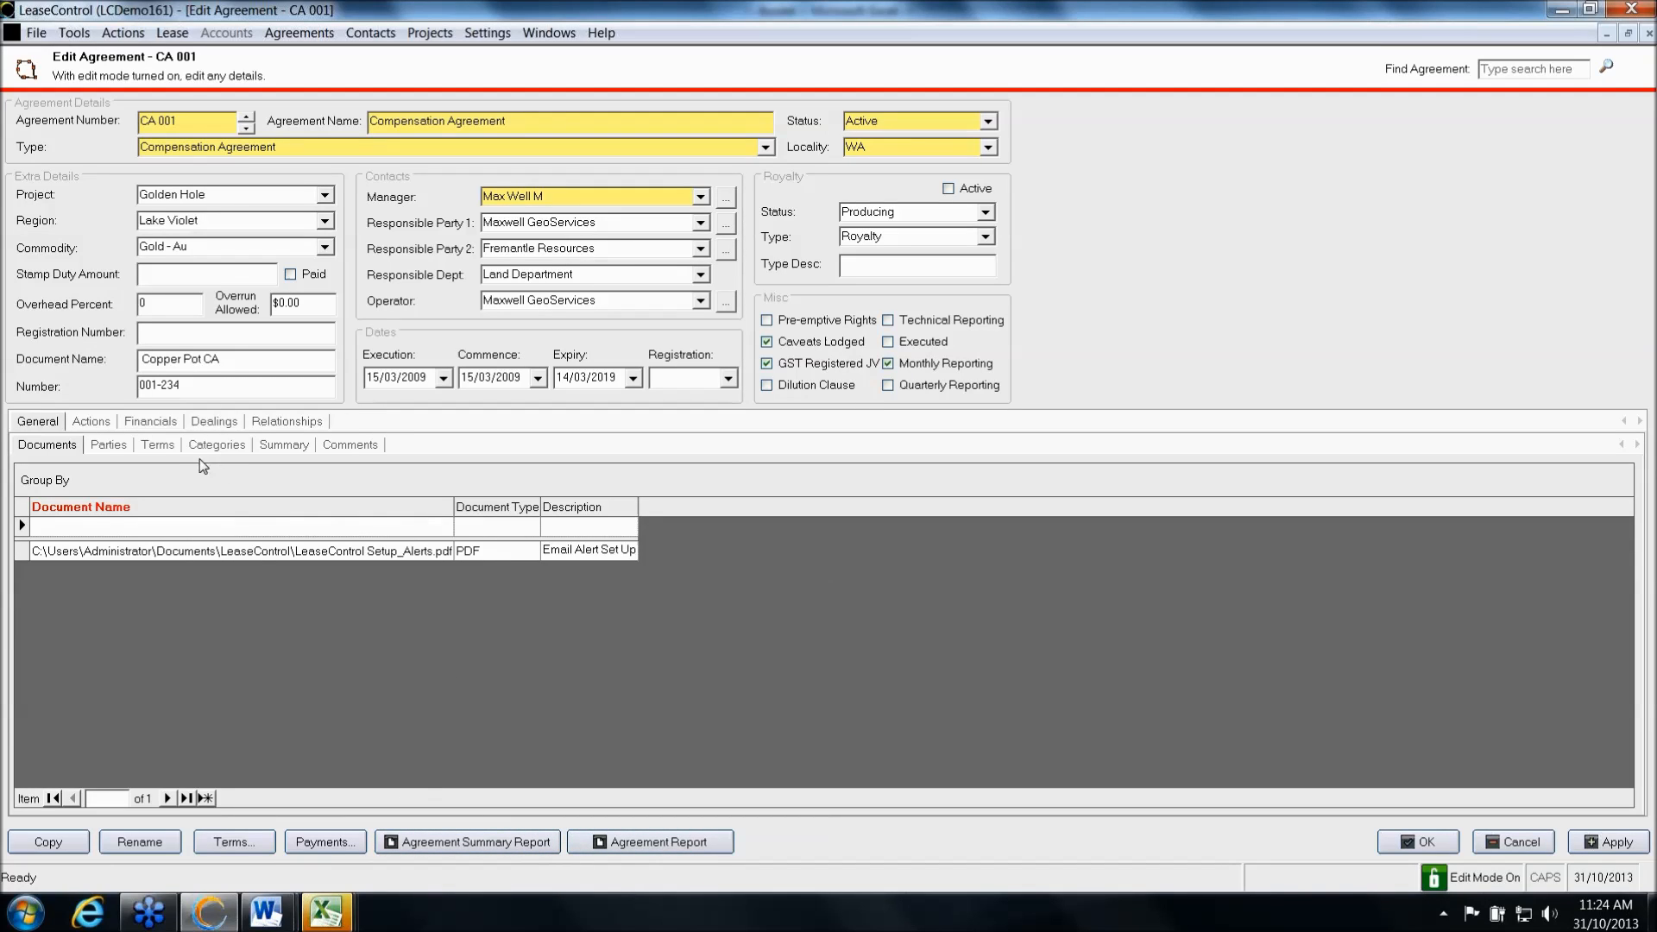
{"action": "left_click", "coordinate": [153, 446]}
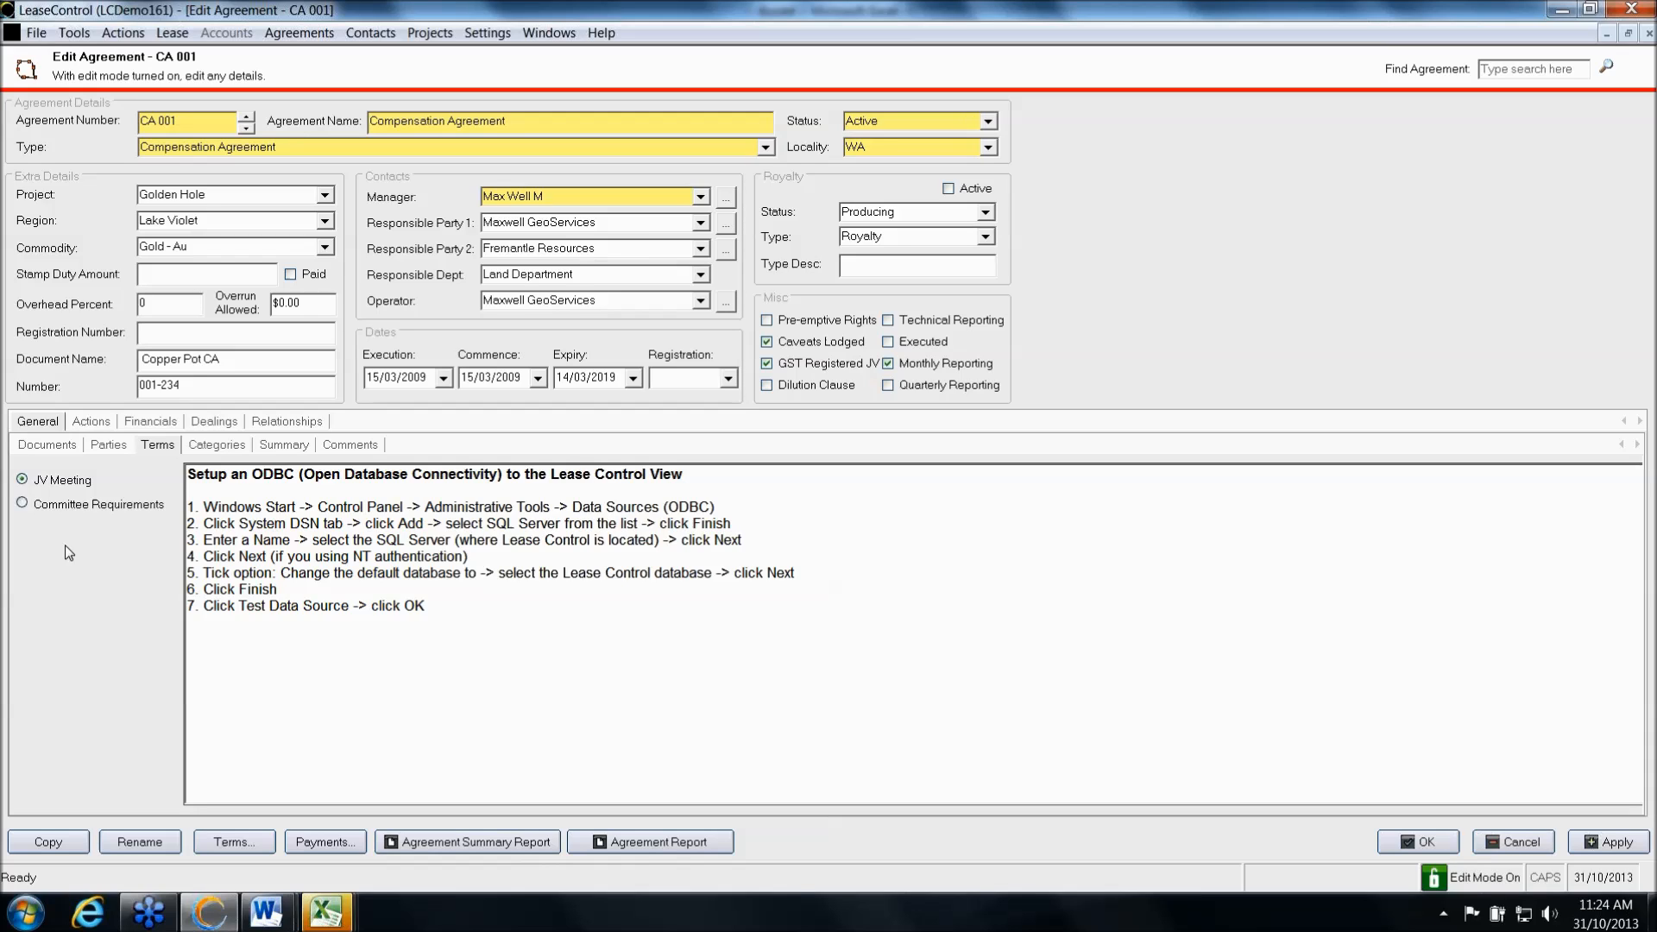
{"action": "left_click", "coordinate": [24, 506]}
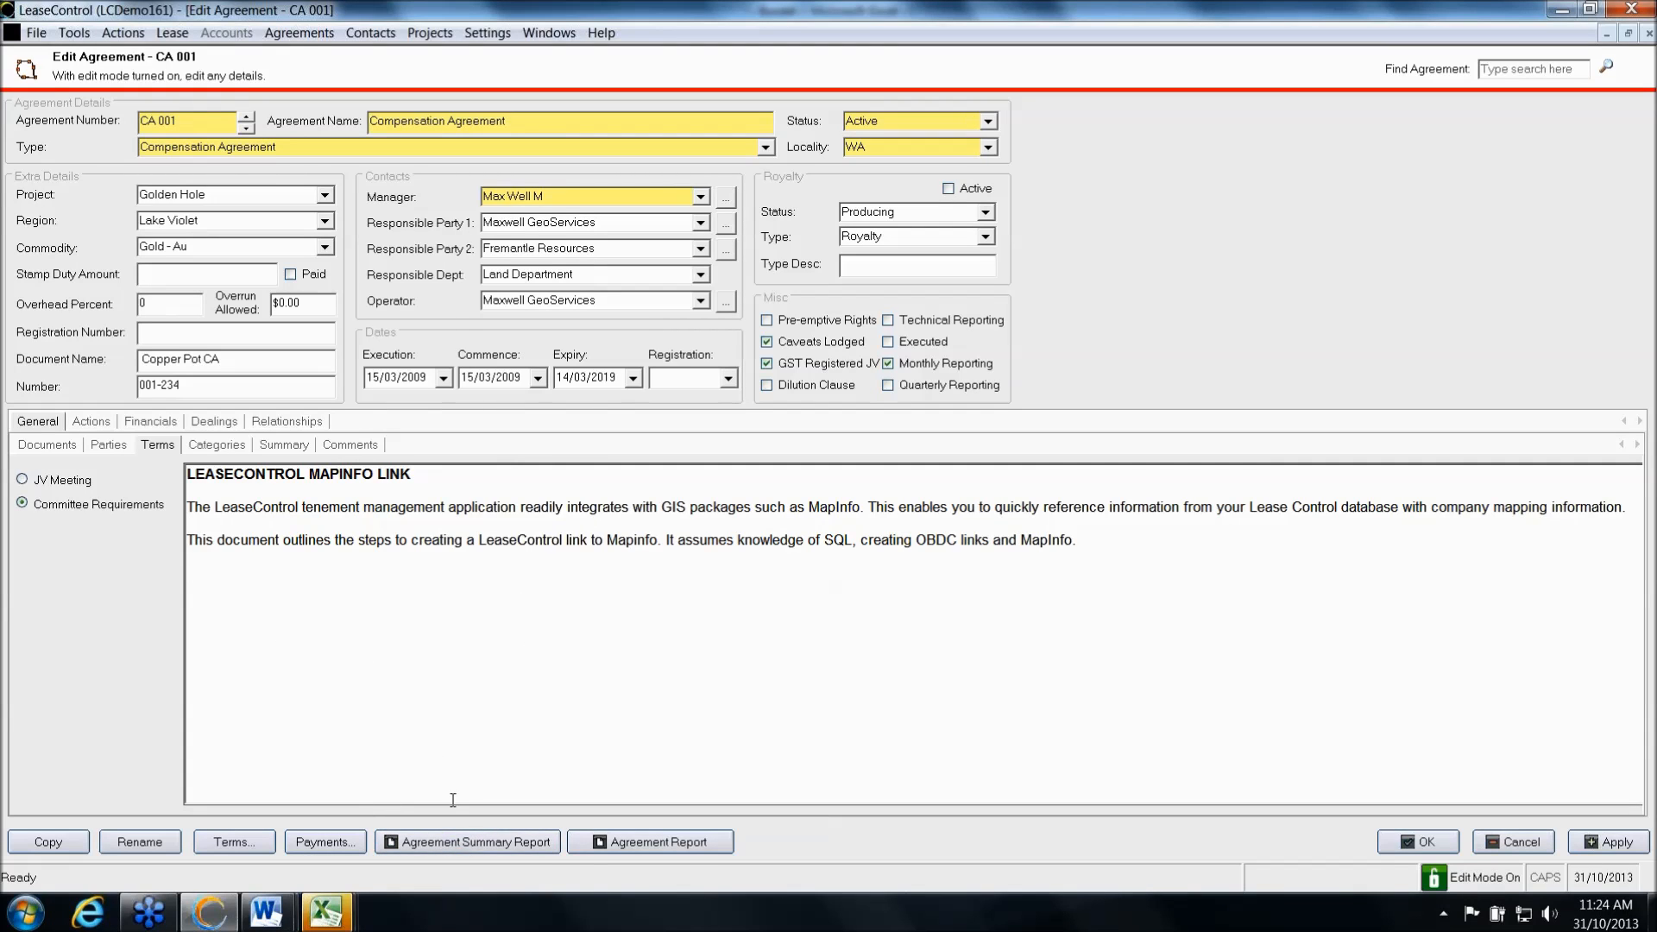
Generate the Agreement Report for CA 001 in Word format and open the resulting document in Word
{"action": "left_click", "coordinate": [660, 850]}
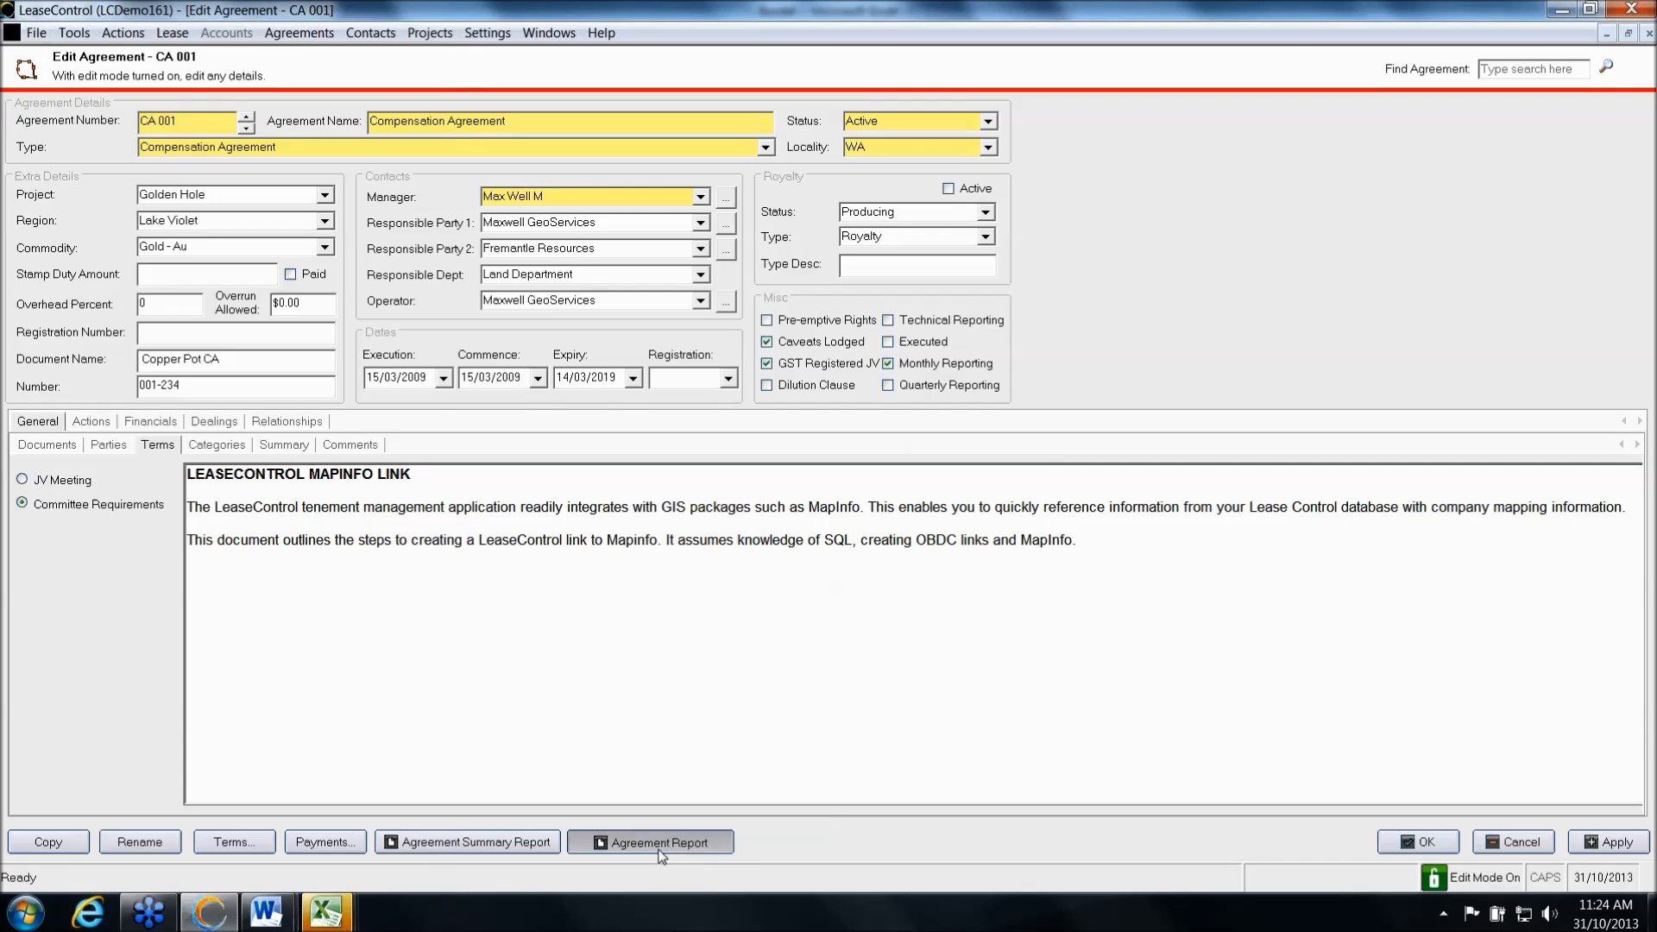
{"action": "left_click", "coordinate": [307, 138]}
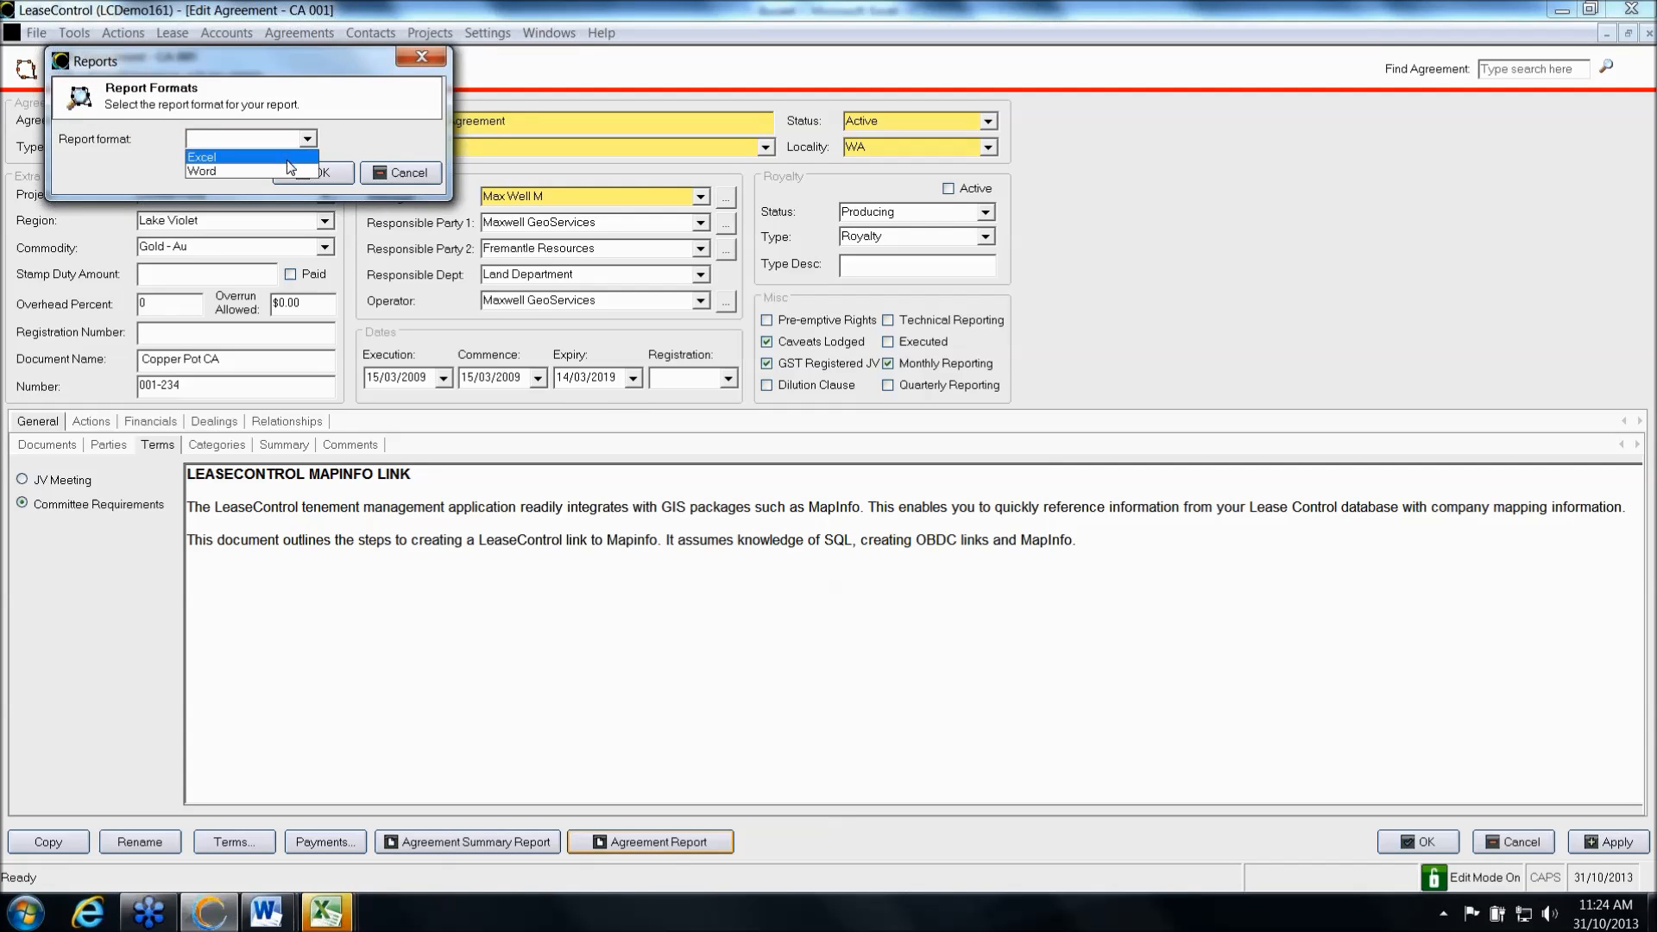
{"action": "left_click", "coordinate": [277, 171]}
{"action": "left_click", "coordinate": [308, 173]}
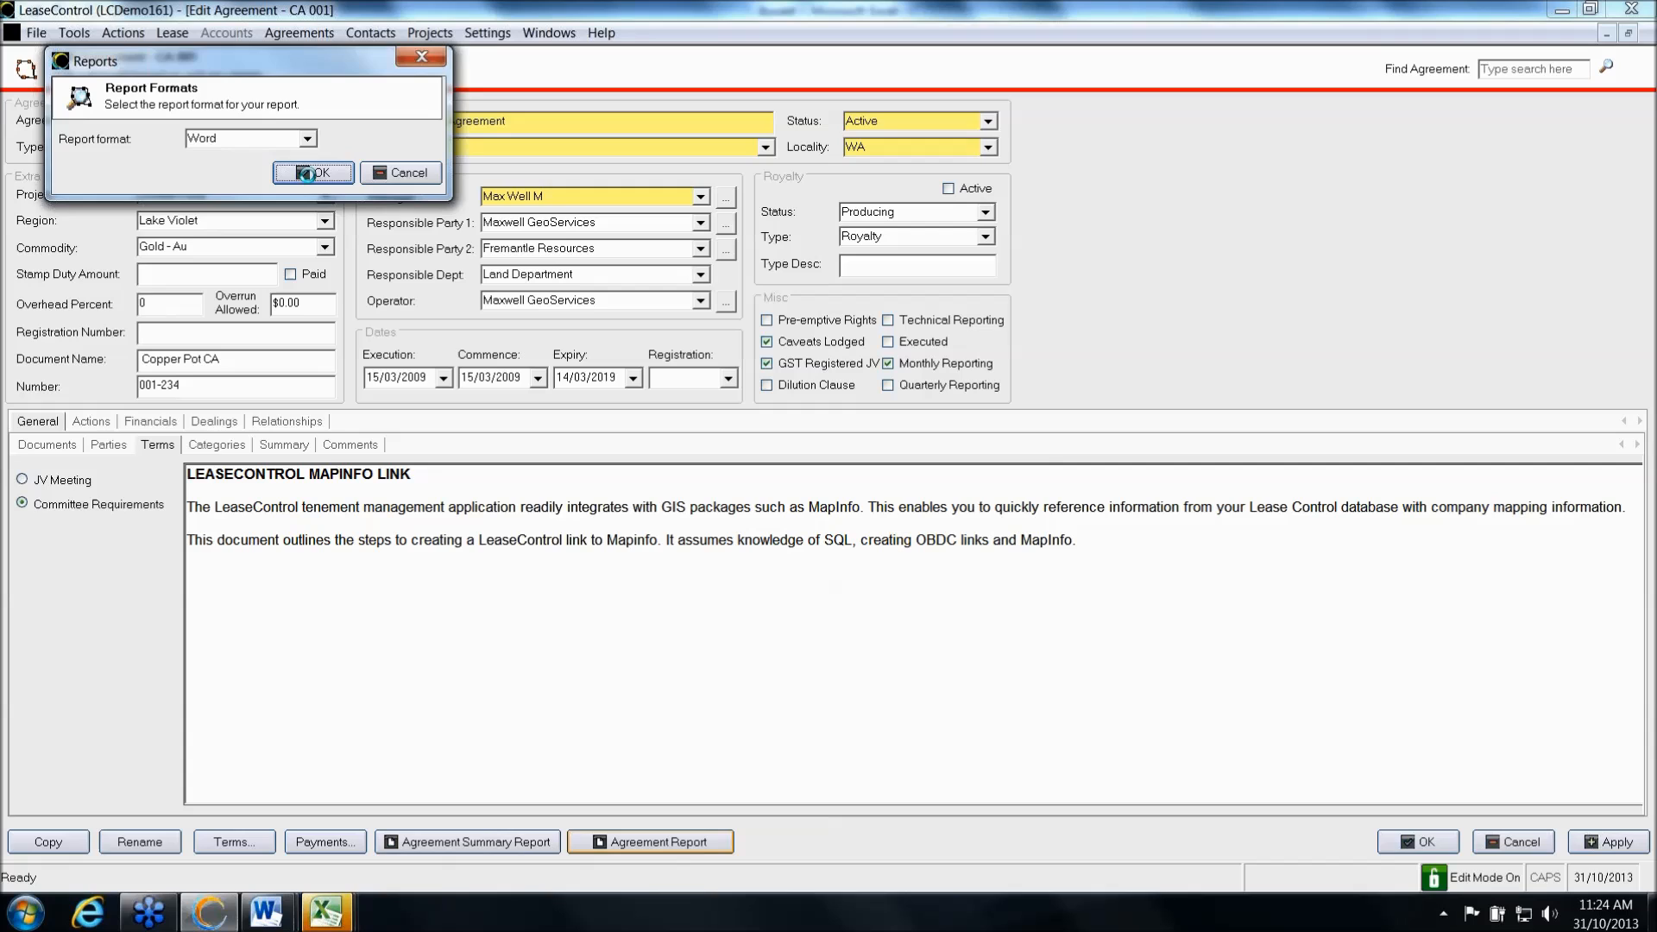
{"action": "mouse_move", "coordinate": [265, 914]}
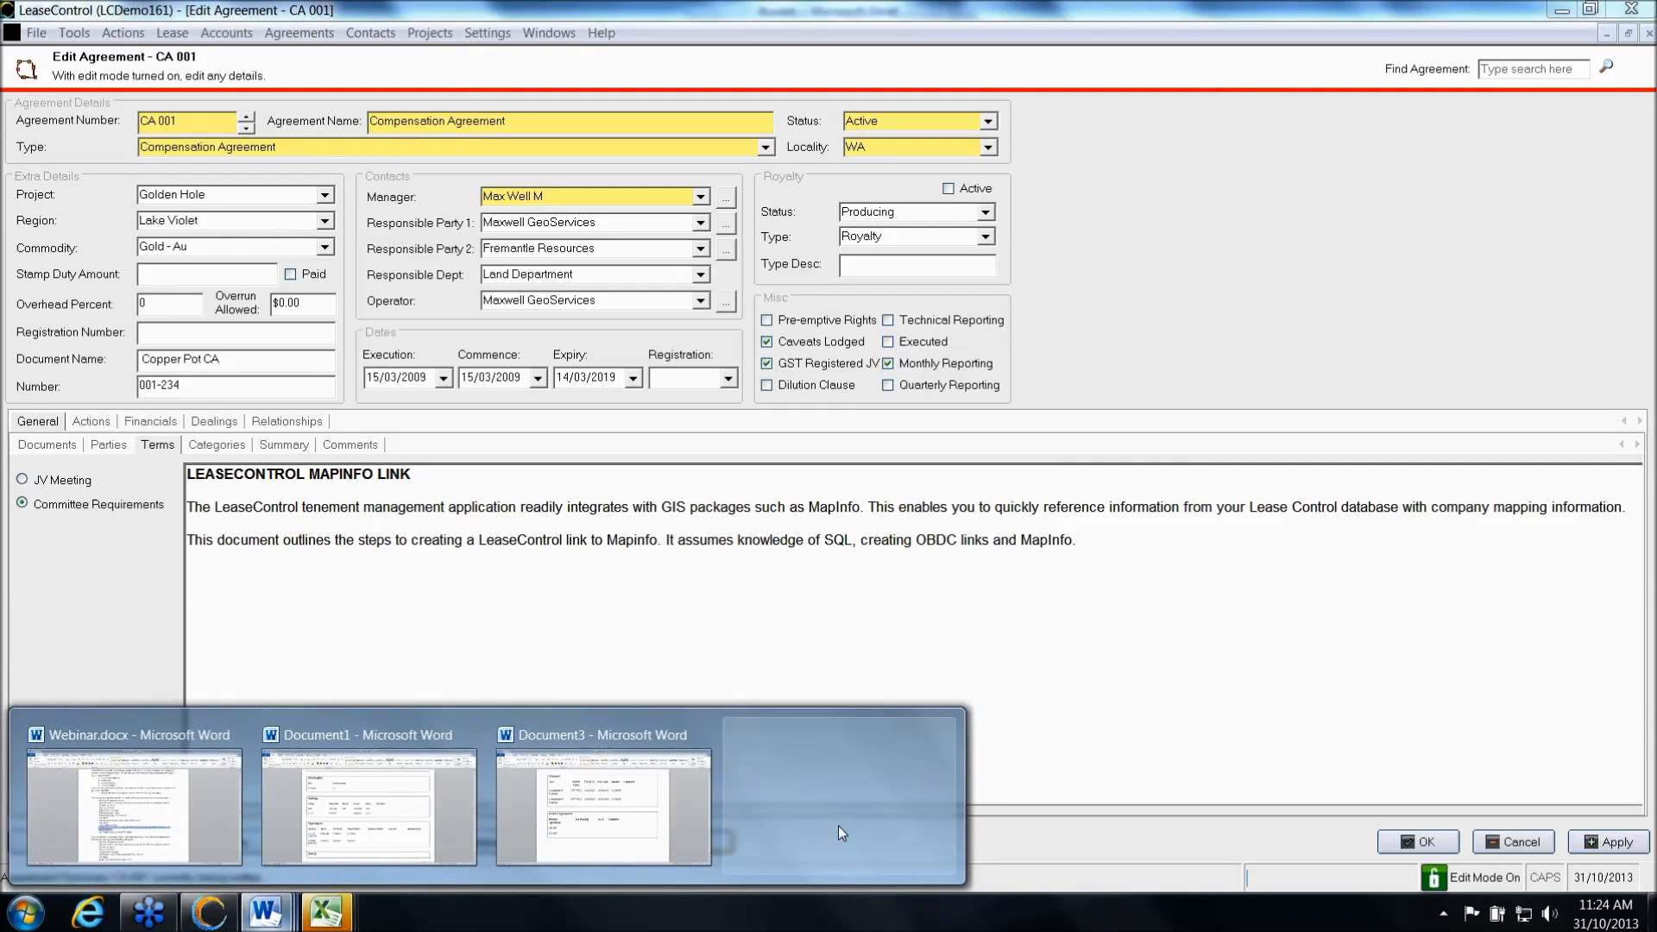
{"action": "left_click", "coordinate": [668, 832]}
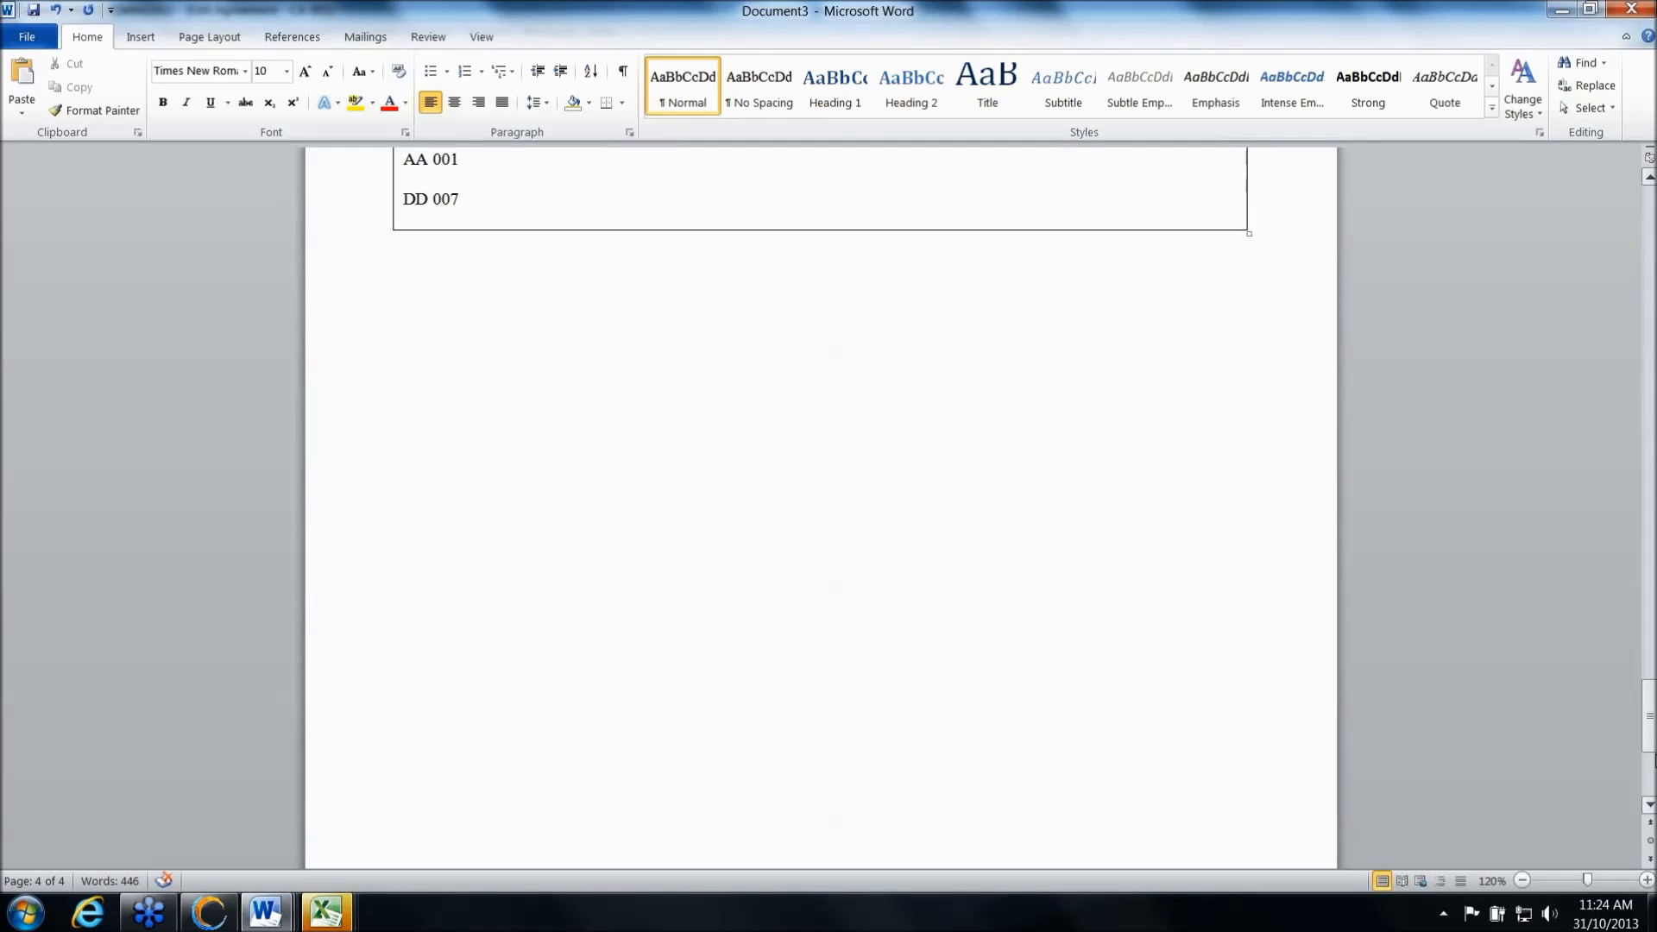
Examine the agreement report from the parties and details through actions, leases and terms to the expenditure and budget sections
{"action": "left_click_drag", "start_coordinate": [1652, 730], "coordinate": [1652, 229]}
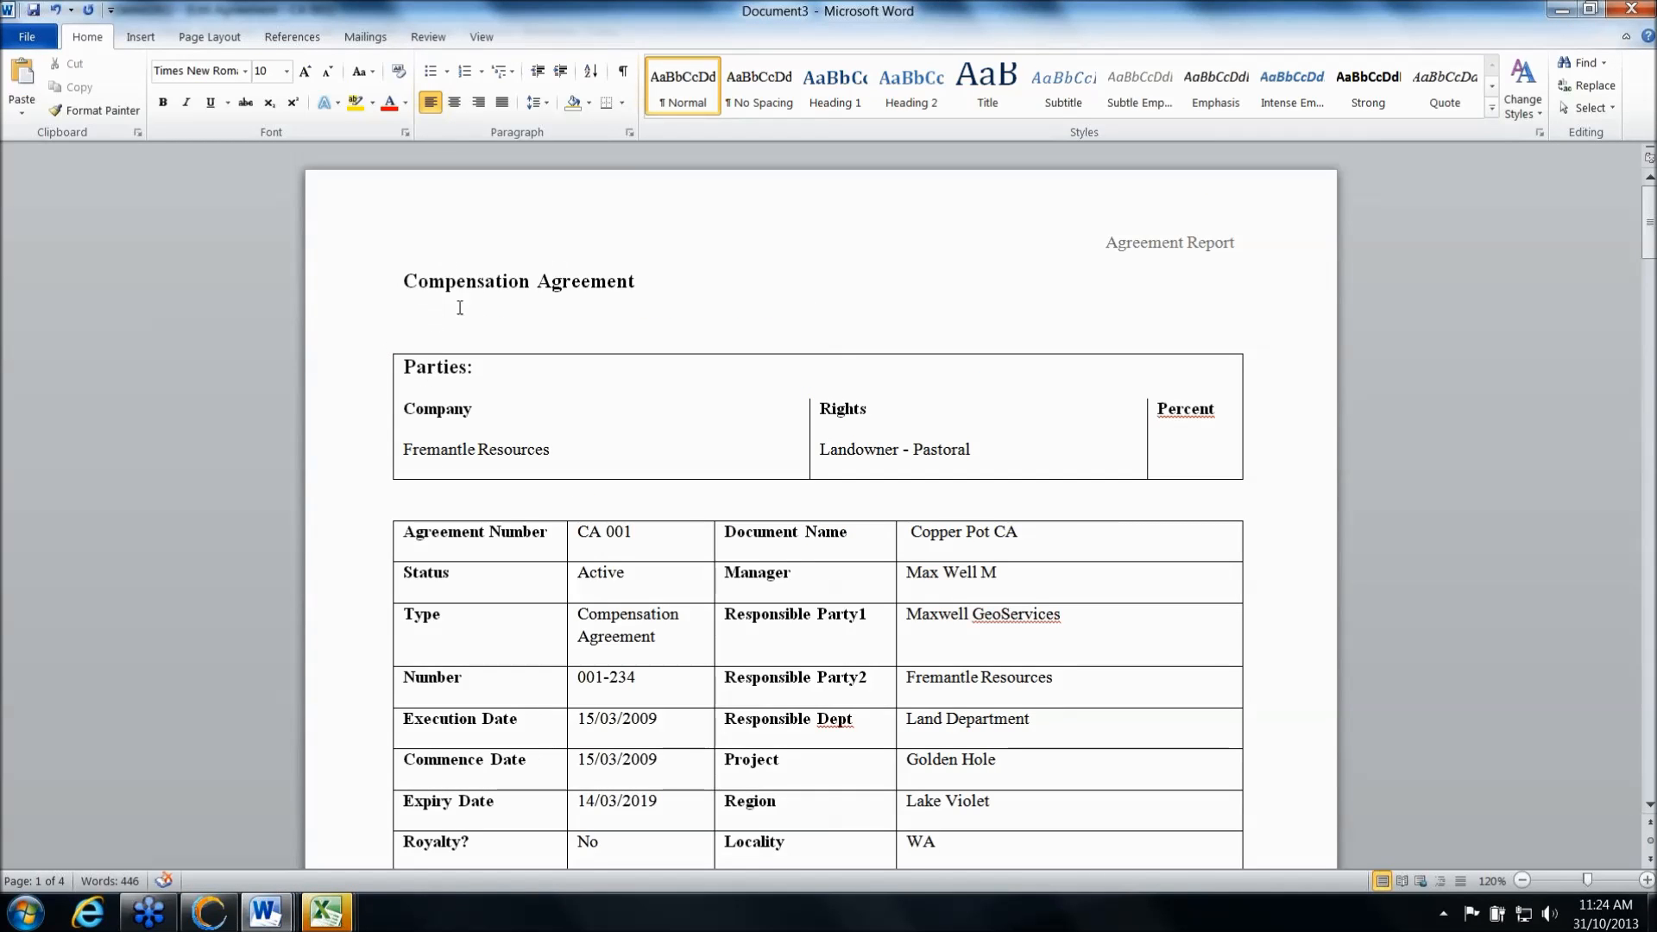
{"action": "scroll", "coordinate": [480, 329], "scroll_direction": "down", "scroll_amount": 3}
{"action": "scroll", "coordinate": [626, 467], "scroll_direction": "up", "scroll_amount": 2}
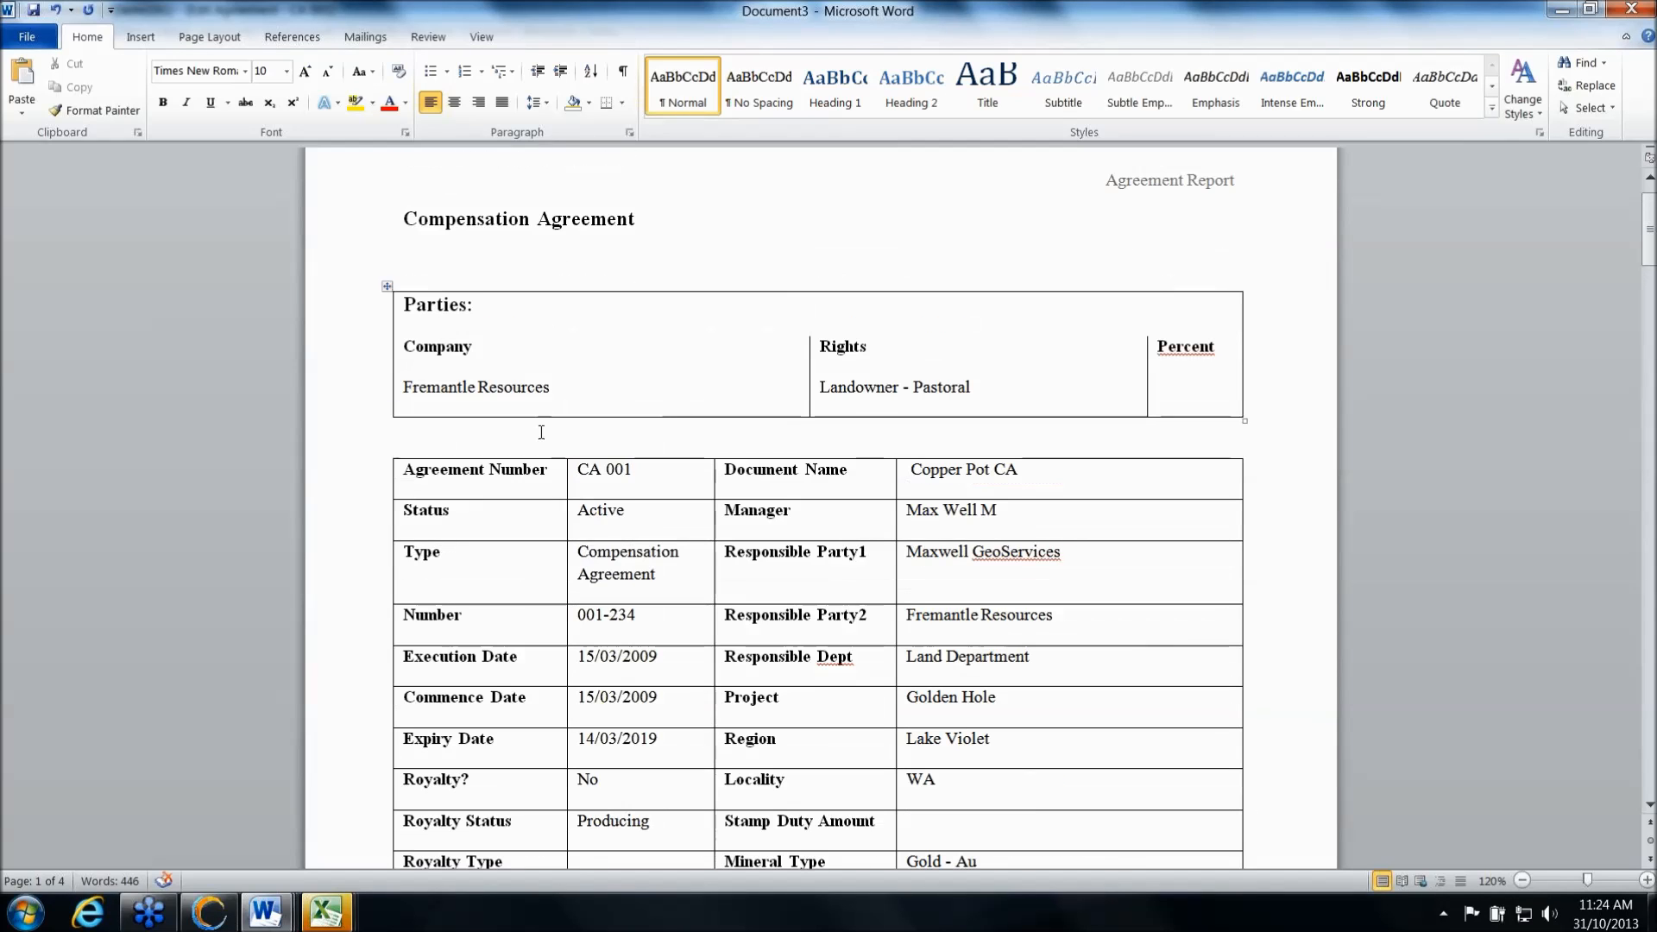
{"action": "scroll", "coordinate": [603, 488], "scroll_direction": "down", "scroll_amount": 2}
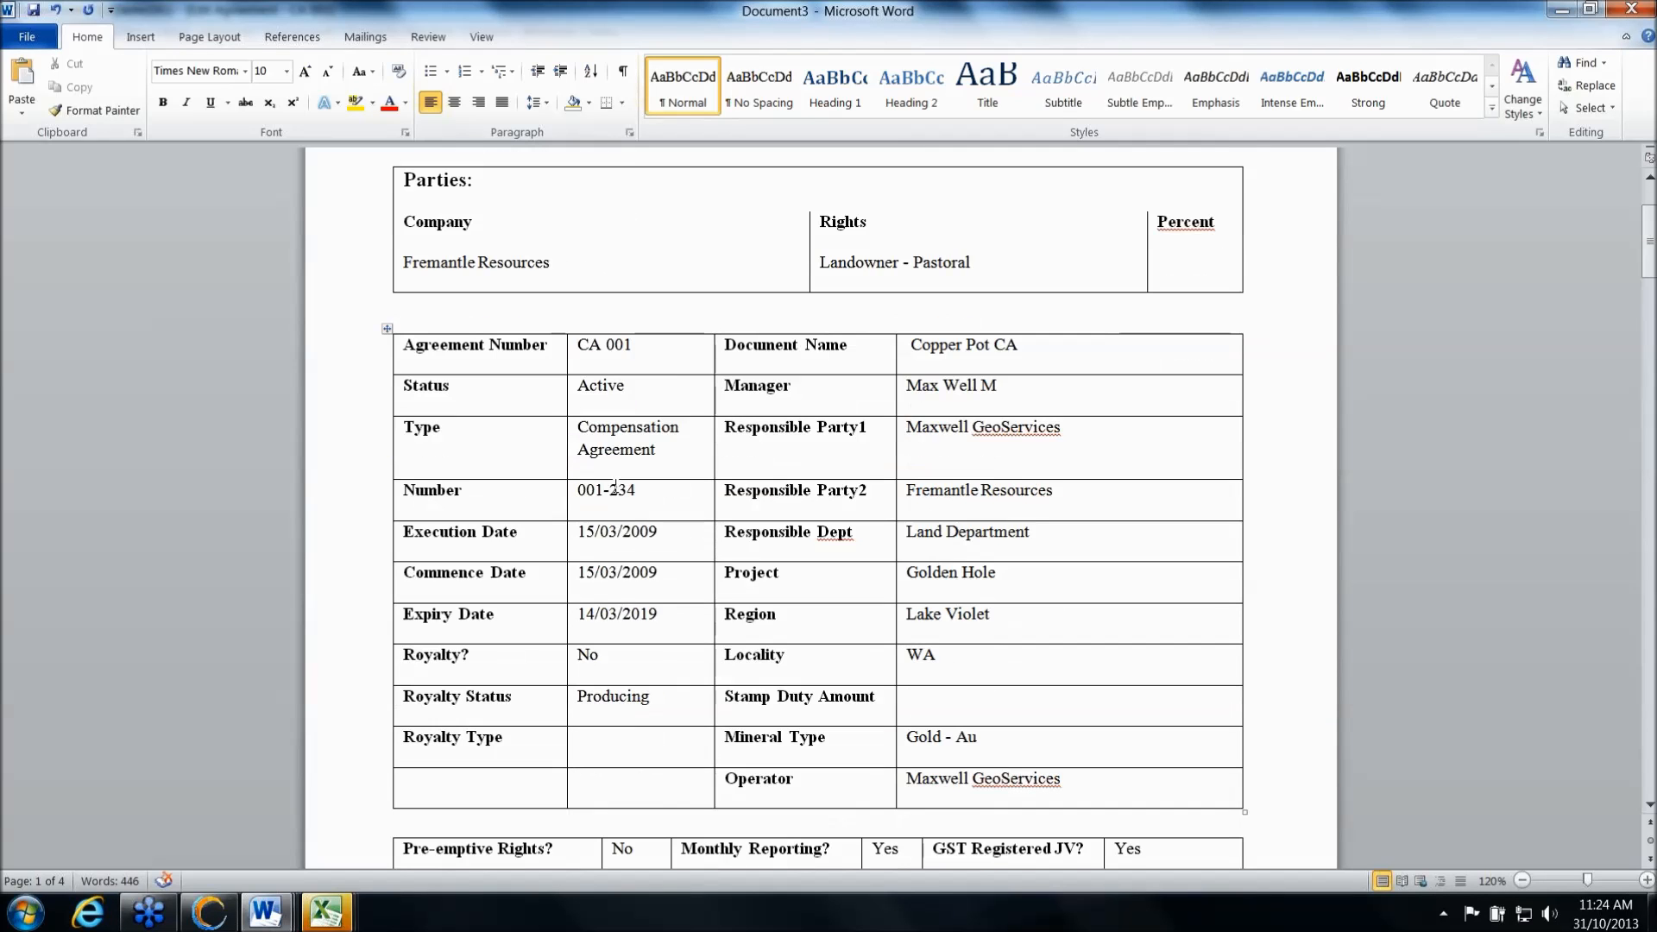
{"action": "scroll", "coordinate": [794, 604], "scroll_direction": "down", "scroll_amount": 1}
{"action": "scroll", "coordinate": [793, 603], "scroll_direction": "down", "scroll_amount": 10}
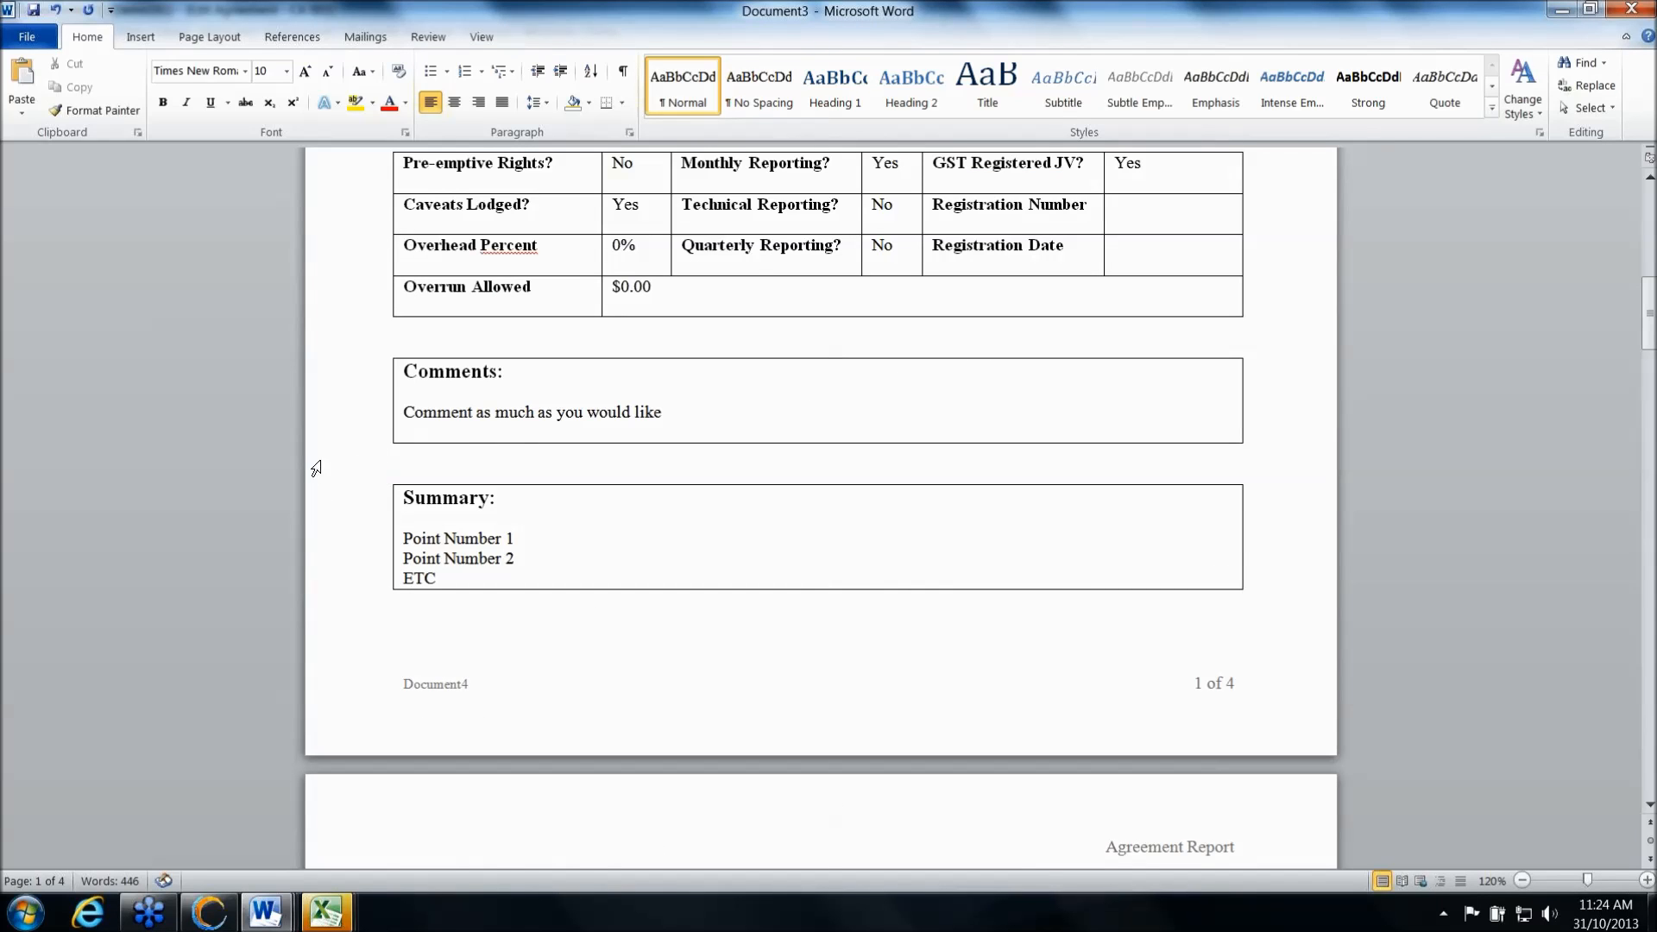
{"action": "scroll", "coordinate": [328, 492], "scroll_direction": "down", "scroll_amount": 1}
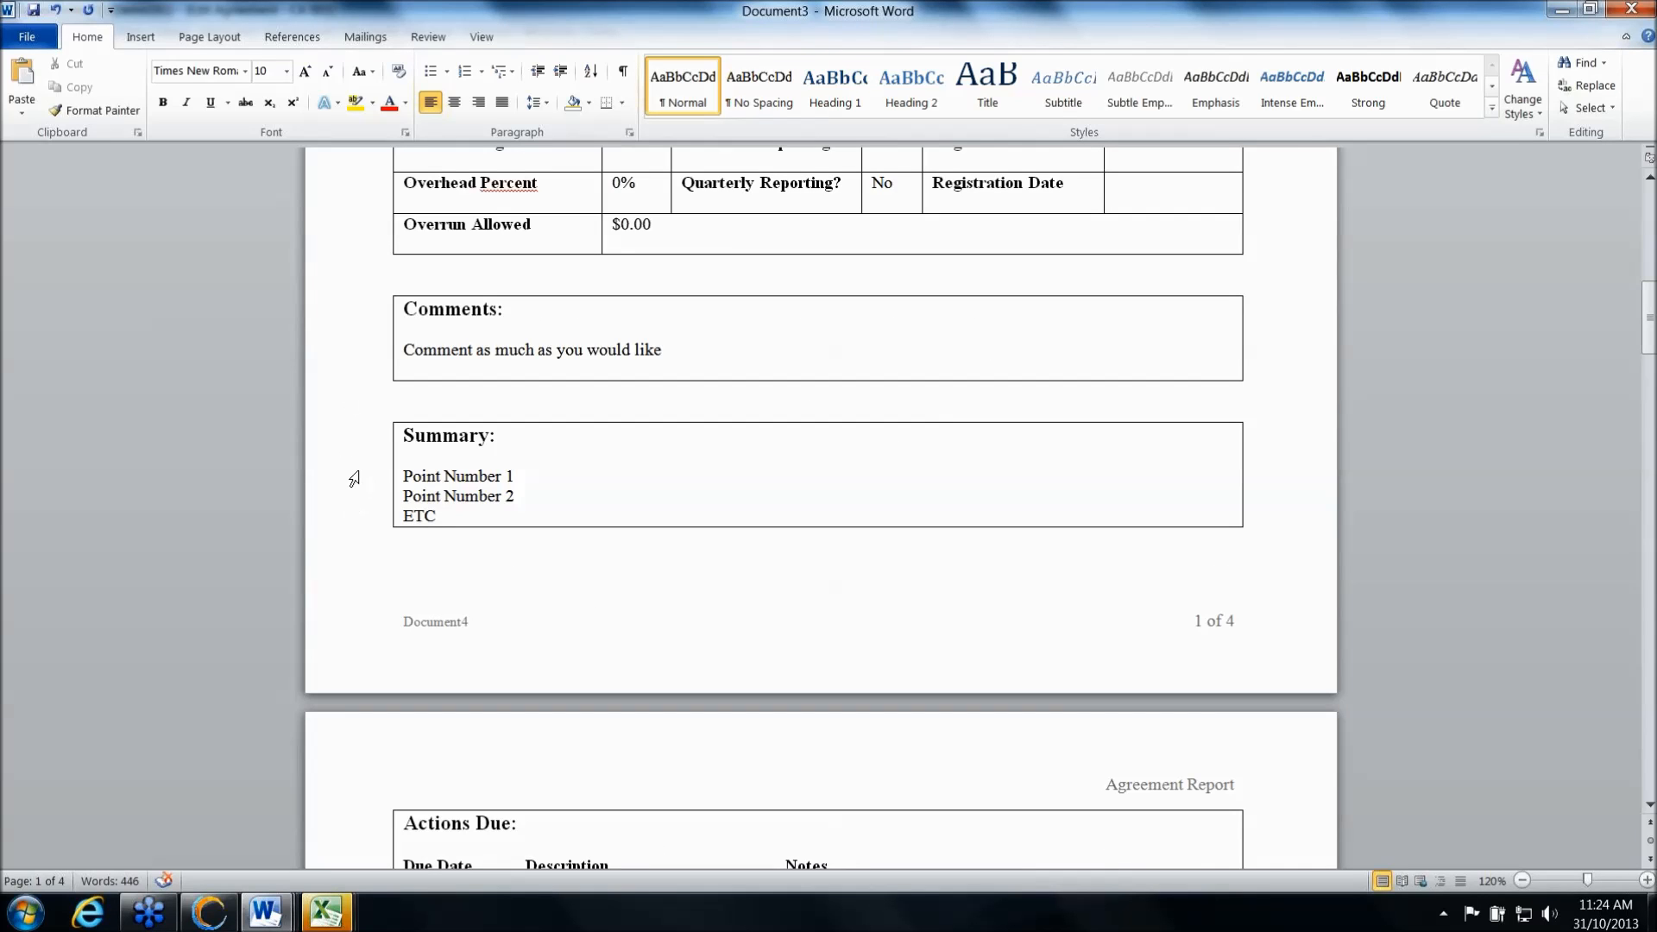
{"action": "scroll", "coordinate": [353, 510], "scroll_direction": "down", "scroll_amount": 9}
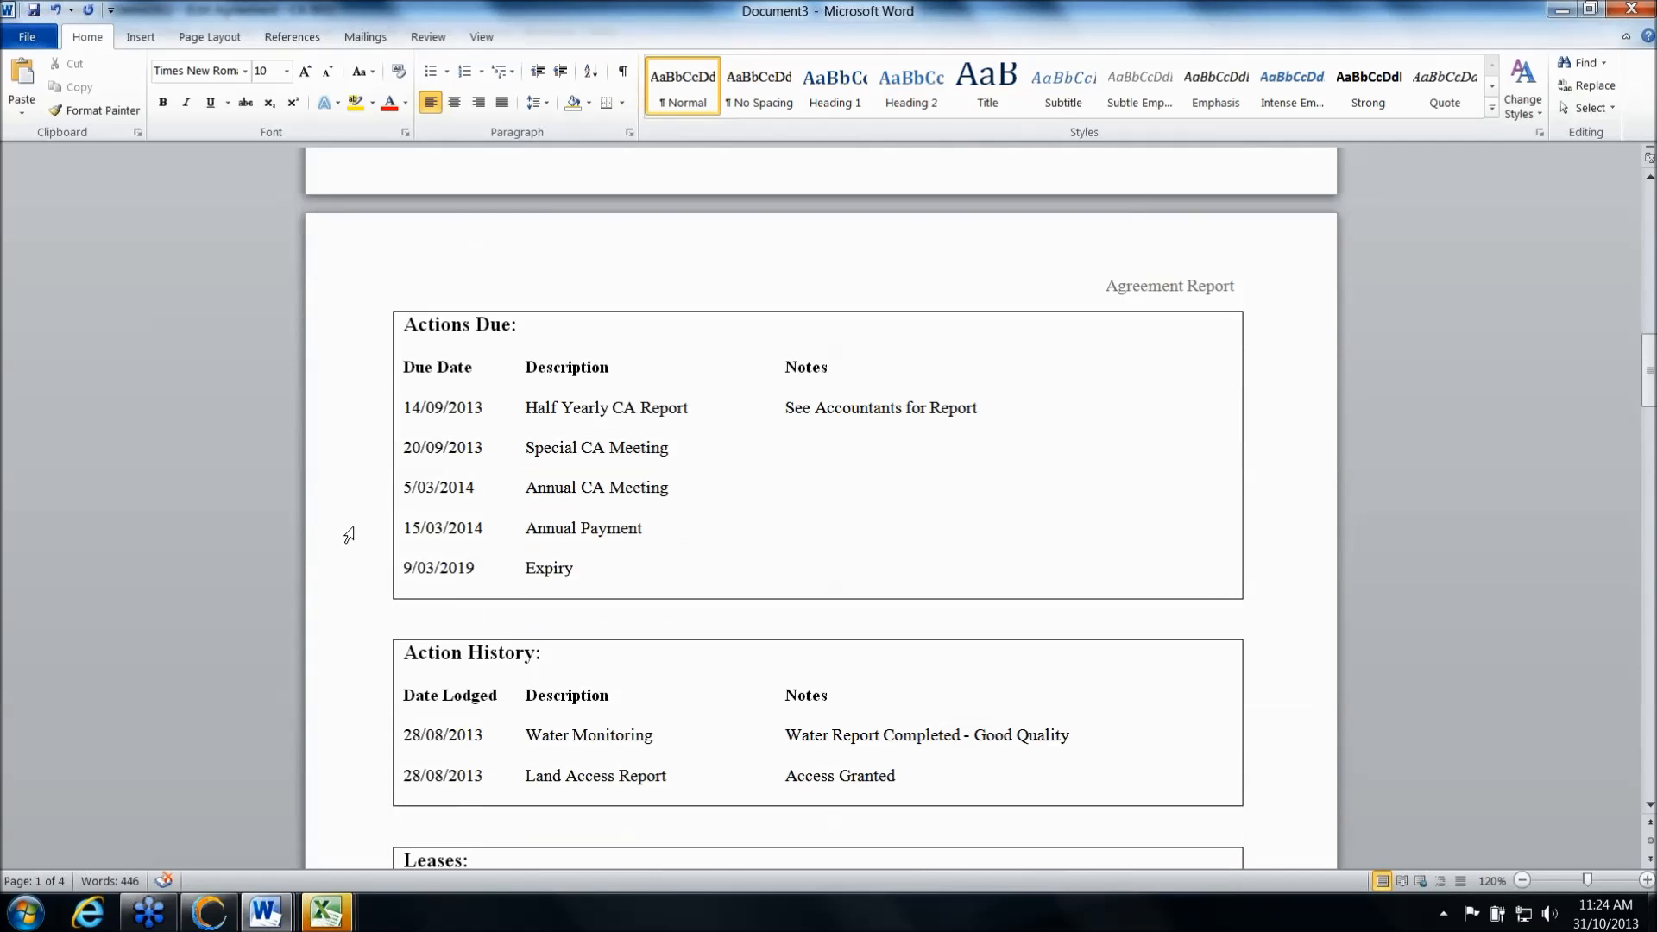
{"action": "scroll", "coordinate": [349, 537], "scroll_direction": "down", "scroll_amount": 4}
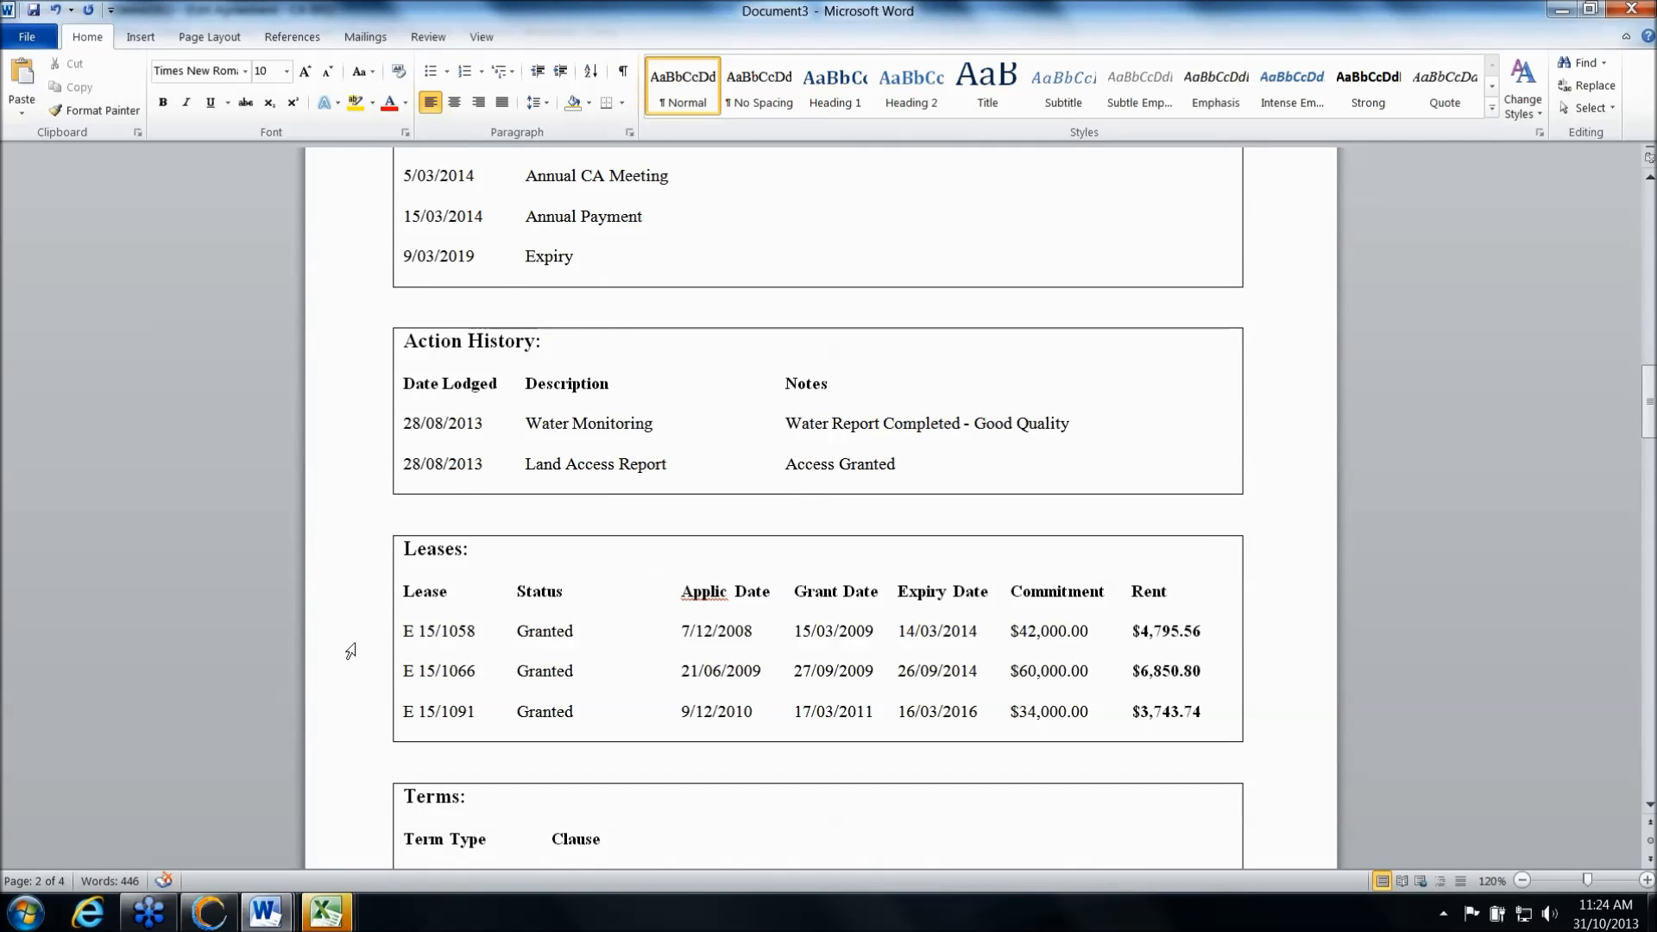
{"action": "scroll", "coordinate": [348, 622], "scroll_direction": "down", "scroll_amount": 2}
{"action": "scroll", "coordinate": [348, 652], "scroll_direction": "down", "scroll_amount": 1}
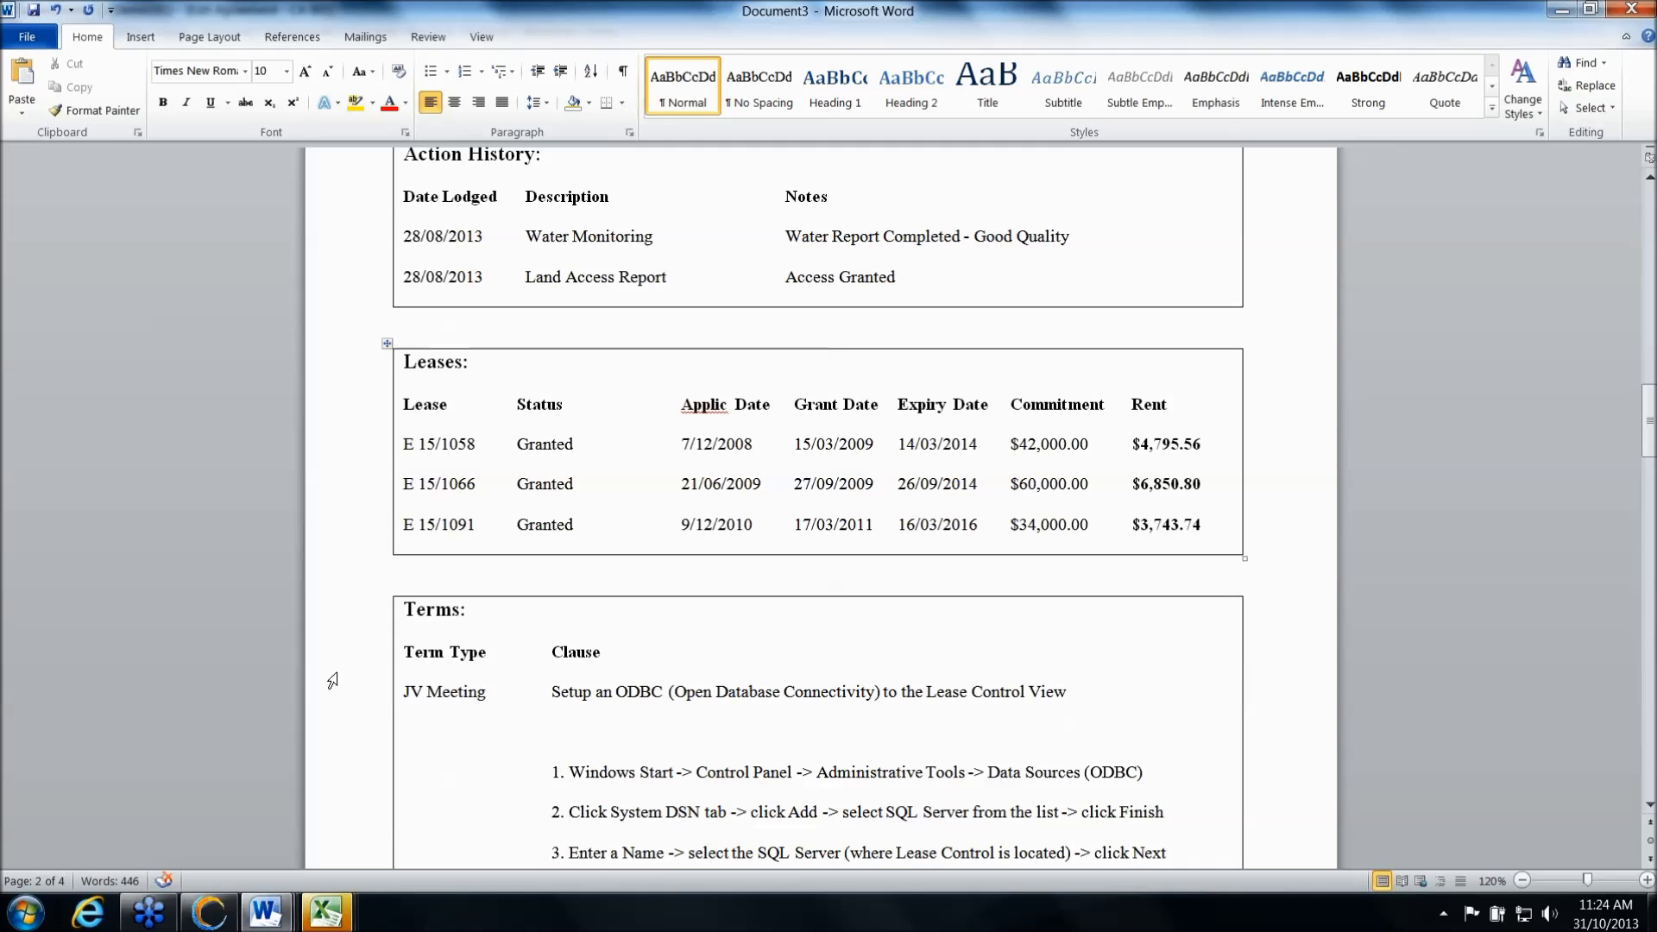
{"action": "scroll", "coordinate": [343, 670], "scroll_direction": "down", "scroll_amount": 8}
{"action": "scroll", "coordinate": [539, 589], "scroll_direction": "down", "scroll_amount": 8}
{"action": "scroll", "coordinate": [571, 683], "scroll_direction": "down", "scroll_amount": 5}
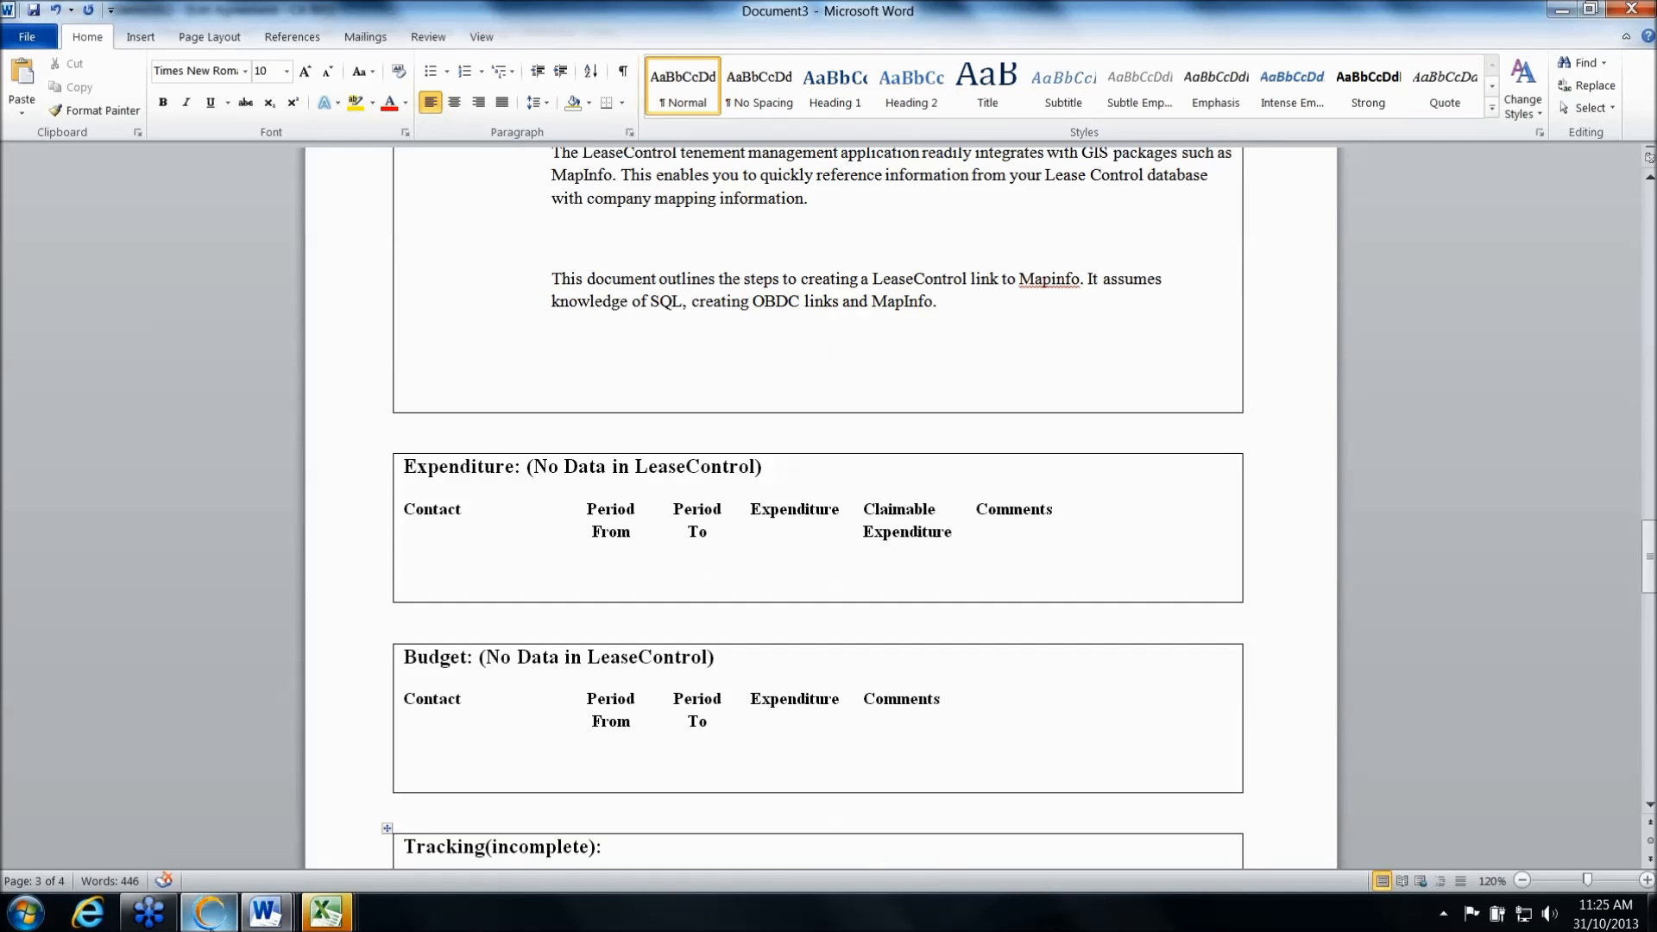
Switch back to LeaseControl, close agreement CA 001 and group the agreement list by Type
{"action": "left_click", "coordinate": [209, 912]}
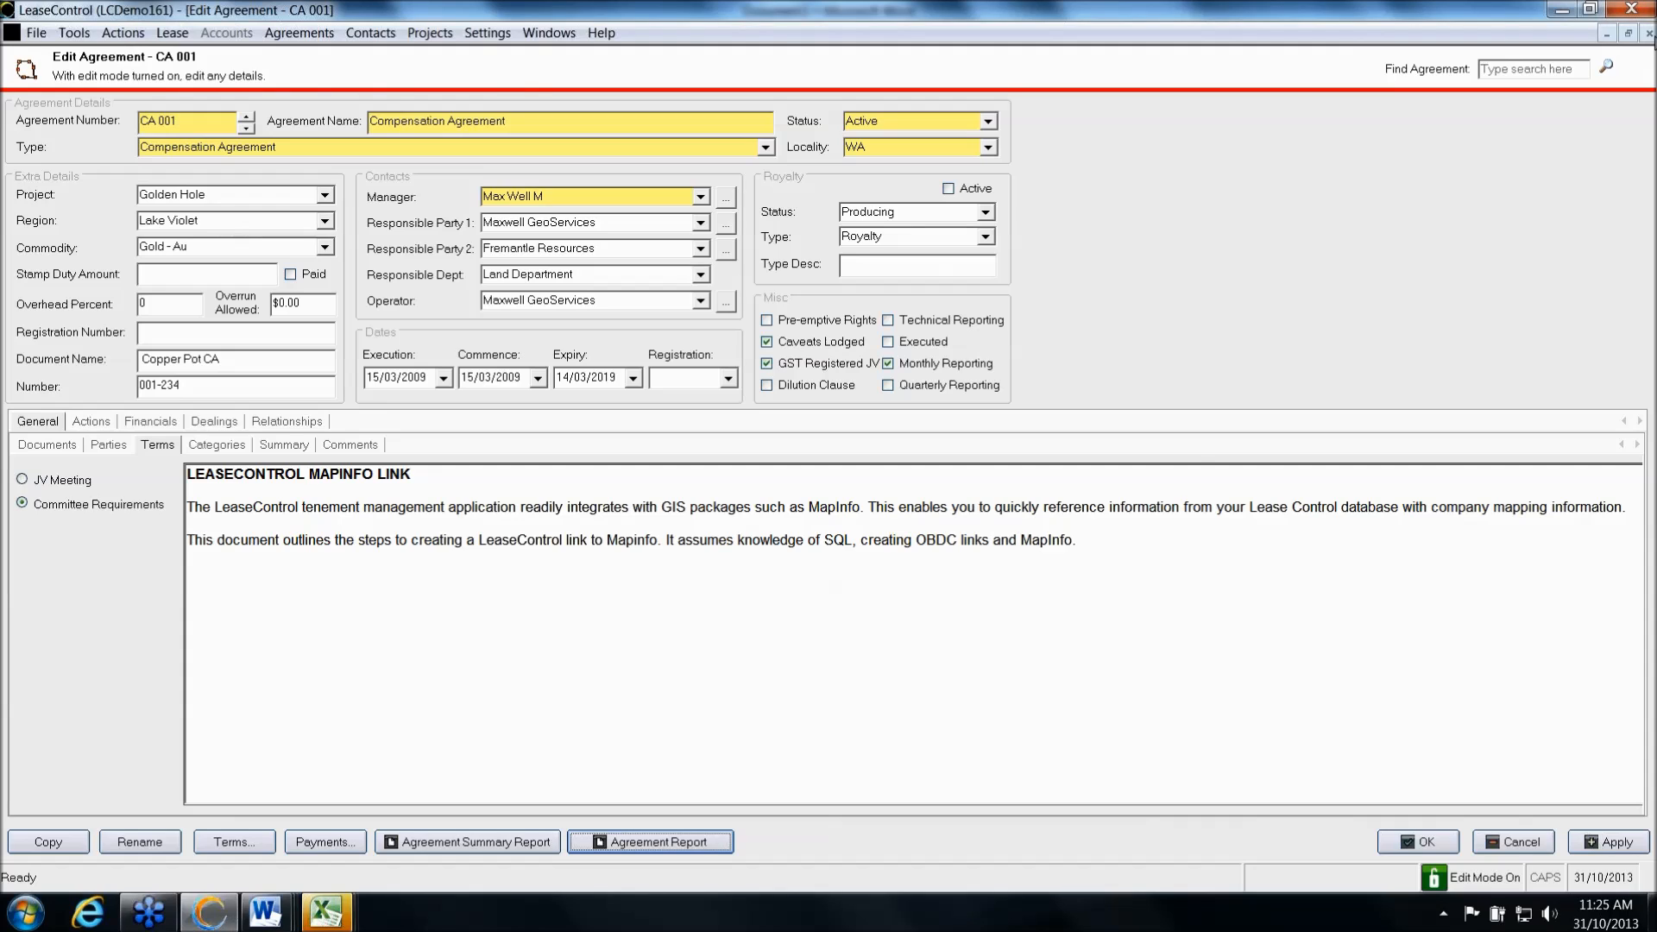
{"action": "left_click", "coordinate": [1650, 34]}
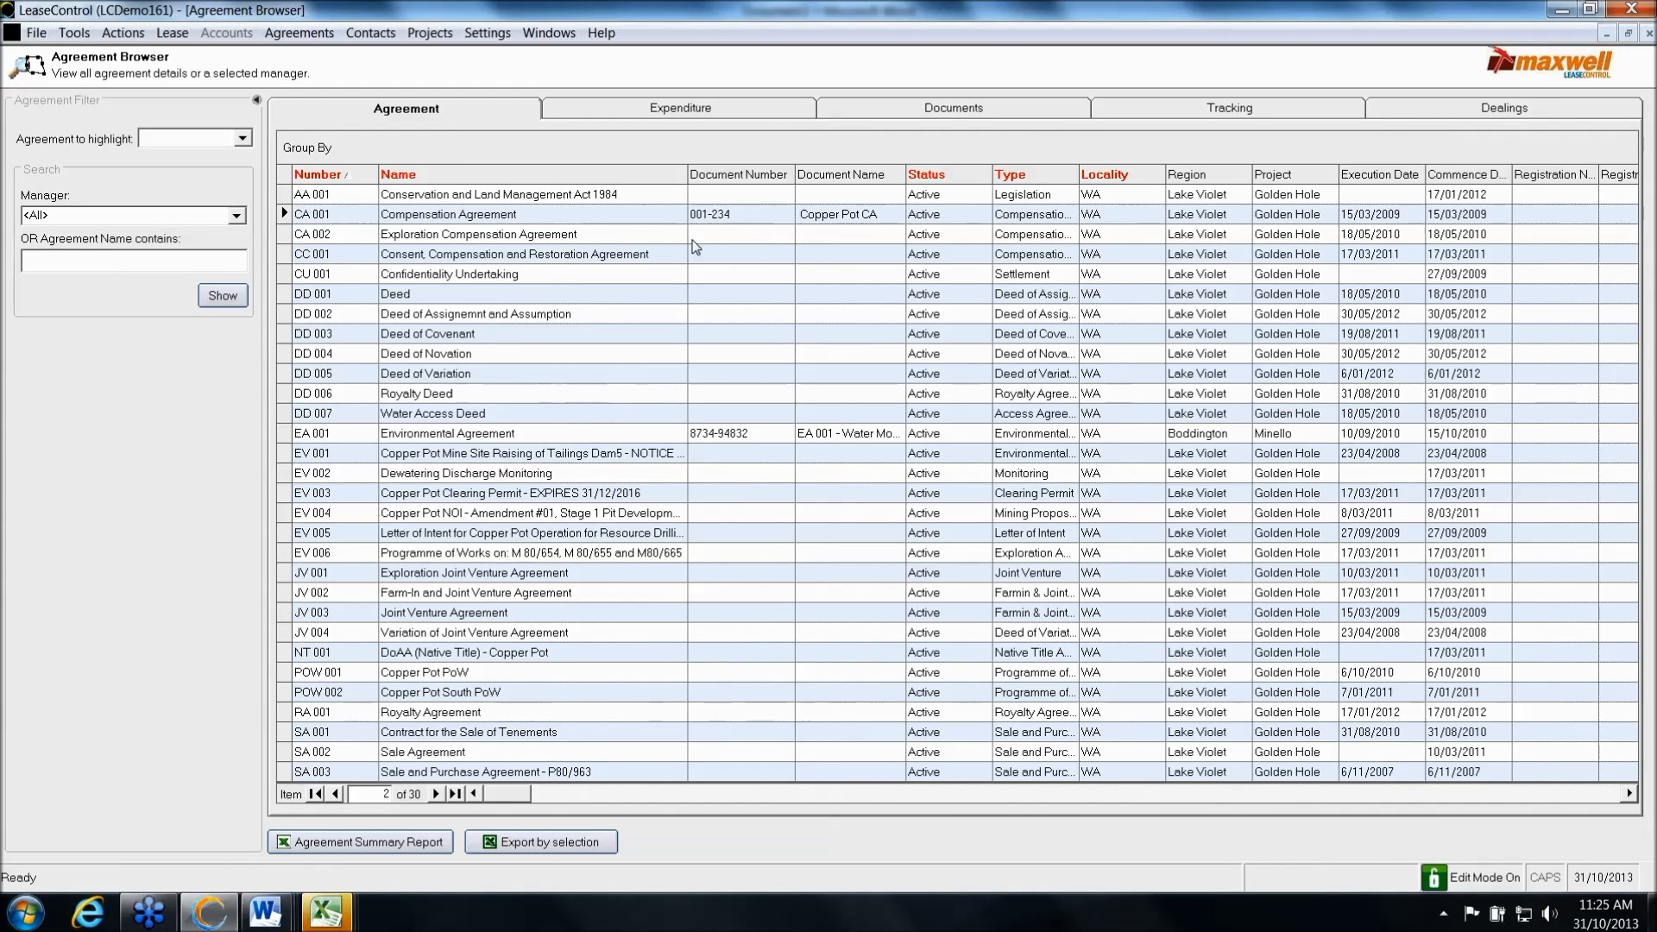
{"action": "left_click_drag", "start_coordinate": [1027, 174], "coordinate": [1001, 147]}
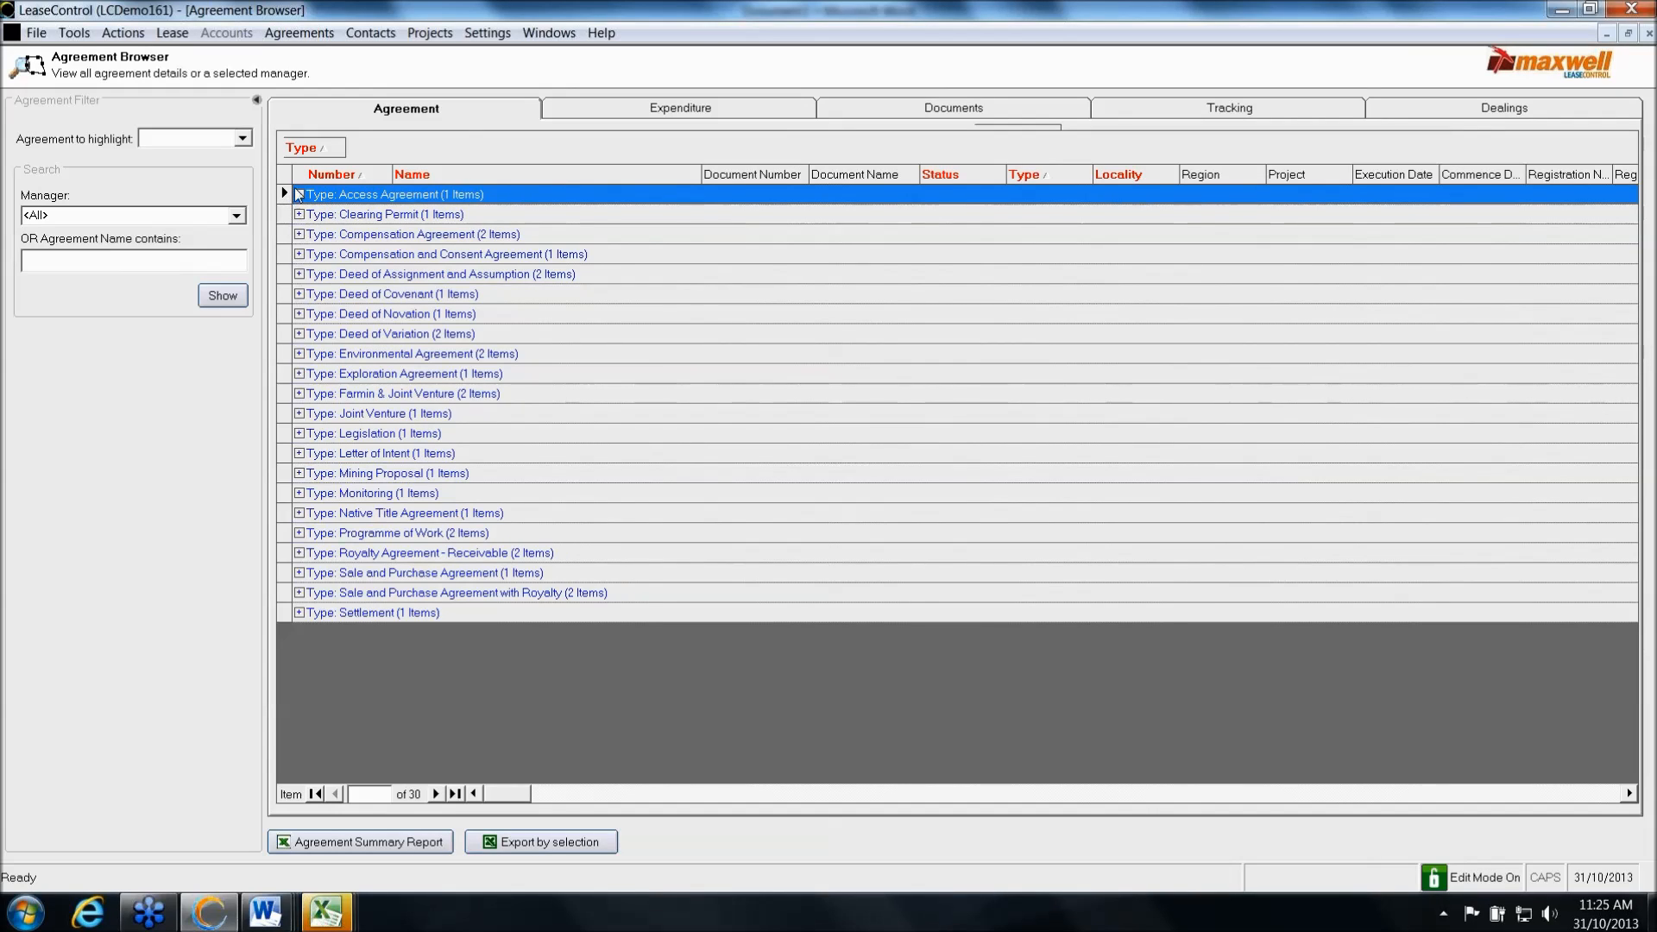
Expand the Compensation Agreement type group and export its CA 001 and CA 002 rows to Excel
{"action": "left_click", "coordinate": [299, 235]}
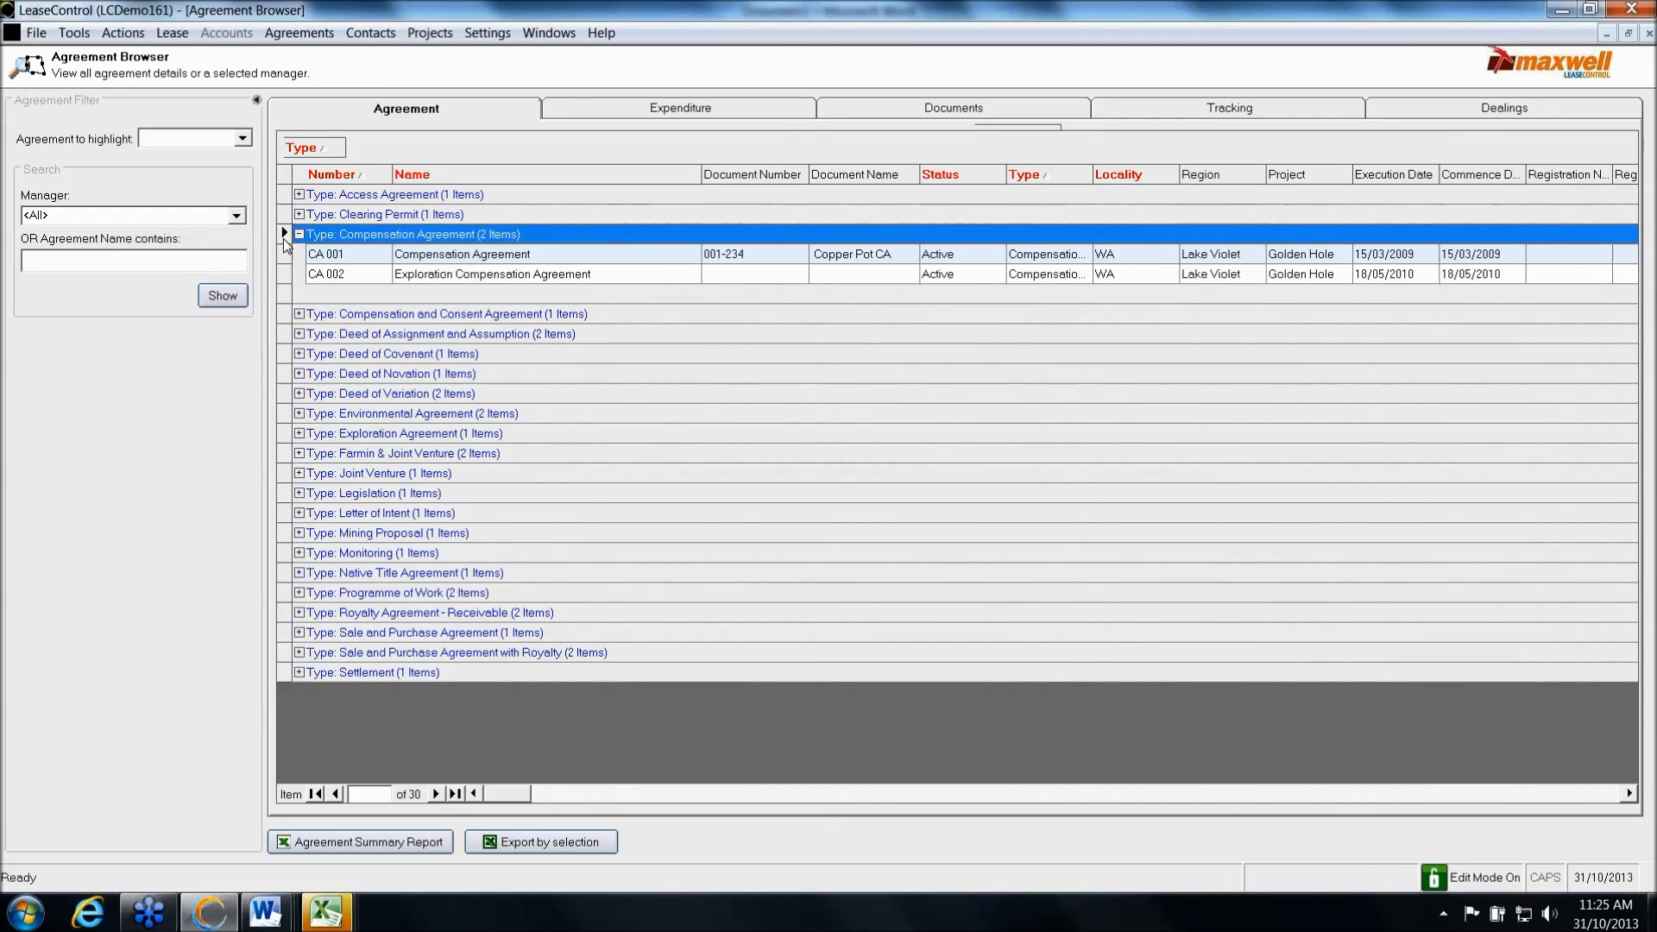
{"action": "left_click", "coordinate": [290, 273], "text": "shift"}
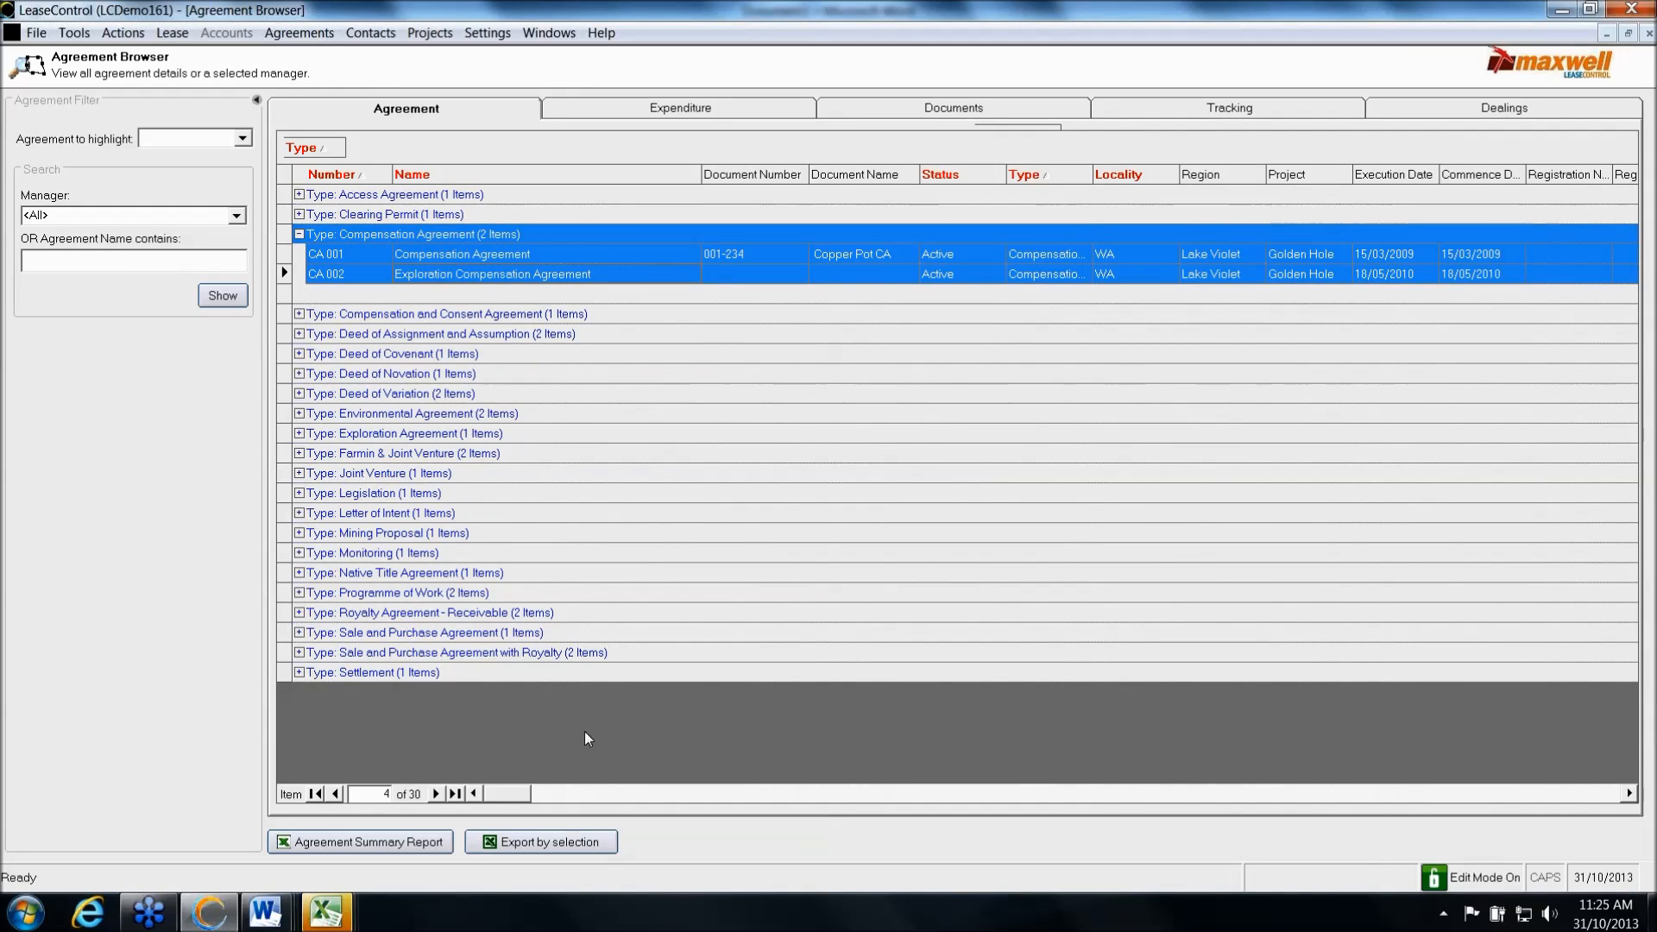
{"action": "left_click", "coordinate": [544, 841]}
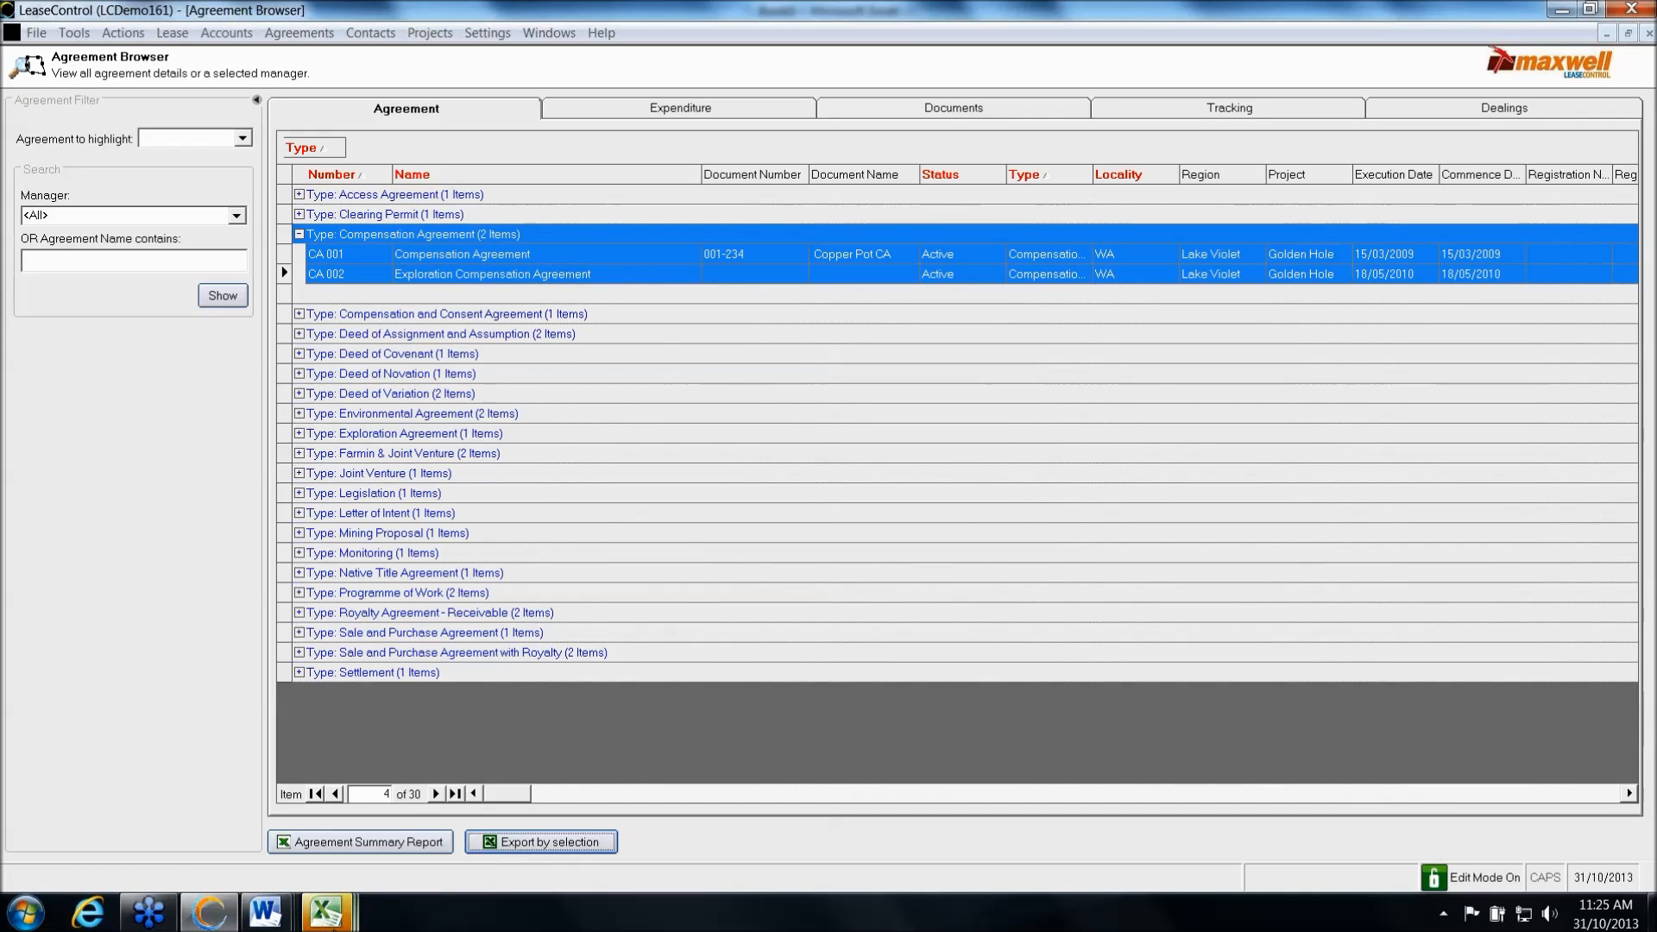
Switch to Excel and examine the columns of the newly exported compensation agreements workbook
{"action": "left_click", "coordinate": [326, 912]}
{"action": "left_click", "coordinate": [1044, 814]}
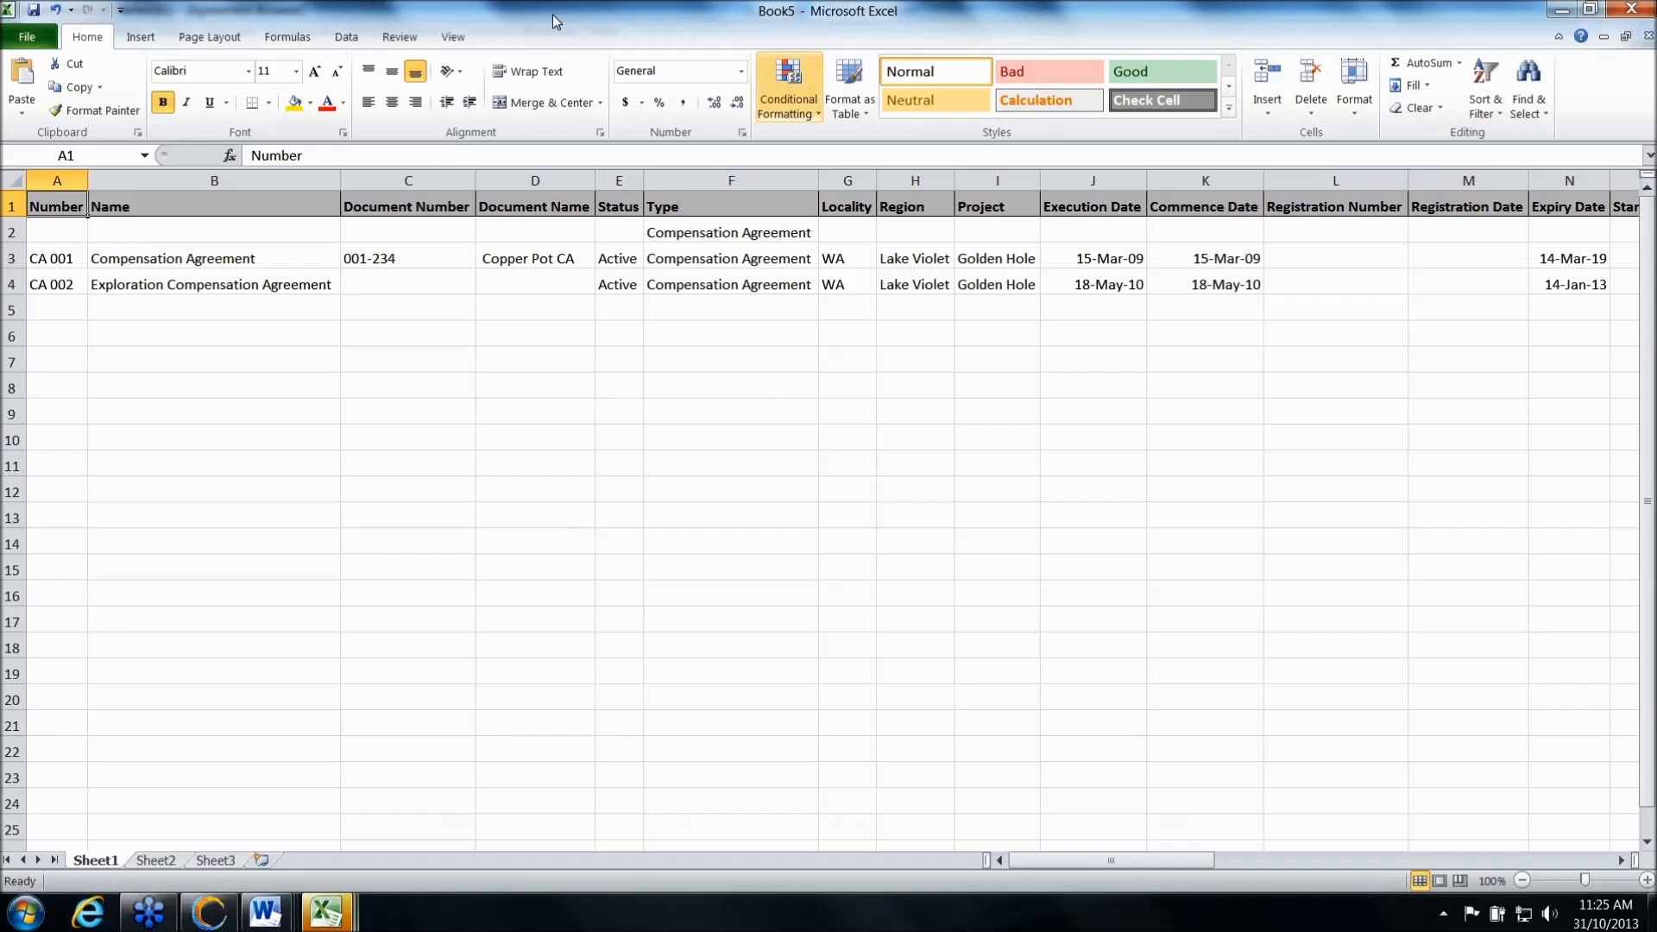
{"action": "left_click", "coordinate": [1396, 861]}
{"action": "left_click", "coordinate": [1044, 860]}
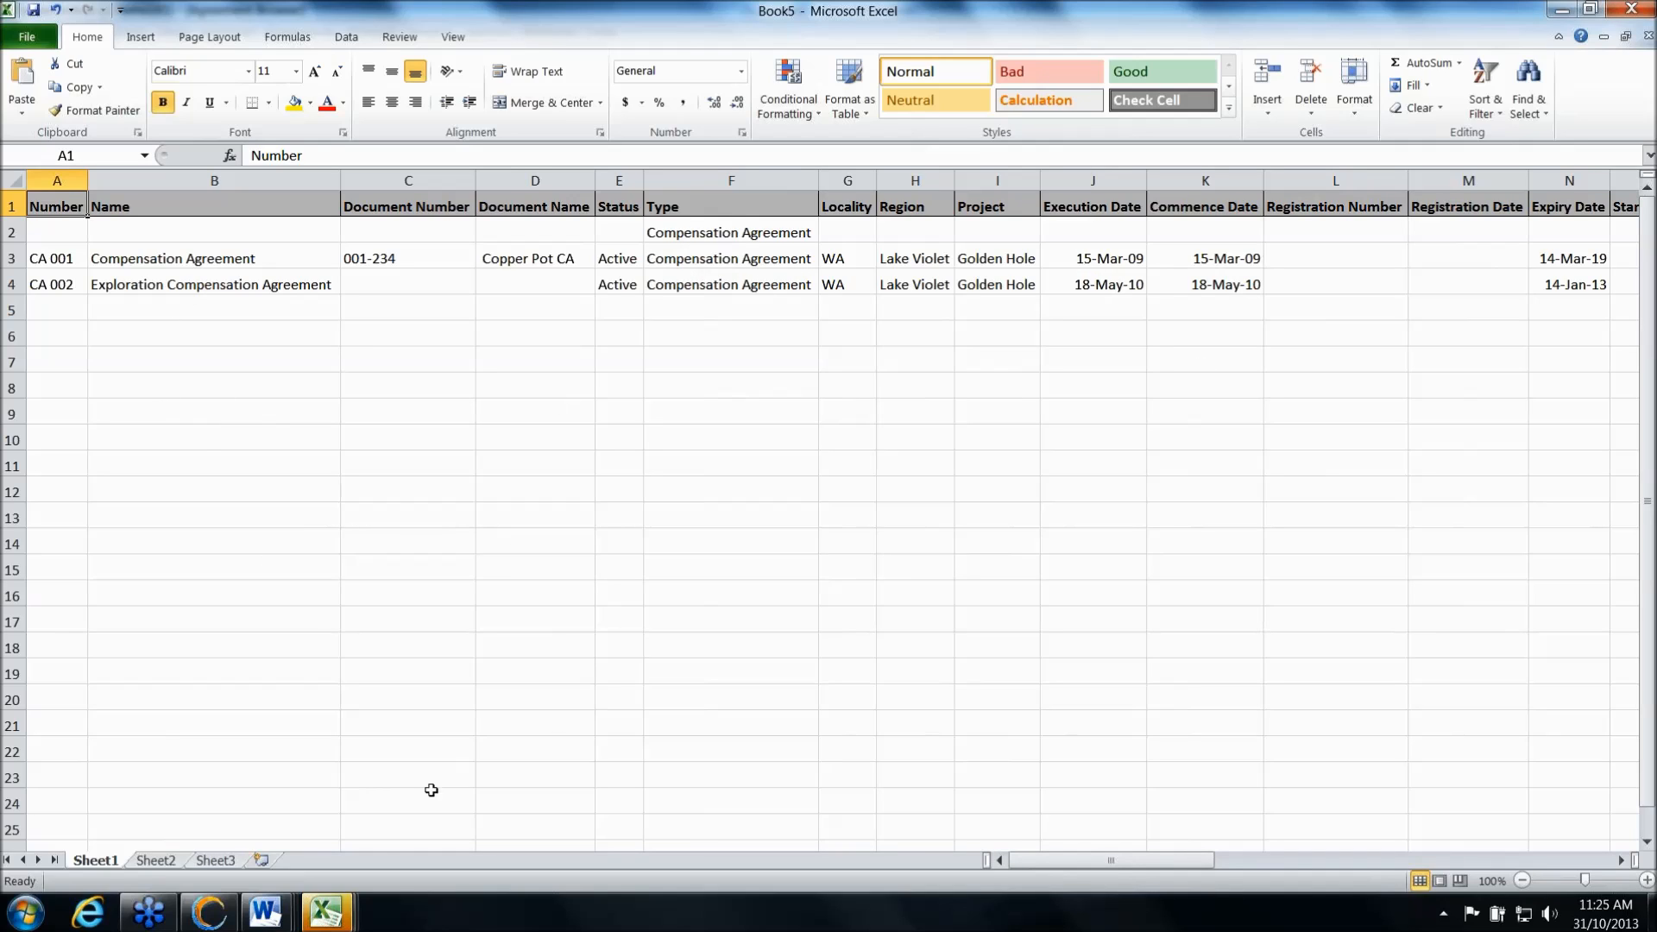
Switch back to LeaseControl, open the Query Builder and base the query on Lease
{"action": "left_click", "coordinate": [204, 915]}
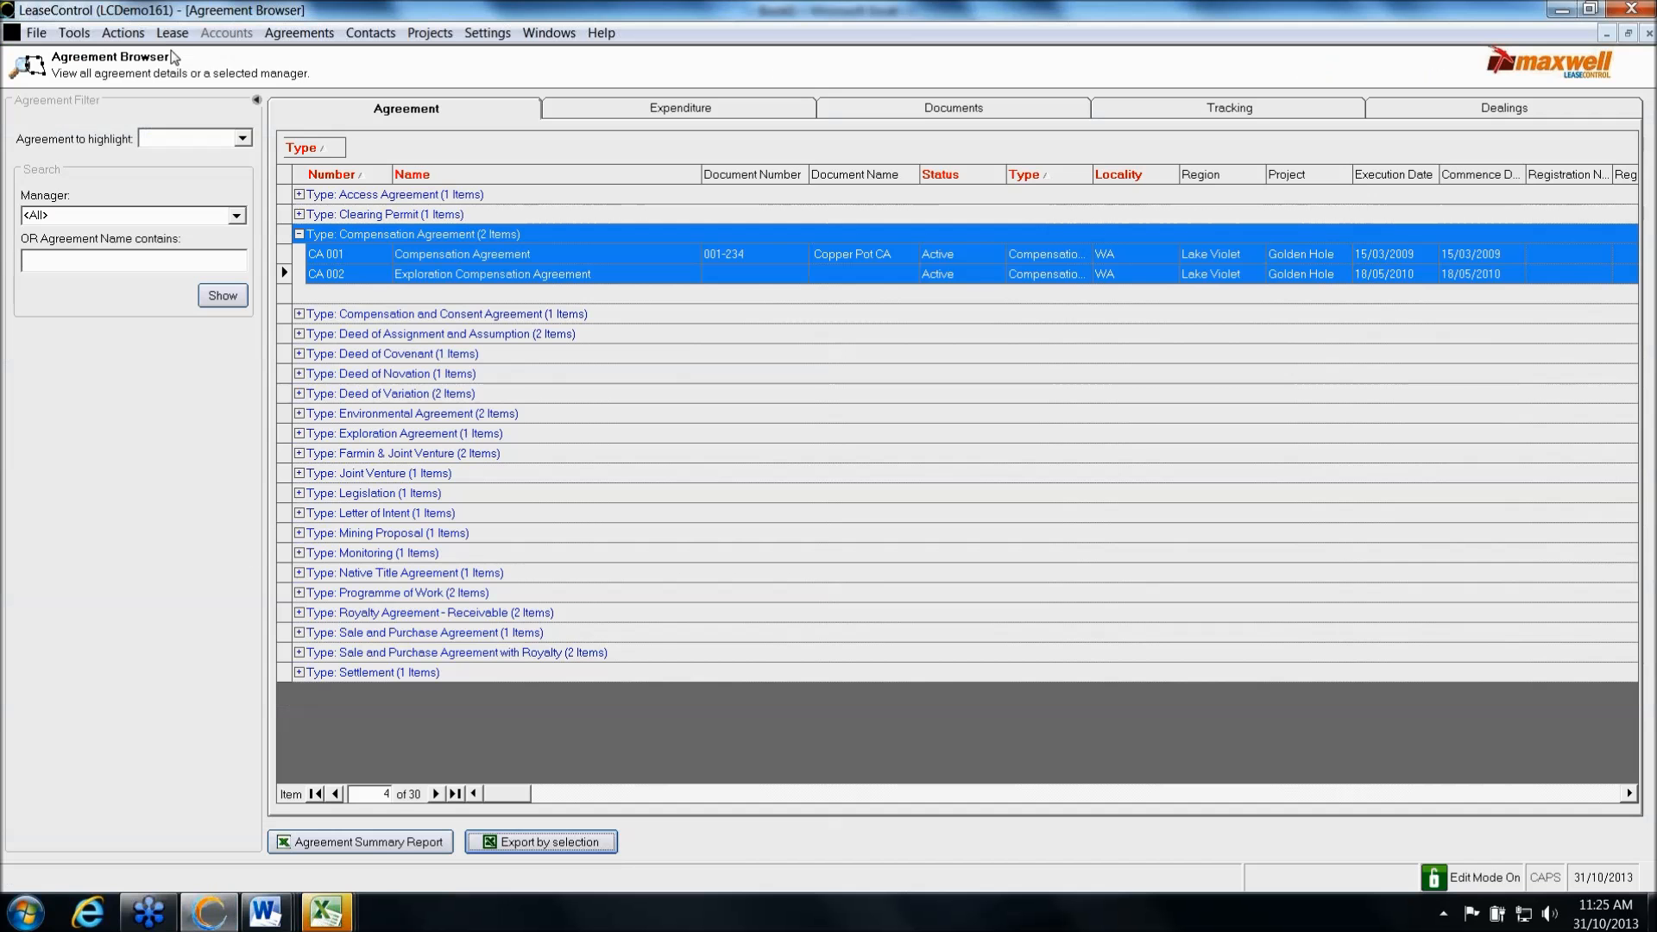
{"action": "left_click", "coordinate": [74, 32]}
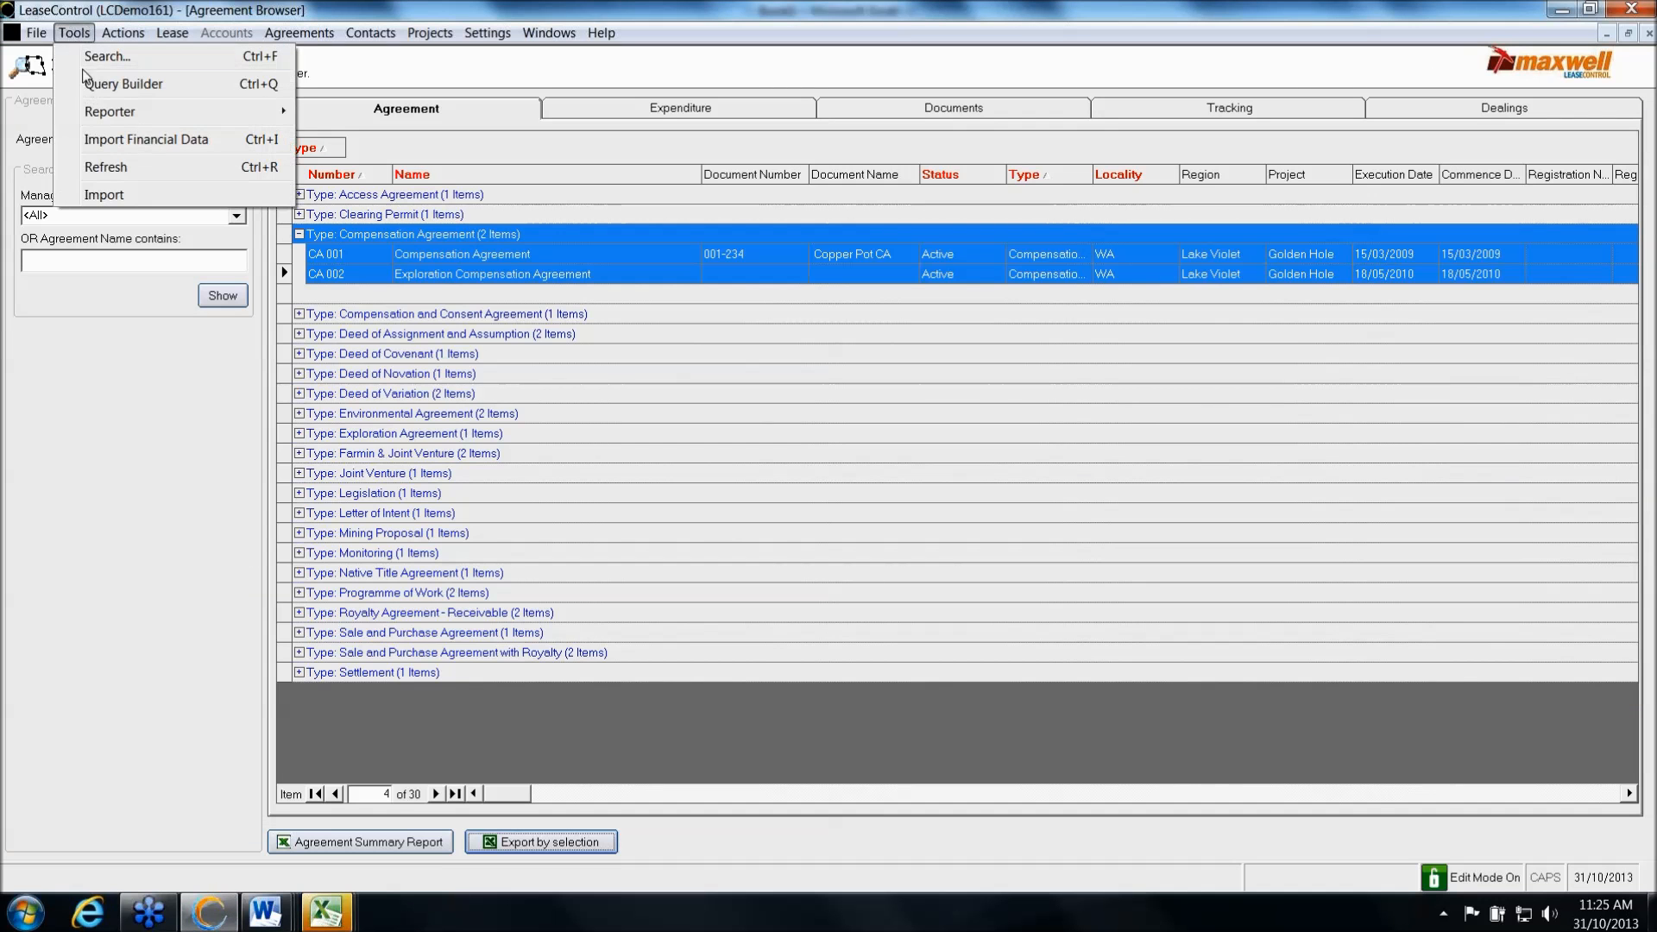
{"action": "left_click", "coordinate": [86, 83]}
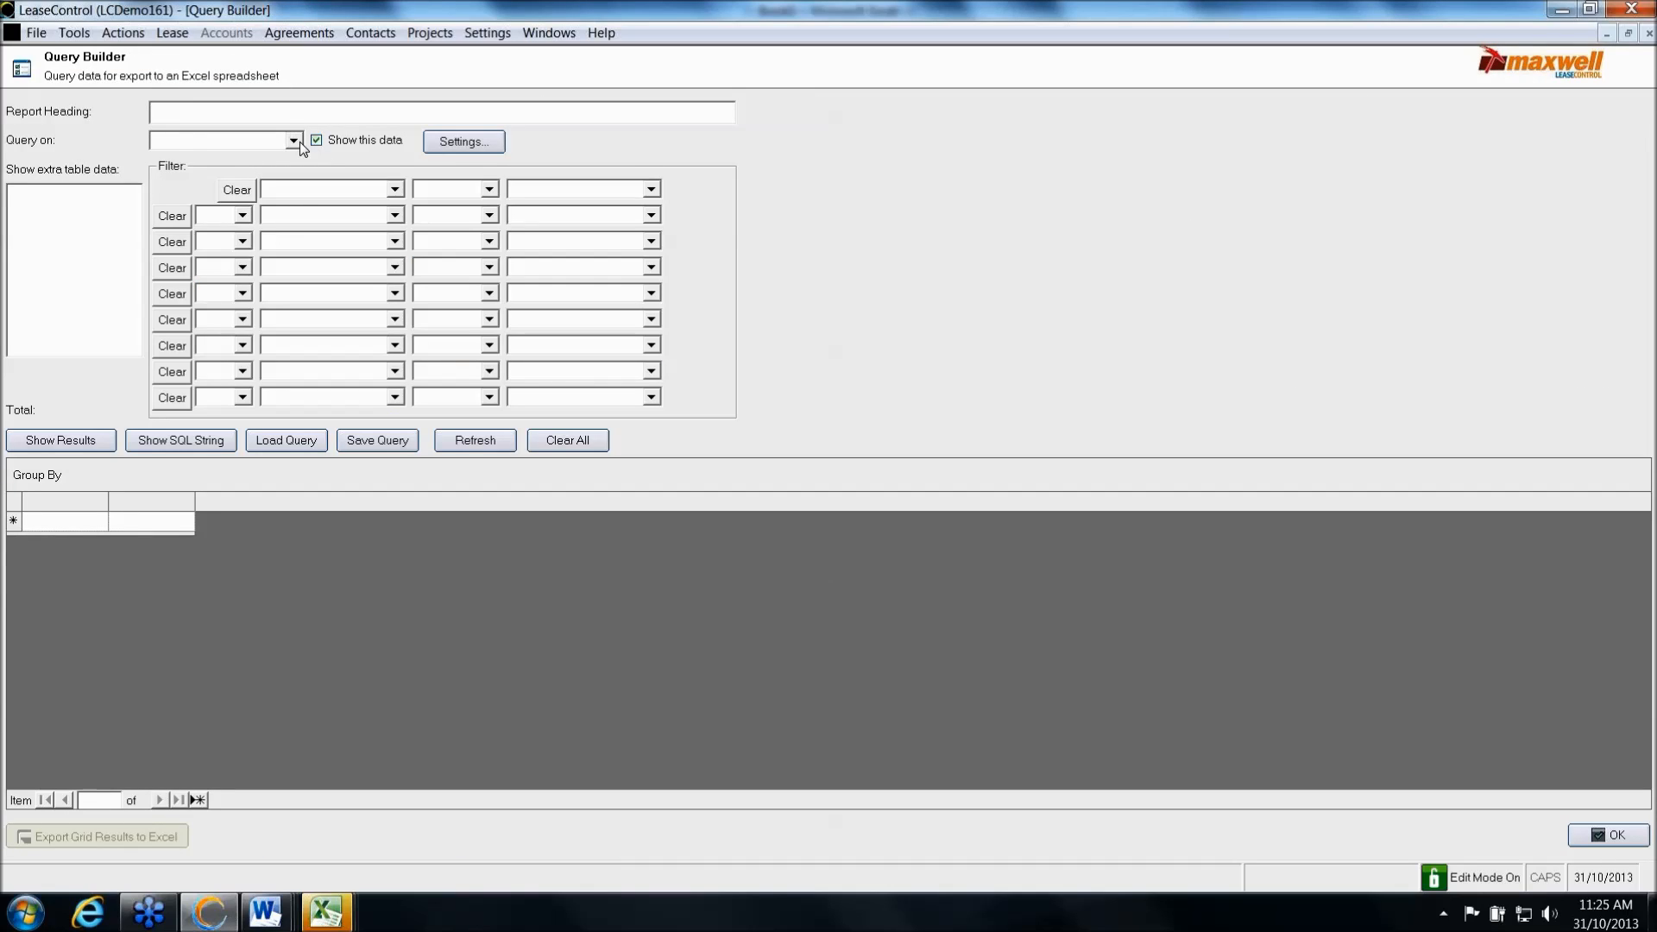
{"action": "left_click", "coordinate": [294, 140]}
{"action": "left_click", "coordinate": [259, 157]}
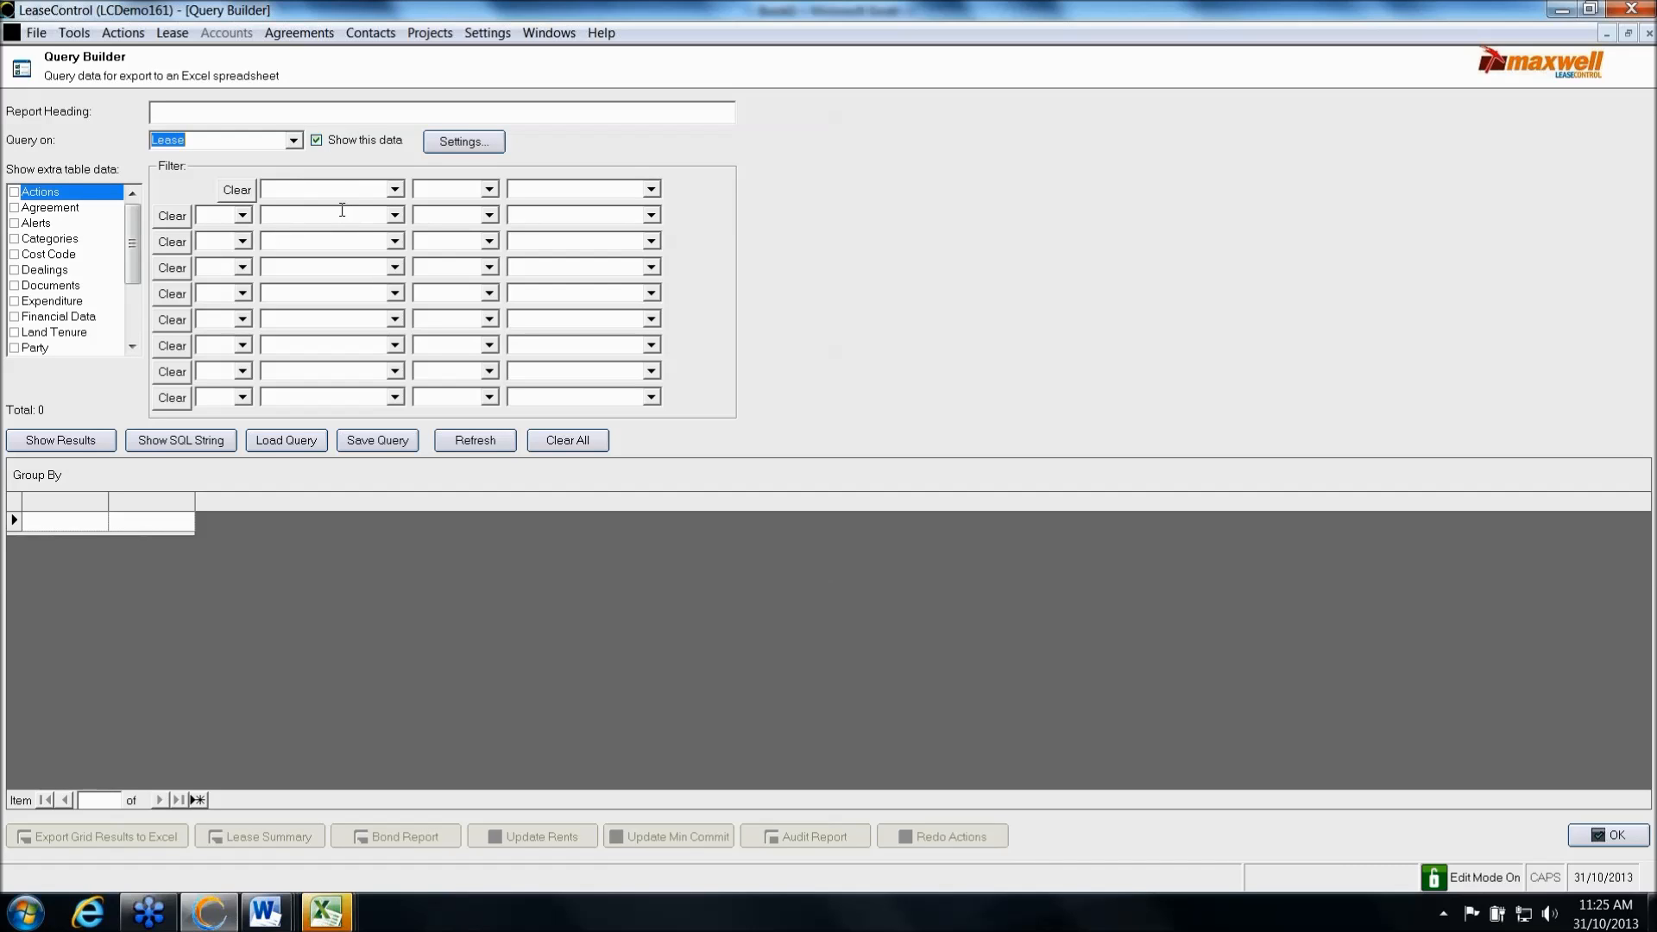
Set the first filter condition to Locality = WA
{"action": "left_click", "coordinate": [395, 192]}
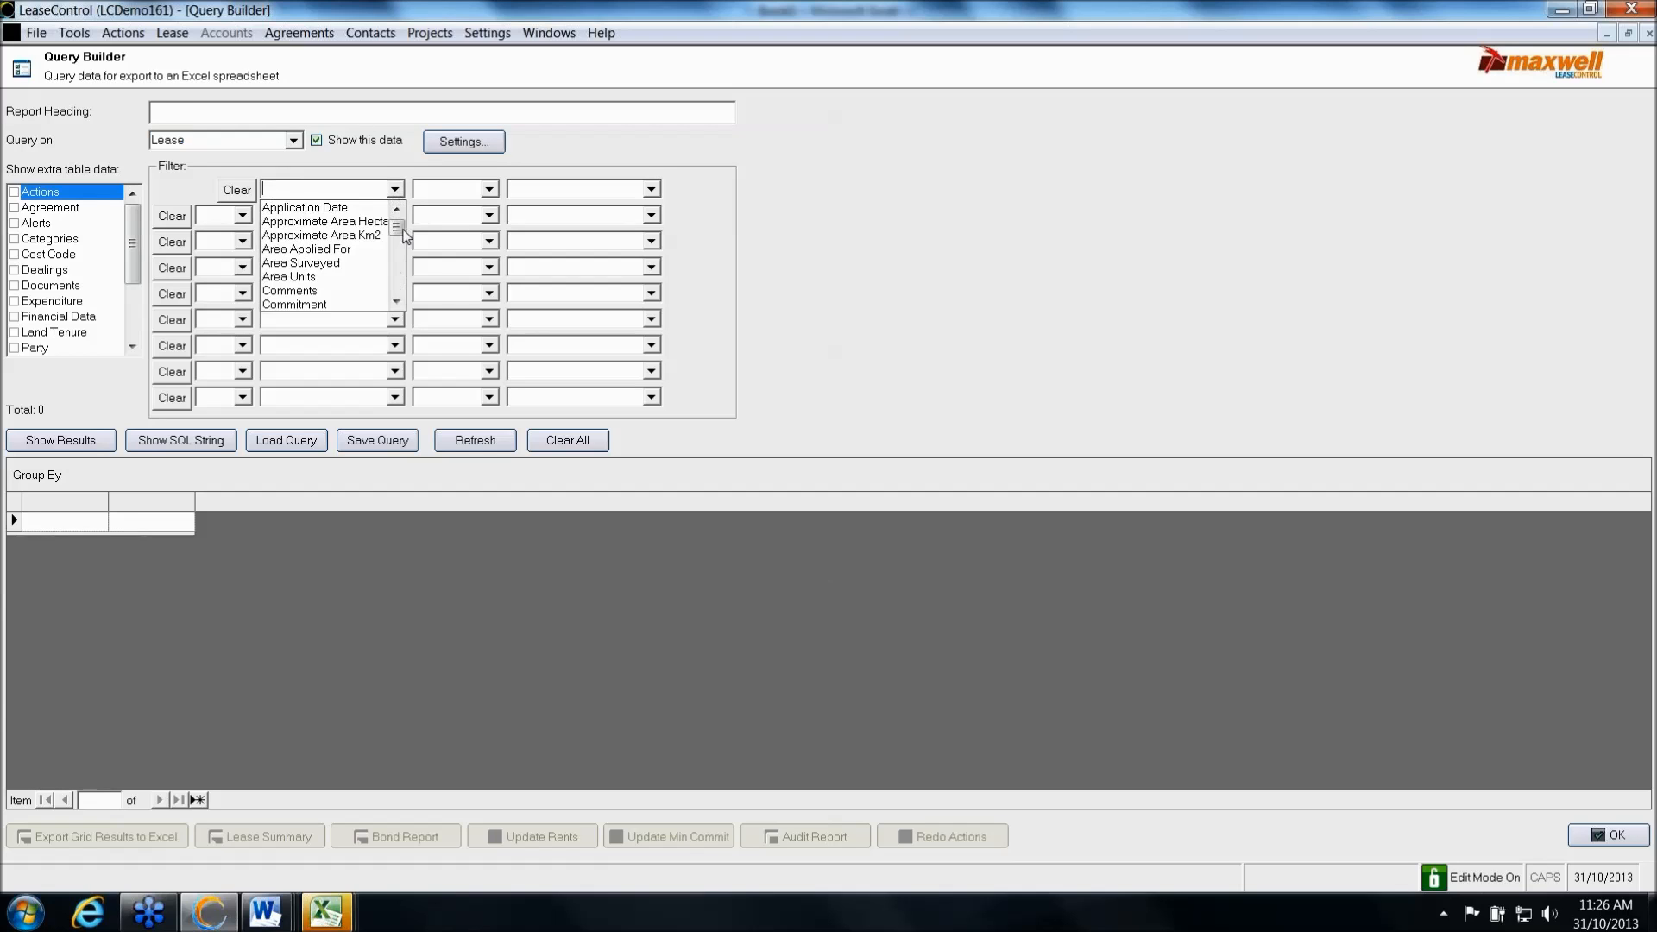
{"action": "left_click", "coordinate": [394, 291]}
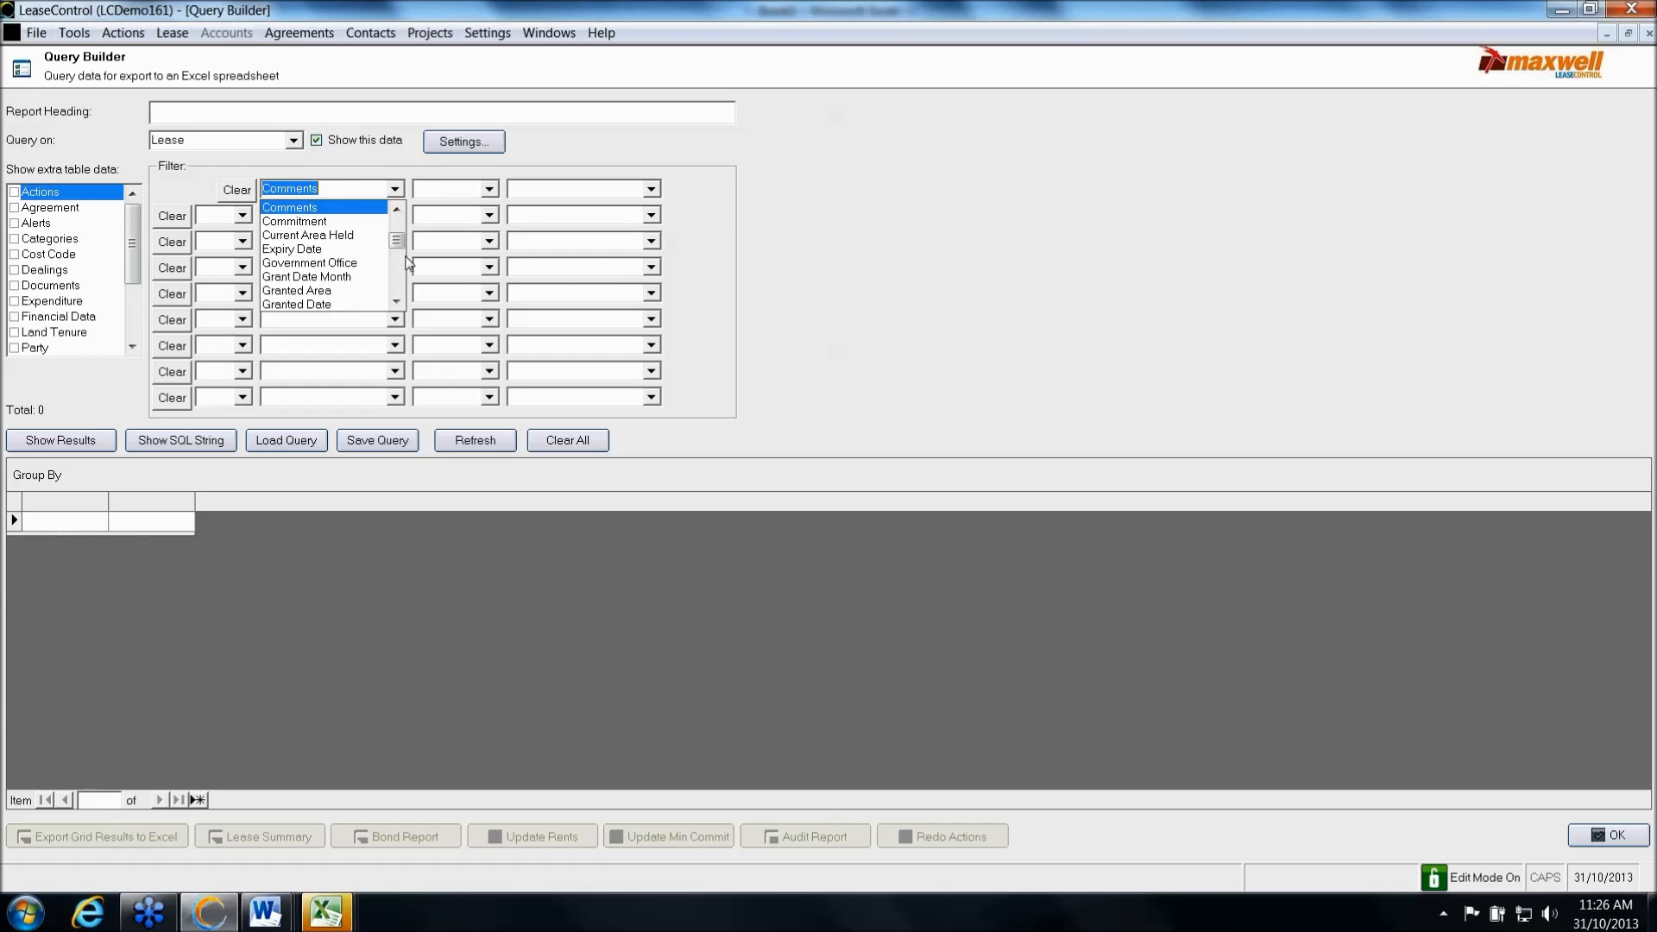
{"action": "scroll", "coordinate": [388, 293], "scroll_direction": "down", "scroll_amount": 2}
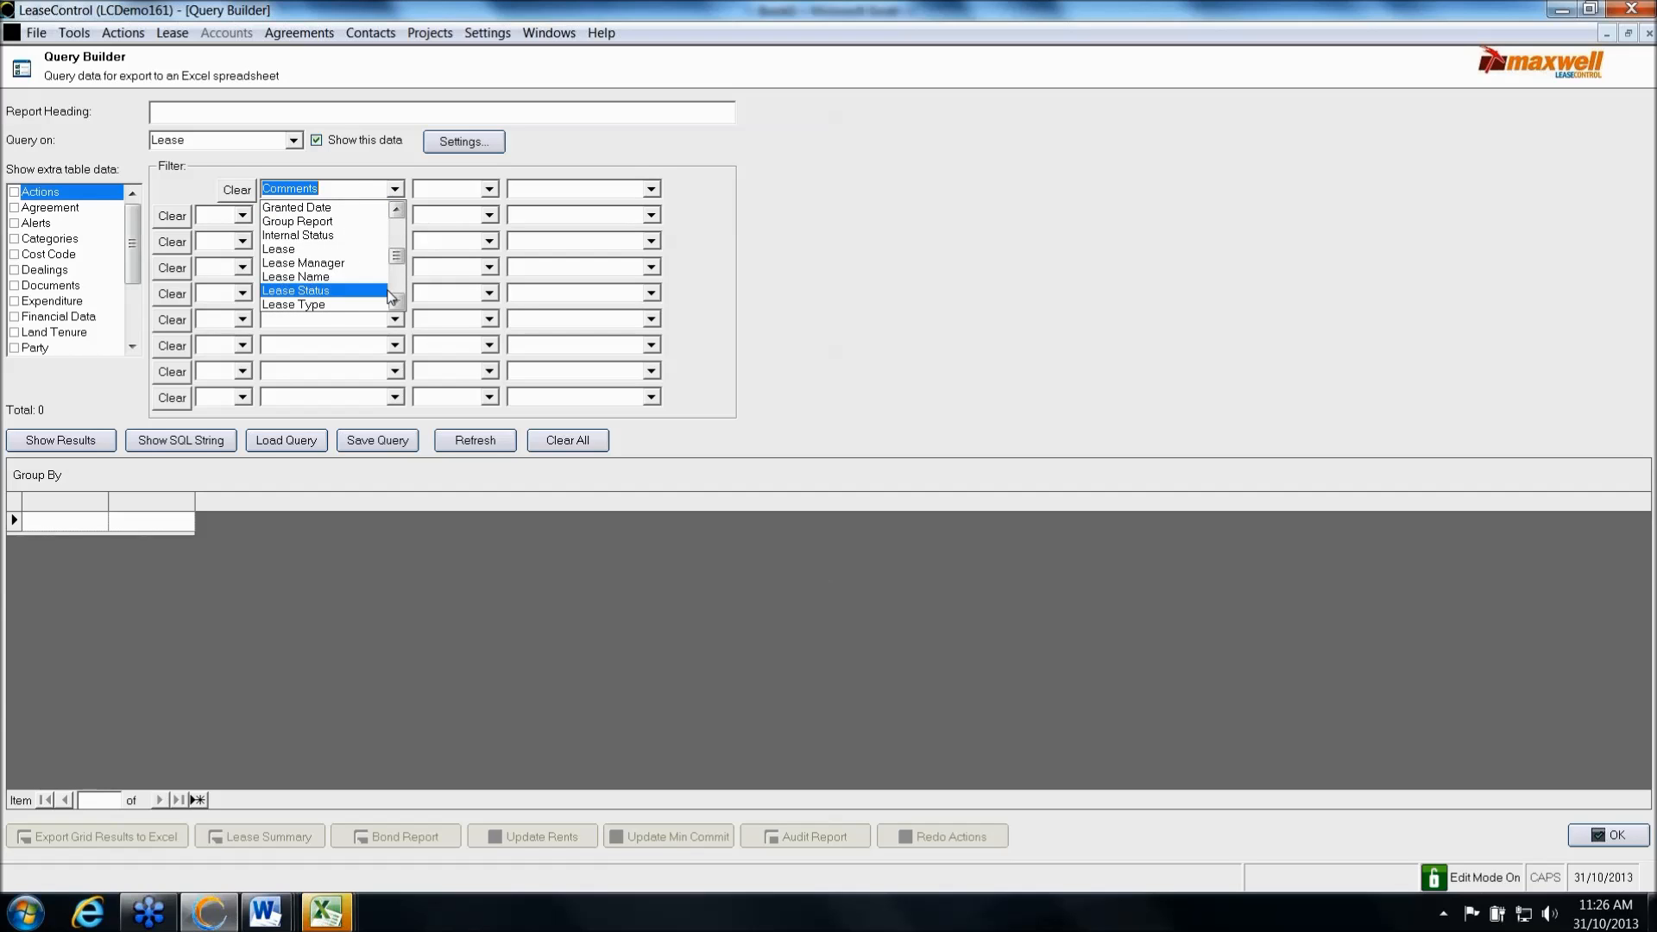
{"action": "scroll", "coordinate": [396, 306], "scroll_direction": "down", "scroll_amount": 2}
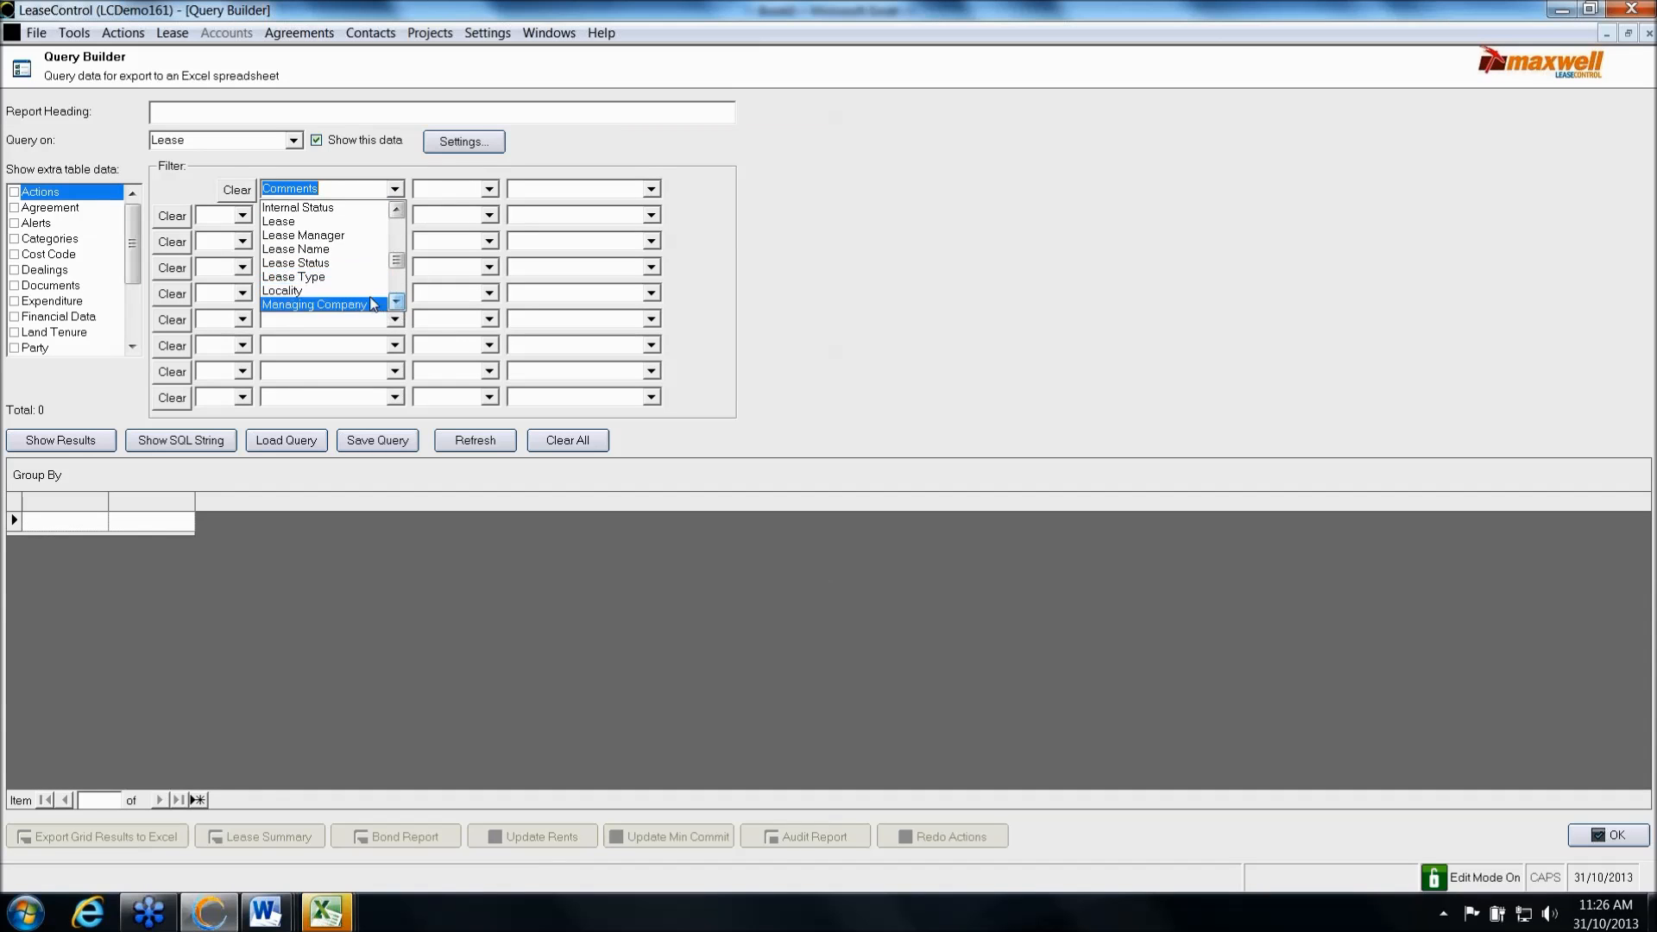
{"action": "left_click", "coordinate": [356, 290]}
{"action": "left_click", "coordinate": [489, 190]}
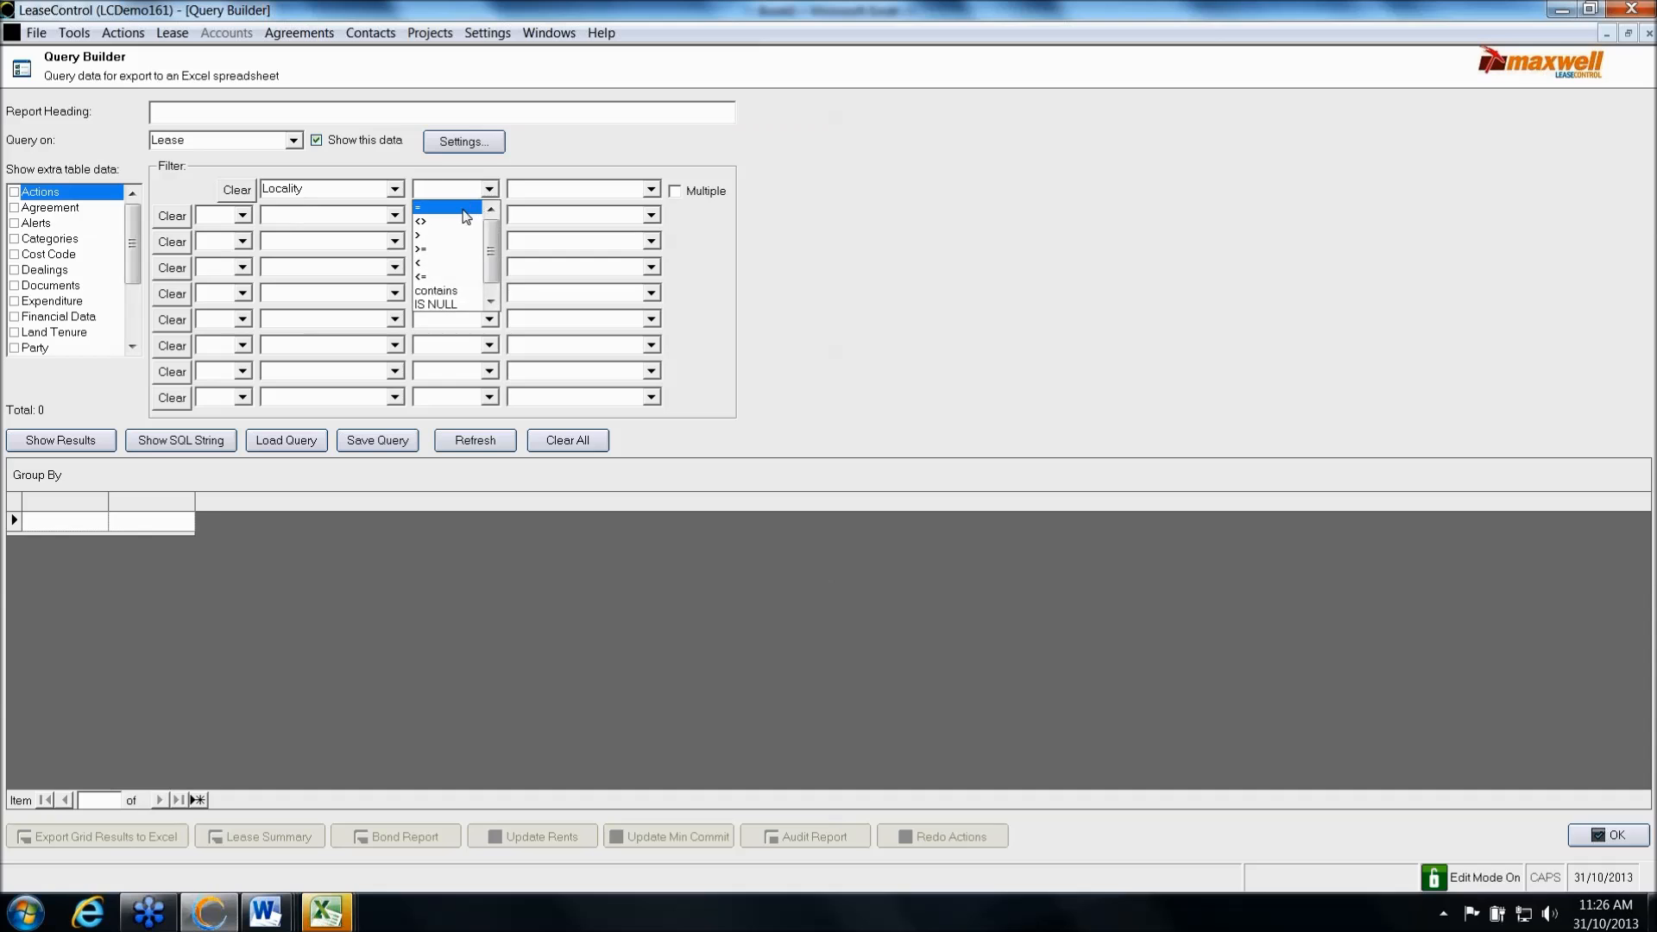
{"action": "left_click", "coordinate": [436, 205]}
{"action": "left_click", "coordinate": [655, 189]}
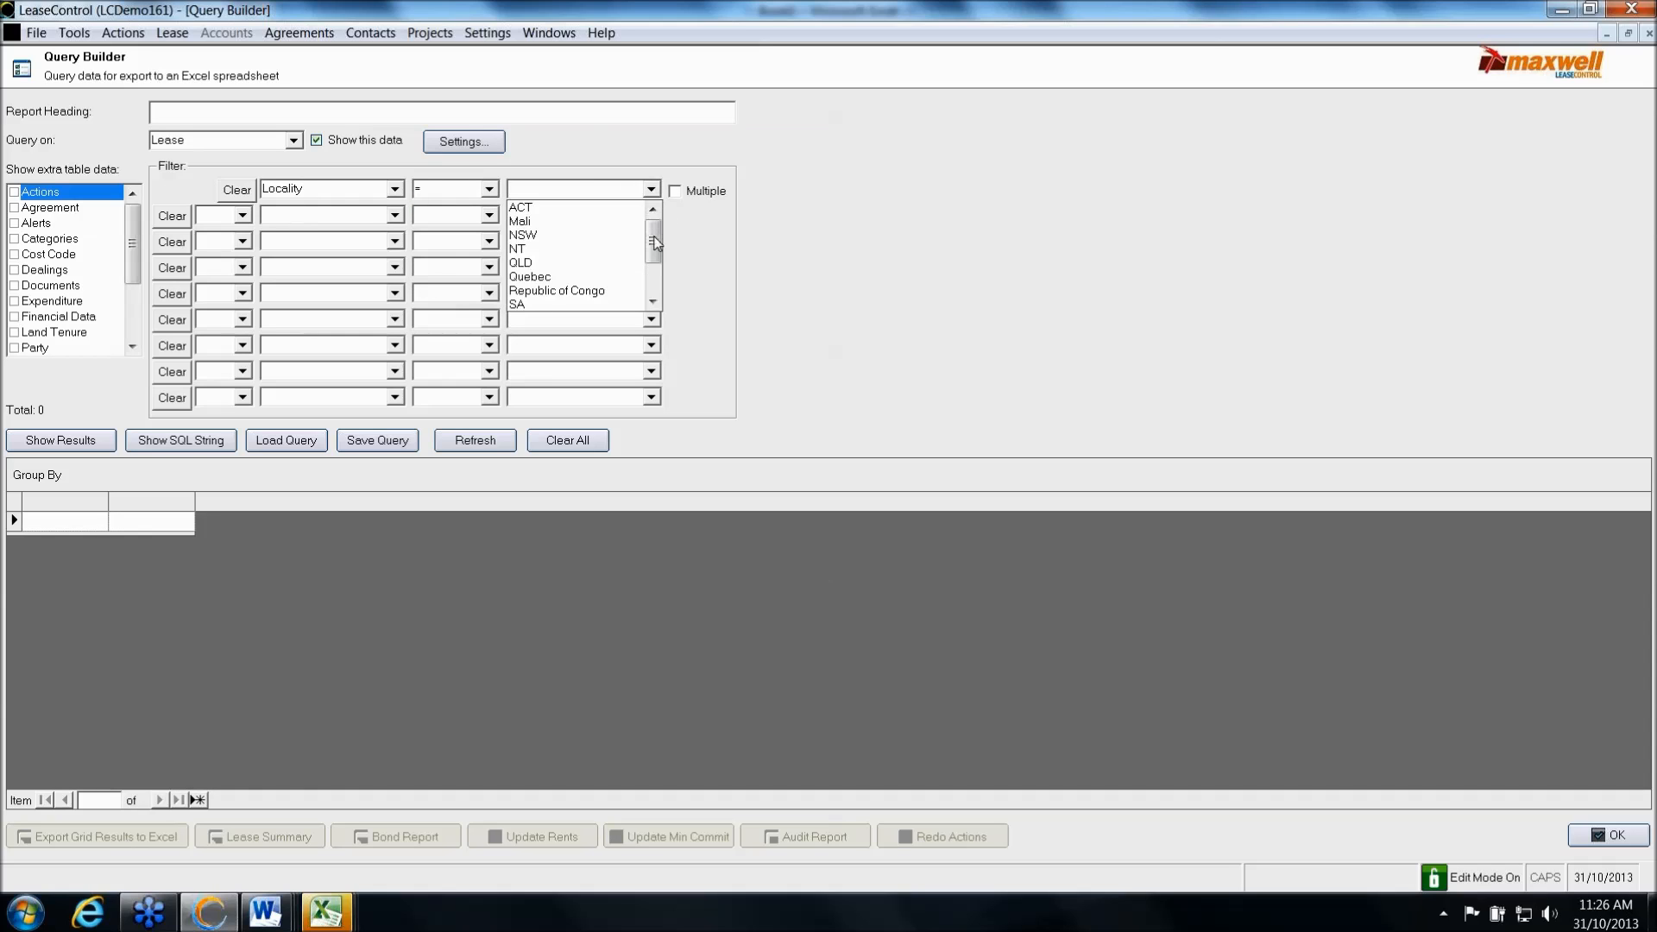
{"action": "scroll", "coordinate": [606, 302], "scroll_direction": "down", "scroll_amount": 2}
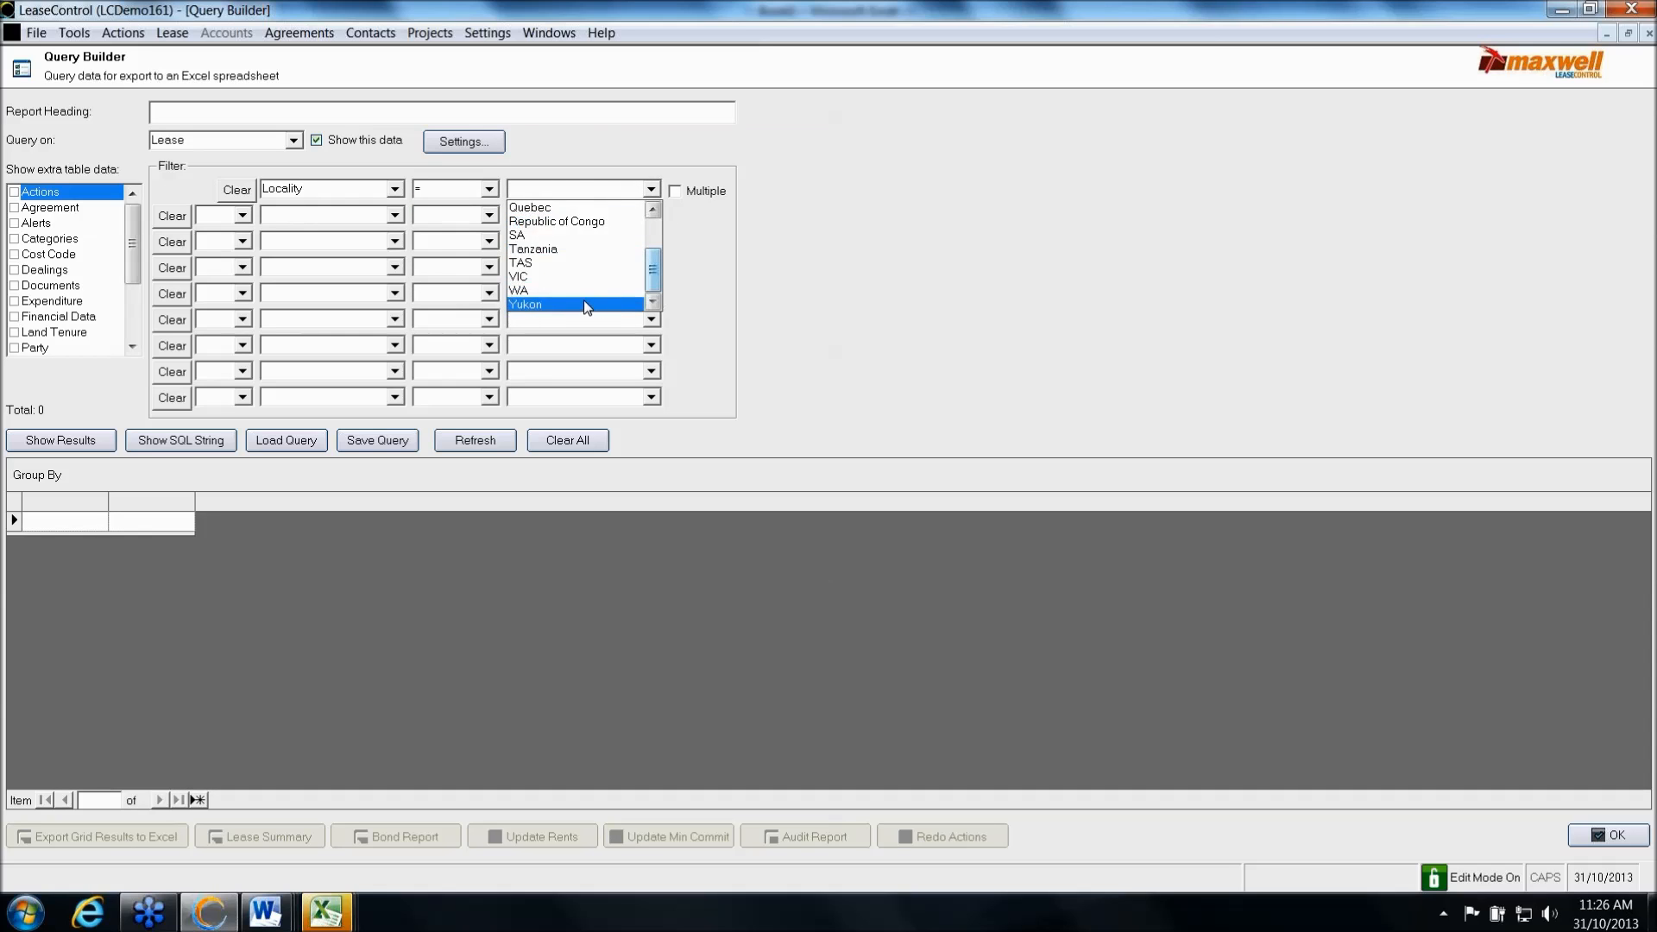
{"action": "left_click", "coordinate": [557, 290]}
Add a second filter condition, And Lease Status = Granted
{"action": "left_click", "coordinate": [243, 216]}
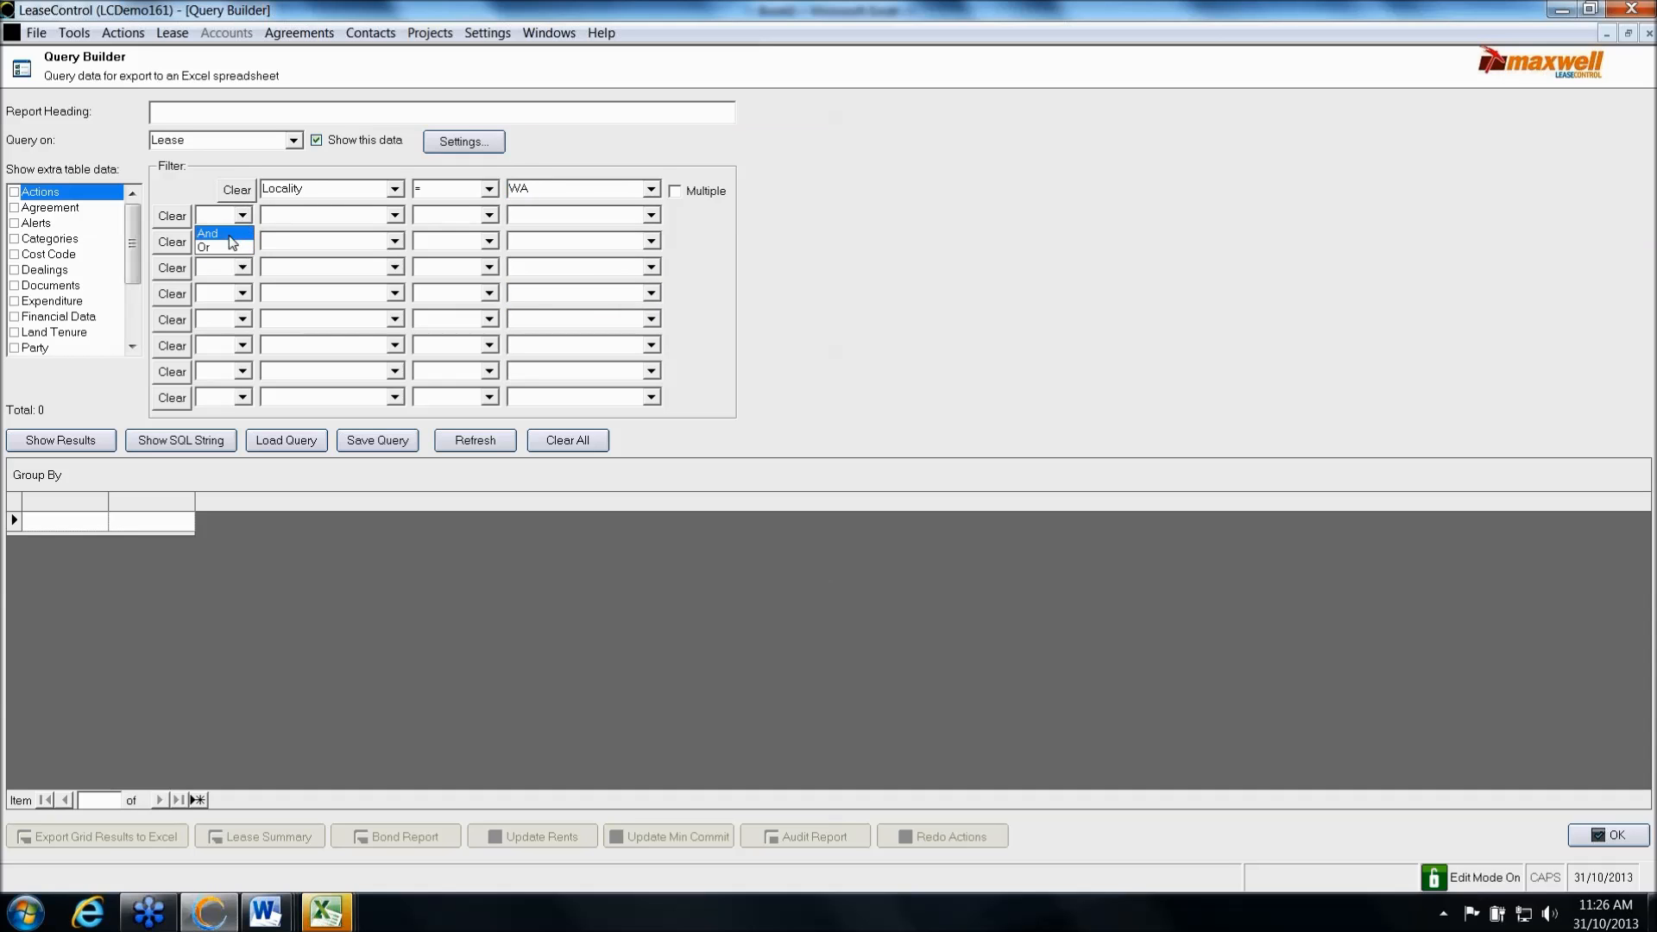
{"action": "left_click", "coordinate": [222, 232]}
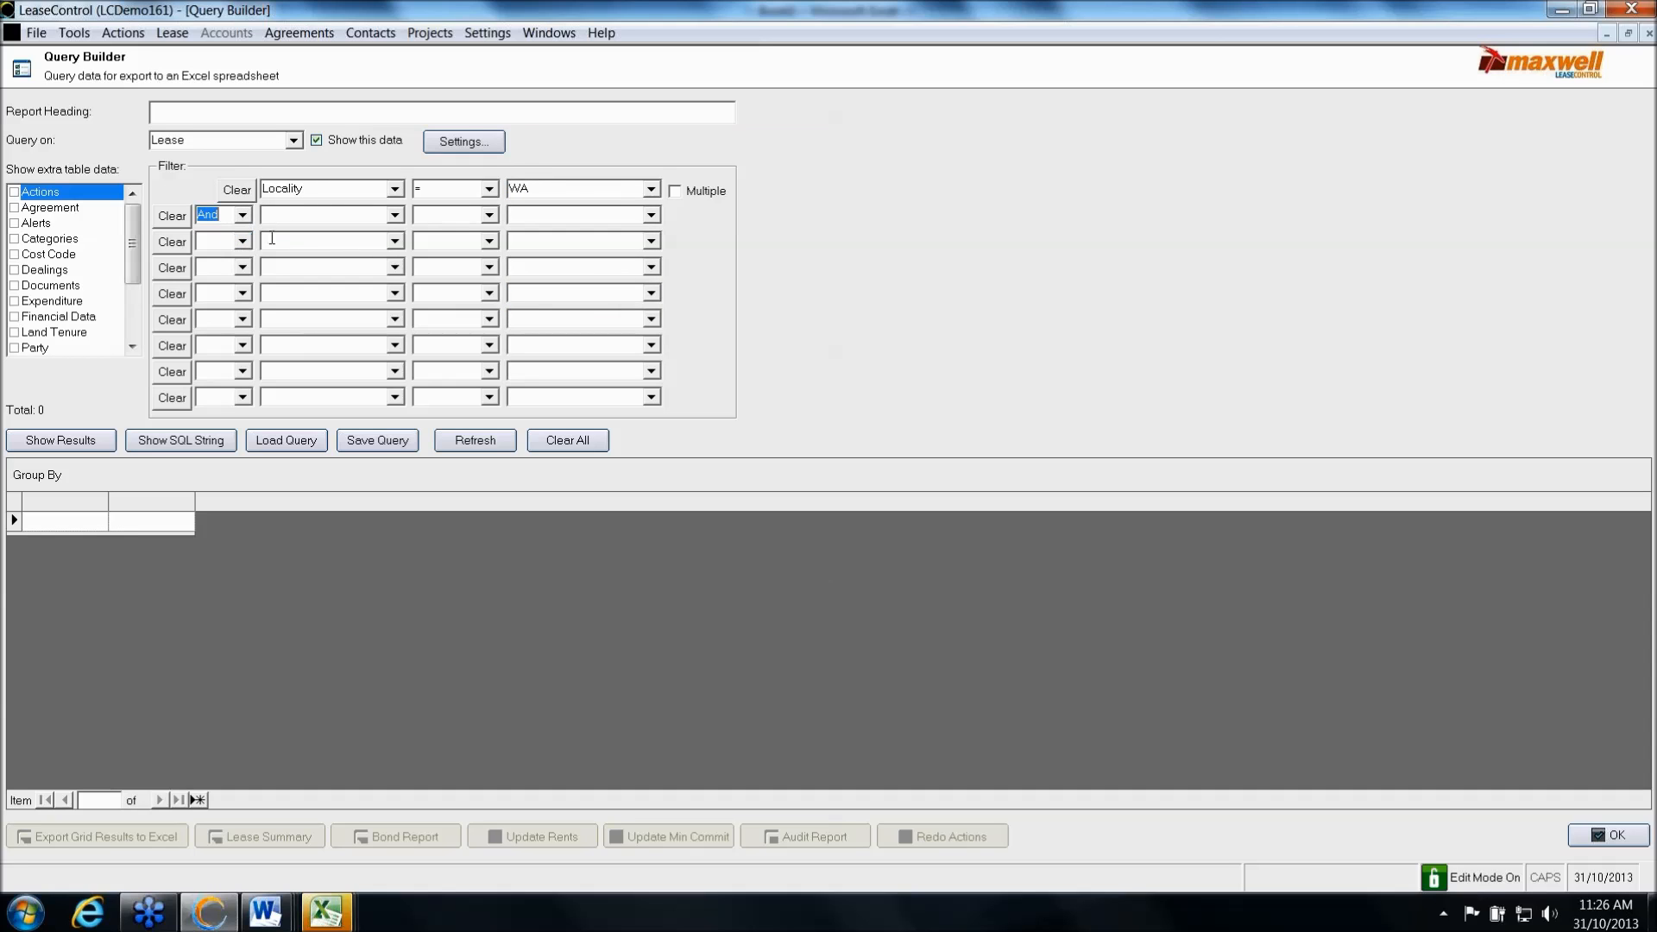
{"action": "left_click", "coordinate": [394, 215]}
{"action": "scroll", "coordinate": [398, 321], "scroll_direction": "down", "scroll_amount": 5}
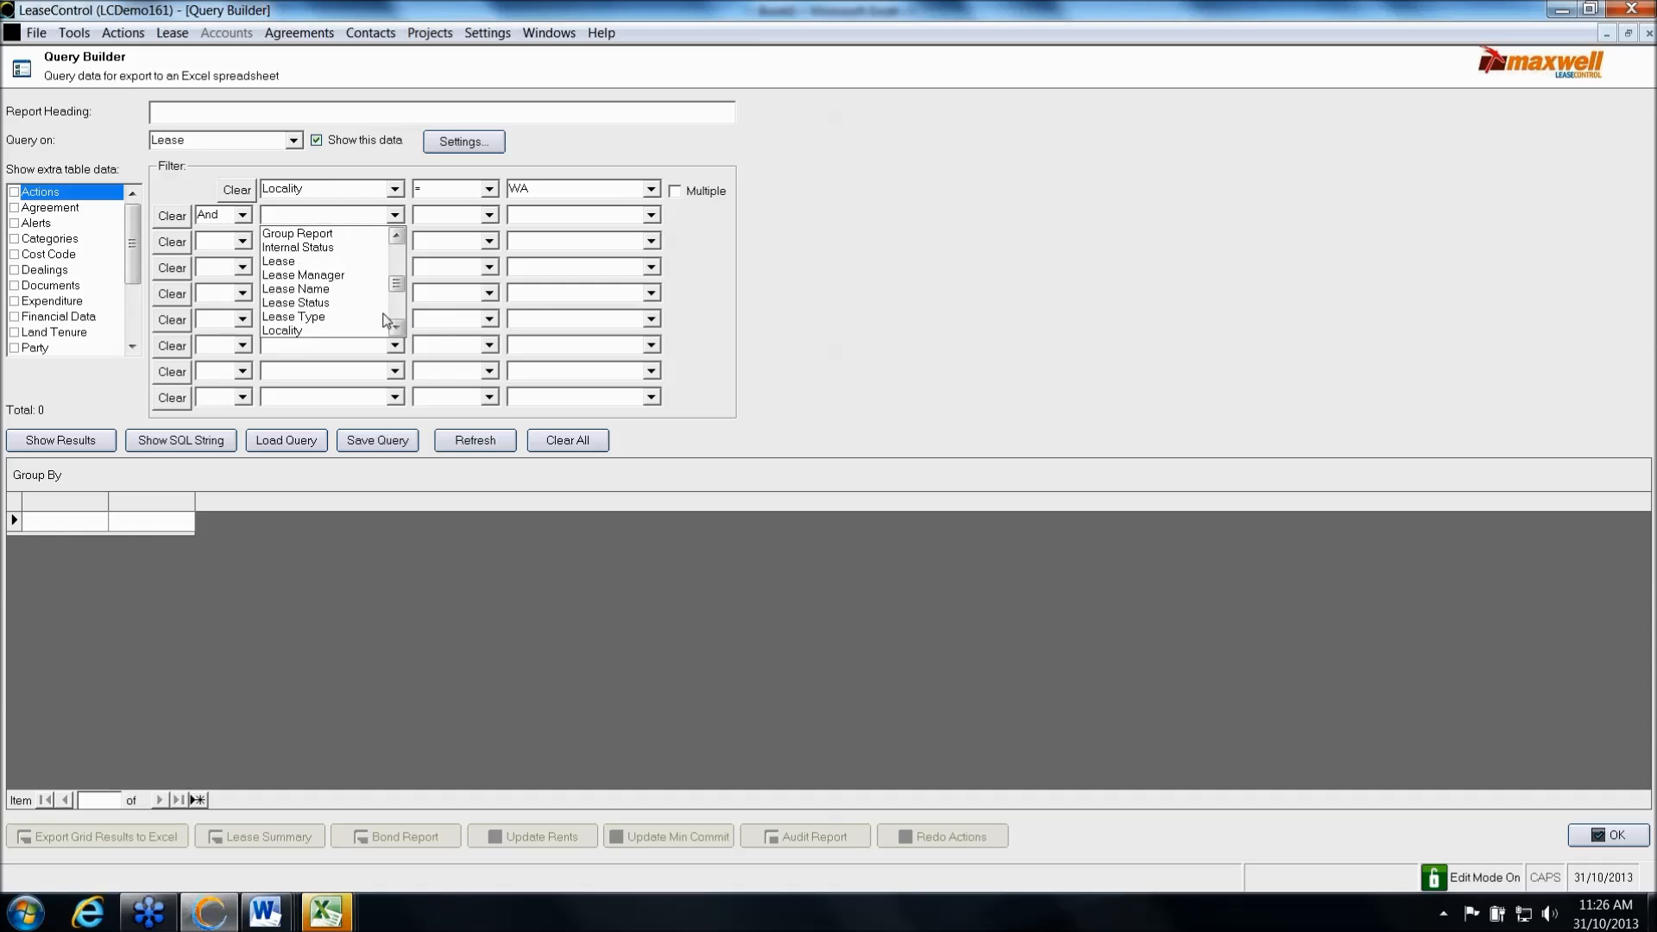
{"action": "left_click", "coordinate": [354, 303]}
{"action": "left_click", "coordinate": [489, 216]}
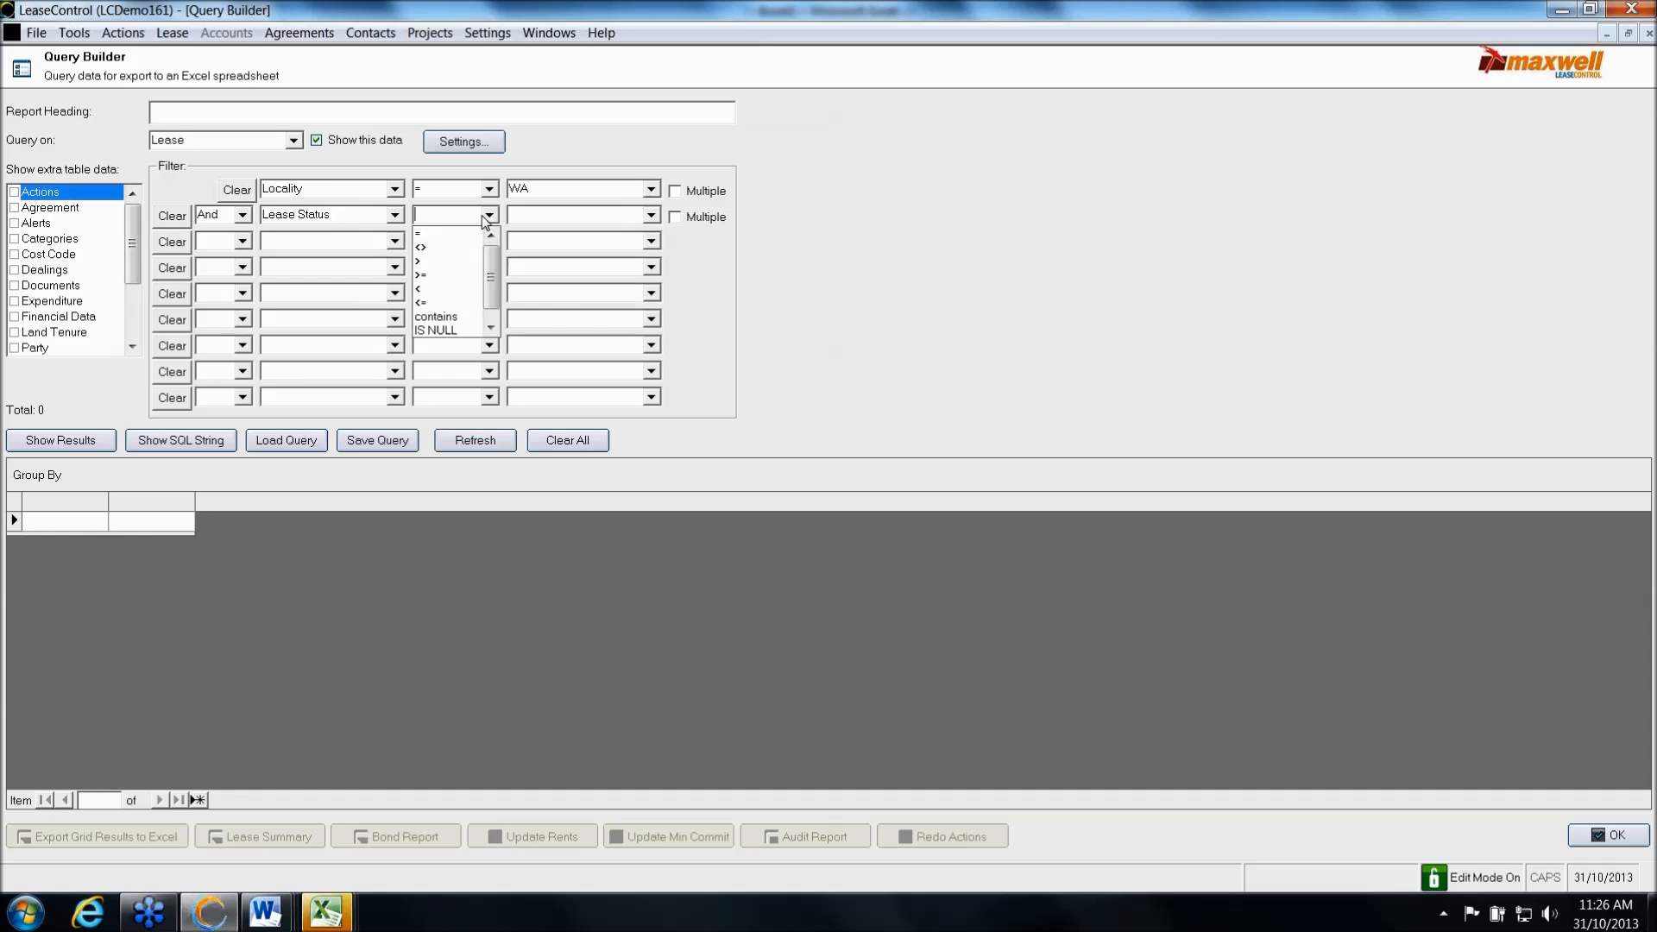
{"action": "left_click", "coordinate": [458, 231]}
{"action": "left_click", "coordinate": [649, 220]}
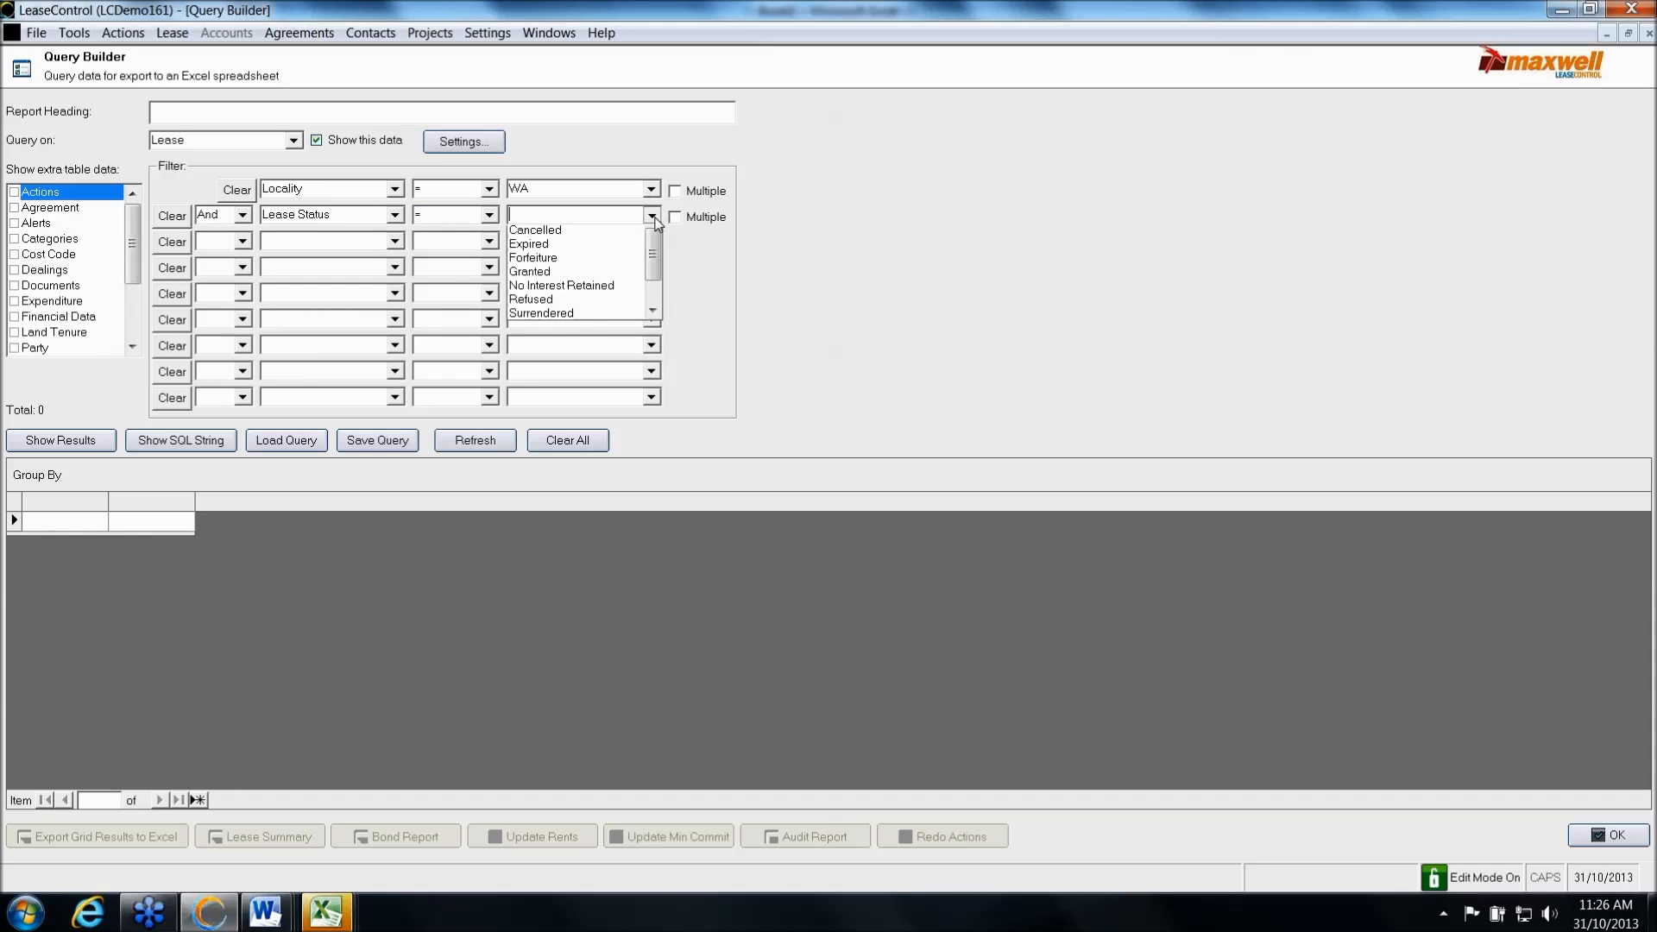
{"action": "left_click", "coordinate": [536, 295]}
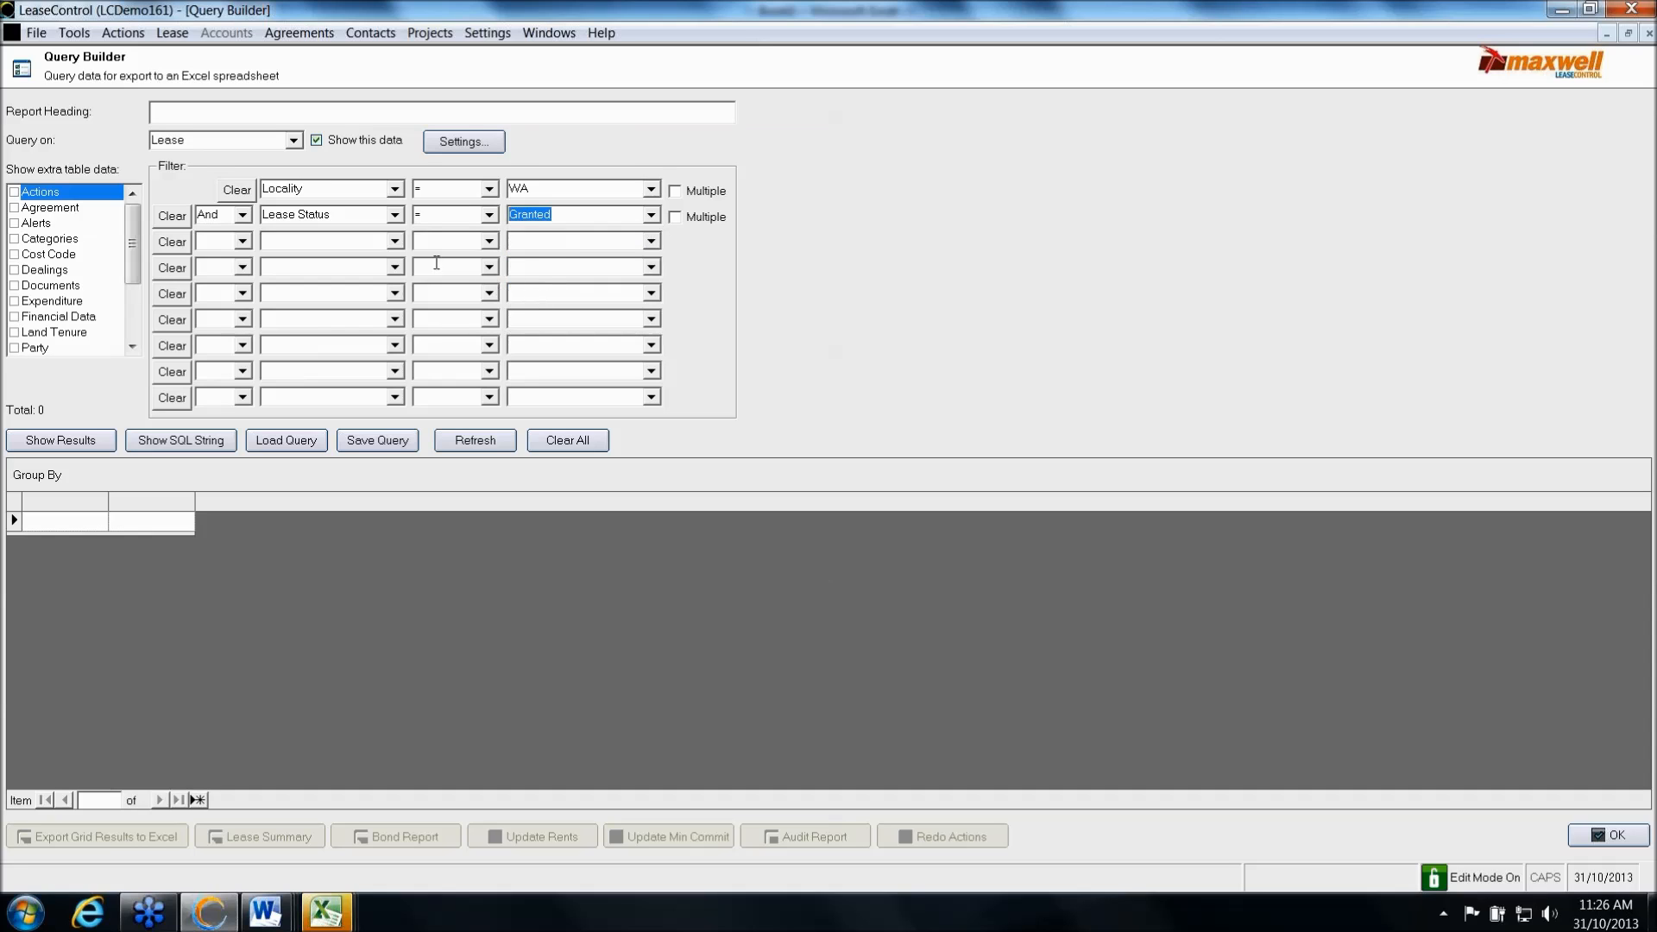
Add a third filter condition, And Lease Manager =, with the first manager in the list as its value
{"action": "left_click", "coordinate": [242, 241]}
{"action": "left_click", "coordinate": [226, 257]}
{"action": "left_click", "coordinate": [395, 242]}
{"action": "left_click", "coordinate": [400, 344]}
{"action": "scroll", "coordinate": [400, 343], "scroll_direction": "down", "scroll_amount": 2}
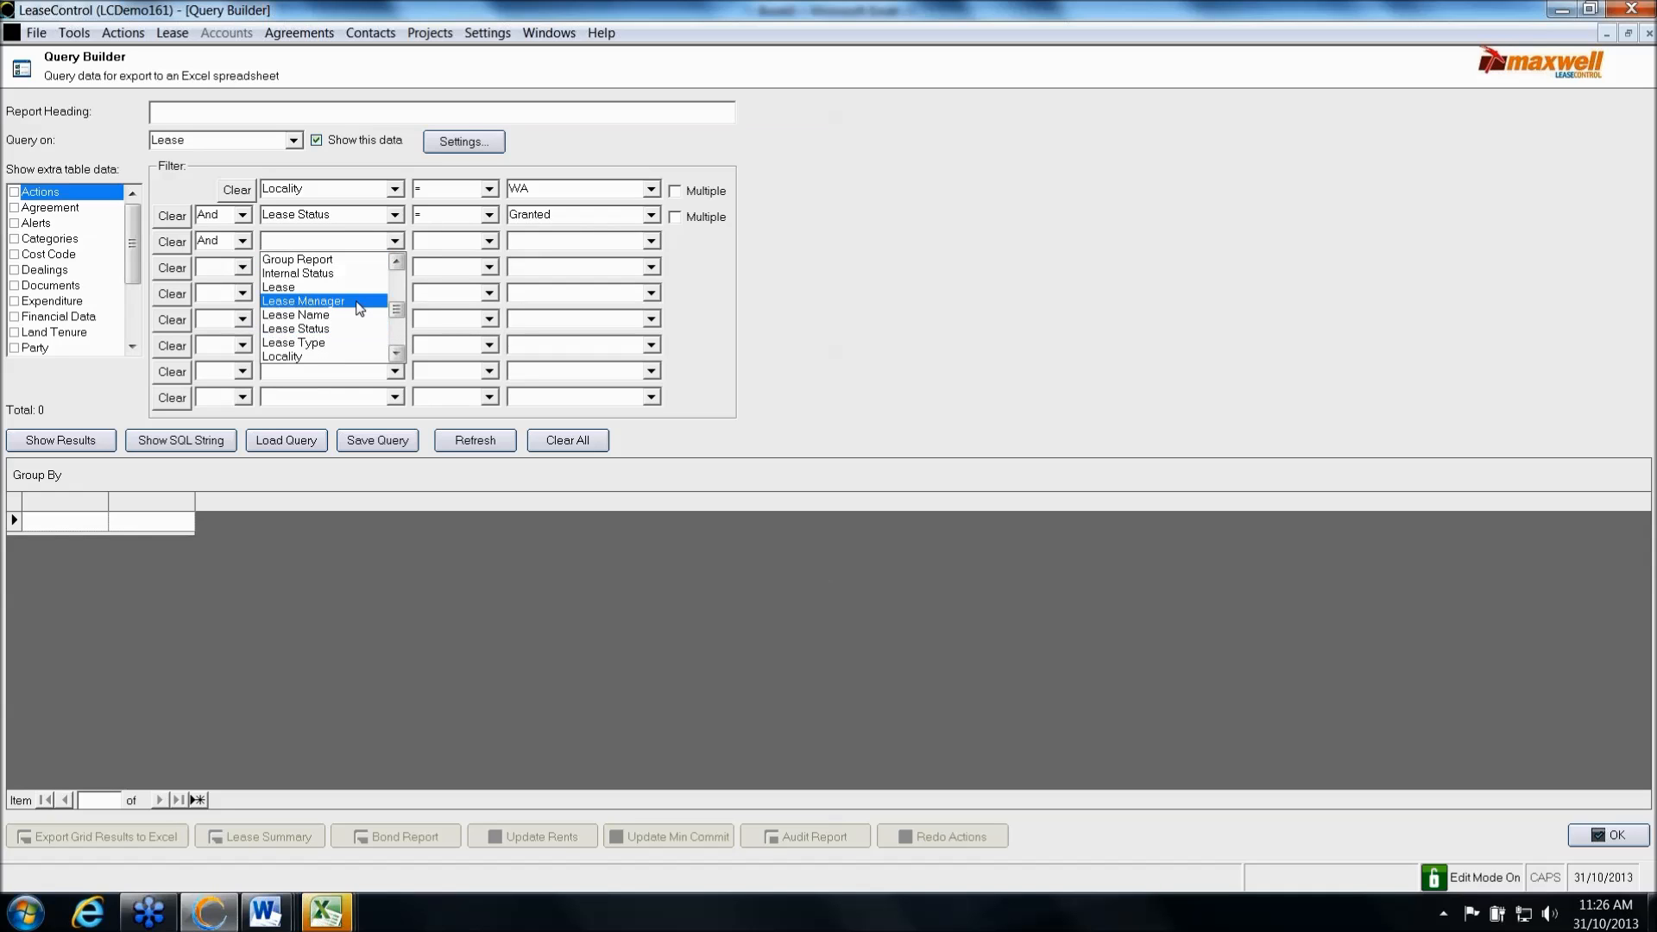
{"action": "left_click", "coordinate": [310, 301]}
{"action": "left_click", "coordinate": [489, 242]}
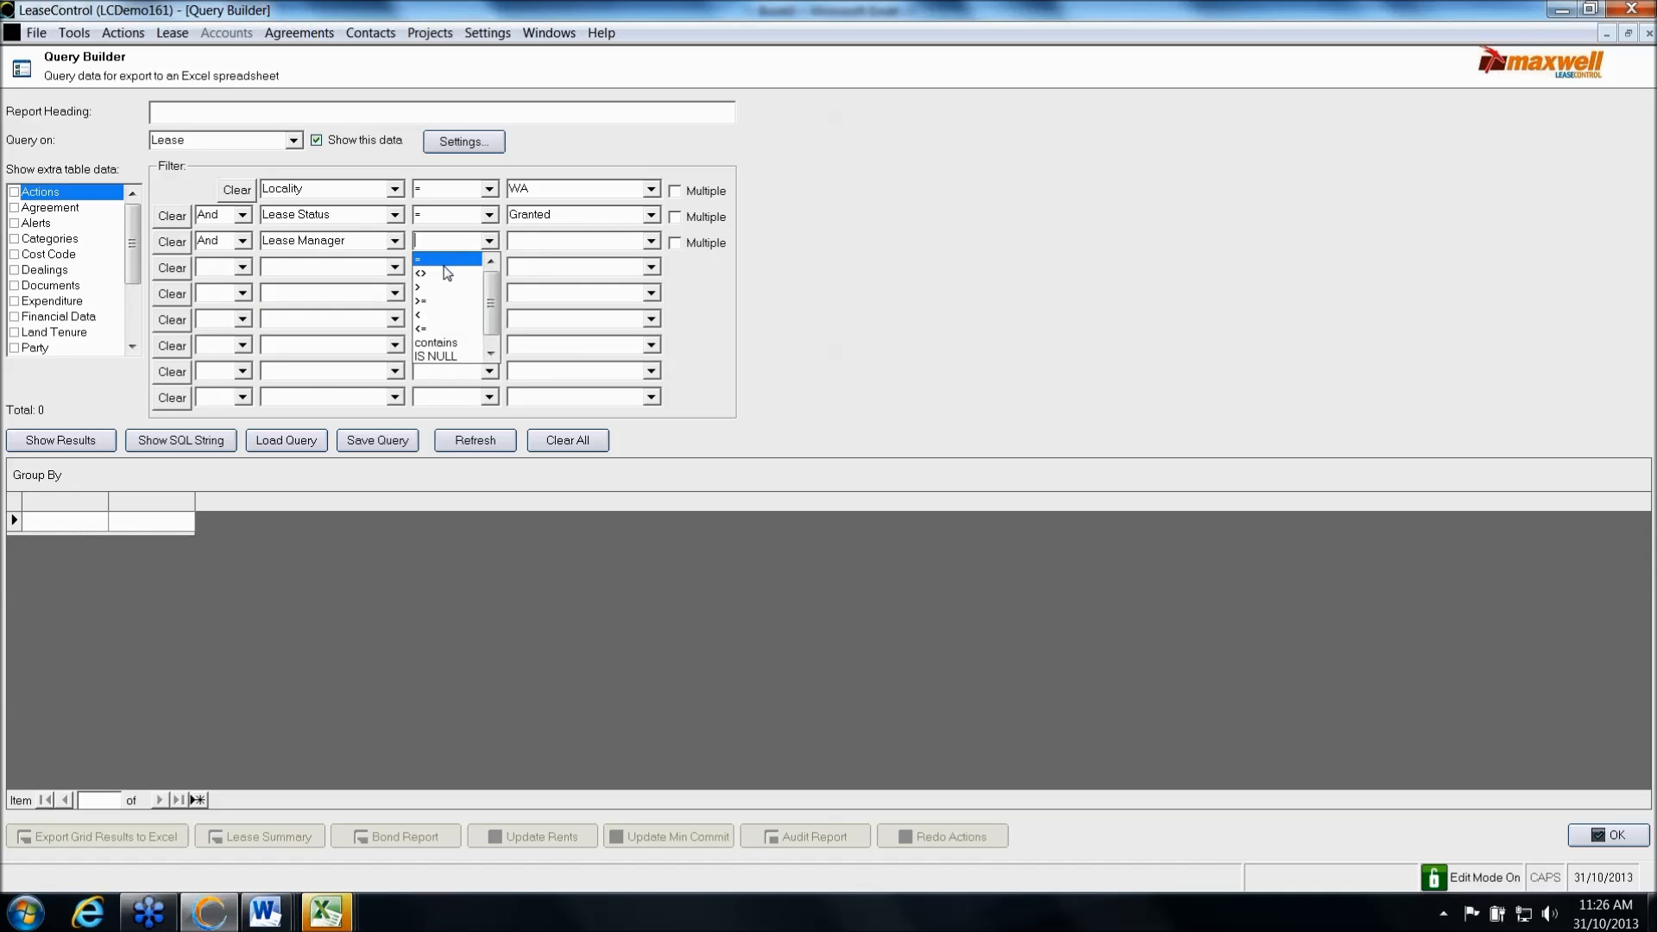
{"action": "left_click", "coordinate": [444, 259]}
{"action": "left_click", "coordinate": [650, 242]}
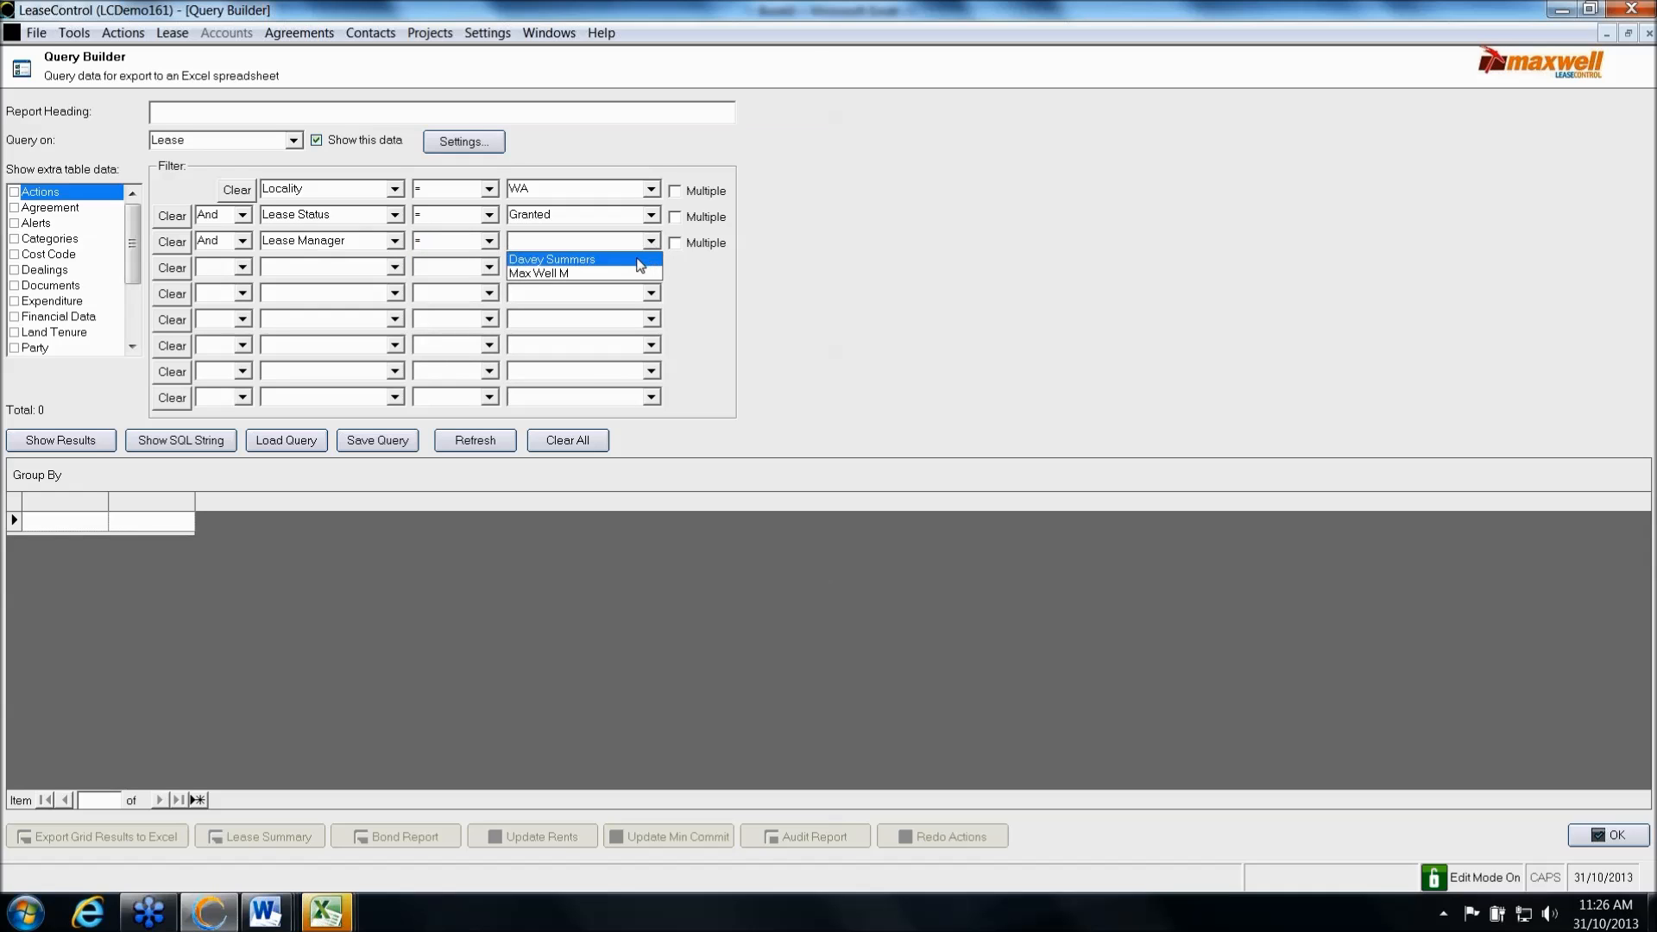
{"action": "left_click", "coordinate": [639, 260]}
Add a fourth filter condition joined by And, on Project with the = operator
{"action": "left_click", "coordinate": [242, 267]}
{"action": "left_click", "coordinate": [220, 285]}
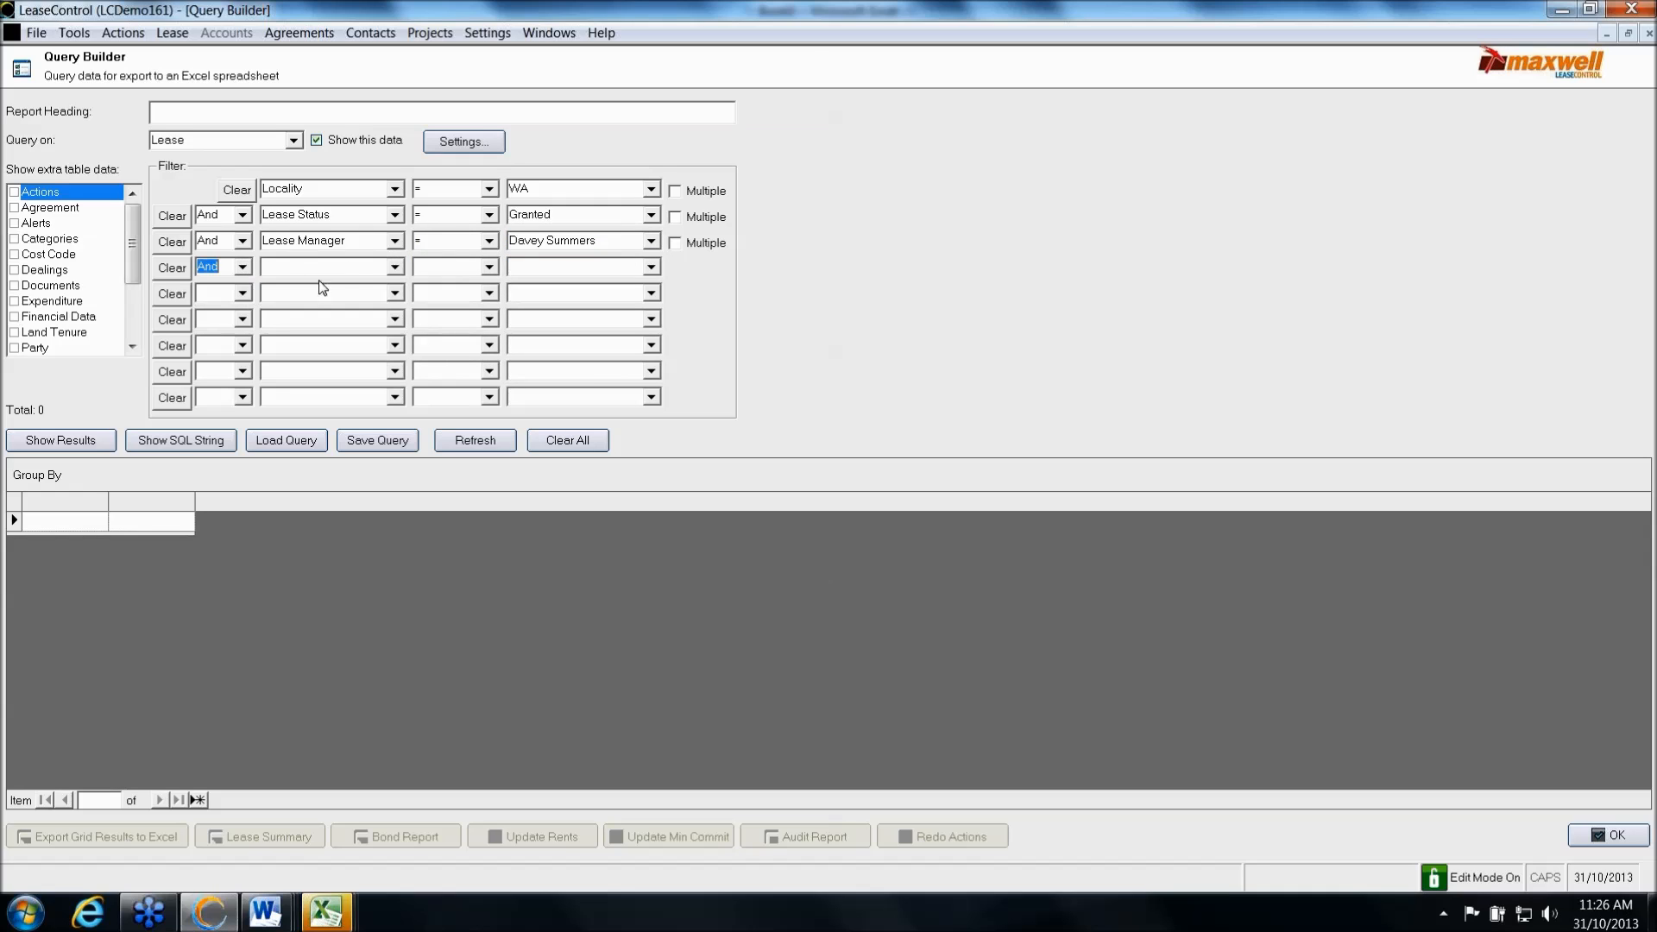
{"action": "left_click", "coordinate": [394, 267]}
{"action": "scroll", "coordinate": [398, 358], "scroll_direction": "down", "scroll_amount": 2}
{"action": "scroll", "coordinate": [398, 367], "scroll_direction": "down", "scroll_amount": 2}
{"action": "scroll", "coordinate": [399, 371], "scroll_direction": "down", "scroll_amount": 3}
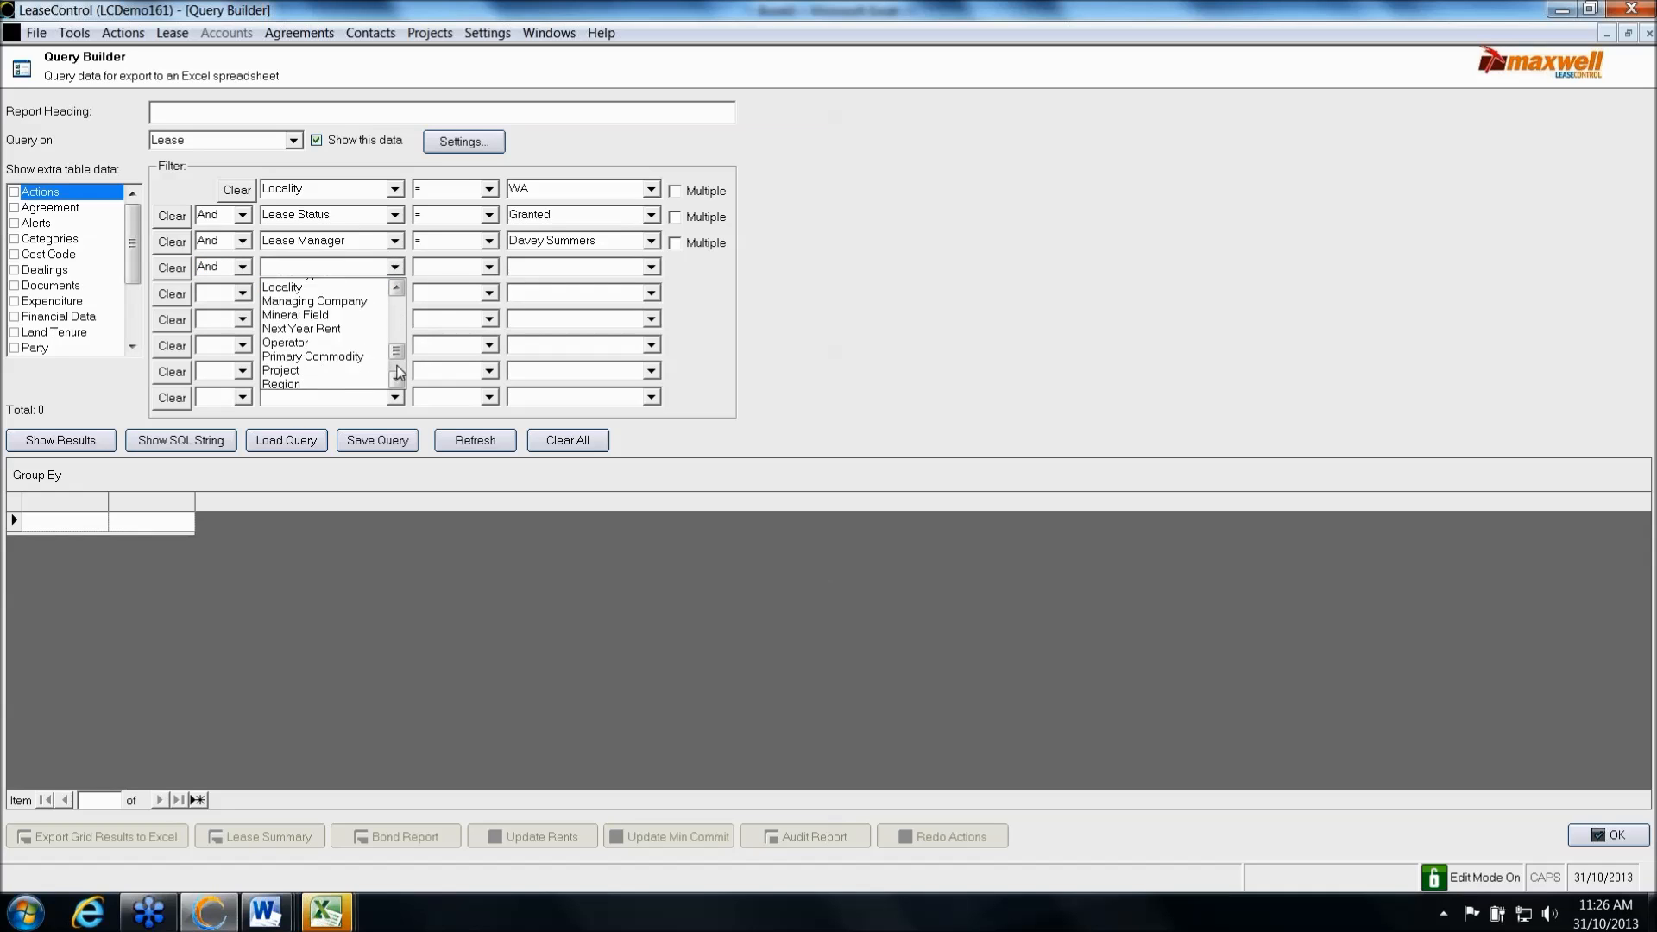
{"action": "left_click", "coordinate": [328, 368]}
{"action": "left_click", "coordinate": [489, 267]}
{"action": "left_click", "coordinate": [453, 290]}
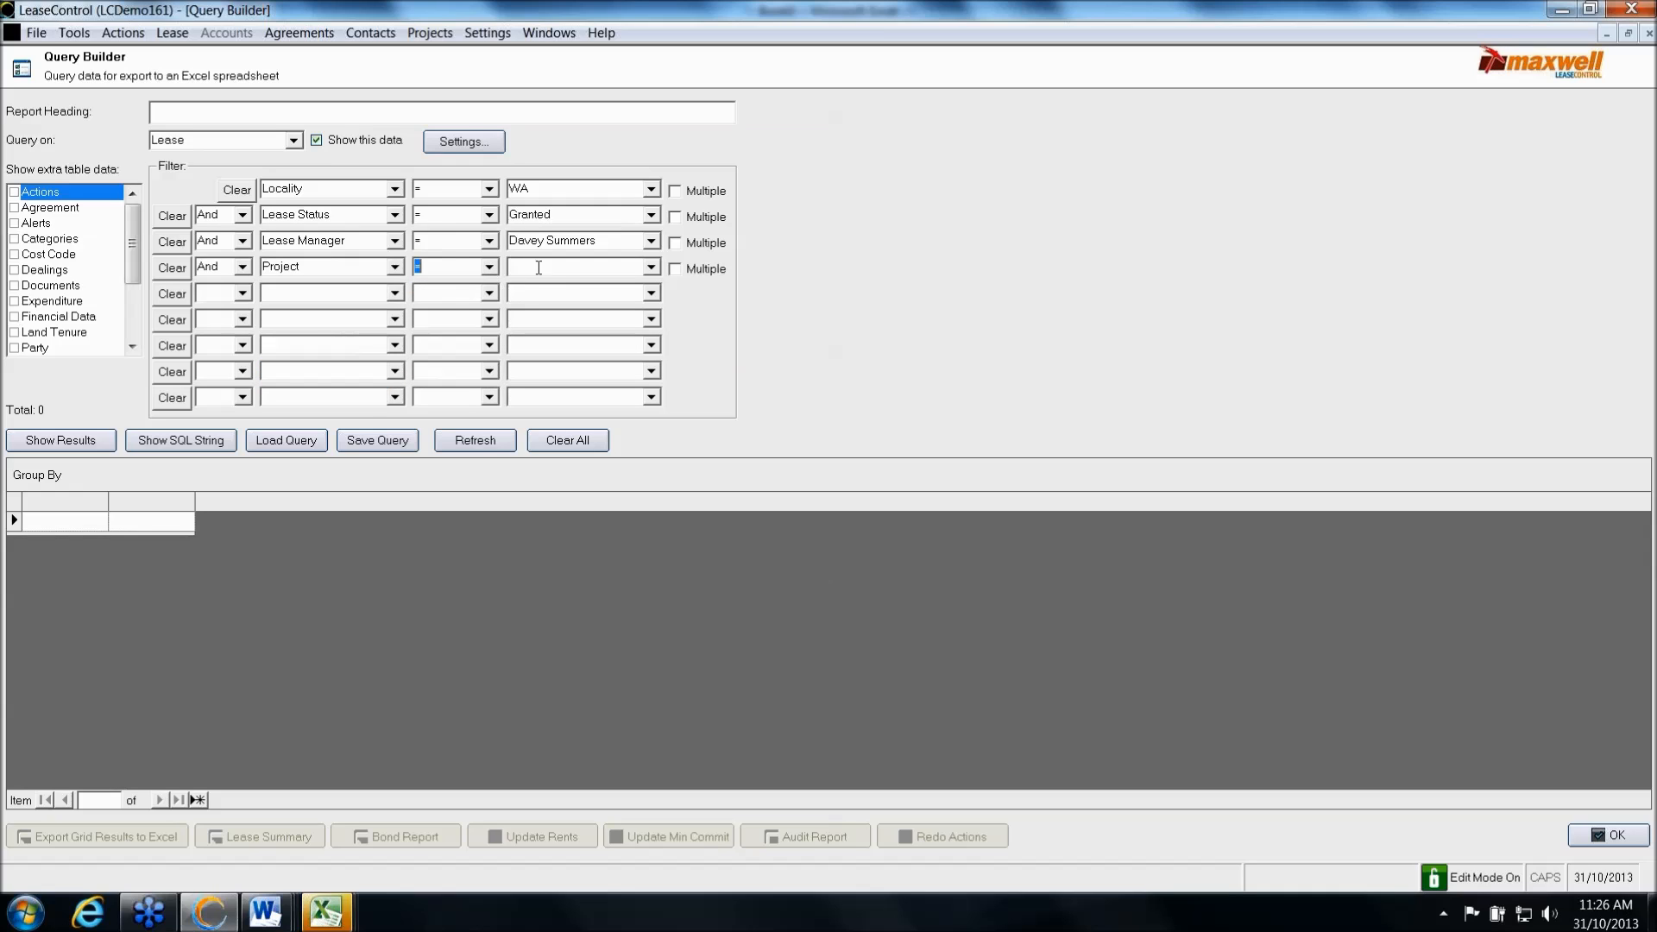
Allow multiple values for the Project condition with only Minello chosen, and show the query results
{"action": "left_click", "coordinate": [678, 272]}
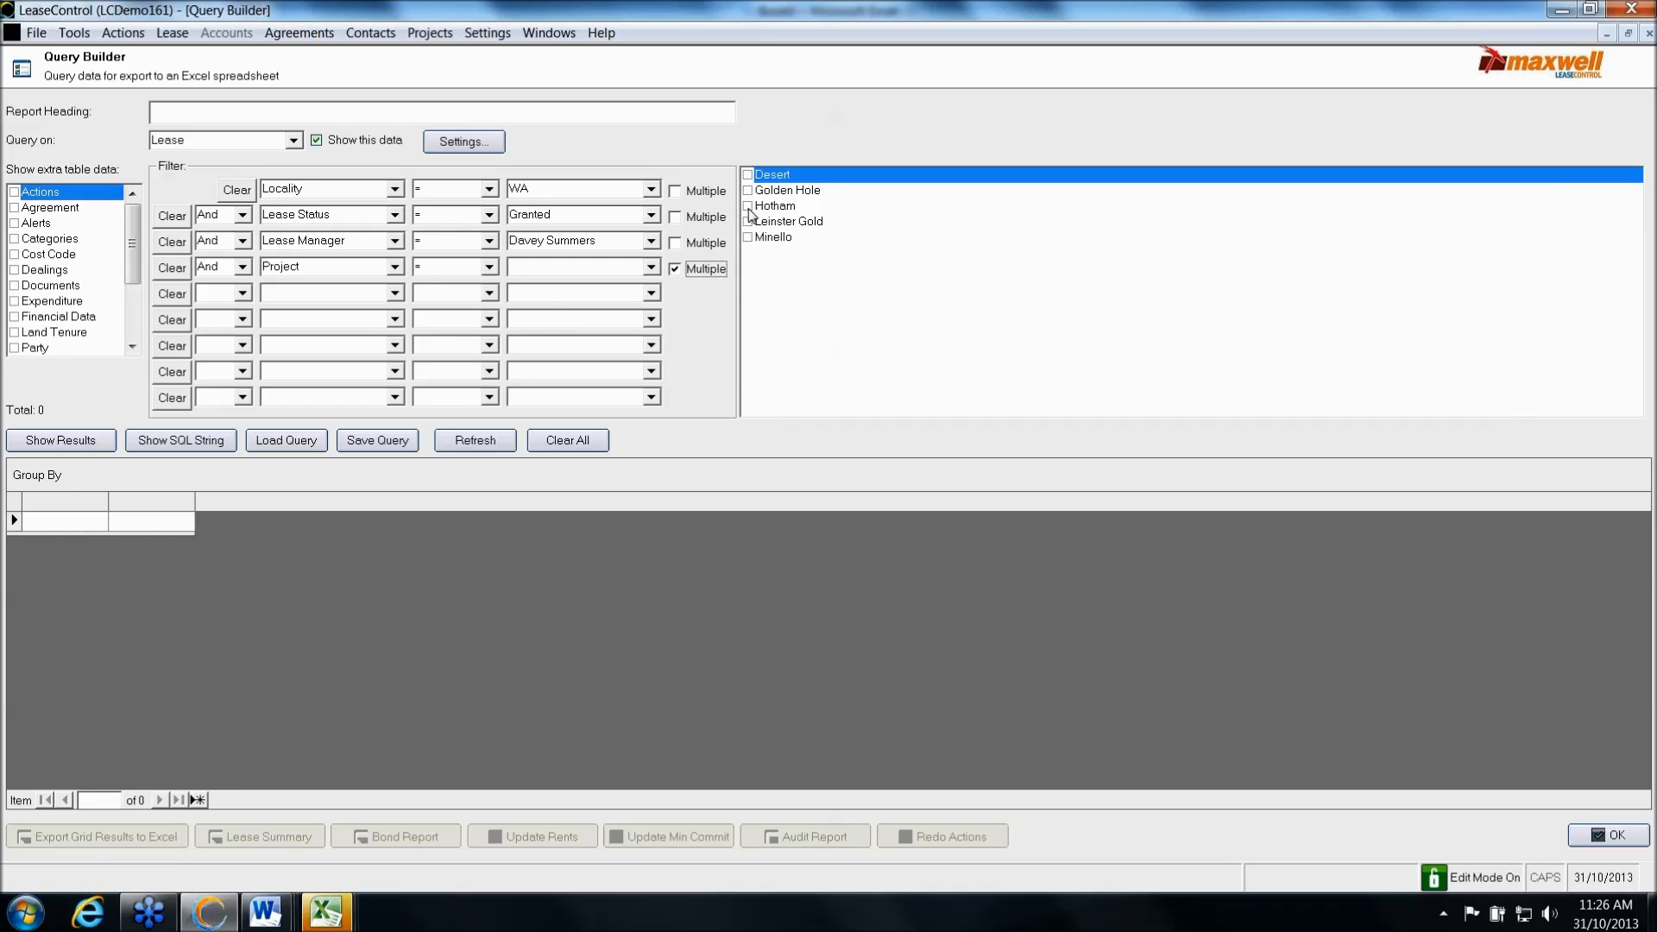
{"action": "left_click", "coordinate": [748, 238]}
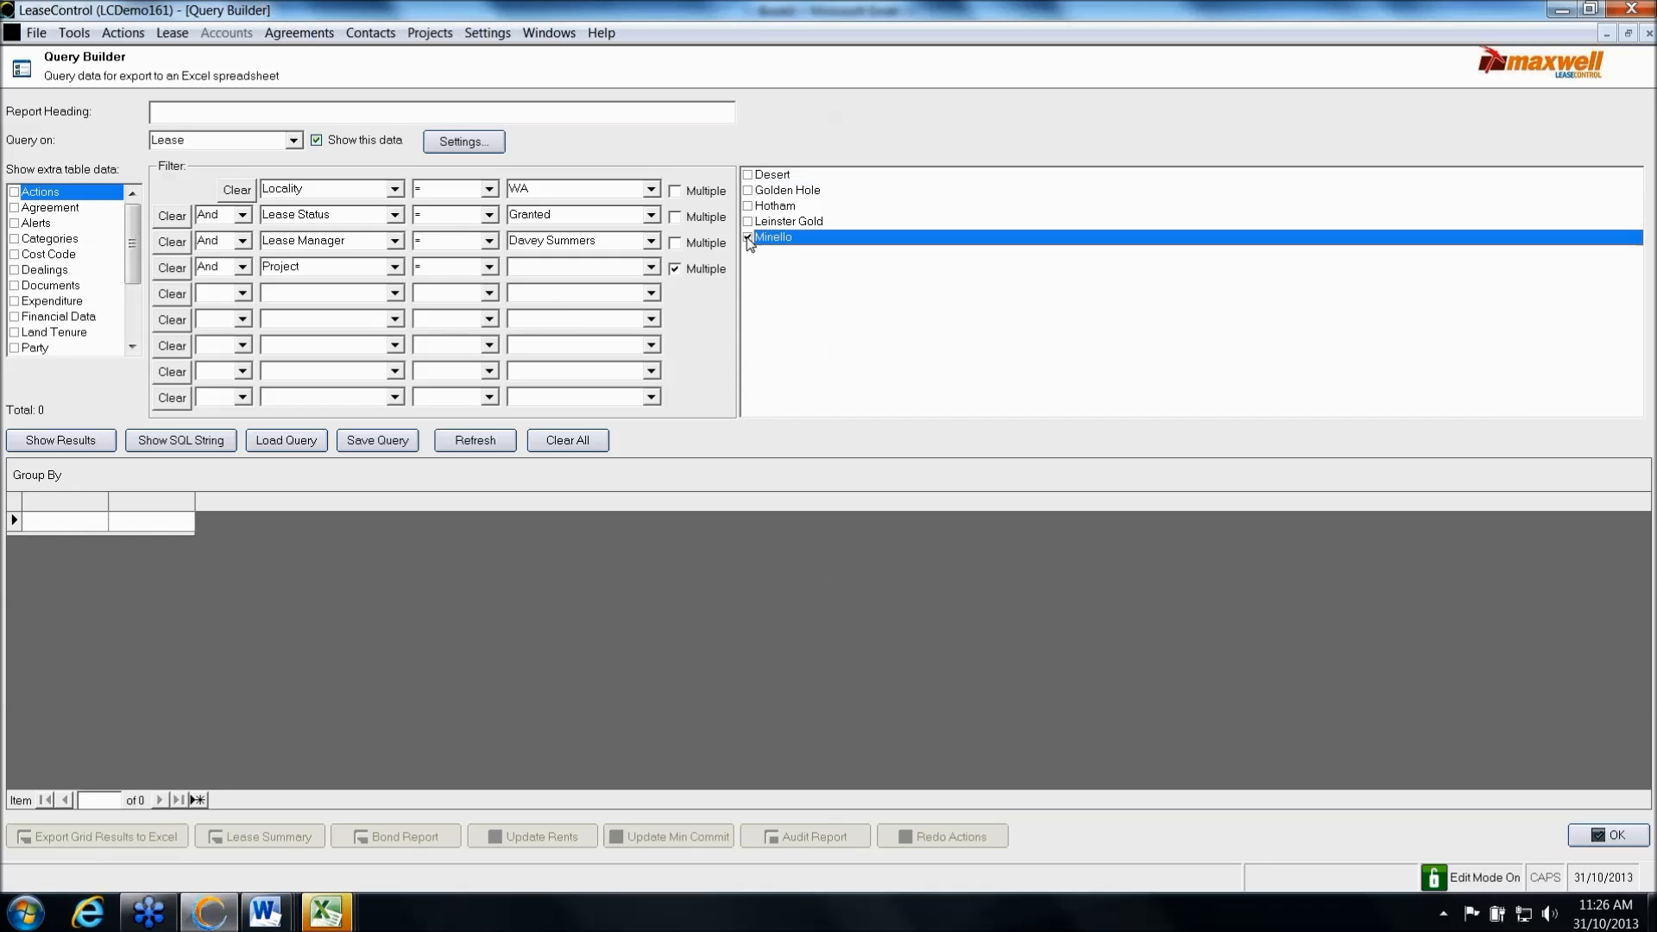
{"action": "left_click", "coordinate": [58, 450]}
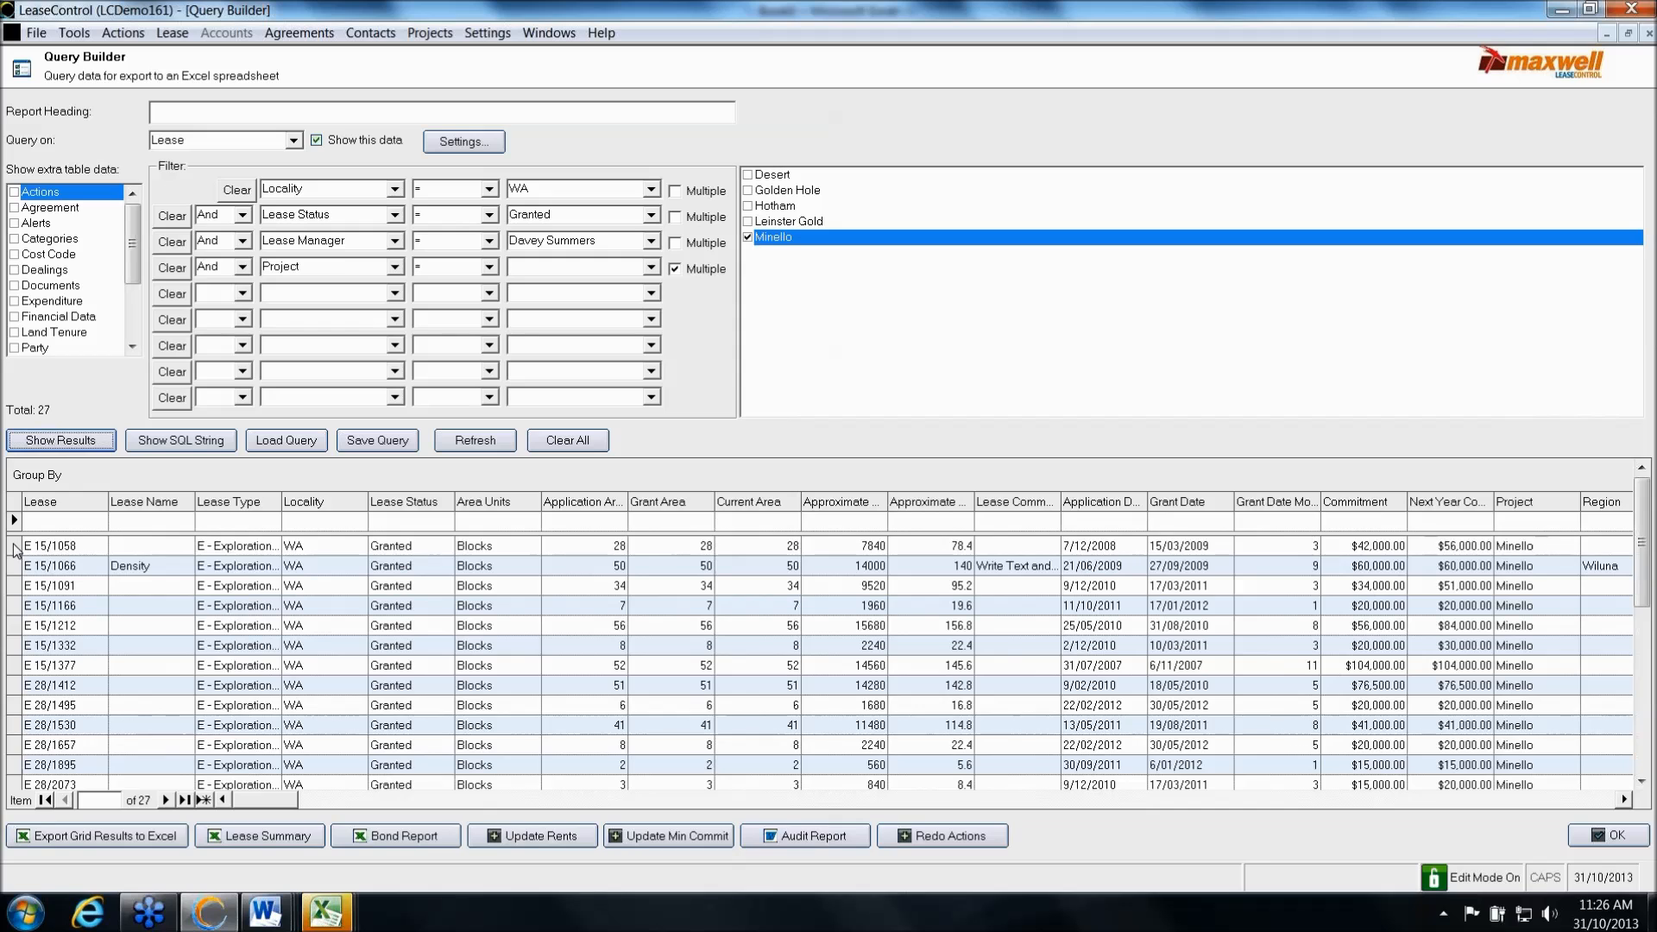
{"action": "mouse_move", "coordinate": [14, 547]}
{"action": "left_mouse_down"}
{"action": "mouse_move", "coordinate": [12, 776]}
{"action": "mouse_move", "coordinate": [24, 547]}
{"action": "left_mouse_up"}
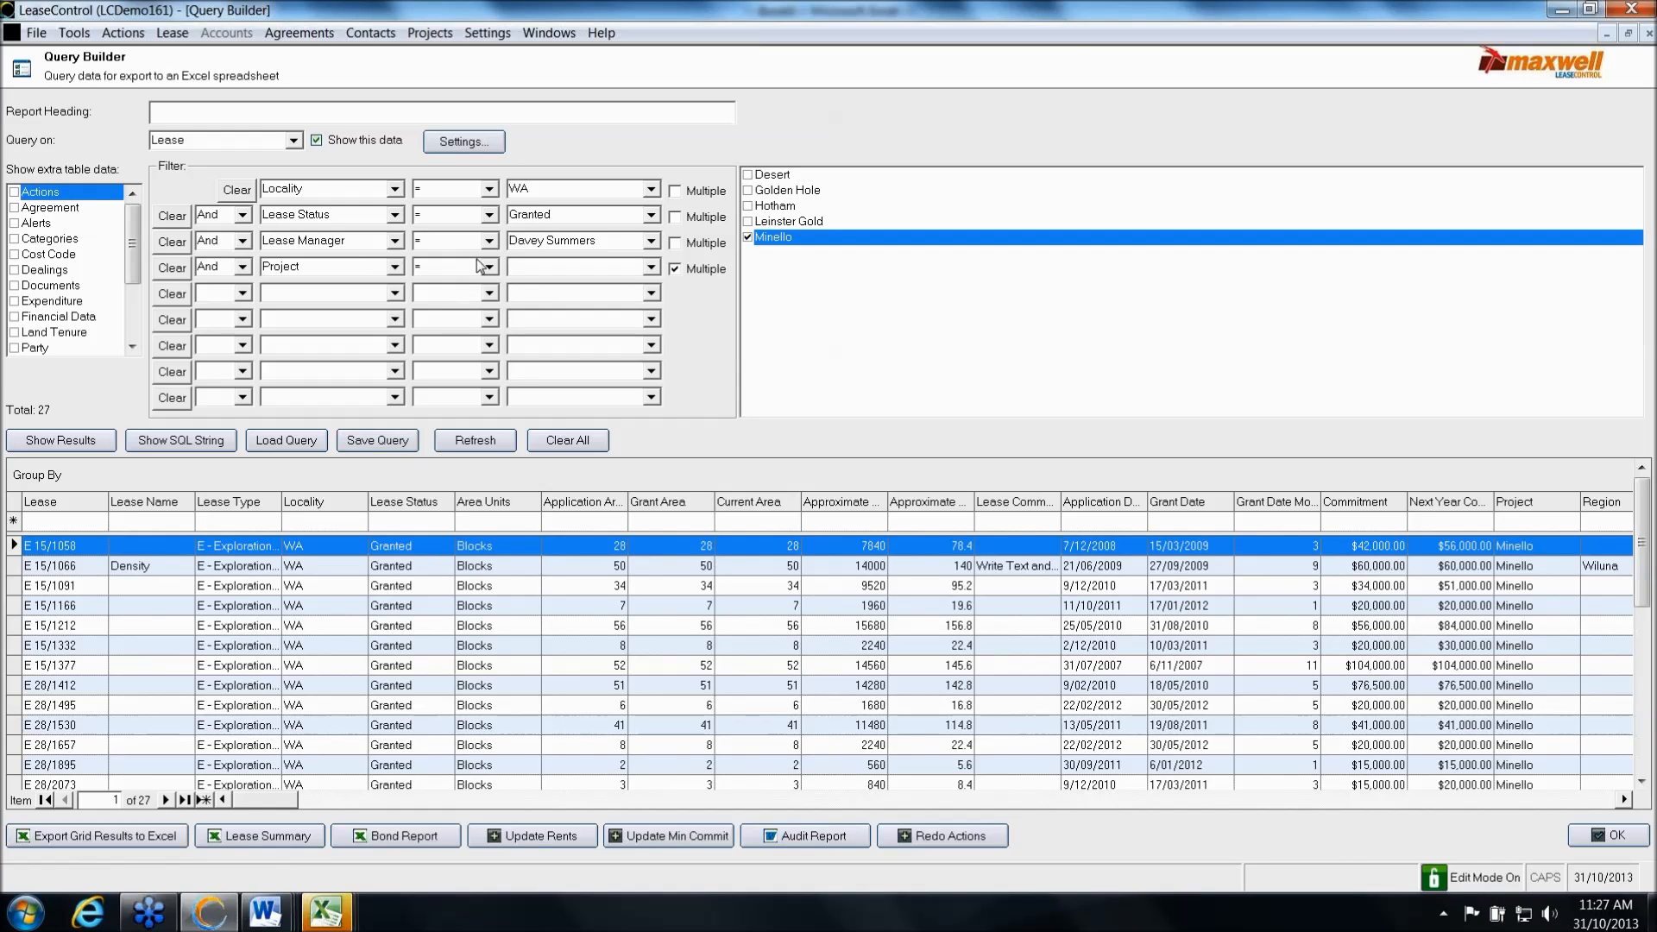
Open the save criteria for updating the loaded query, examine its SQL string and footer, and cancel without saving
{"action": "left_click", "coordinate": [376, 442]}
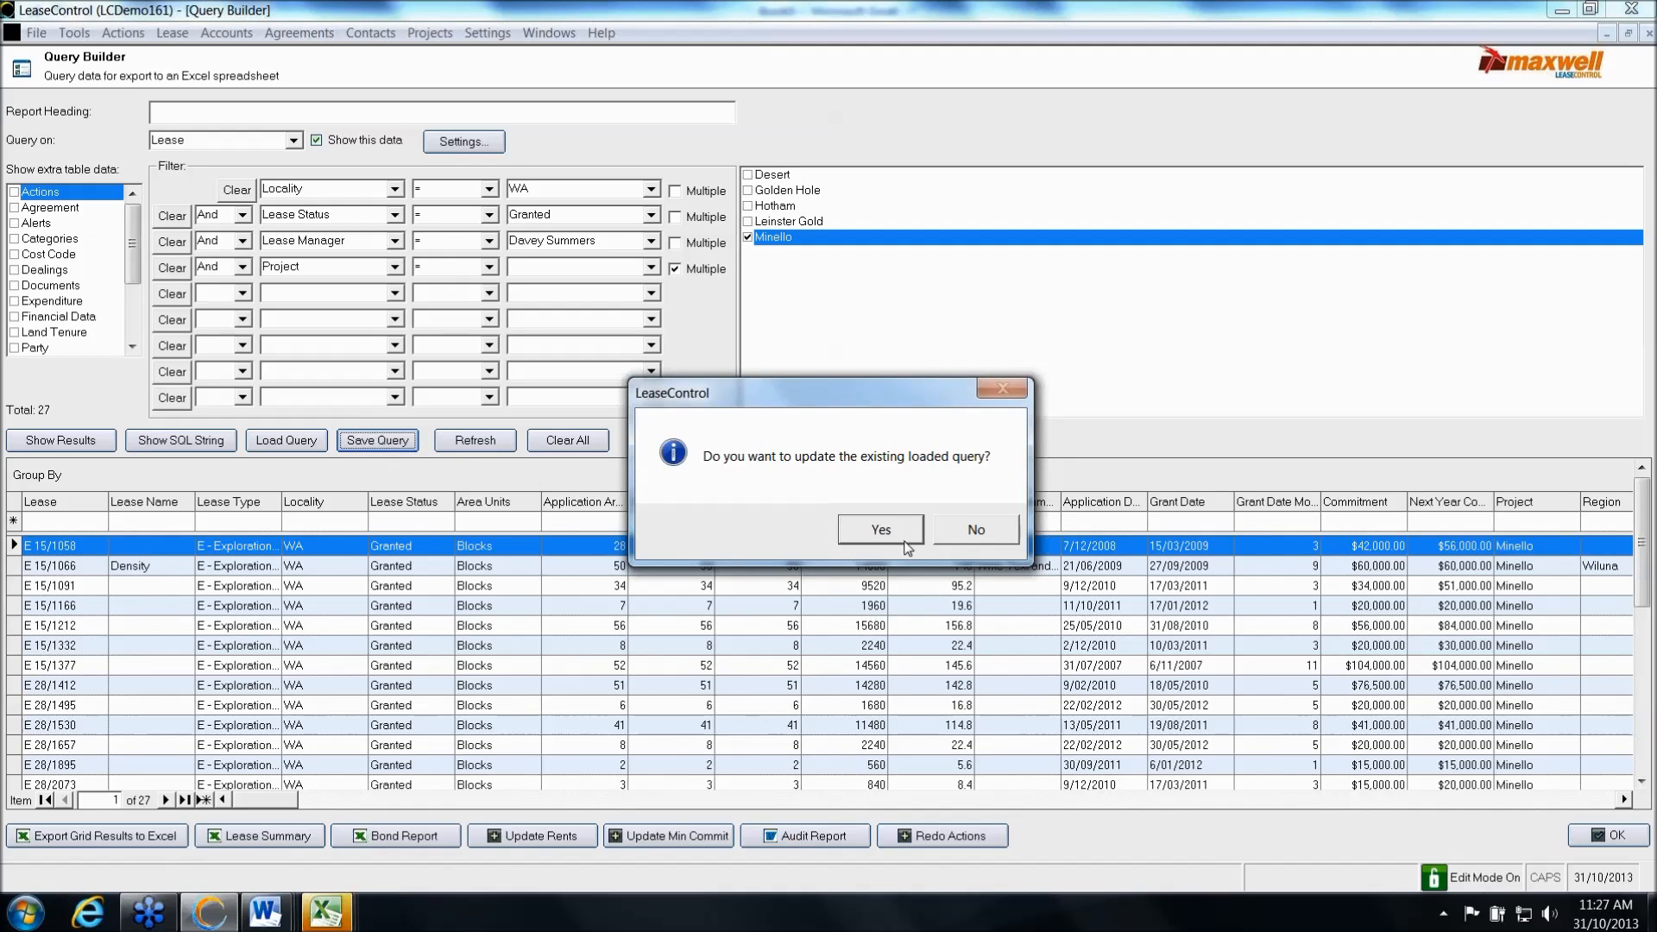
{"action": "left_click", "coordinate": [897, 531]}
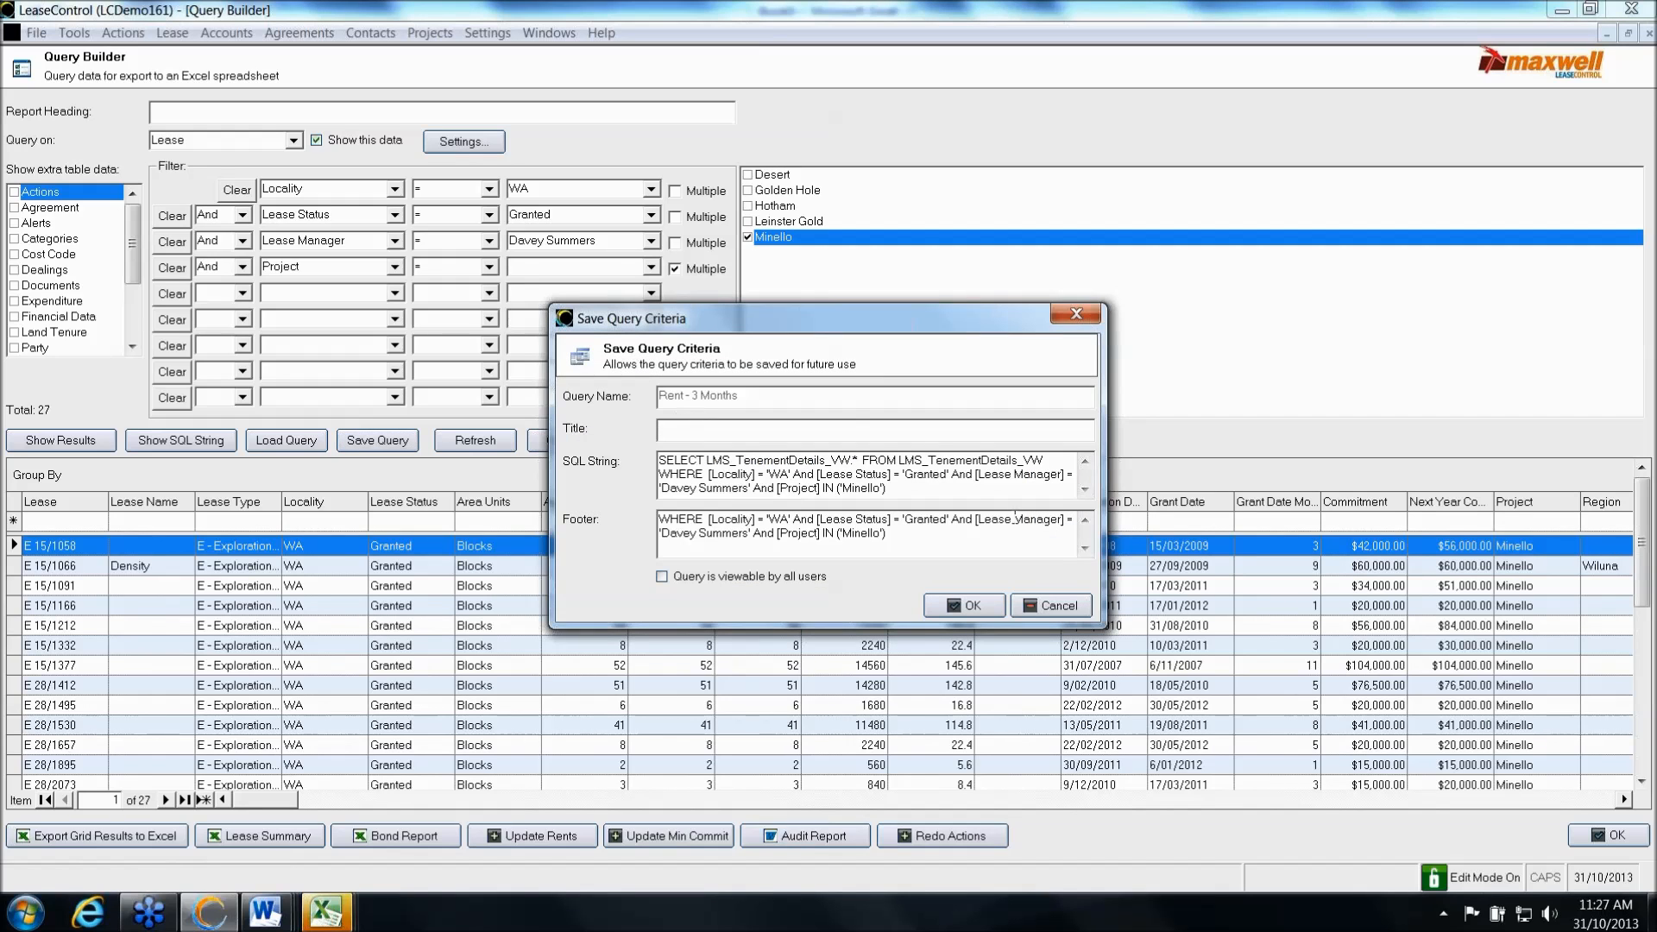
{"action": "left_click", "coordinate": [1078, 607]}
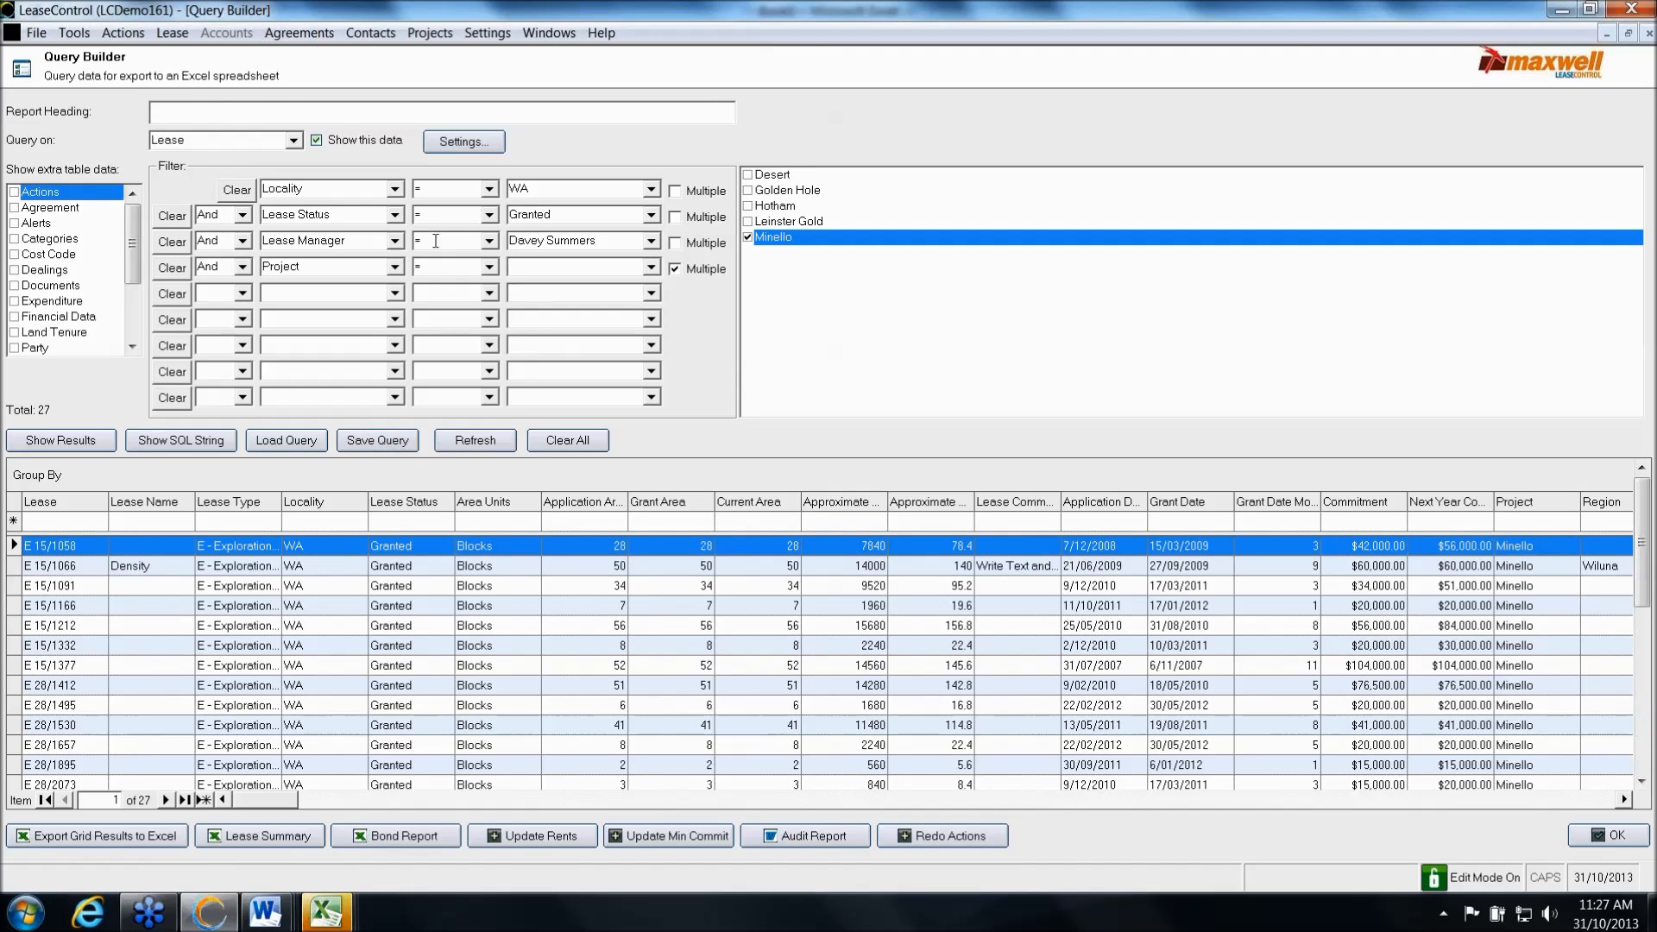
Replace the current criteria with the saved query Project Expenditure - 6 Months and show its results
{"action": "left_click", "coordinate": [562, 440]}
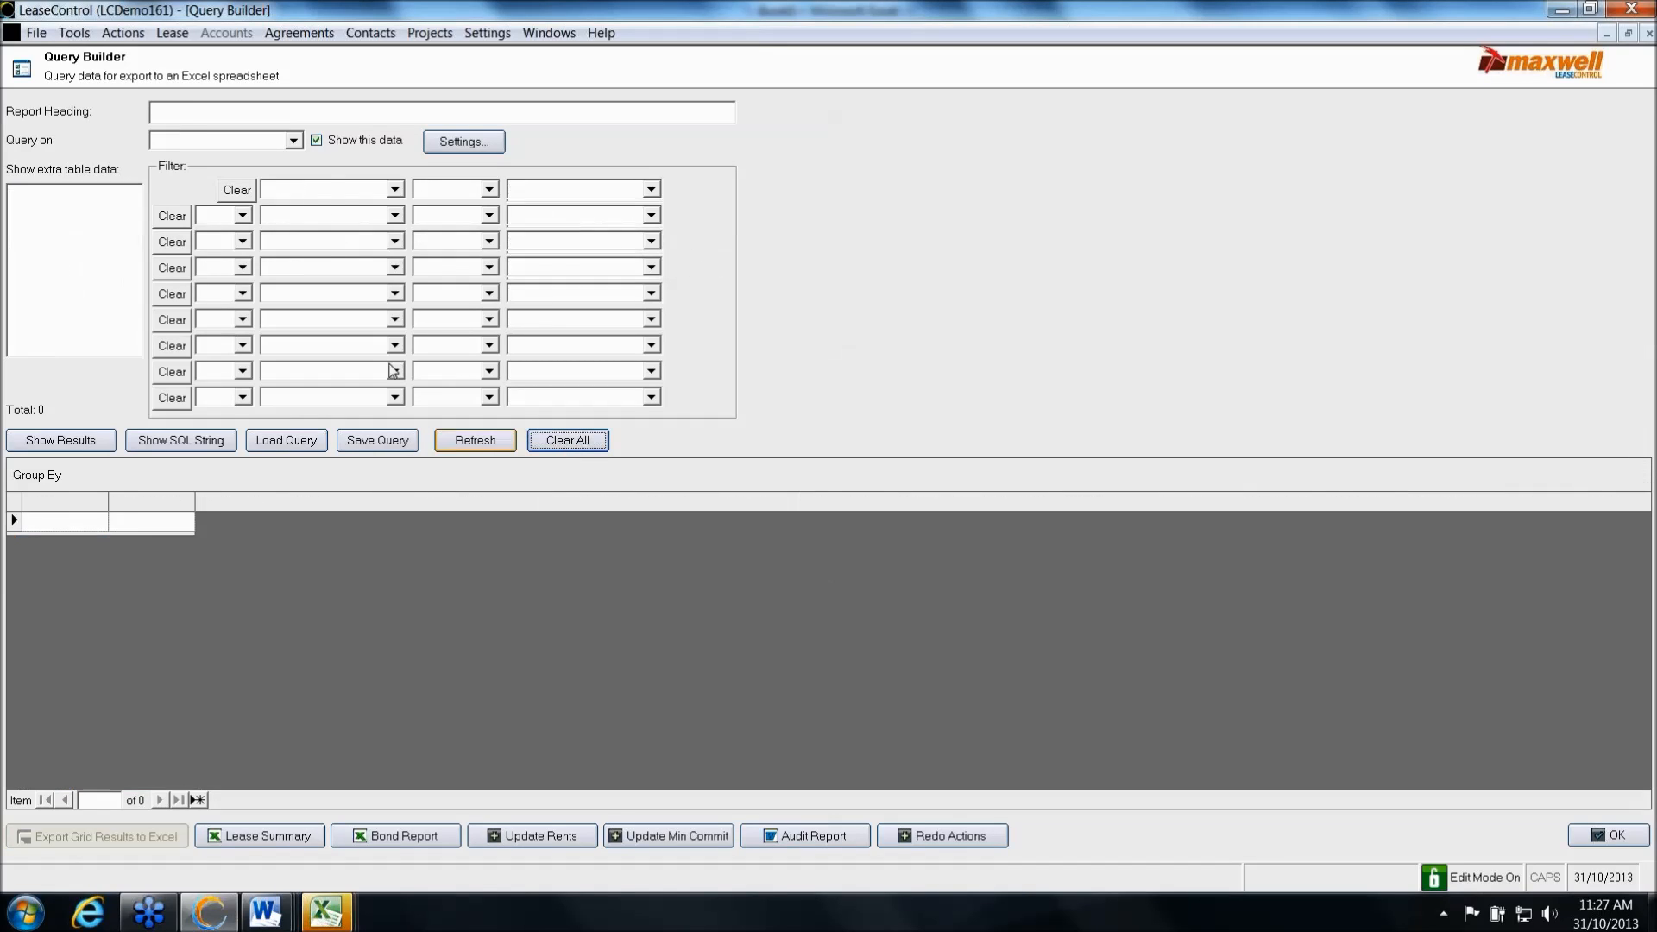
{"action": "left_click", "coordinate": [287, 441]}
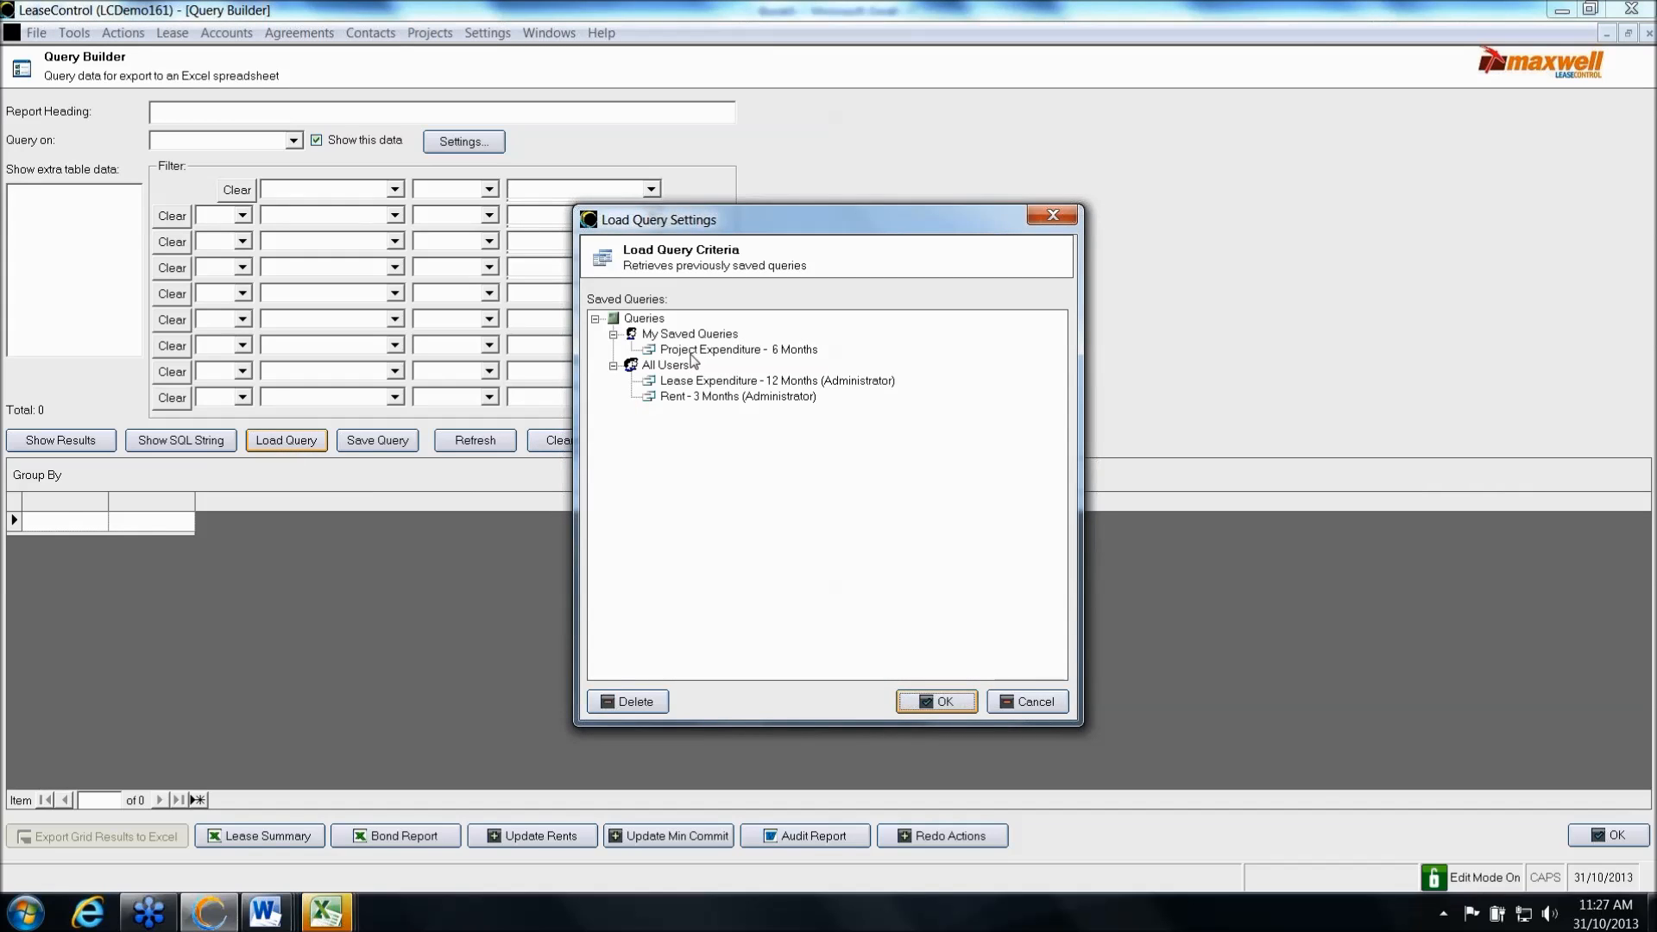
{"action": "left_click", "coordinate": [691, 353]}
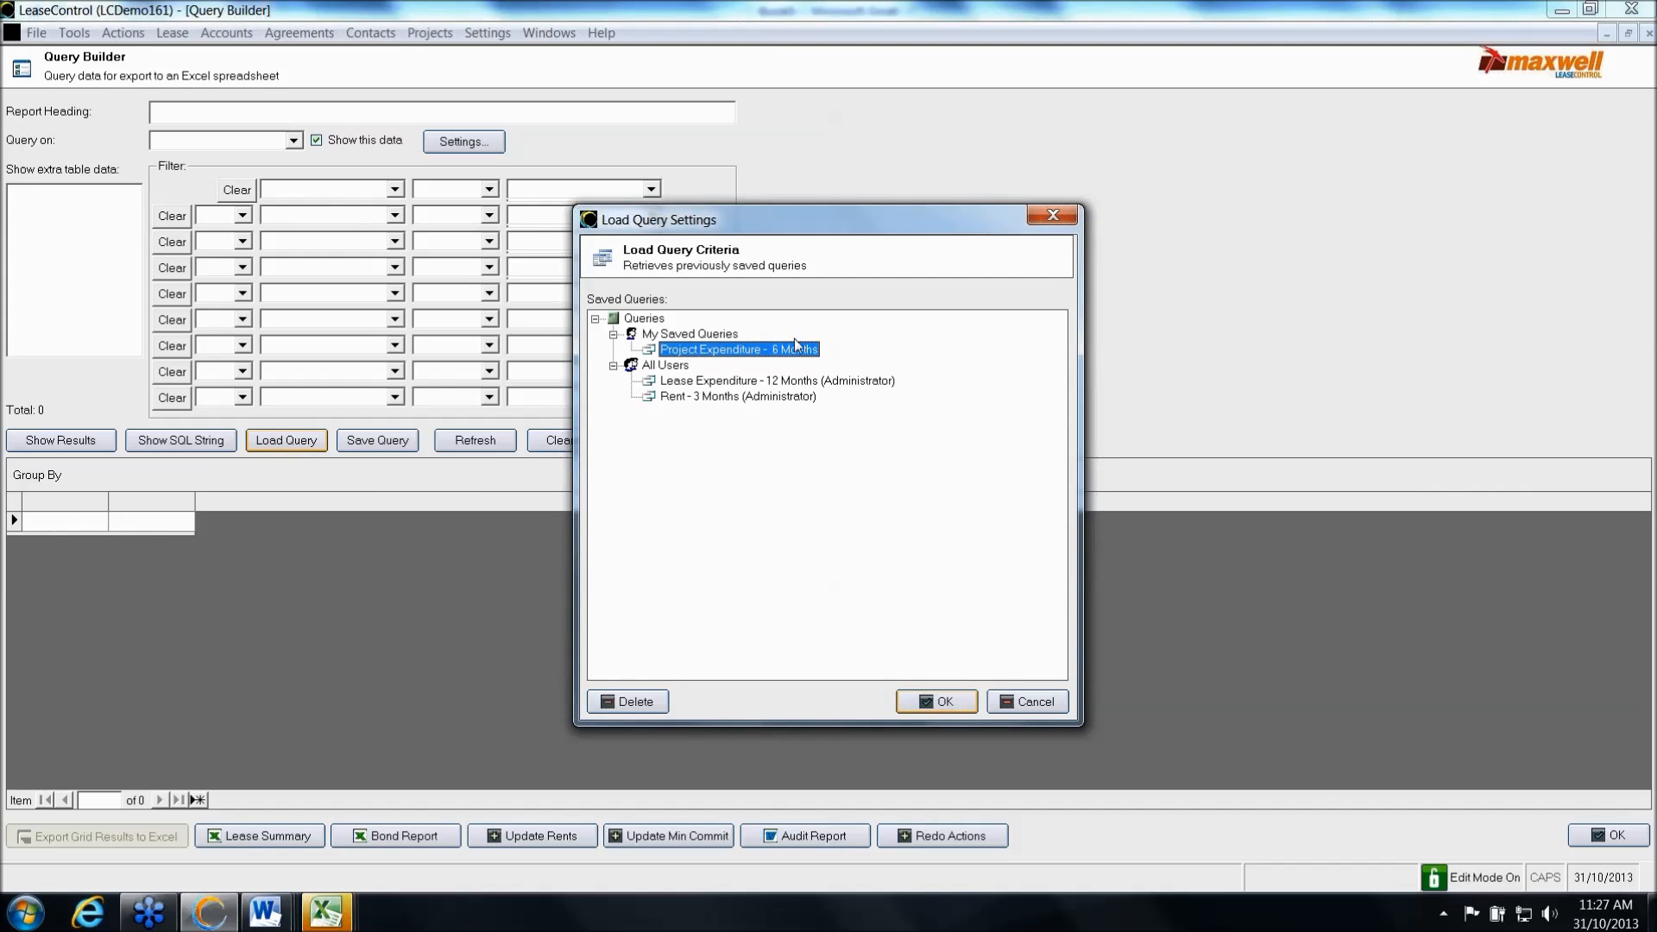
{"action": "left_click", "coordinate": [939, 702]}
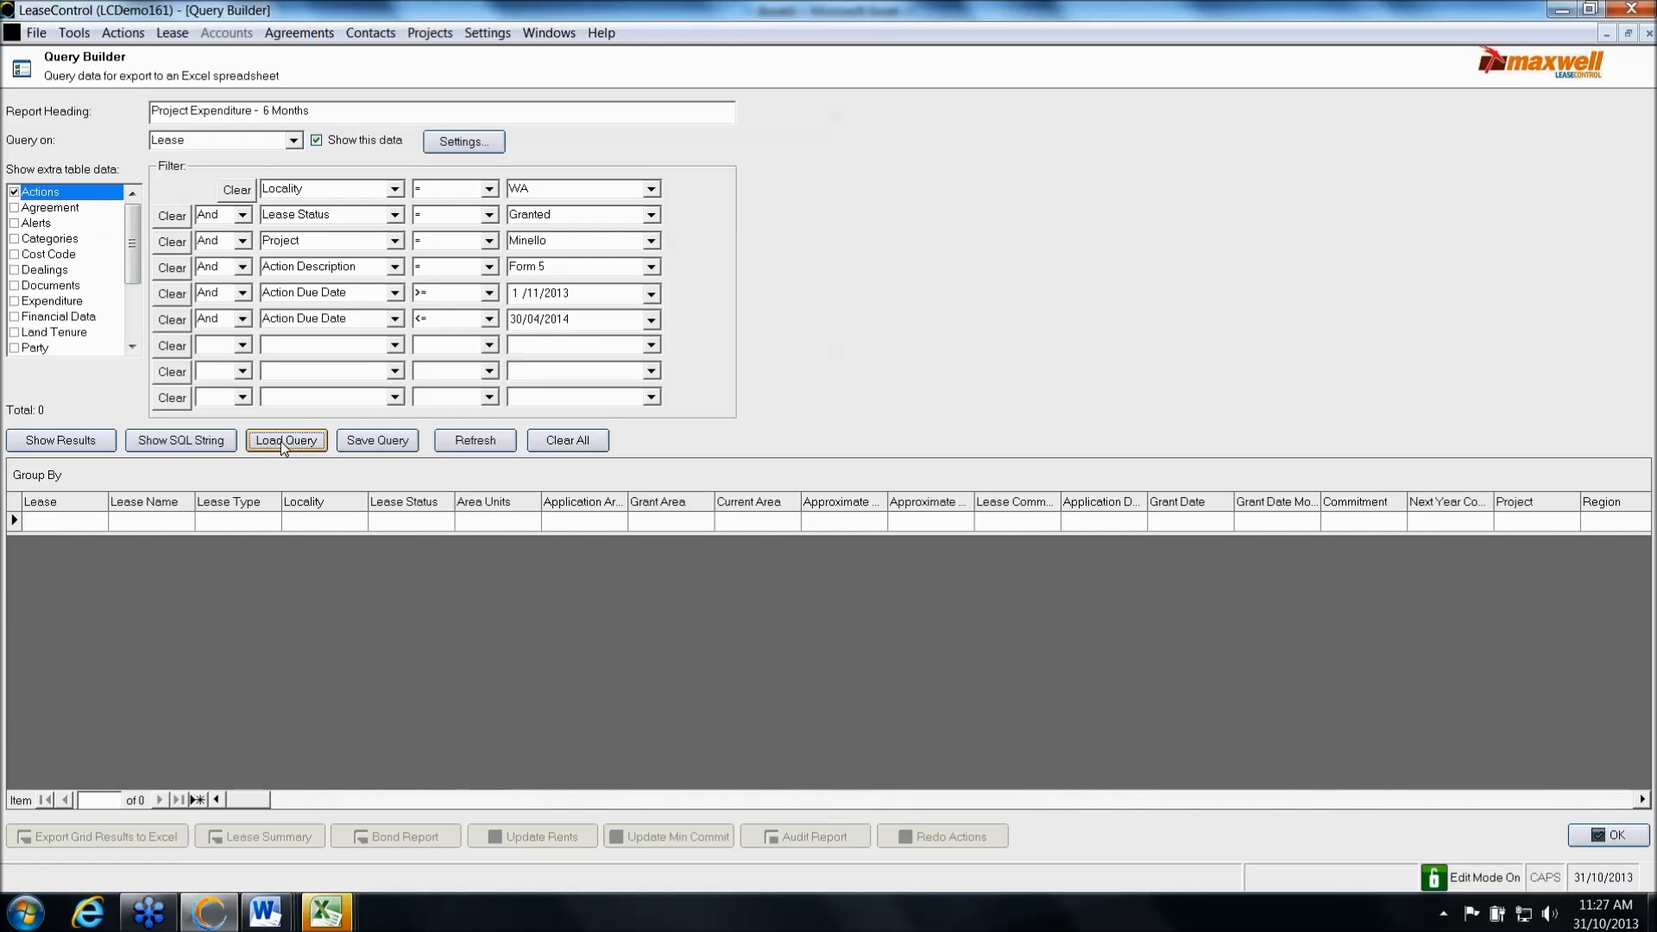
{"action": "left_click", "coordinate": [54, 443]}
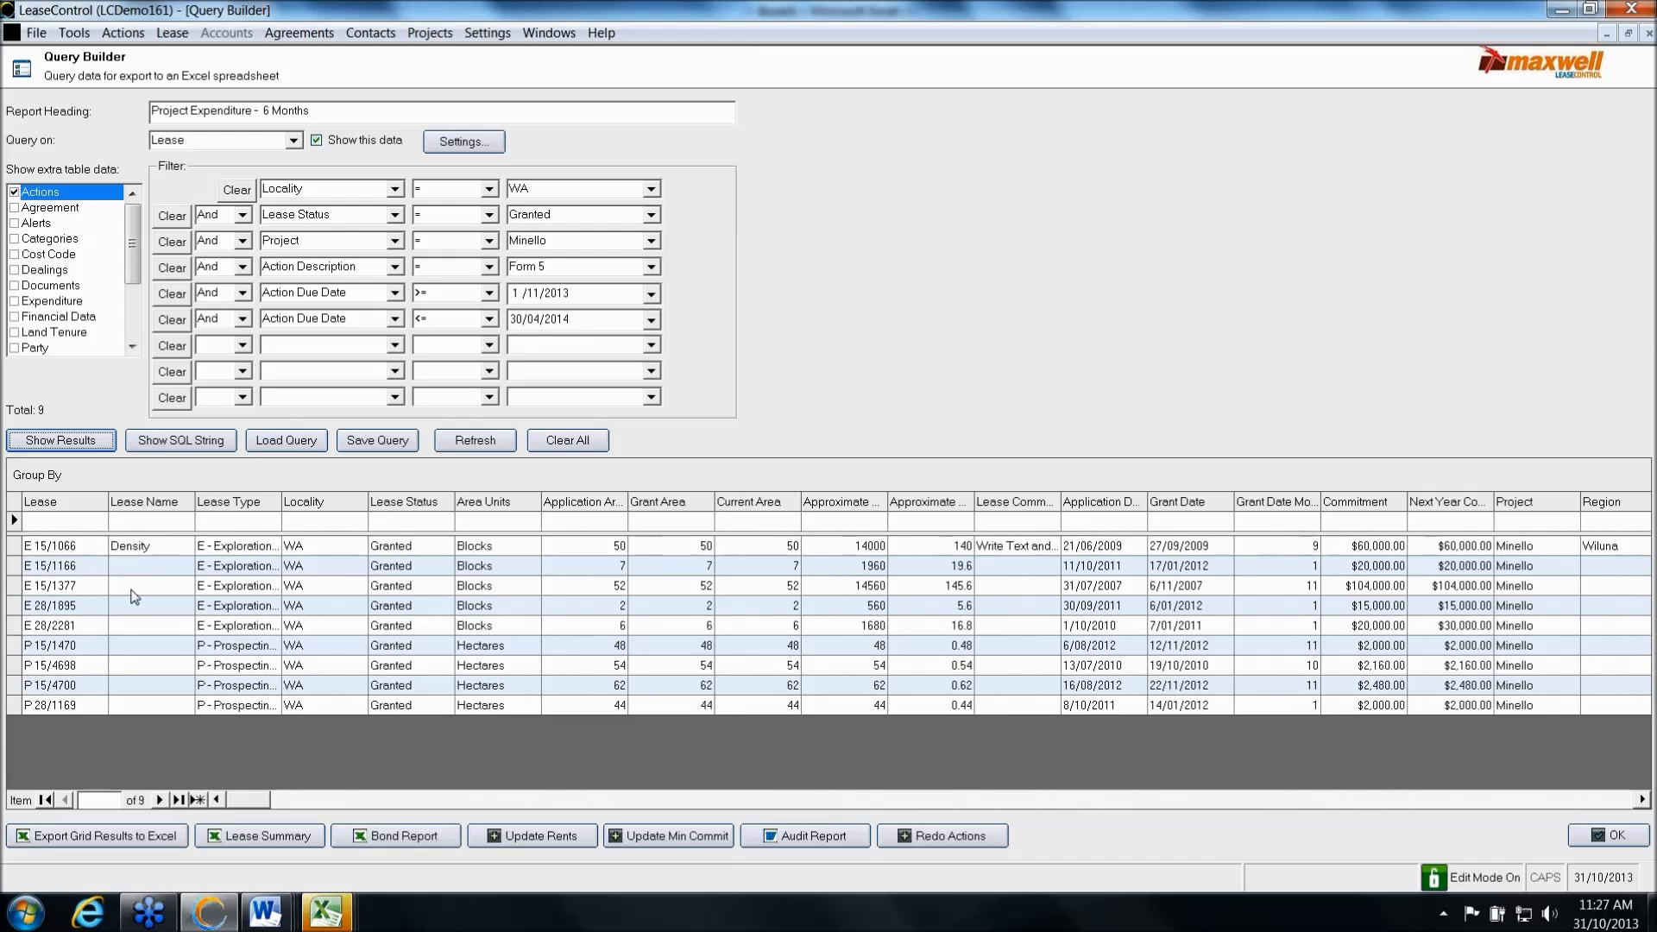
Export all rows of the Project Expenditure - 6 Months results to Excel and view the exported workbook
{"action": "left_click_drag", "start_coordinate": [13, 545], "coordinate": [14, 705]}
{"action": "left_click", "coordinate": [98, 839]}
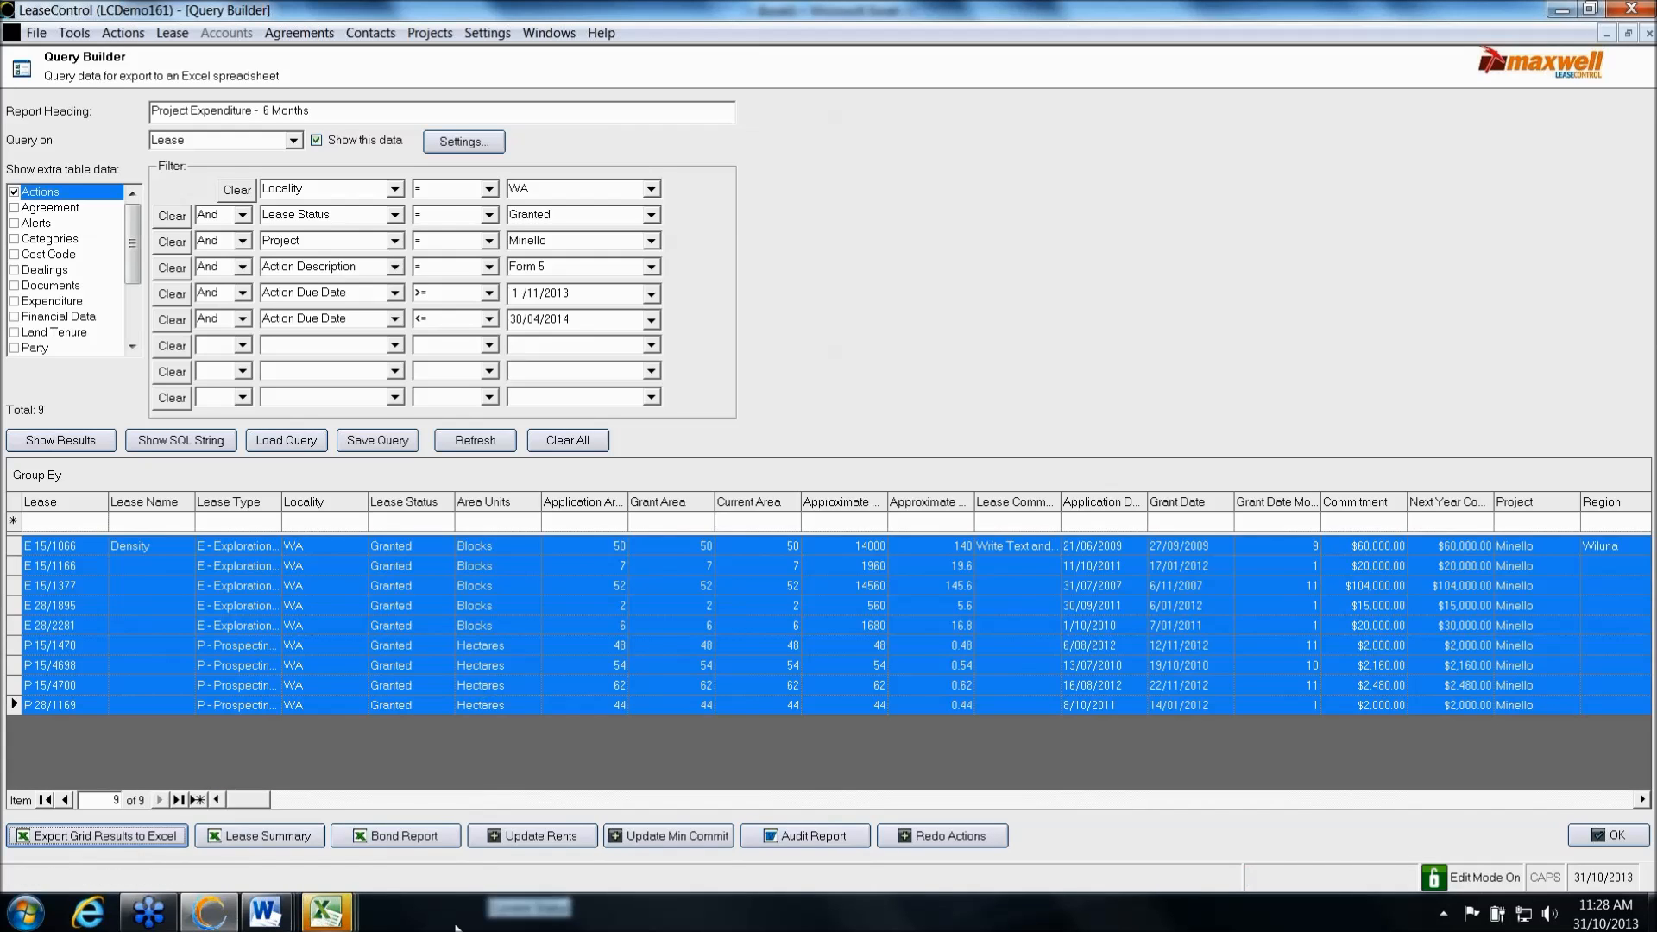
{"action": "mouse_move", "coordinate": [326, 912]}
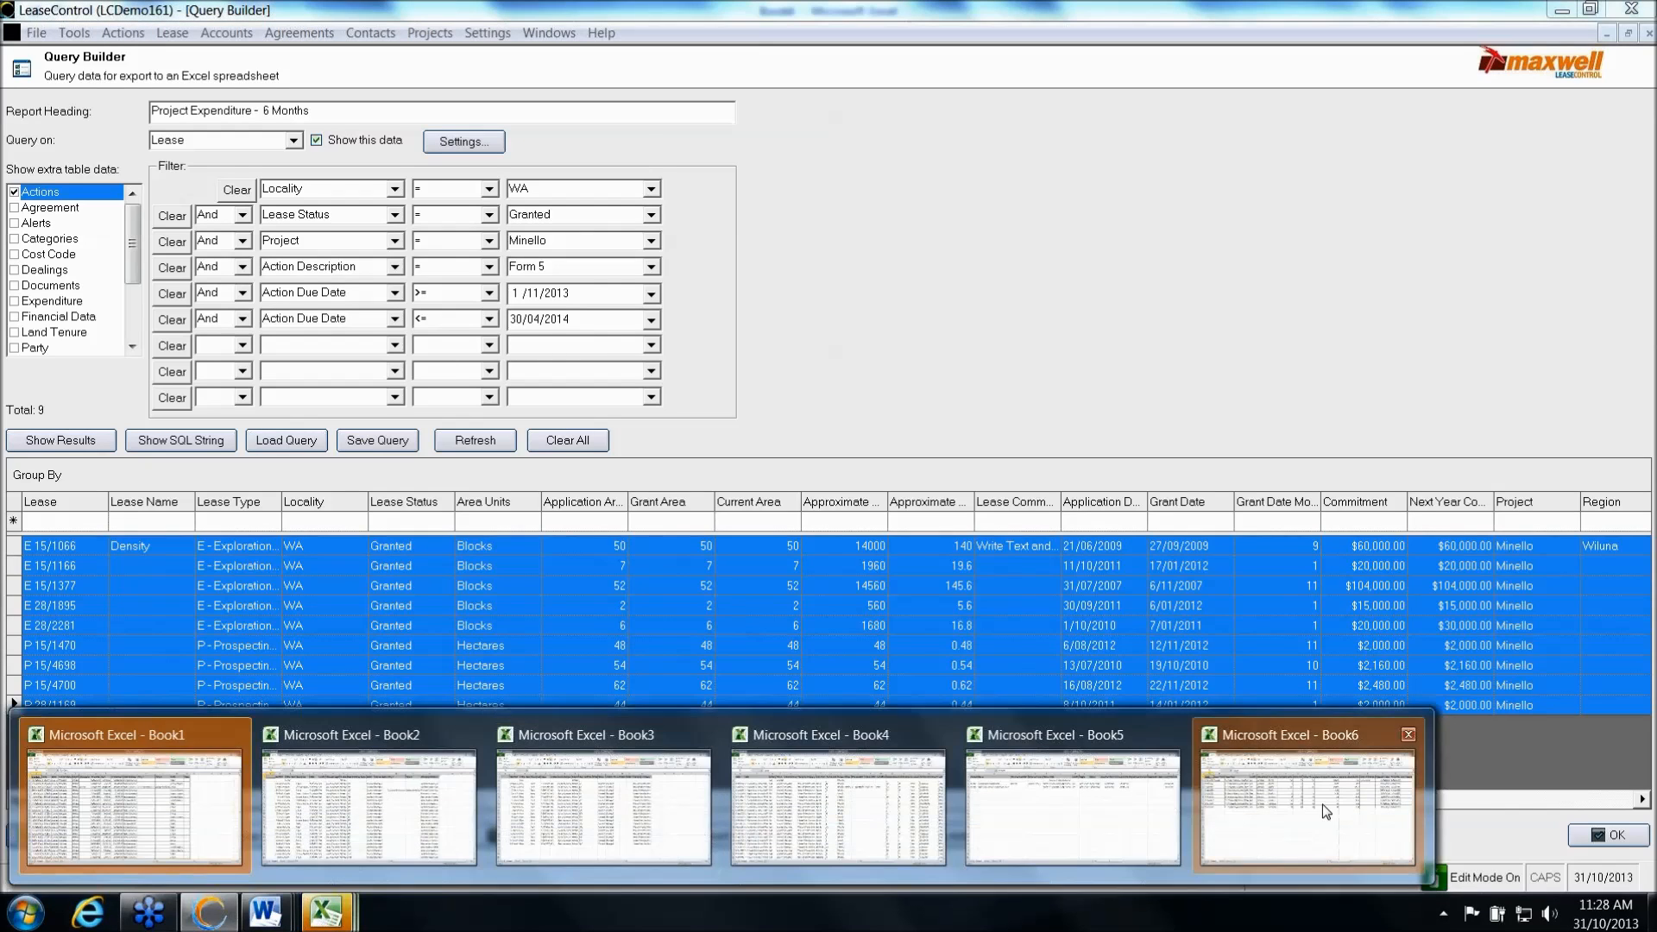
{"action": "left_click", "coordinate": [1321, 811]}
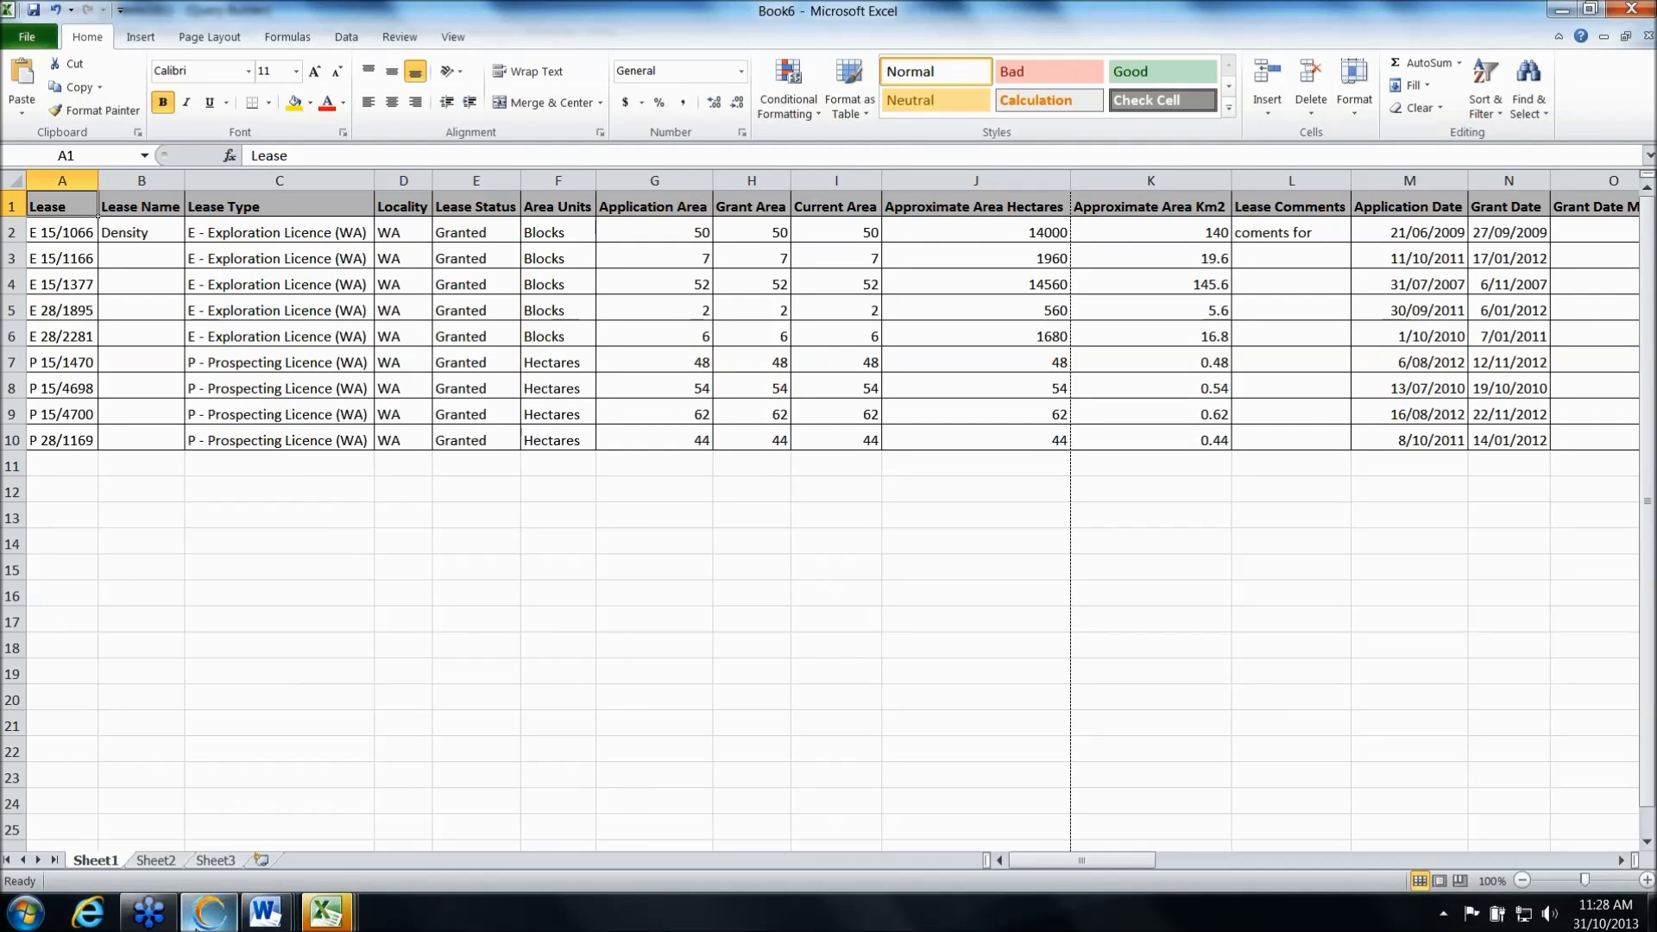
Return to LeaseControl, replace the current criteria with the saved query Rent - 3 Months, and show its results
{"action": "left_click", "coordinate": [209, 912]}
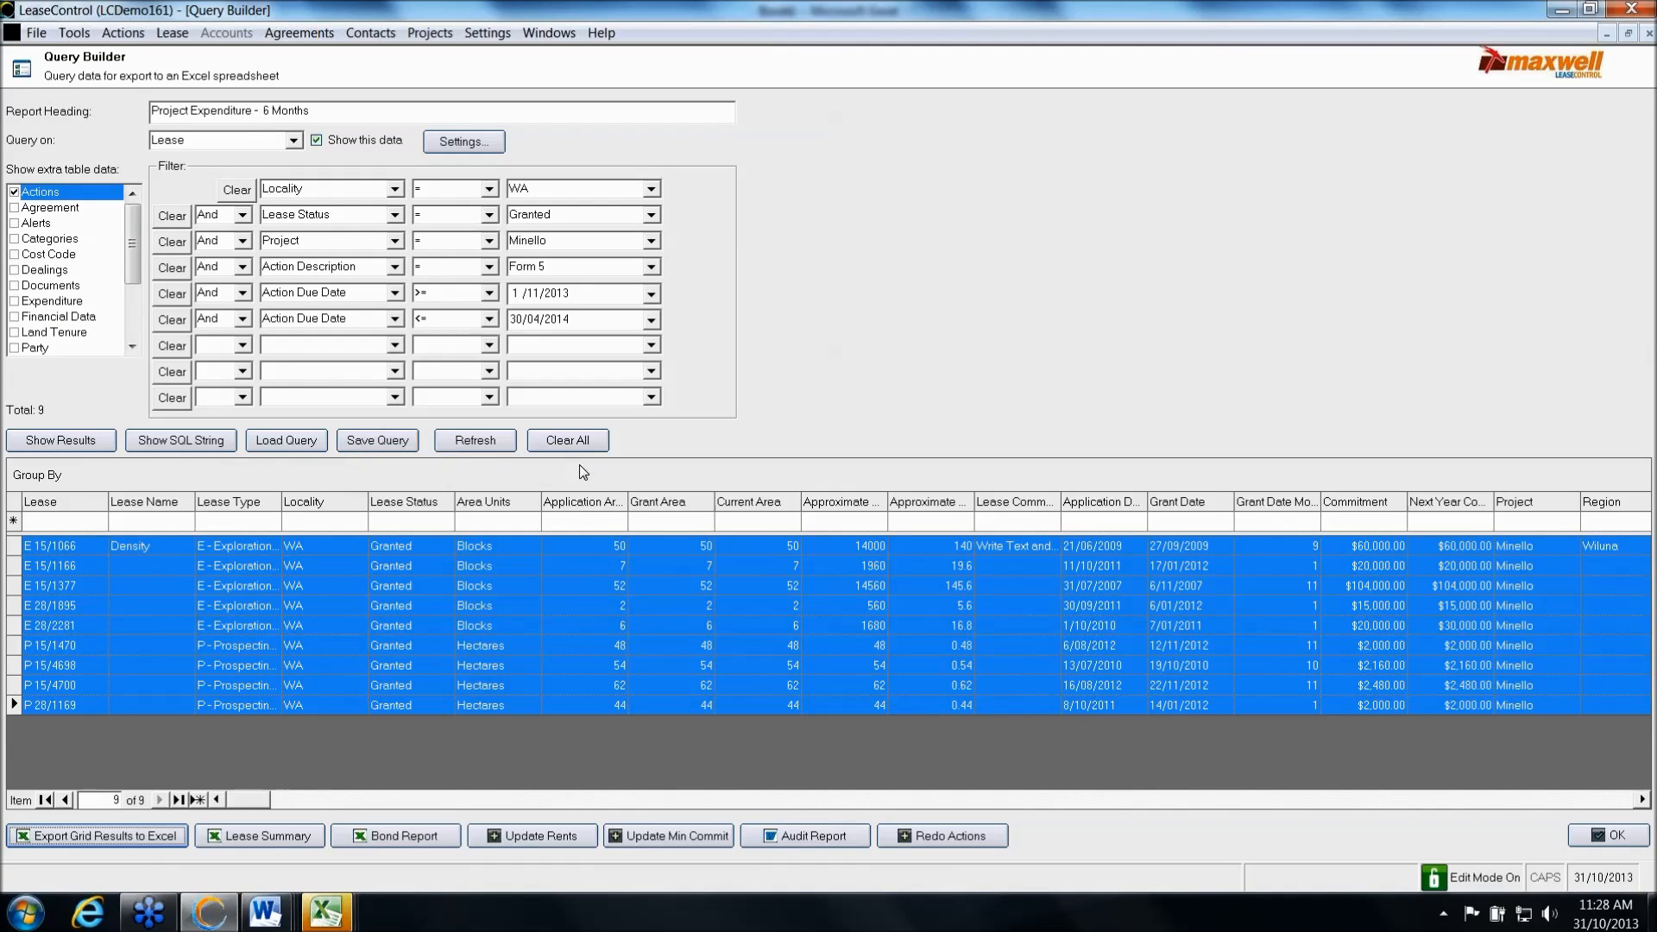
{"action": "left_click", "coordinate": [569, 442]}
{"action": "left_click", "coordinate": [295, 141]}
{"action": "left_click", "coordinate": [294, 141]}
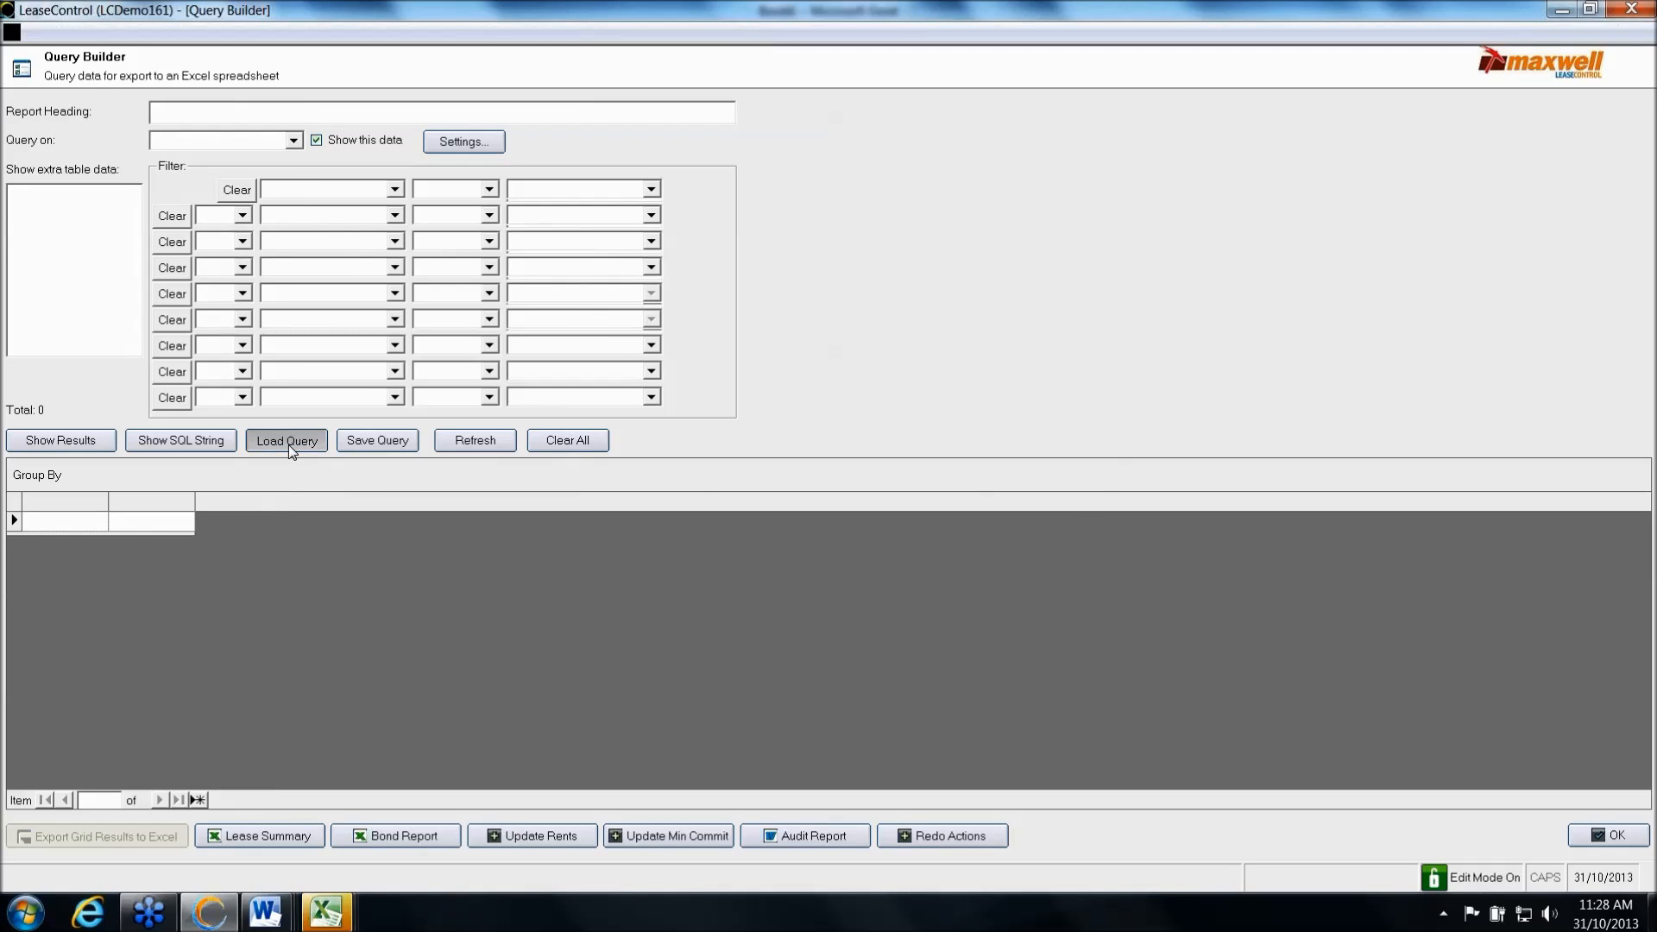
{"action": "left_click", "coordinate": [288, 443]}
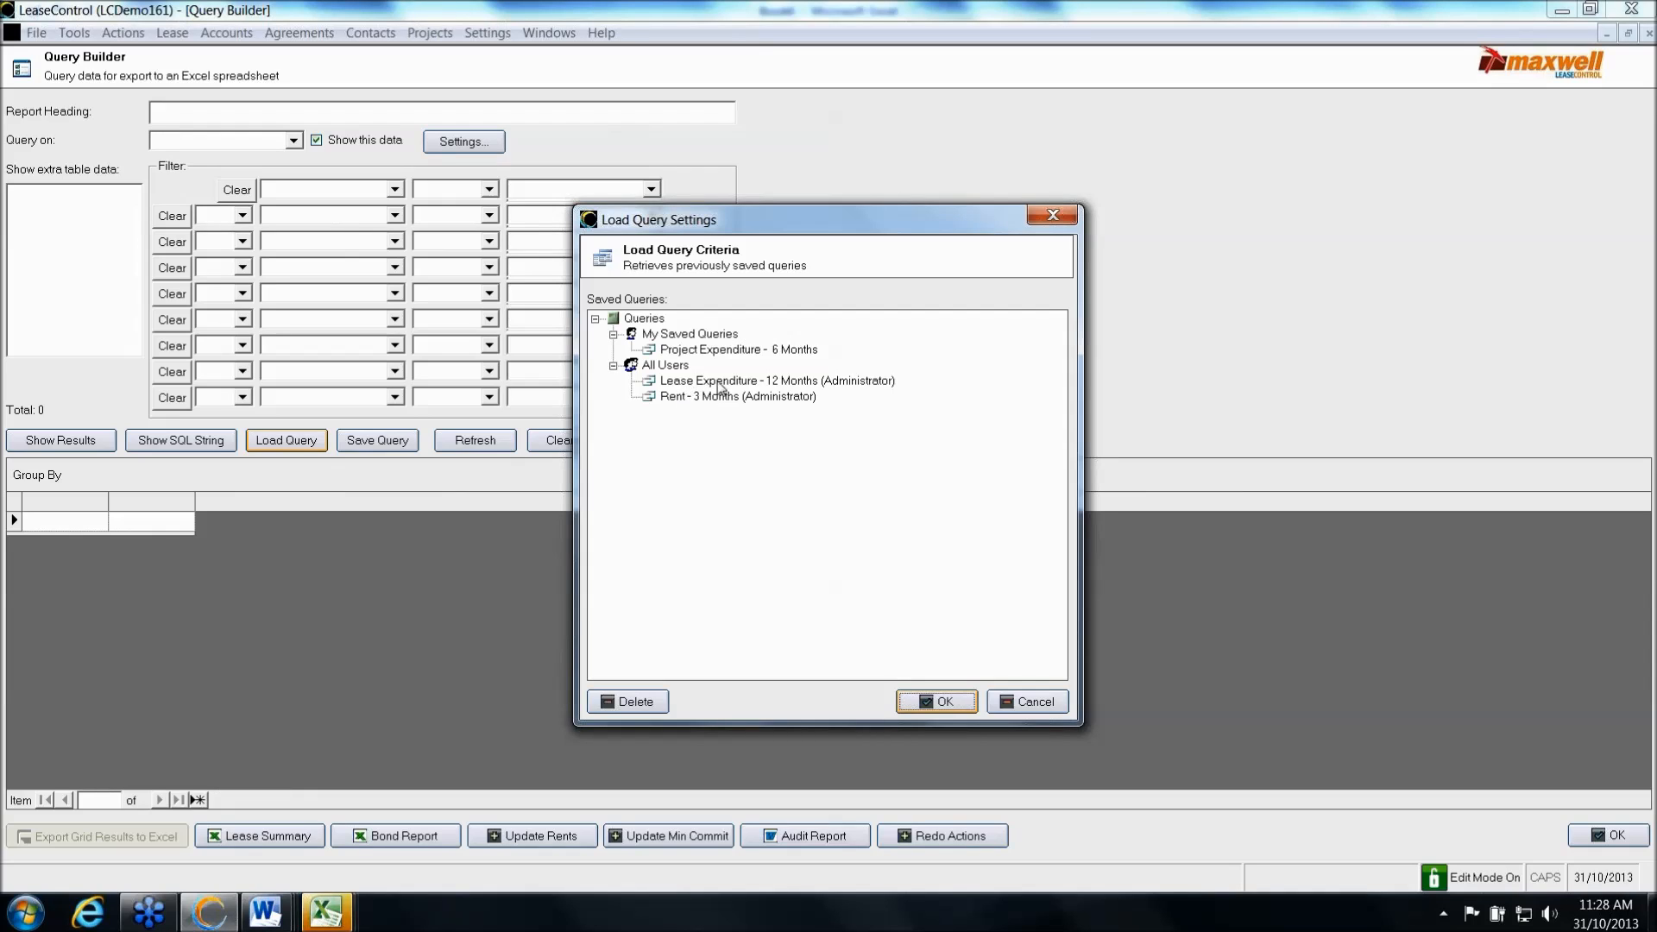
{"action": "left_click", "coordinate": [694, 398]}
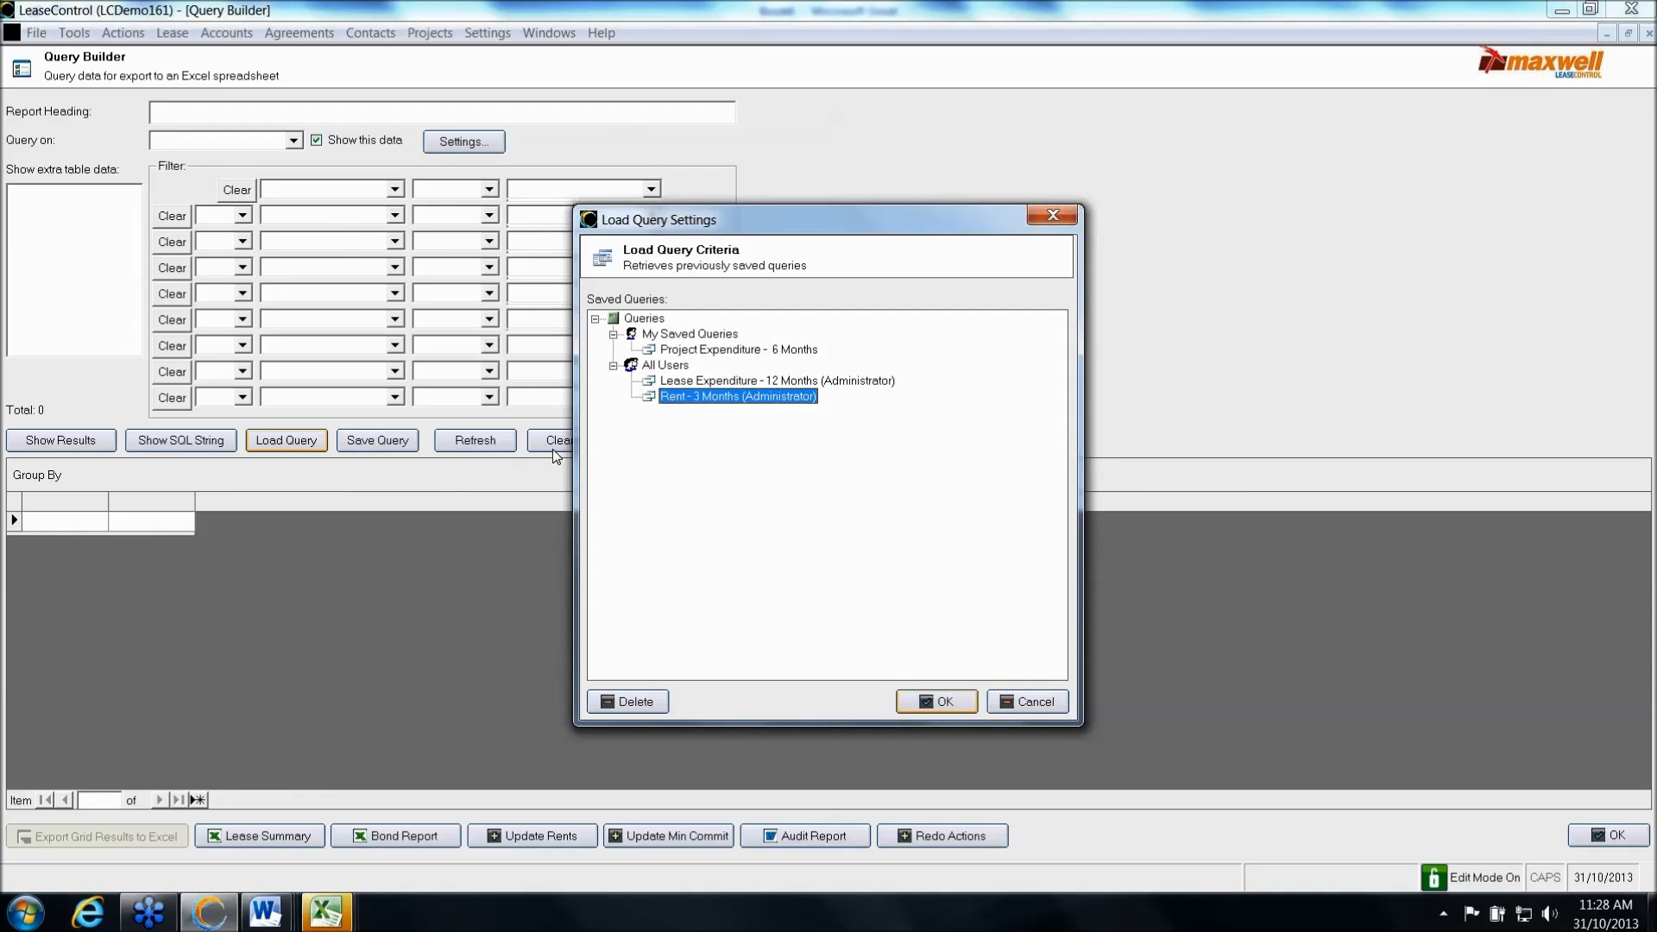
{"action": "left_click", "coordinate": [932, 700]}
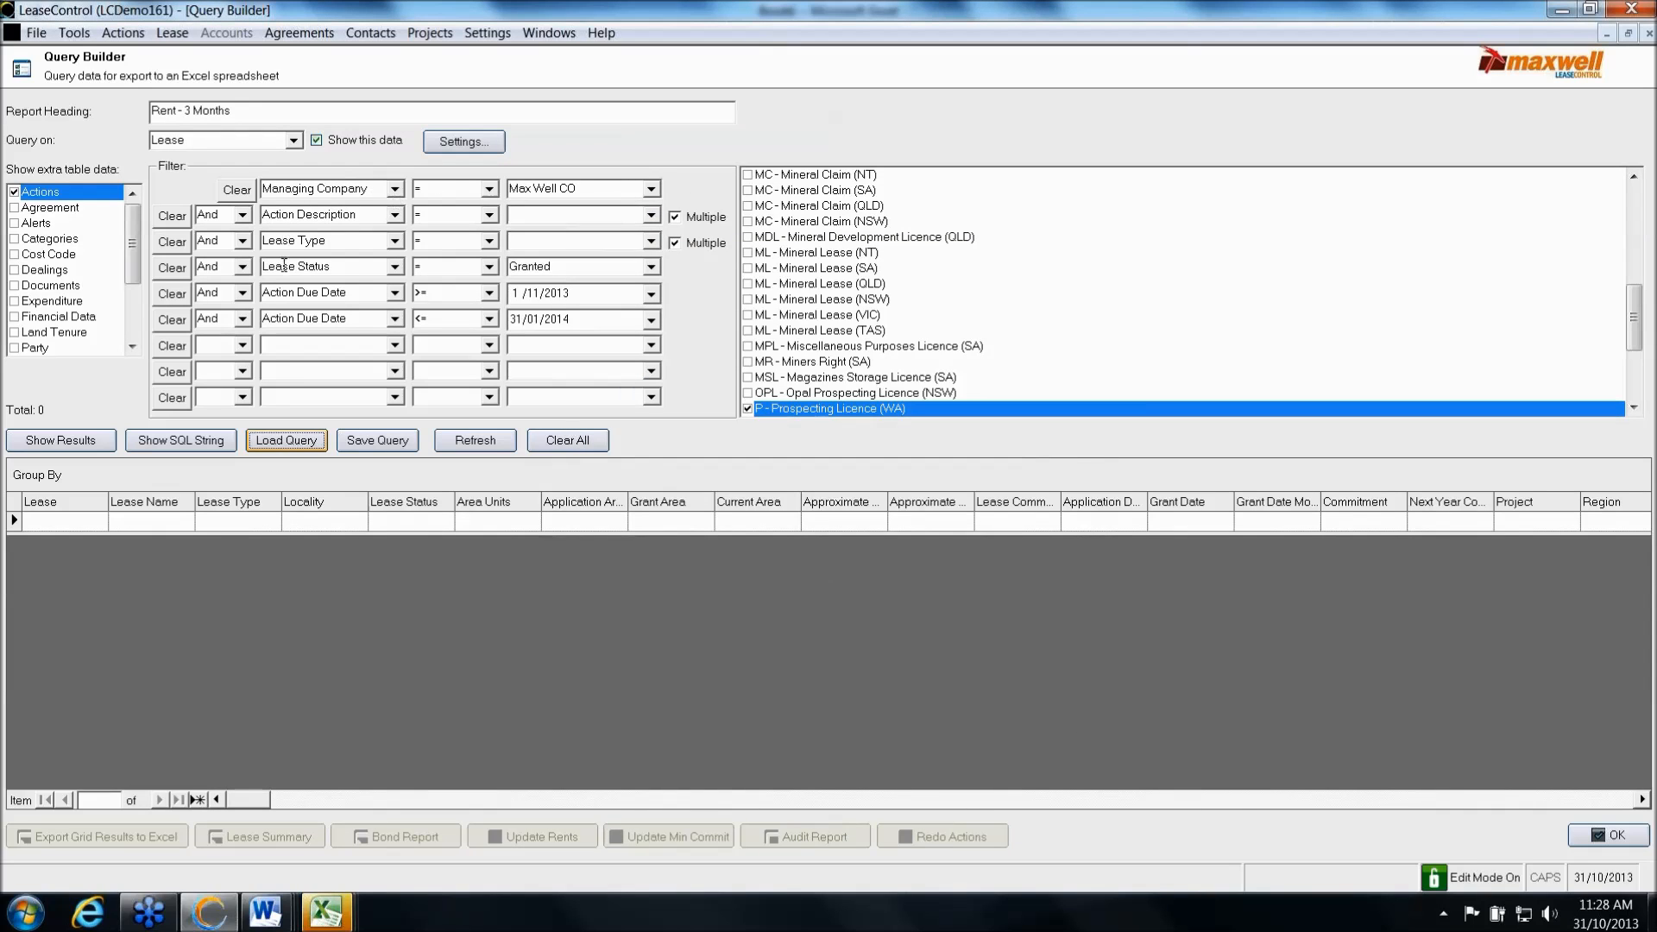
{"action": "left_click", "coordinate": [78, 444]}
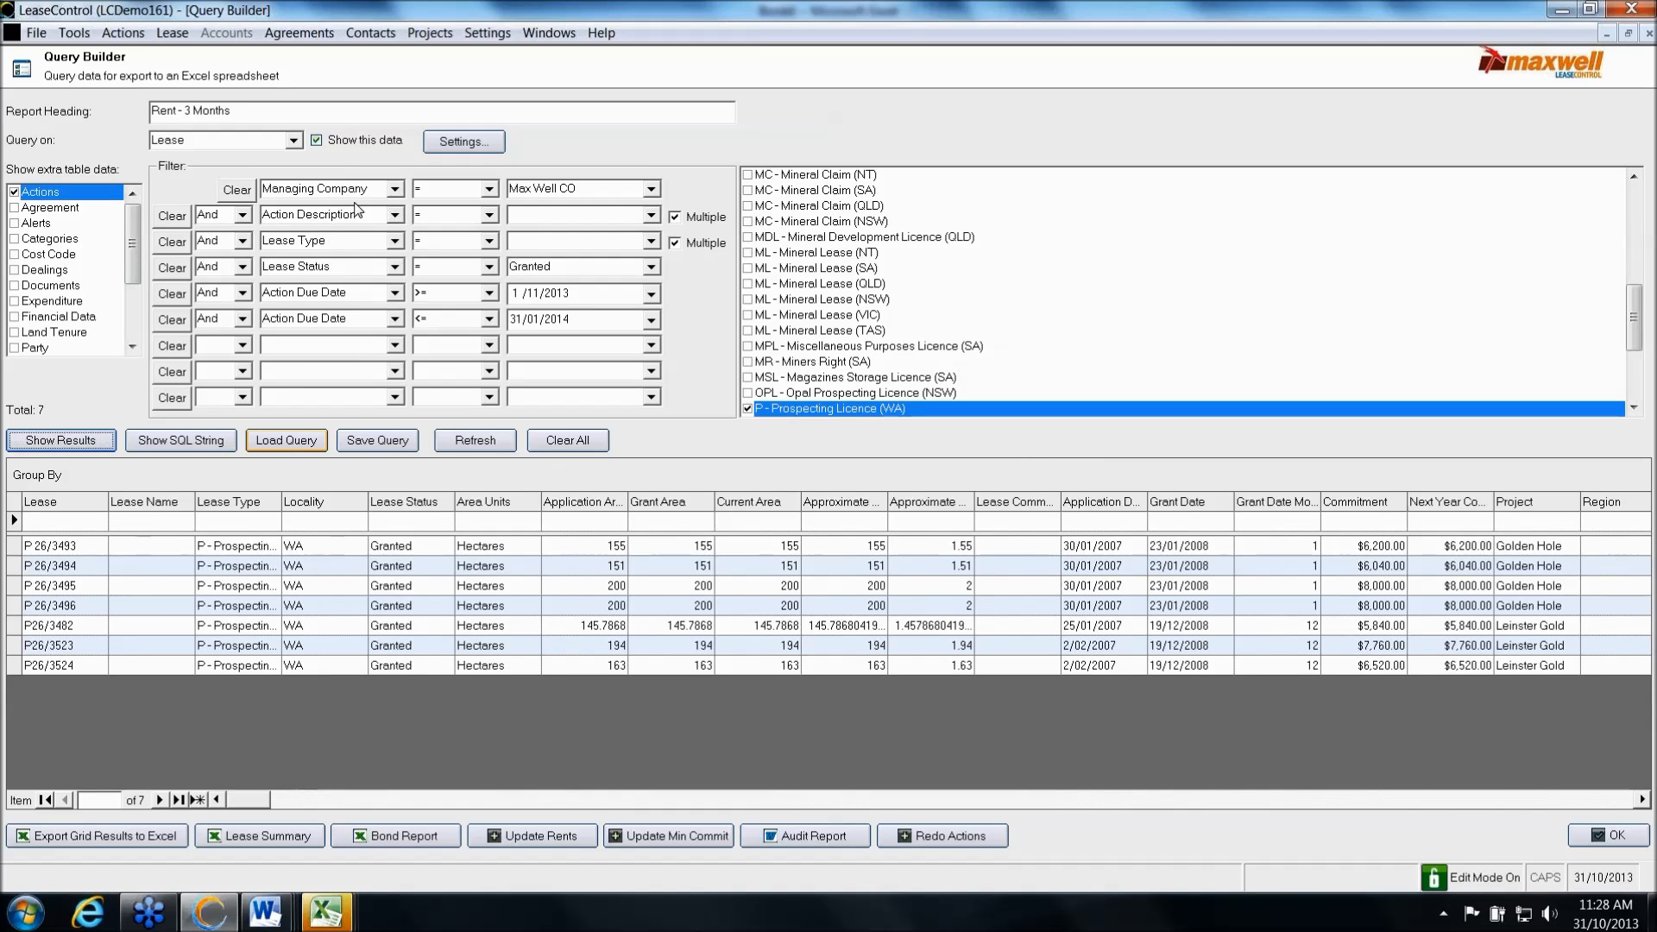
Select all rows of the rent query results, and reduce the selection to the first lease
{"action": "left_click_drag", "start_coordinate": [14, 548], "coordinate": [14, 666]}
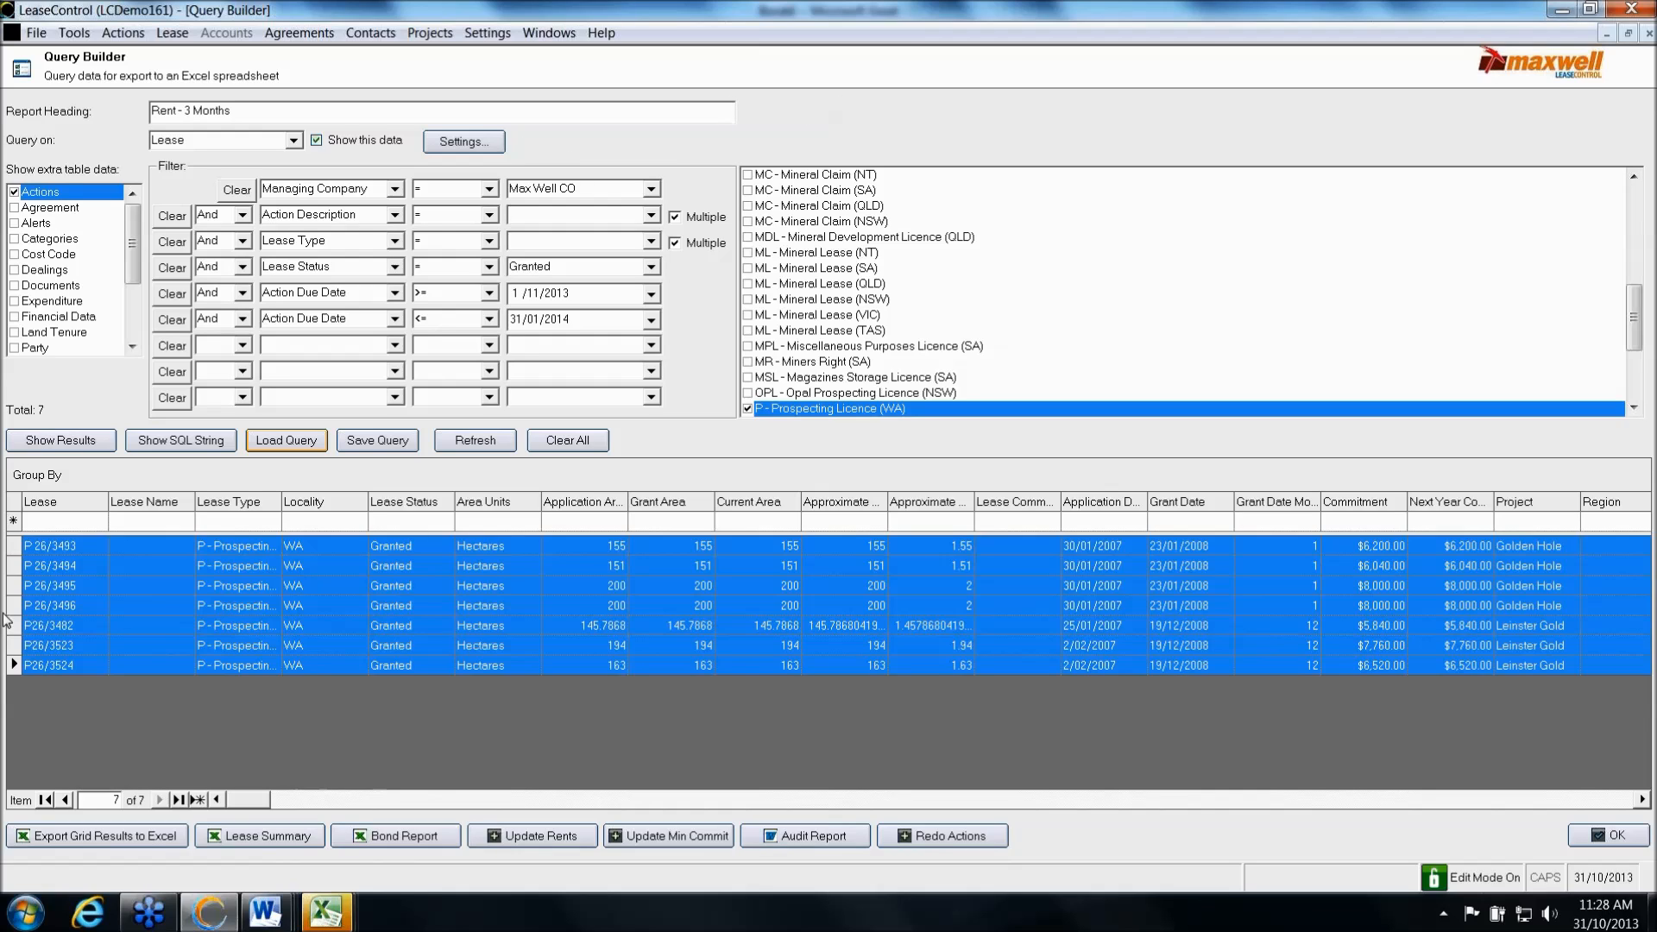
{"action": "left_click", "coordinate": [14, 546]}
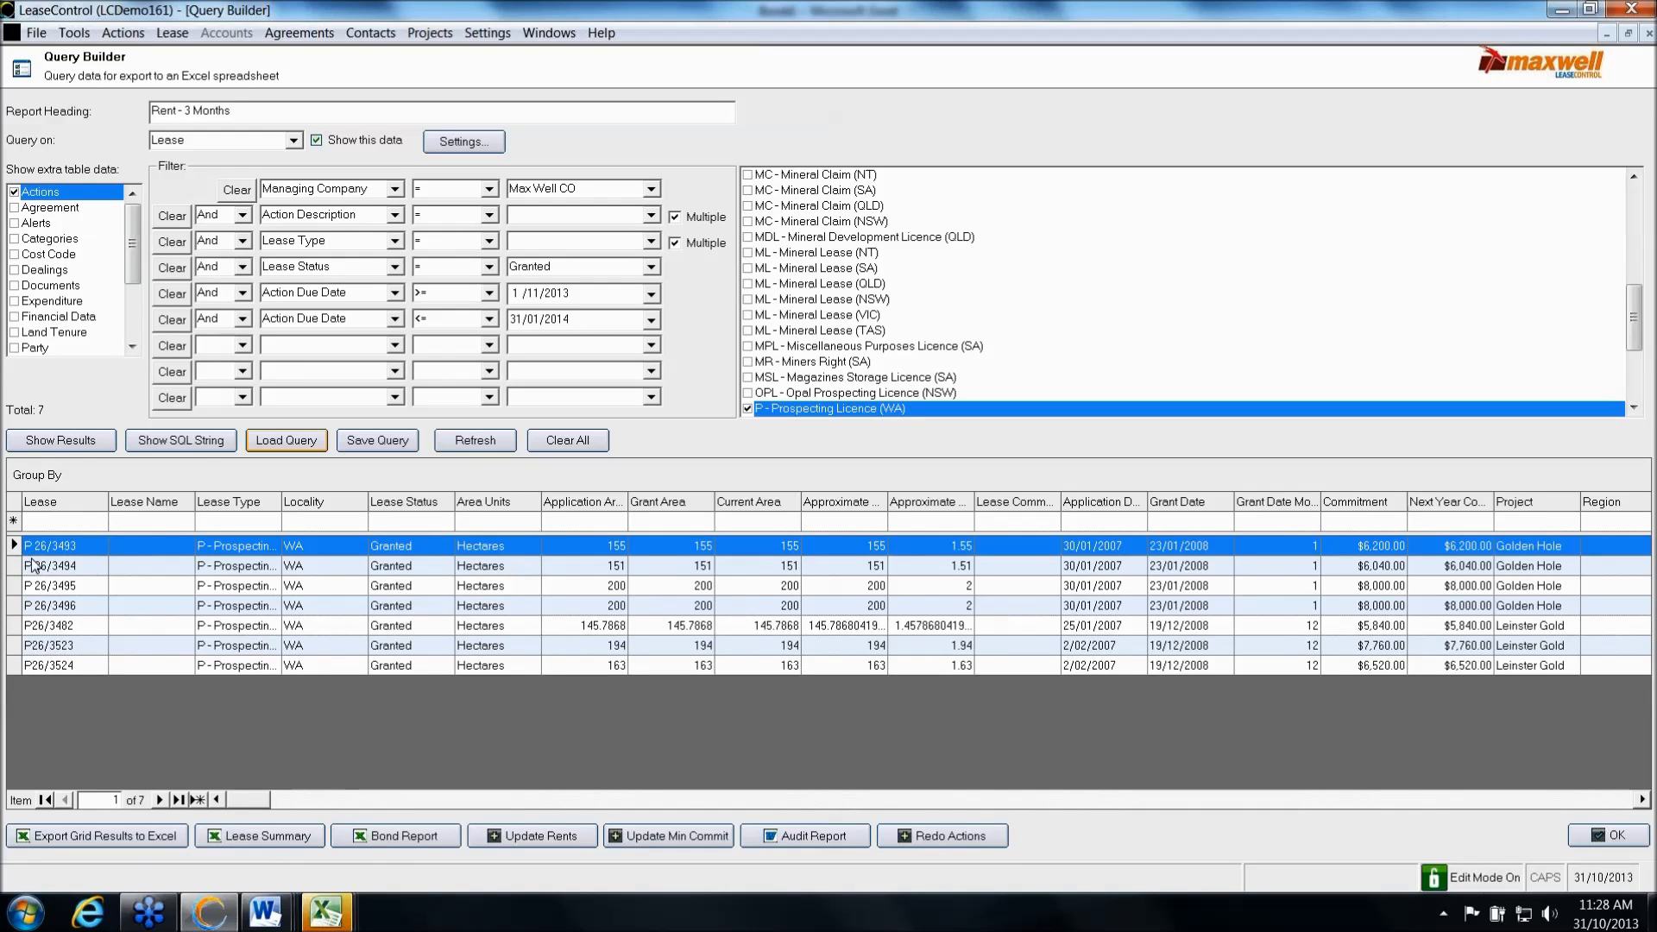
{"action": "left_click", "coordinate": [62, 441]}
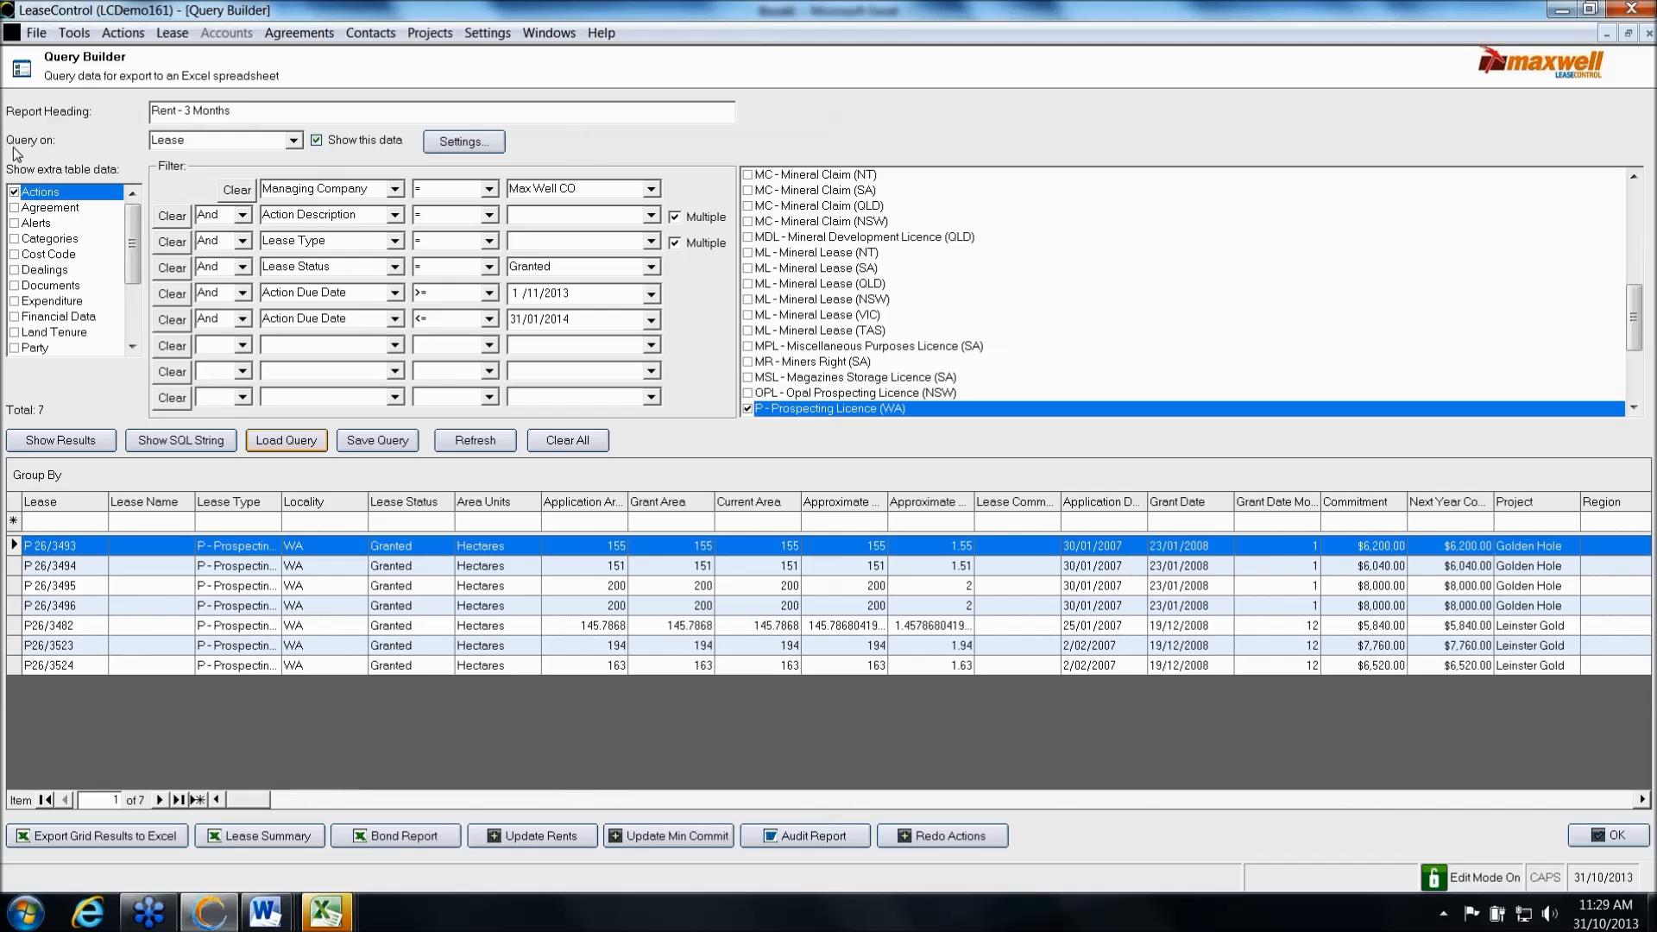
Open the Lease Expiry Schedule report in the Reporter's Viewer
{"action": "left_click", "coordinate": [73, 33]}
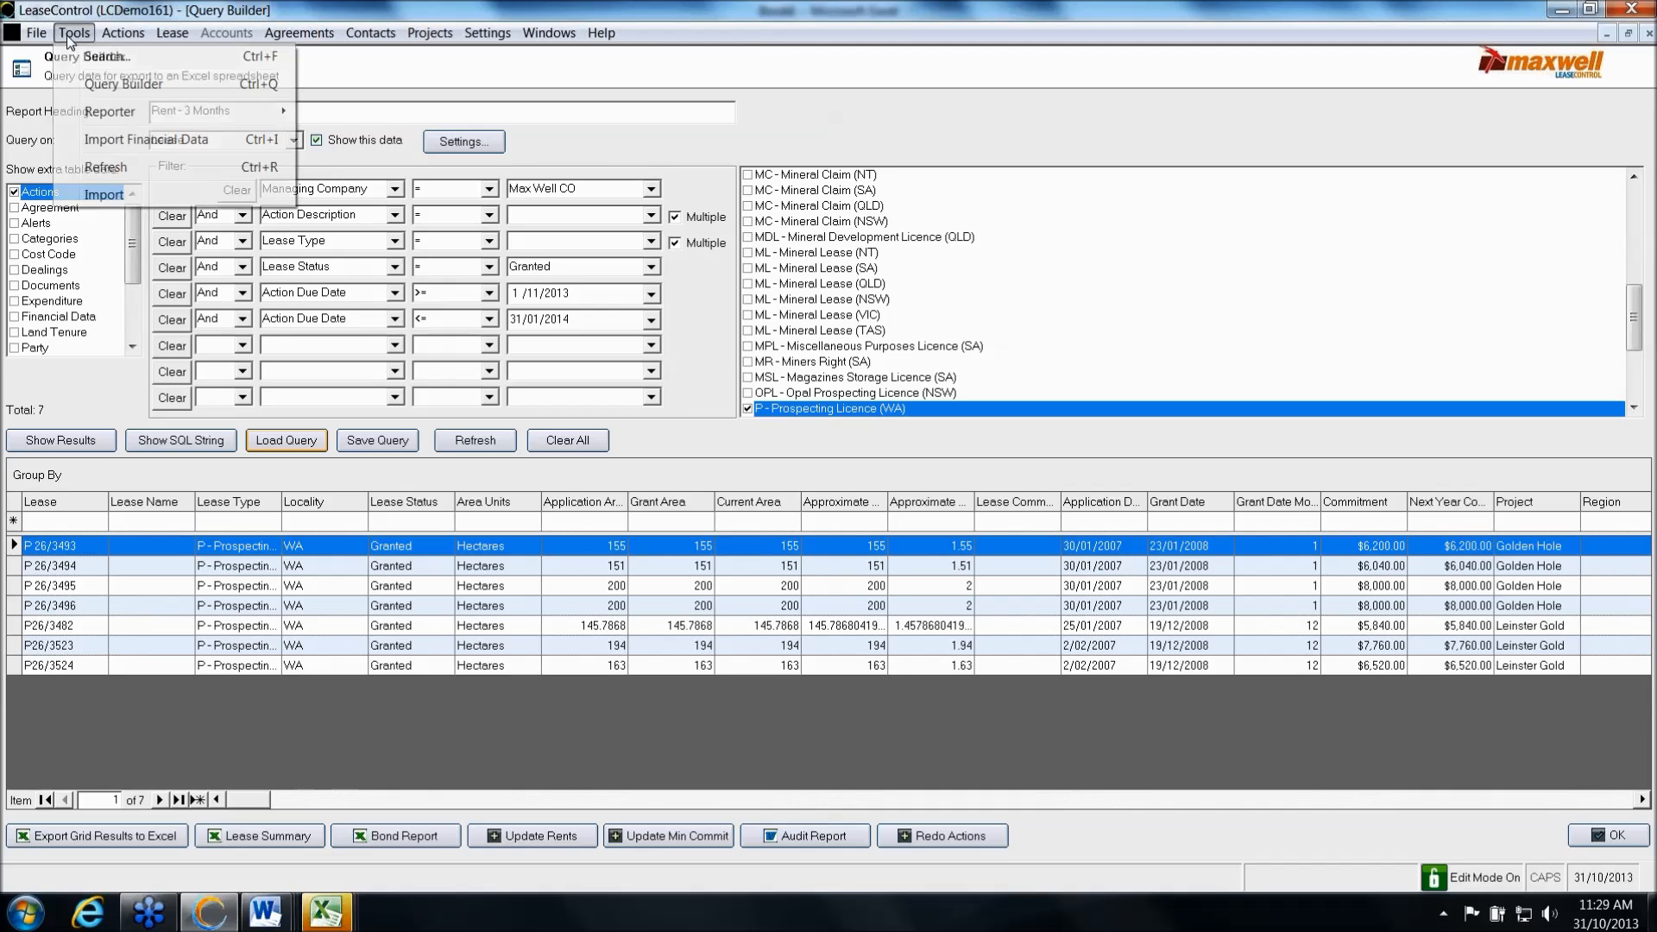
{"action": "mouse_move", "coordinate": [131, 118]}
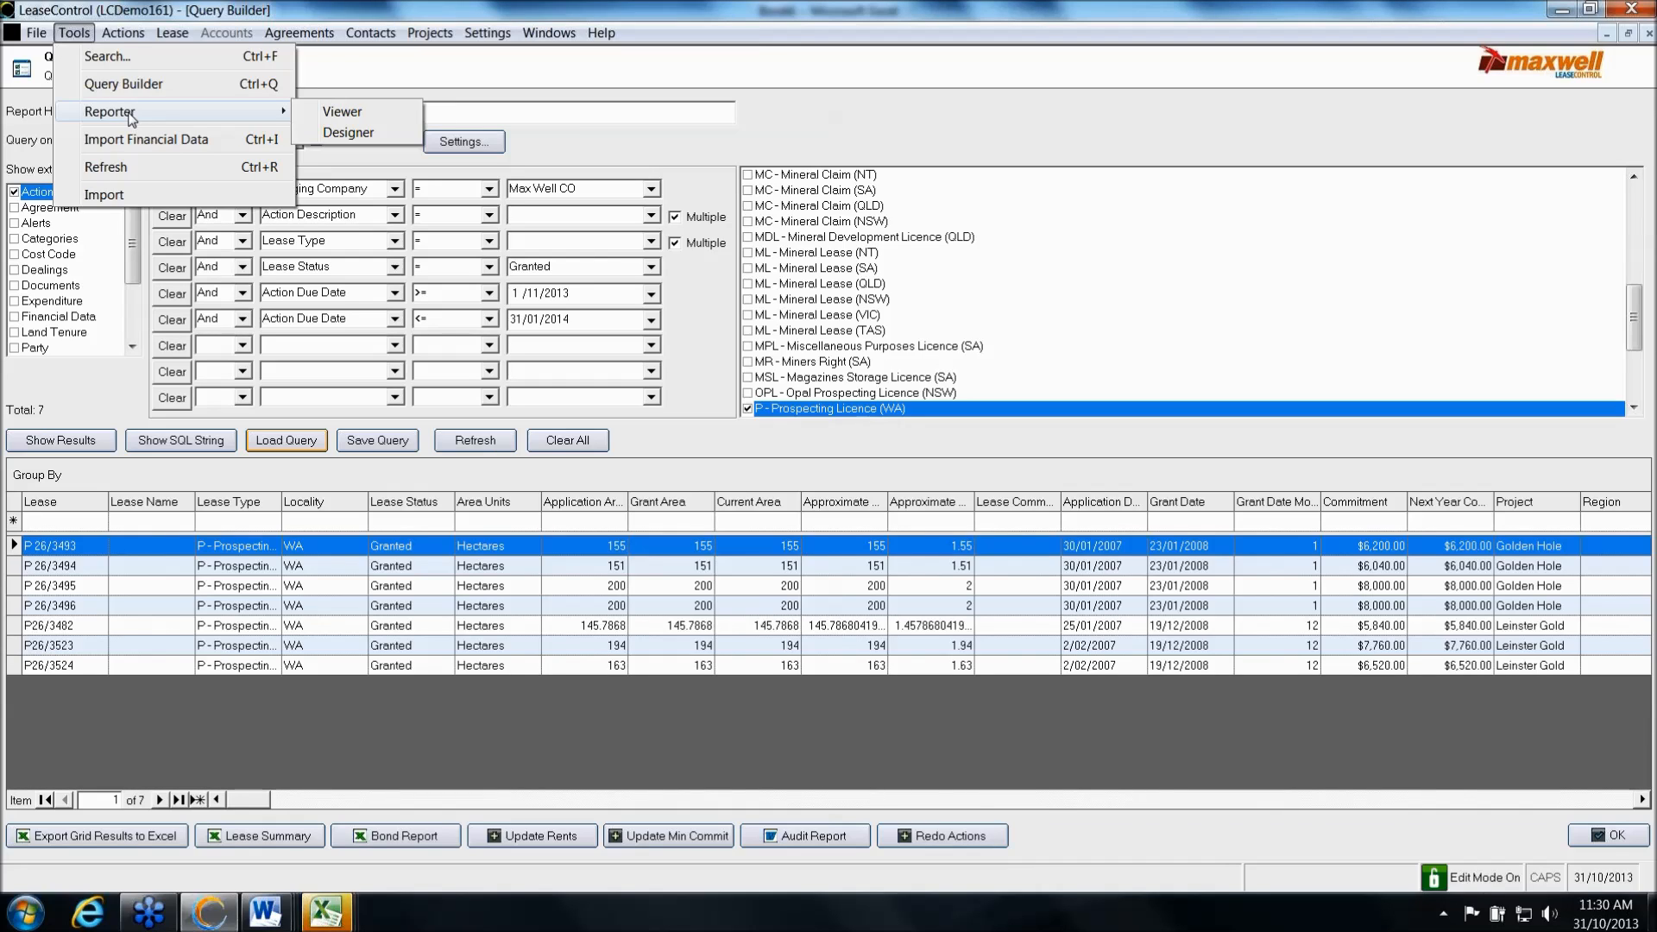
{"action": "left_click", "coordinate": [349, 113]}
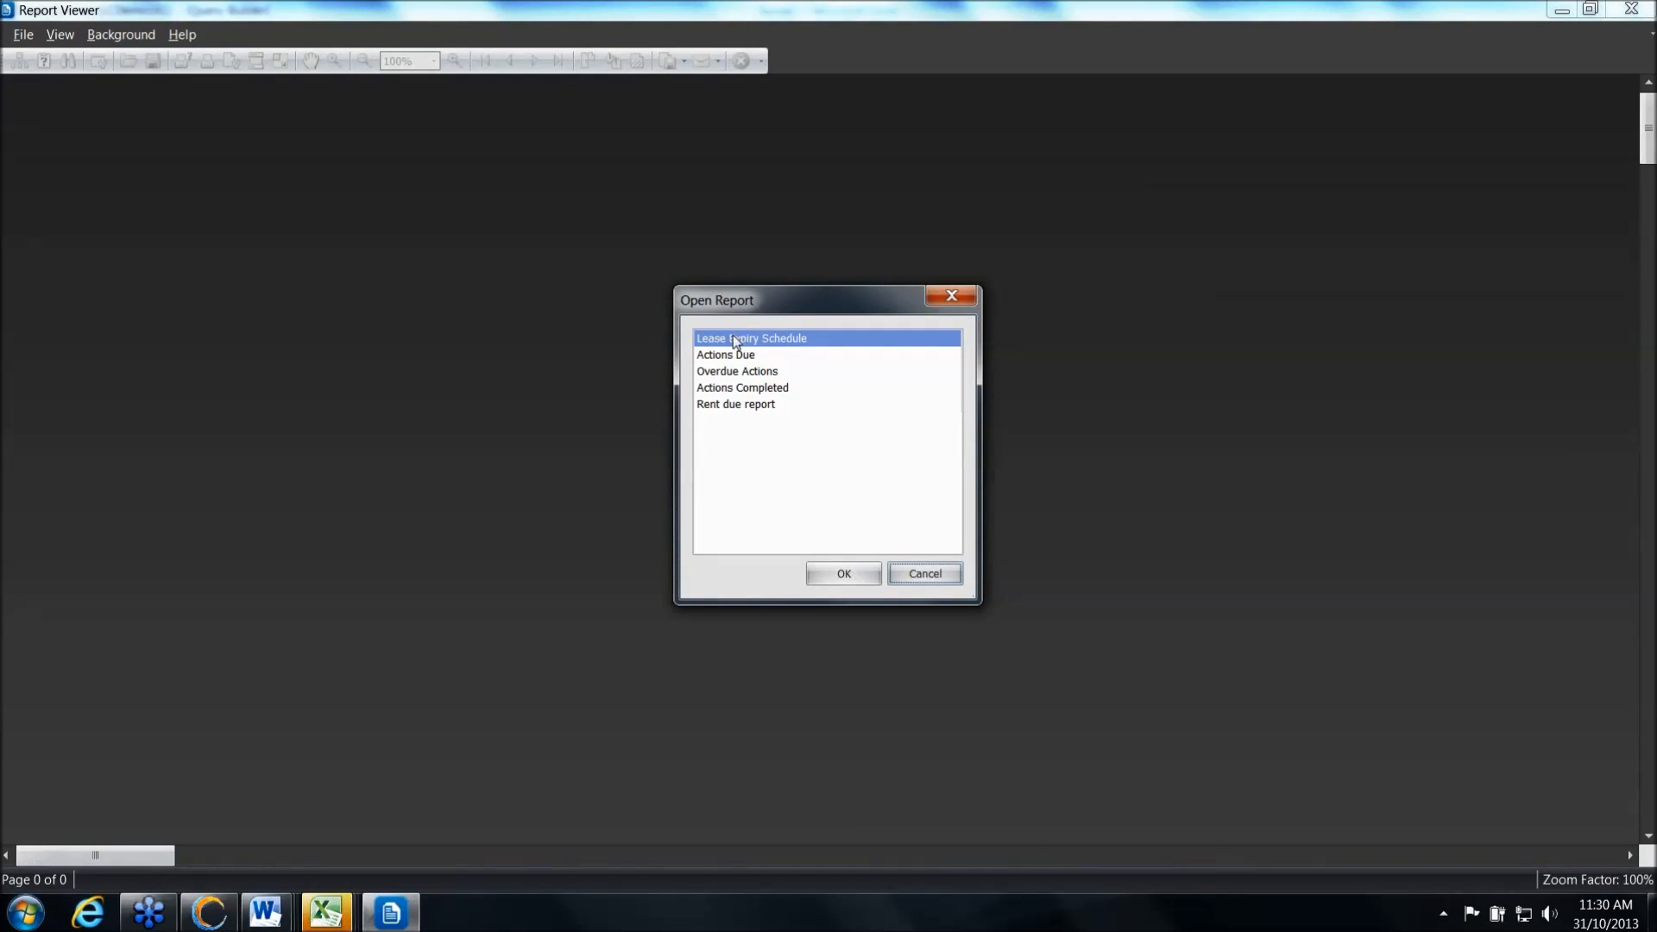
{"action": "left_click", "coordinate": [725, 409]}
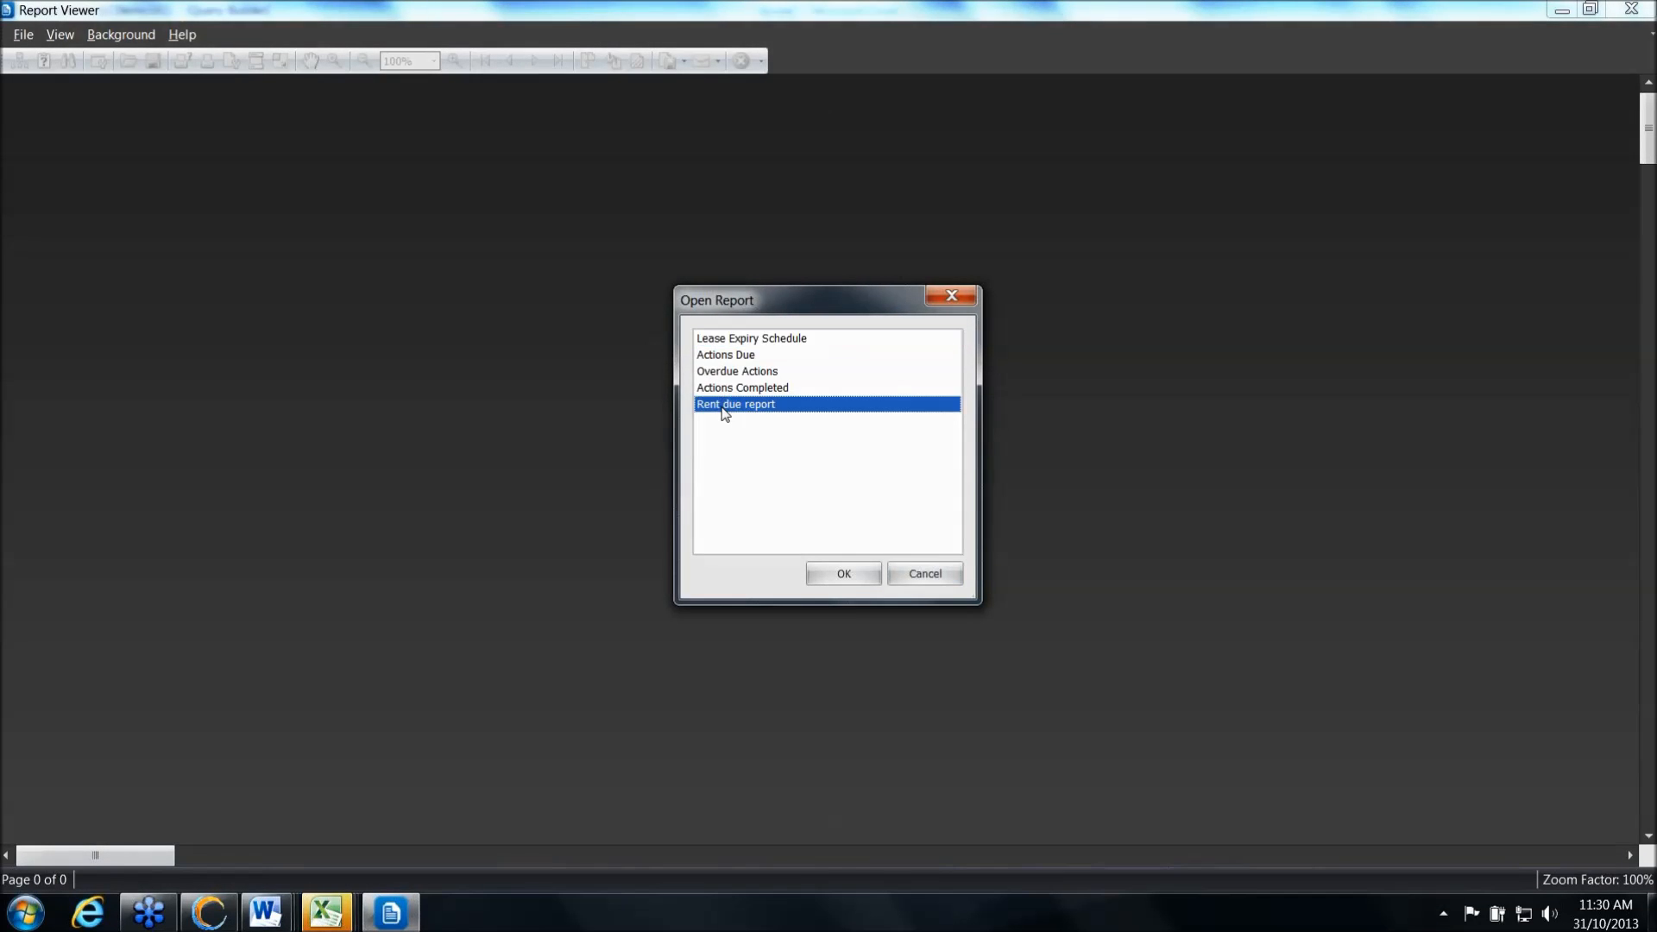
{"action": "left_click", "coordinate": [724, 340]}
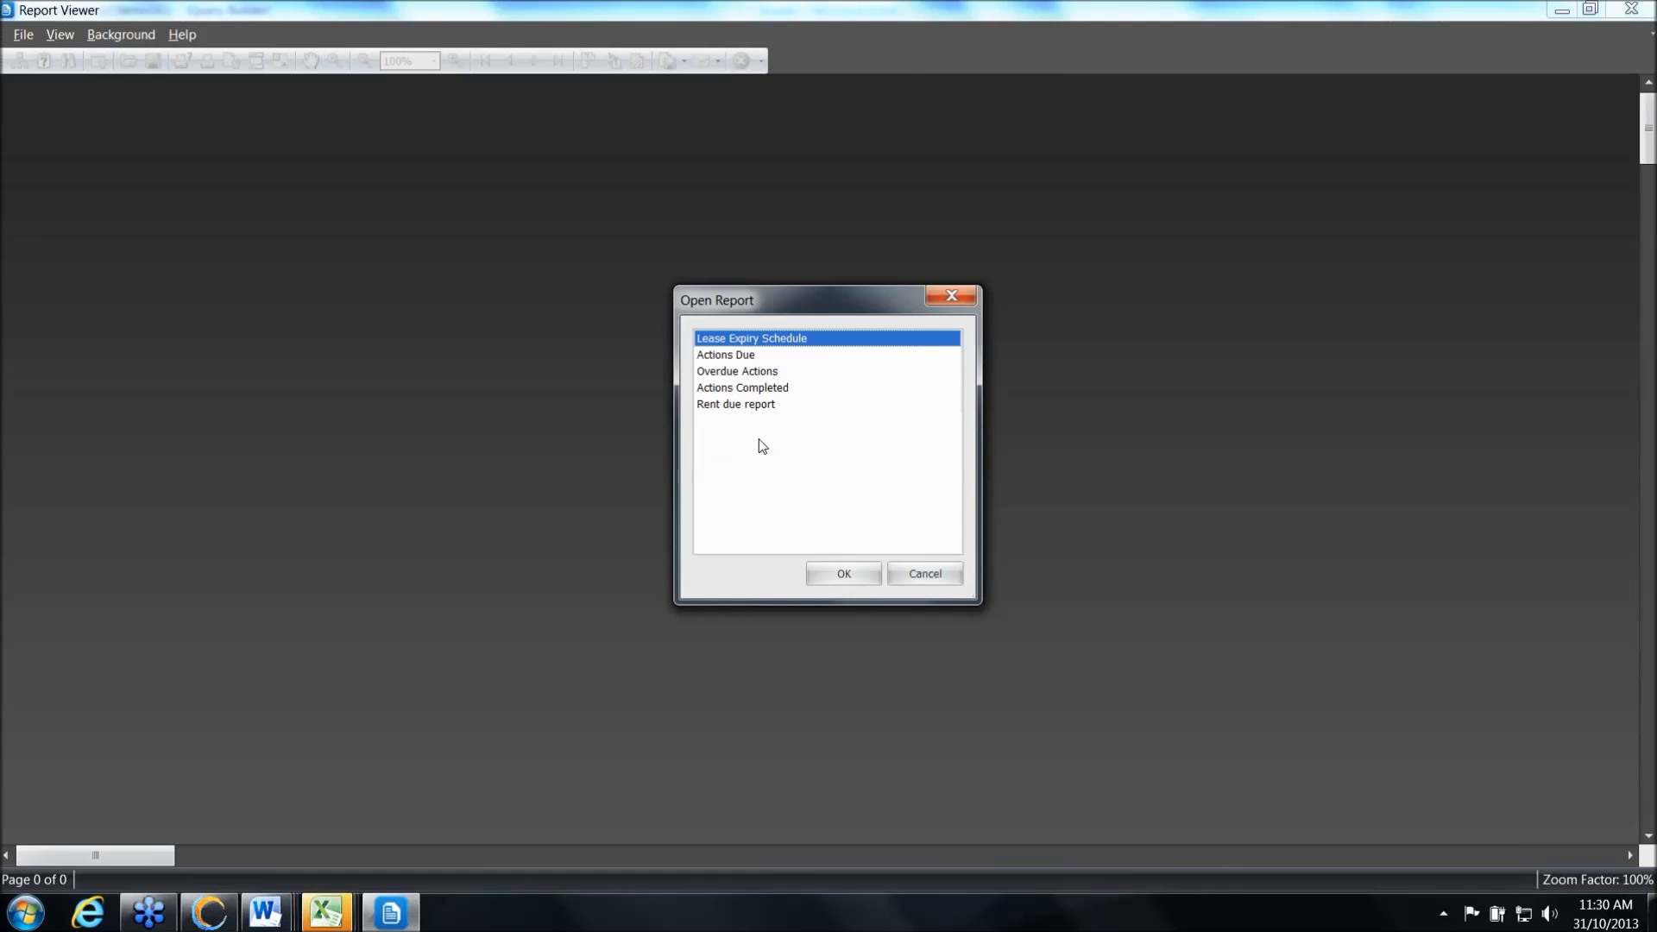
{"action": "left_click", "coordinate": [857, 577]}
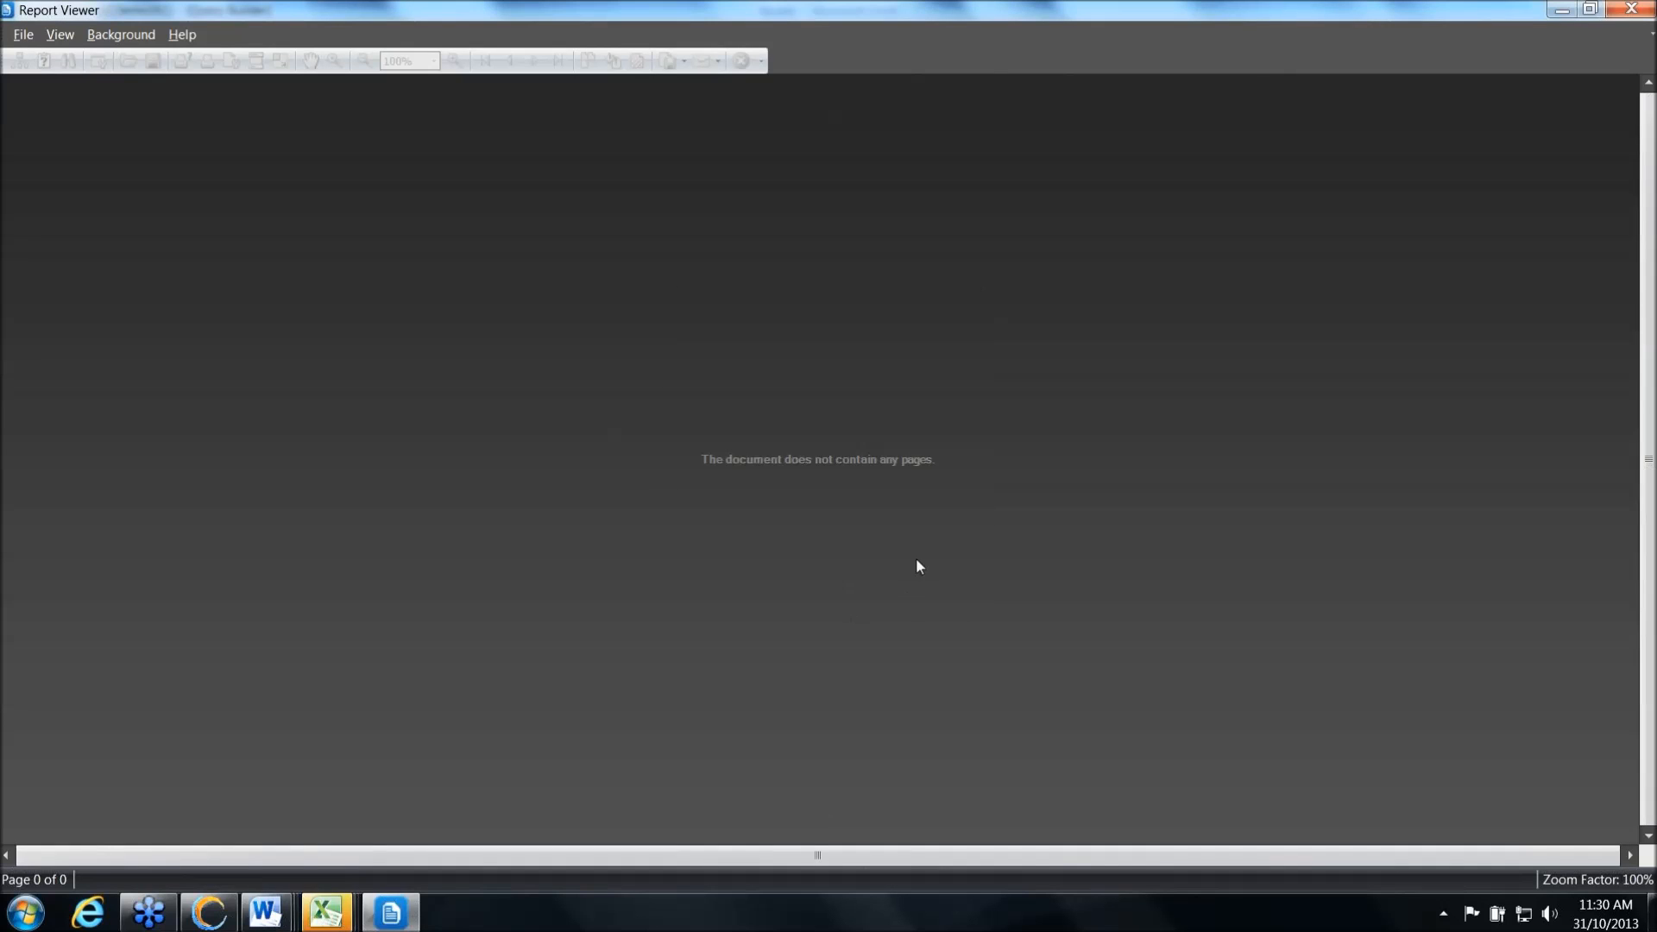
Set the report's expiry date range from 31/10/2013 to 28/02/2014
{"action": "left_click_drag", "start_coordinate": [169, 355], "coordinate": [352, 371]}
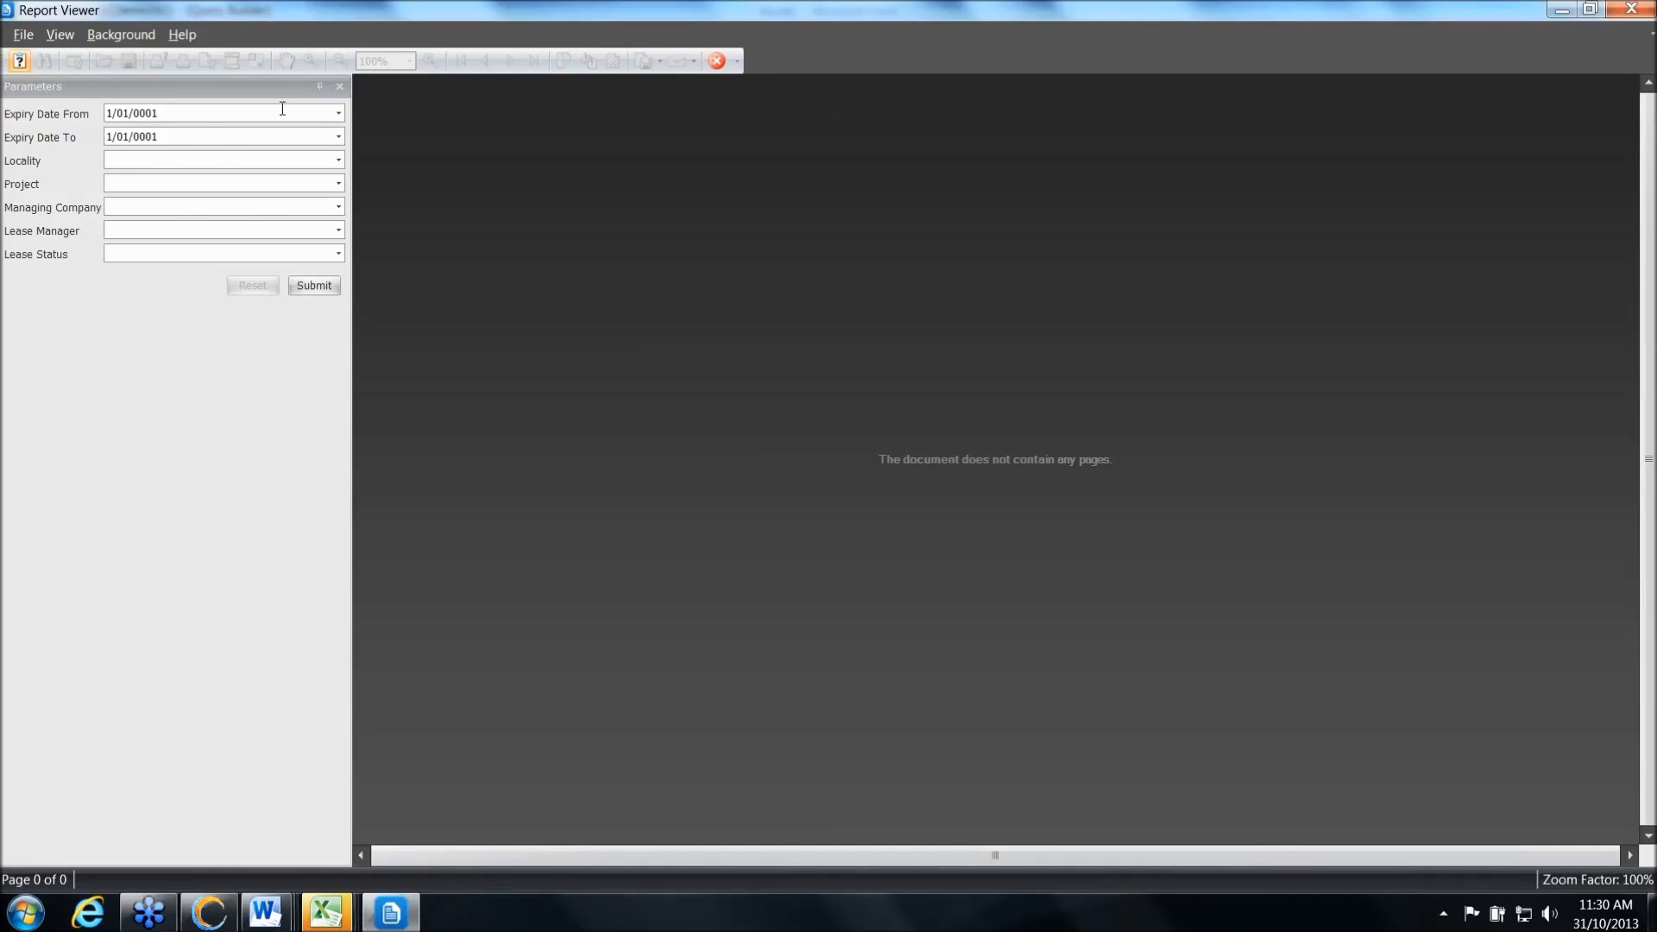
{"action": "left_click", "coordinate": [337, 116]}
{"action": "left_click", "coordinate": [338, 115]}
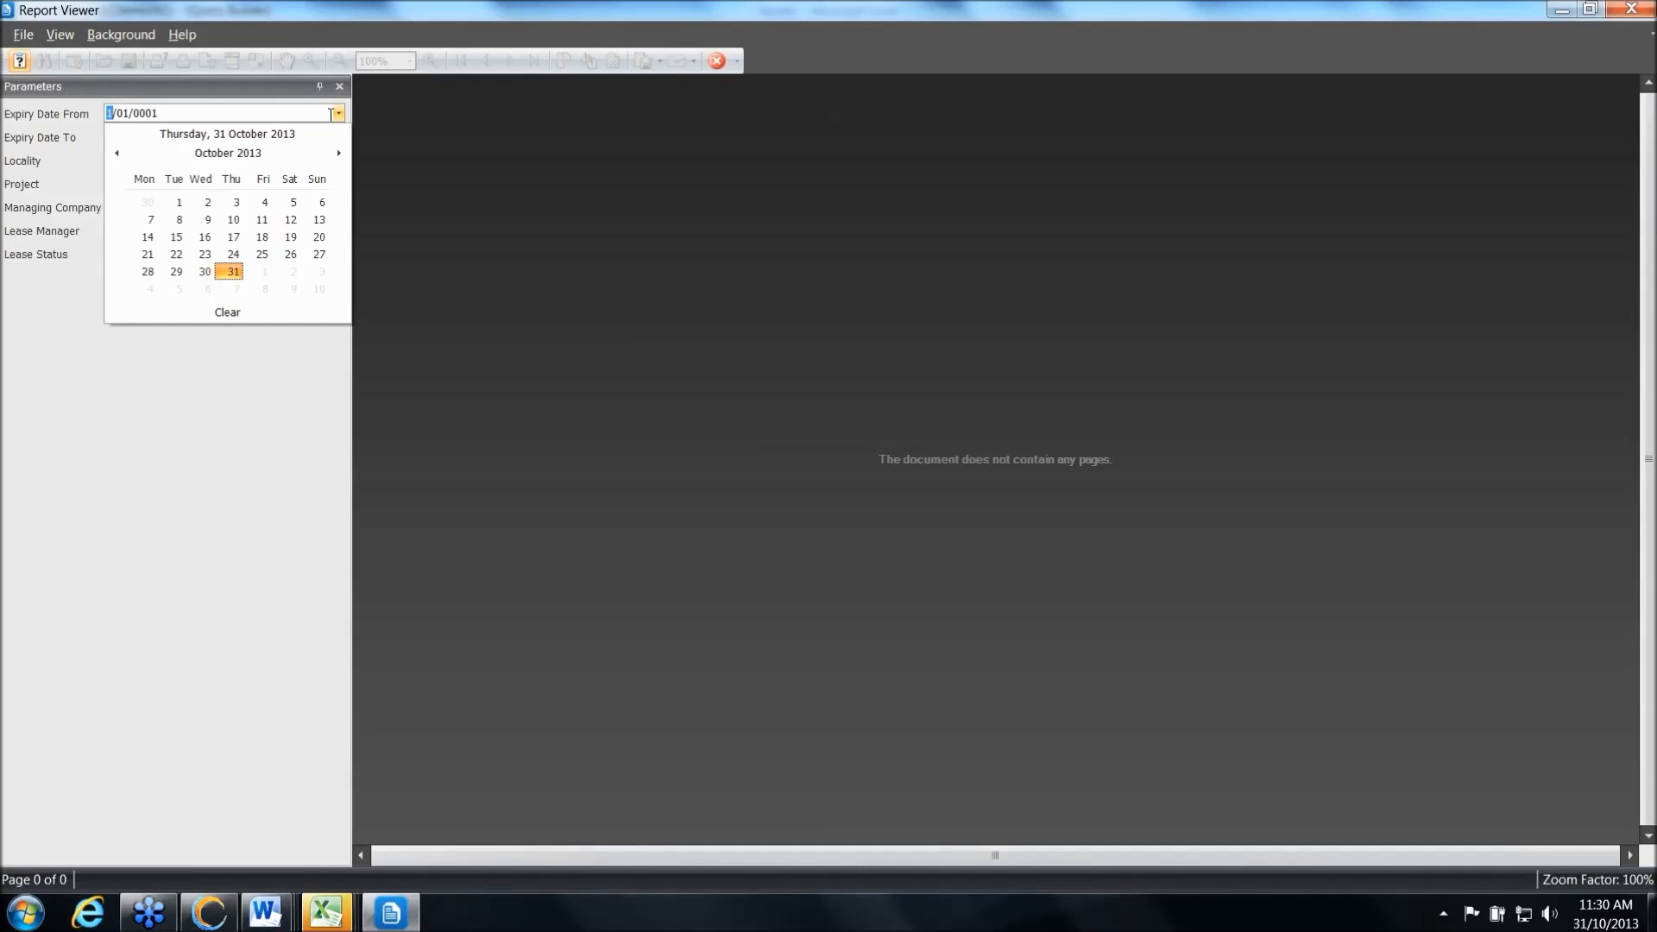
{"action": "left_click", "coordinate": [230, 267]}
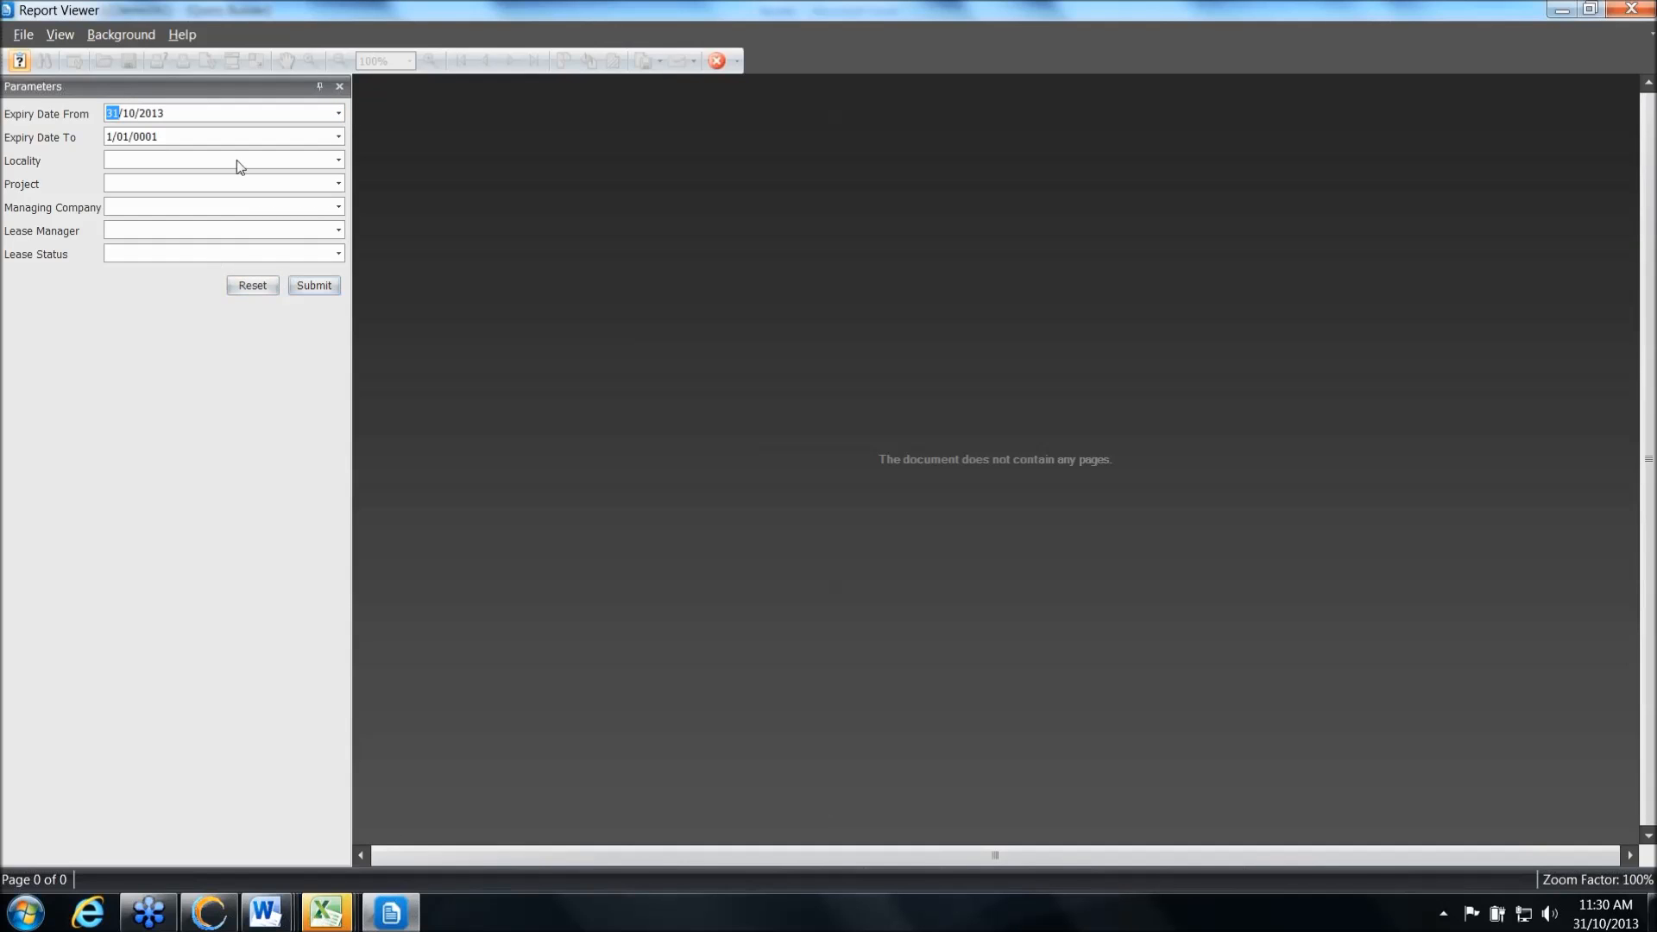
{"action": "left_click", "coordinate": [339, 139]}
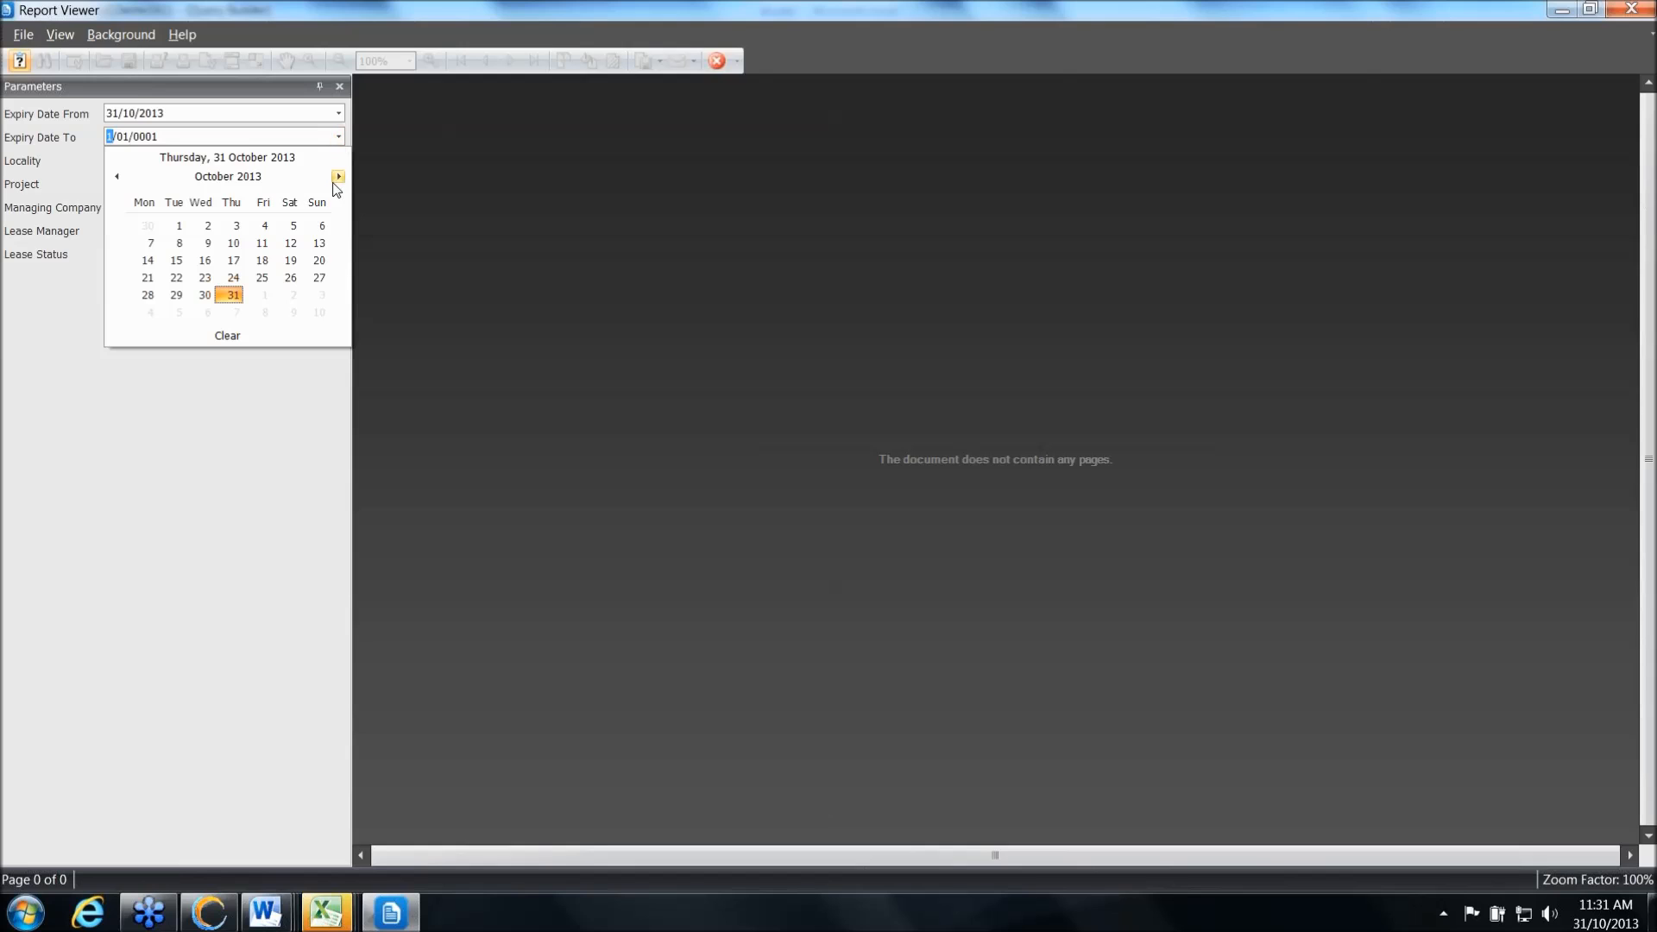
{"action": "left_click", "coordinate": [338, 177]}
{"action": "left_click", "coordinate": [339, 177]}
{"action": "left_click", "coordinate": [339, 177]}
{"action": "left_click", "coordinate": [339, 177]}
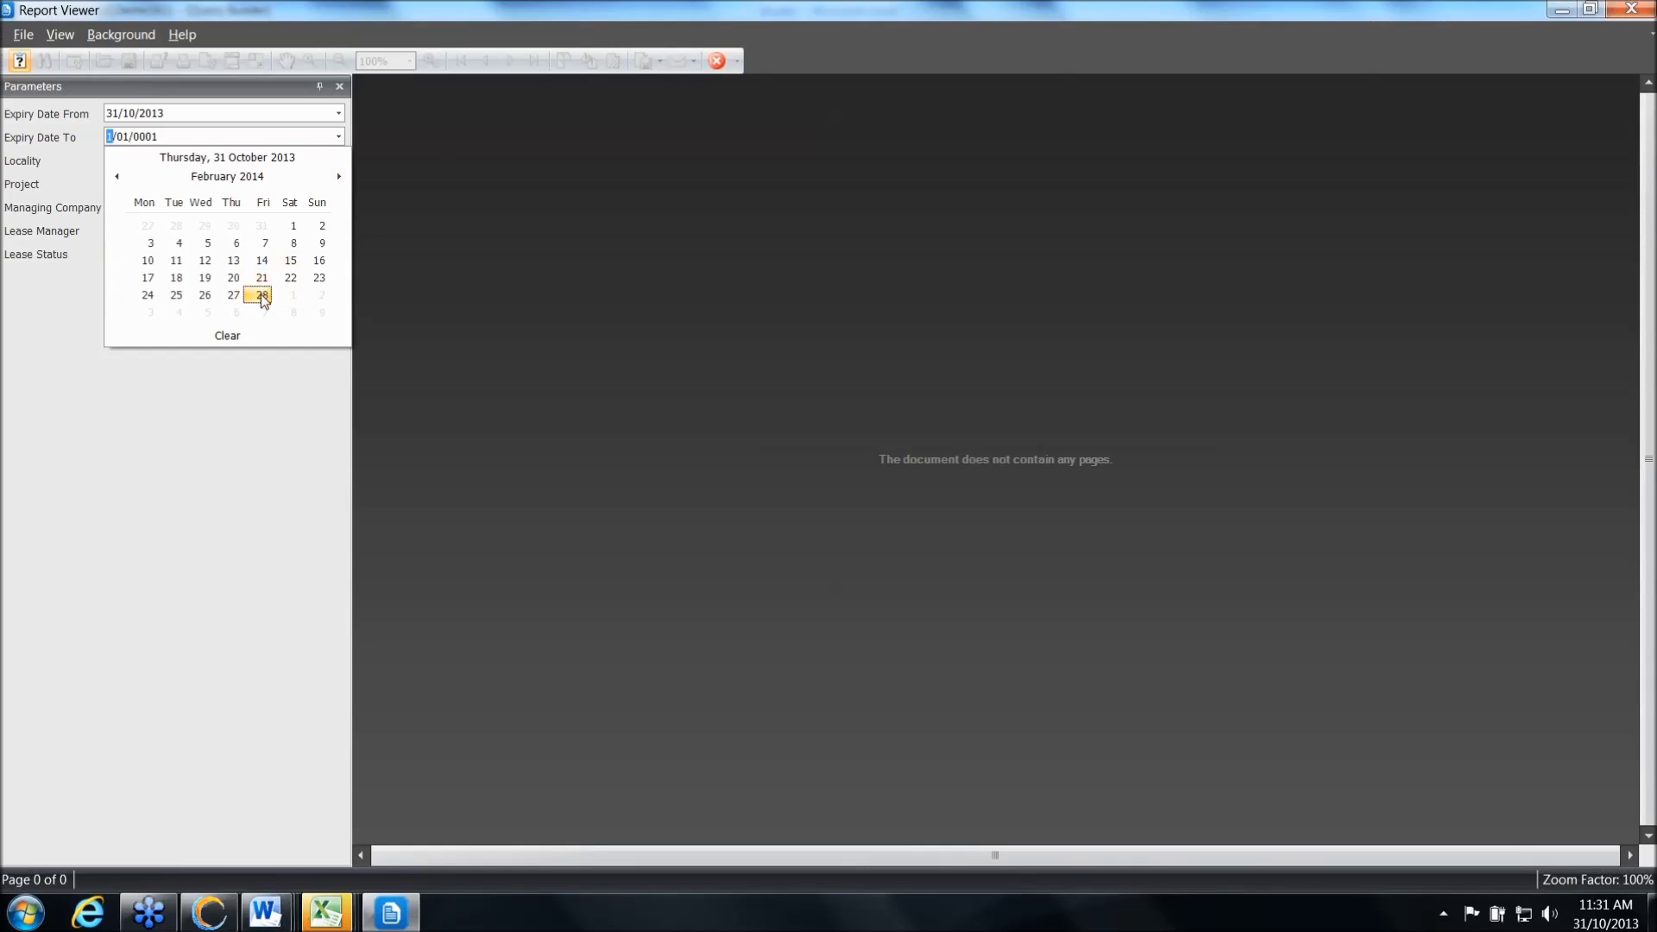
{"action": "left_click", "coordinate": [262, 295]}
Limit the report's locality to WA and generate the expiry schedule
{"action": "left_click", "coordinate": [339, 160]}
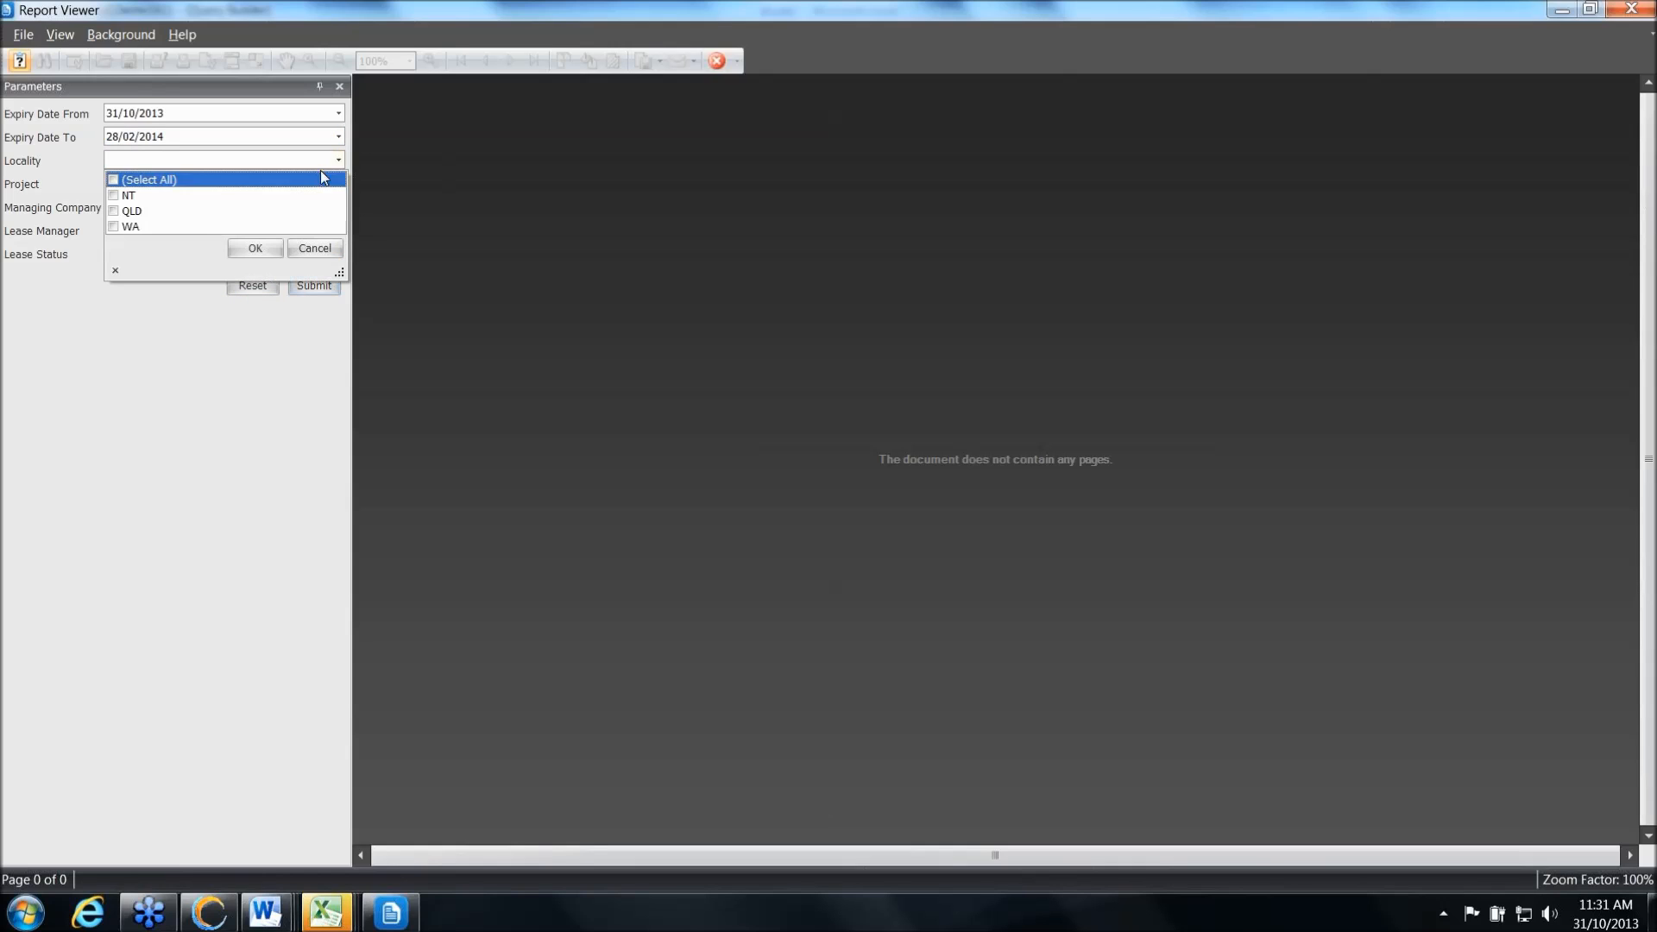
{"action": "left_click", "coordinate": [127, 227]}
{"action": "left_click", "coordinate": [245, 249]}
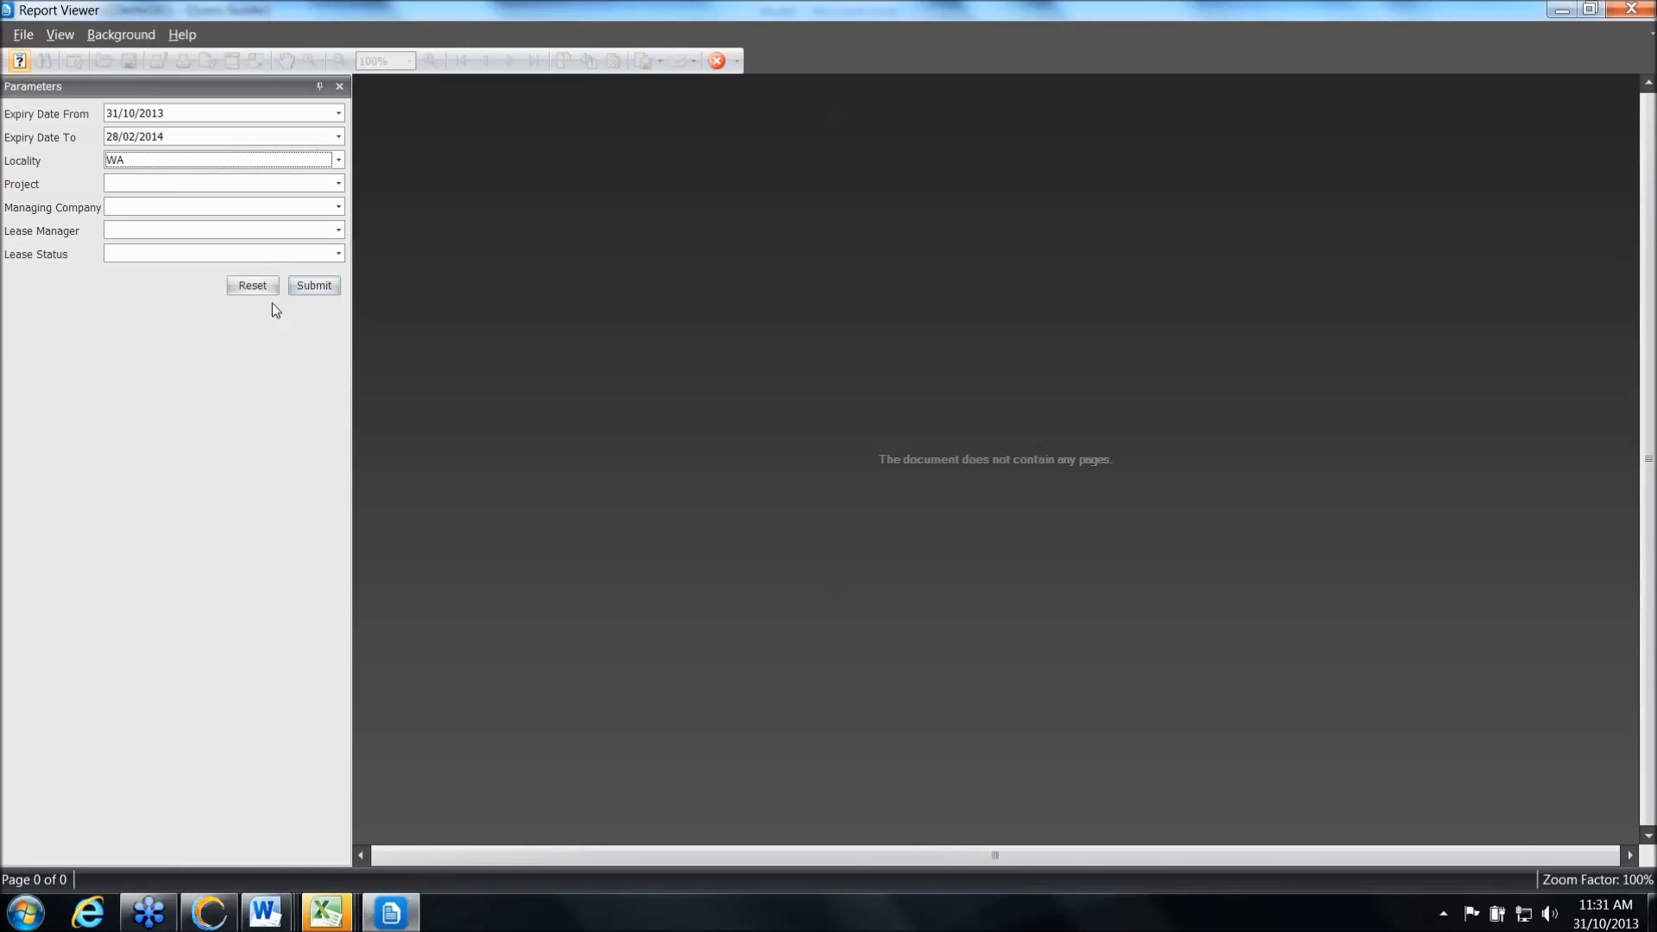
{"action": "left_click", "coordinate": [326, 288]}
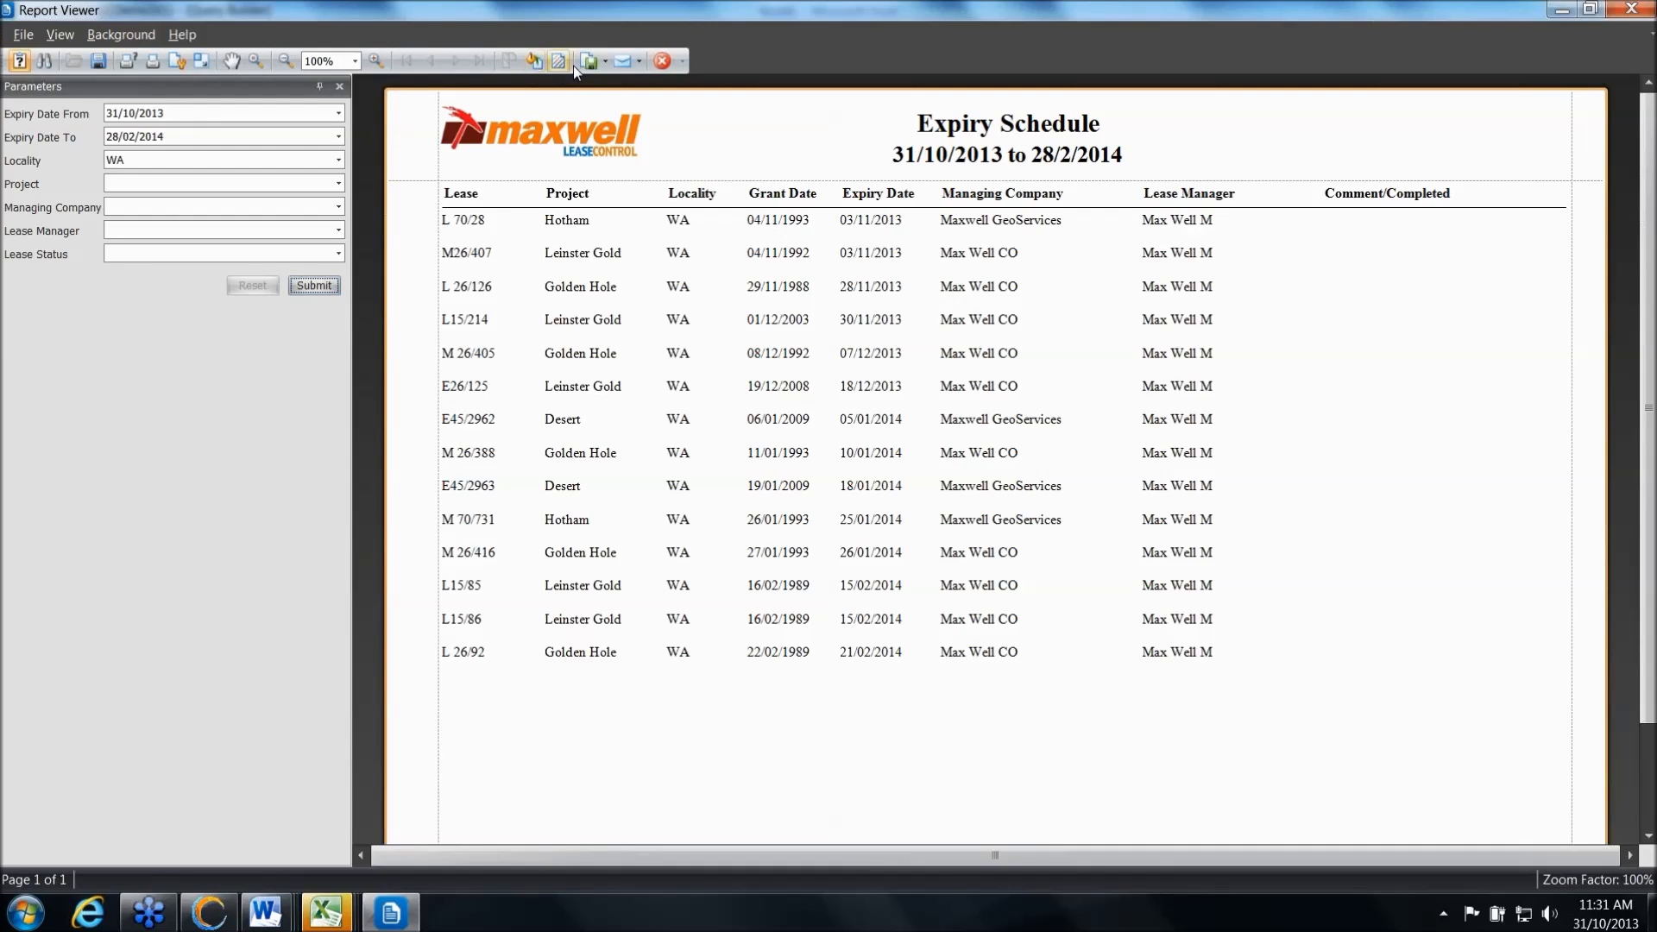
Examine the file formats offered for exporting and e-mailing the expiry schedule, and close the Report Viewer
{"action": "left_click", "coordinate": [604, 62]}
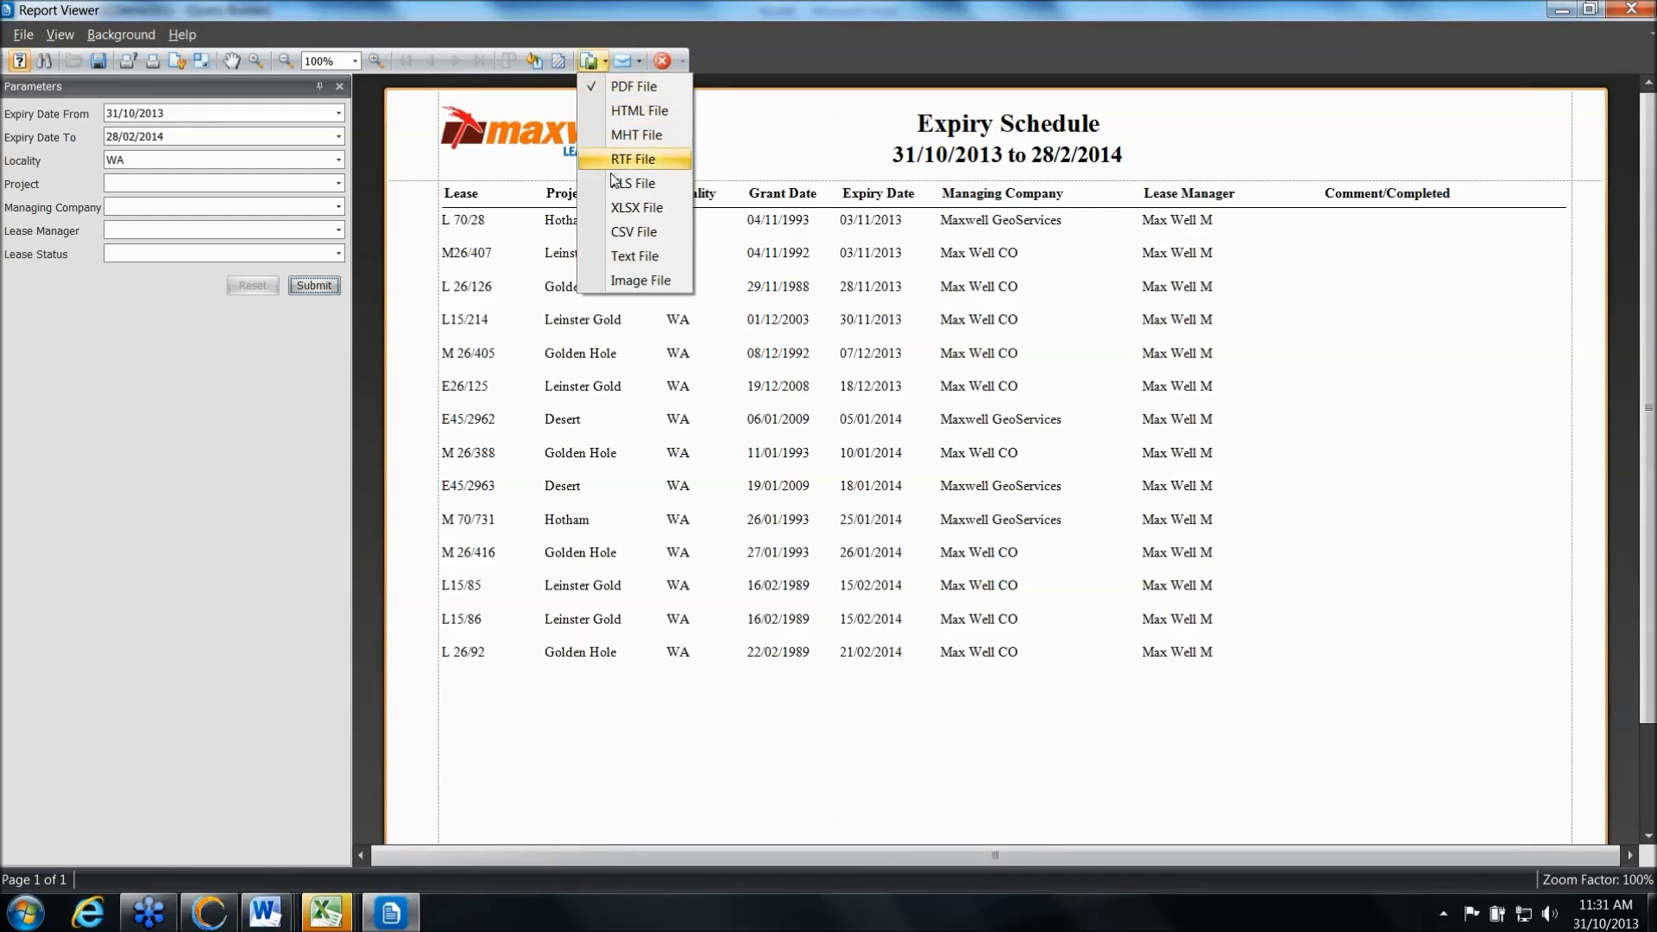
{"action": "left_click", "coordinate": [478, 283]}
{"action": "left_click", "coordinate": [640, 64]}
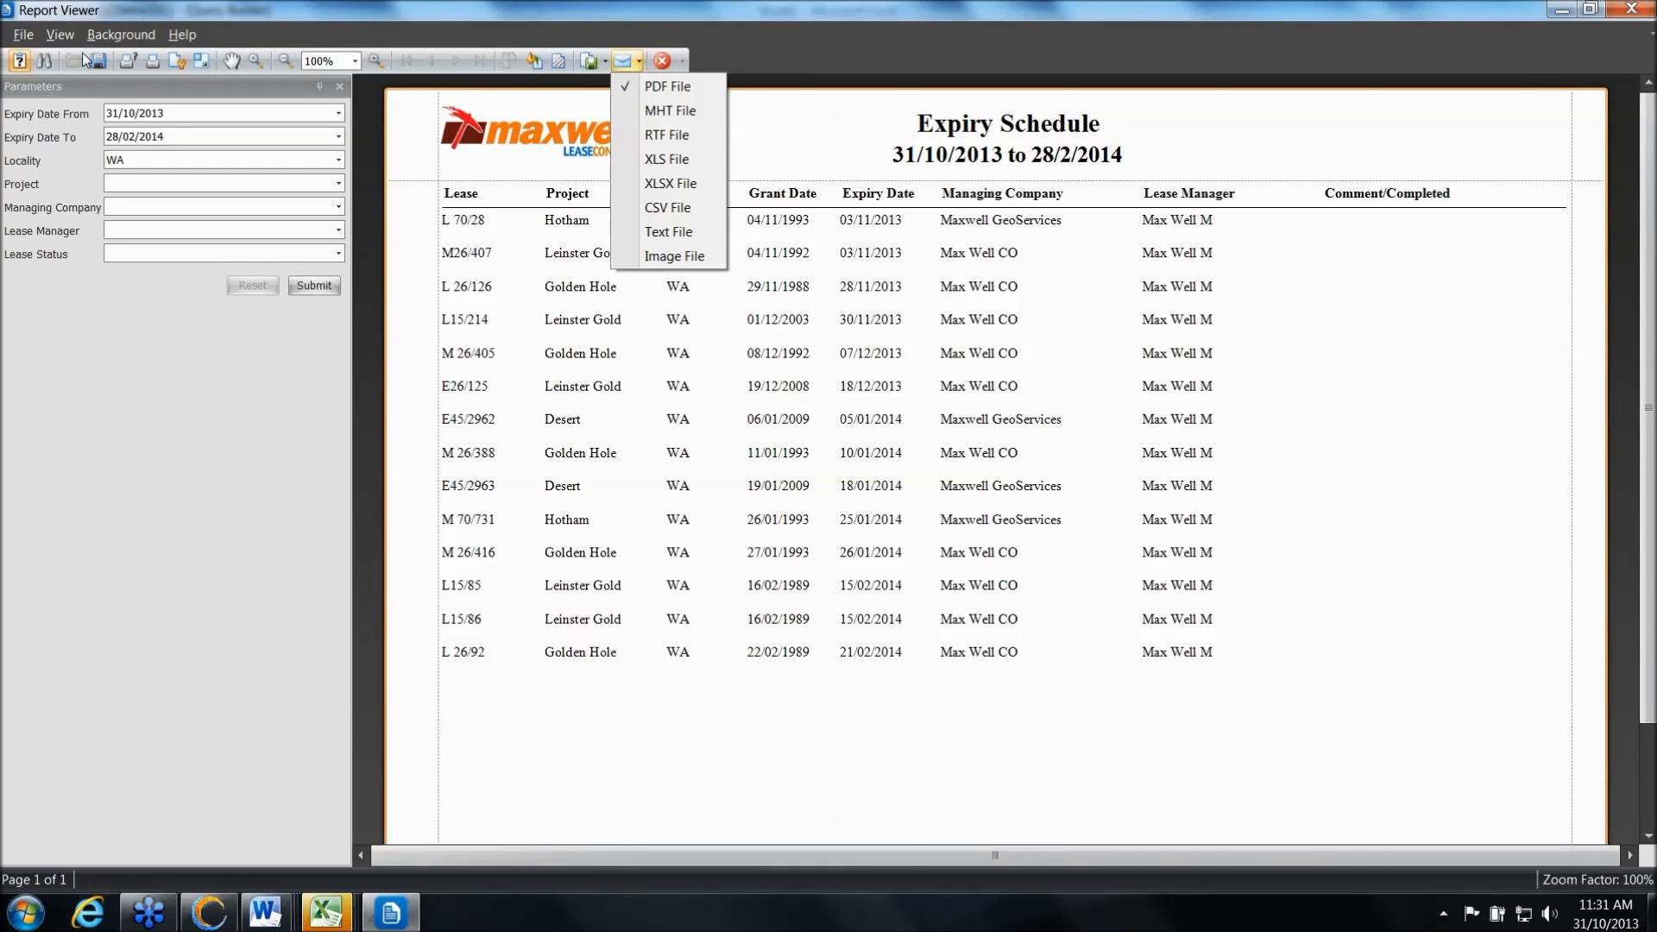
{"action": "left_click", "coordinate": [31, 39]}
{"action": "left_click", "coordinate": [23, 35]}
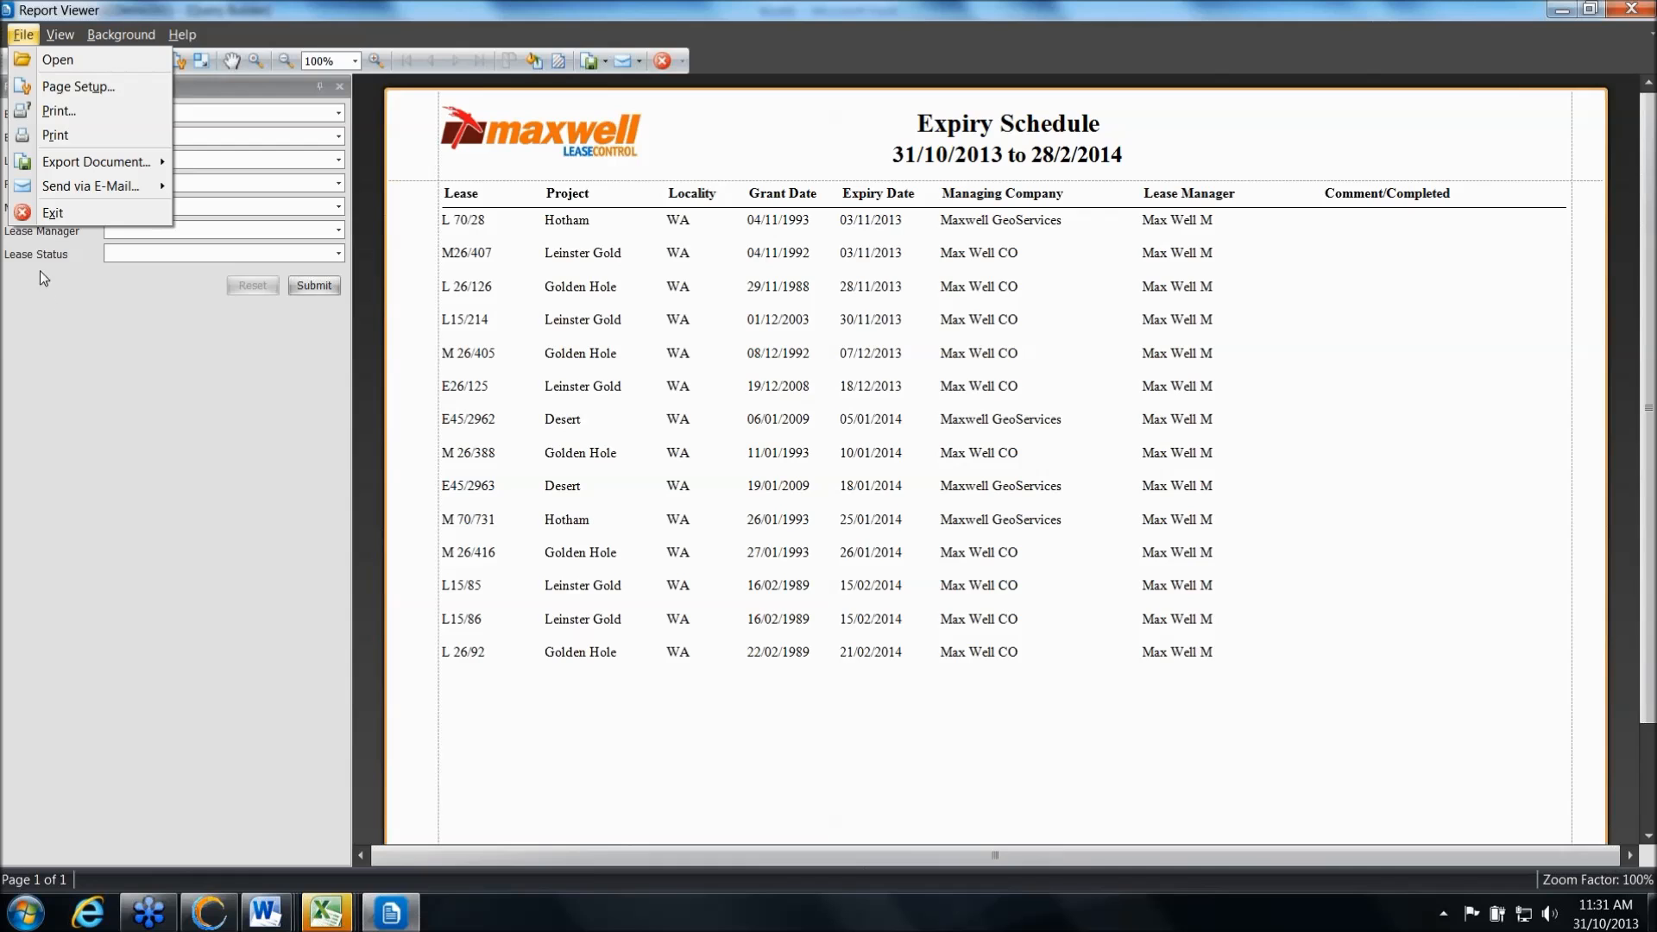
{"action": "left_click", "coordinate": [1635, 9]}
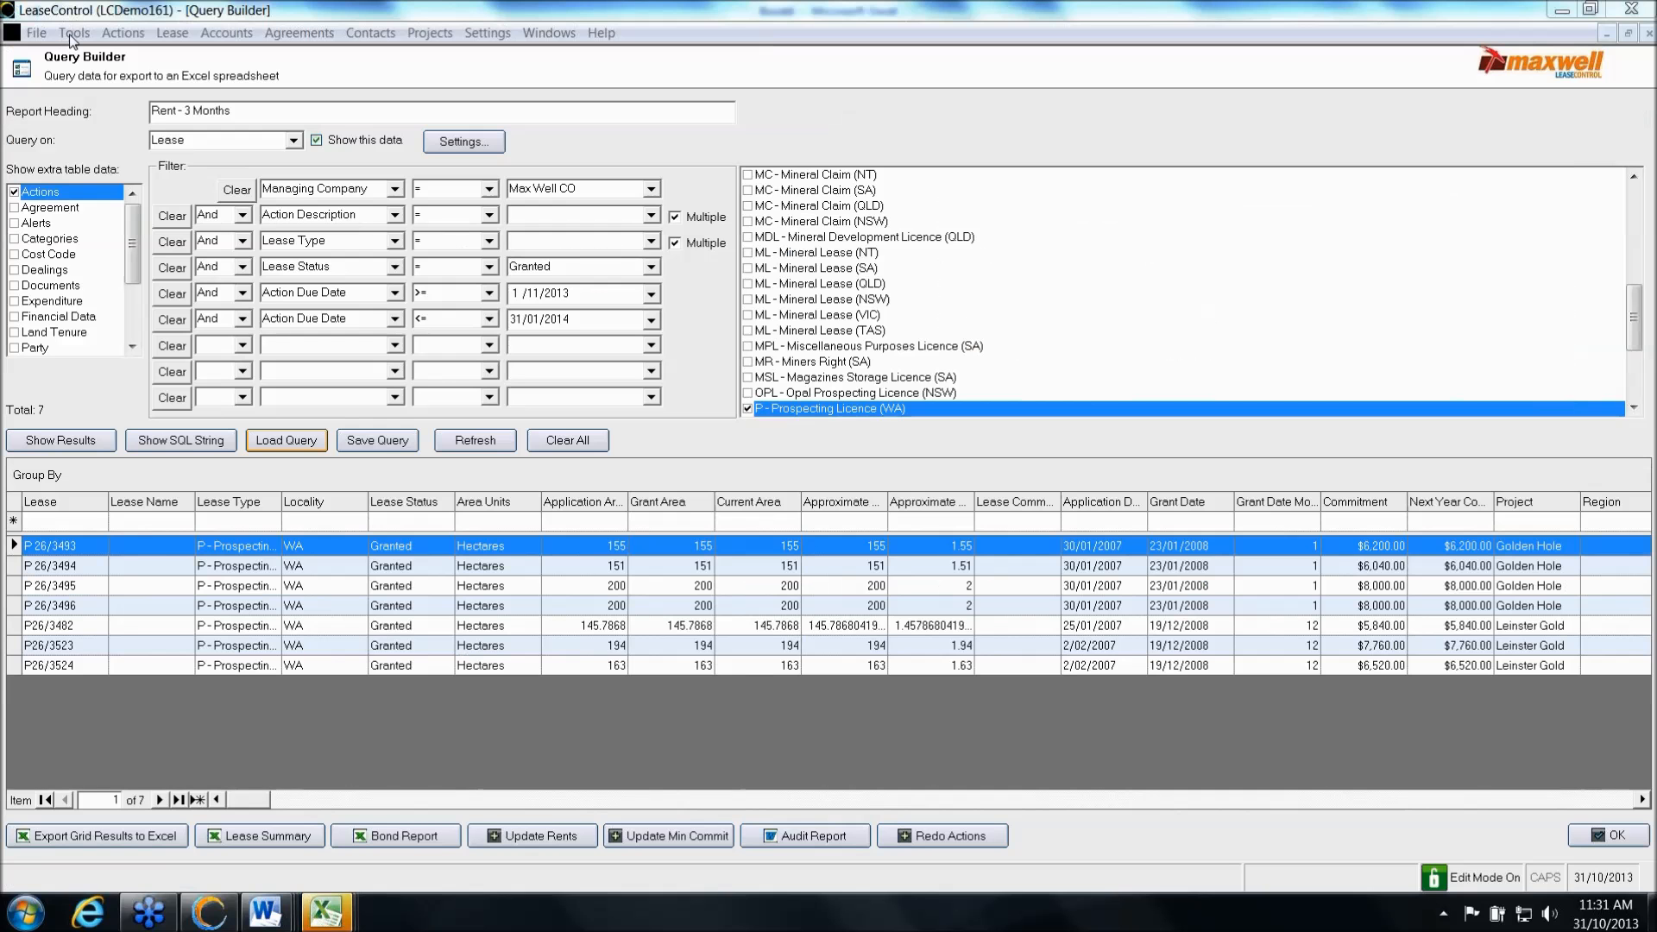
Start the Reporter's Designer and open the Actions Due report for editing
{"action": "left_click", "coordinate": [73, 33]}
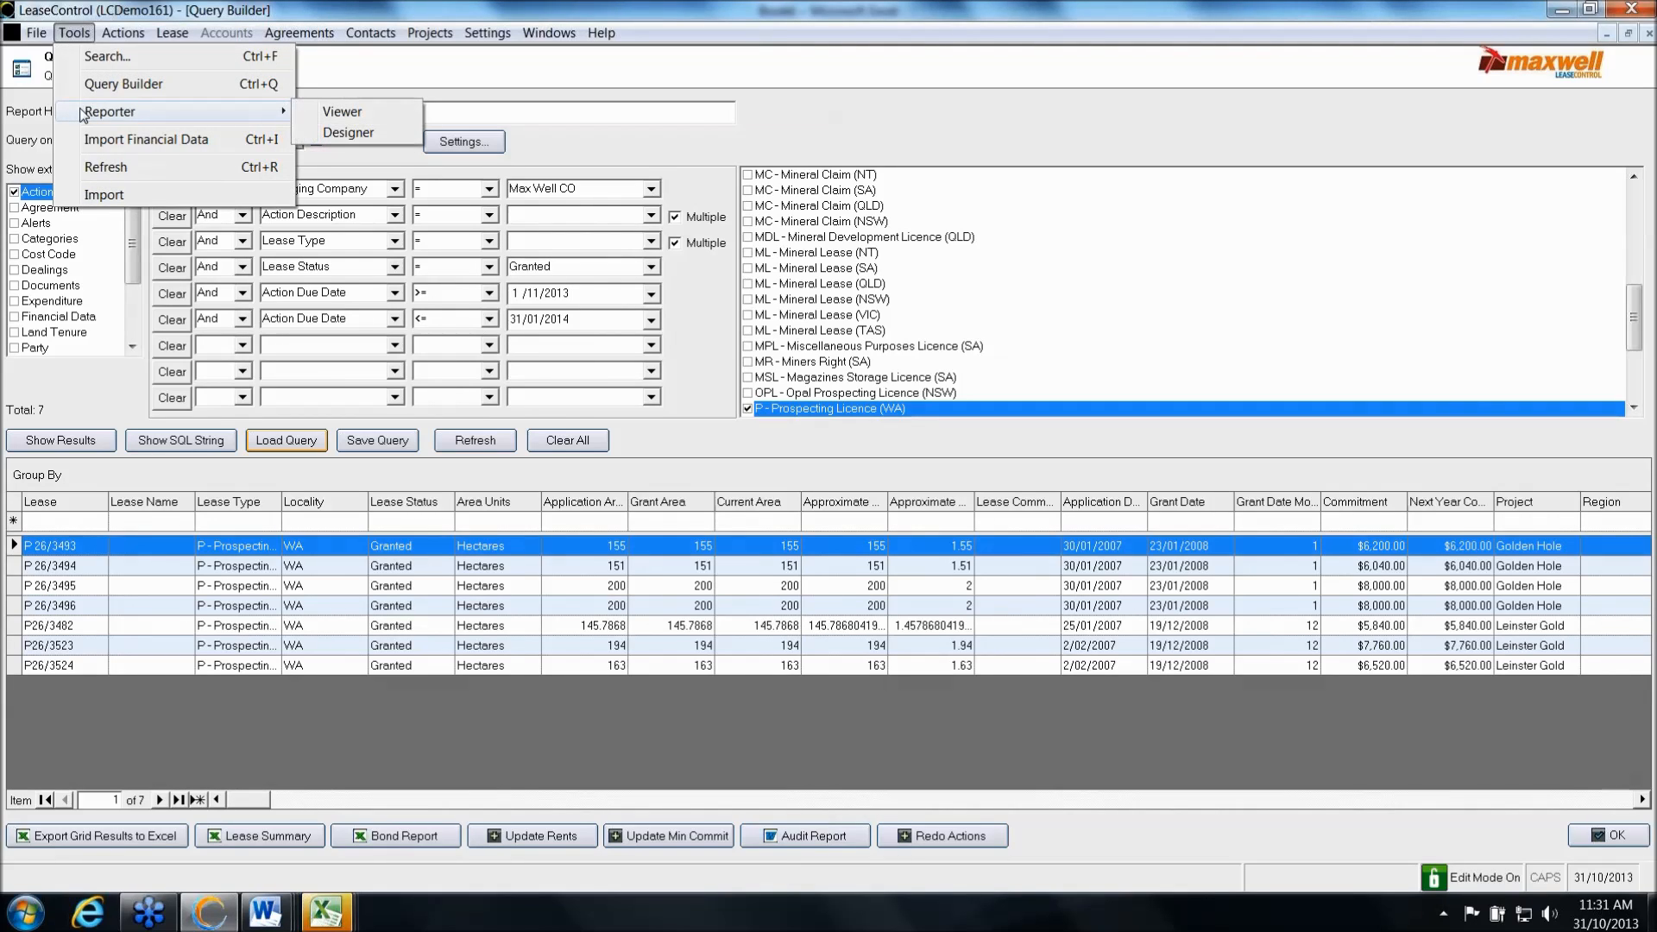
{"action": "mouse_move", "coordinate": [257, 117]}
{"action": "left_click", "coordinate": [329, 139]}
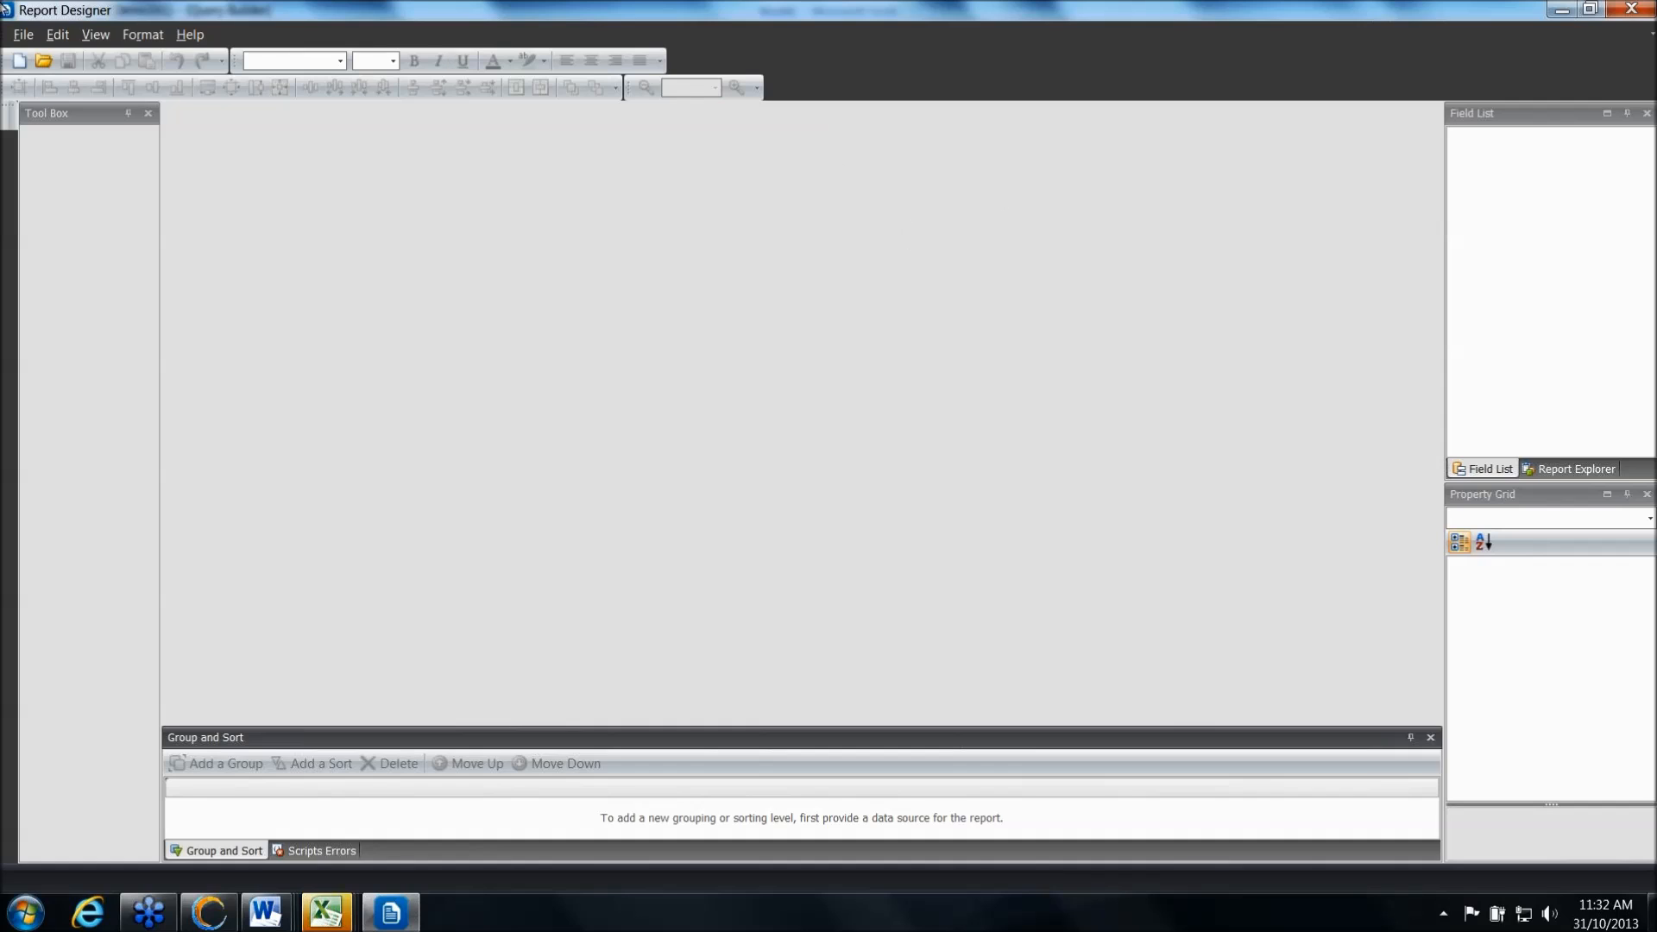
{"action": "left_click", "coordinate": [26, 37]}
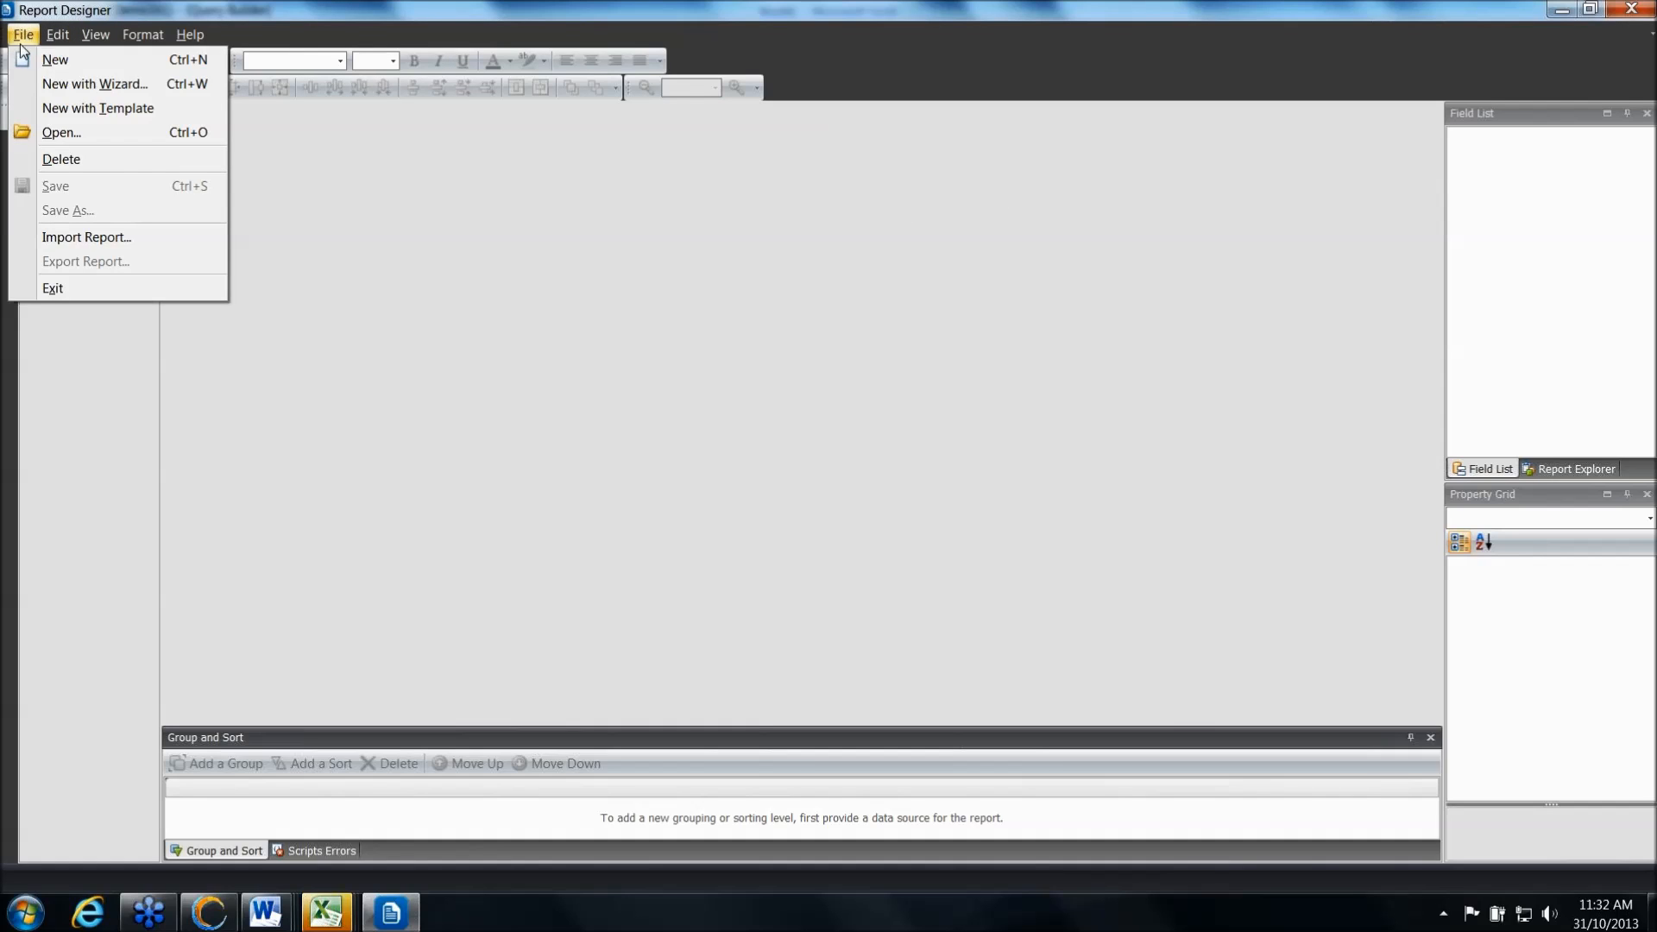
{"action": "left_click", "coordinate": [61, 134]}
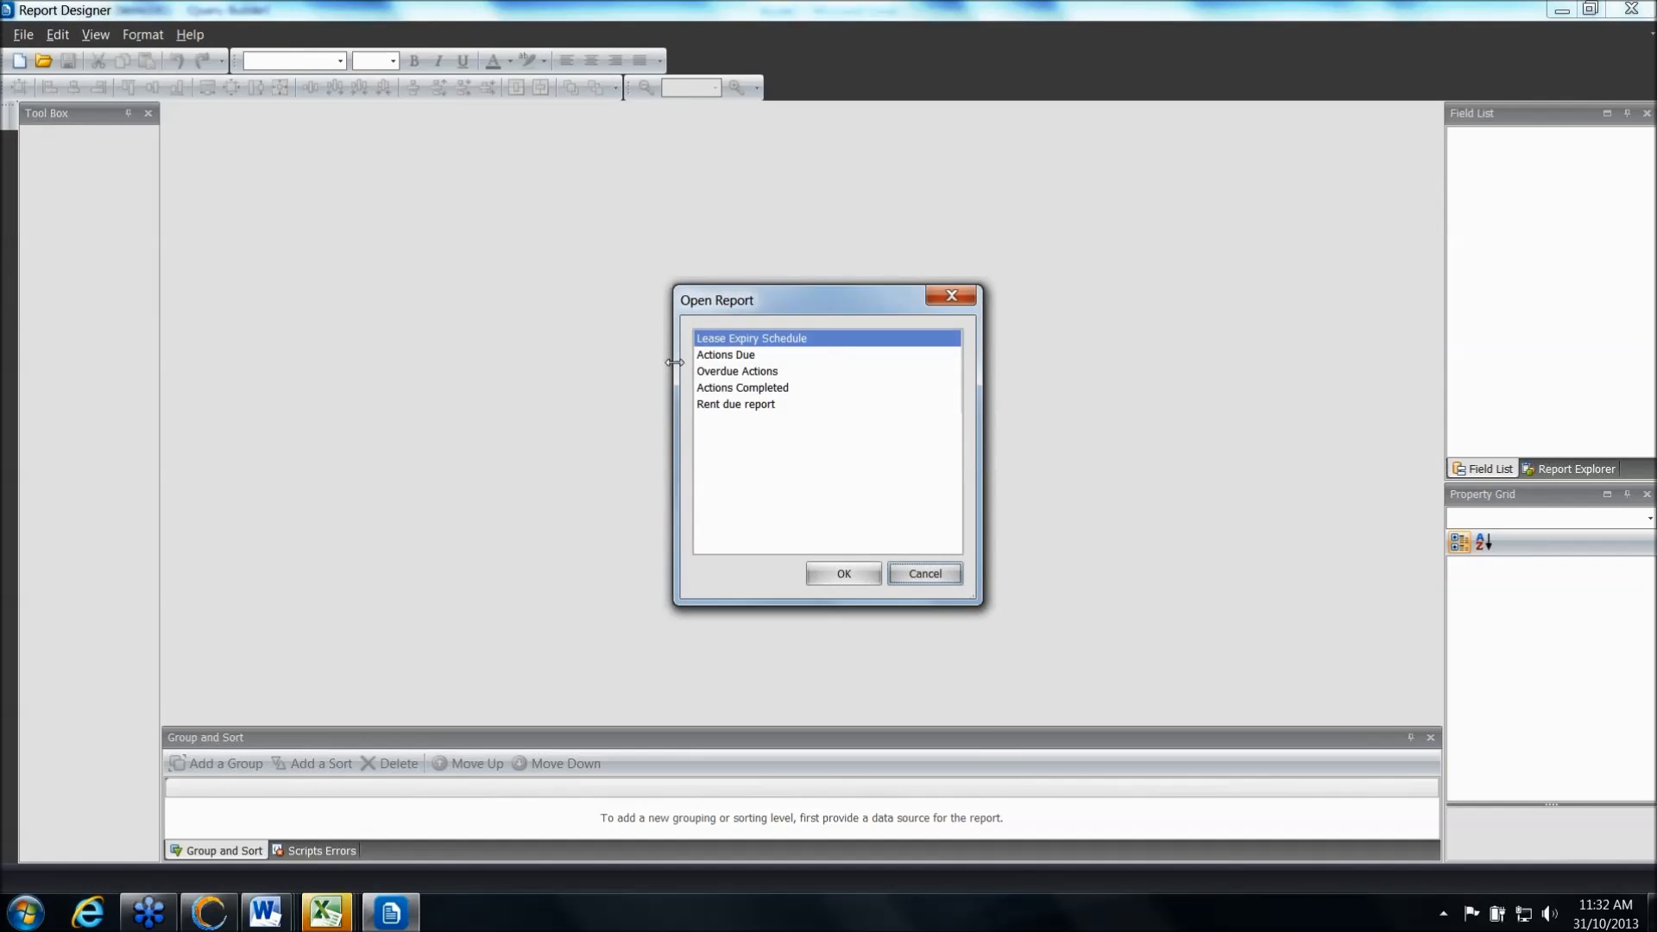
{"action": "left_click", "coordinate": [727, 356]}
{"action": "left_click", "coordinate": [824, 573]}
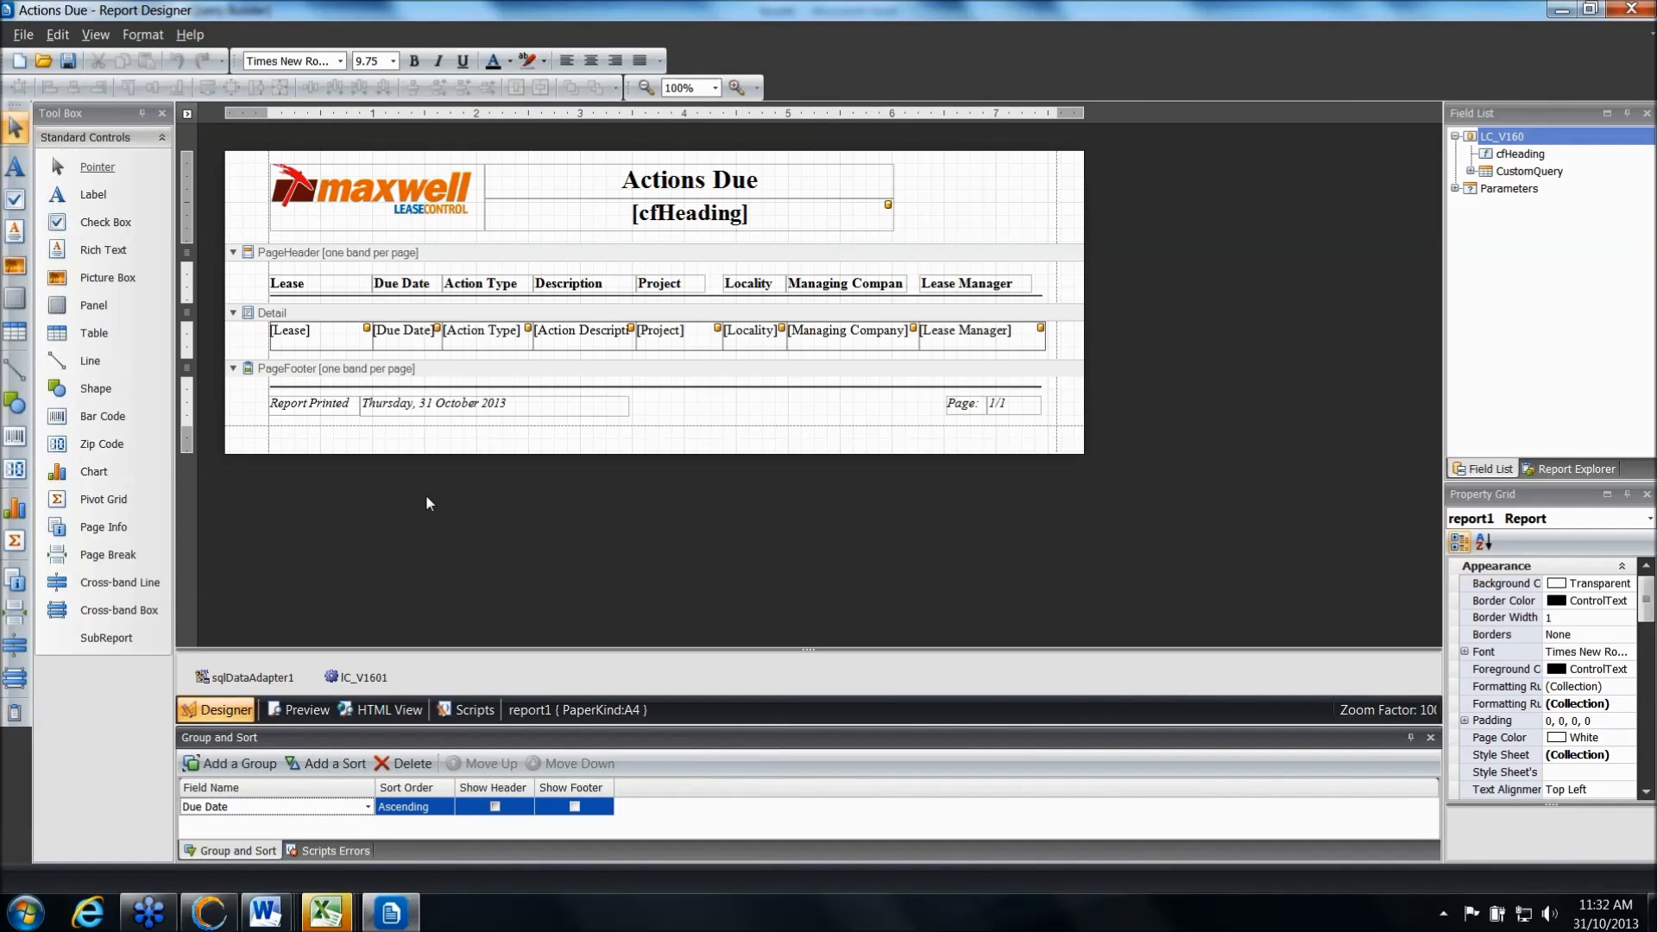
Preview the Actions Due report and set its action due date range from 31/10/2013 to 30/12/2013
{"action": "left_click", "coordinate": [297, 710]}
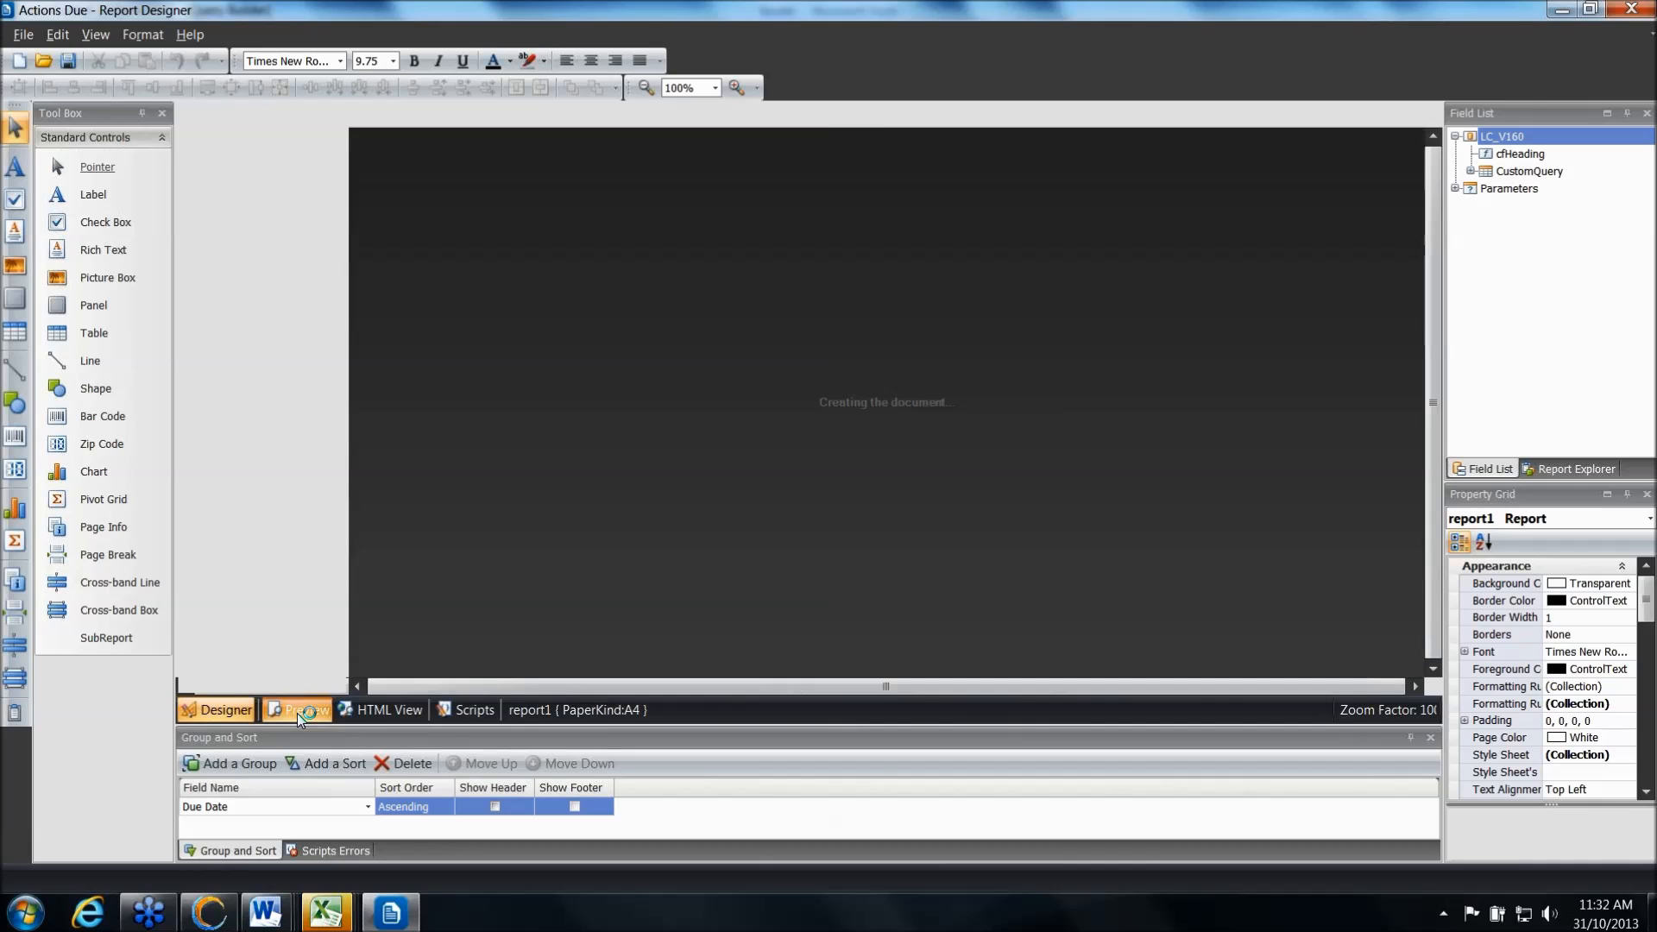
{"action": "left_click_drag", "start_coordinate": [355, 407], "coordinate": [433, 396]}
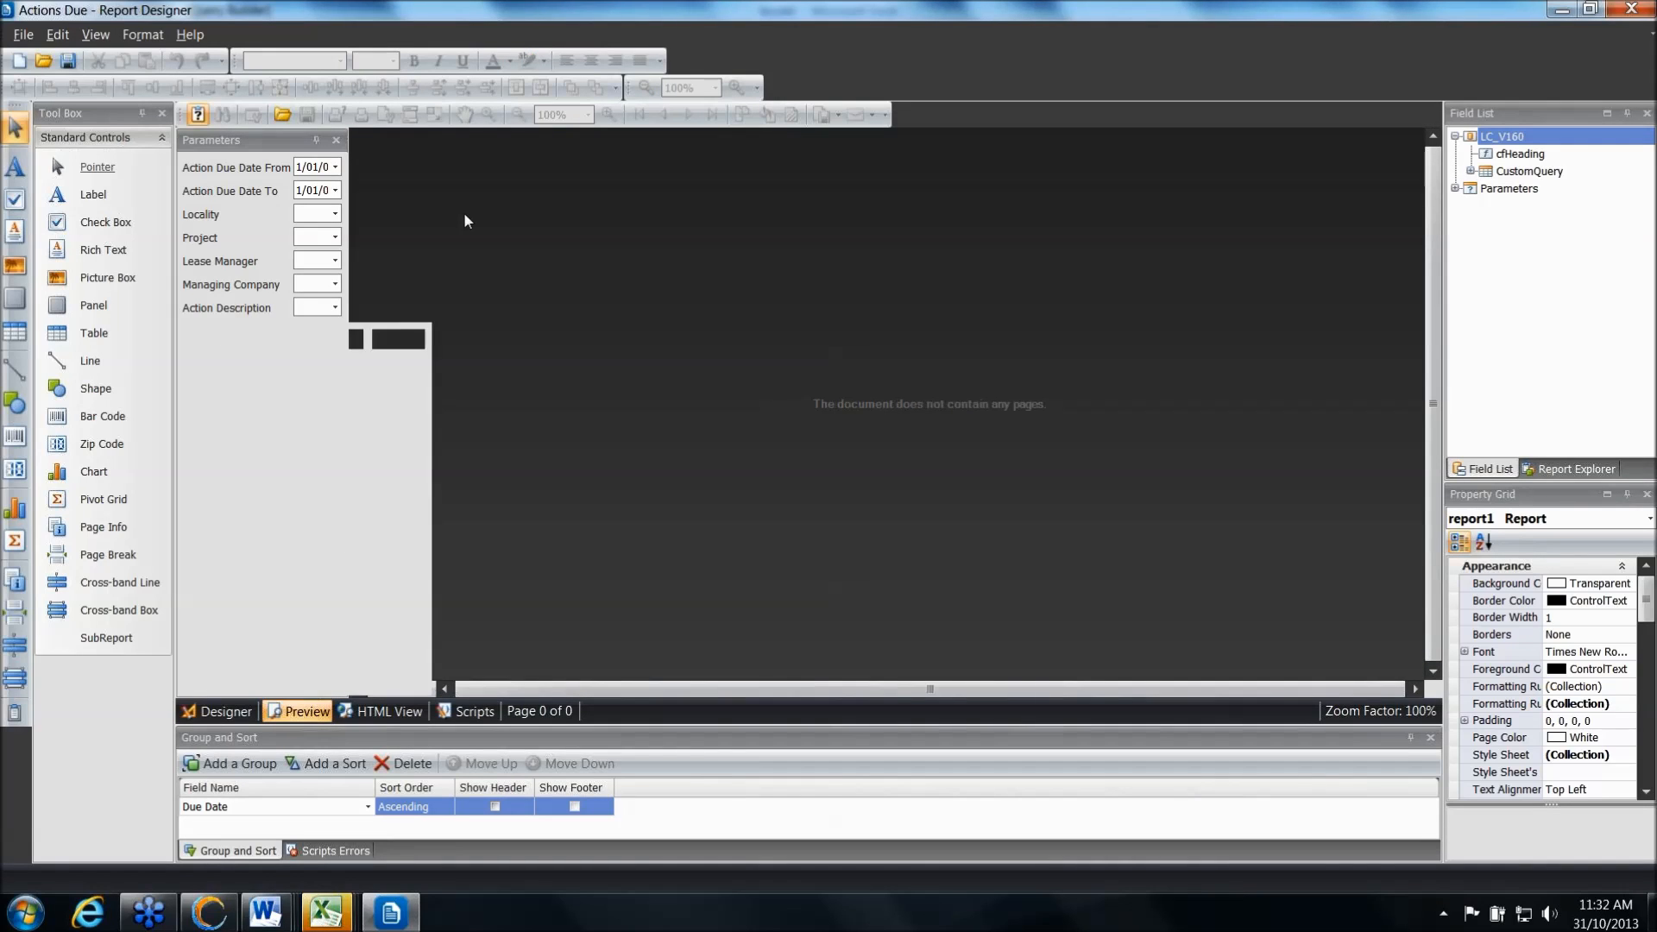
{"action": "left_click", "coordinate": [422, 167]}
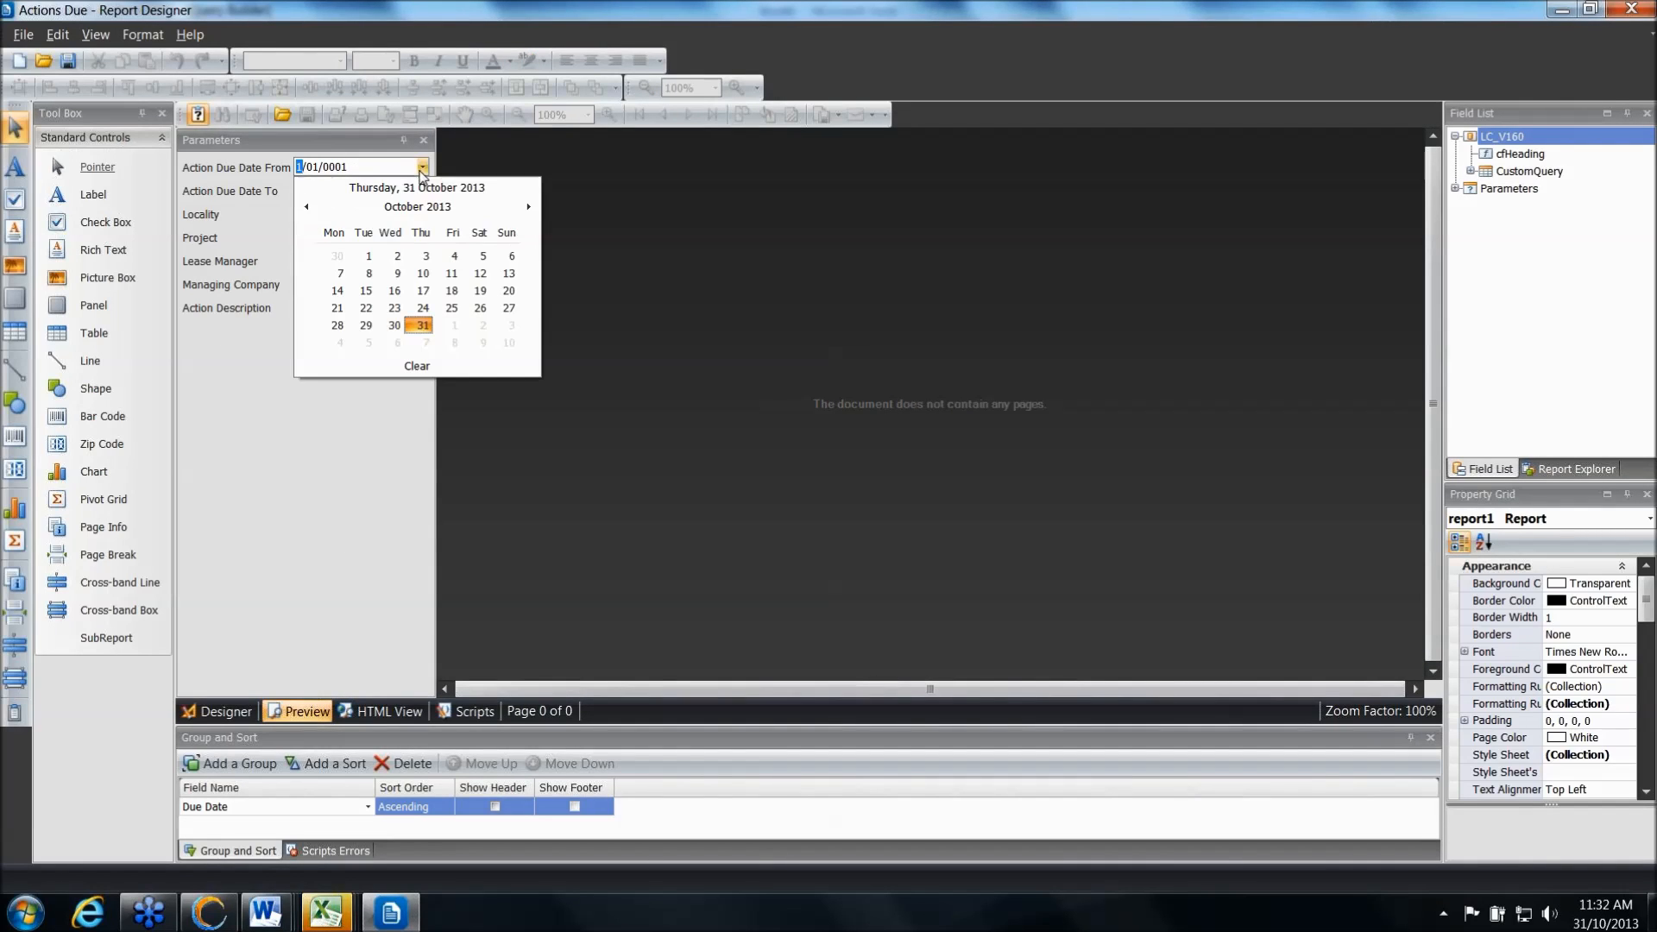
{"action": "left_click", "coordinate": [422, 326]}
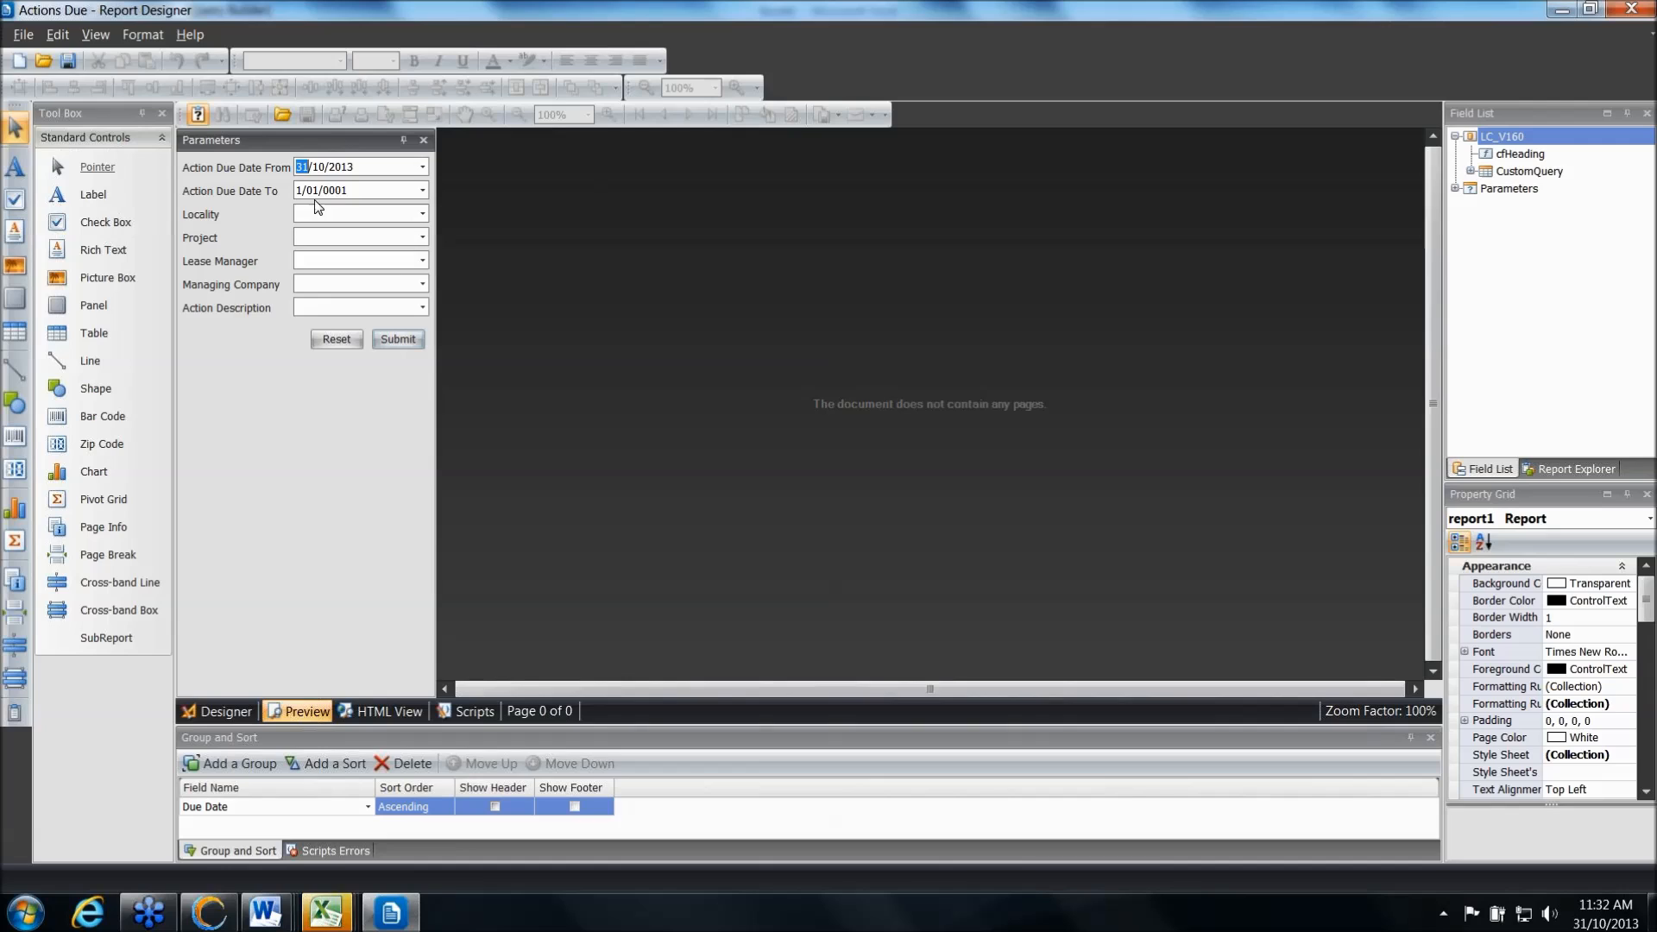
{"action": "left_click", "coordinate": [422, 190]}
{"action": "left_click", "coordinate": [528, 229]}
{"action": "left_click", "coordinate": [528, 230]}
{"action": "left_click", "coordinate": [336, 367]}
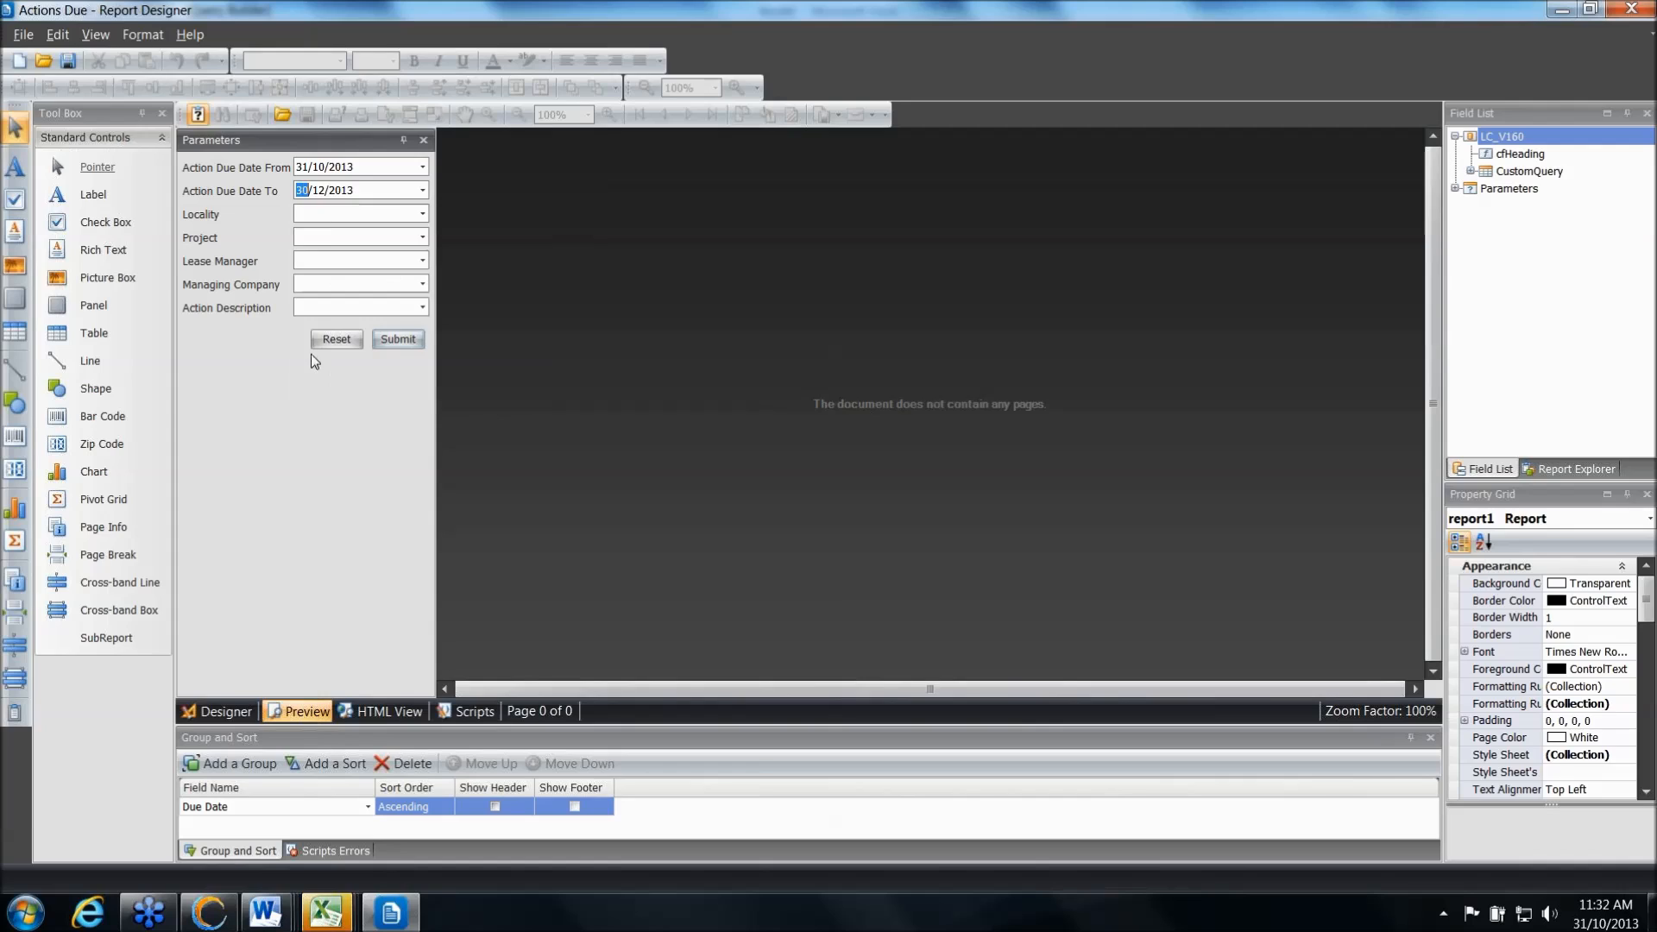
Limit the previewed report's locality to WA and generate the report
{"action": "left_click", "coordinate": [422, 212]}
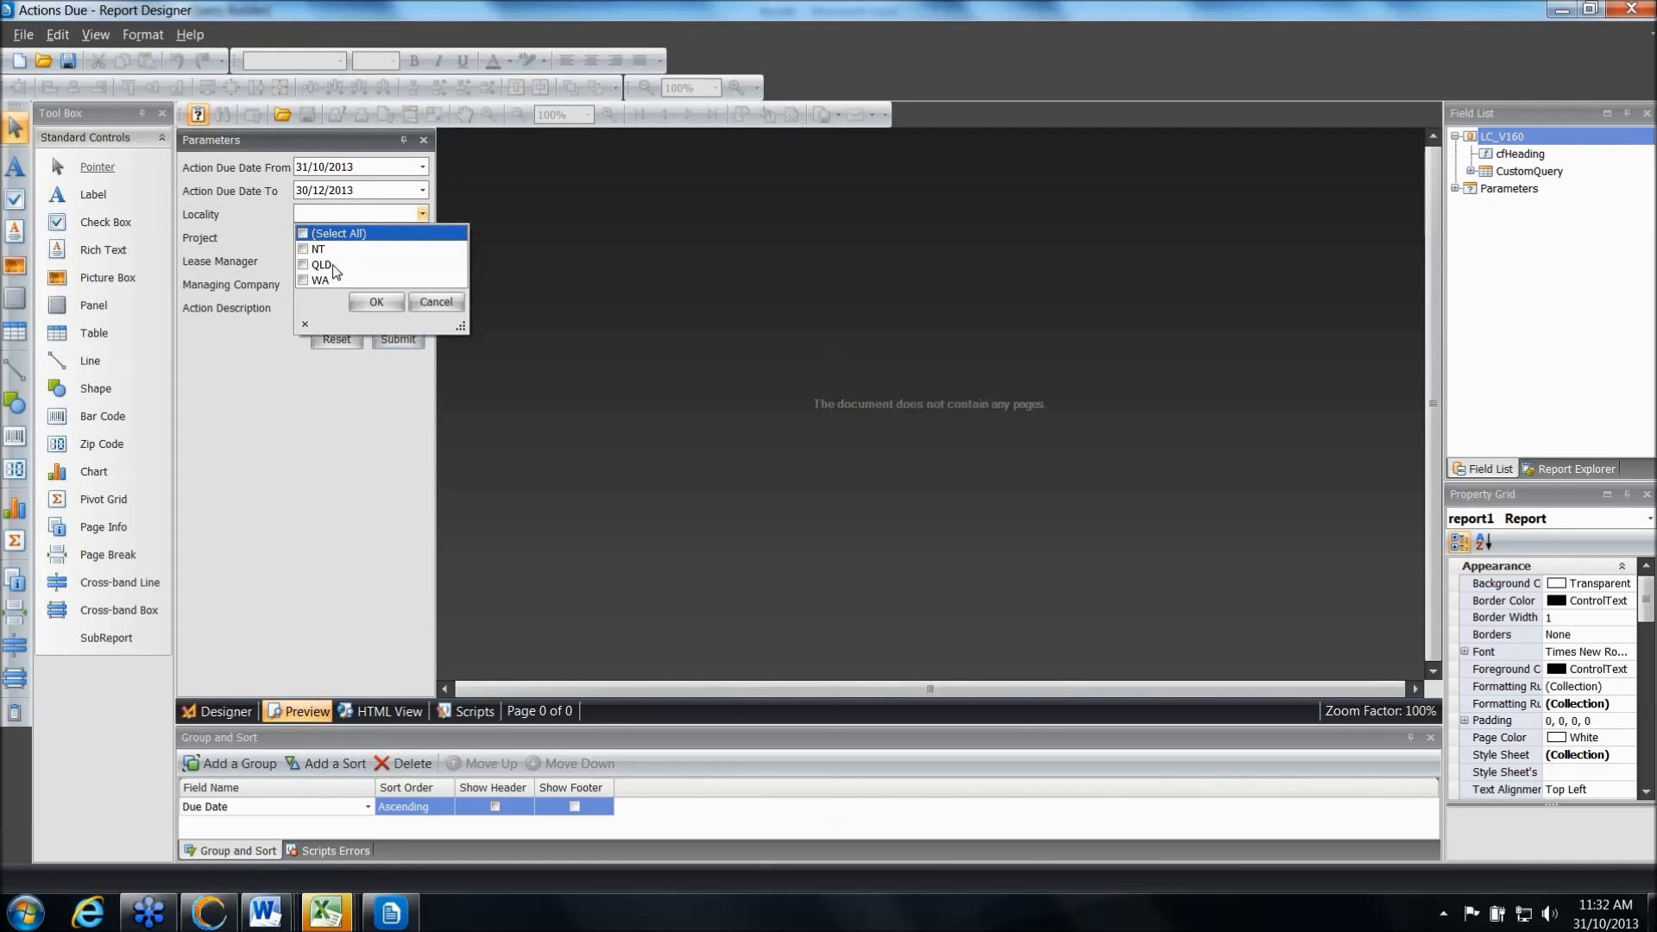
{"action": "left_click", "coordinate": [364, 300]}
{"action": "left_click", "coordinate": [398, 338]}
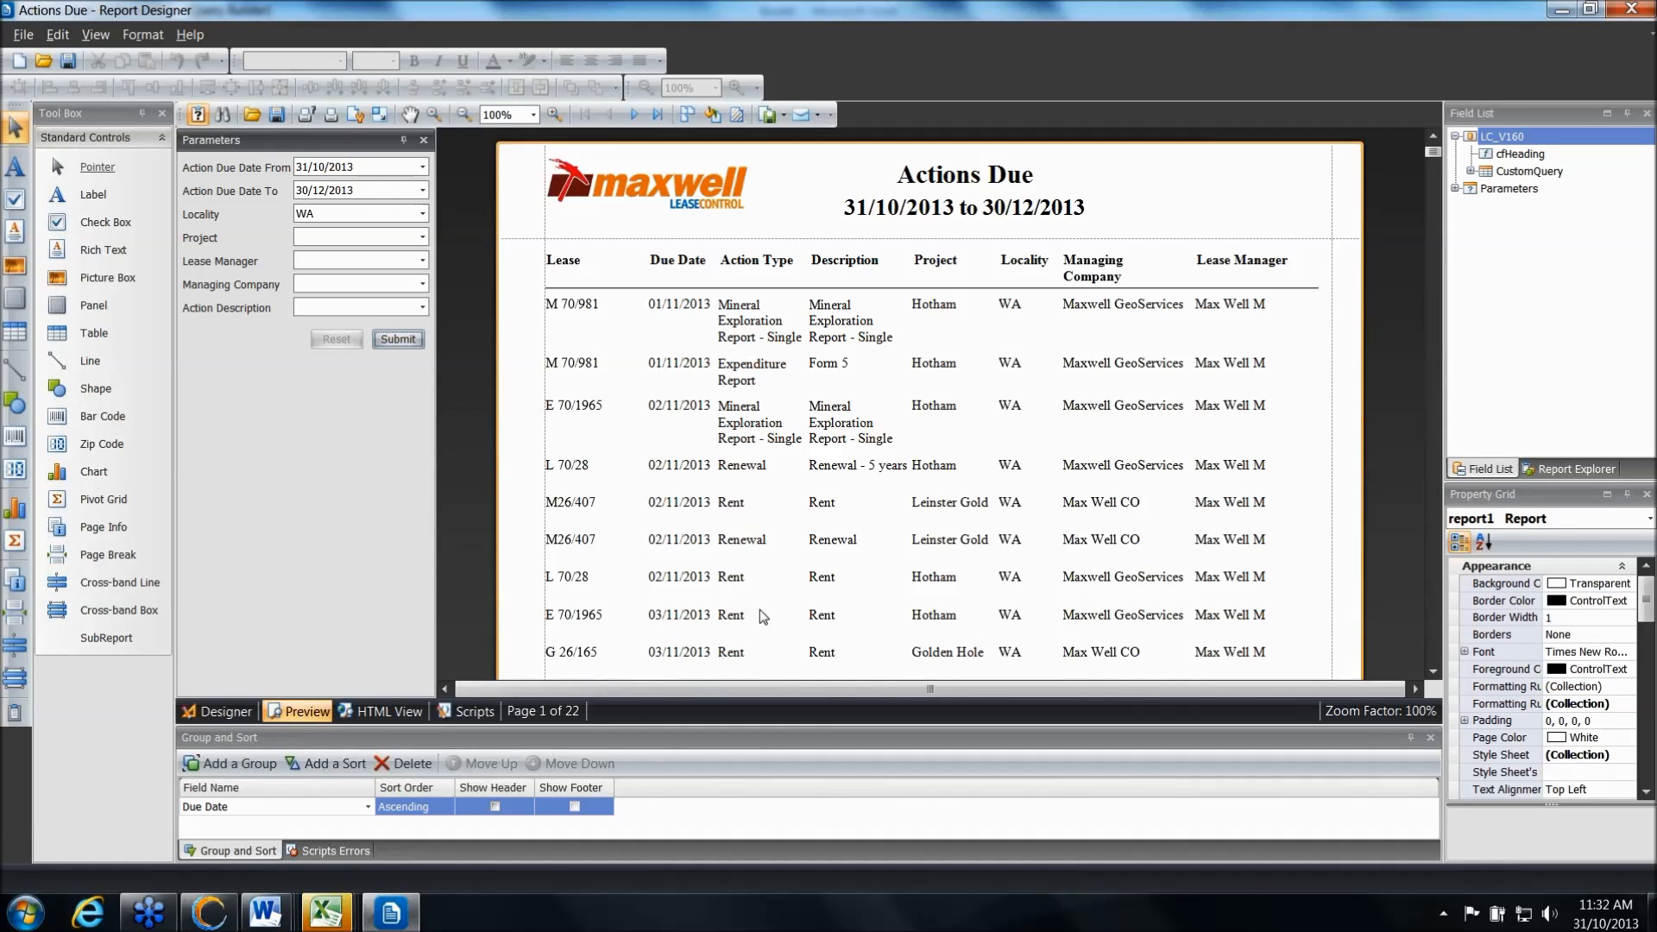
Return to the report's design view and save a copy of the report as "Rent Due st"
{"action": "left_click", "coordinate": [220, 713]}
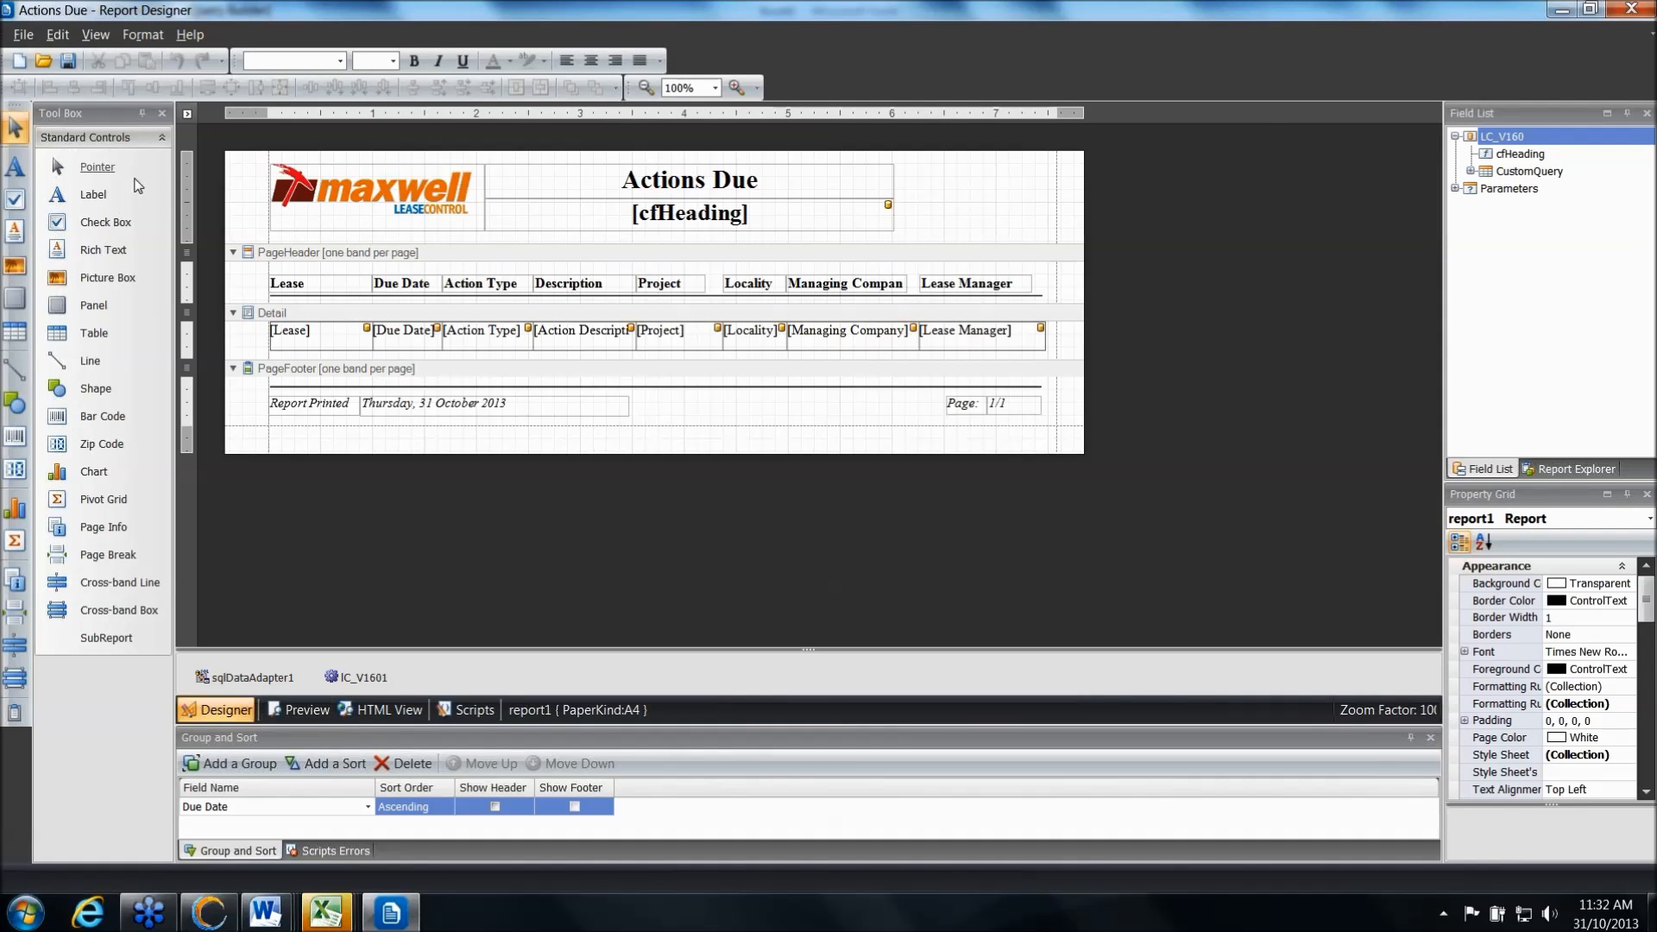
{"action": "left_click", "coordinate": [24, 35]}
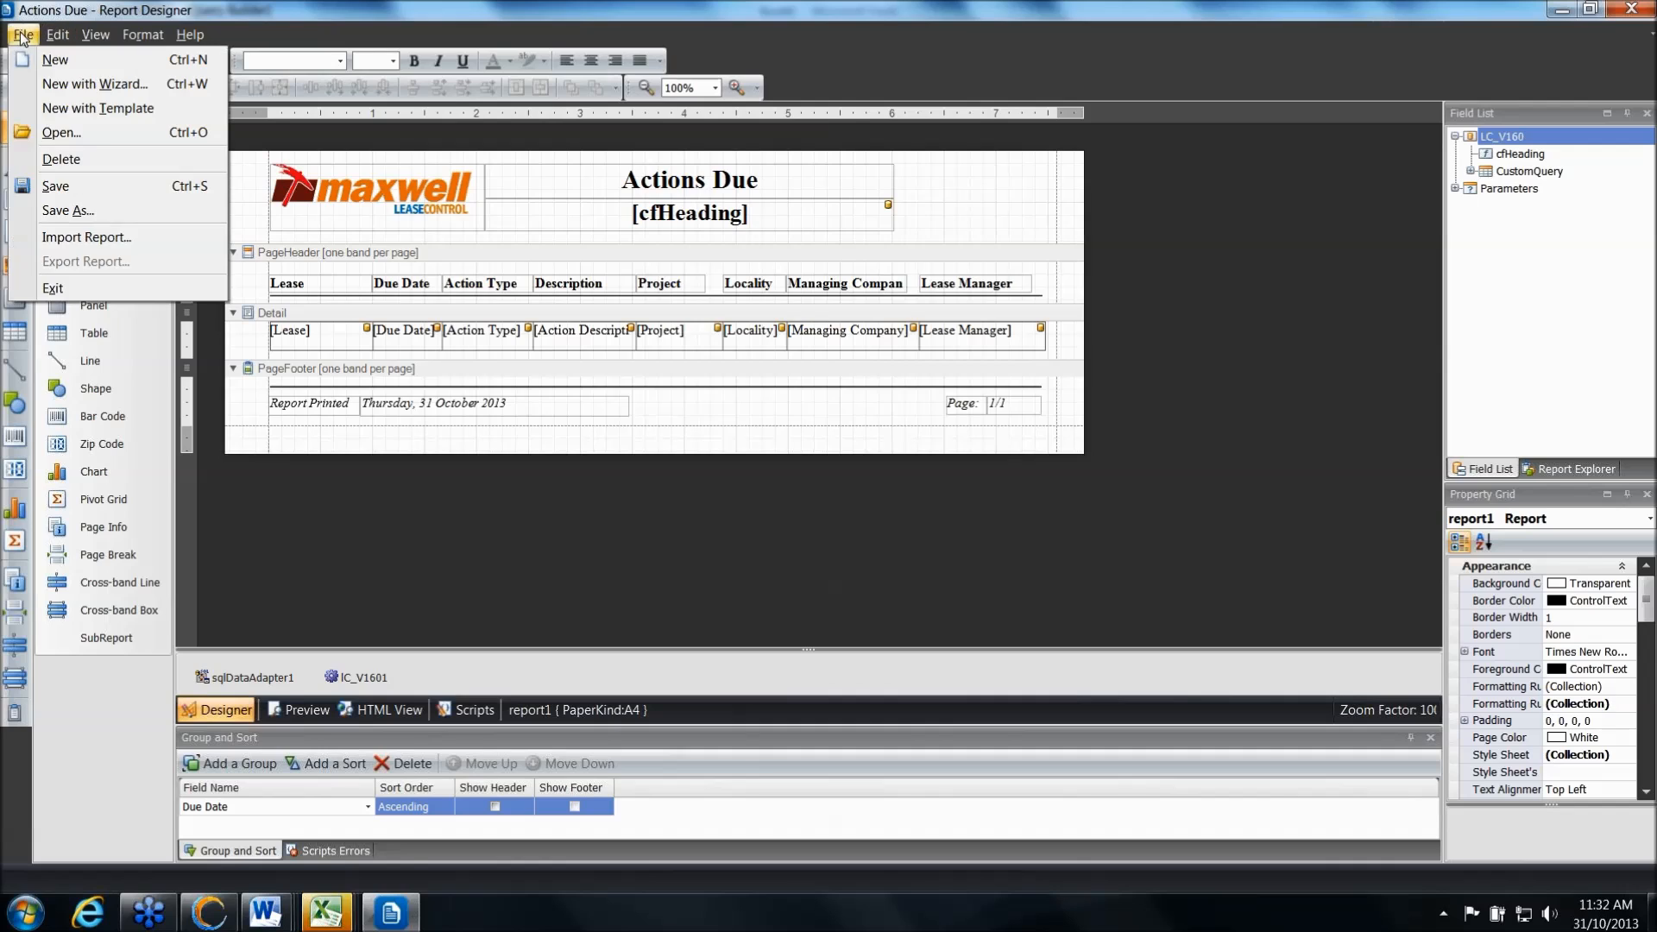
{"action": "left_click", "coordinate": [125, 211]}
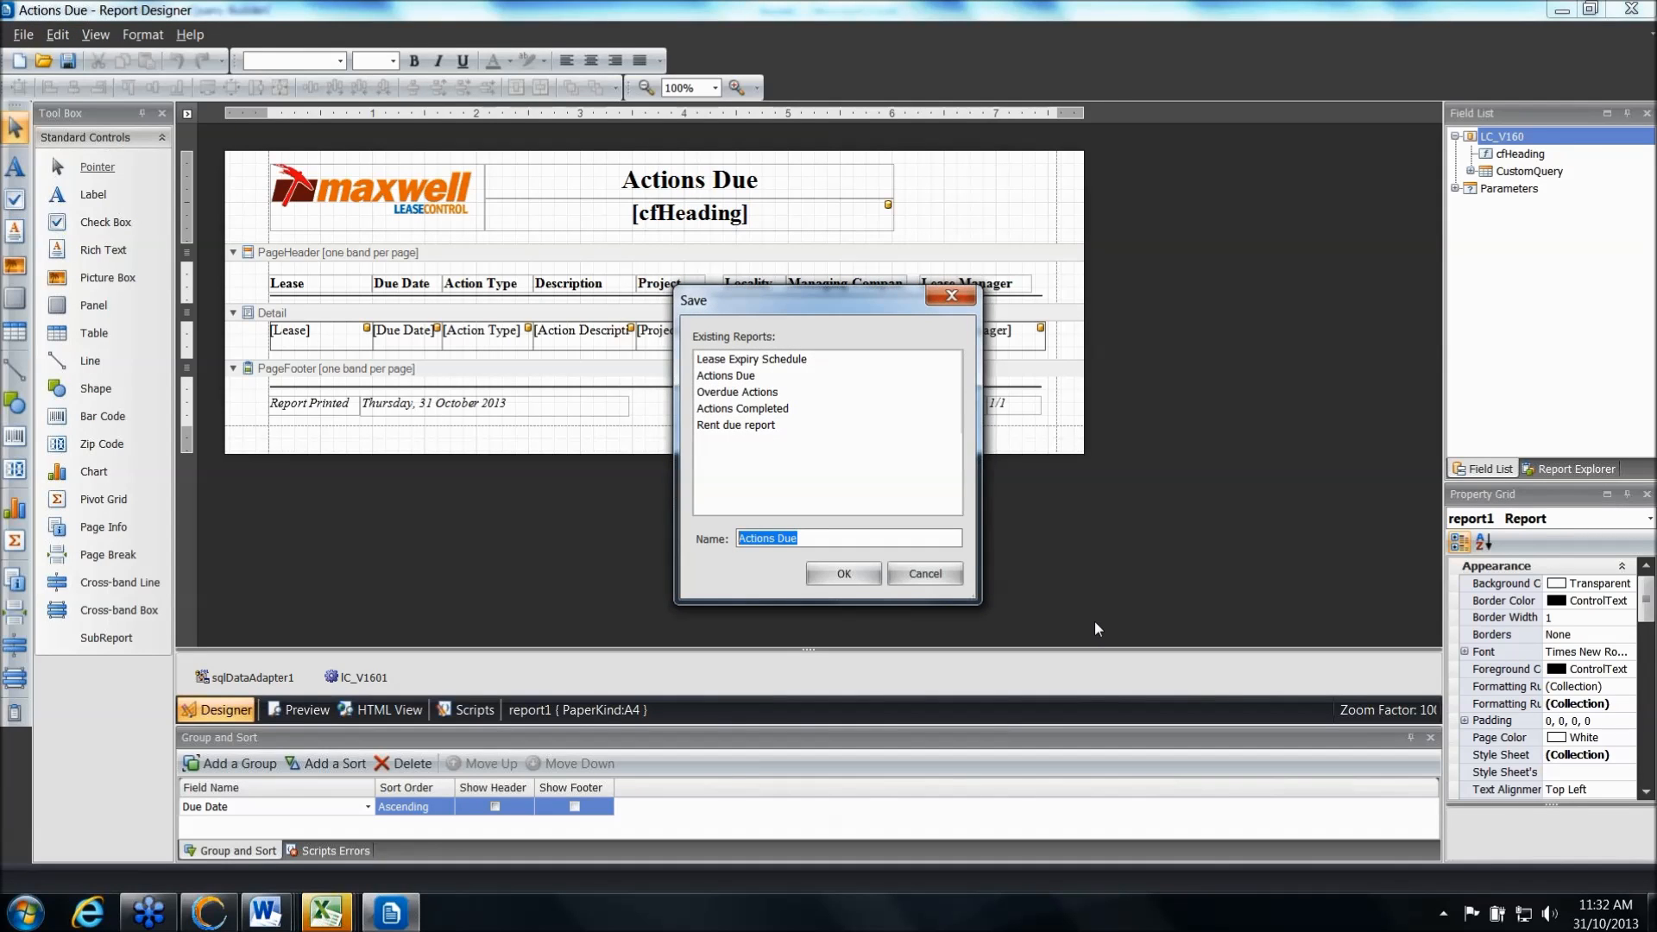
{"action": "type", "text": "Rent Due st"}
{"action": "left_click", "coordinate": [846, 573]}
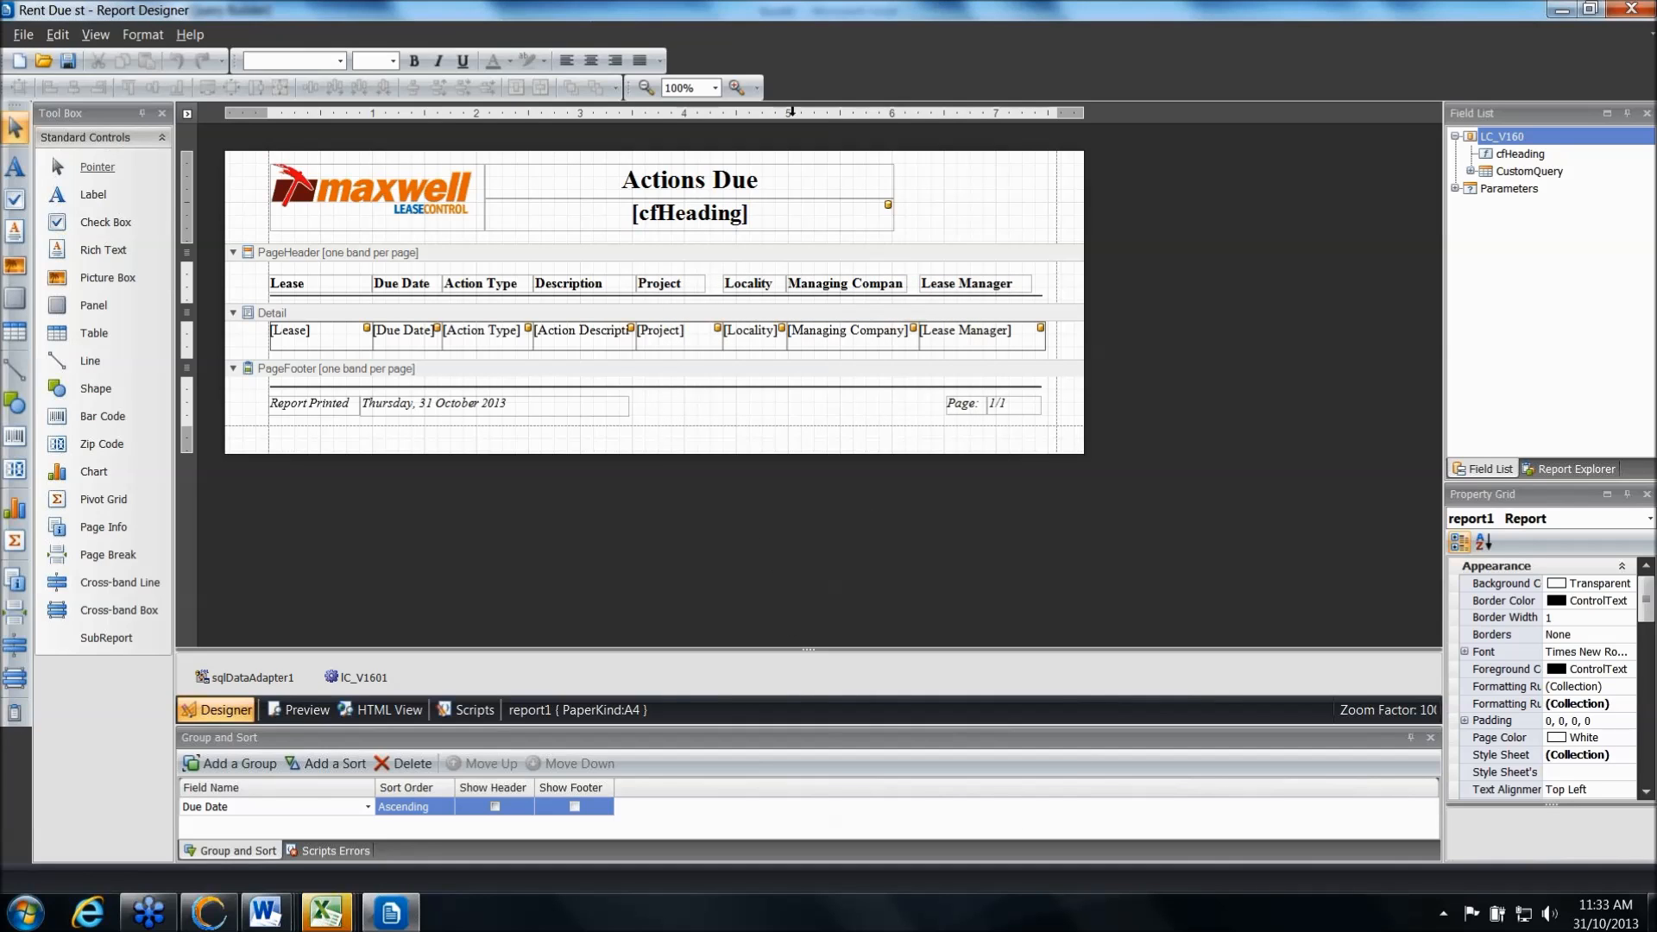
{"action": "left_click", "coordinate": [723, 187]}
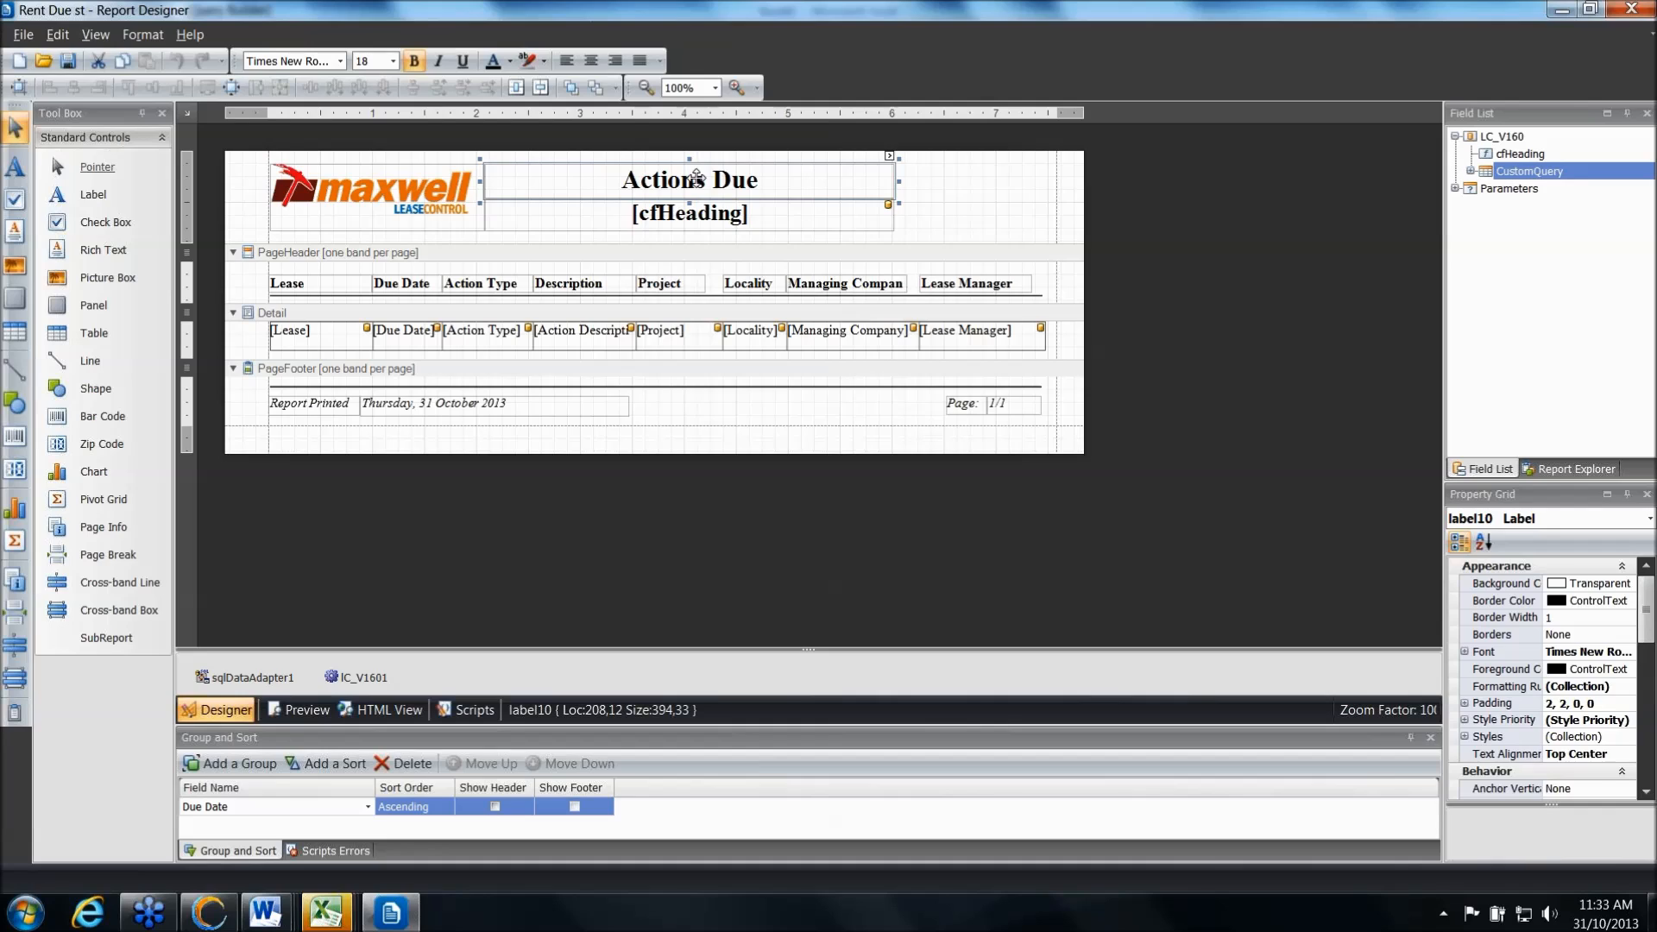
{"action": "left_click", "coordinate": [572, 211]}
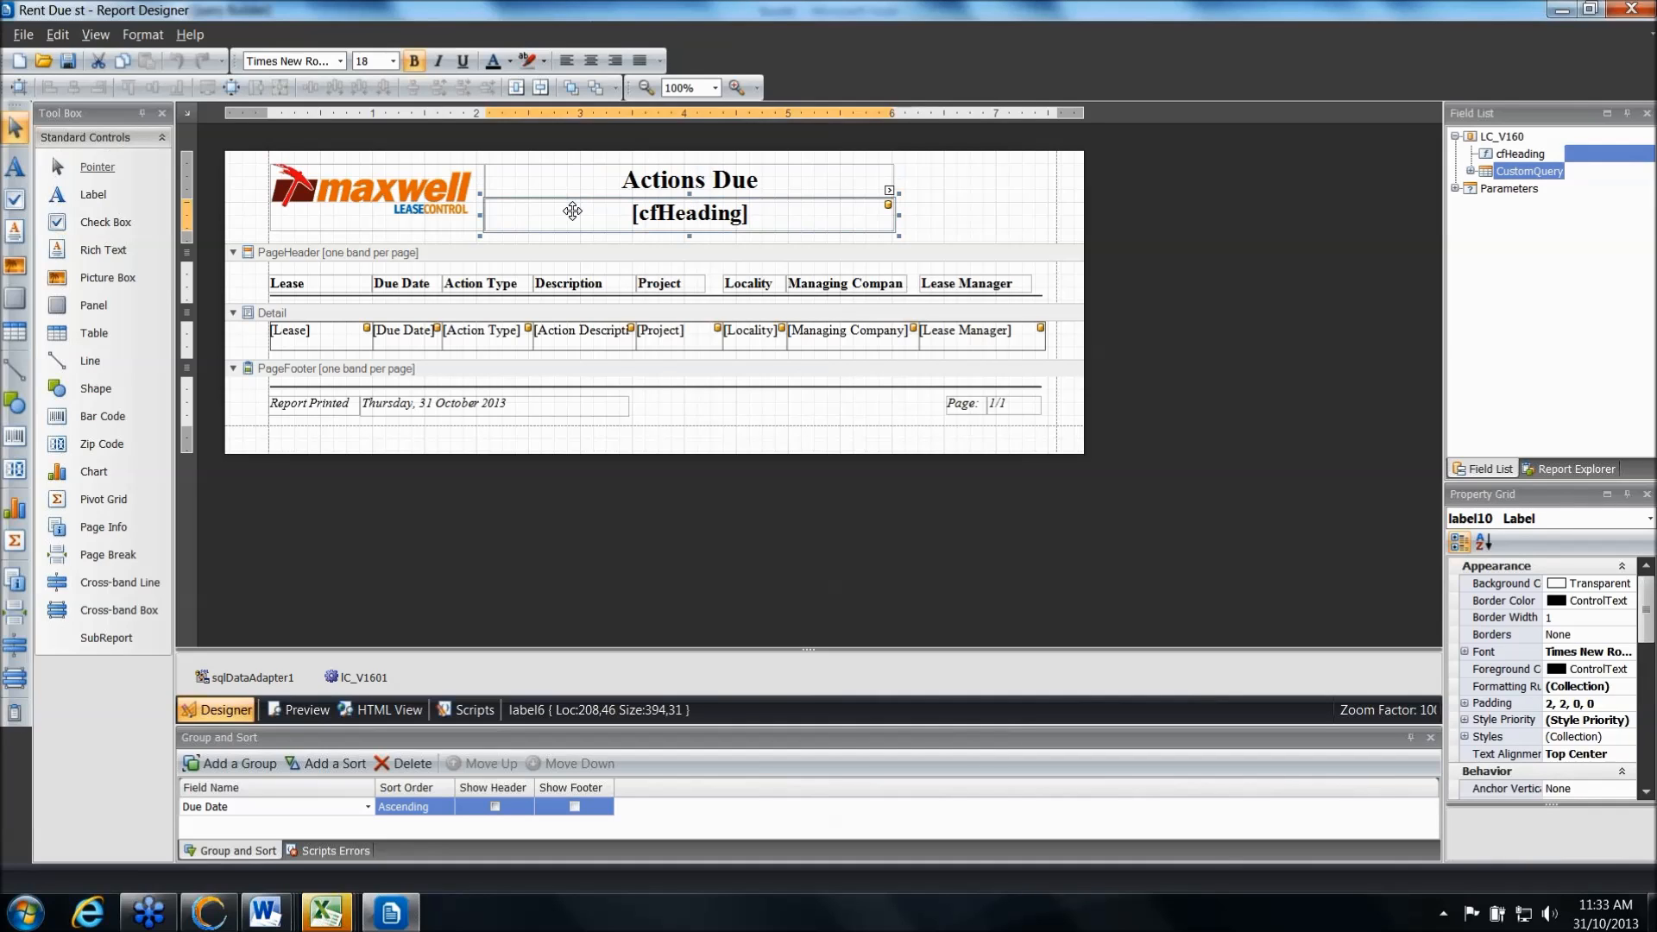
{"action": "left_click", "coordinate": [402, 285]}
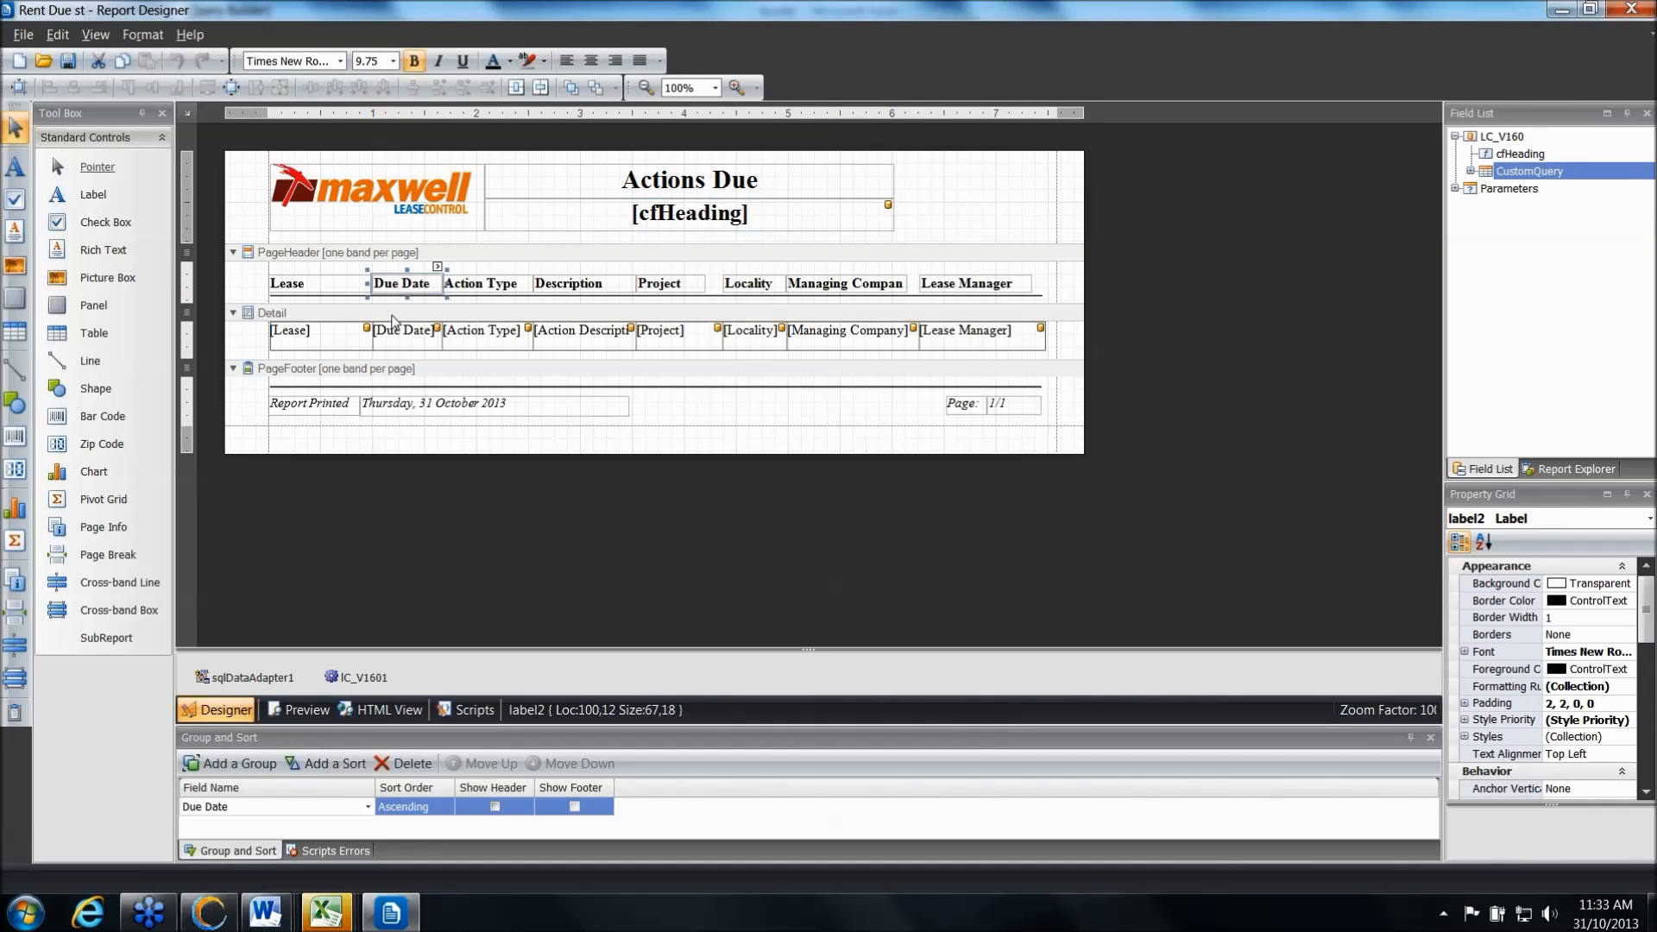
{"action": "left_click", "coordinate": [405, 336]}
{"action": "left_click", "coordinate": [481, 337]}
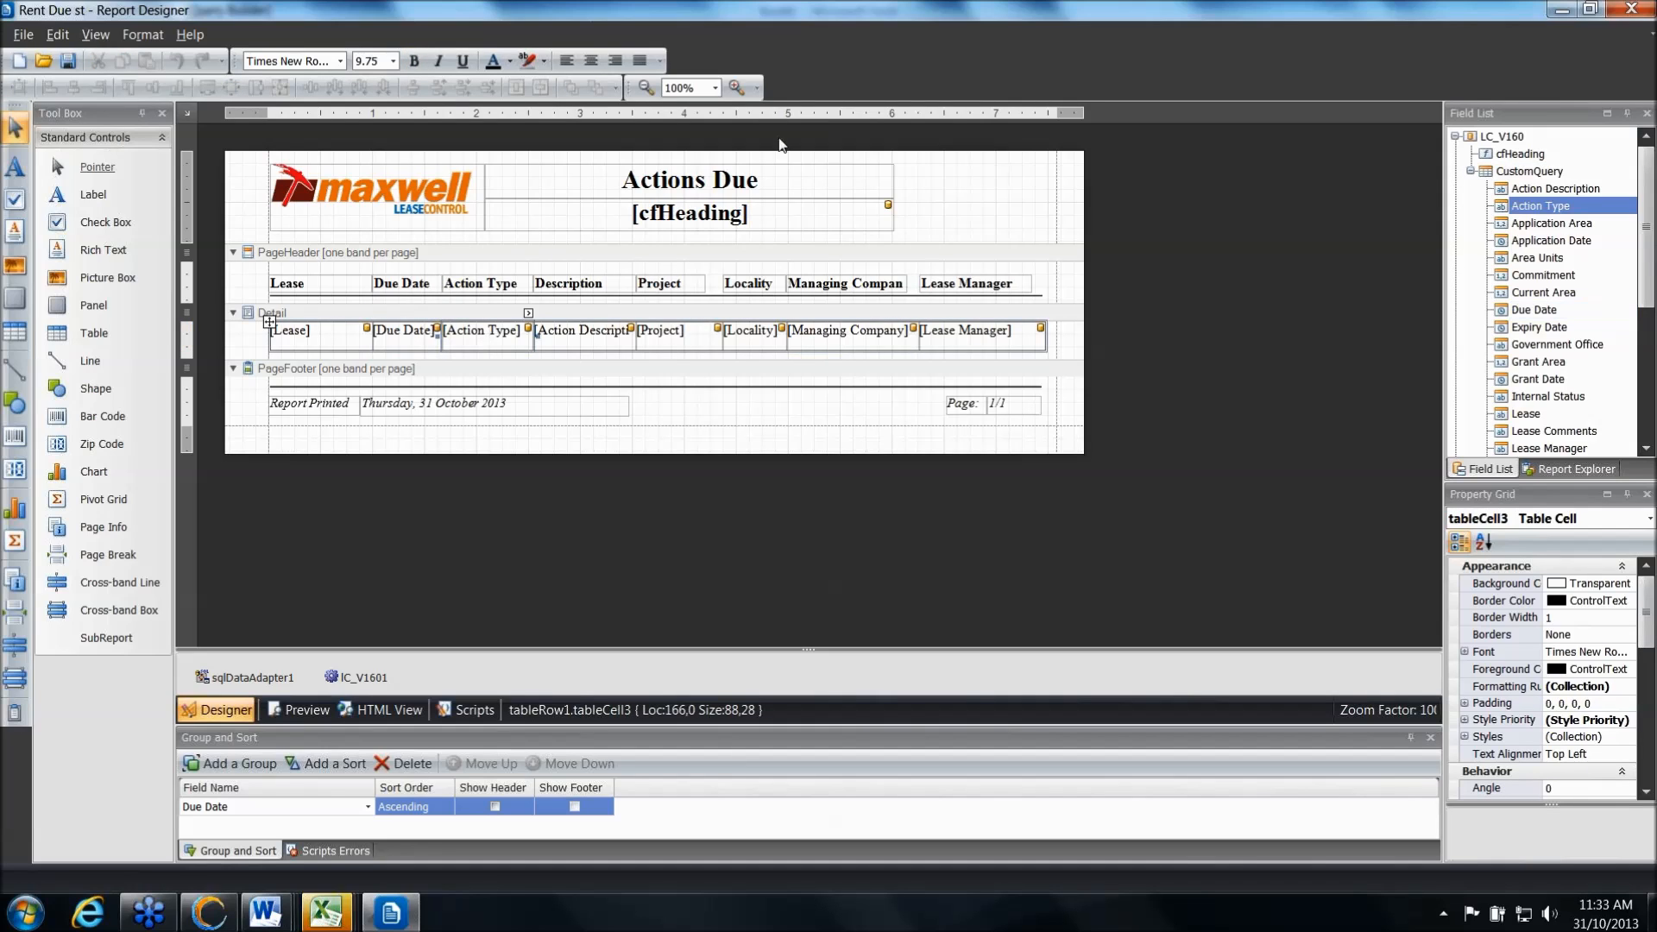
Change the report title from Actions Due to "Rent due"
{"action": "left_click", "coordinate": [673, 164]}
{"action": "double_click", "coordinate": [675, 181]}
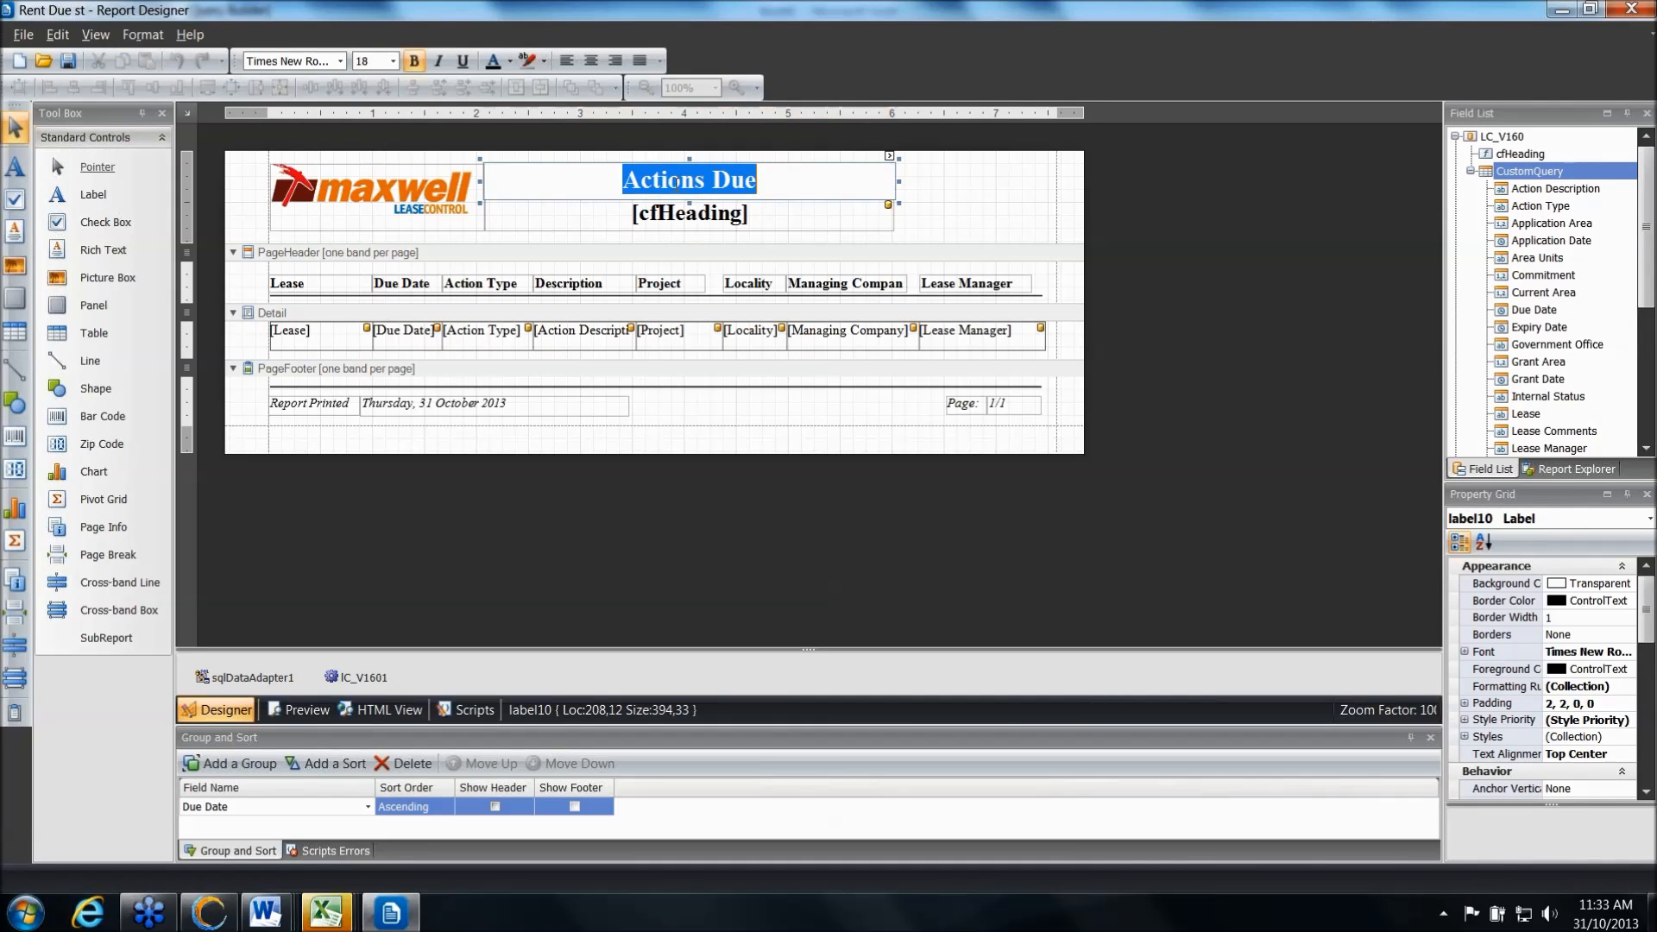
{"action": "type", "text": "Re"}
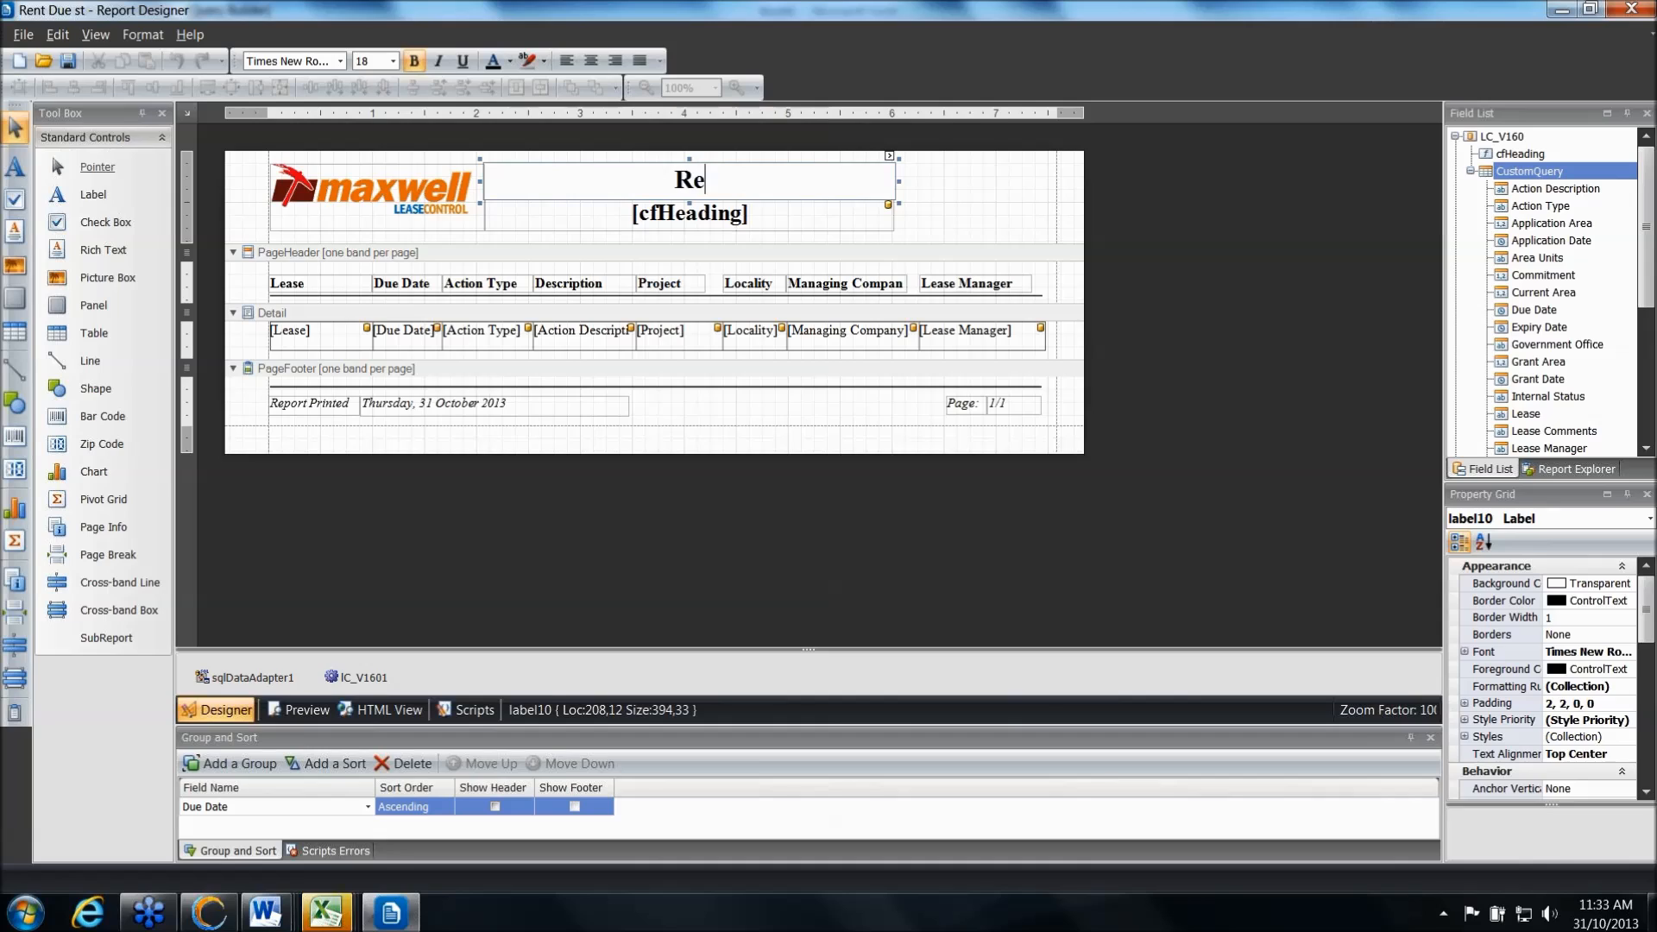
{"action": "type", "text": "nt due"}
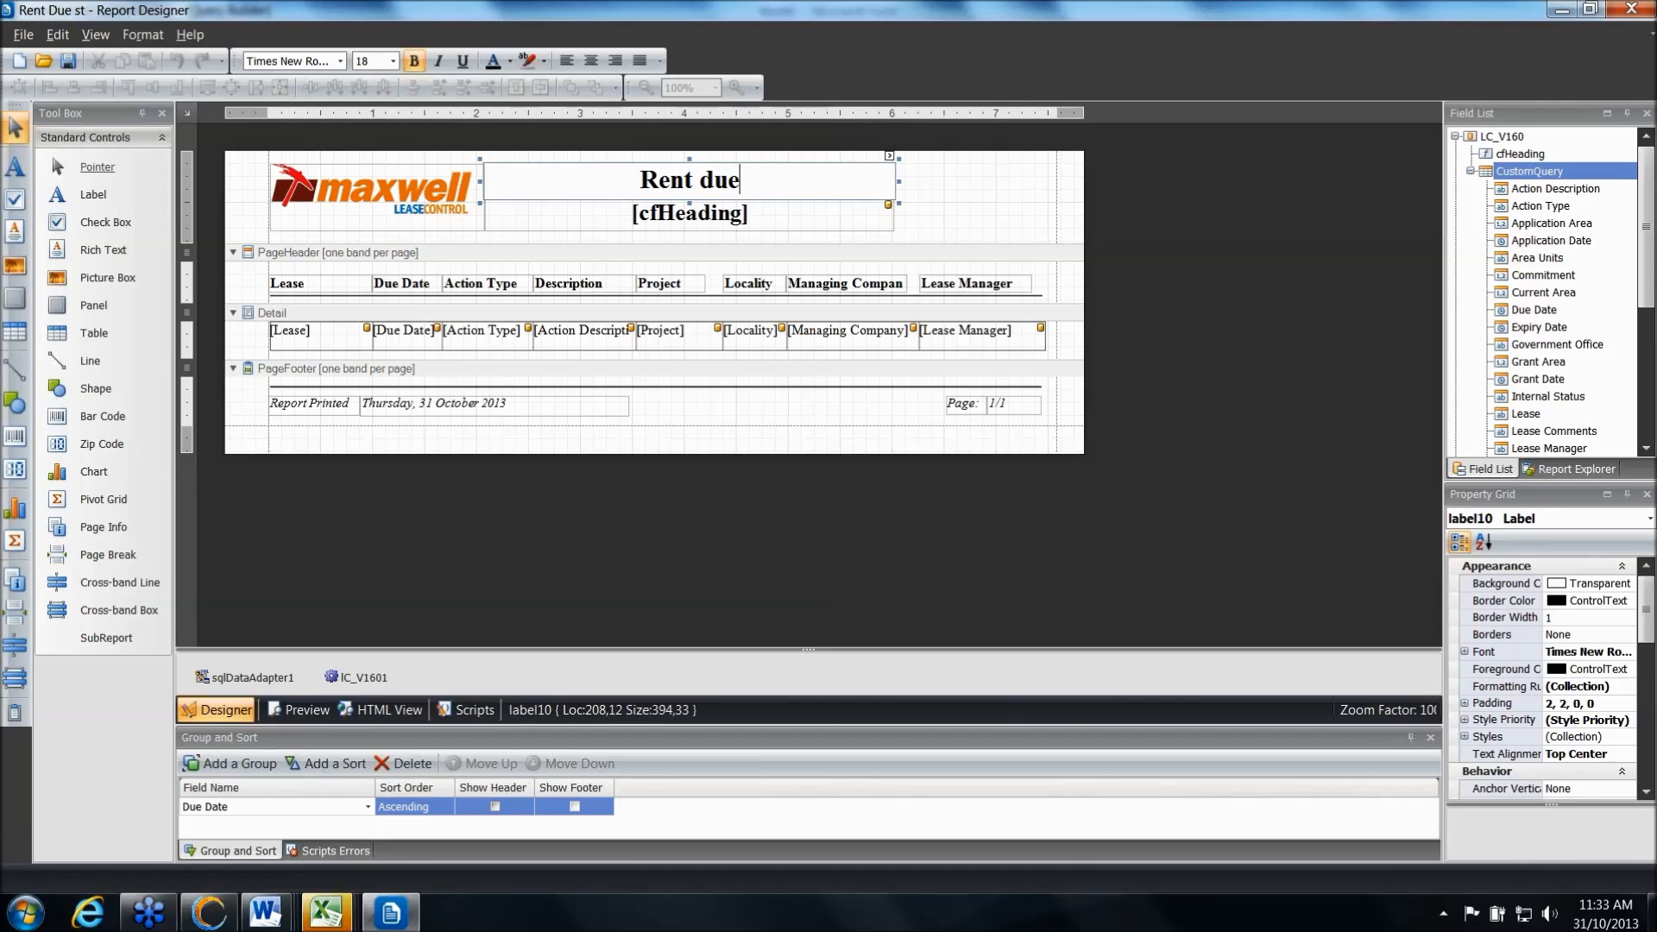
Rename the Action Type column heading in the page header to "Rent"
{"action": "left_click", "coordinate": [480, 283]}
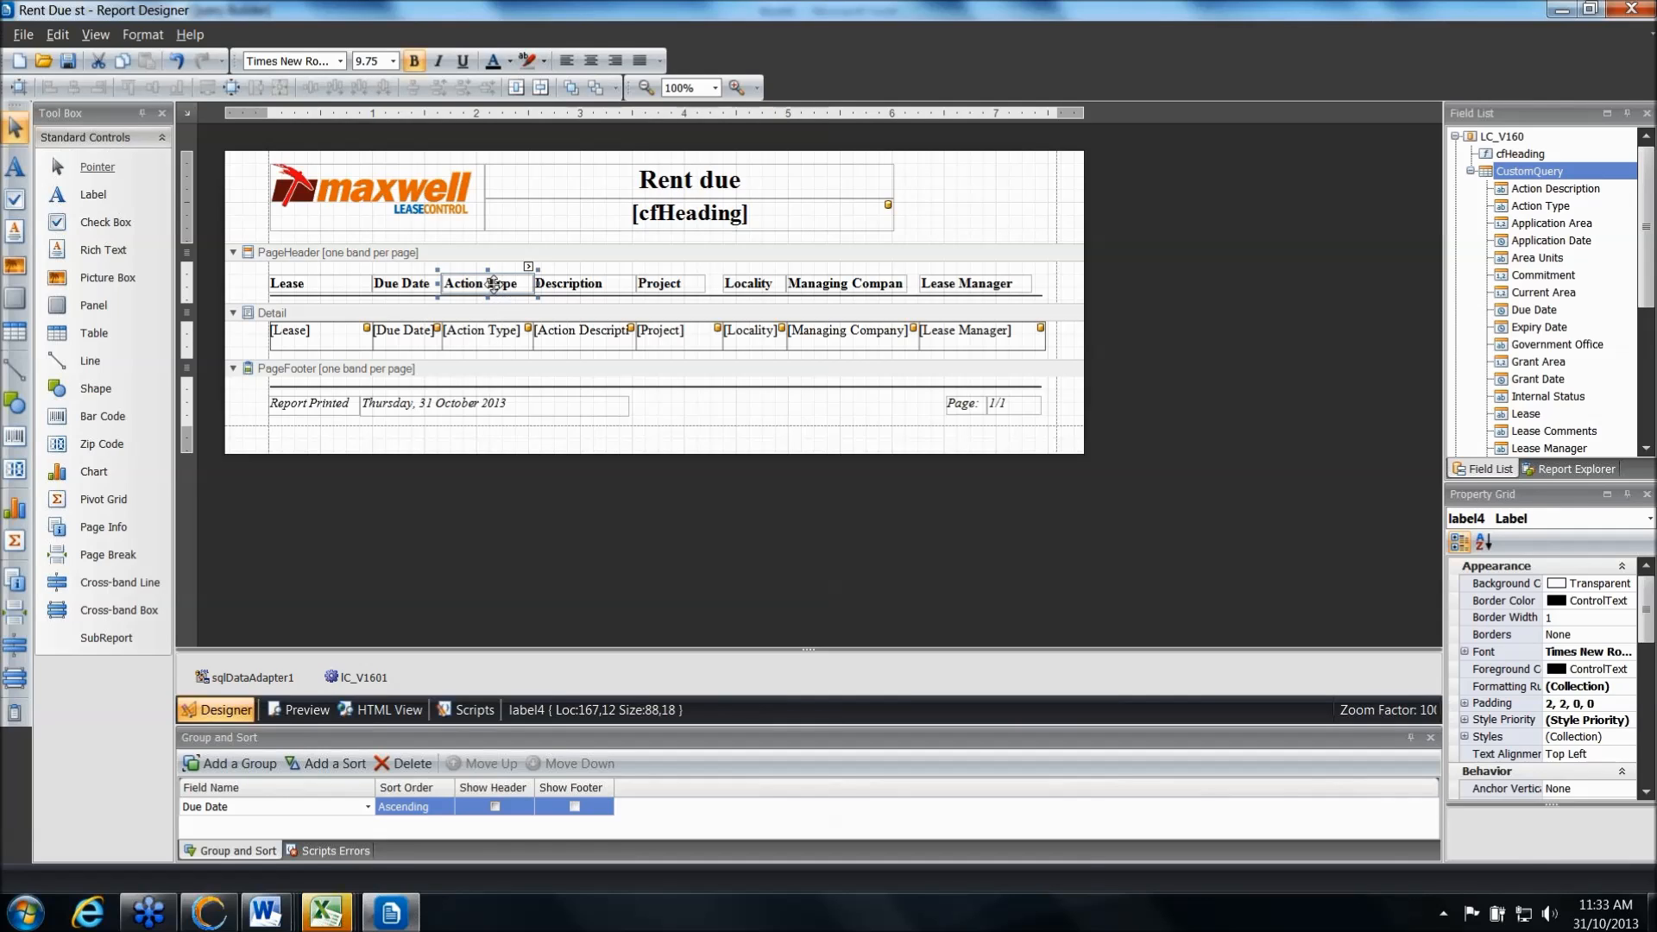
{"action": "double_click", "coordinate": [490, 283]}
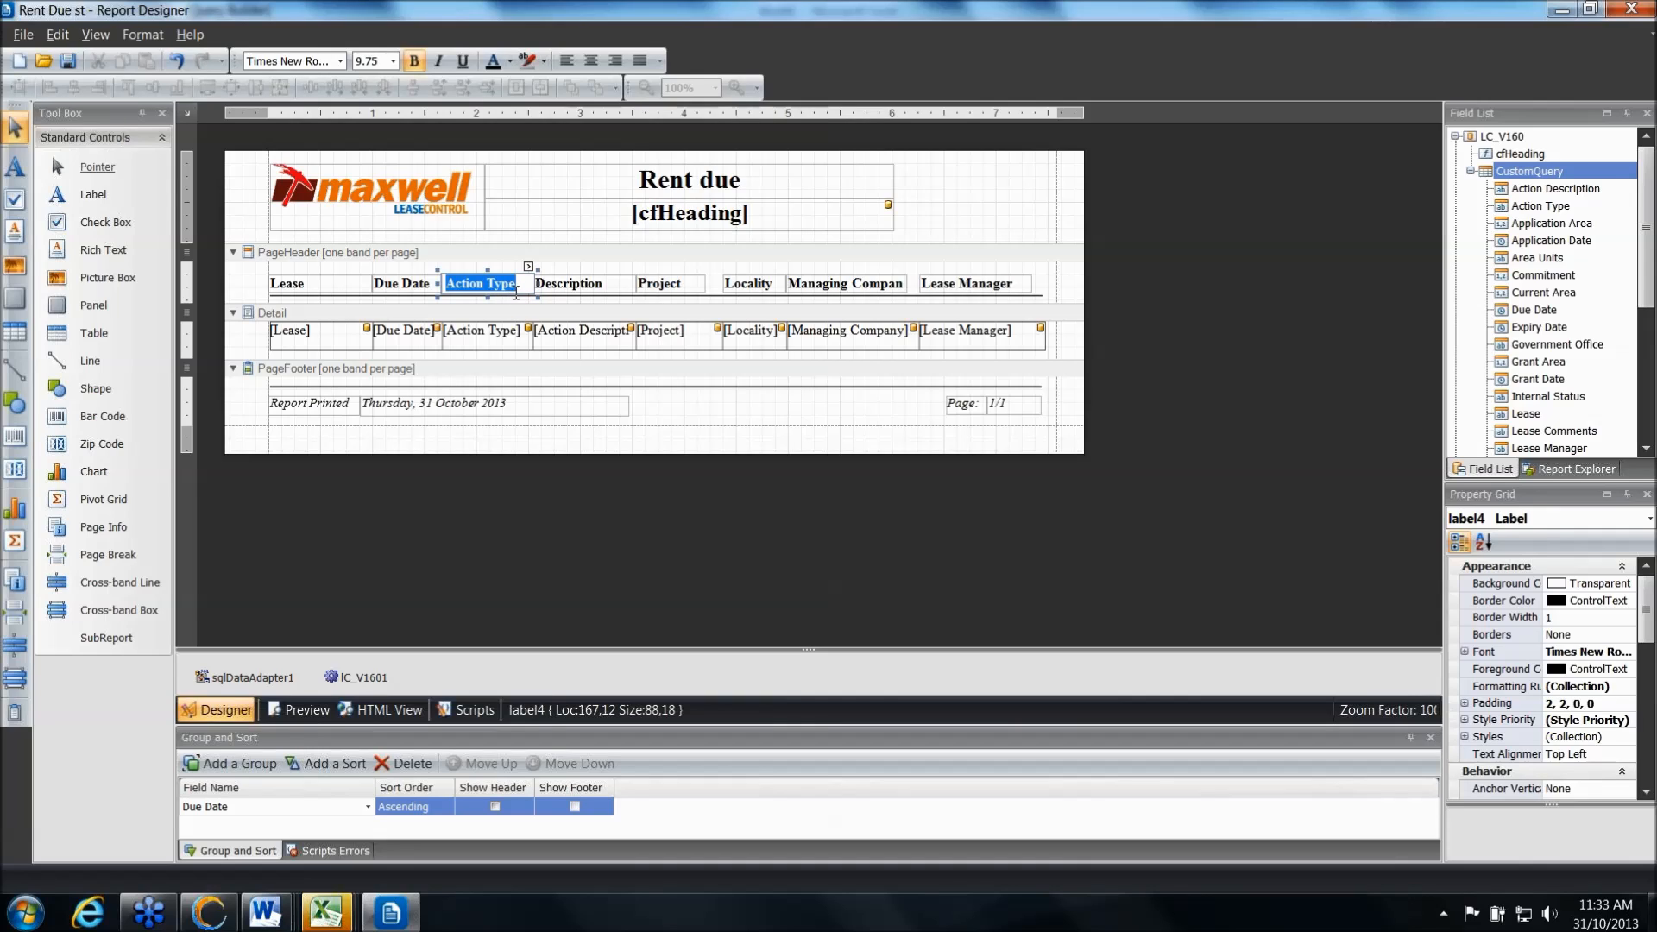
{"action": "type", "text": "Rent"}
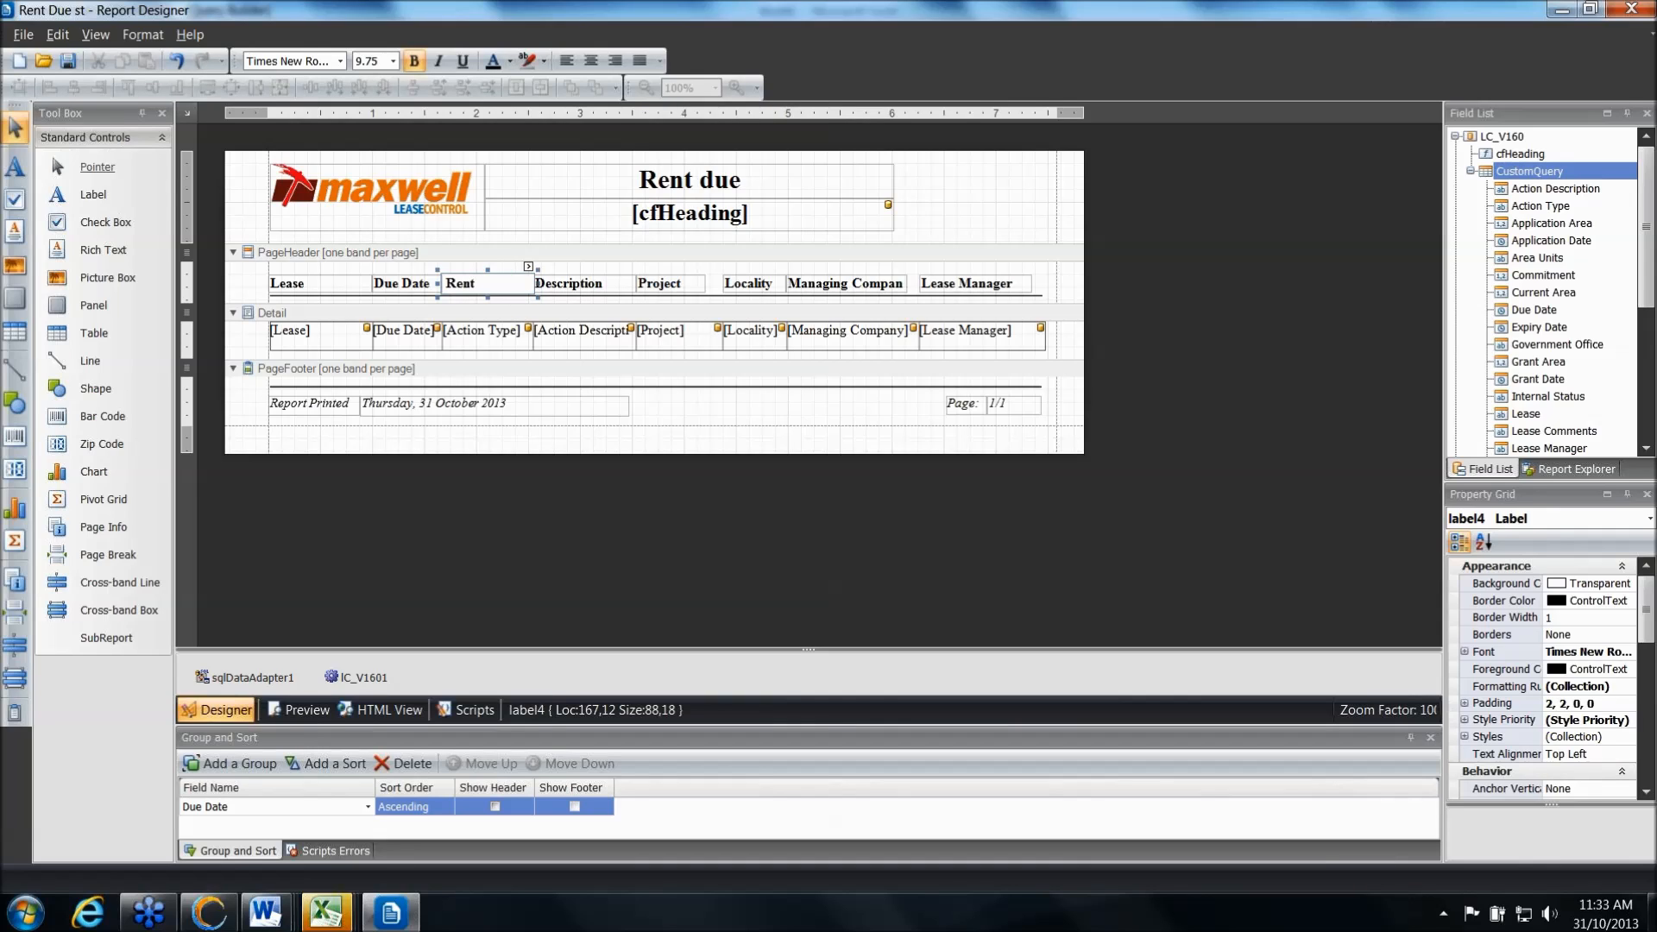
Bind the detail cell below the Rent heading to the Rent field of CustomQuery
{"action": "left_click", "coordinate": [494, 342]}
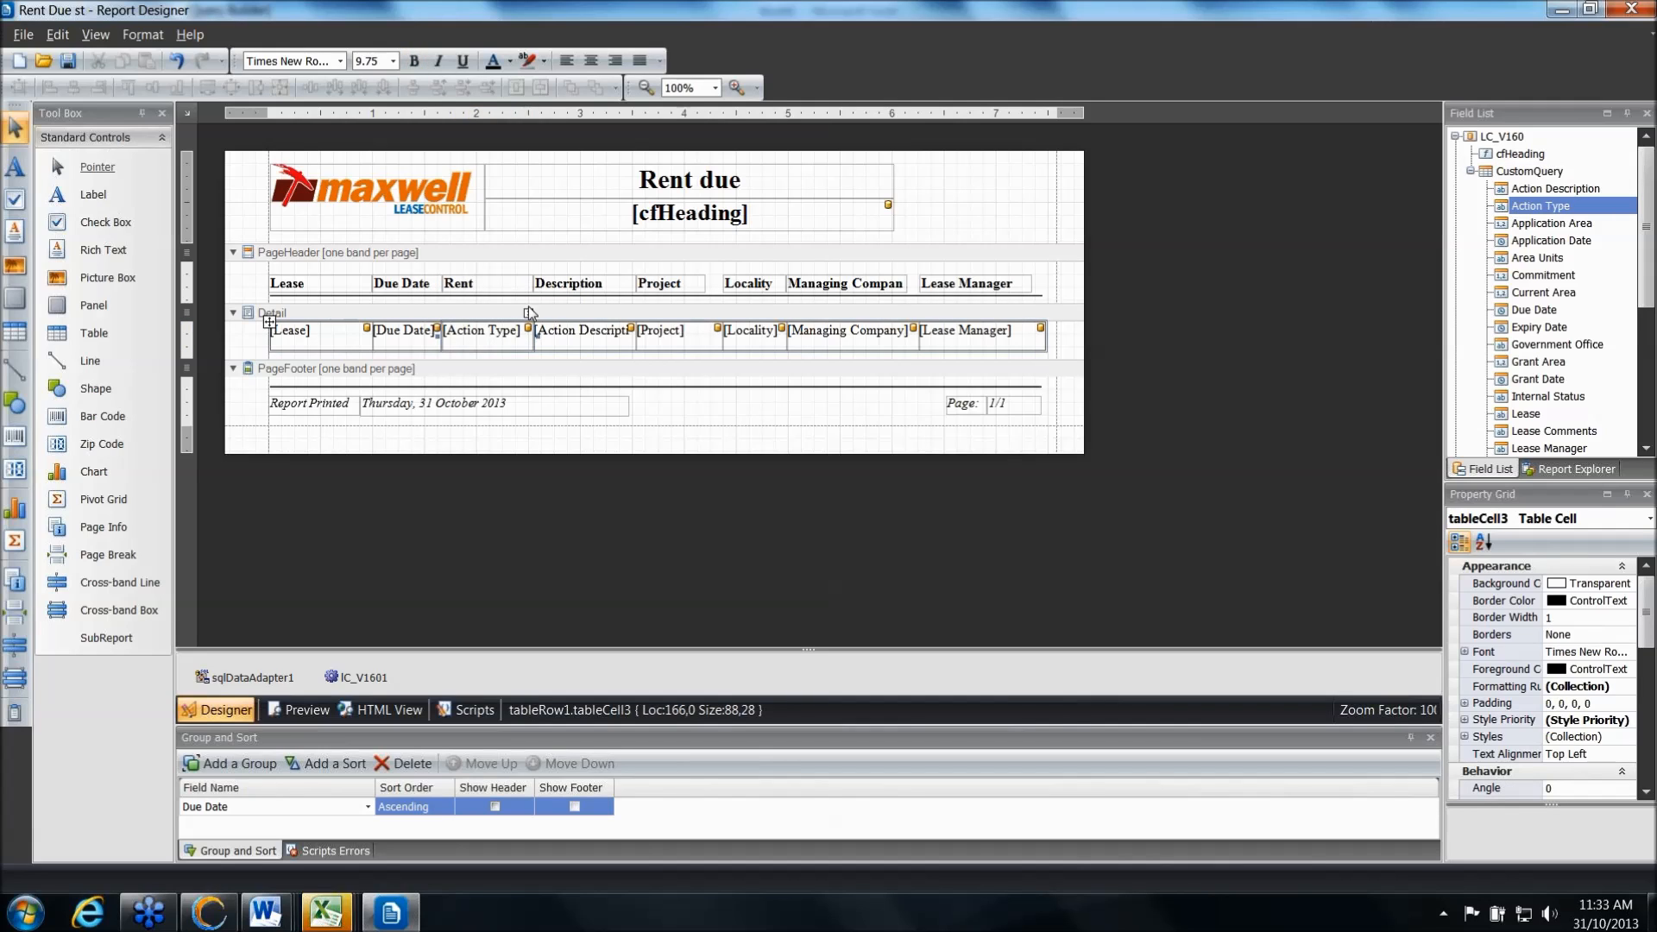
{"action": "left_click", "coordinate": [528, 314]}
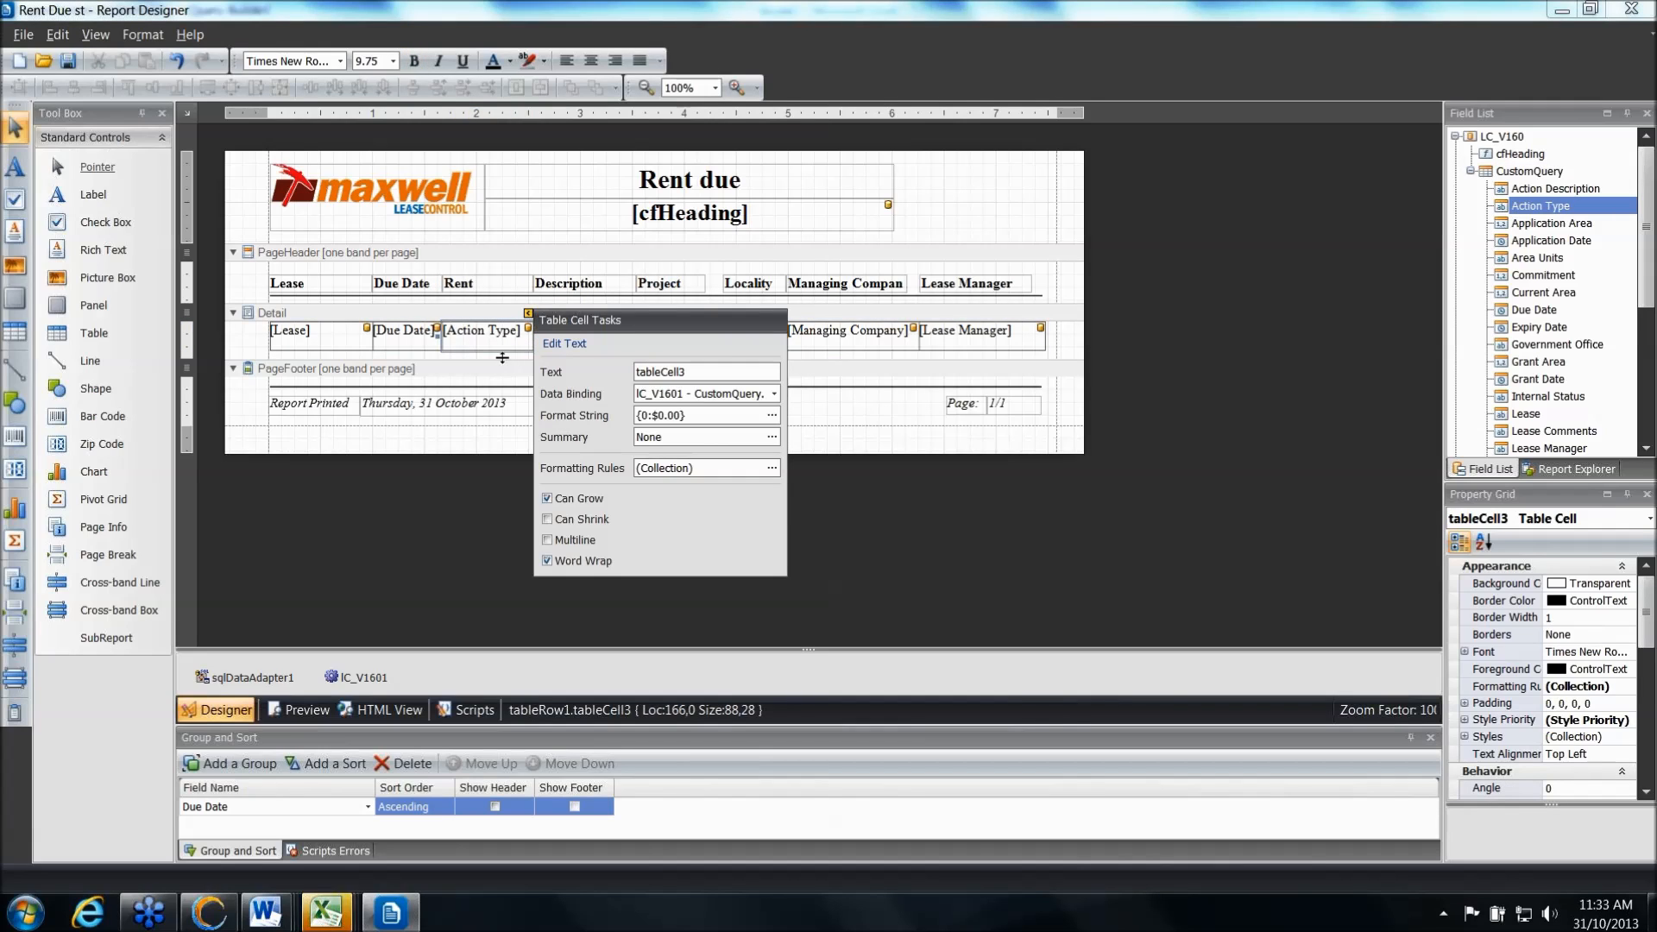
{"action": "left_click", "coordinate": [527, 315]}
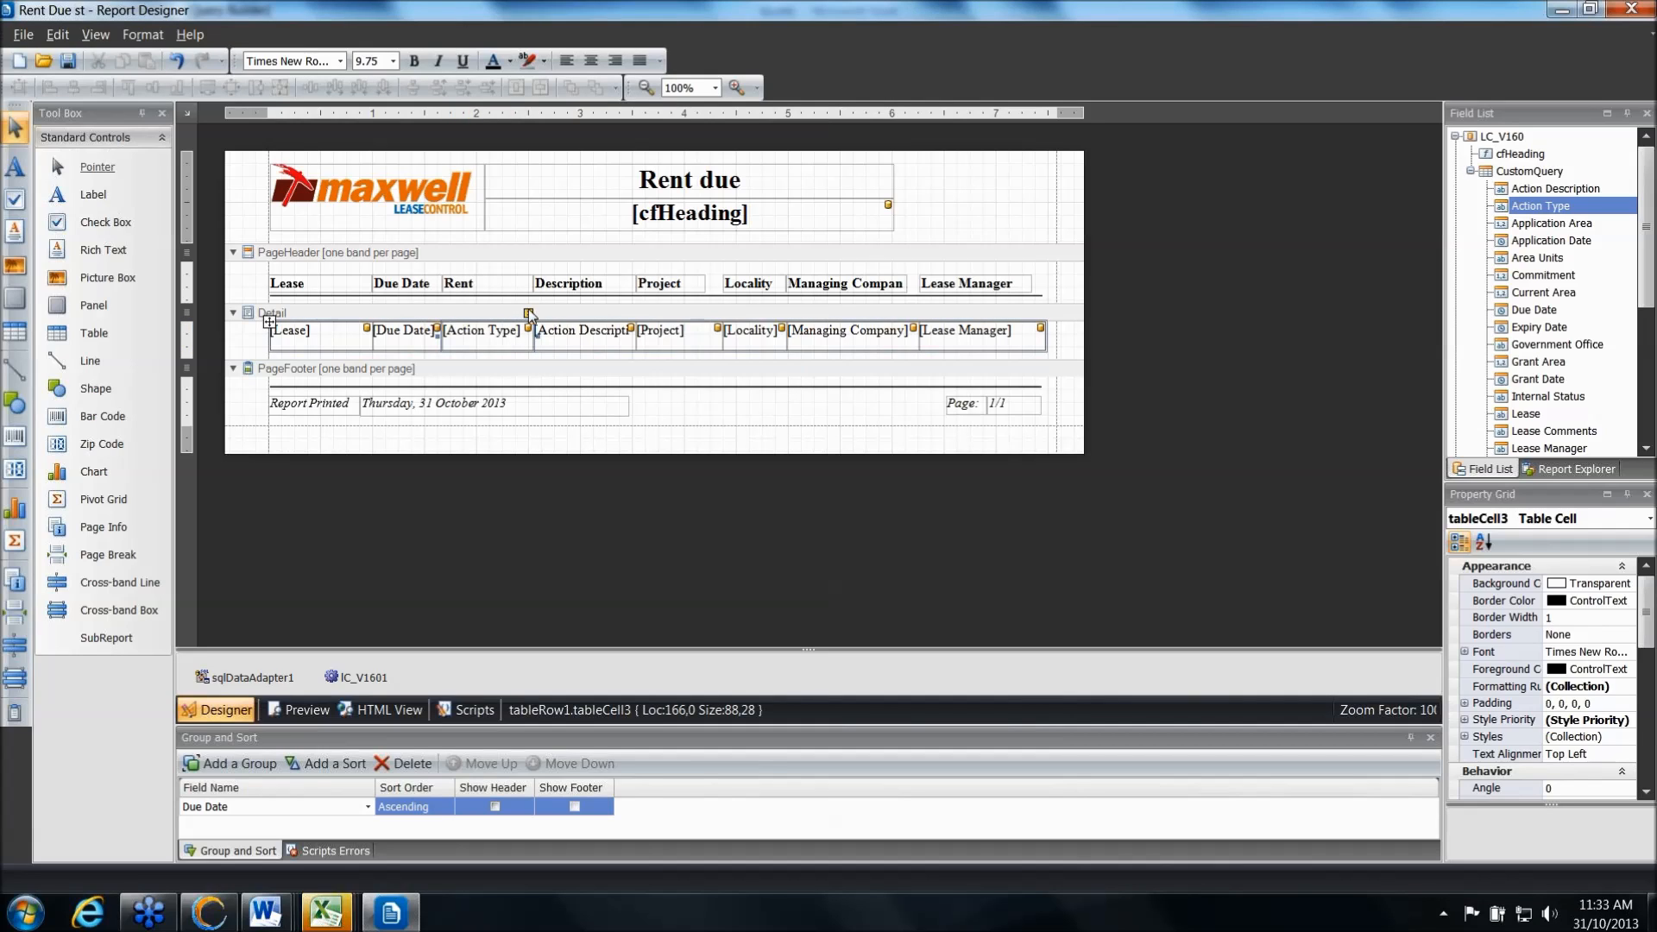
{"action": "left_click", "coordinate": [528, 314]}
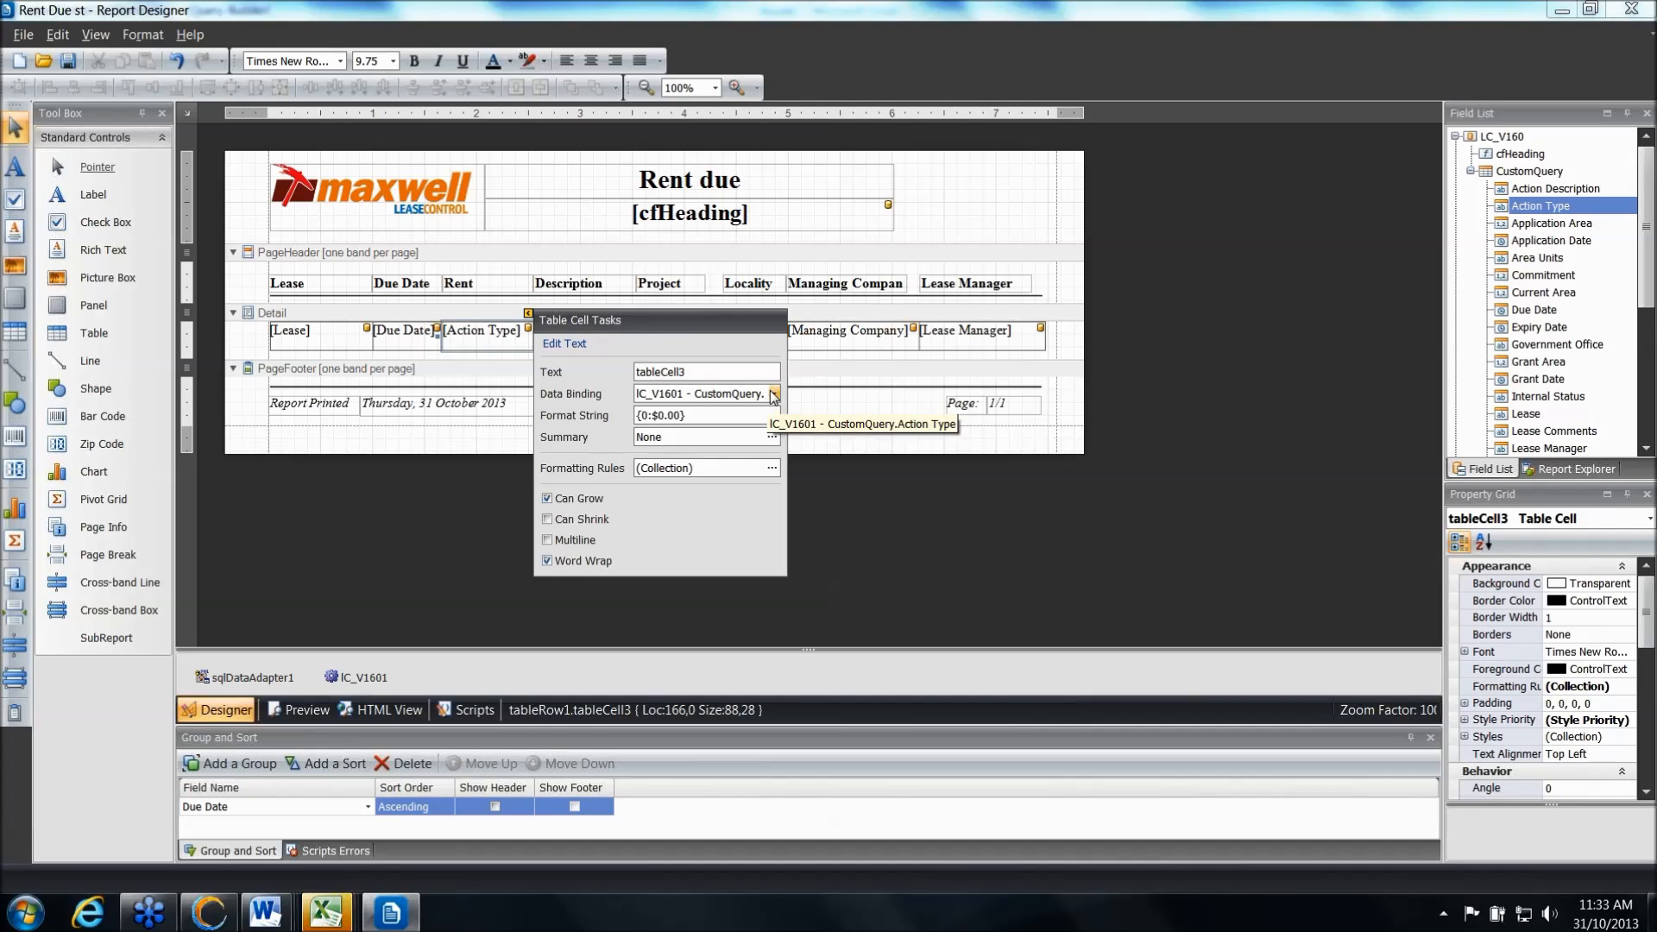
{"action": "left_click", "coordinate": [773, 394]}
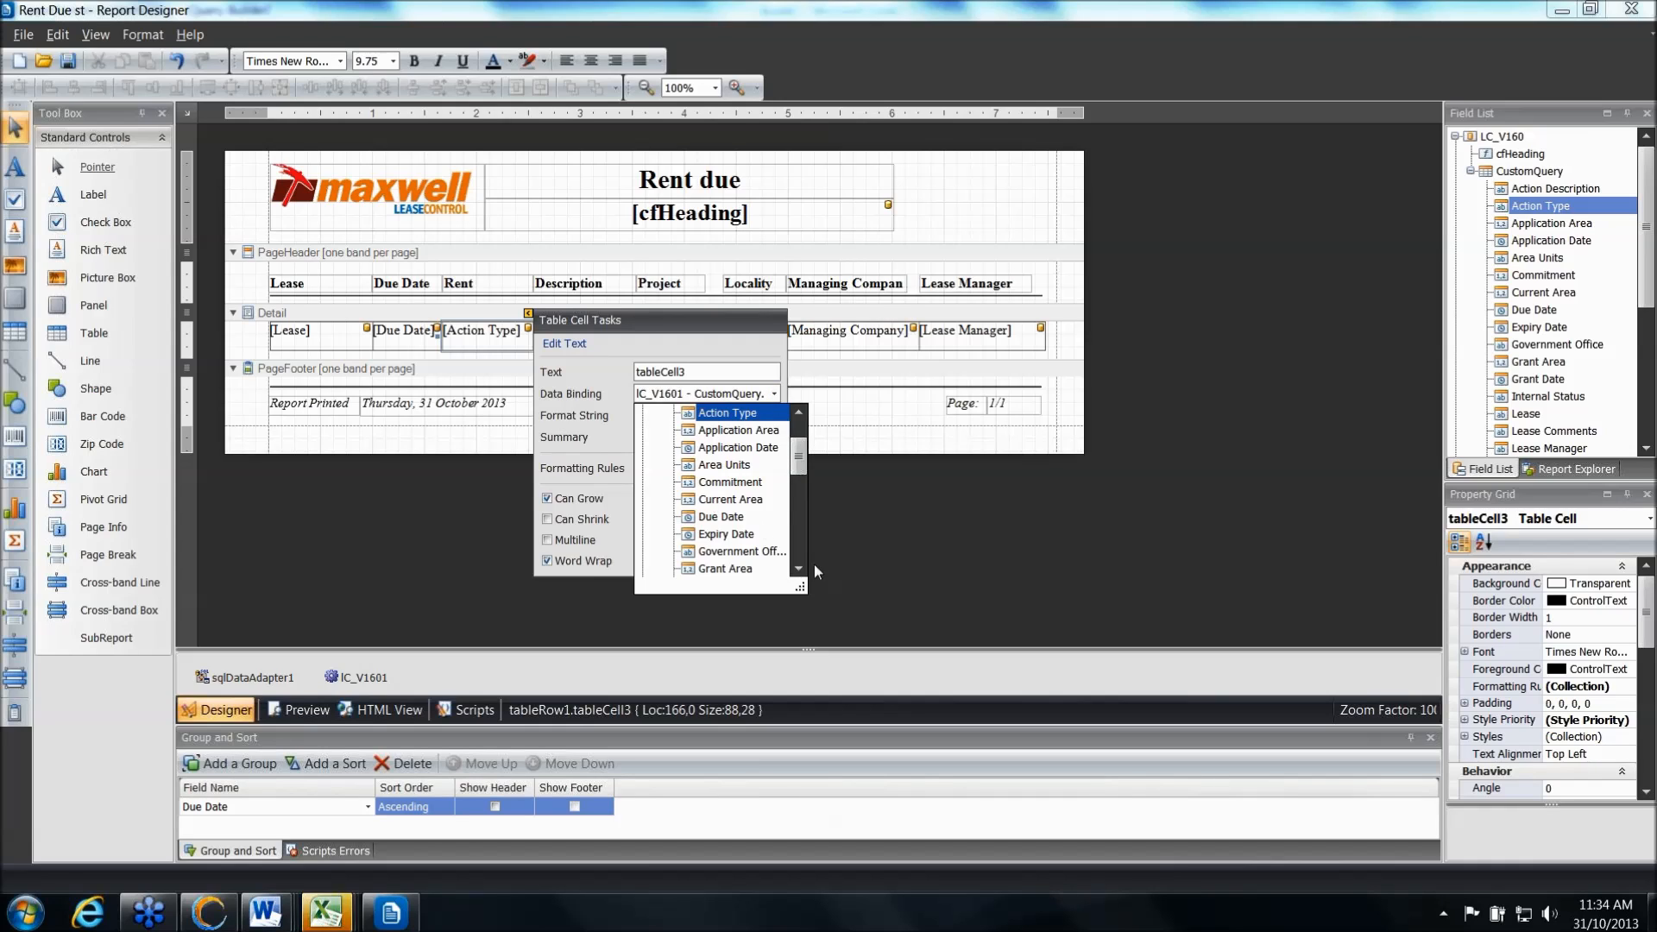
{"action": "left_click", "coordinate": [799, 569]}
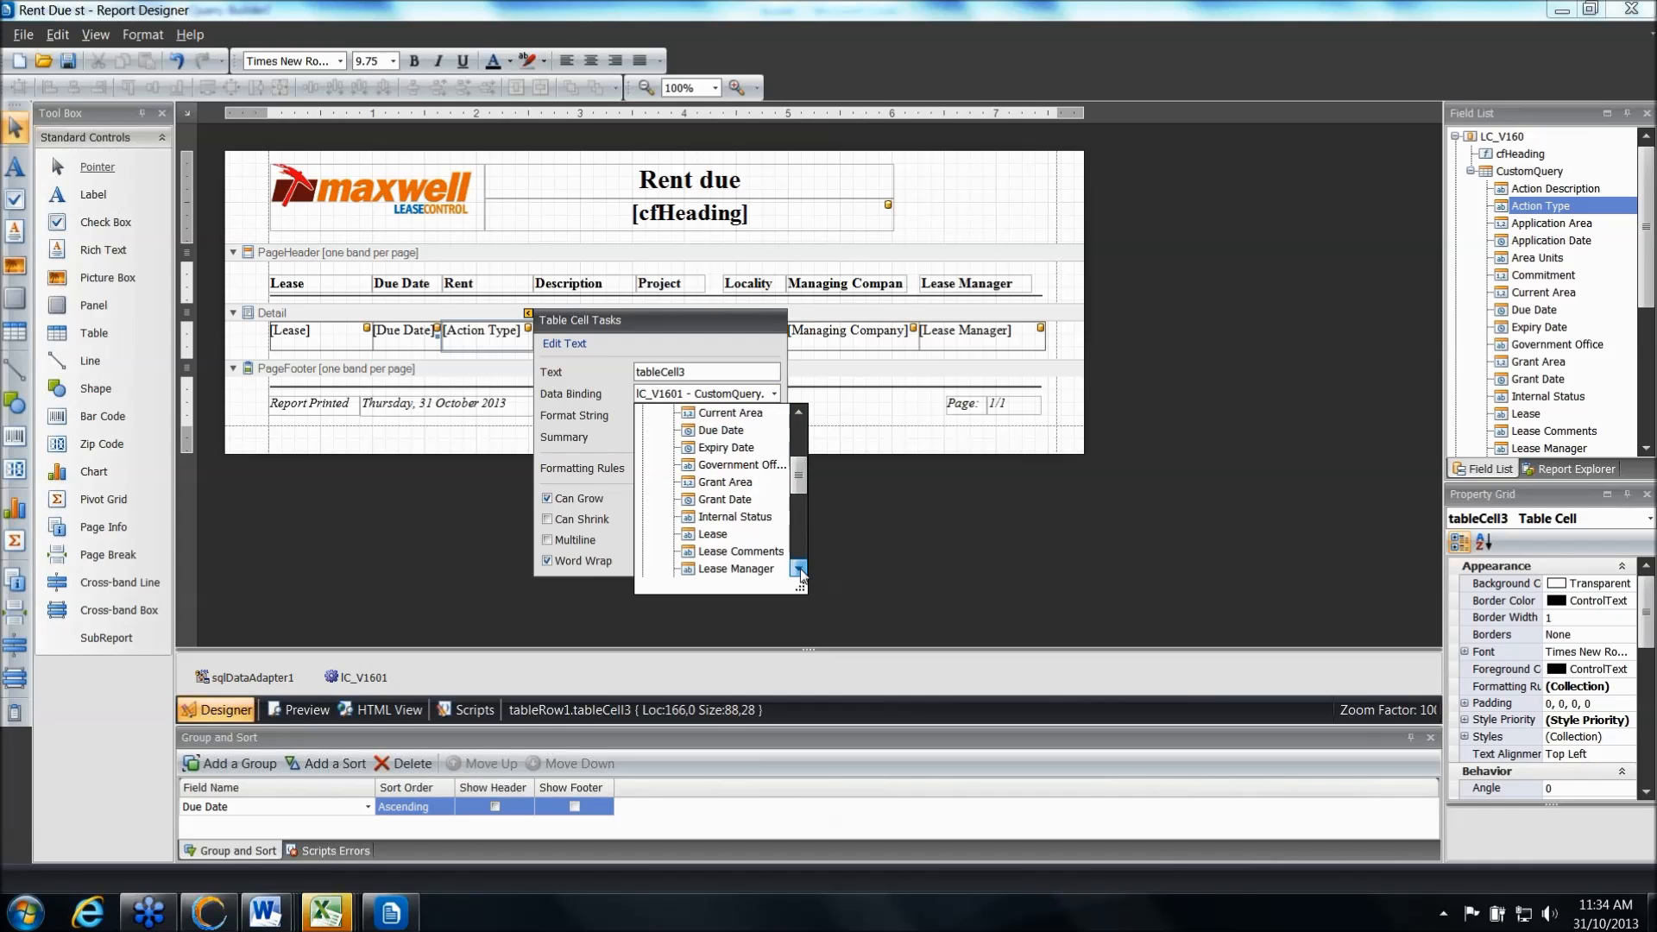
{"action": "left_click_drag", "start_coordinate": [800, 569], "coordinate": [799, 569]}
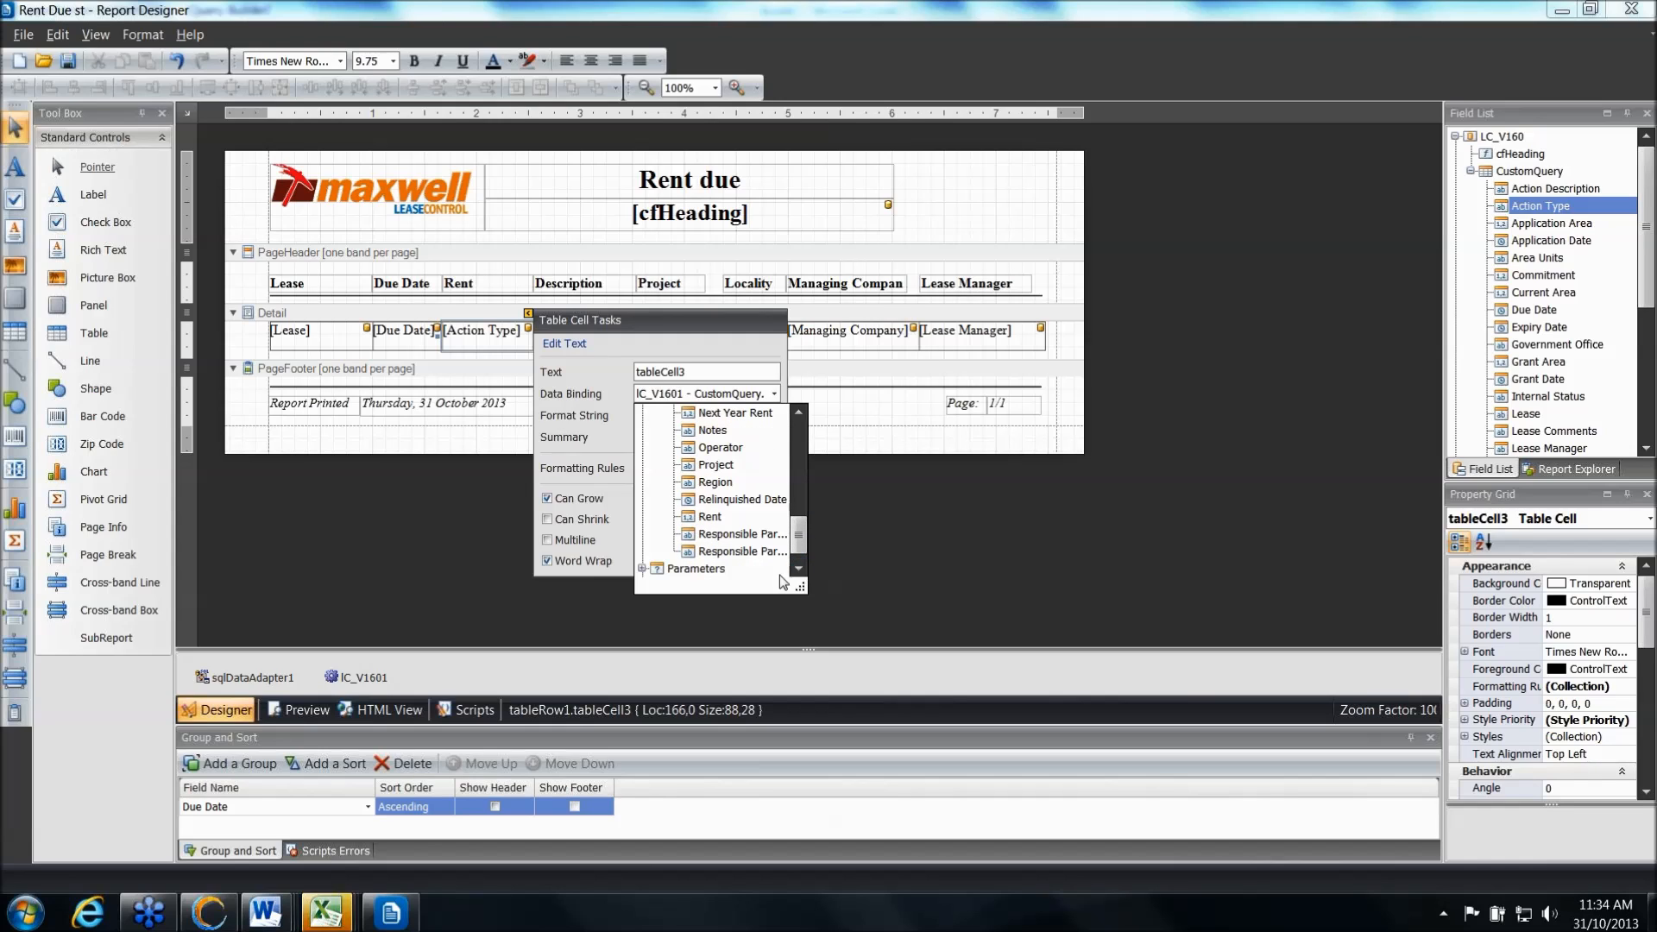
{"action": "left_click", "coordinate": [723, 523]}
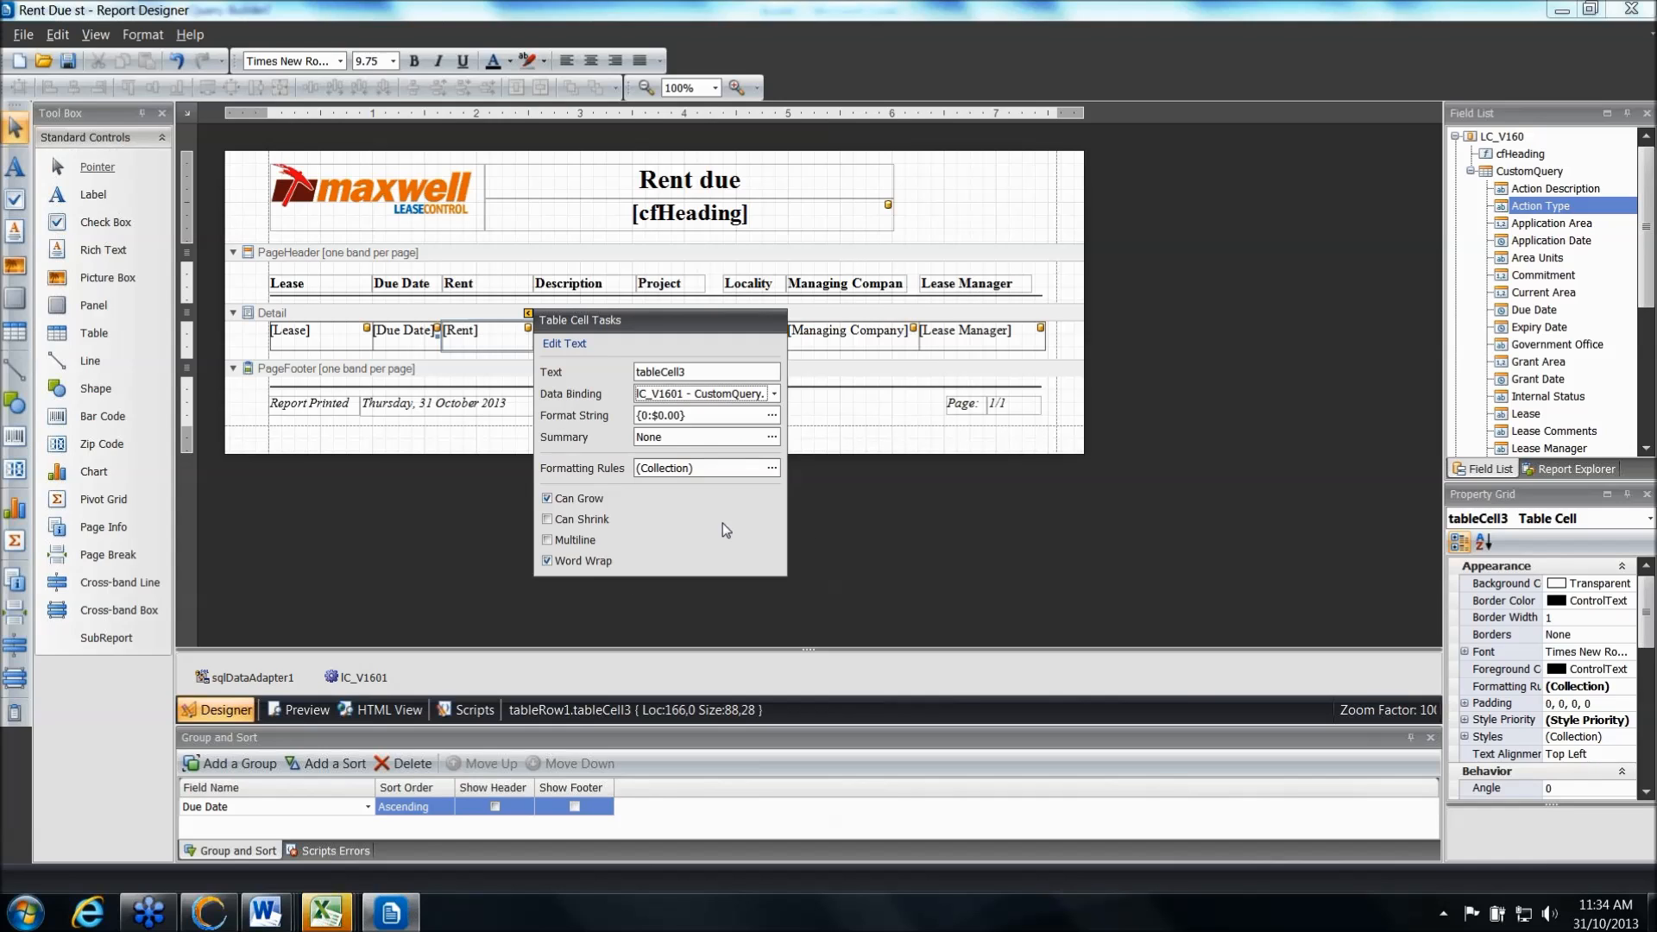
Apply the standard currency format $0.00 to the Rent cell in the detail band
{"action": "left_click", "coordinate": [483, 328]}
{"action": "left_click", "coordinate": [523, 314]}
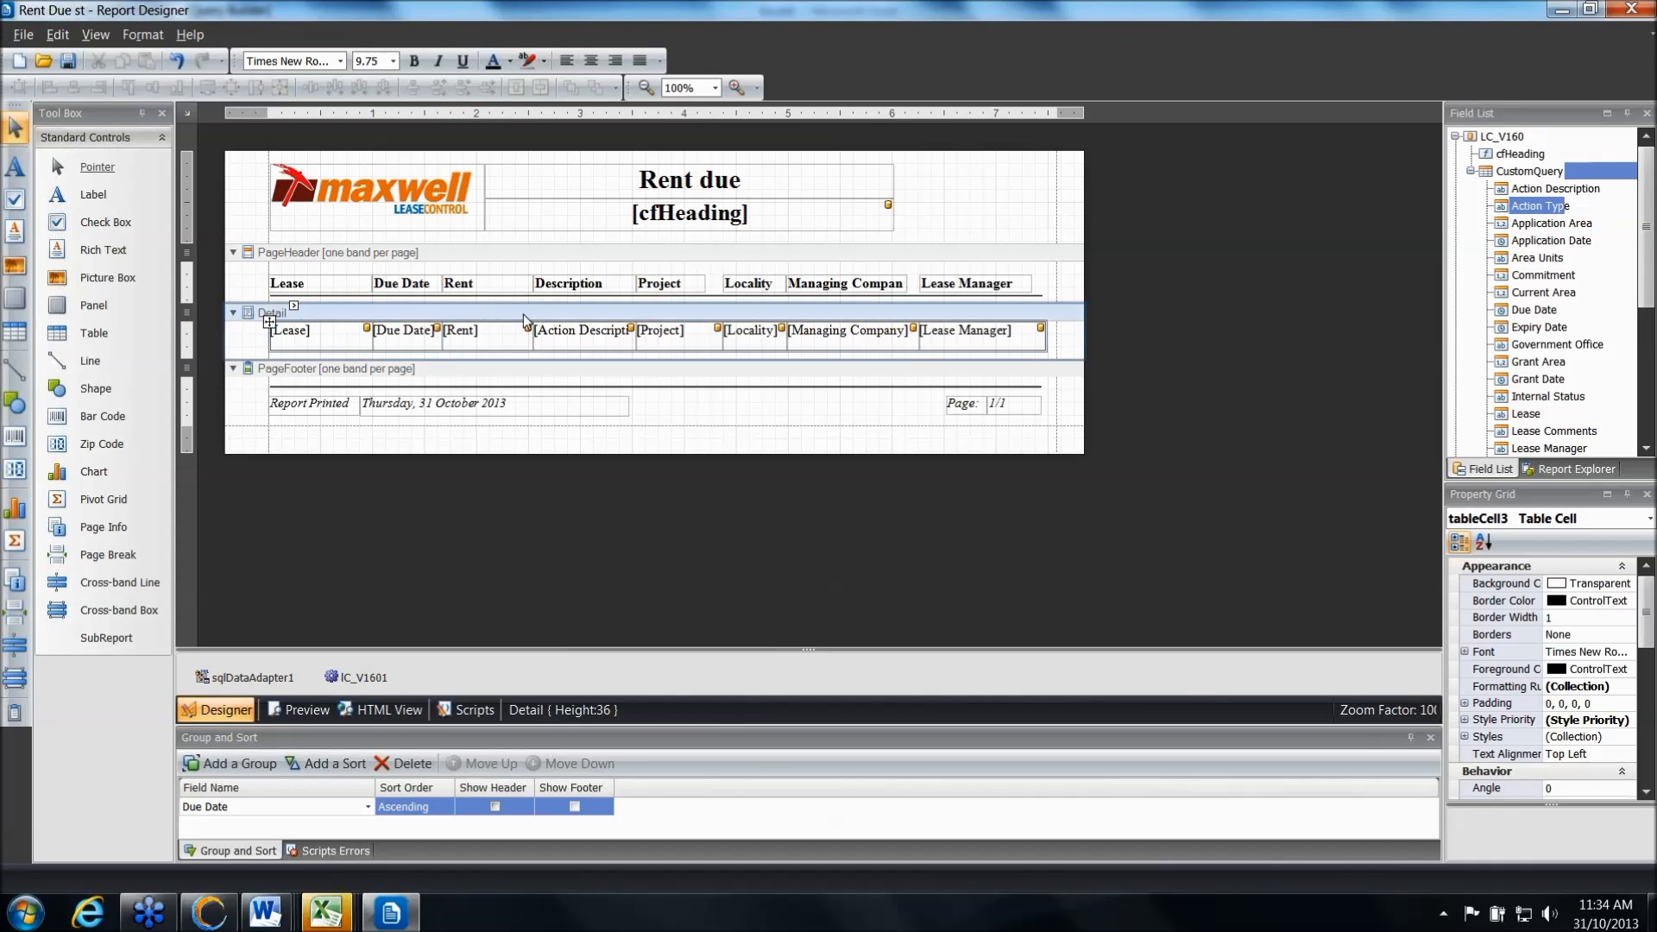
{"action": "left_click", "coordinate": [522, 334]}
{"action": "left_click", "coordinate": [528, 314]}
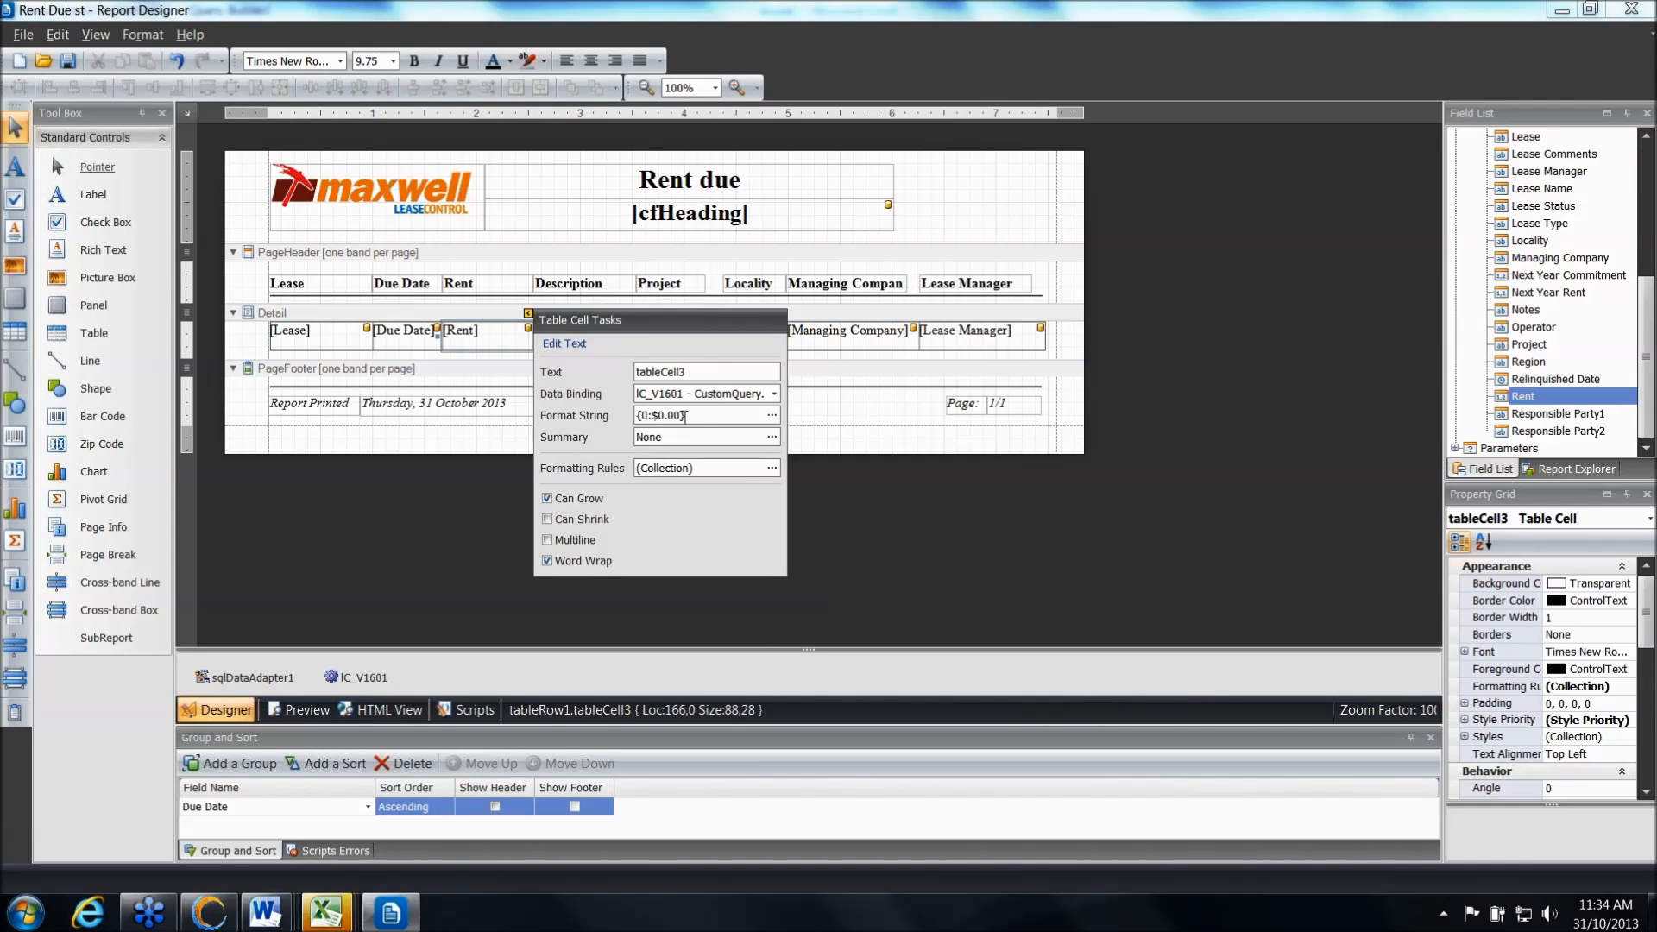
{"action": "left_click", "coordinate": [770, 416]}
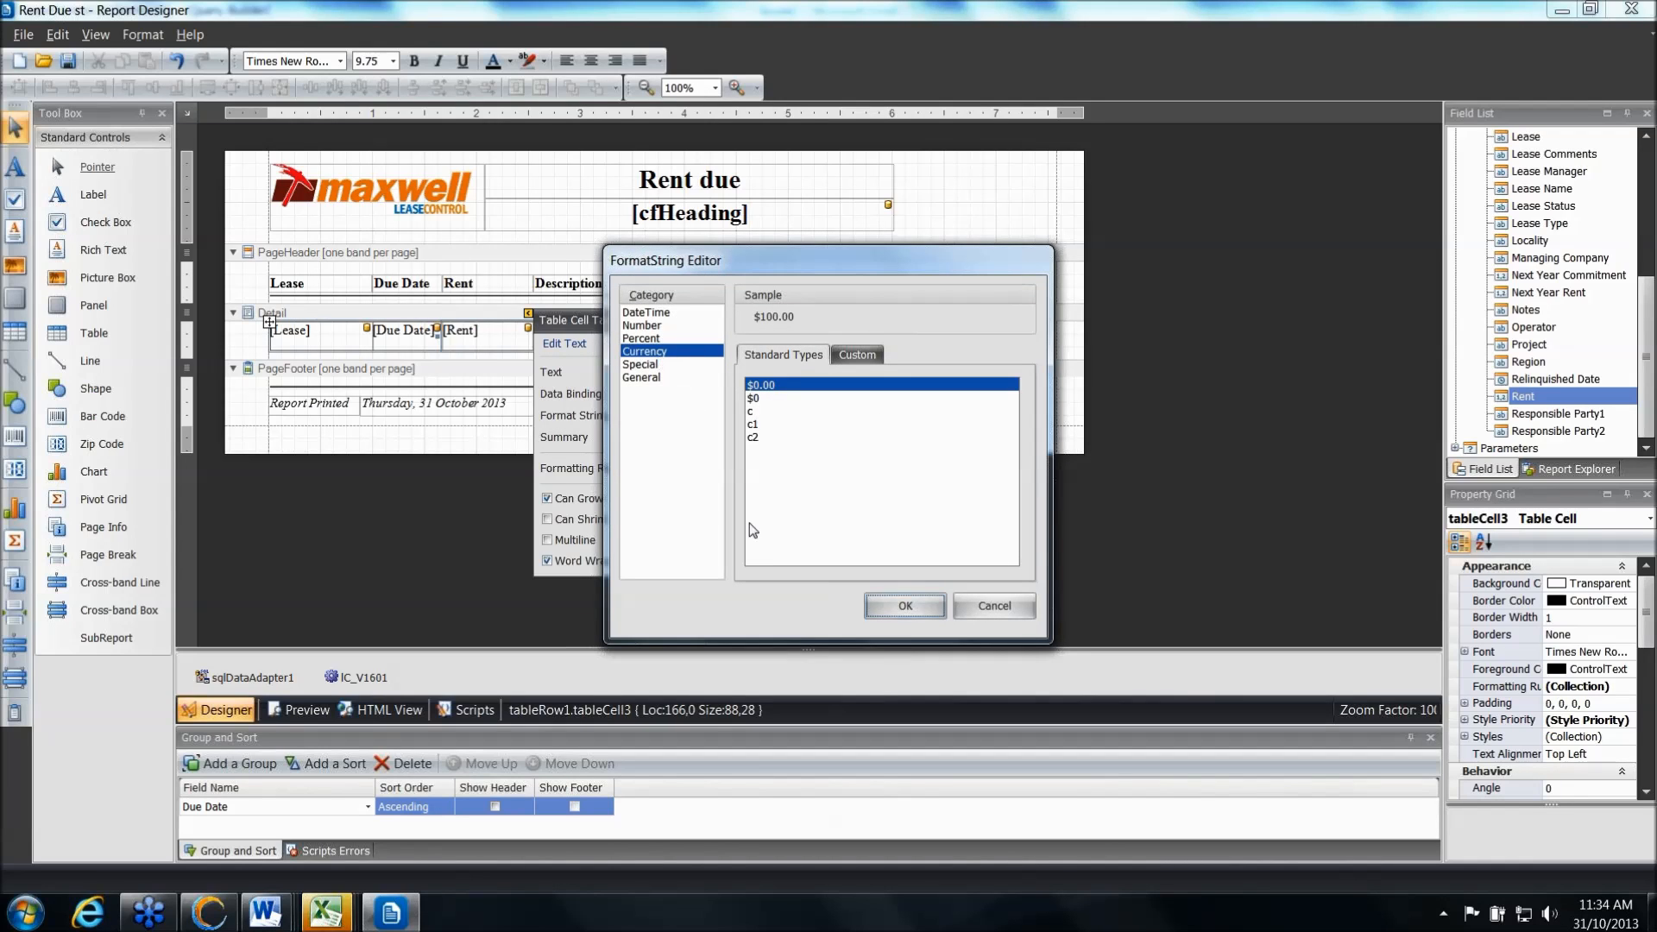
{"action": "left_click", "coordinate": [905, 606]}
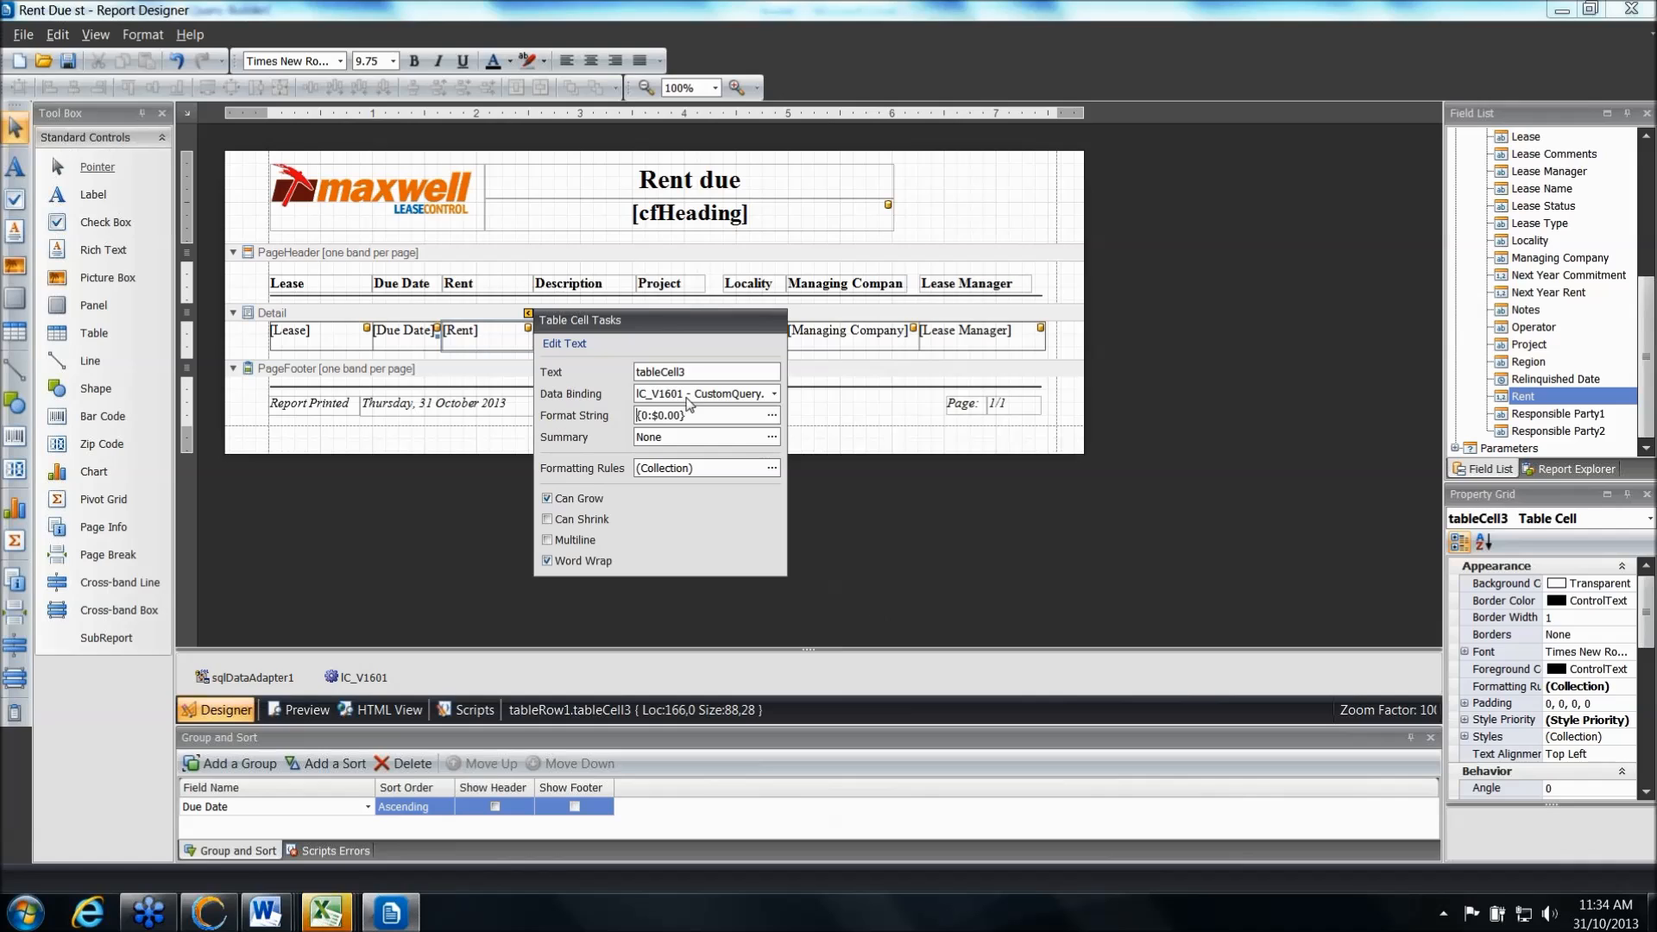
{"action": "left_click", "coordinate": [492, 340]}
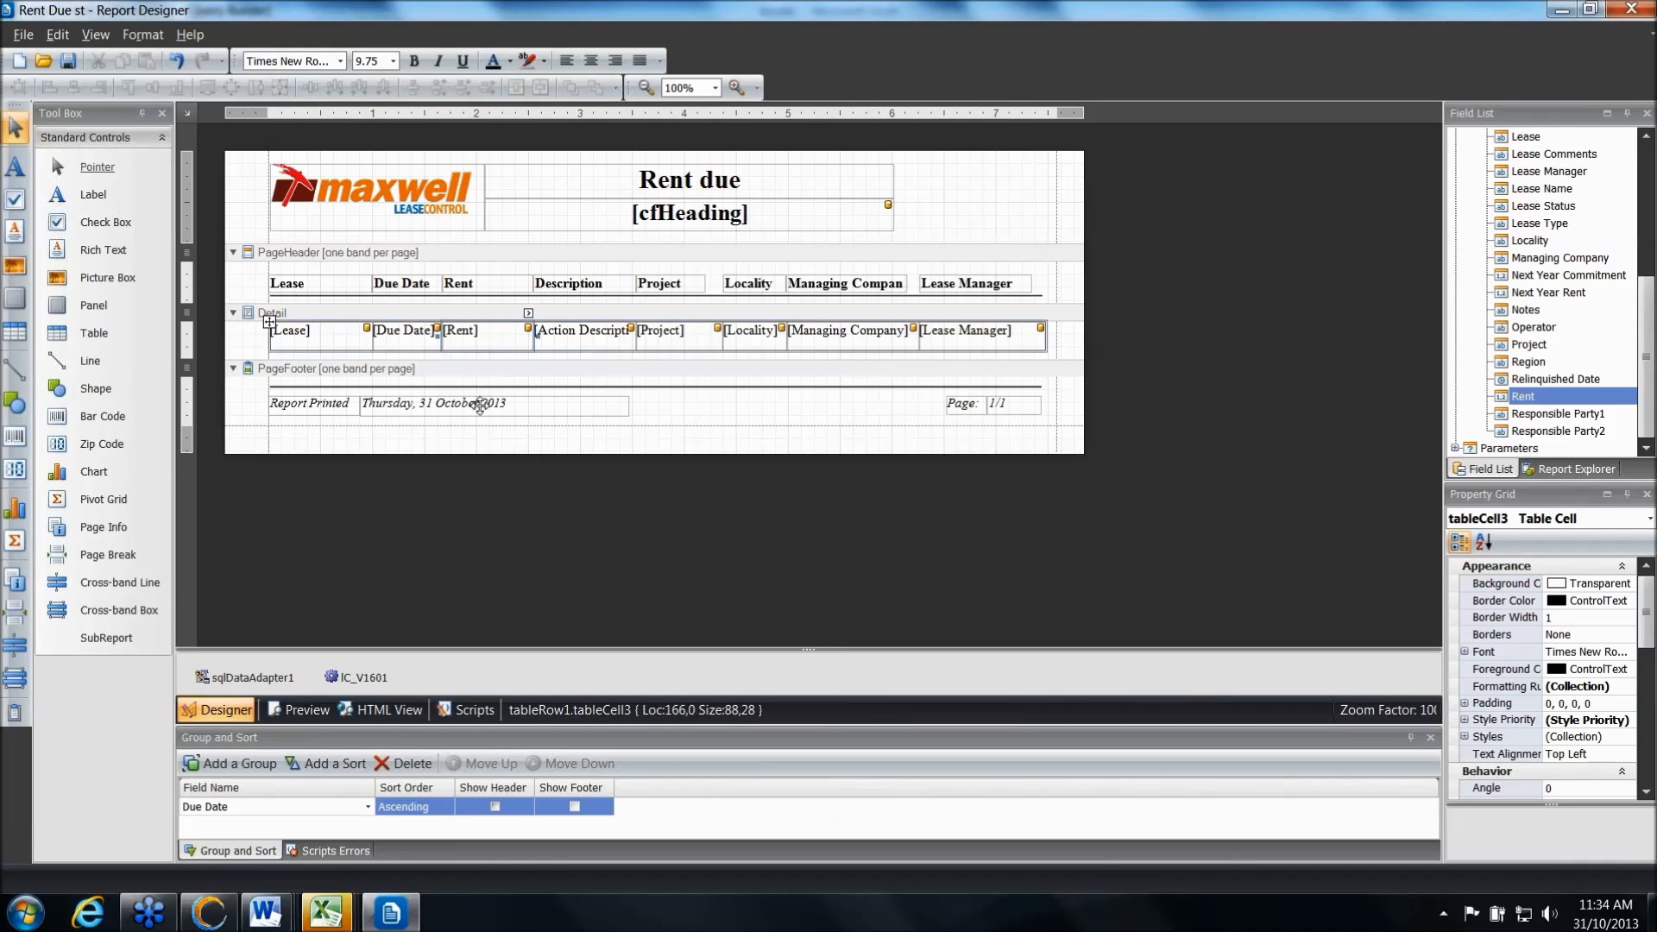
Save the Rent Due st report and open its preview with a wider parameters area
{"action": "left_click", "coordinate": [23, 34]}
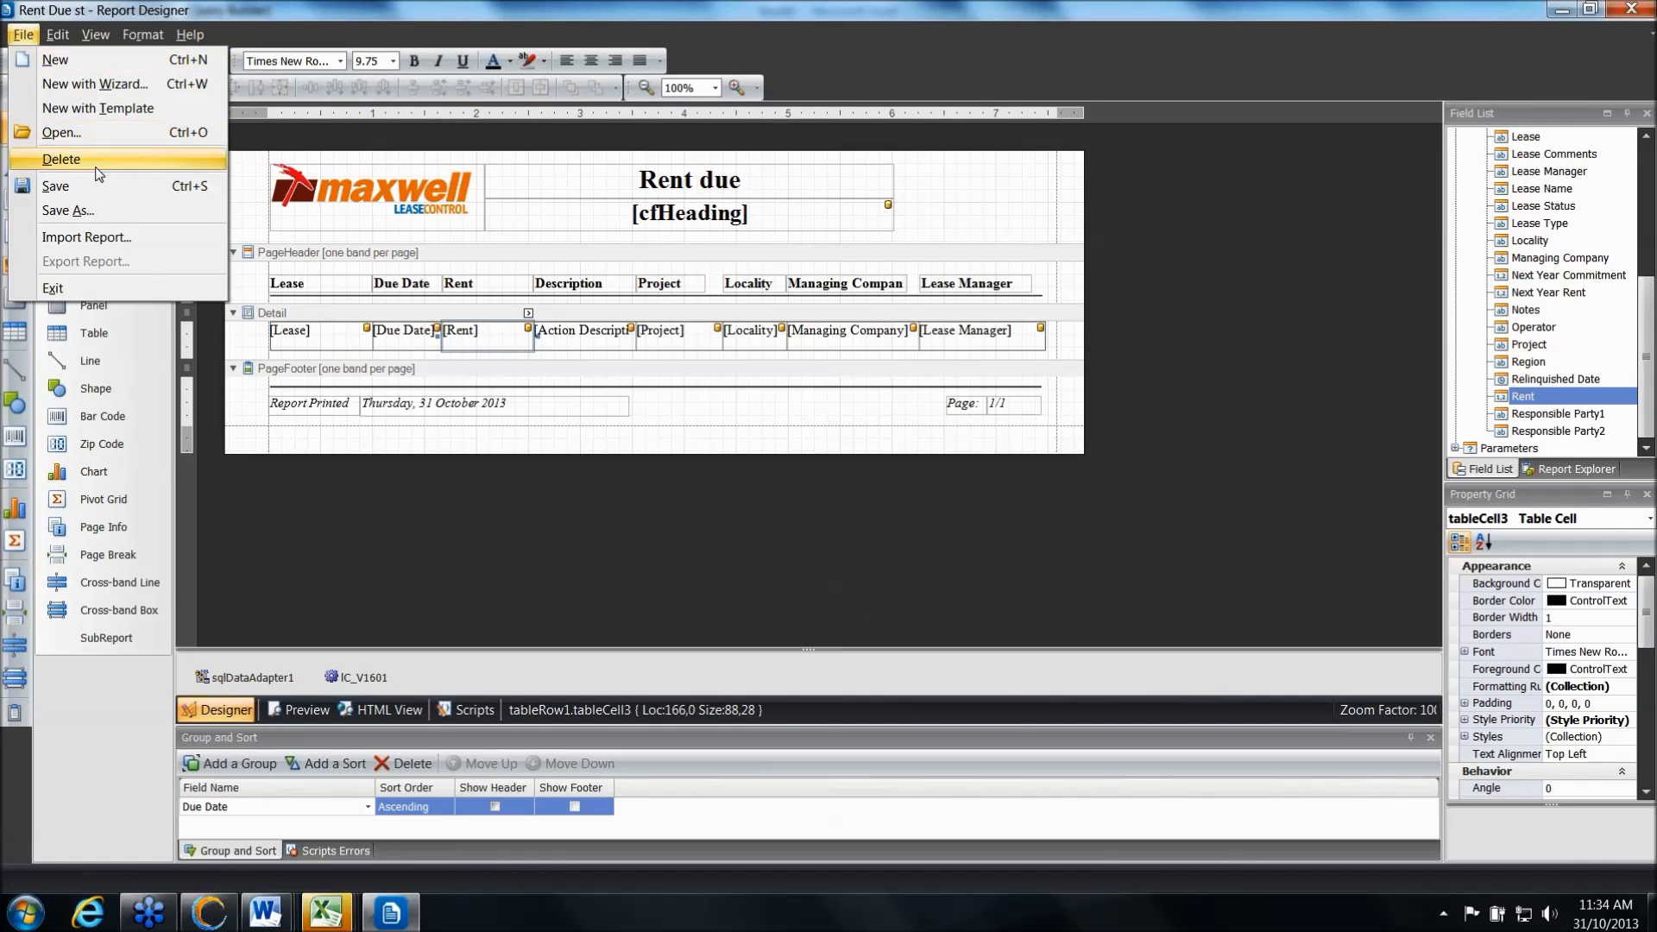
{"action": "left_click", "coordinate": [76, 194]}
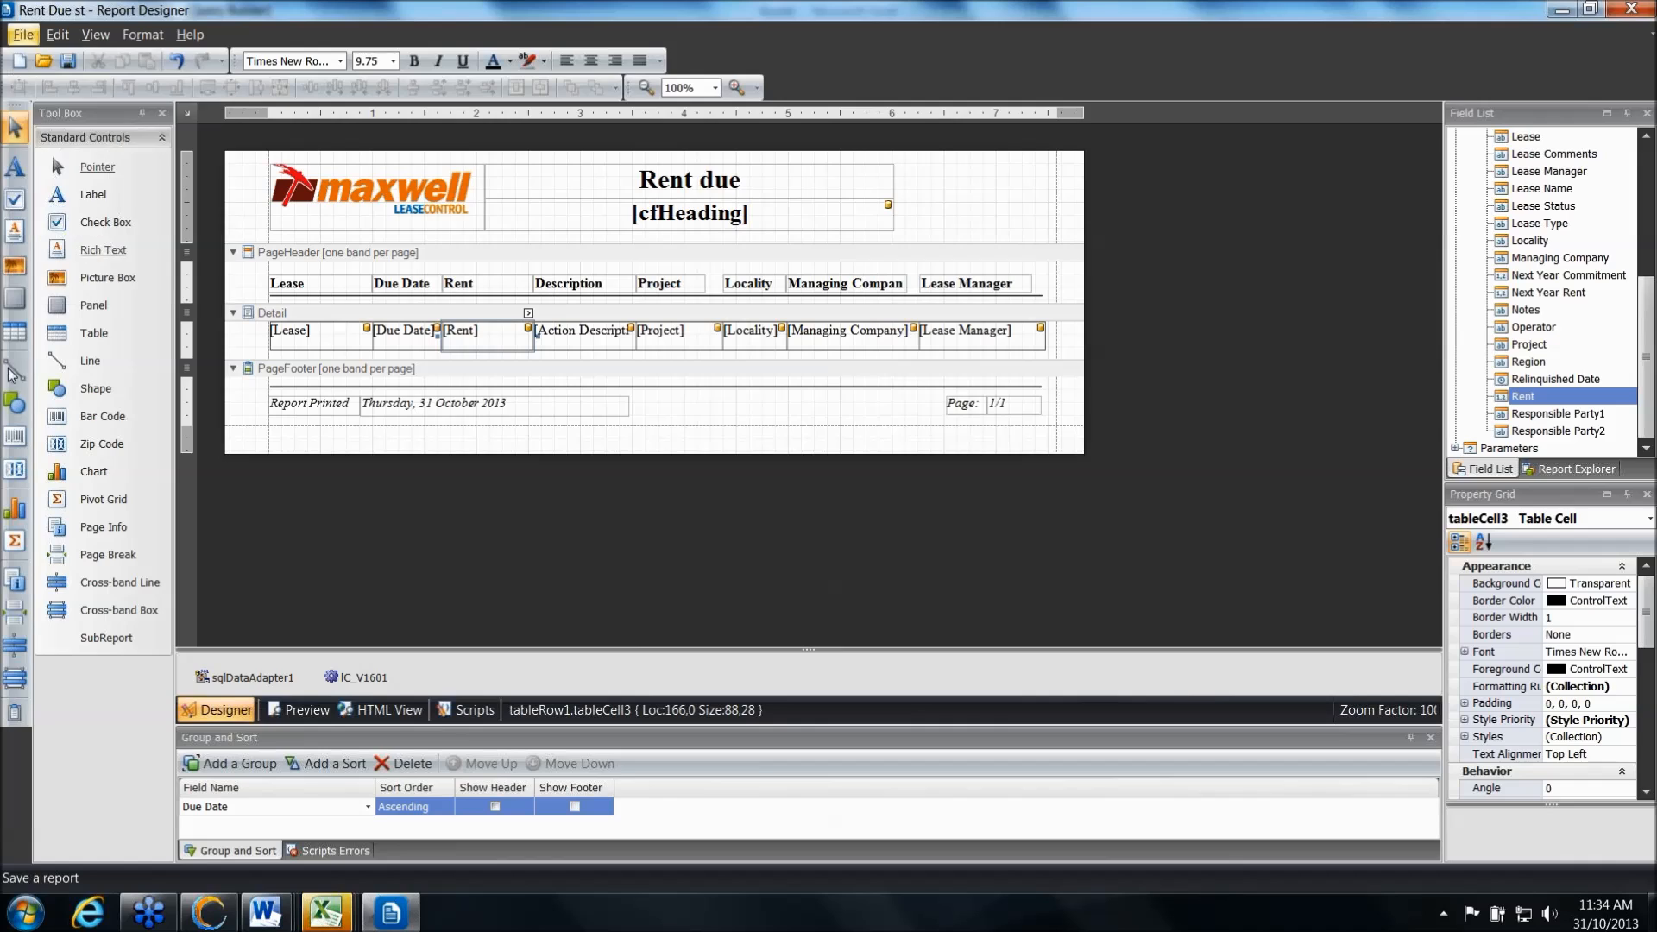
{"action": "left_click", "coordinate": [286, 706]}
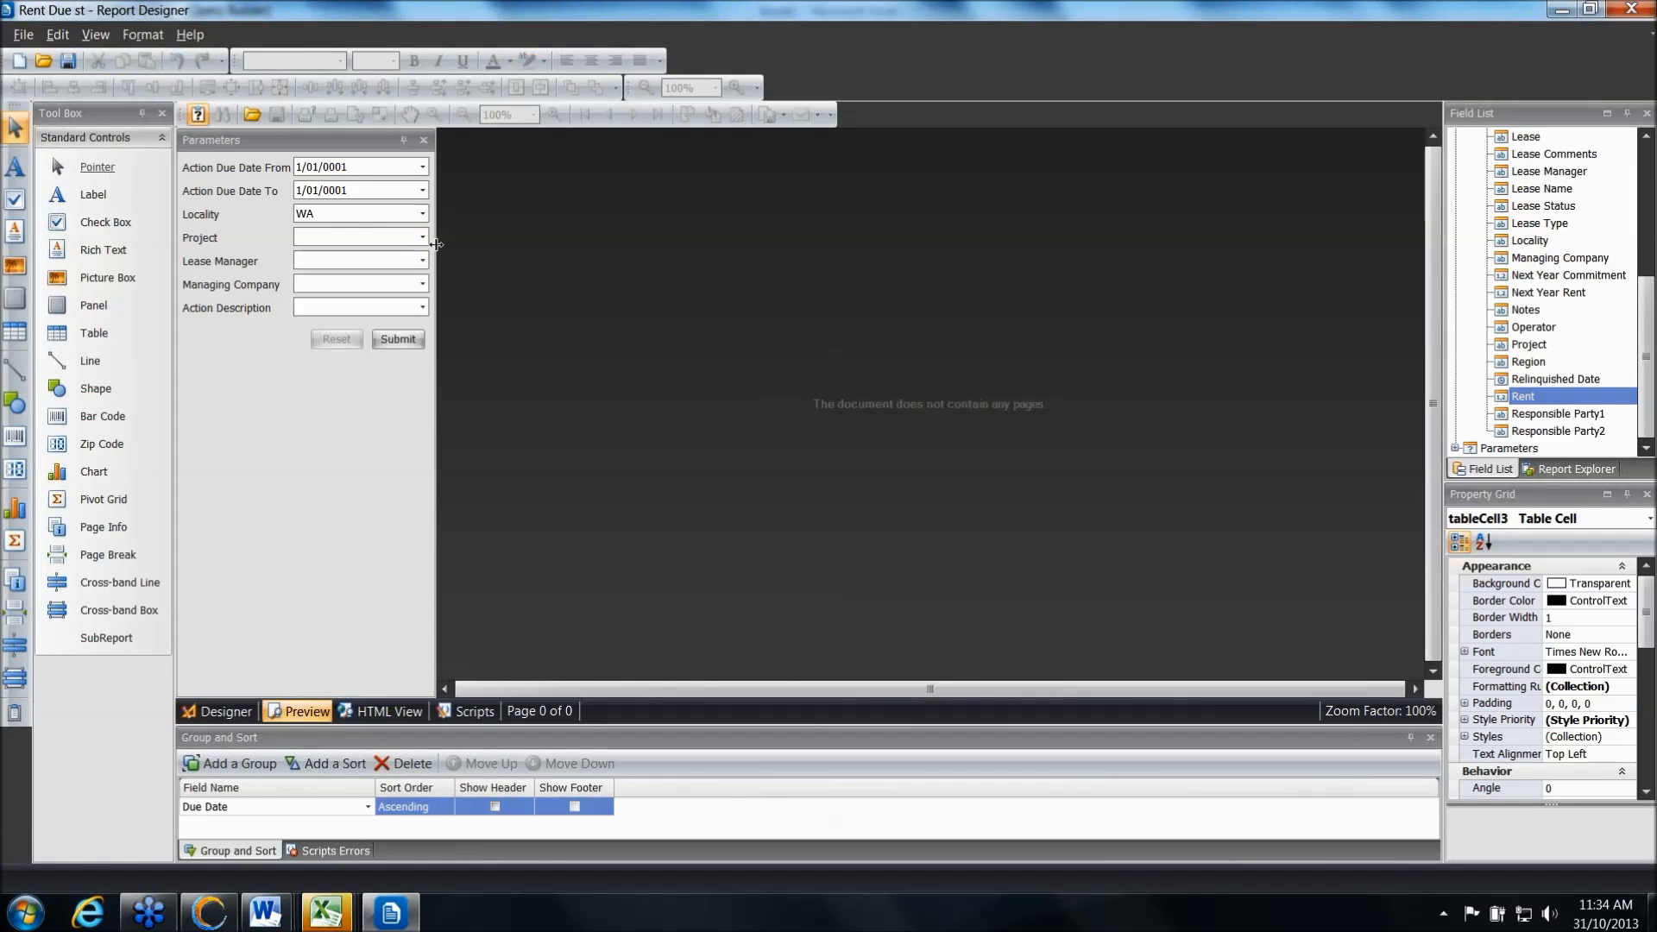
{"action": "left_click_drag", "start_coordinate": [437, 244], "coordinate": [531, 259]}
Set the preview's Action Due Date range from 31/10/2013 to 30/12/2013
{"action": "left_click", "coordinate": [517, 166]}
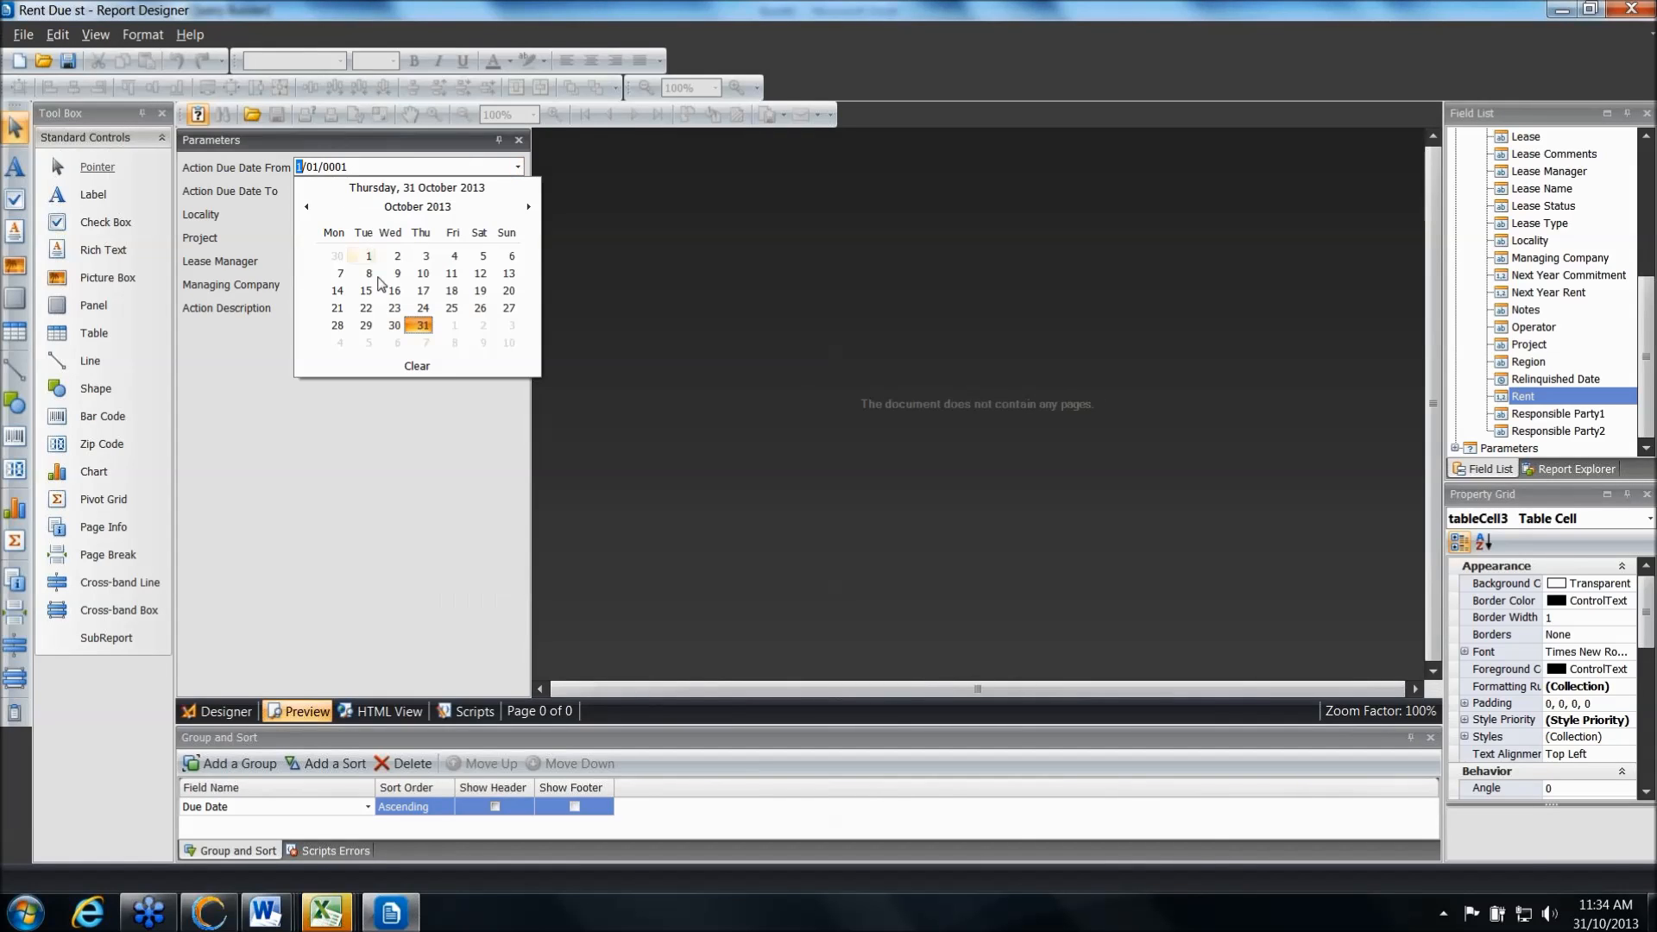
{"action": "left_click", "coordinate": [423, 325]}
{"action": "left_click", "coordinate": [518, 189]}
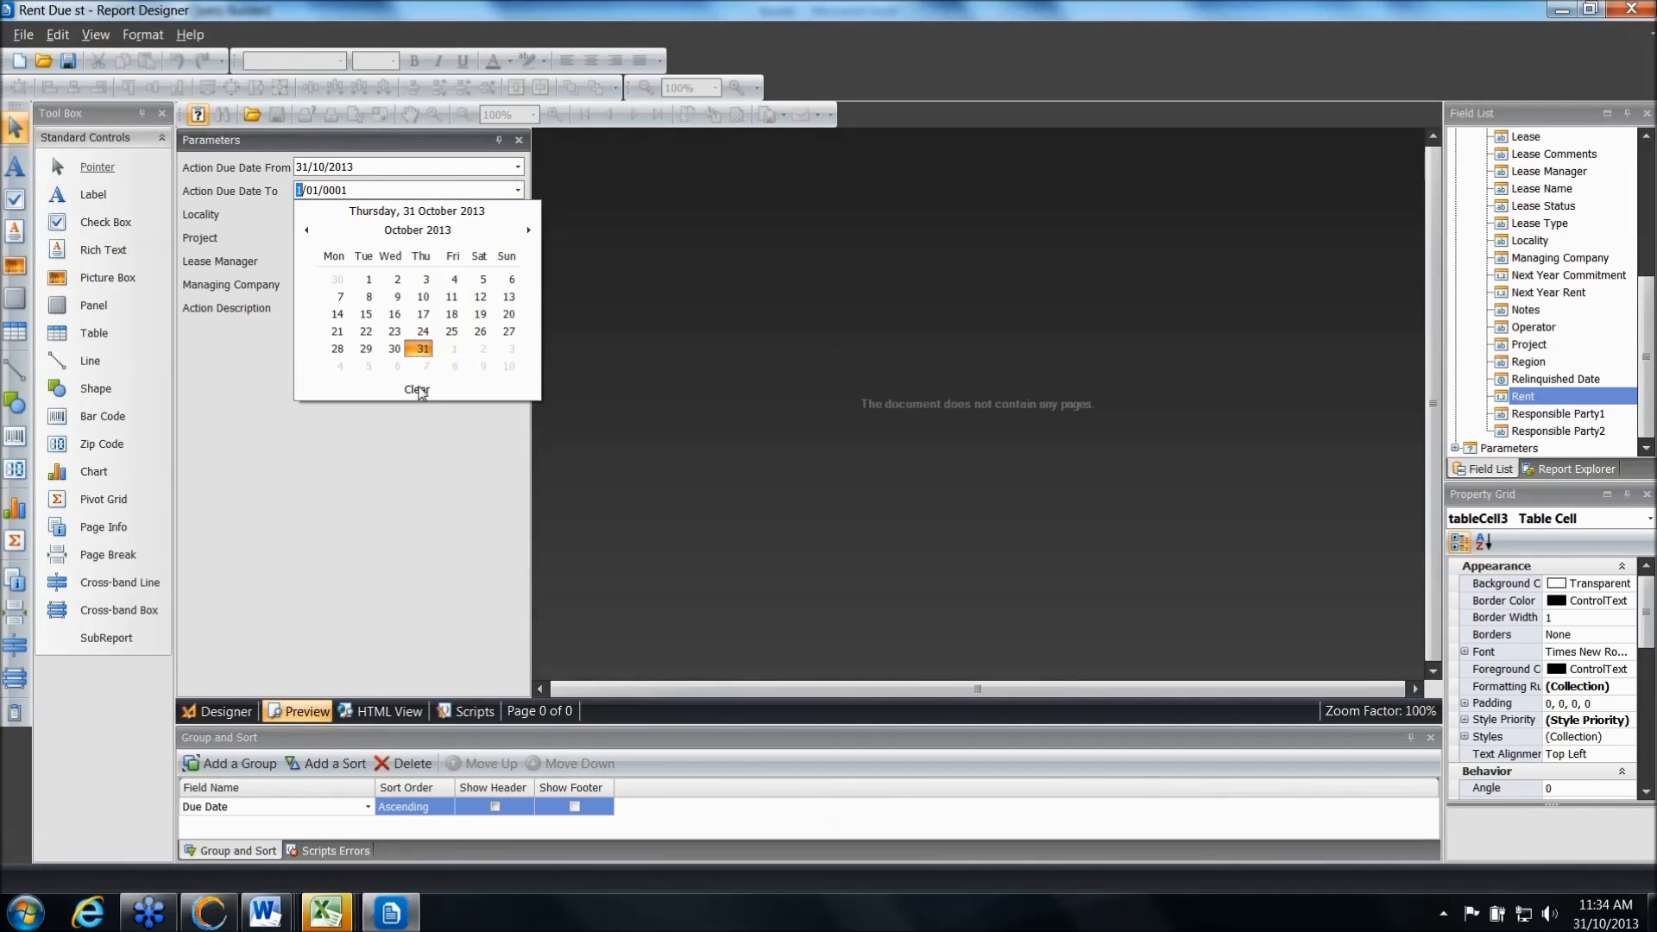
{"action": "left_click", "coordinate": [529, 232]}
{"action": "left_click", "coordinate": [529, 232]}
{"action": "left_click", "coordinate": [337, 366]}
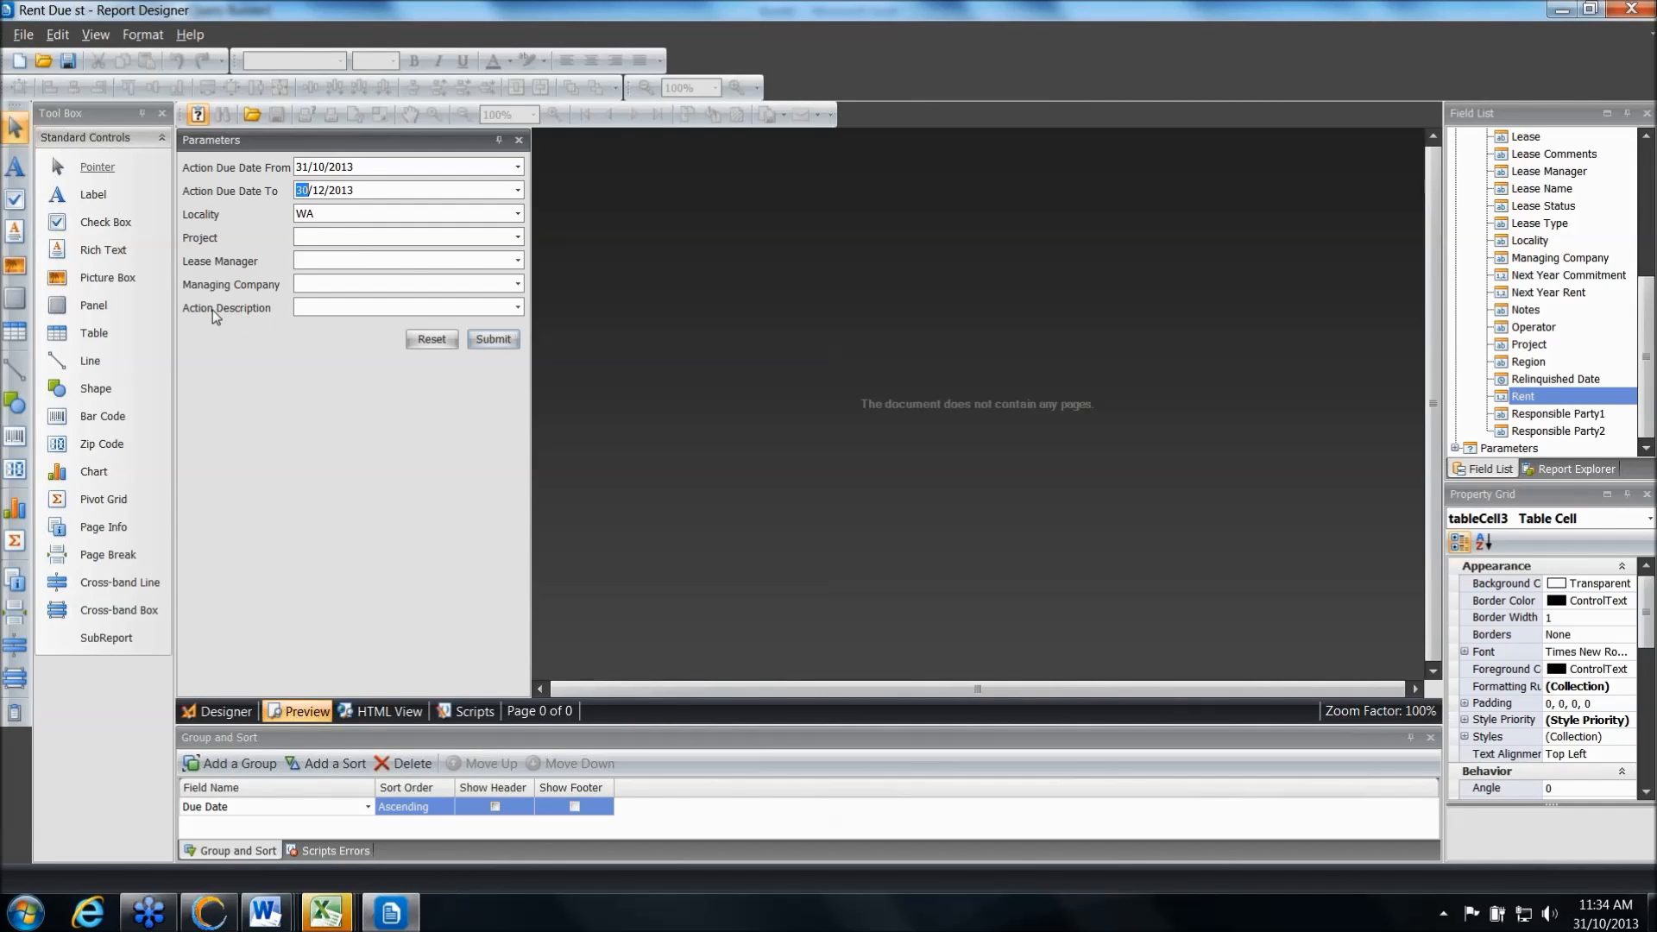
Limit the preview's Action Description parameter to Rent and generate the report
{"action": "left_click", "coordinate": [518, 308]}
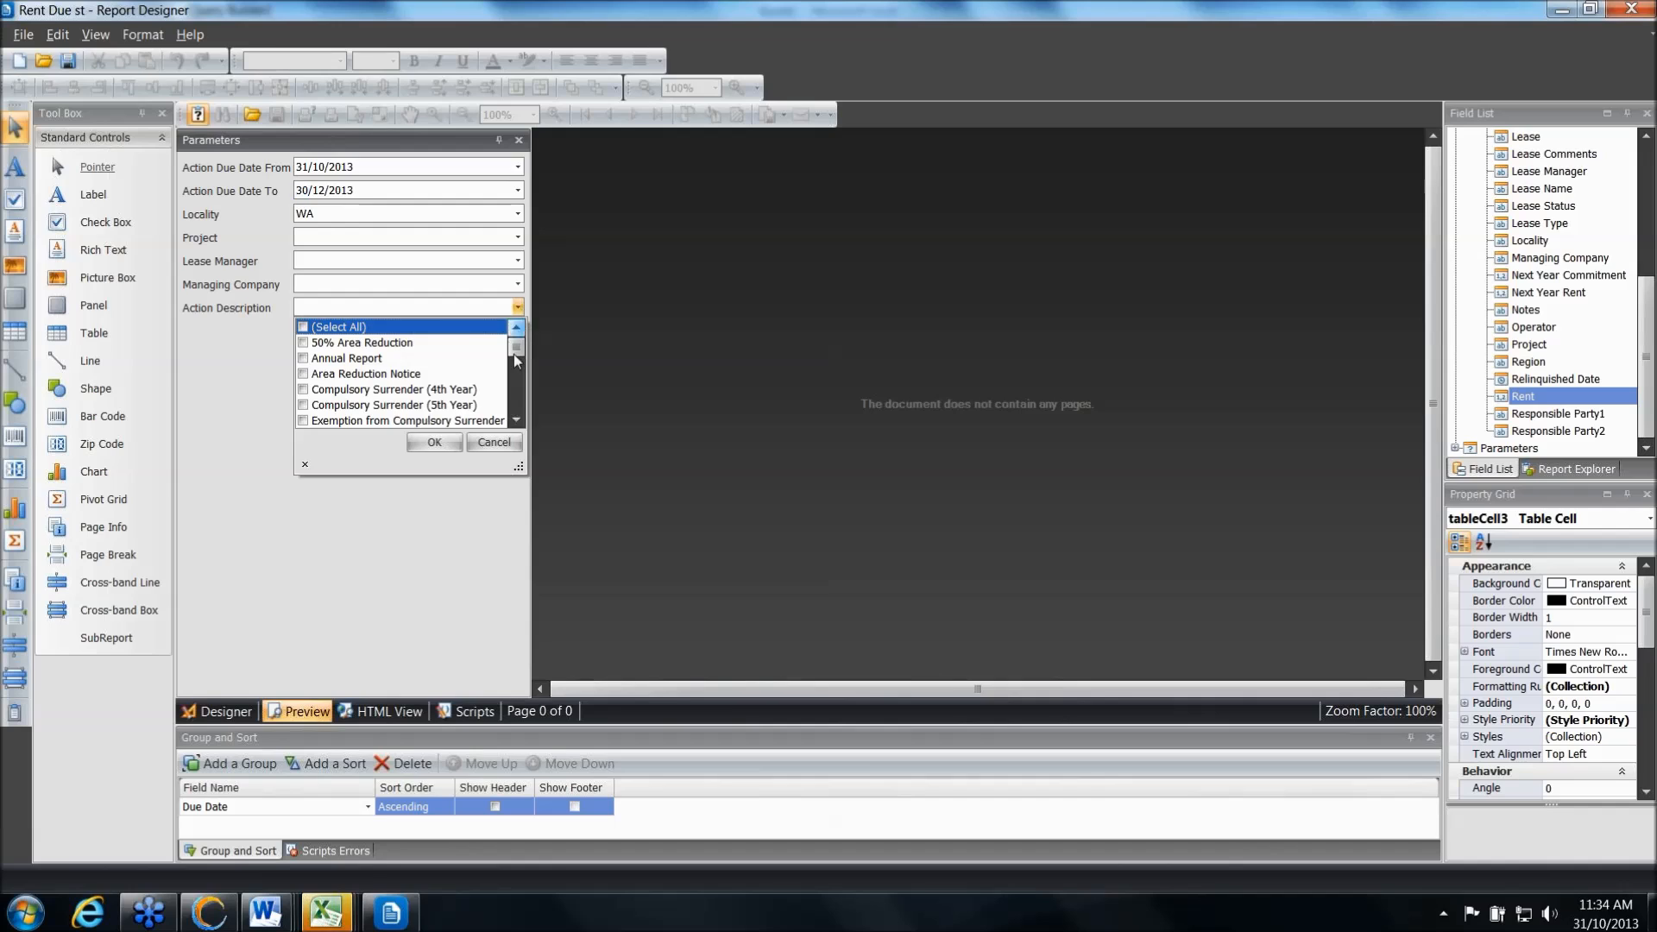
{"action": "scroll", "coordinate": [520, 380], "scroll_direction": "down", "scroll_amount": 3}
{"action": "scroll", "coordinate": [521, 390], "scroll_direction": "down", "scroll_amount": 3}
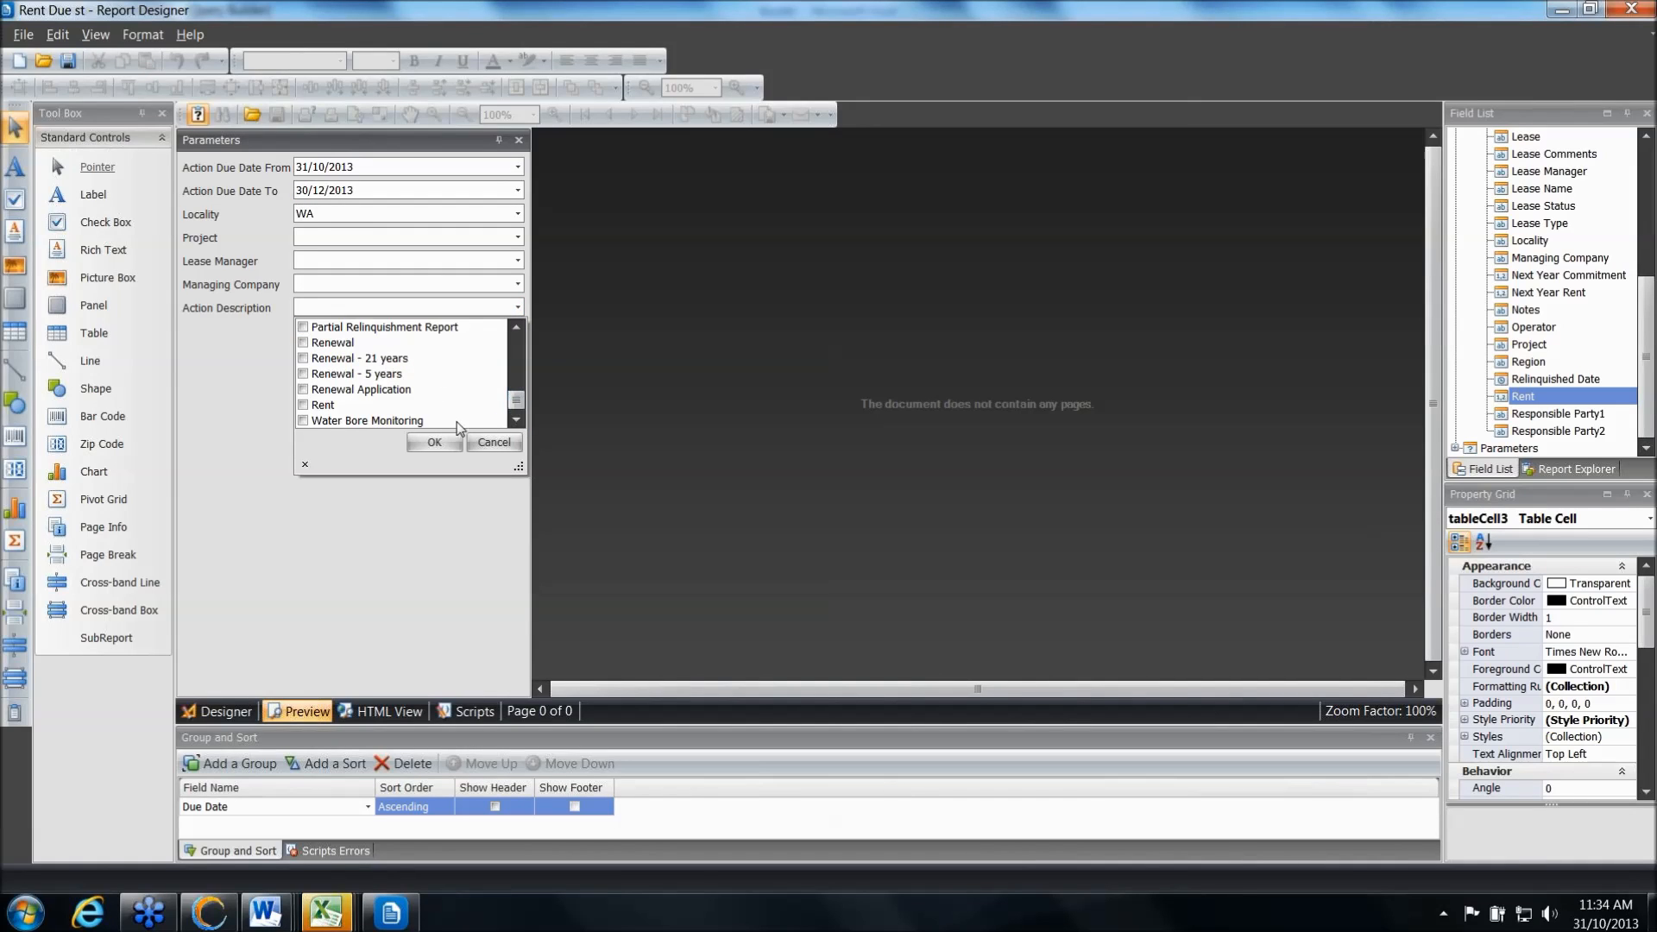
{"action": "left_click", "coordinate": [304, 405]}
{"action": "left_click", "coordinate": [434, 442]}
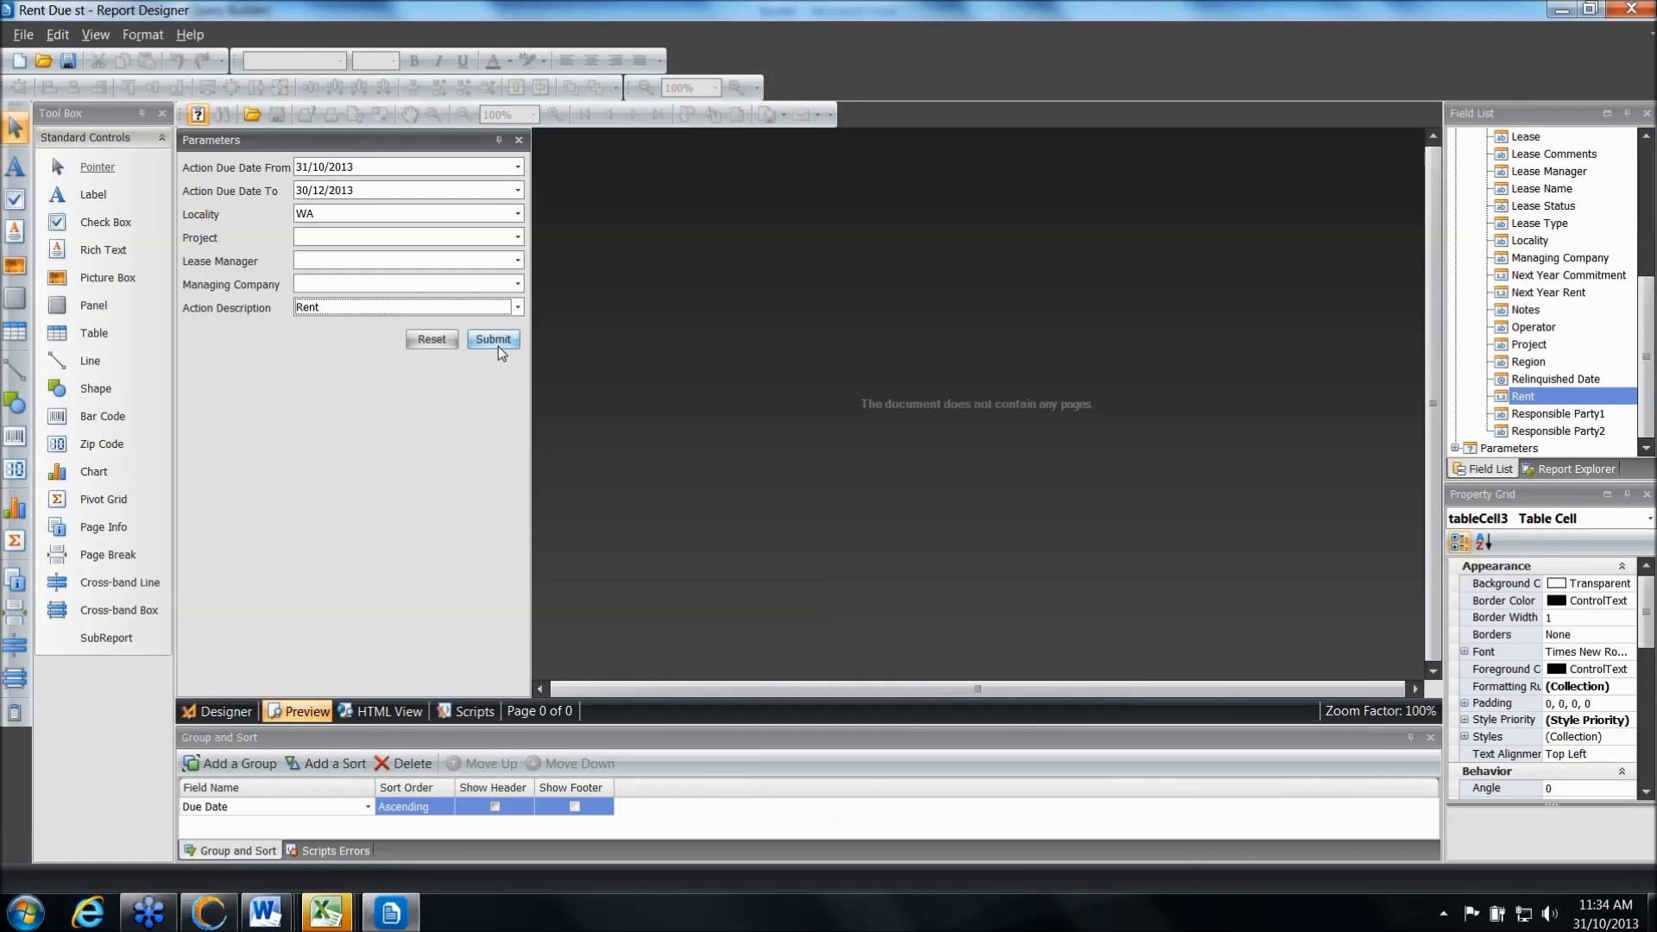
{"action": "left_click", "coordinate": [496, 341]}
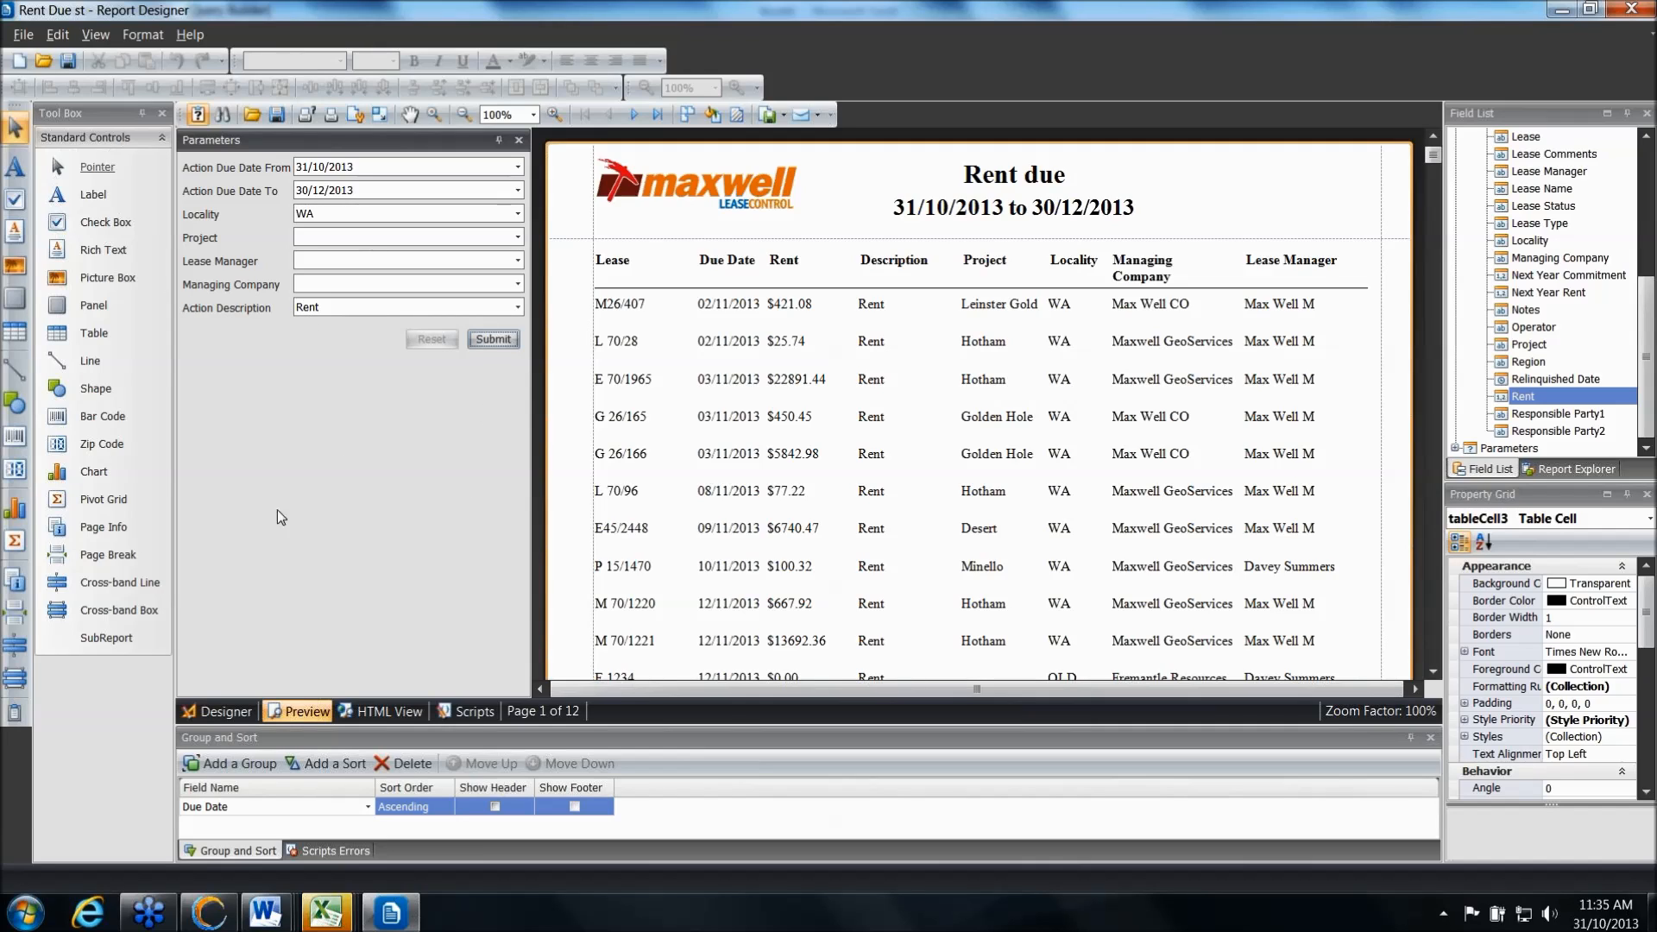
Return to the report design and open its custom query for editing, enlarging the query window and the field grid
{"action": "left_click", "coordinate": [225, 711]}
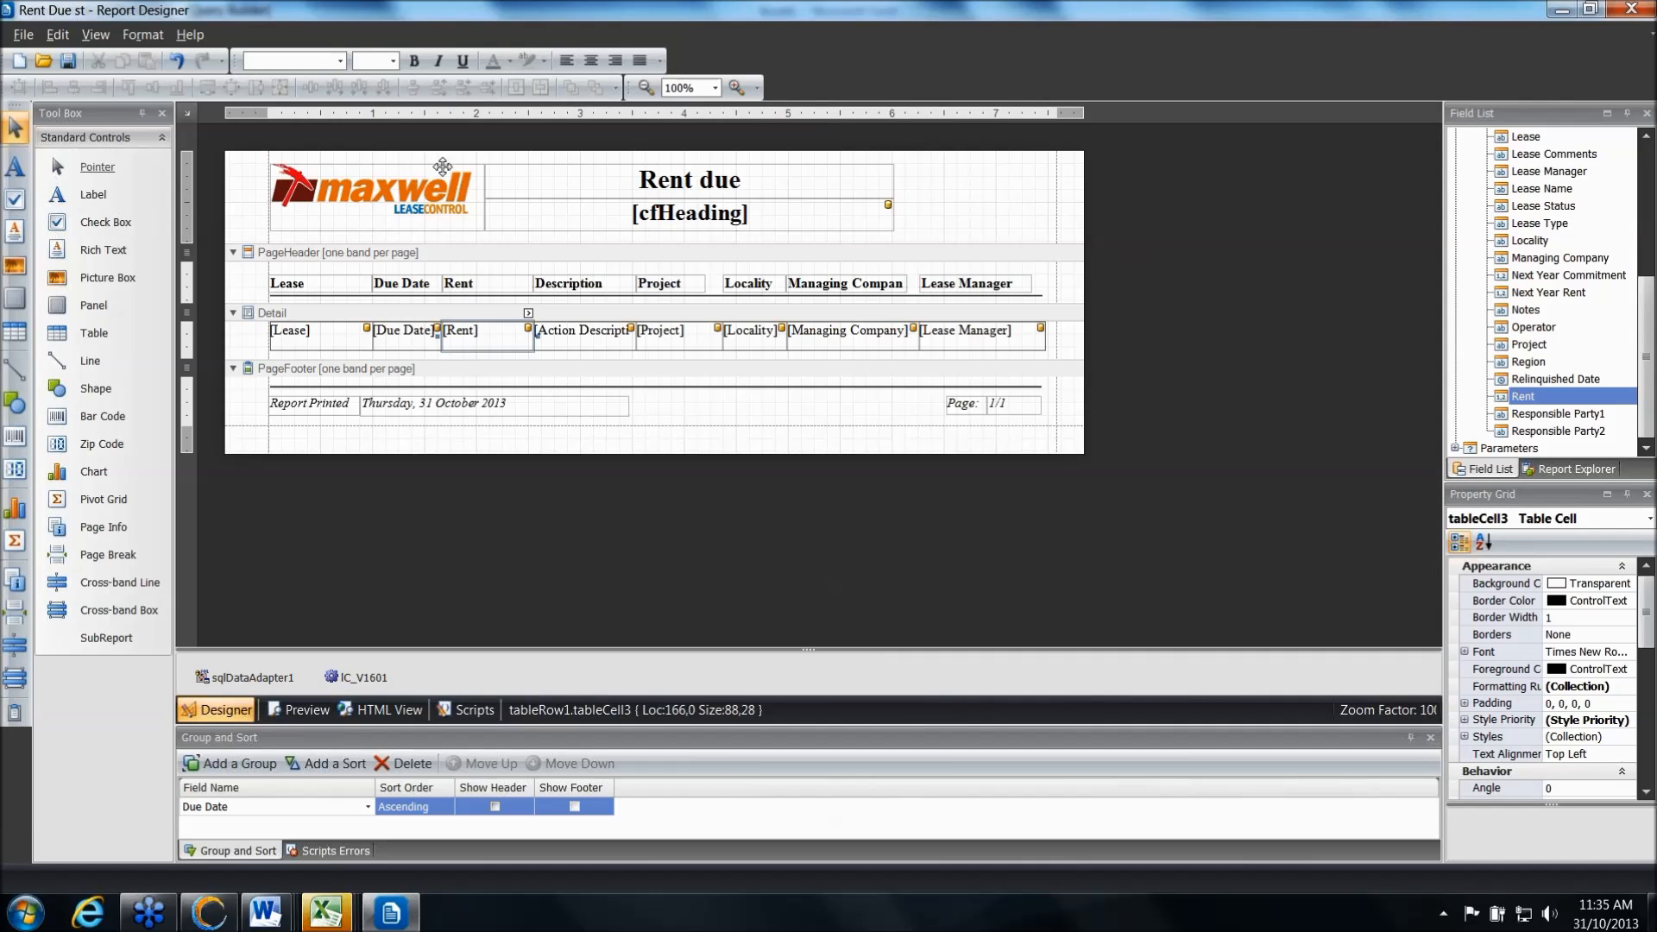
{"action": "left_click", "coordinate": [190, 115]}
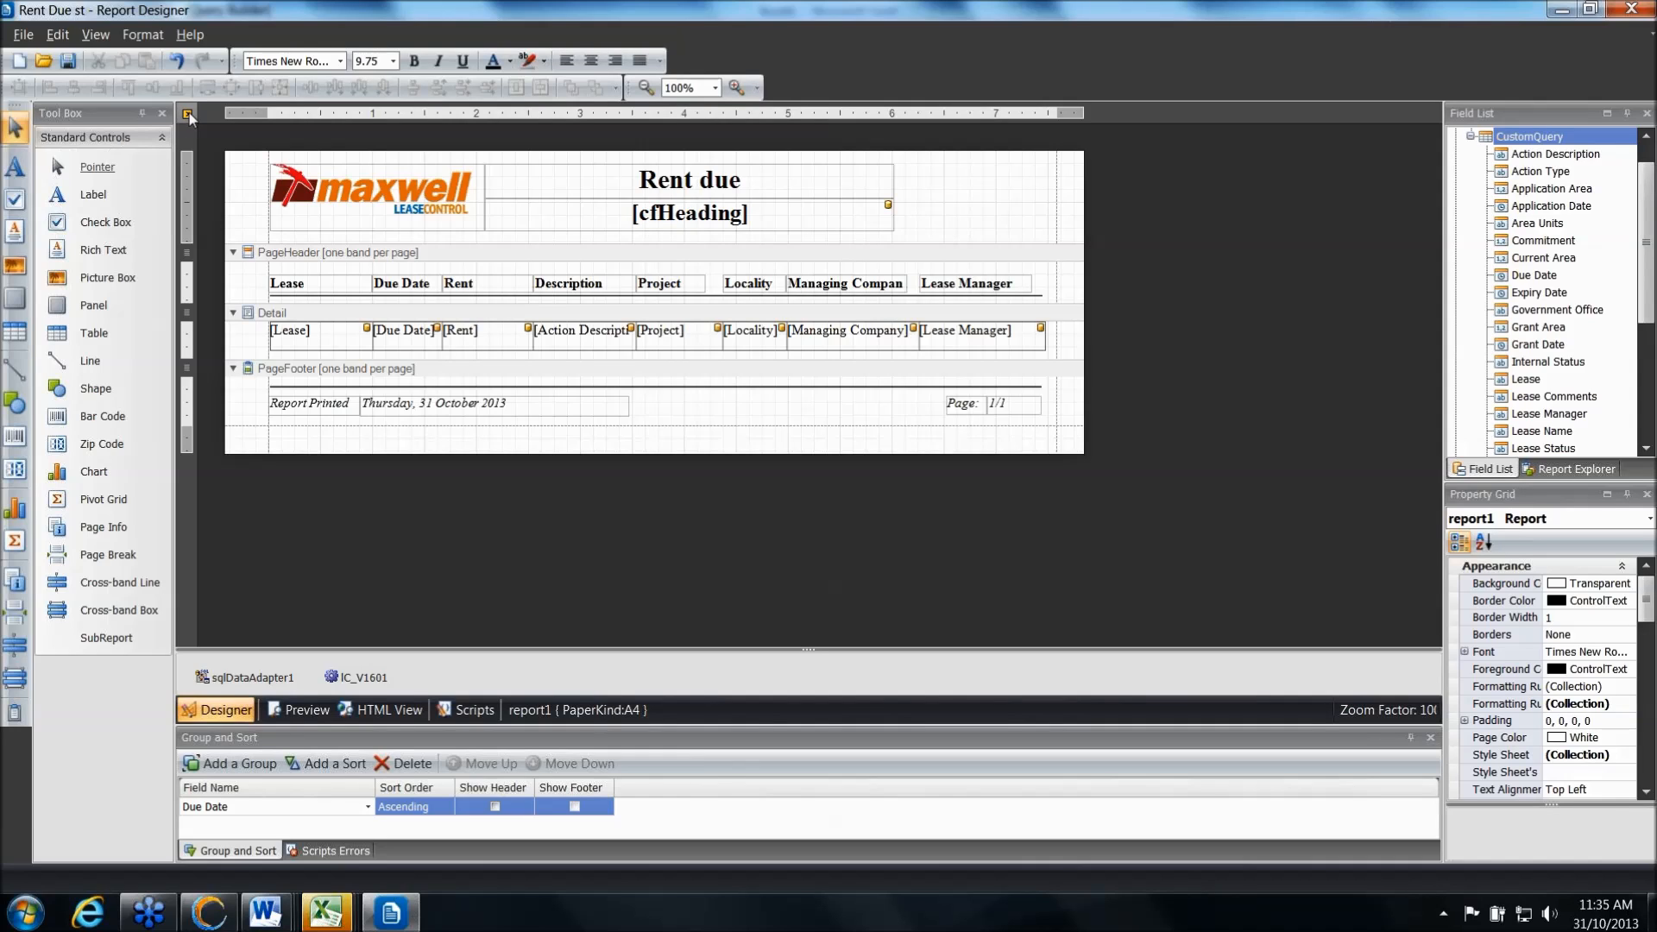
{"action": "left_click", "coordinate": [186, 114]}
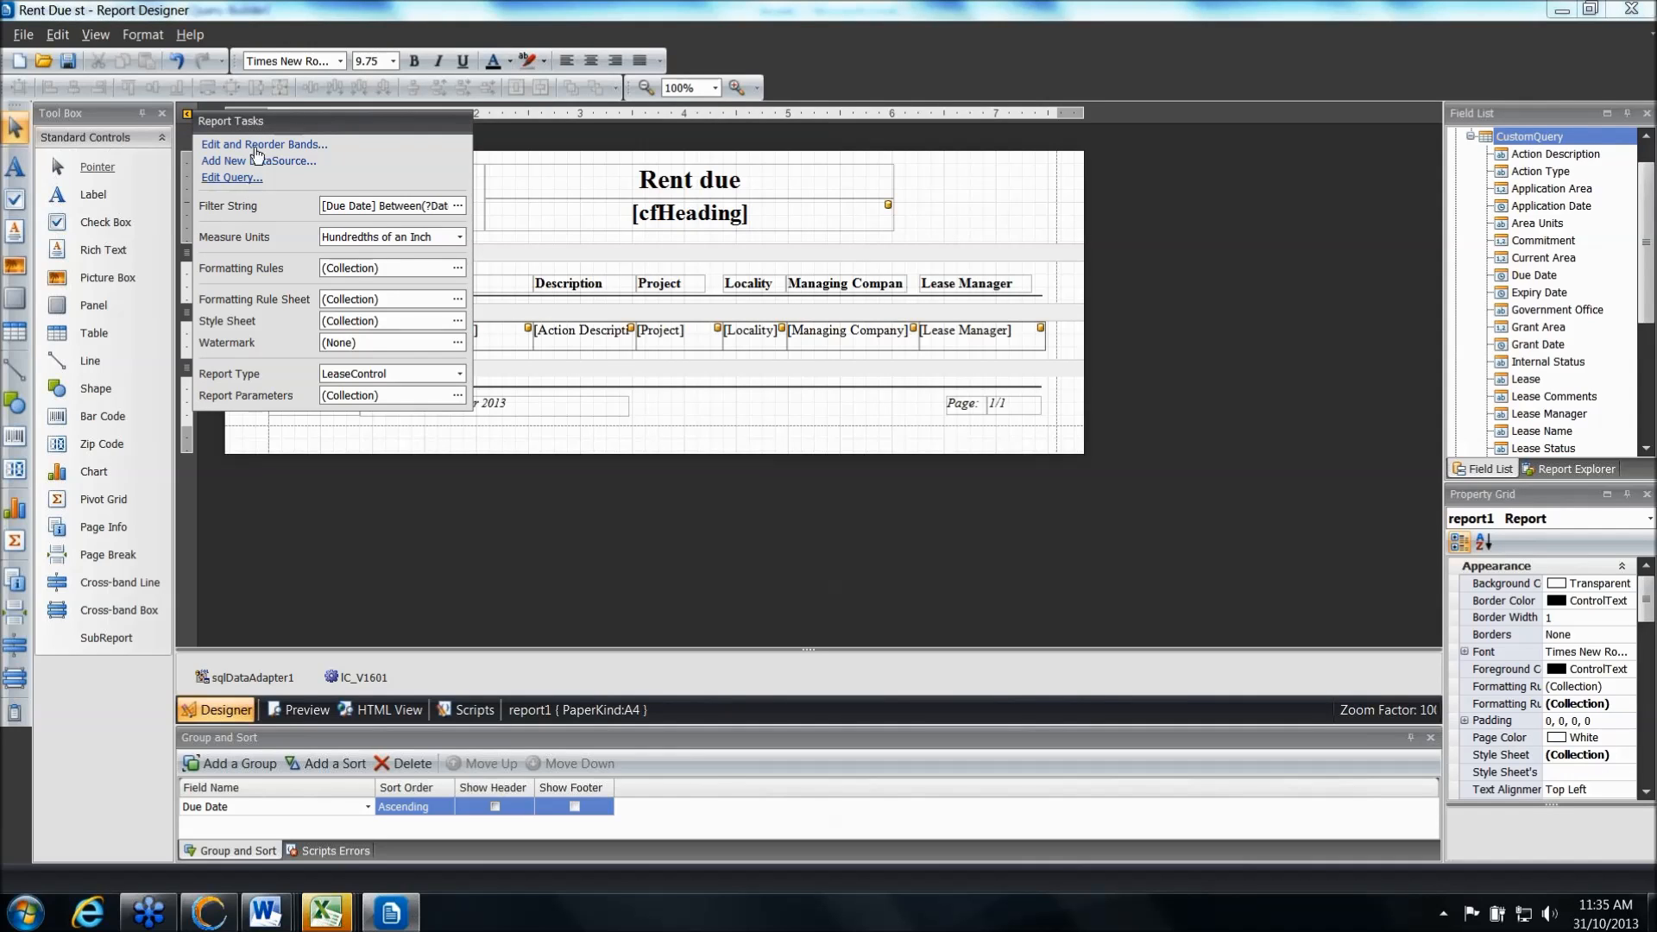
{"action": "left_click", "coordinate": [235, 178]}
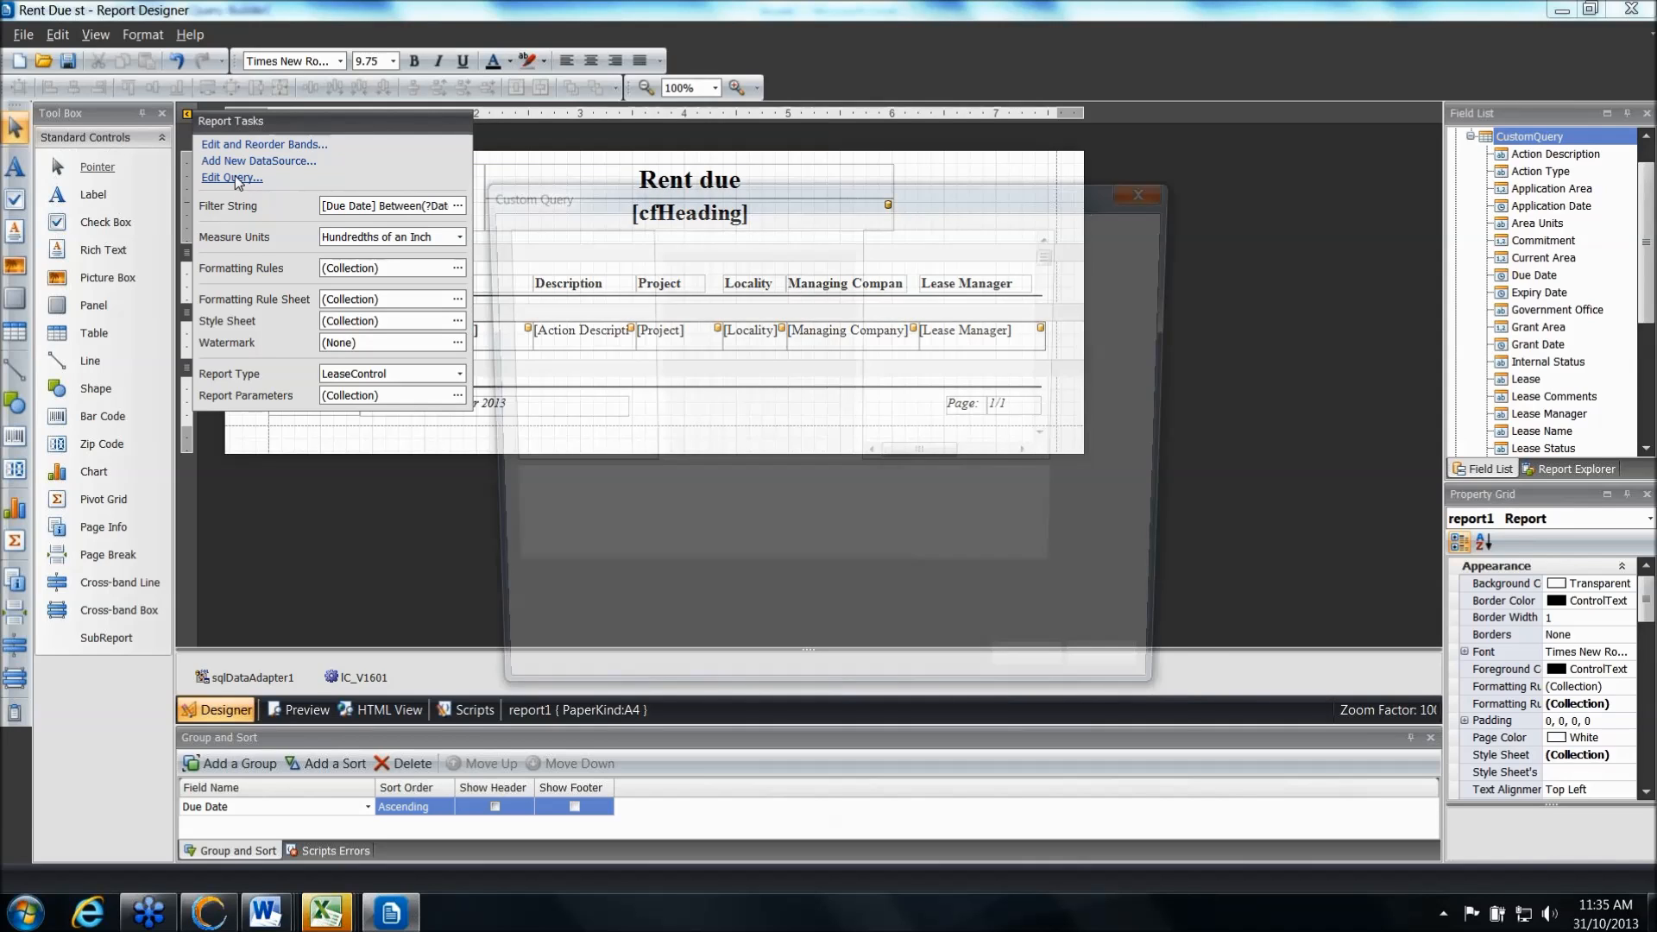
{"action": "left_click_drag", "start_coordinate": [685, 181], "coordinate": [560, 3]}
{"action": "left_click_drag", "start_coordinate": [1058, 547], "coordinate": [1524, 817]}
{"action": "left_click_drag", "start_coordinate": [833, 462], "coordinate": [805, 158]}
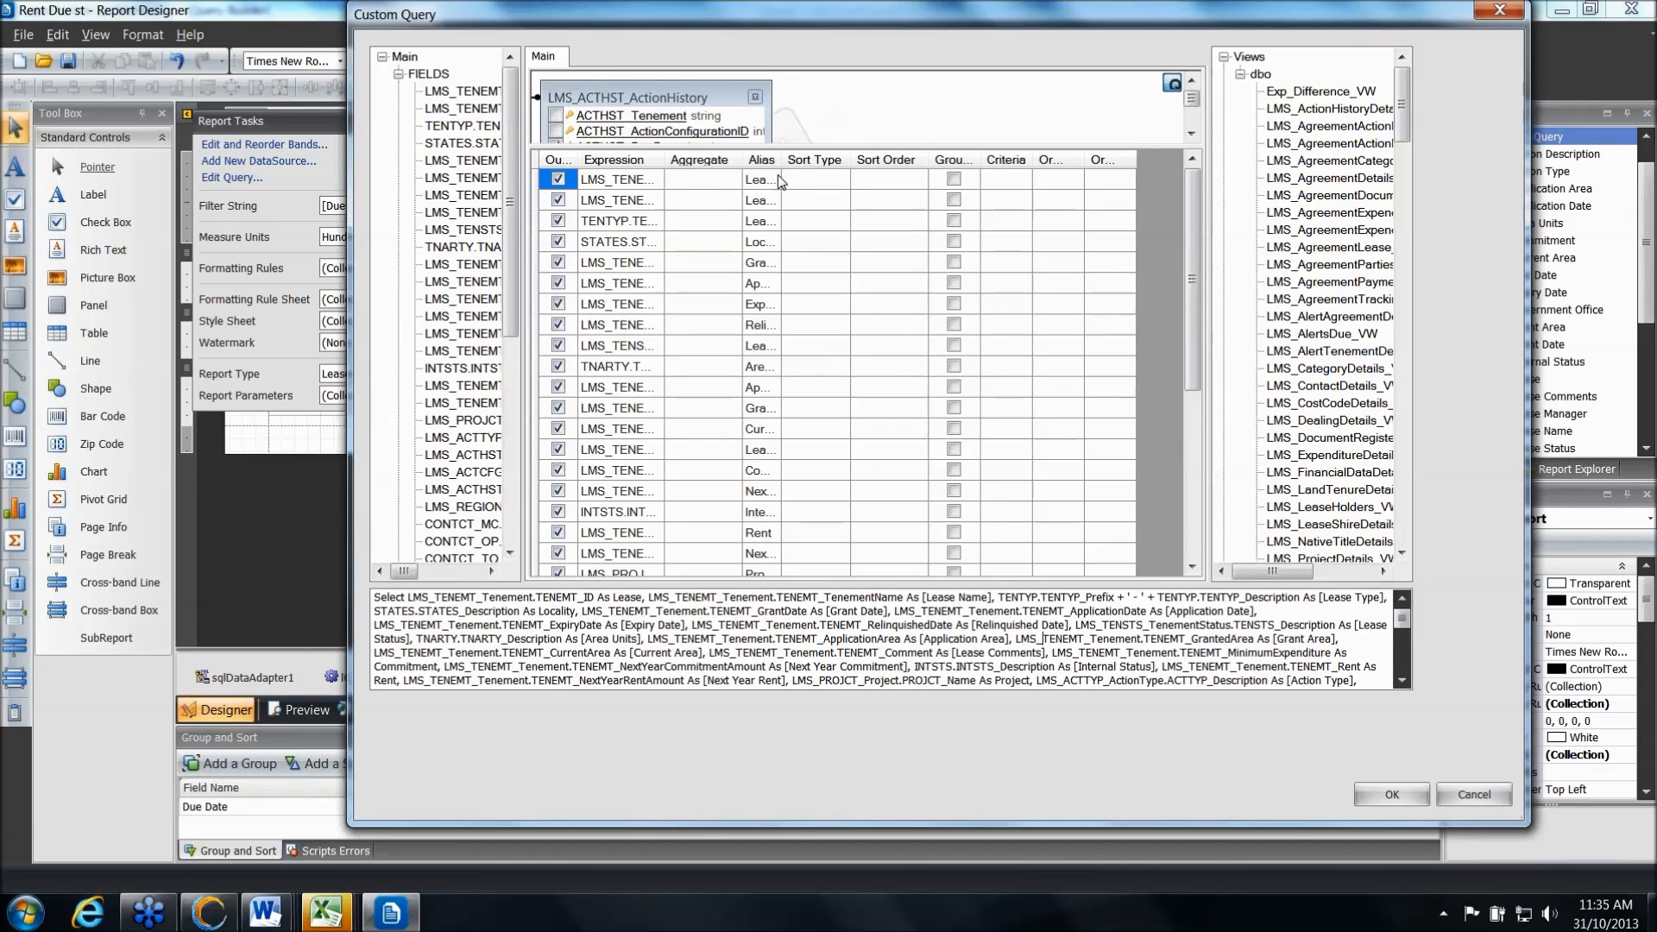
Add the criteria ='Rent' to the Action Type field of the custom query, accept it and save the report
{"action": "left_click_drag", "start_coordinate": [785, 158], "coordinate": [851, 160]}
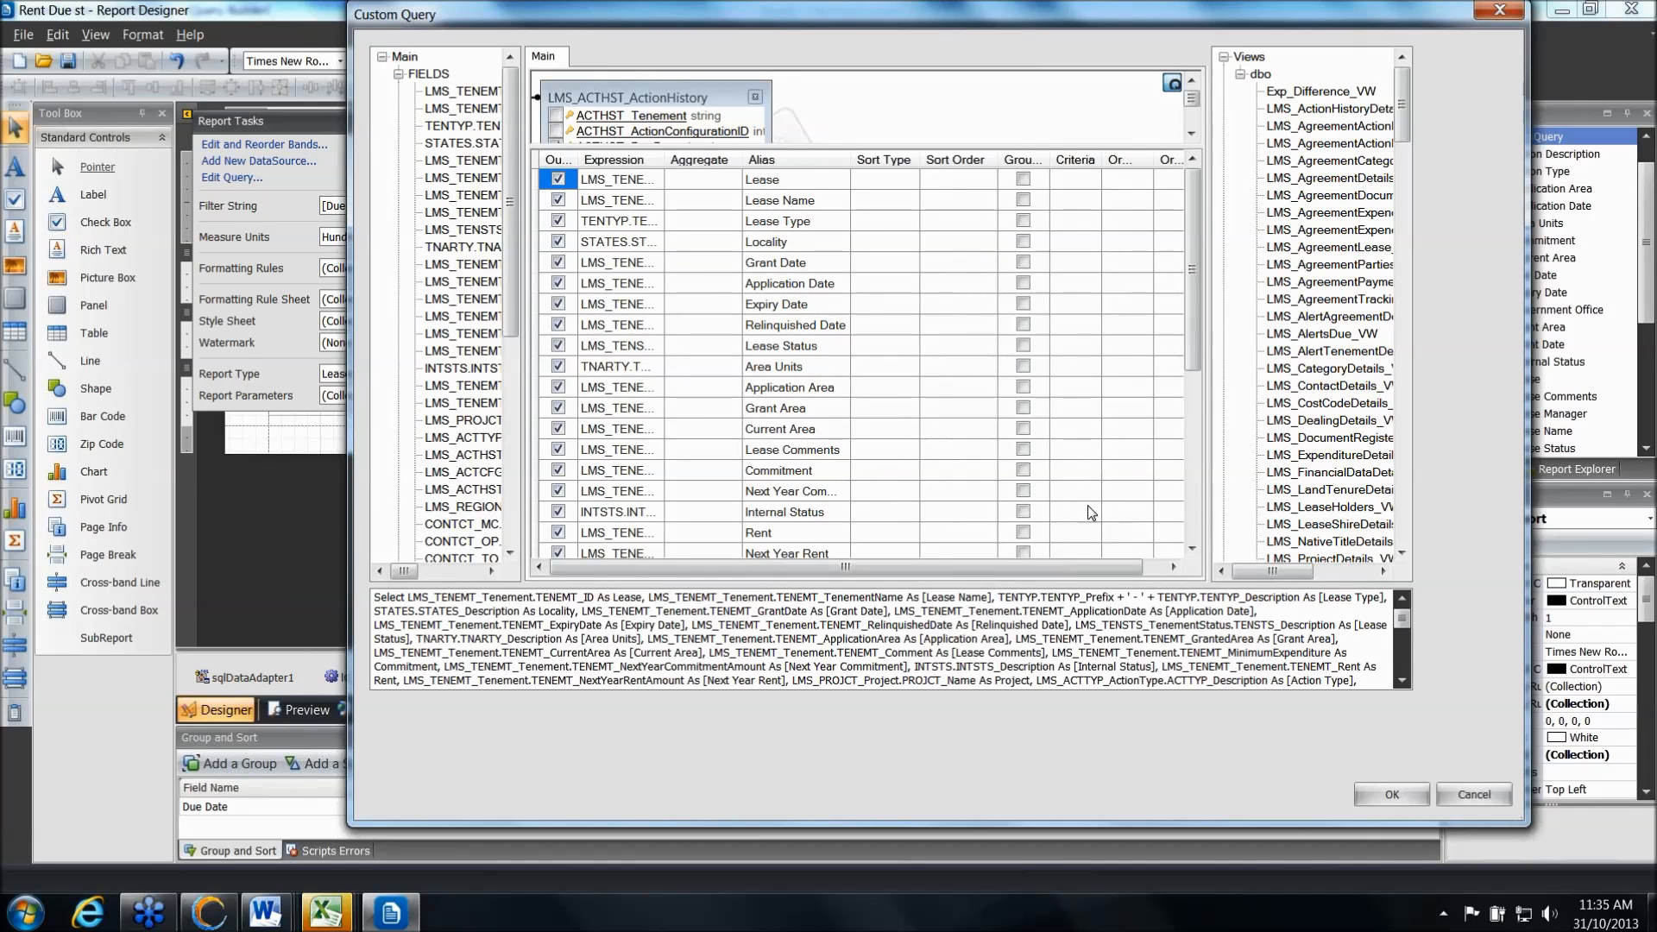
{"action": "left_click", "coordinate": [1193, 548]}
{"action": "left_click", "coordinate": [1193, 548]}
{"action": "left_click", "coordinate": [1193, 549]}
{"action": "left_click", "coordinate": [1193, 549]}
{"action": "left_click", "coordinate": [1194, 549]}
{"action": "left_click", "coordinate": [1194, 548]}
{"action": "left_click", "coordinate": [1194, 549]}
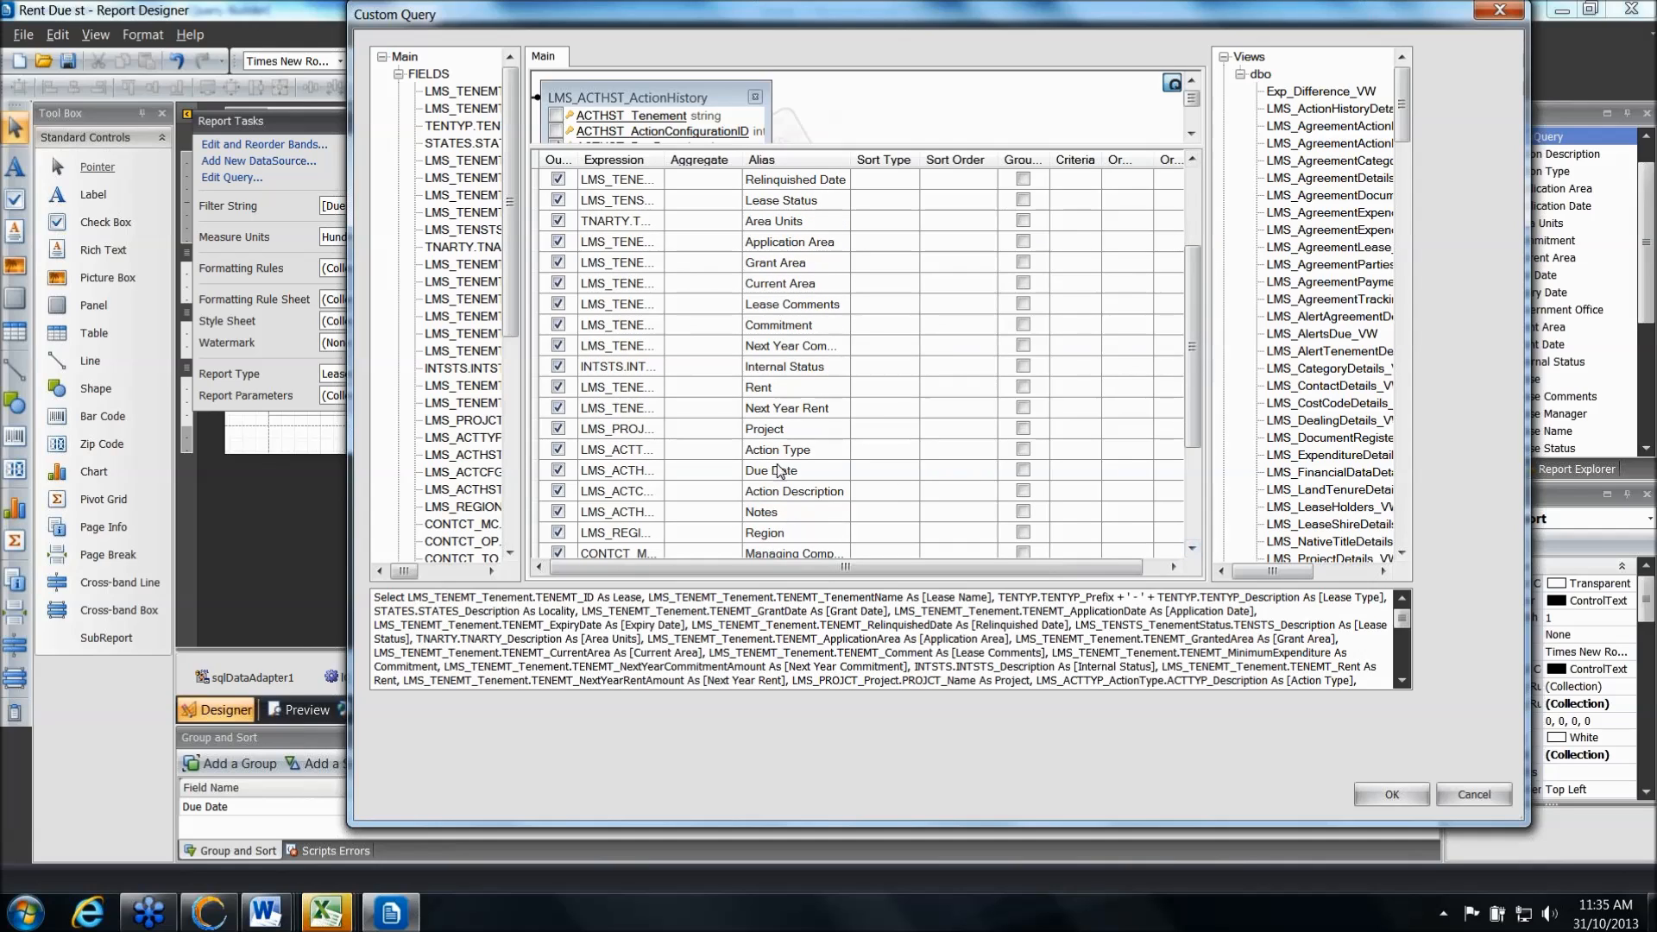
{"action": "left_click", "coordinate": [1084, 455]}
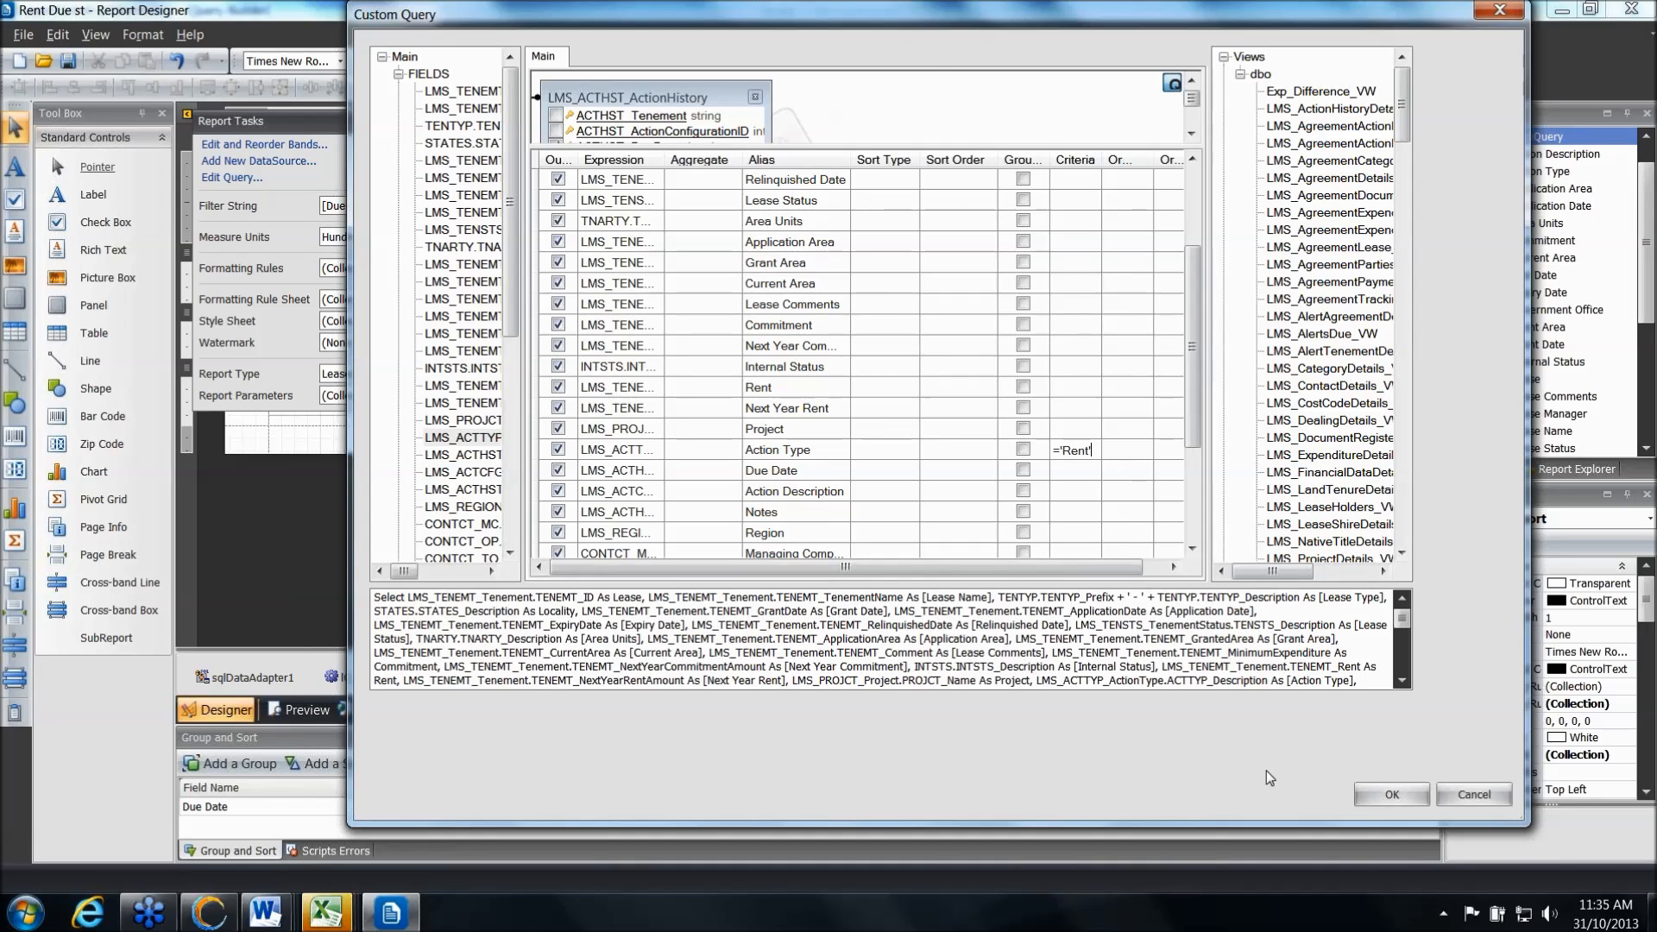
{"action": "left_click", "coordinate": [1402, 795]}
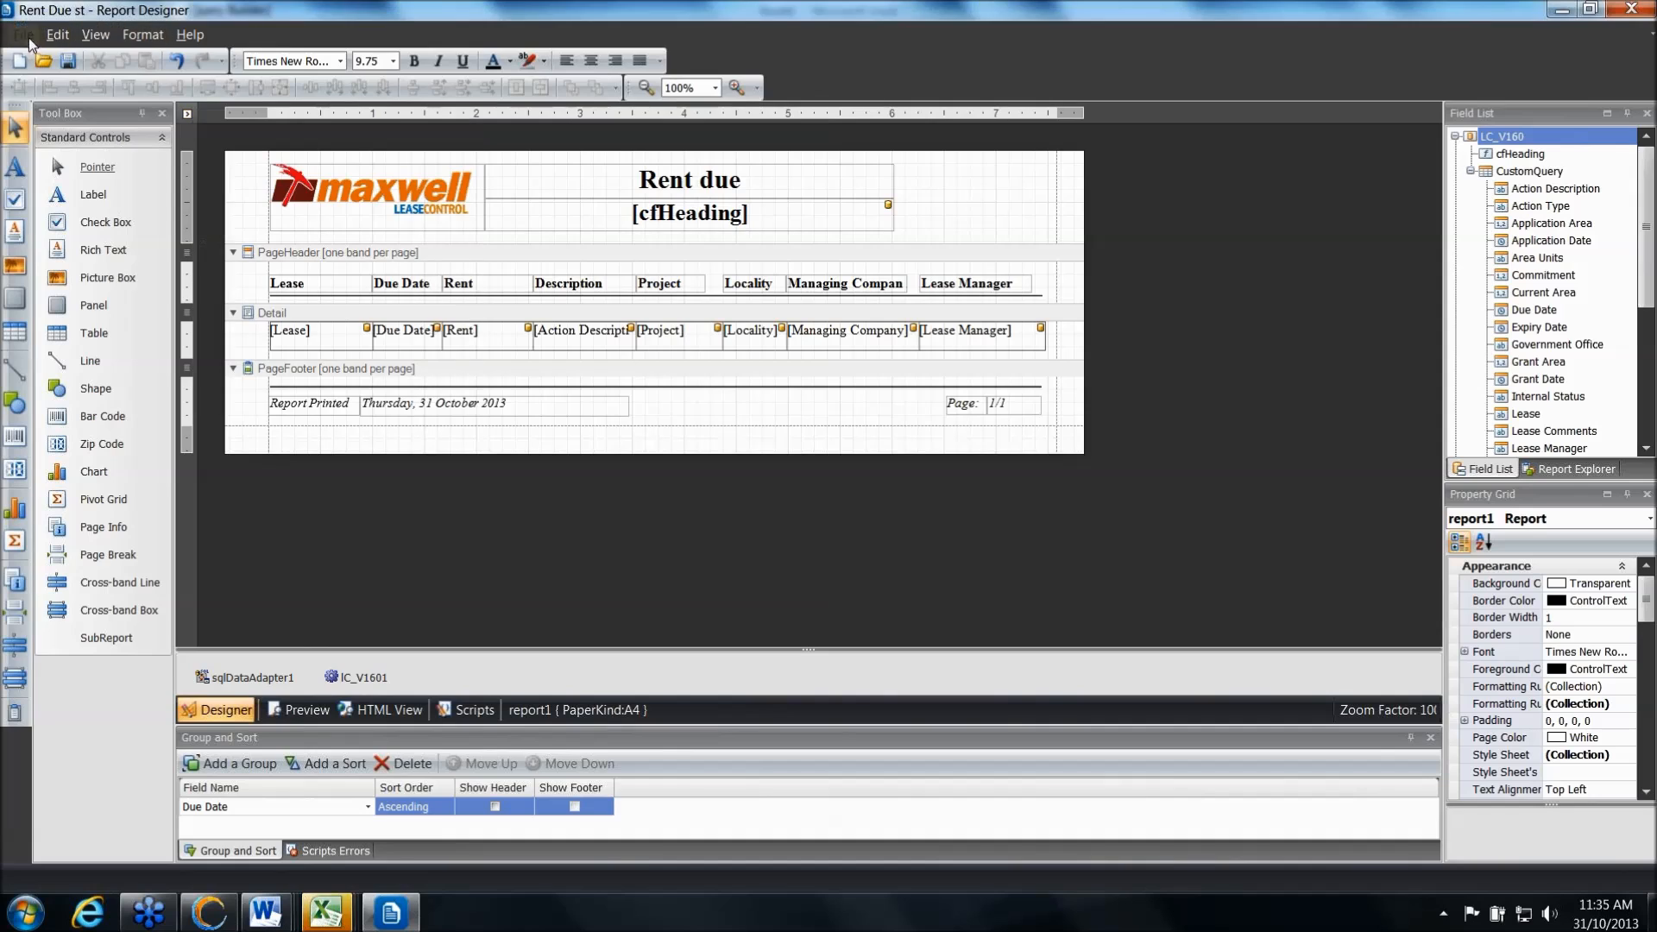
{"action": "left_click", "coordinate": [24, 34]}
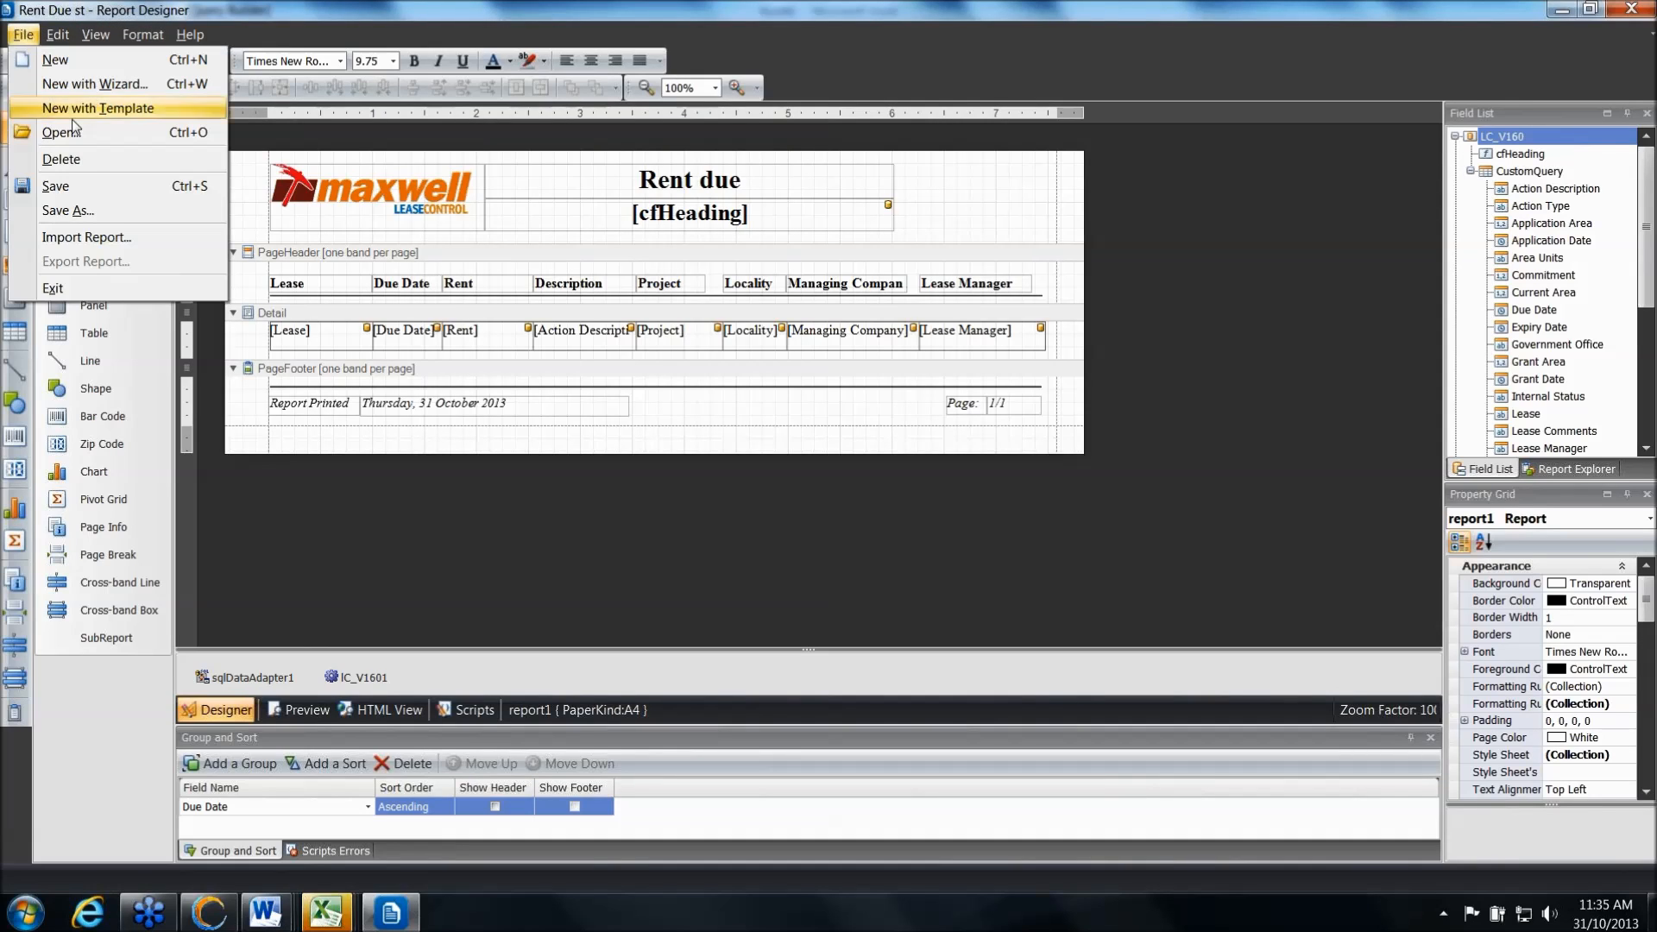
{"action": "left_click", "coordinate": [78, 187]}
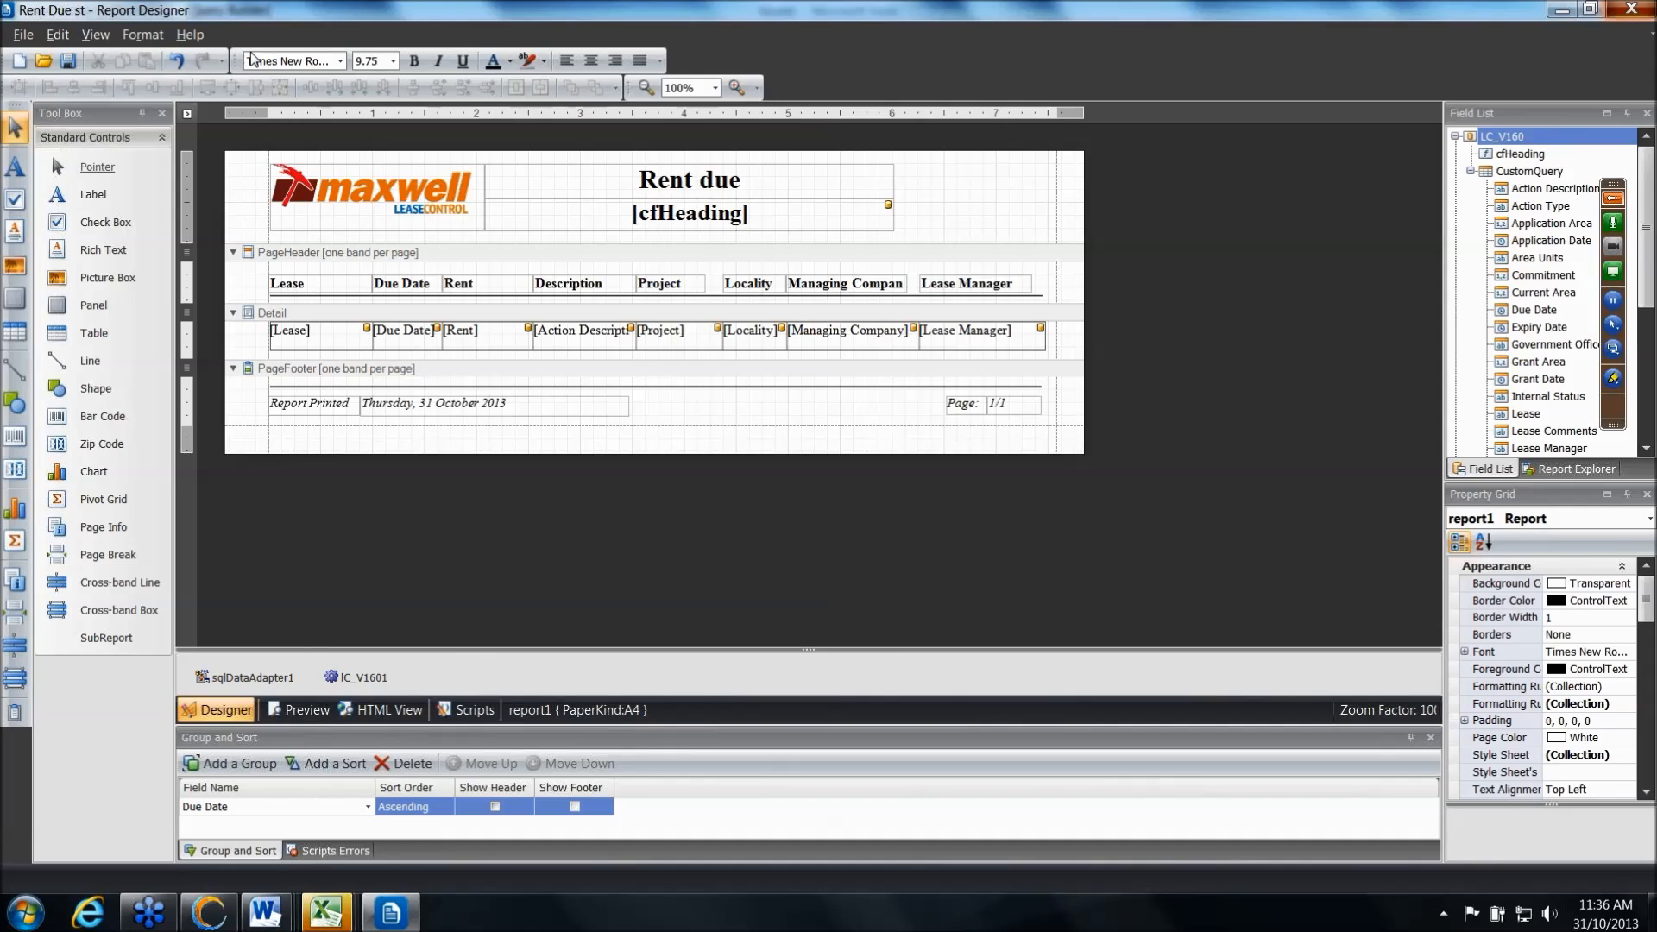
Close the designer and open the Rent Due st report in Reporter's Report Viewer
{"action": "left_click", "coordinate": [1648, 11]}
{"action": "left_click", "coordinate": [74, 33]}
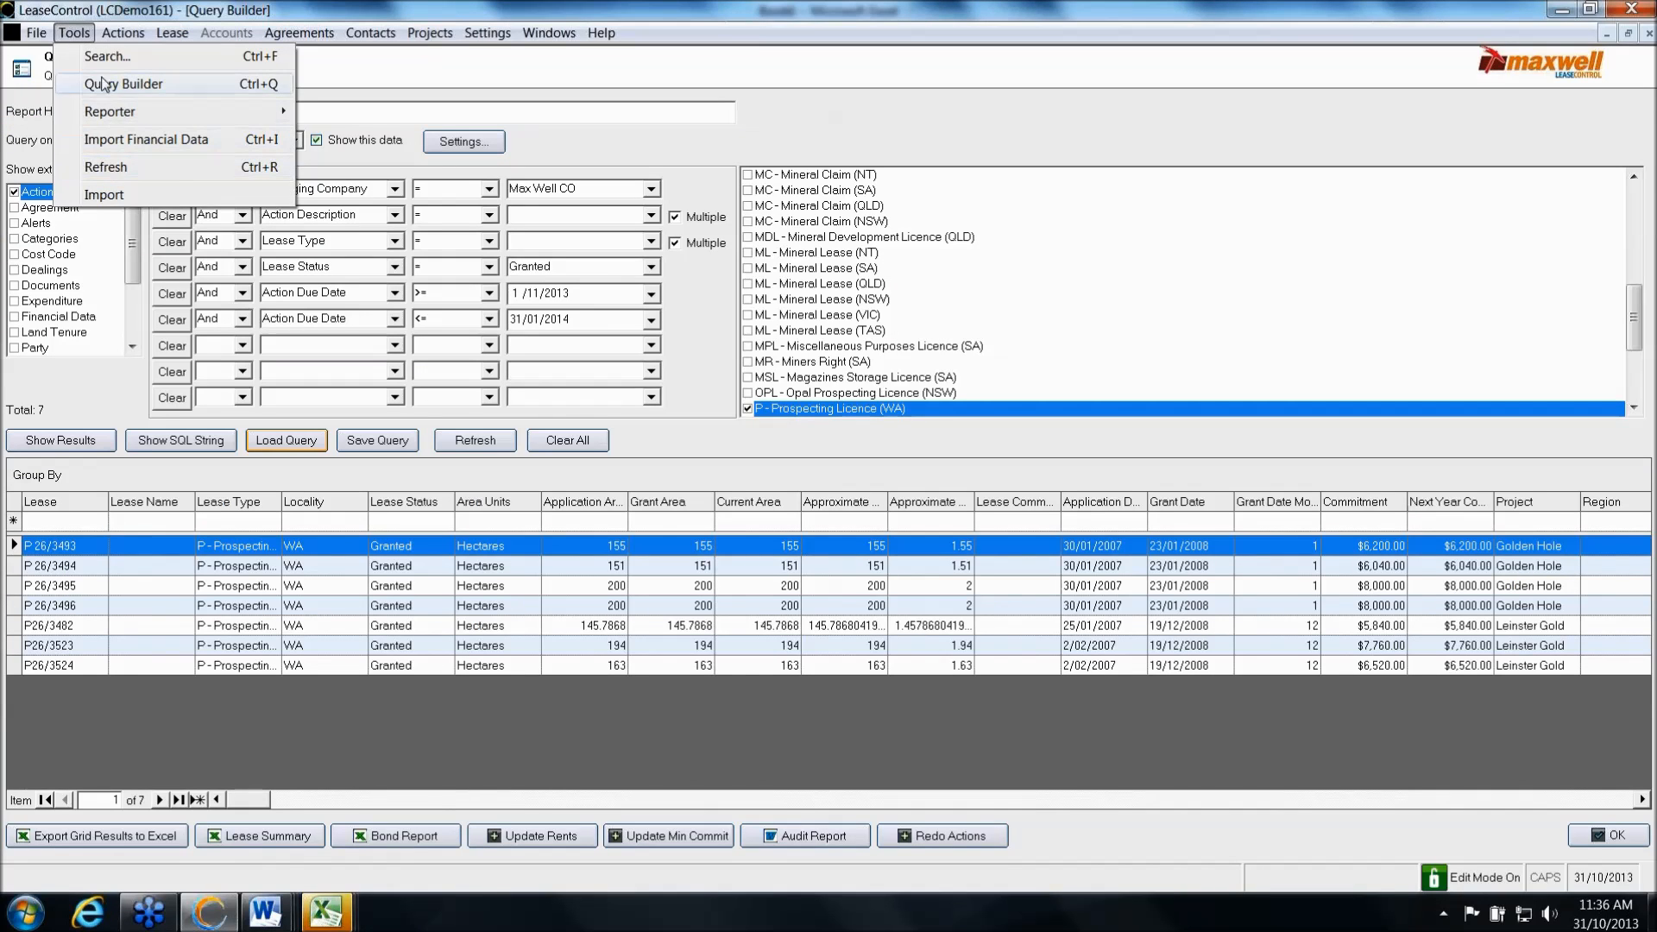
{"action": "mouse_move", "coordinate": [121, 114]}
{"action": "left_click", "coordinate": [372, 116]}
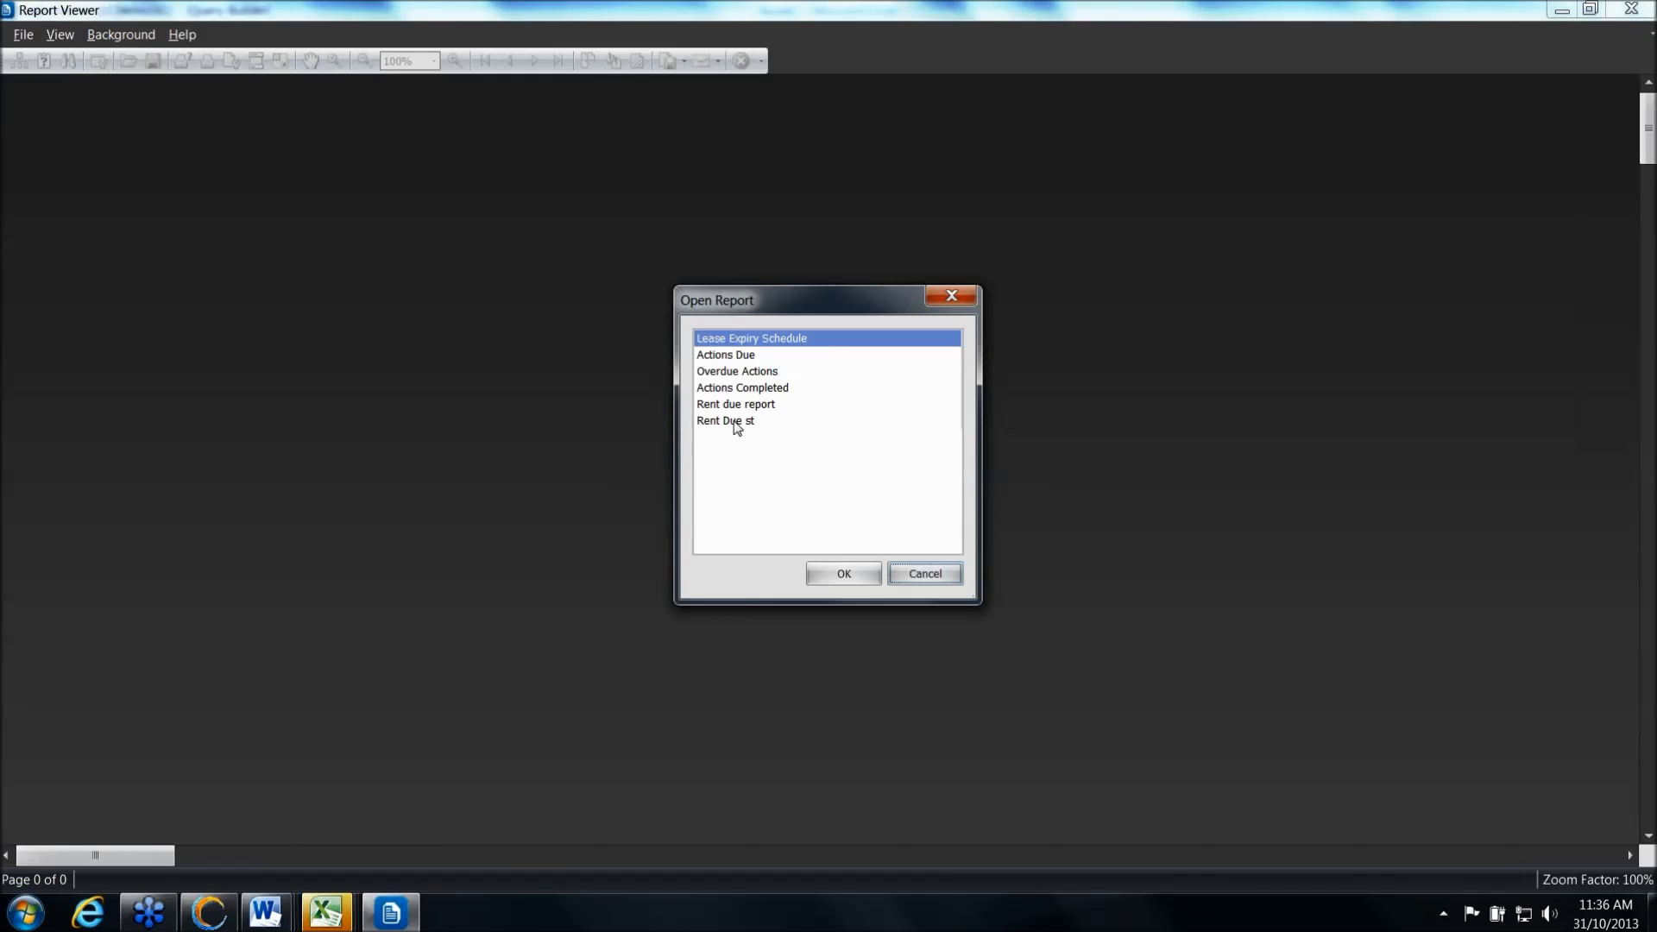
{"action": "left_click", "coordinate": [724, 422]}
{"action": "left_click", "coordinate": [830, 575]}
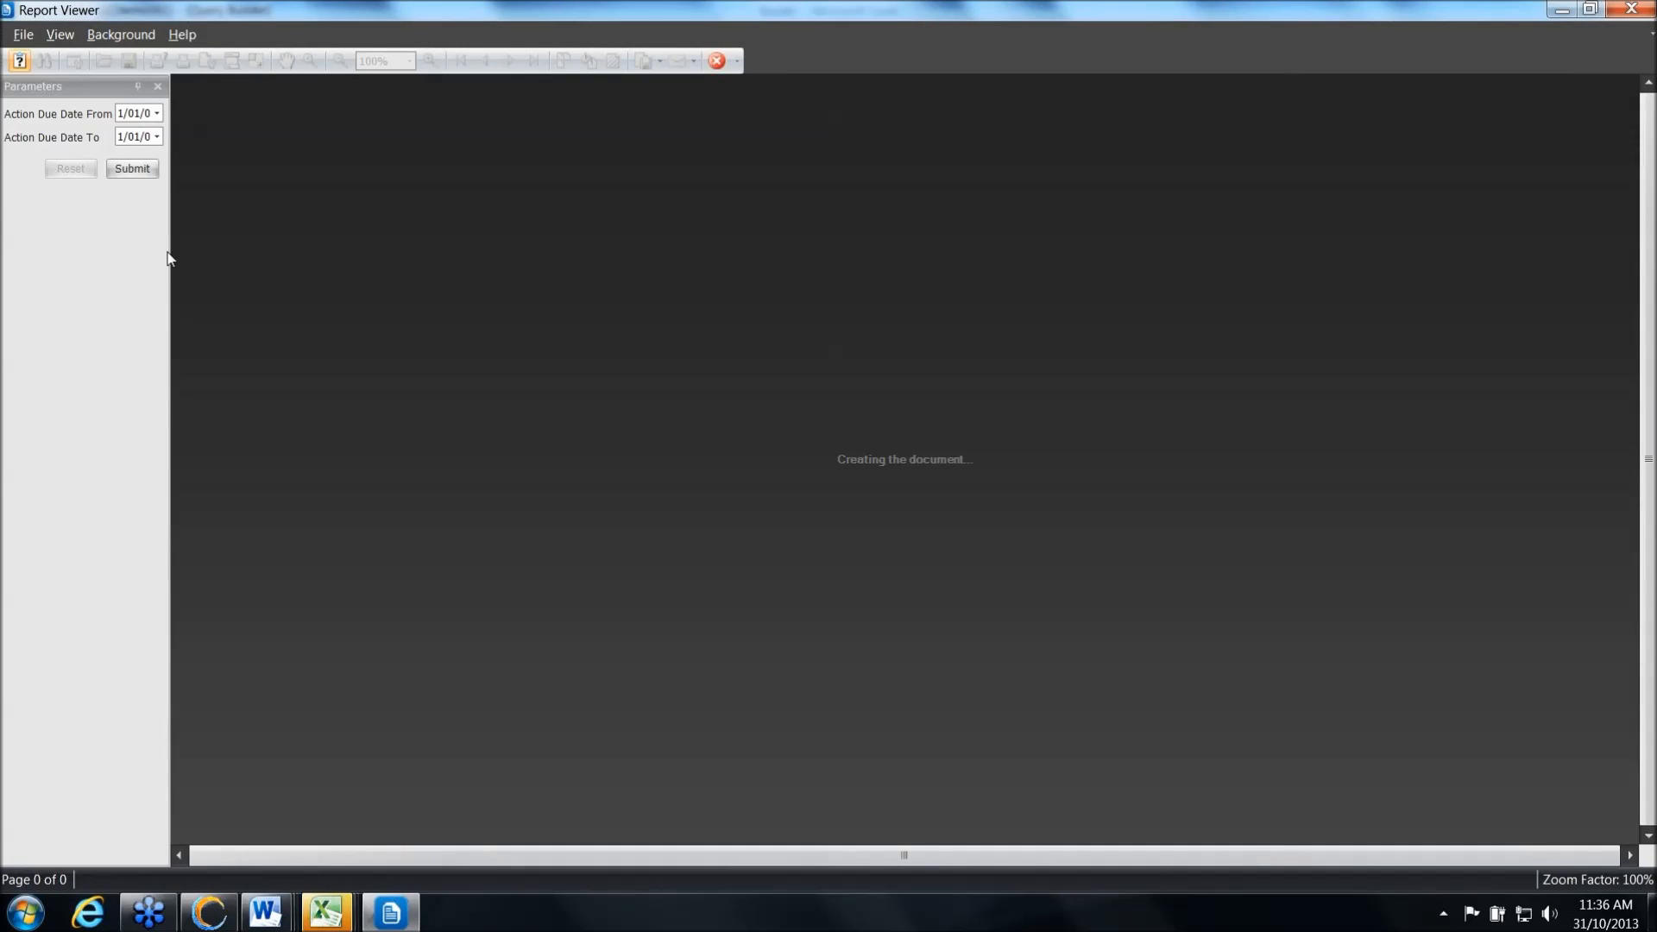
Run the Rent Due st report for Action Due Dates from 31/10/2013 to 30/01/2014
{"action": "left_click_drag", "start_coordinate": [170, 256], "coordinate": [324, 275]}
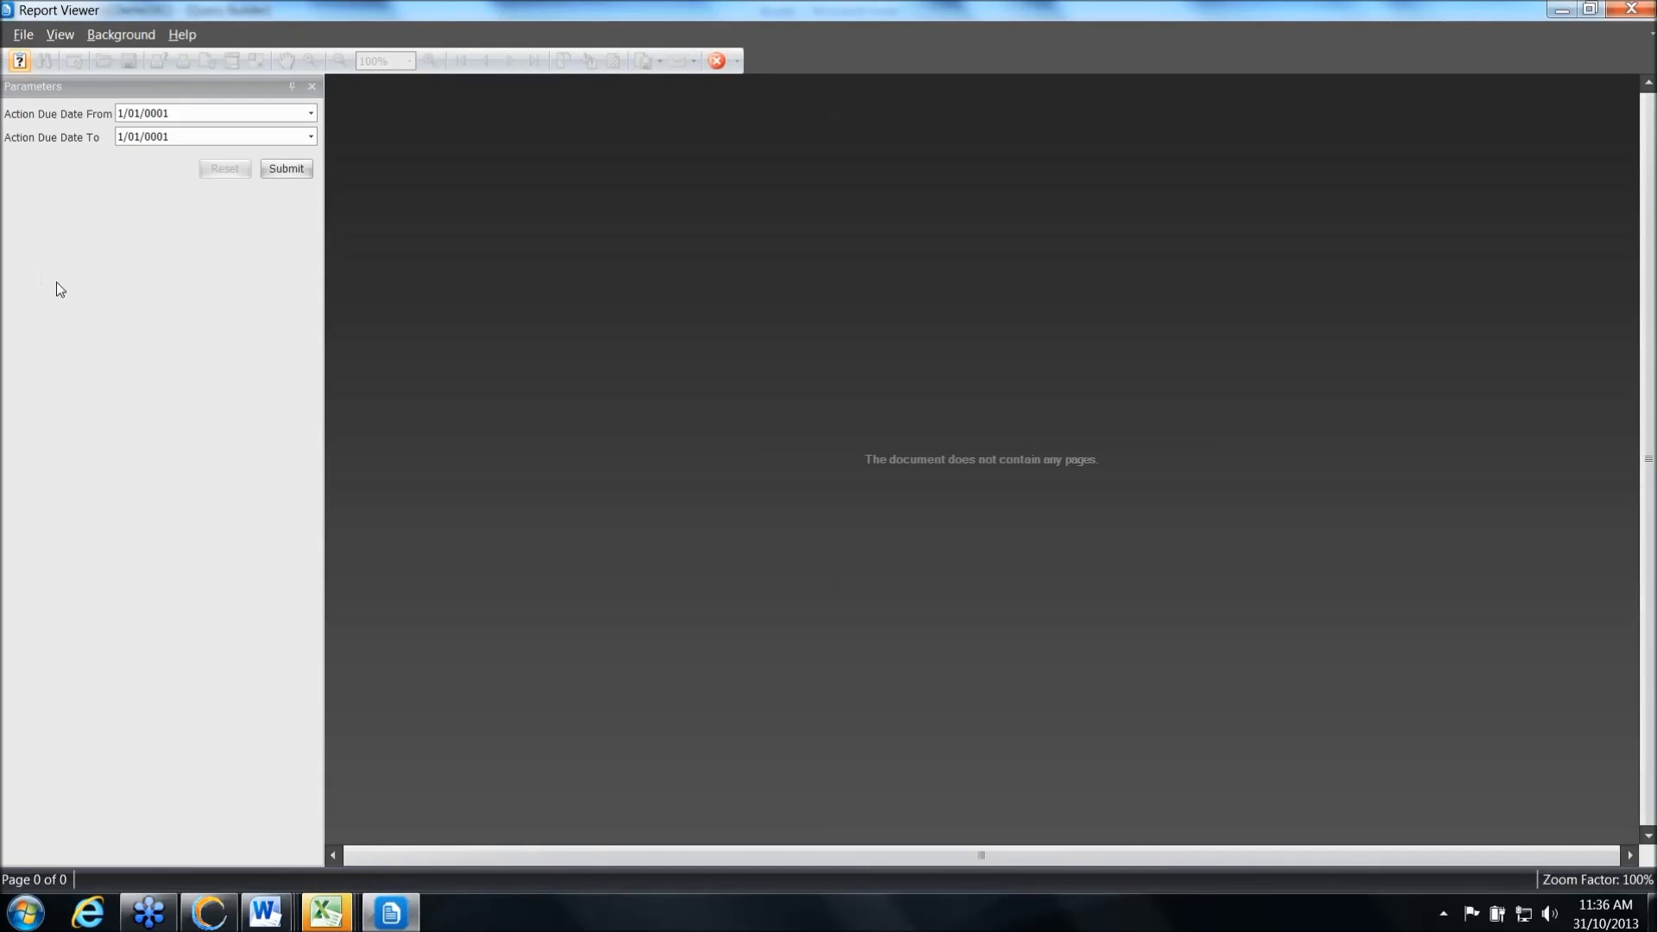
{"action": "left_click", "coordinate": [311, 113]}
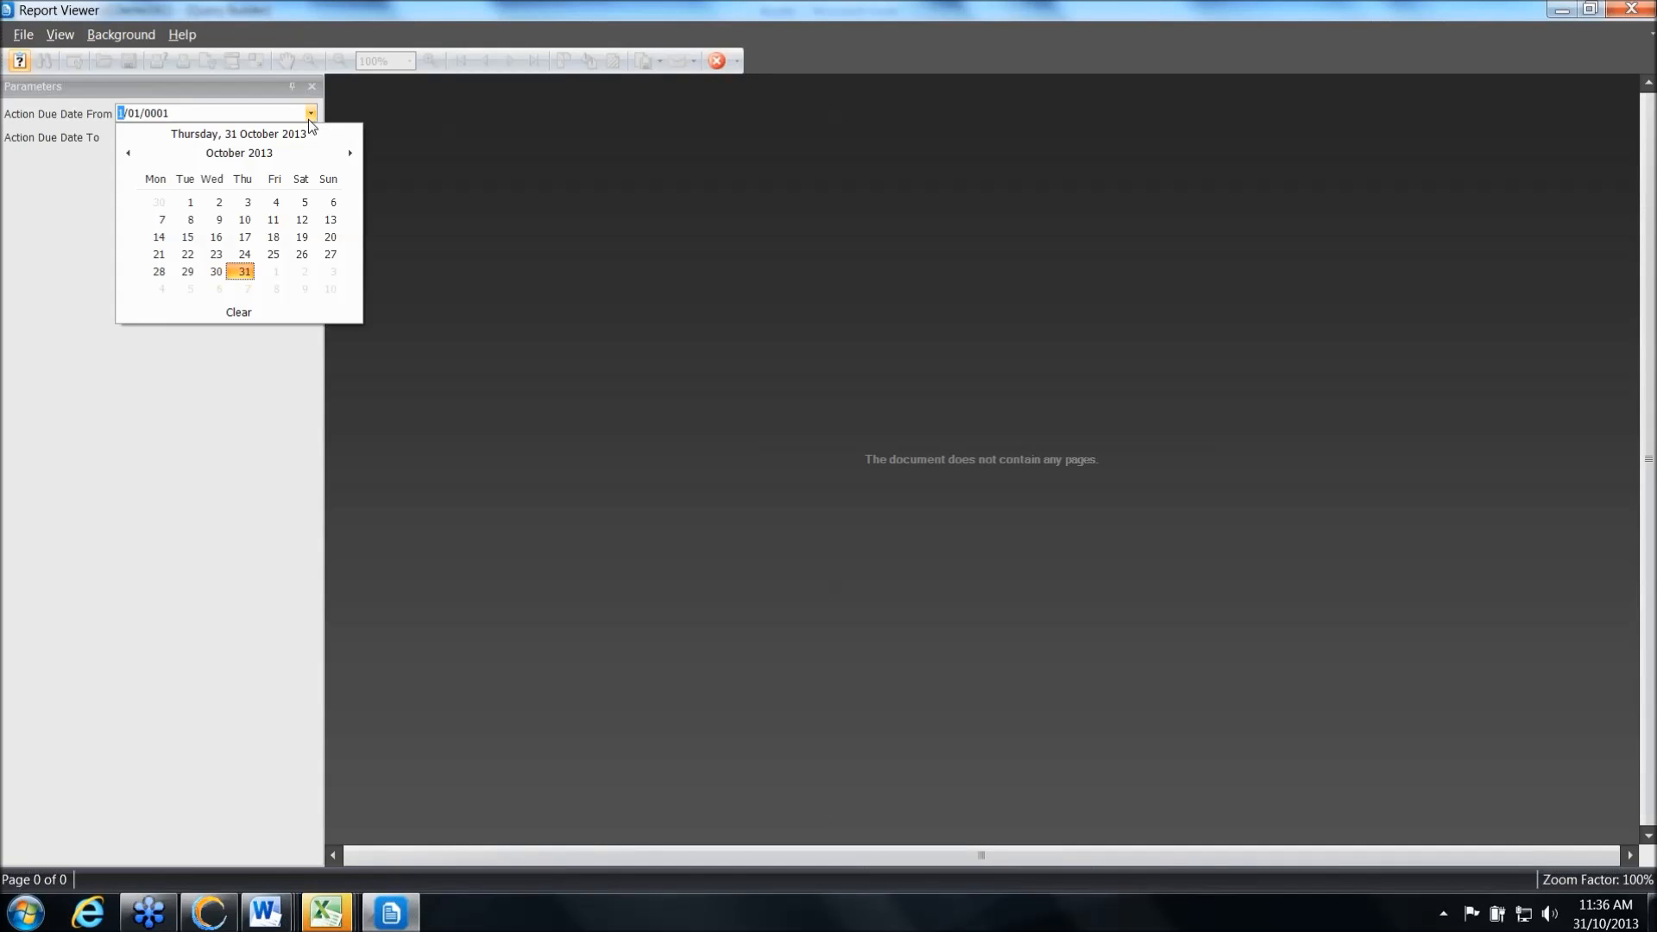
{"action": "left_click", "coordinate": [246, 272]}
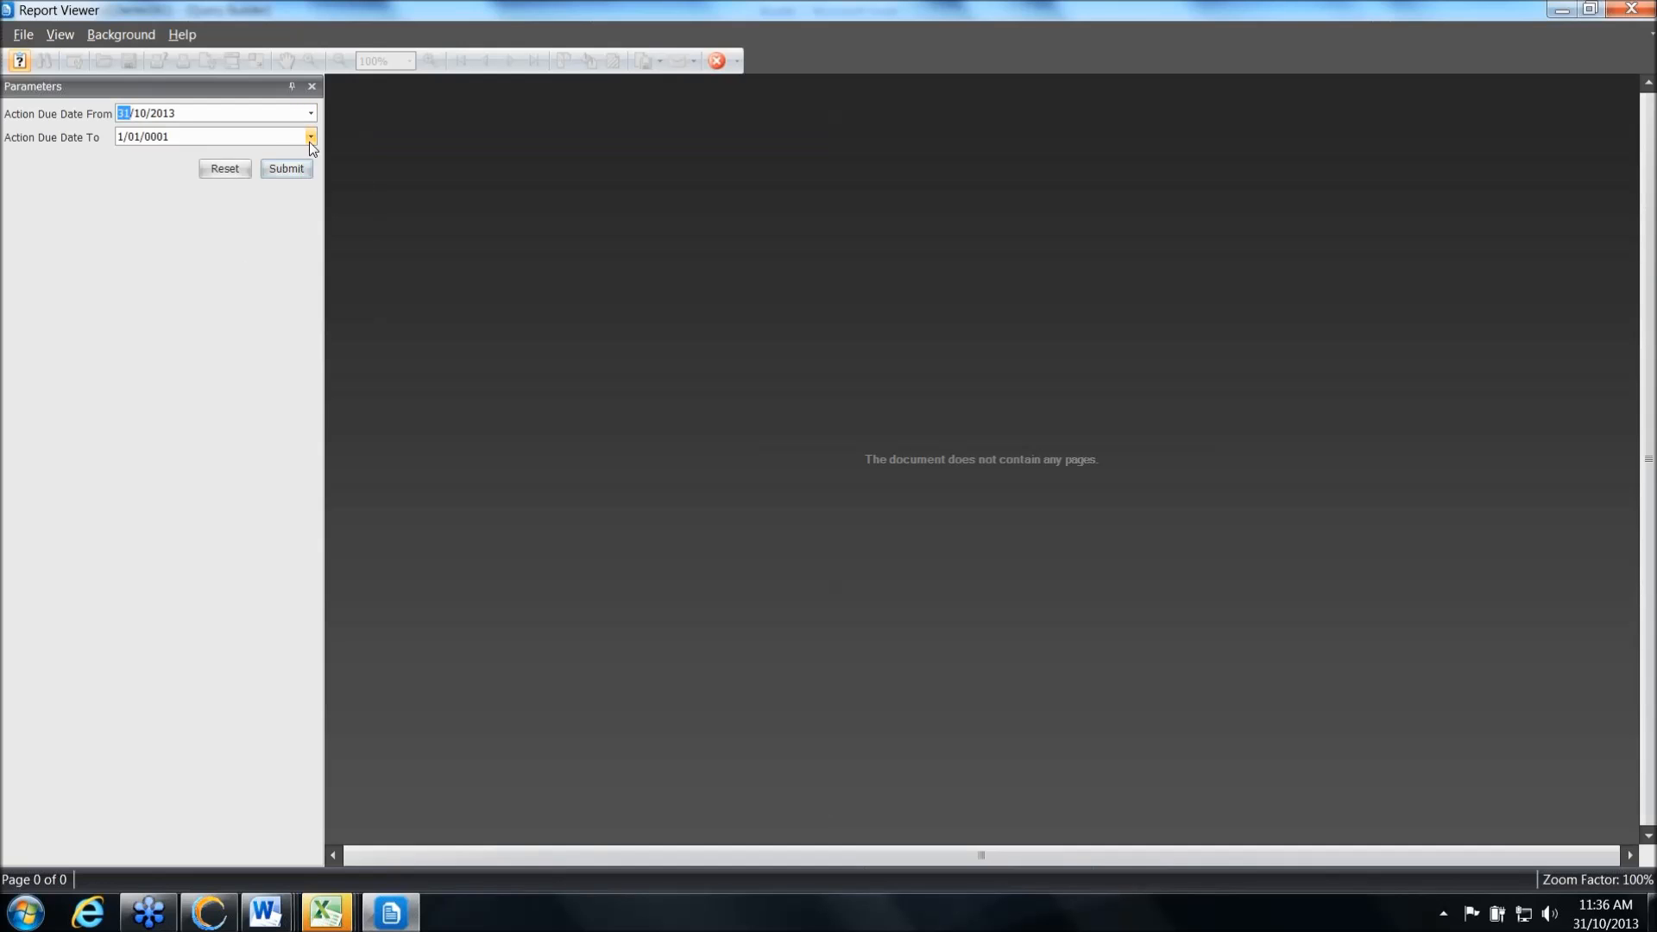
{"action": "left_click", "coordinate": [311, 136]}
{"action": "left_click", "coordinate": [349, 176]}
{"action": "left_click", "coordinate": [350, 176]}
{"action": "left_click", "coordinate": [350, 176]}
{"action": "left_click", "coordinate": [245, 295]}
{"action": "left_click", "coordinate": [294, 170]}
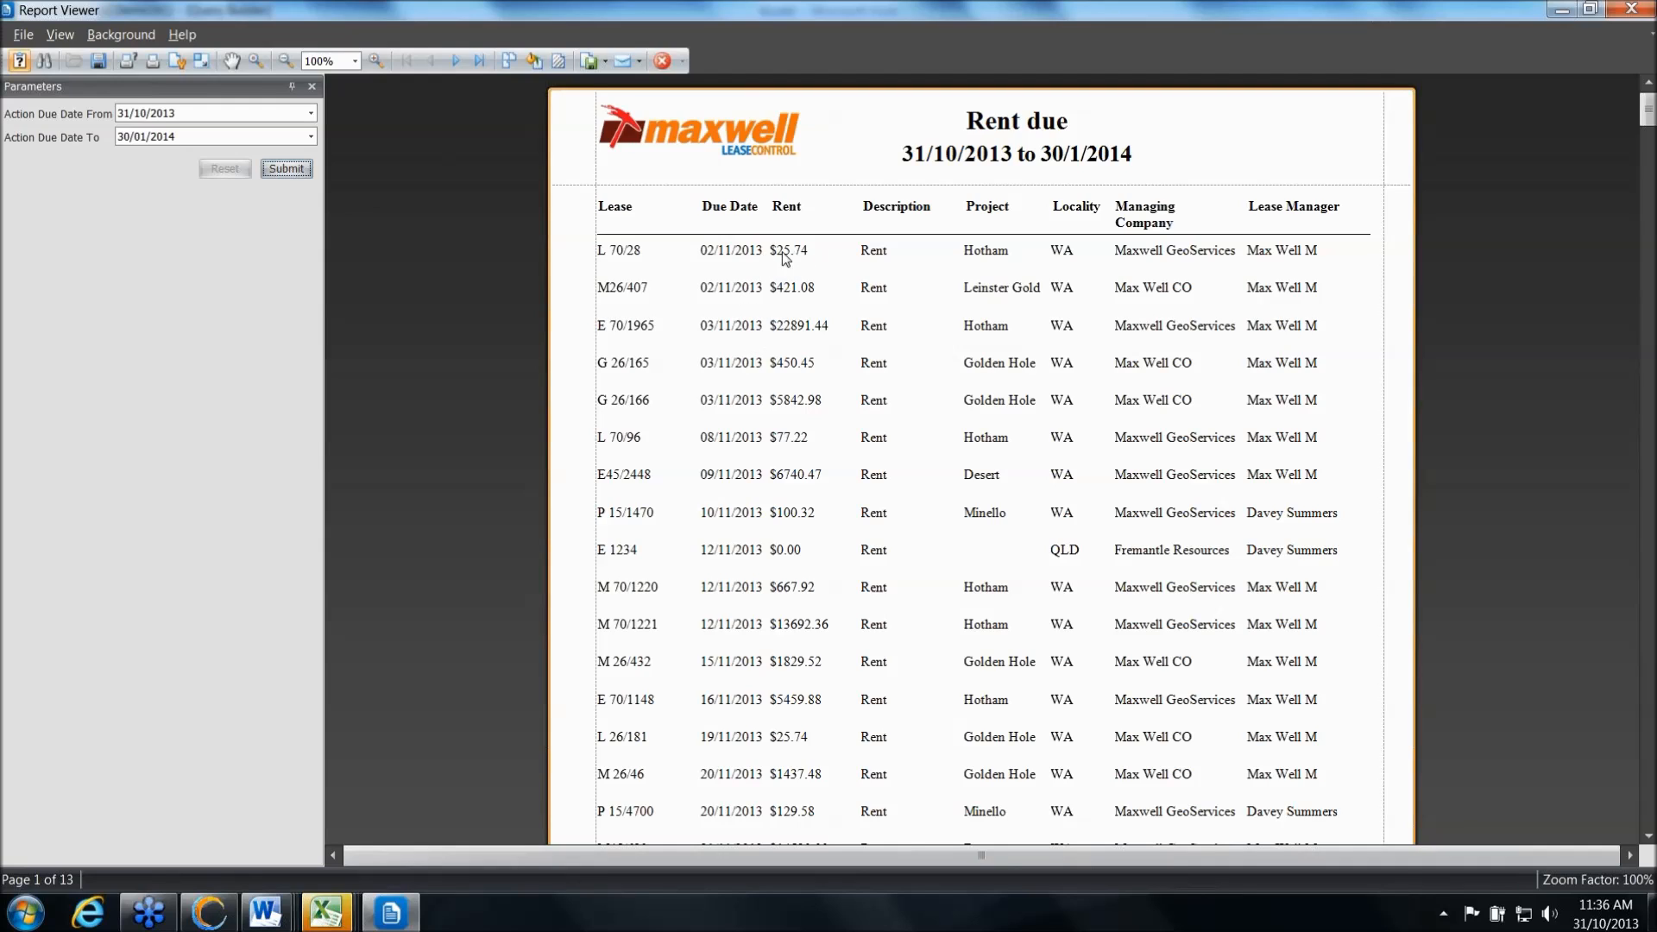
Close the Report Viewer and reopen the Rent Due st report in the Report Designer
{"action": "left_click", "coordinate": [1631, 10]}
{"action": "left_click", "coordinate": [74, 33]}
{"action": "mouse_move", "coordinate": [151, 118]}
{"action": "left_click", "coordinate": [364, 133]}
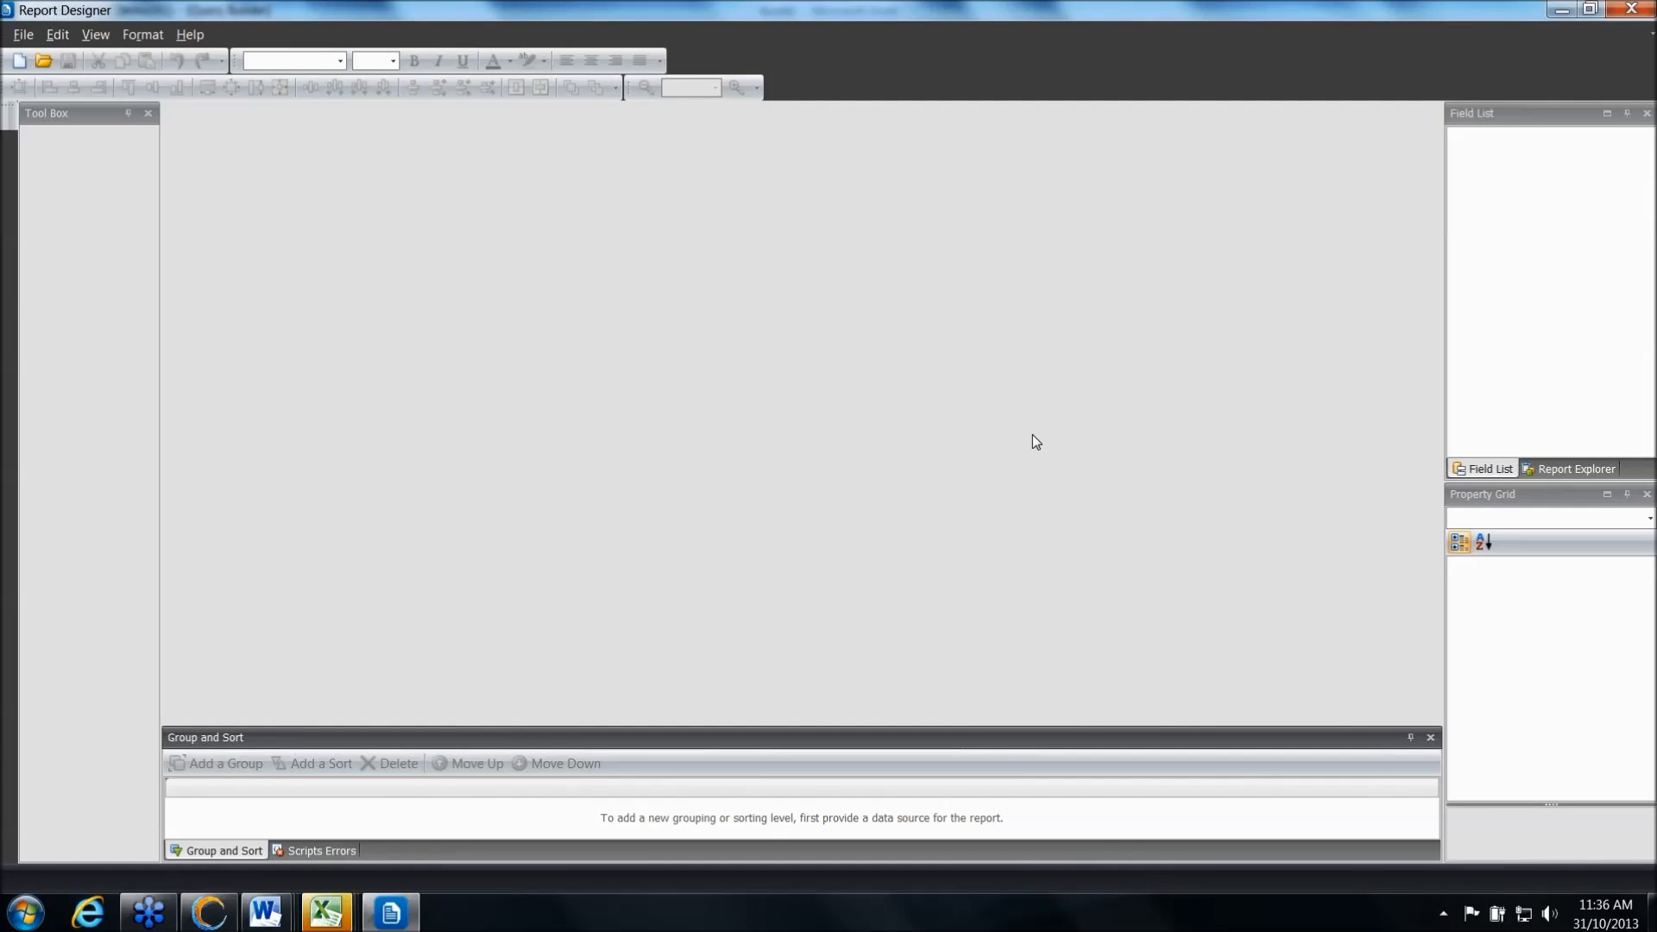
{"action": "left_click", "coordinate": [23, 34]}
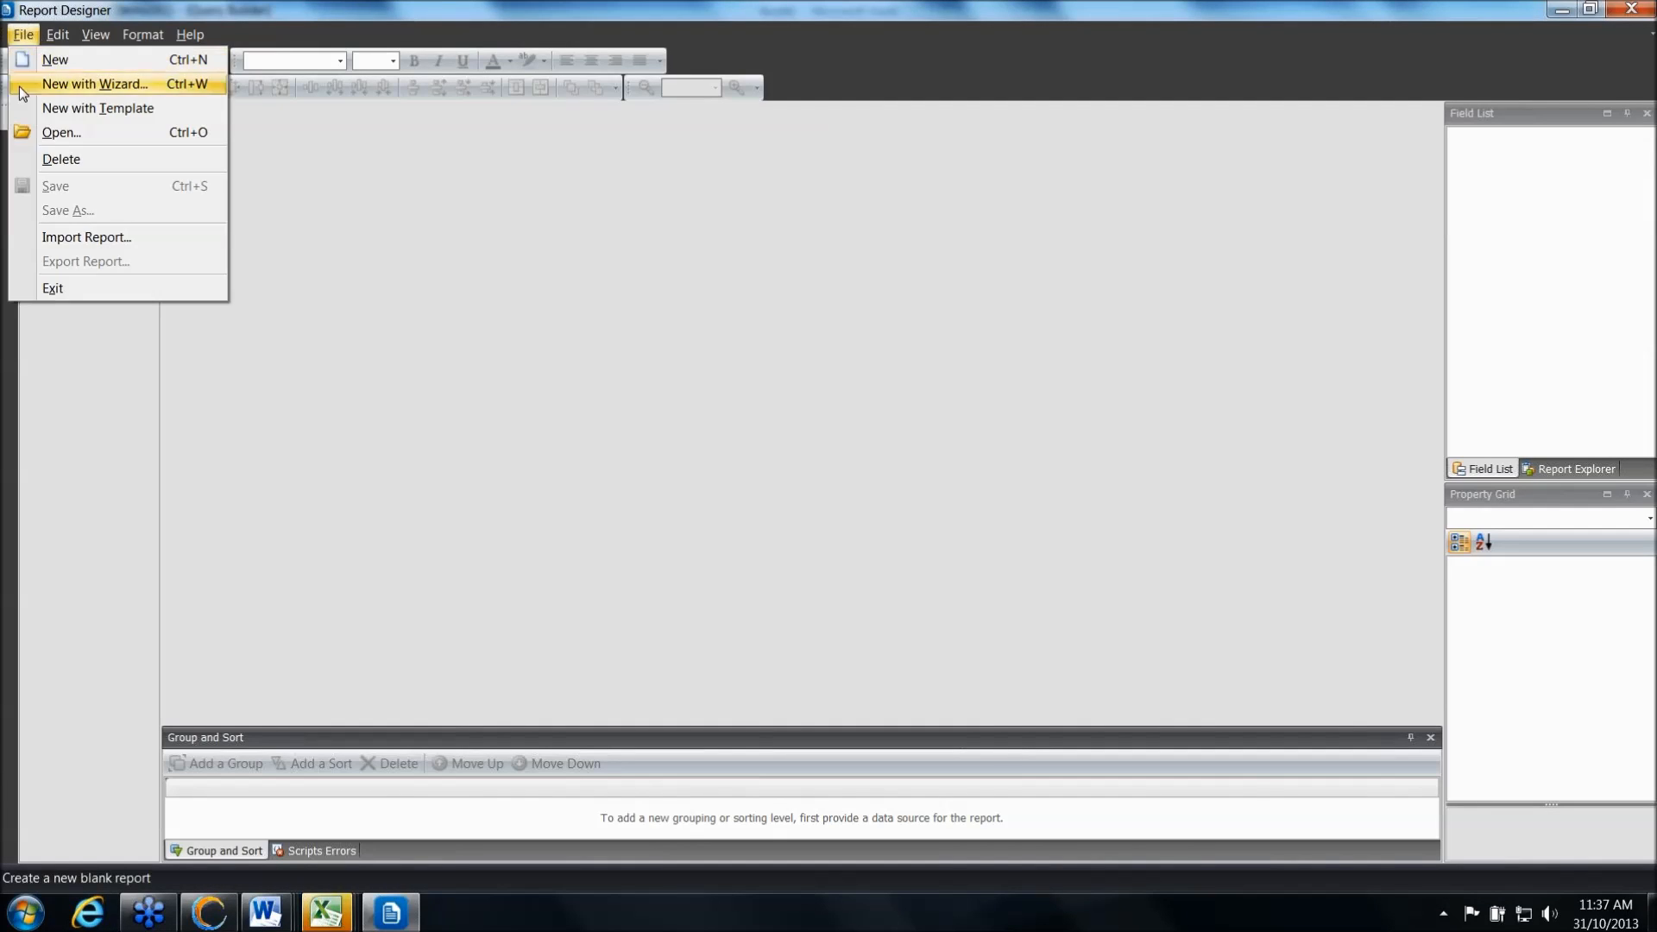
{"action": "left_click", "coordinate": [72, 137]}
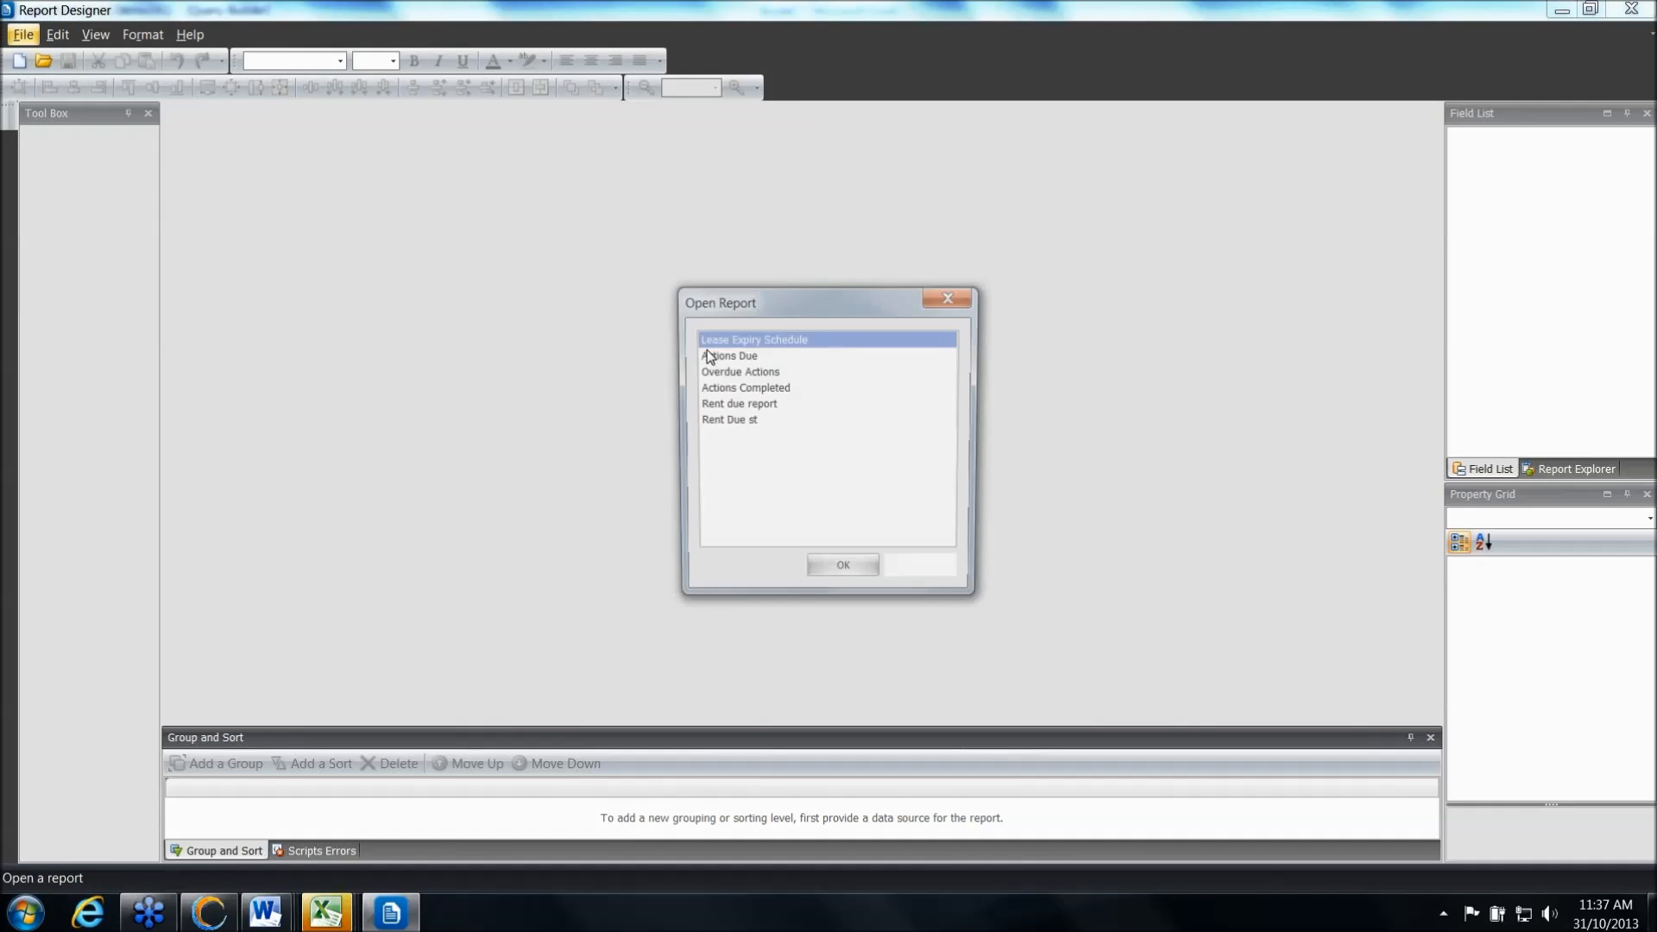
{"action": "left_click", "coordinate": [749, 420]}
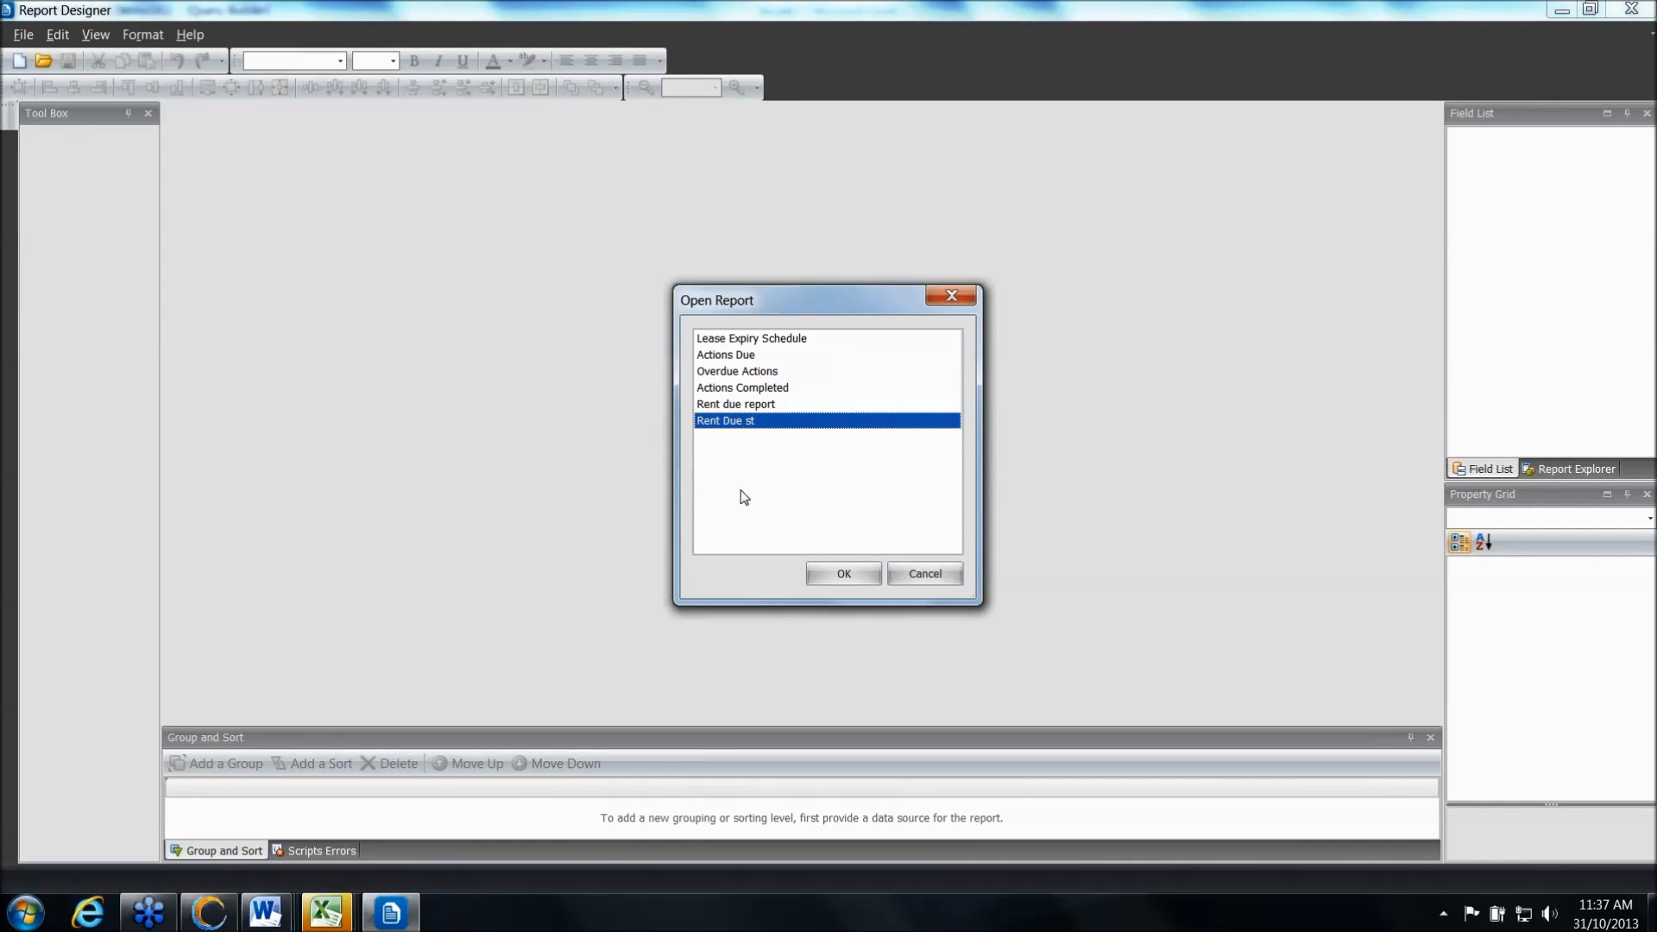
{"action": "left_click", "coordinate": [851, 573]}
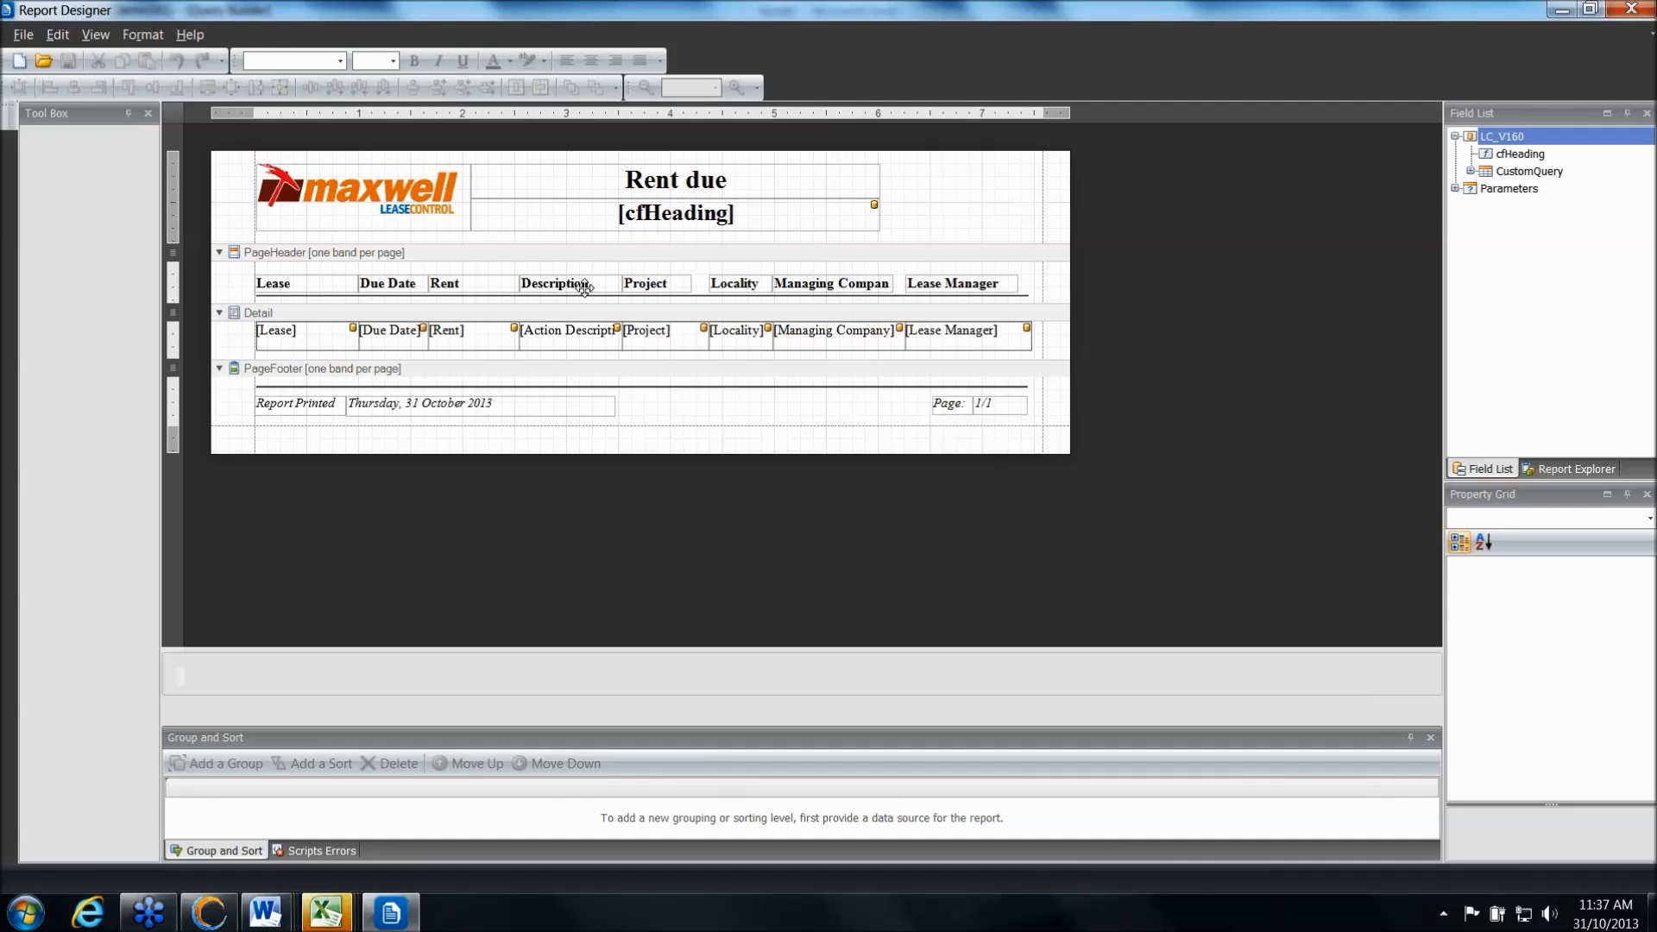
Change the Description column heading in the page header to "Days Until due"
{"action": "left_click", "coordinate": [584, 285]}
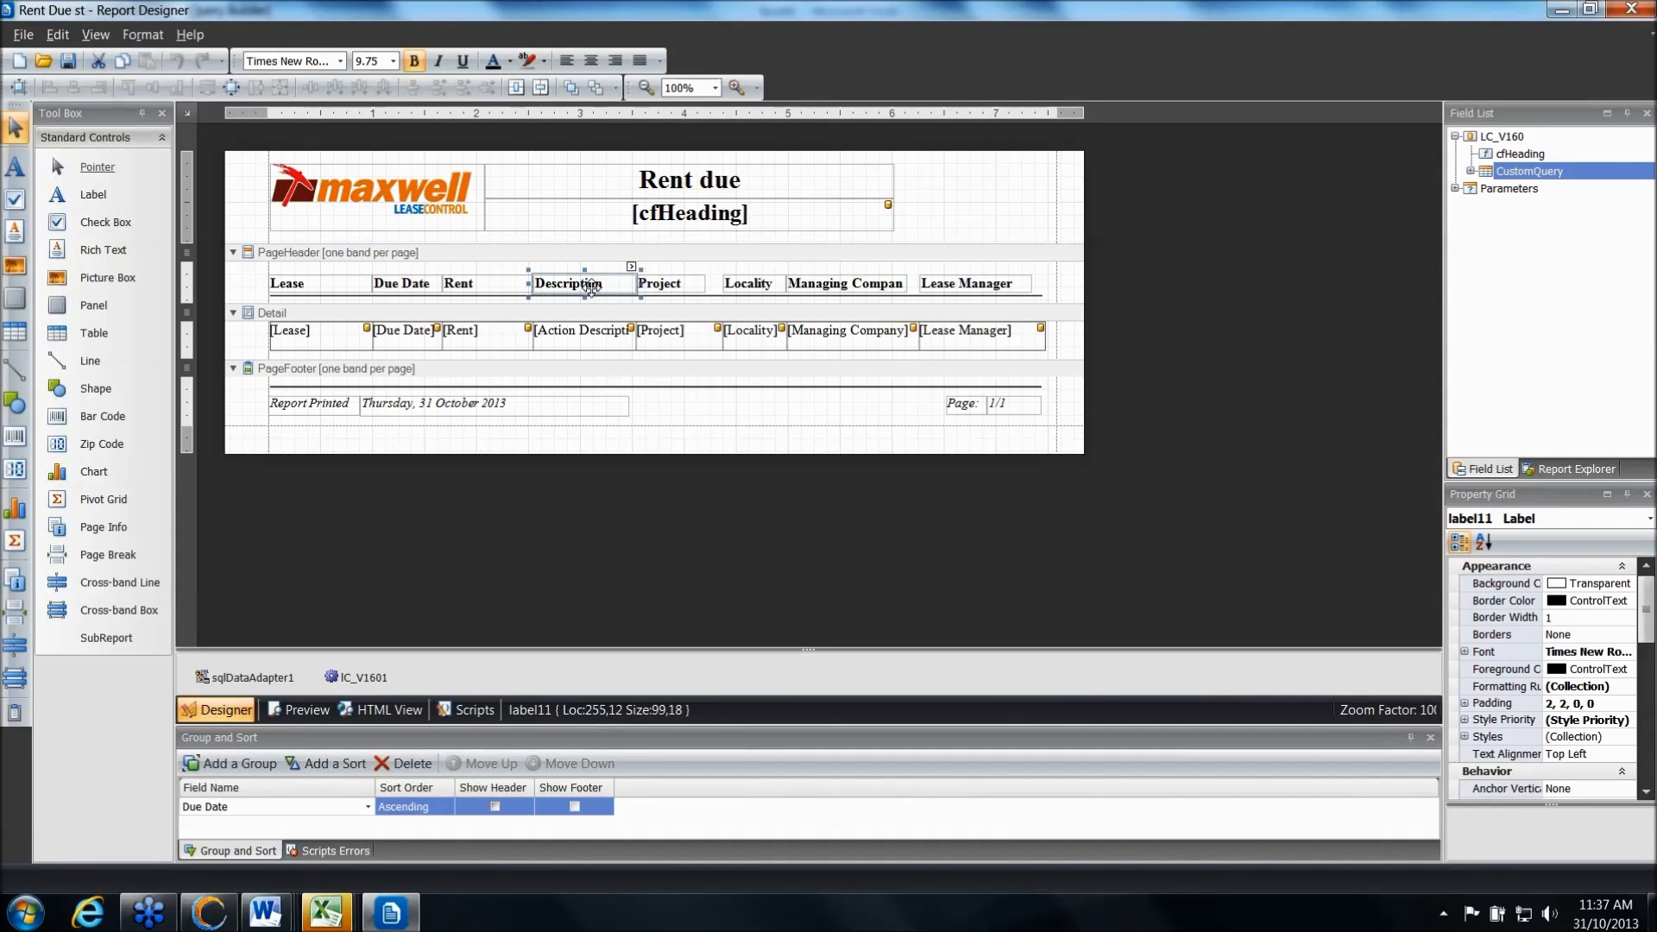
{"action": "double_click", "coordinate": [610, 285]}
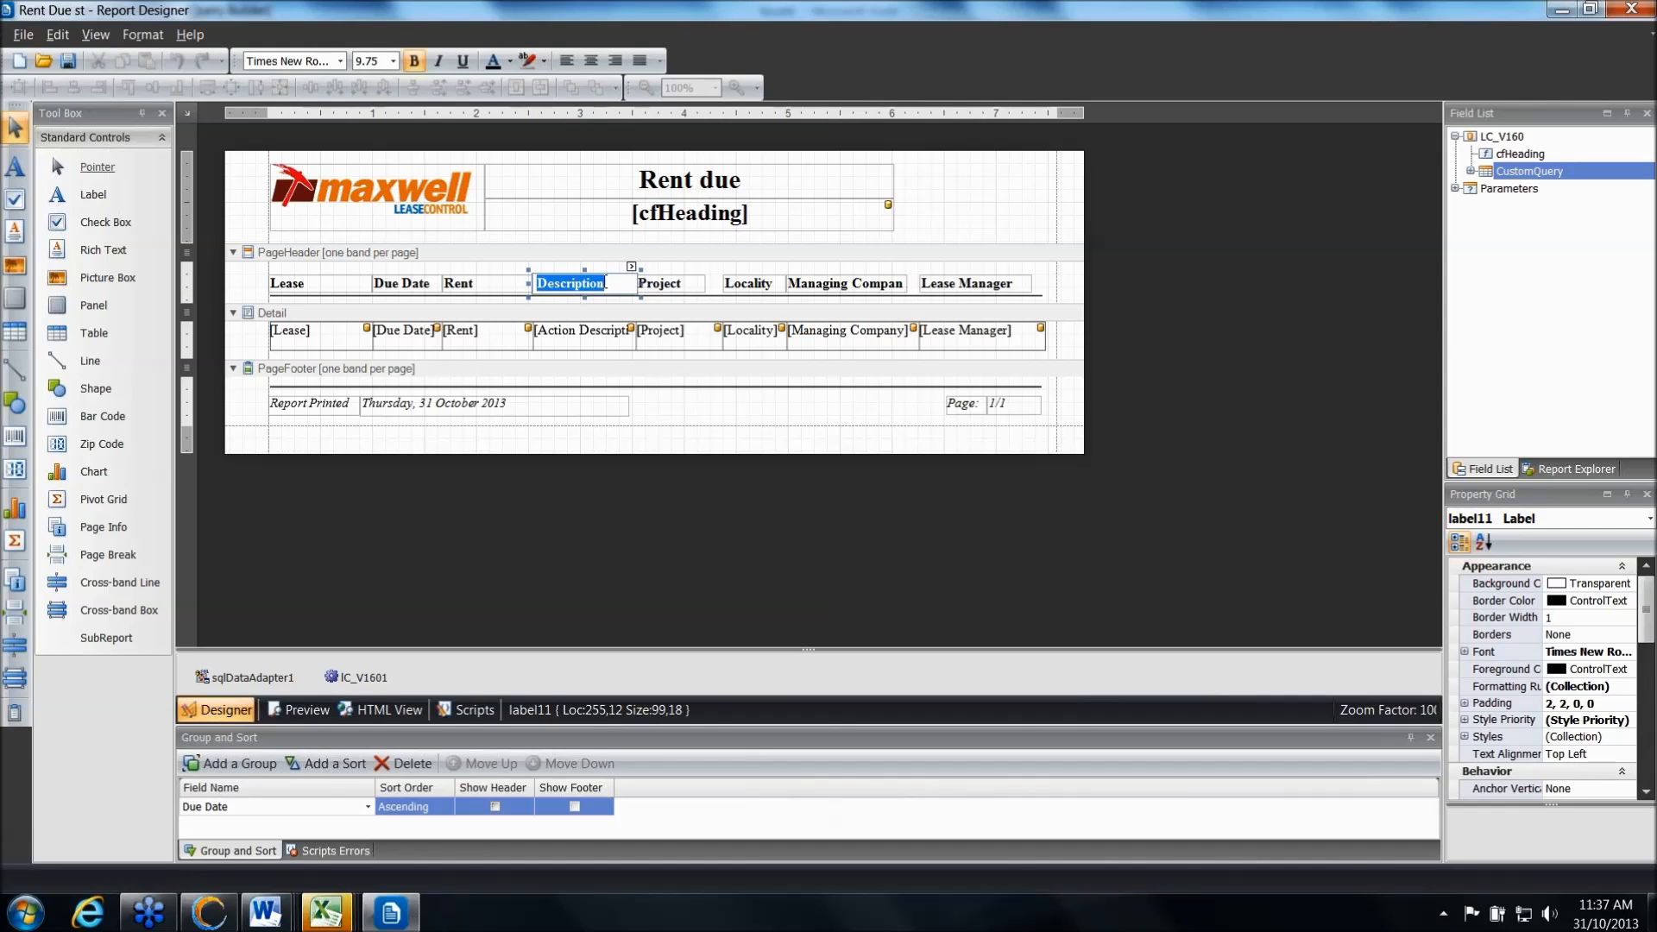
{"action": "type", "text": "Days Un"}
Examine the data binding fields available for the Action Description cell in the Detail band
{"action": "left_click", "coordinate": [578, 342]}
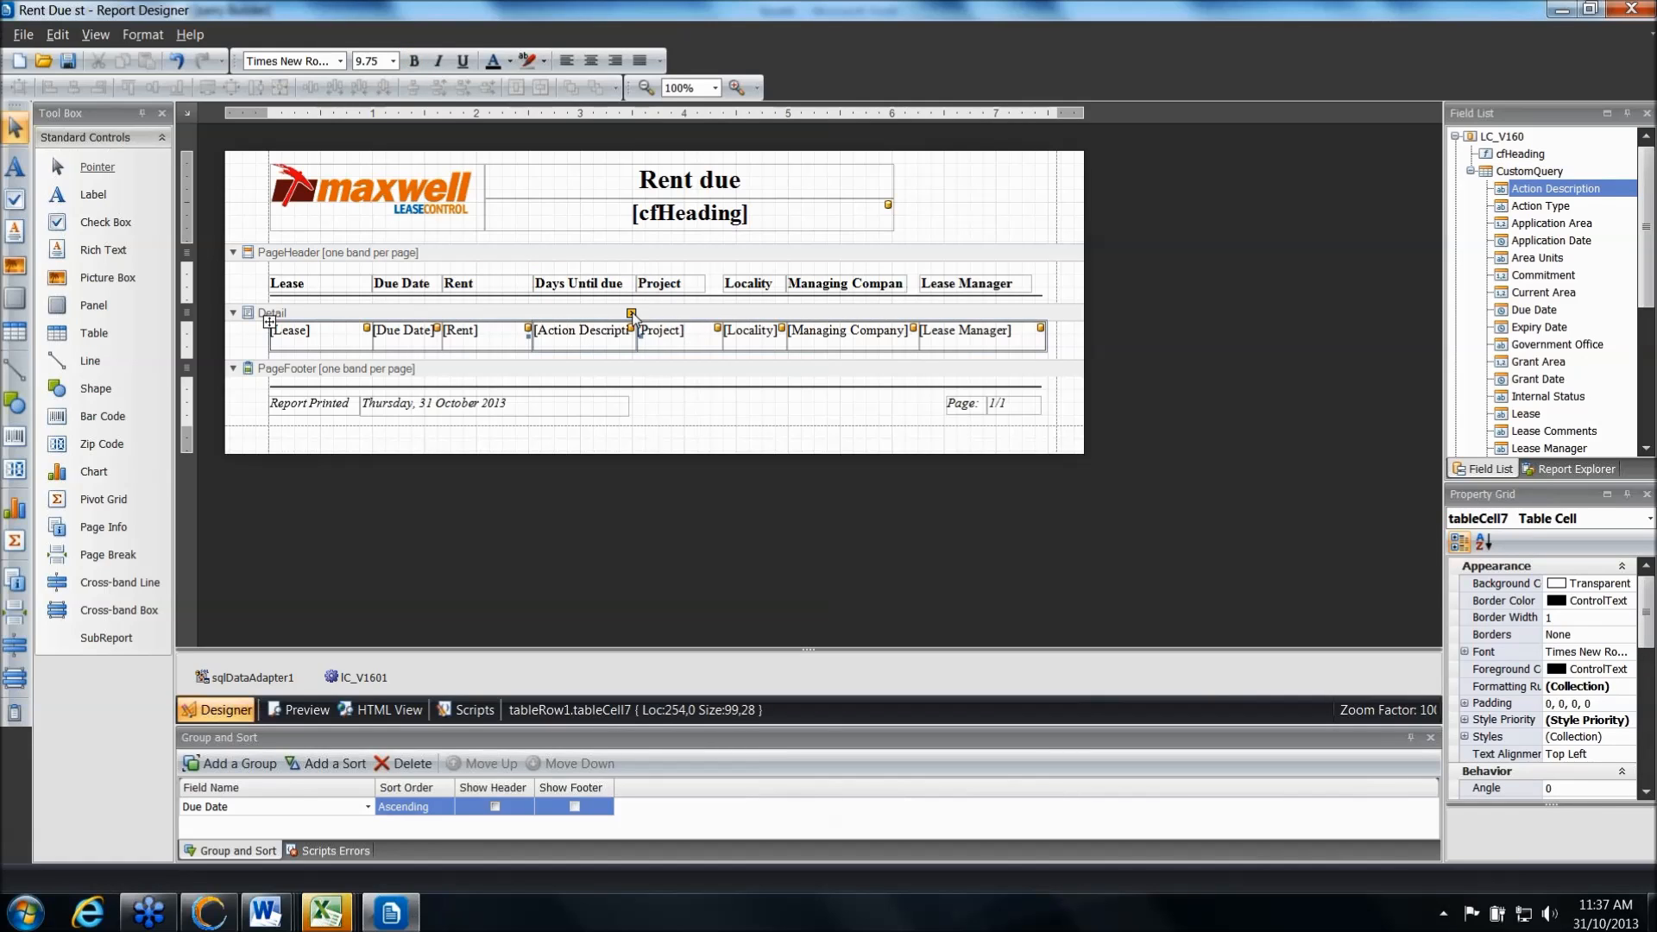
{"action": "left_click", "coordinate": [632, 314]}
{"action": "left_click", "coordinate": [877, 394]}
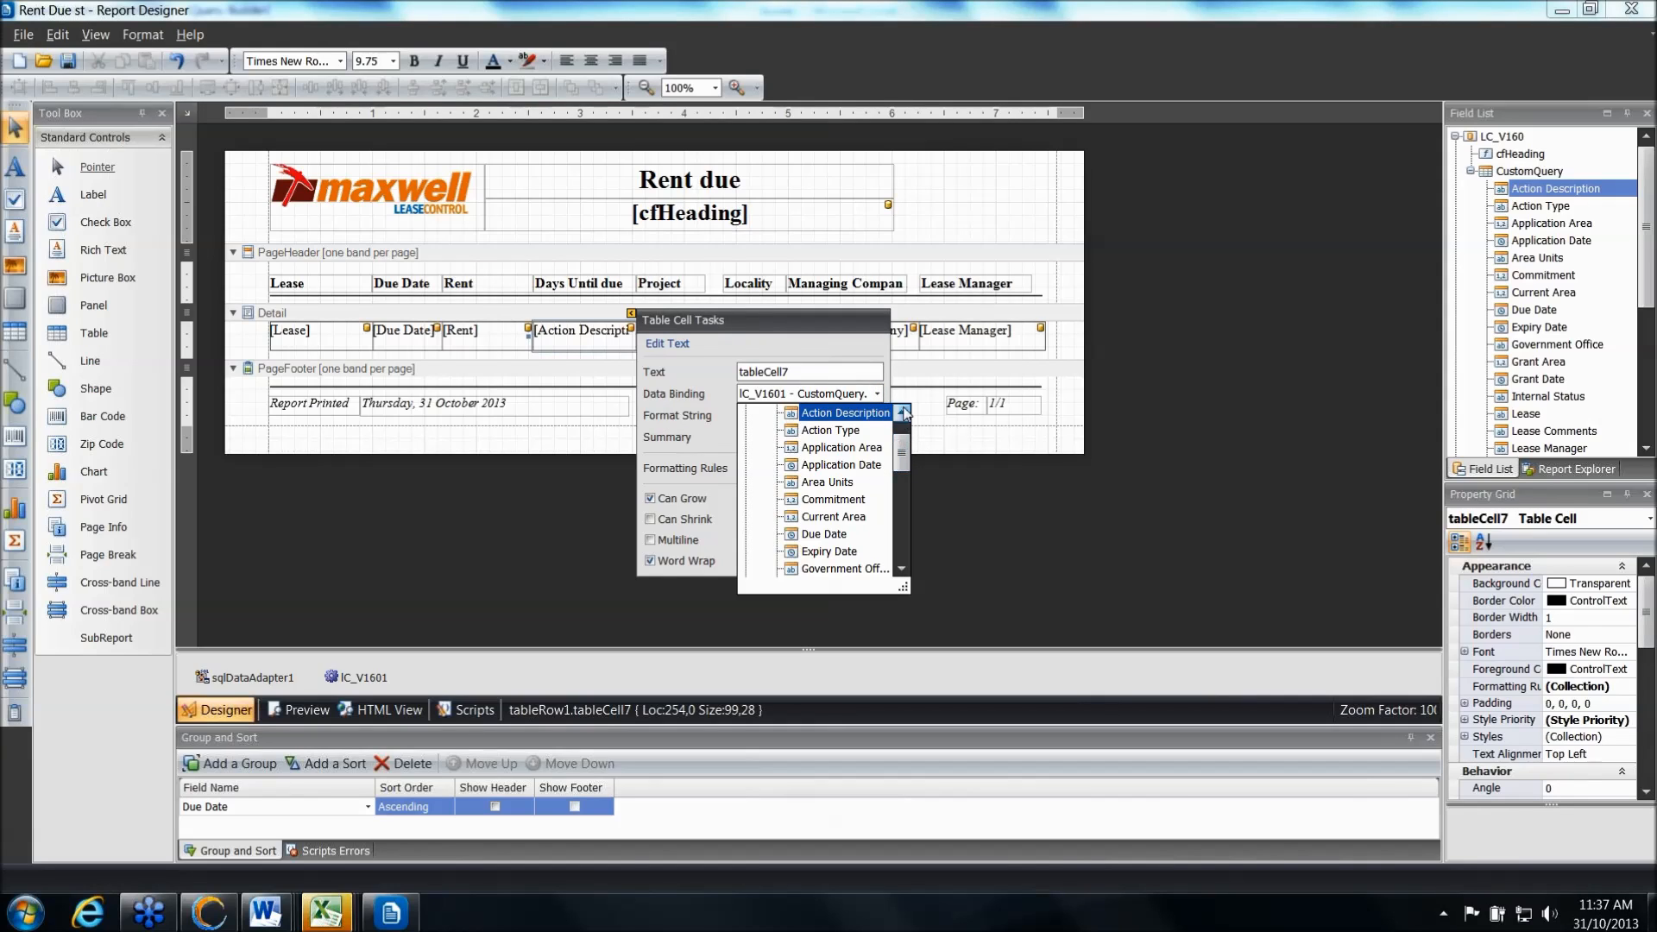
{"action": "left_click", "coordinate": [902, 414]}
{"action": "left_click", "coordinate": [901, 571]}
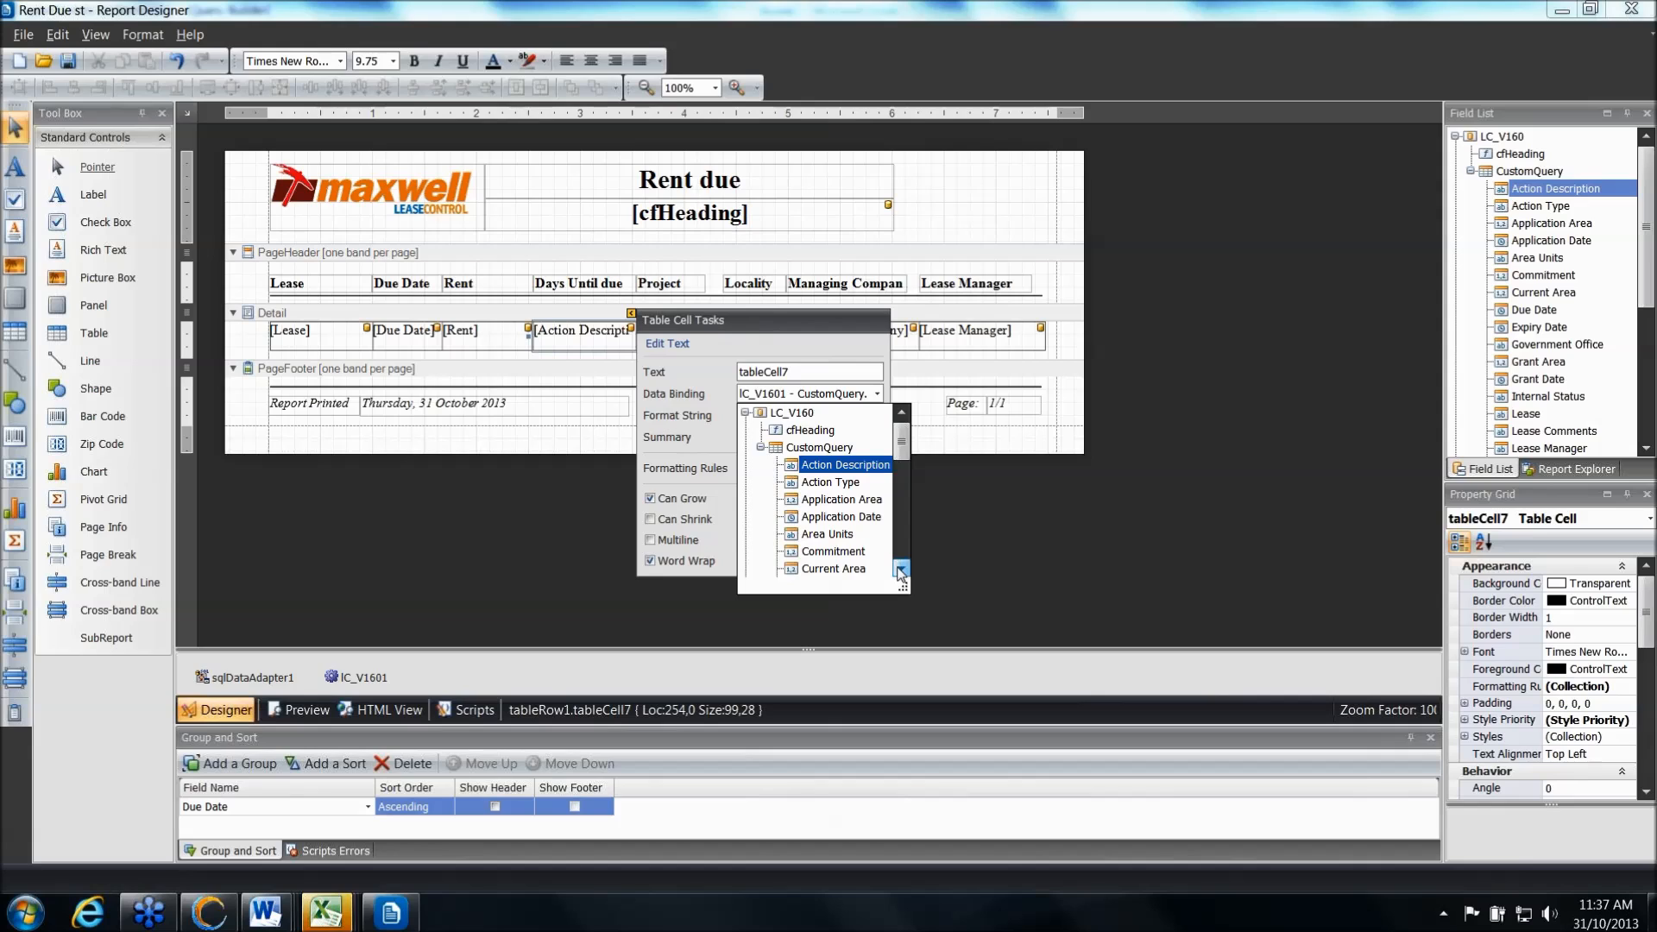
{"action": "left_click", "coordinate": [901, 571]}
{"action": "left_click", "coordinate": [901, 571]}
{"action": "left_click", "coordinate": [901, 571]}
{"action": "left_click", "coordinate": [901, 571]}
{"action": "left_click", "coordinate": [901, 572]}
{"action": "left_click", "coordinate": [901, 571]}
{"action": "left_click", "coordinate": [901, 572]}
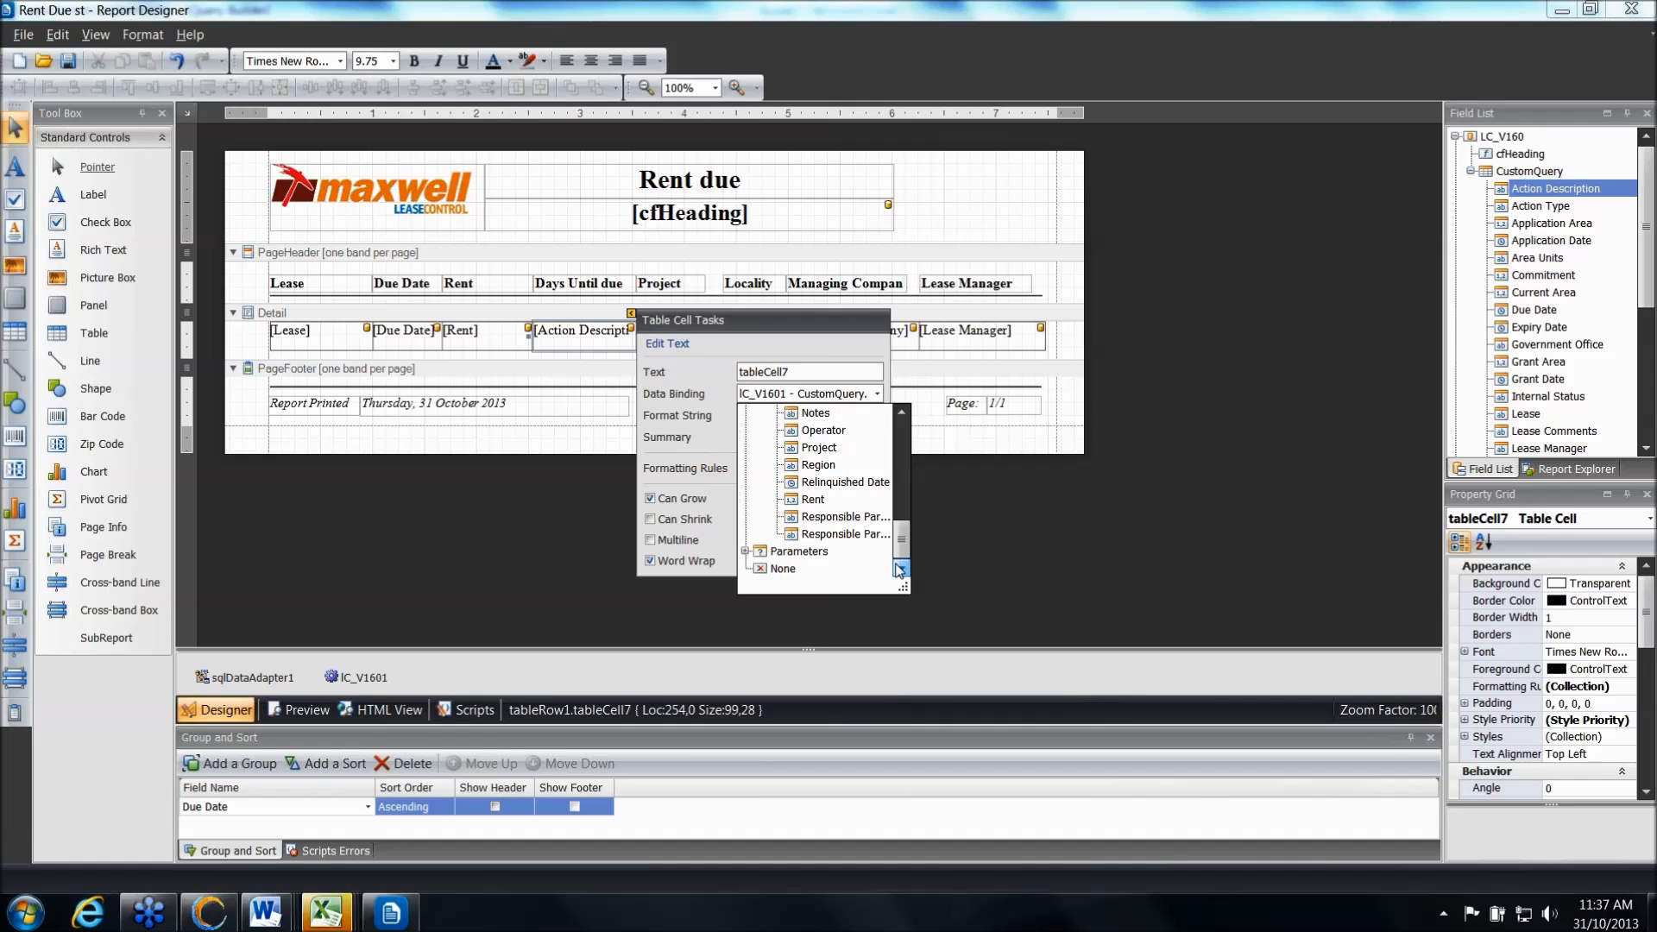
{"action": "left_click", "coordinate": [473, 540]}
Open the report's custom query for editing and enlarge its window so the full SQL text area is workable
{"action": "left_click", "coordinate": [187, 113]}
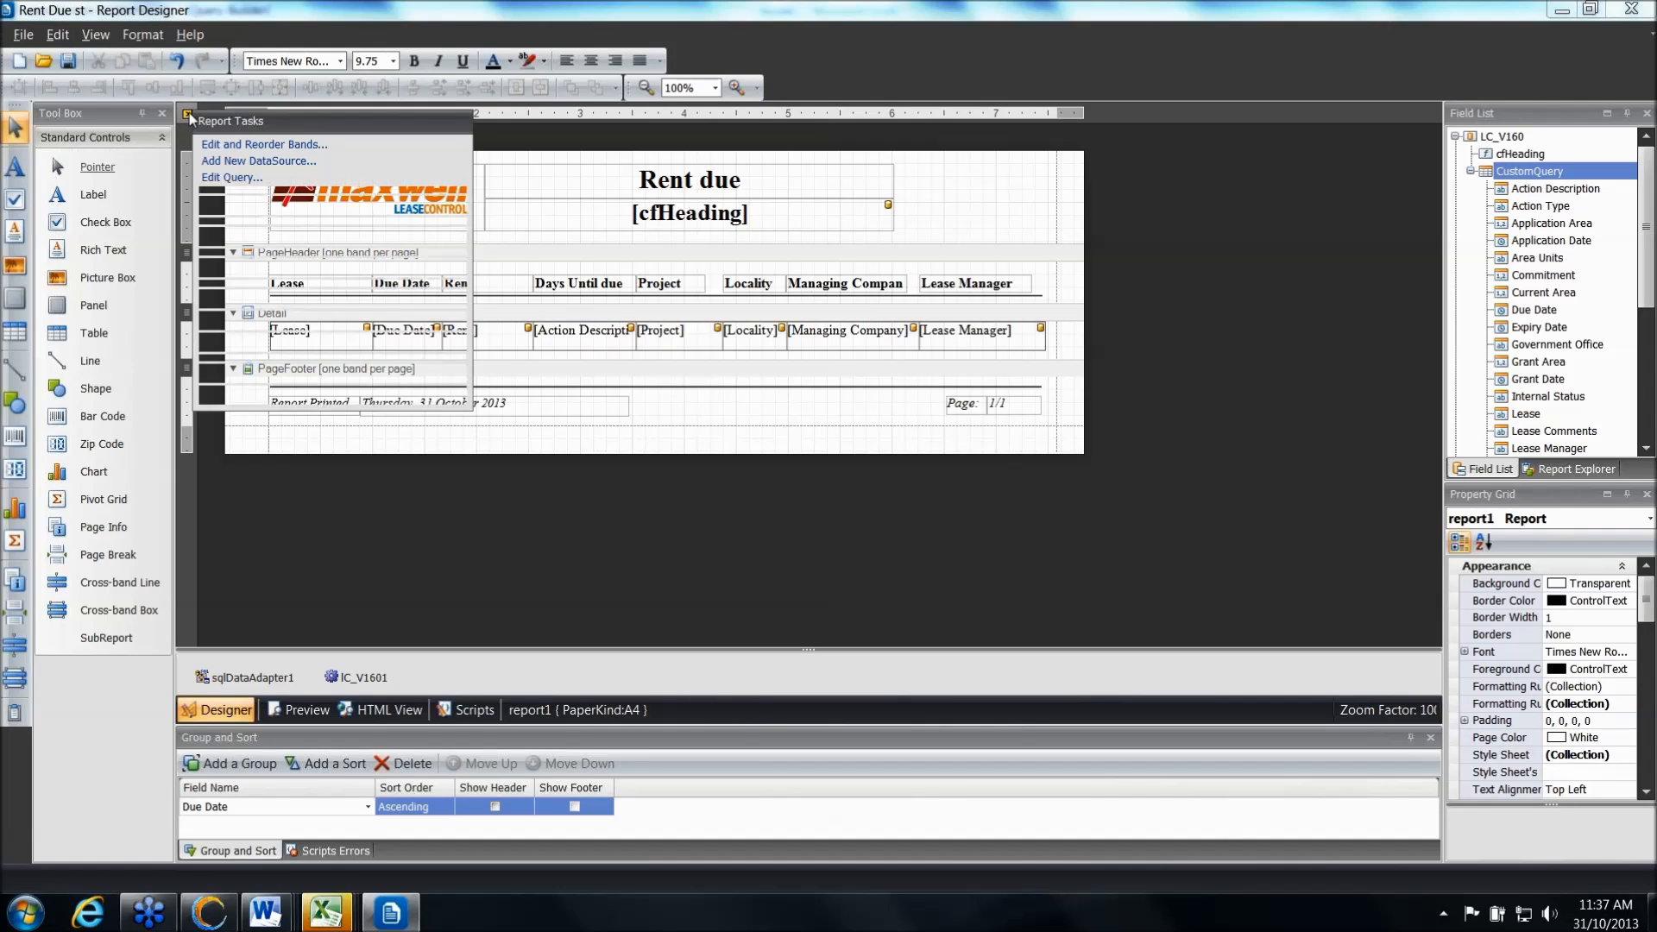
{"action": "left_click", "coordinate": [235, 178]}
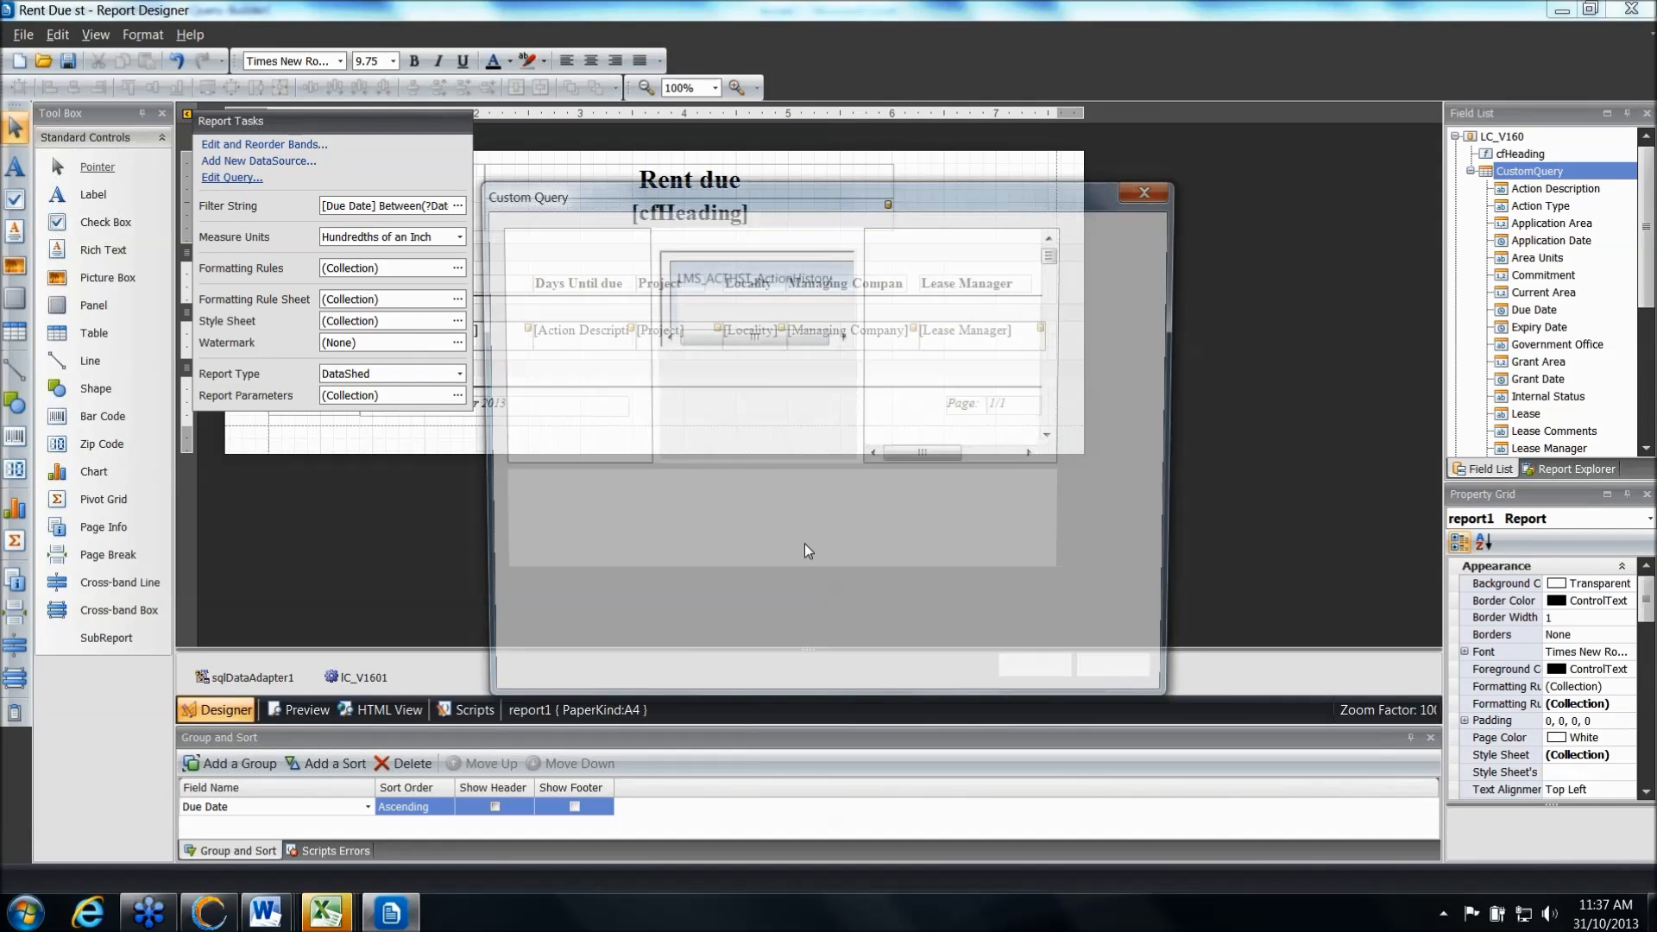
{"action": "left_click", "coordinate": [1177, 188]}
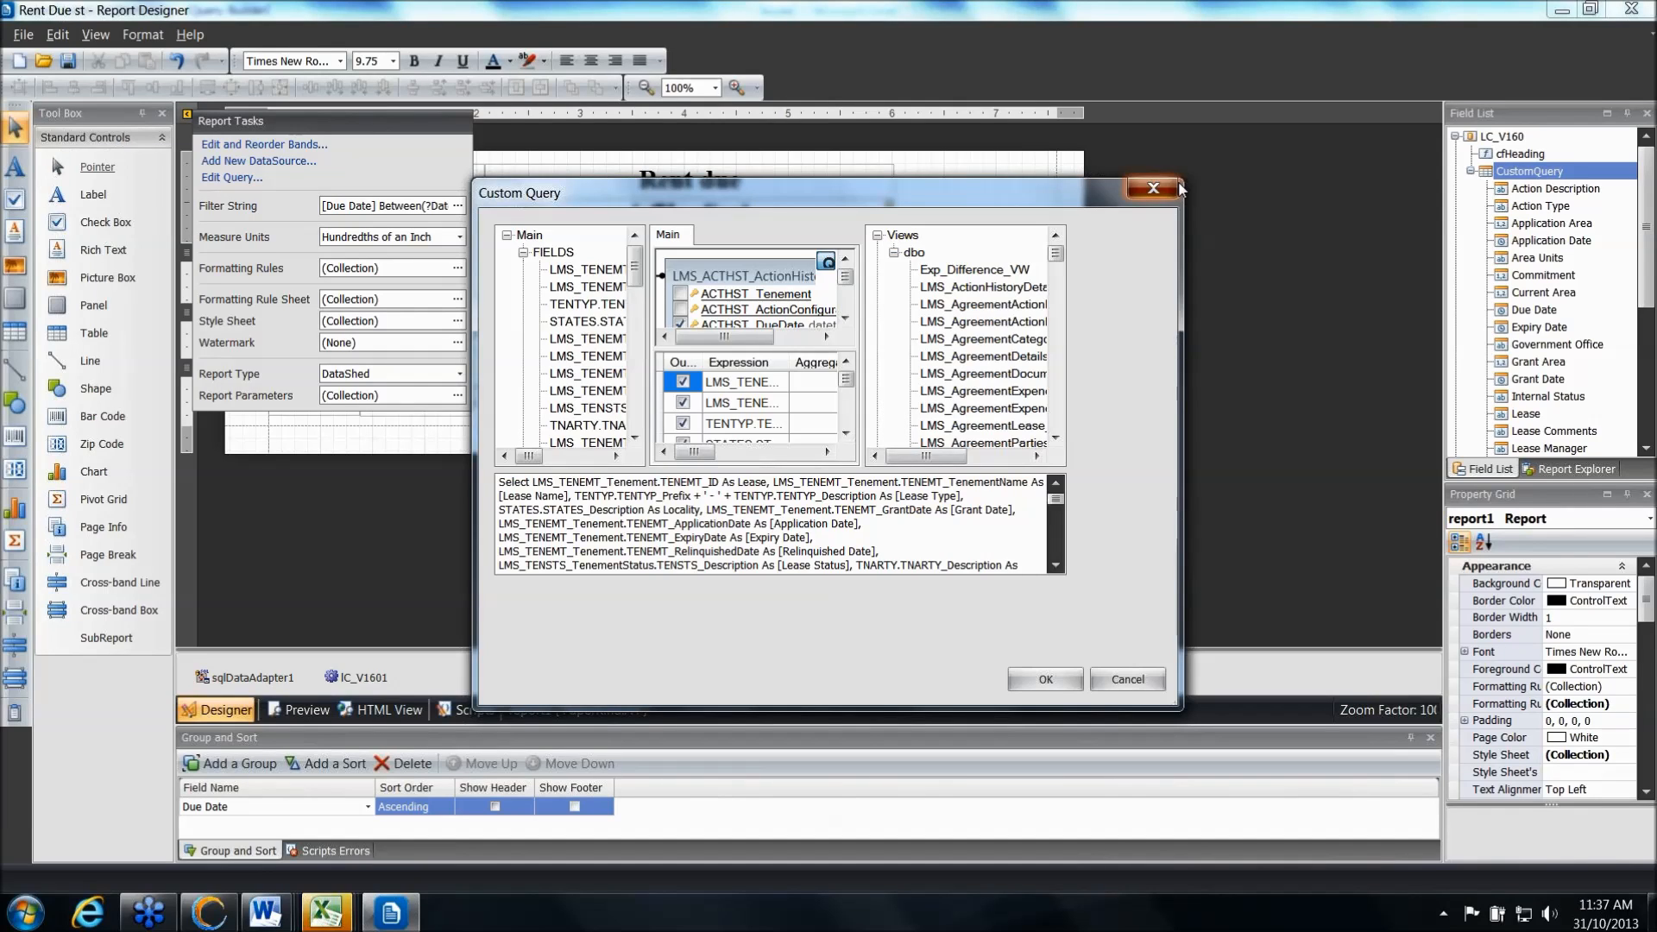
{"action": "left_click", "coordinate": [243, 178]}
{"action": "left_click_drag", "start_coordinate": [1174, 701], "coordinate": [1576, 891]}
{"action": "left_click_drag", "start_coordinate": [939, 198], "coordinate": [723, 20]}
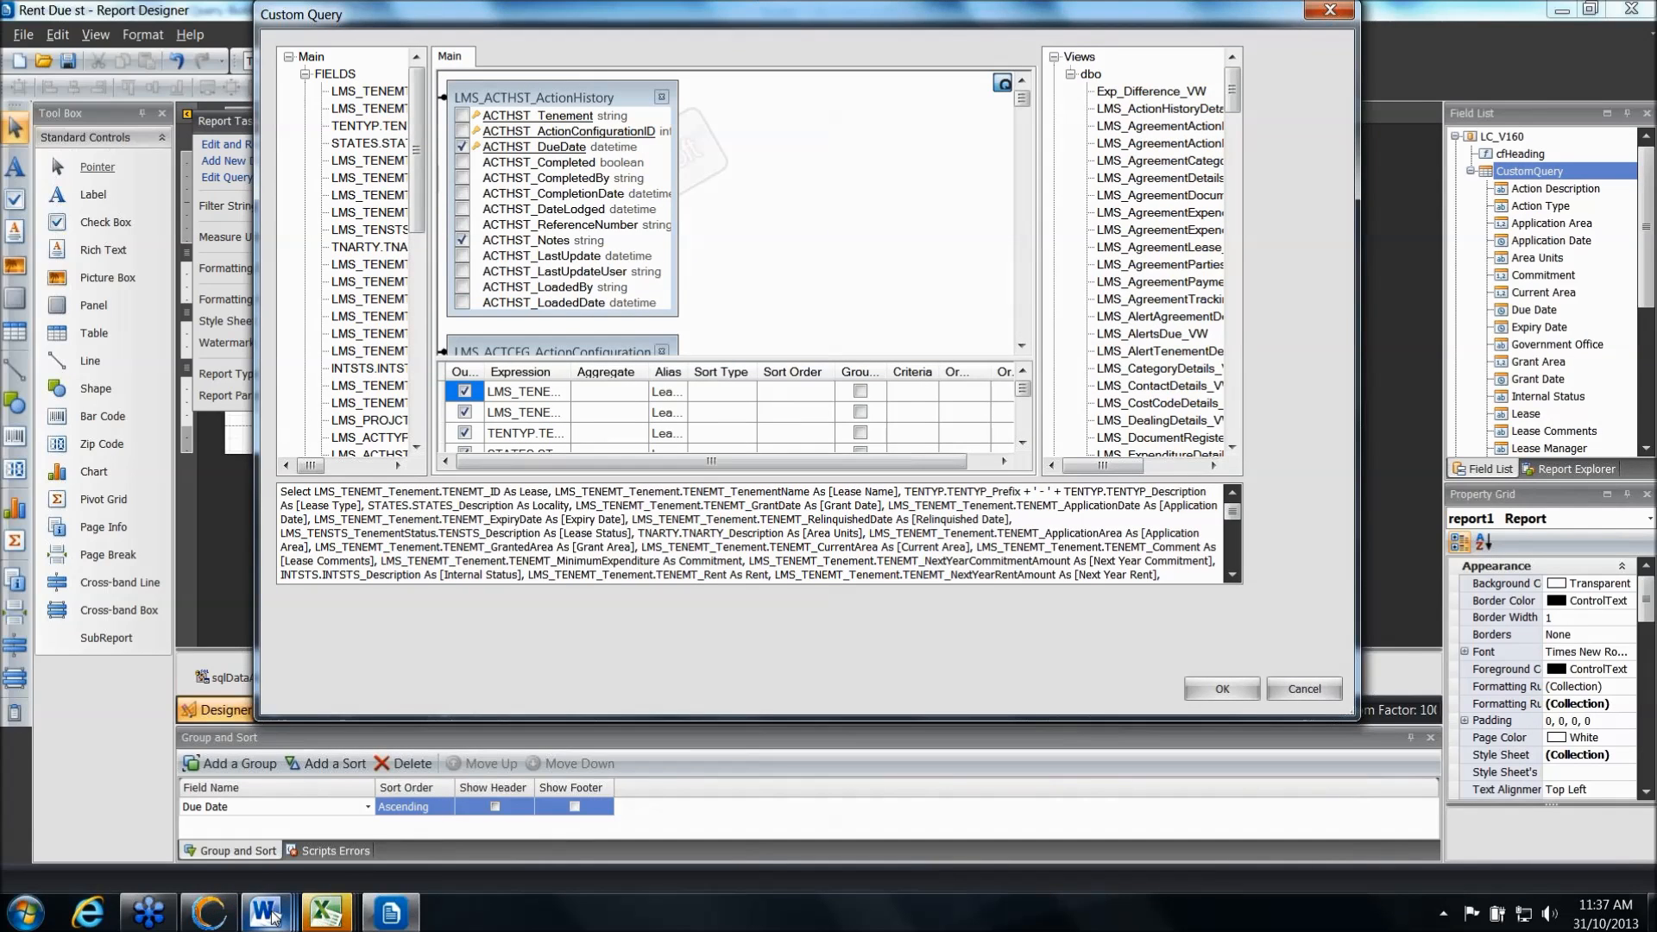
Switch to Webinar.docx in Word, copy the DATEDIFF expression for DaysUntilDue, and return to the custom query
{"action": "mouse_move", "coordinate": [274, 917]}
{"action": "left_click", "coordinate": [175, 809]}
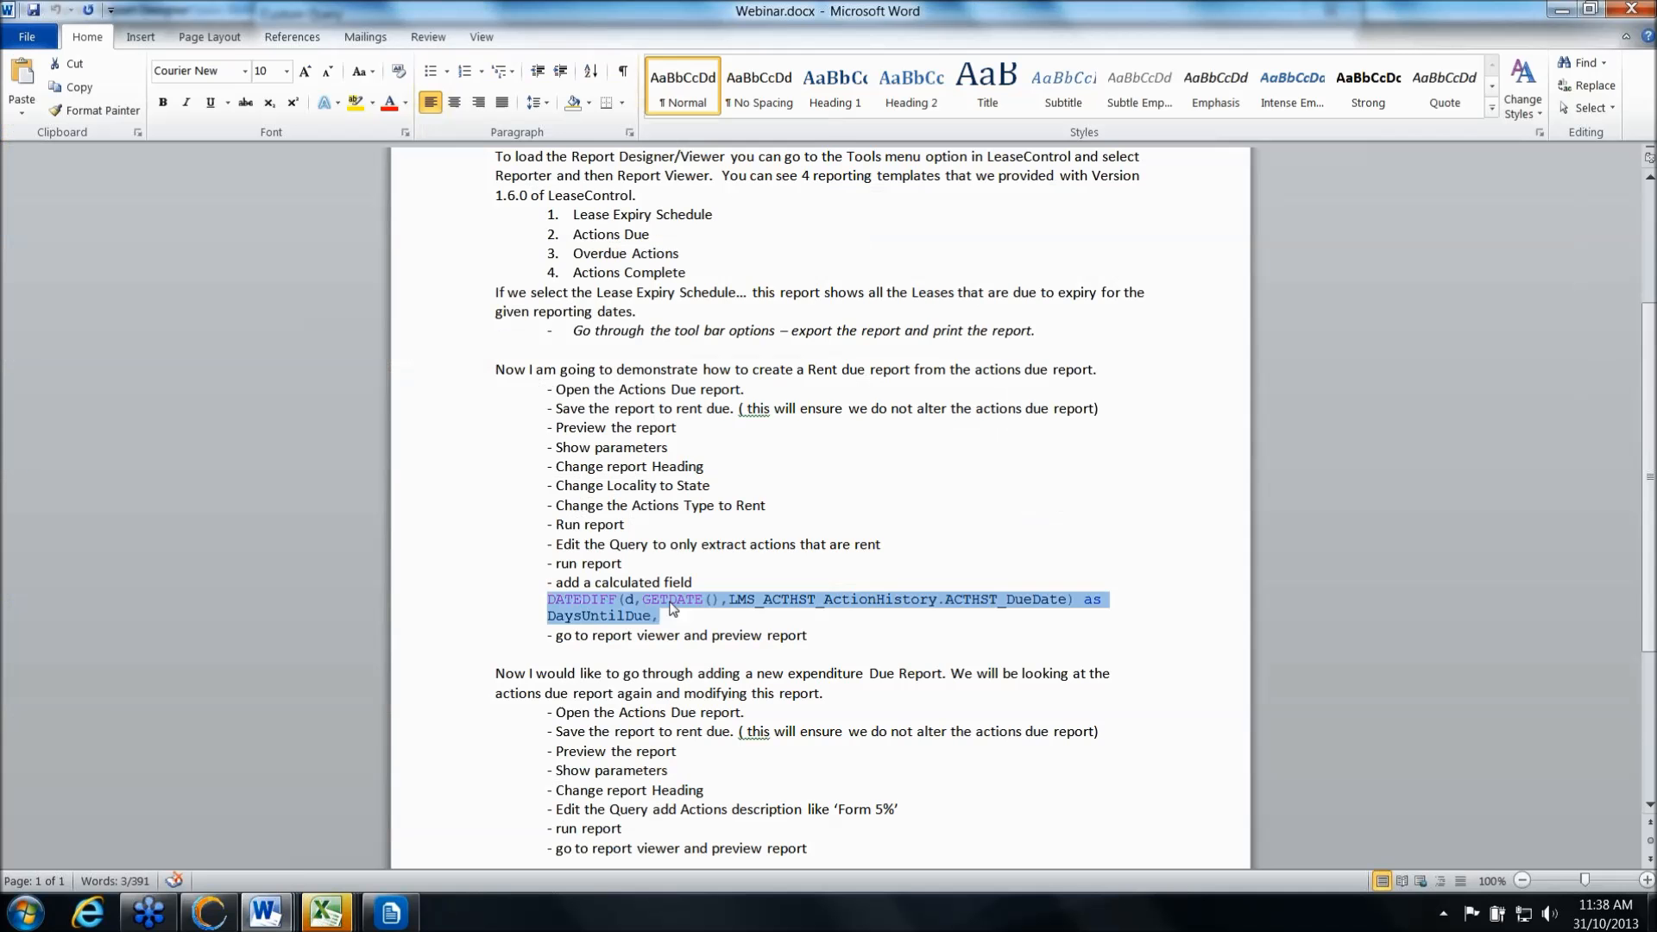
{"action": "left_click_drag", "start_coordinate": [659, 616], "coordinate": [547, 607]}
{"action": "key", "text": "ctrl+c"}
{"action": "left_click", "coordinate": [1559, 14]}
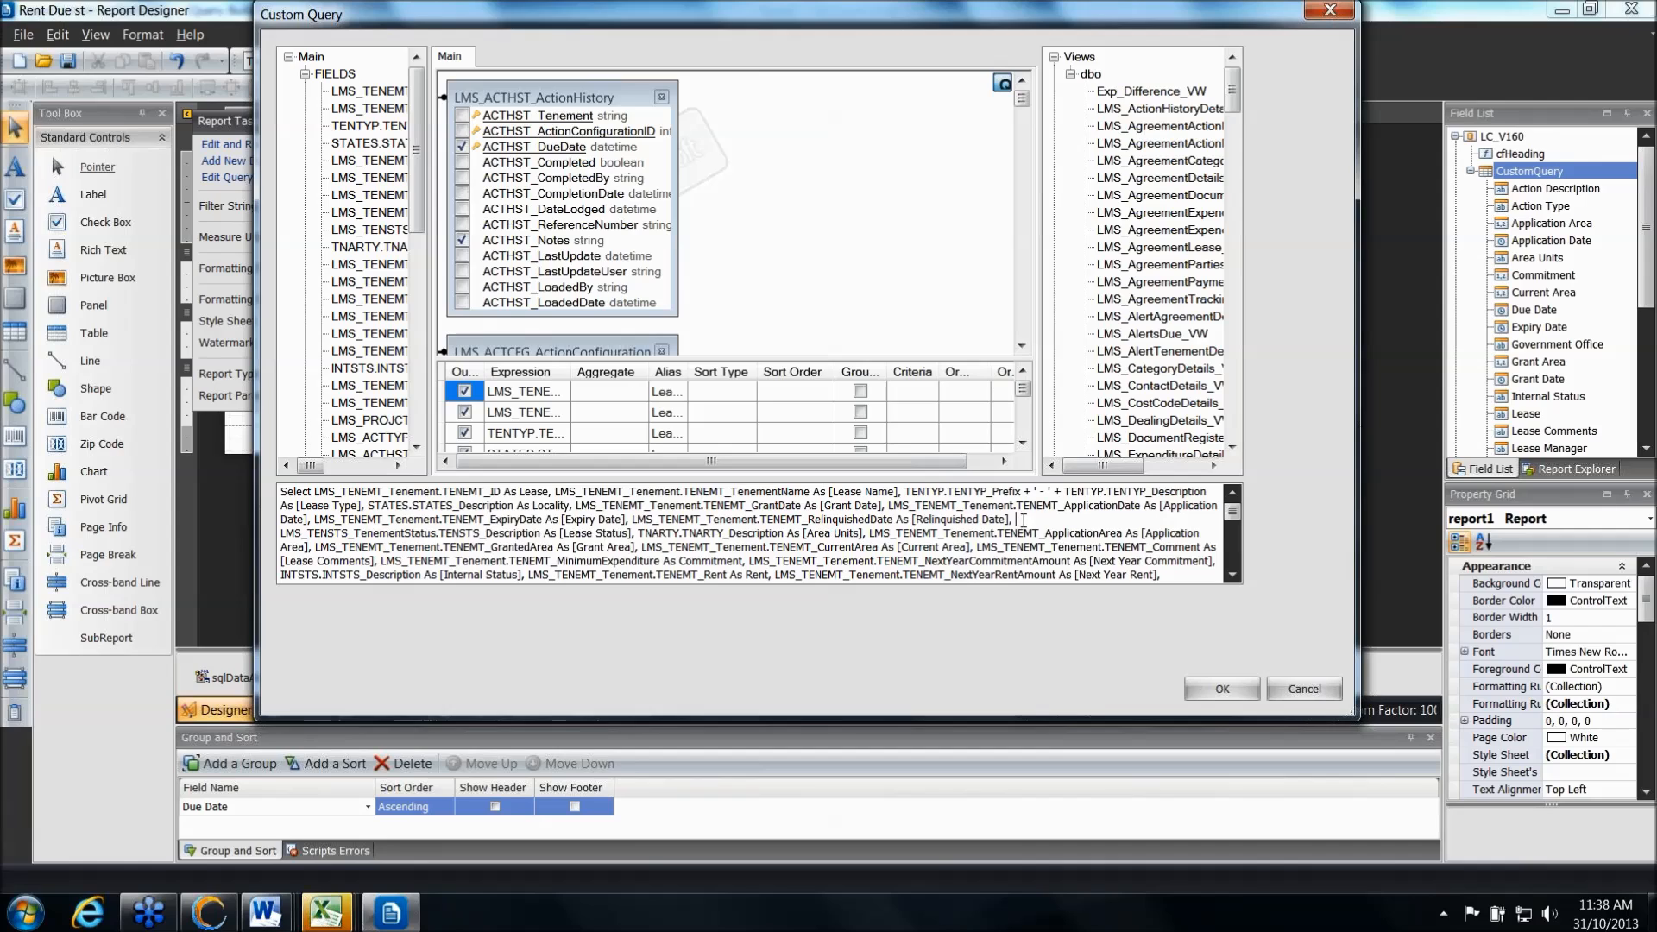
Insert DATEDIFF(d,GETDATE(),LMS_ACTHST_ActionHistory.ACTHST_DueDate) as DaysUntilDue, after the Relinquished Date field in the SQL, accept the query and save the report
{"action": "left_click", "coordinate": [1023, 519]}
{"action": "key", "text": "ctrl+v"}
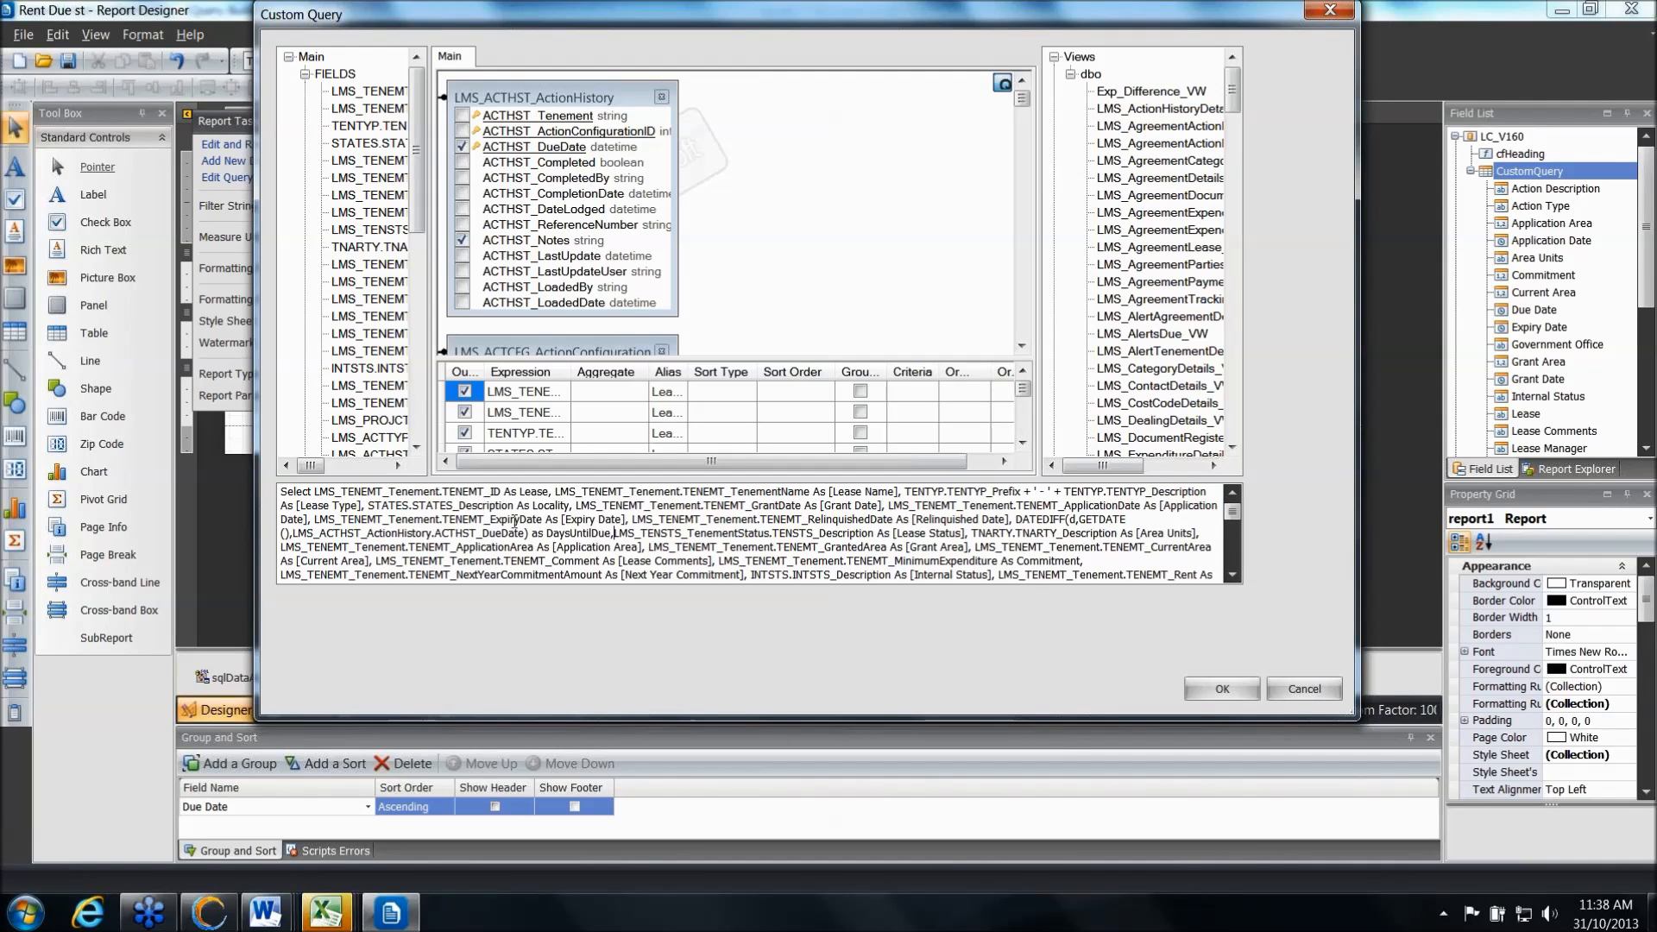
{"action": "left_click", "coordinate": [1243, 697]}
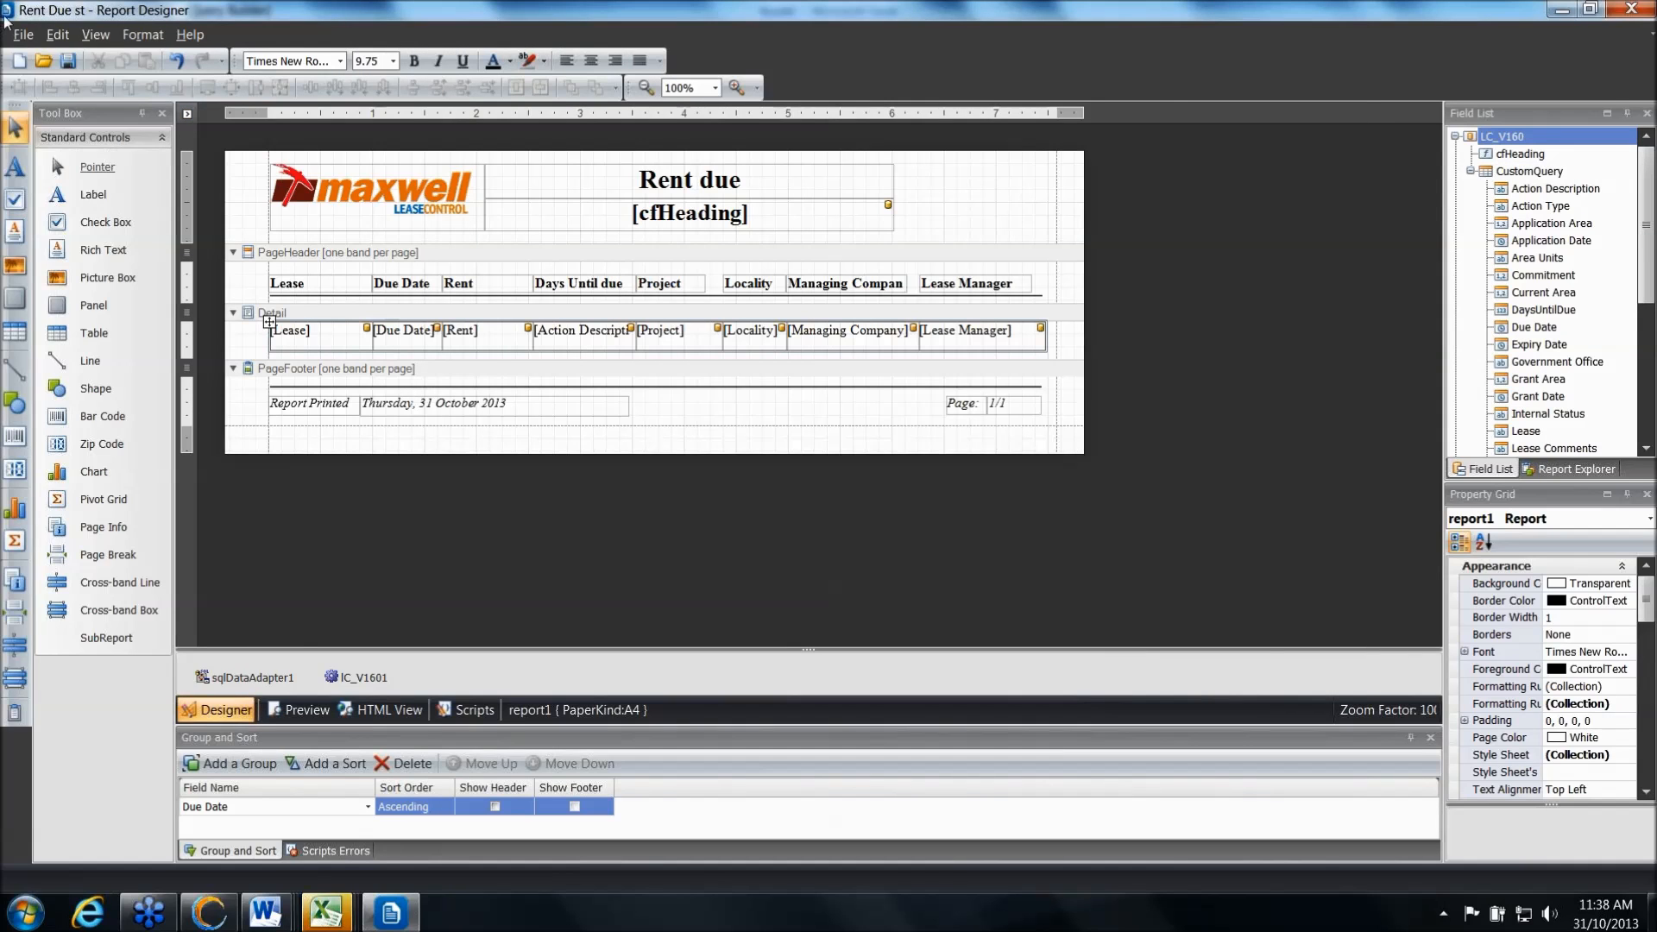
{"action": "left_click", "coordinate": [23, 35]}
{"action": "left_click", "coordinate": [52, 186]}
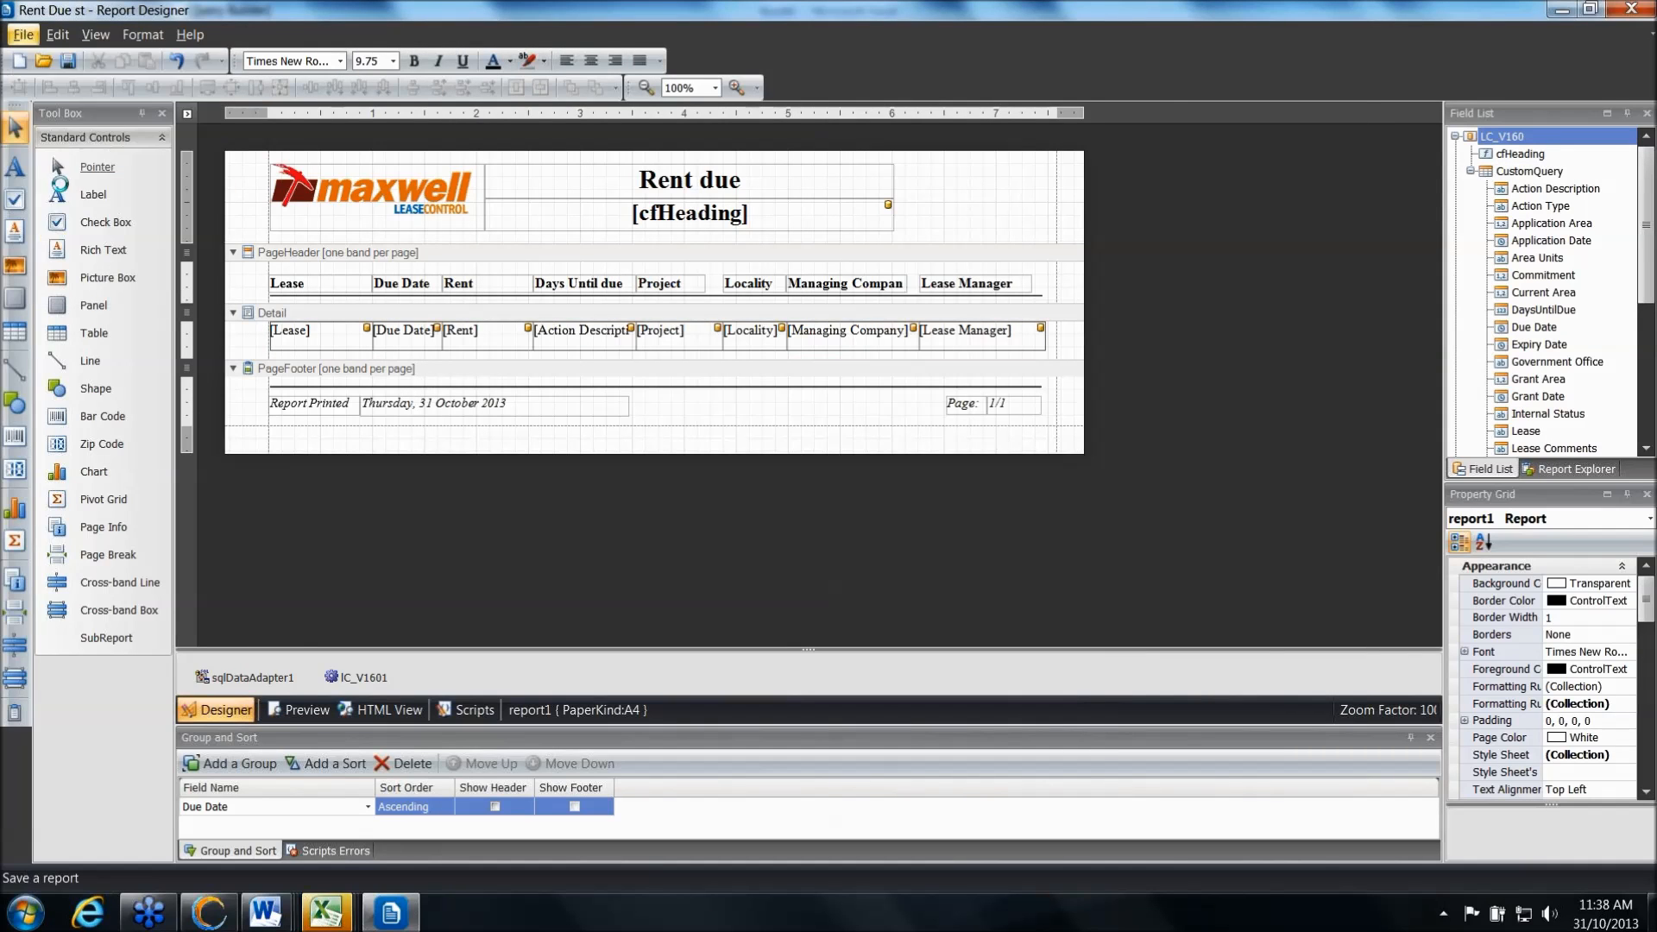
Bind the Action Description cell in the Detail band to the DaysUntilDue field and save the report
{"action": "left_click", "coordinate": [607, 336]}
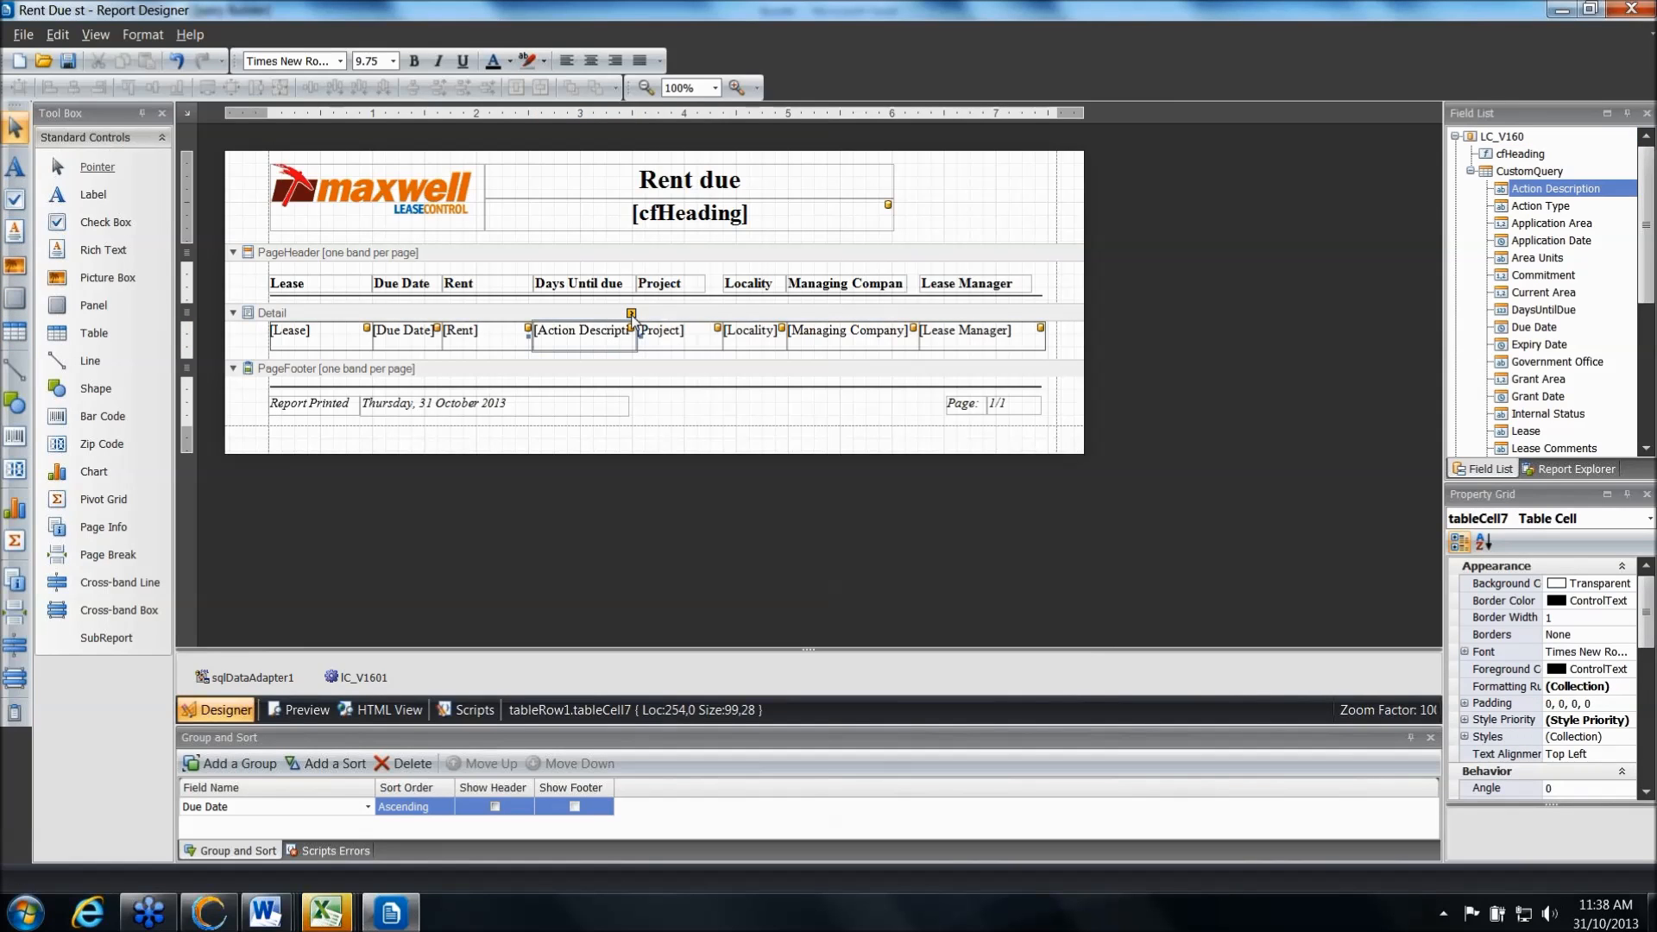
{"action": "left_click", "coordinate": [631, 314]}
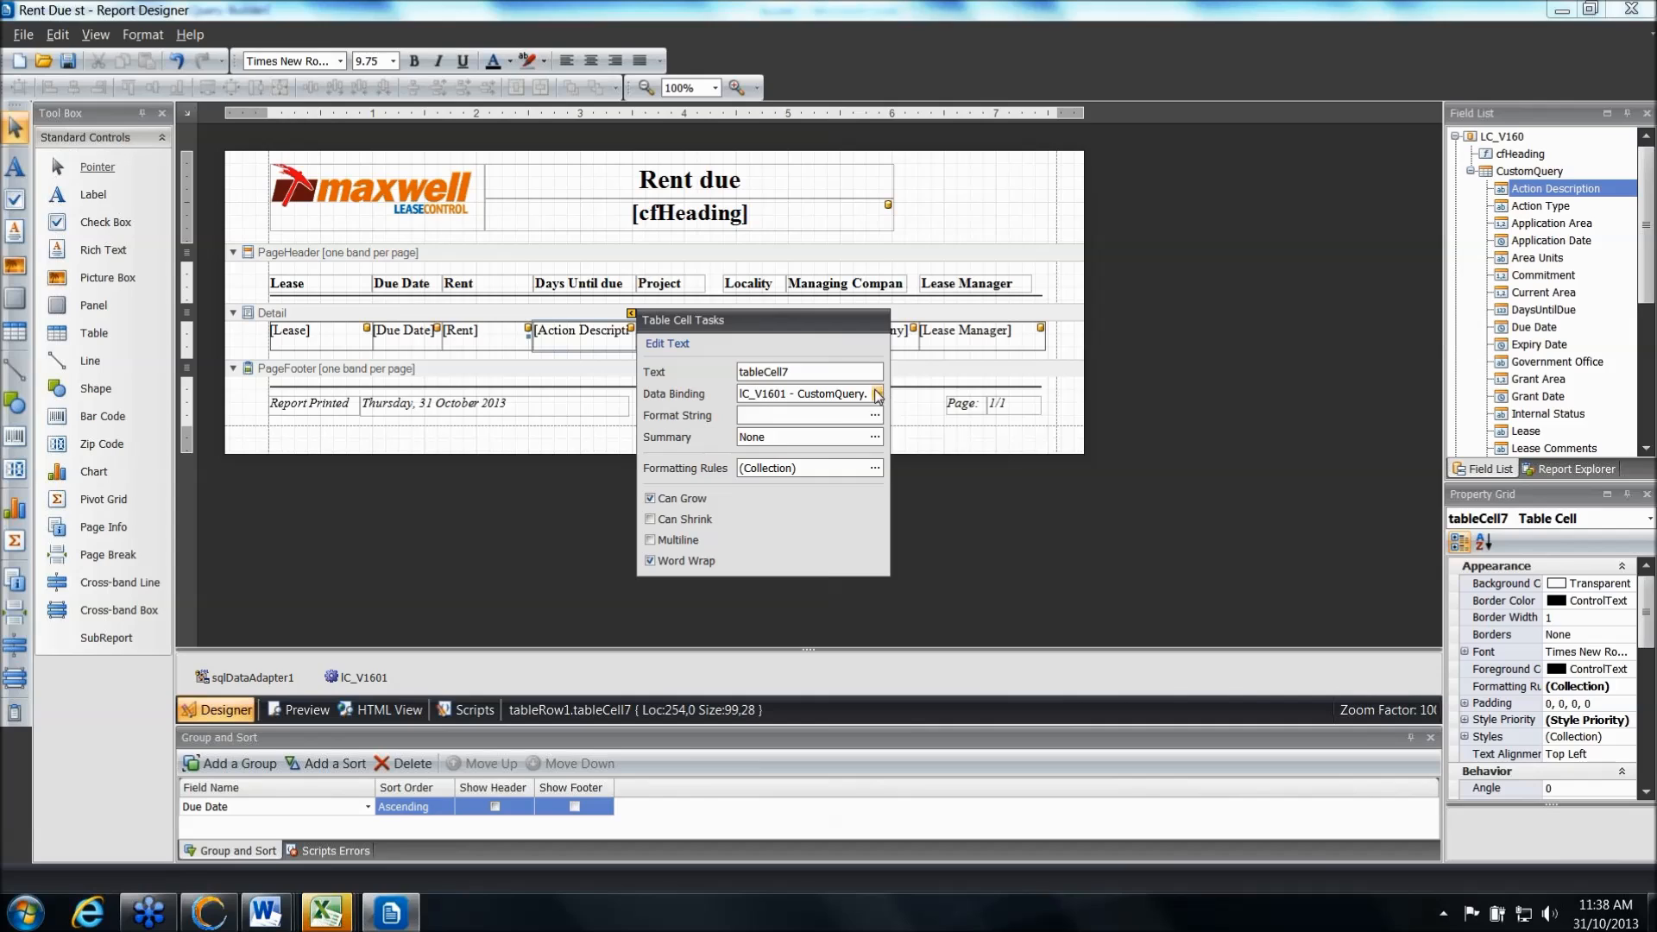
{"action": "left_click", "coordinate": [877, 393]}
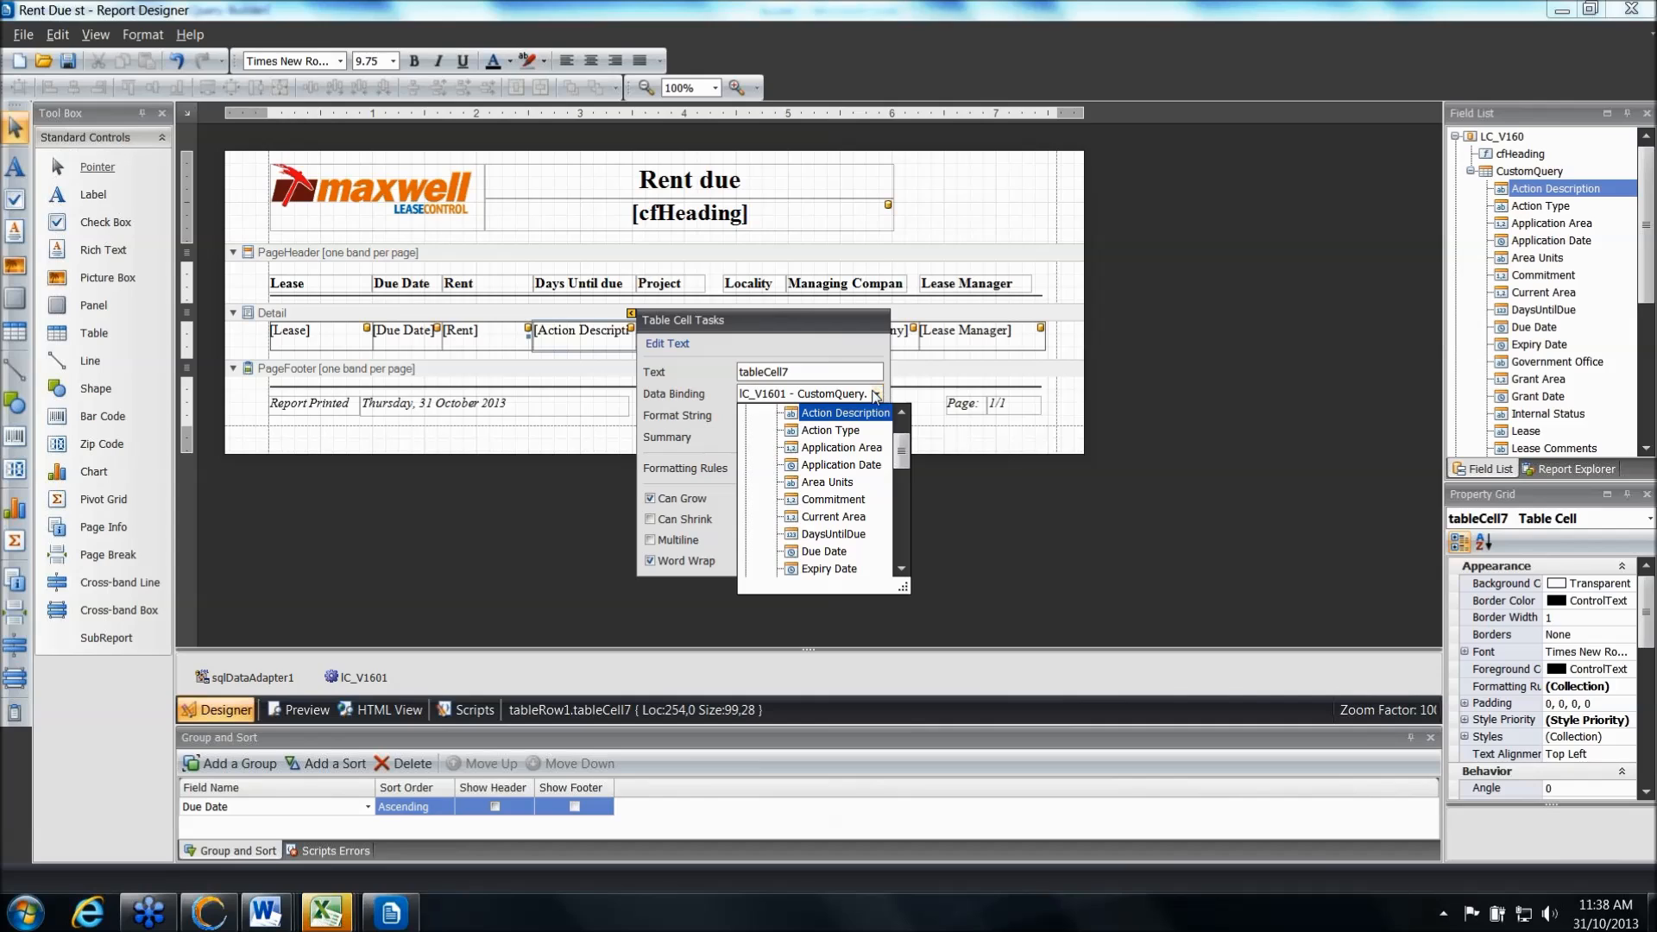
{"action": "left_click", "coordinate": [829, 535]}
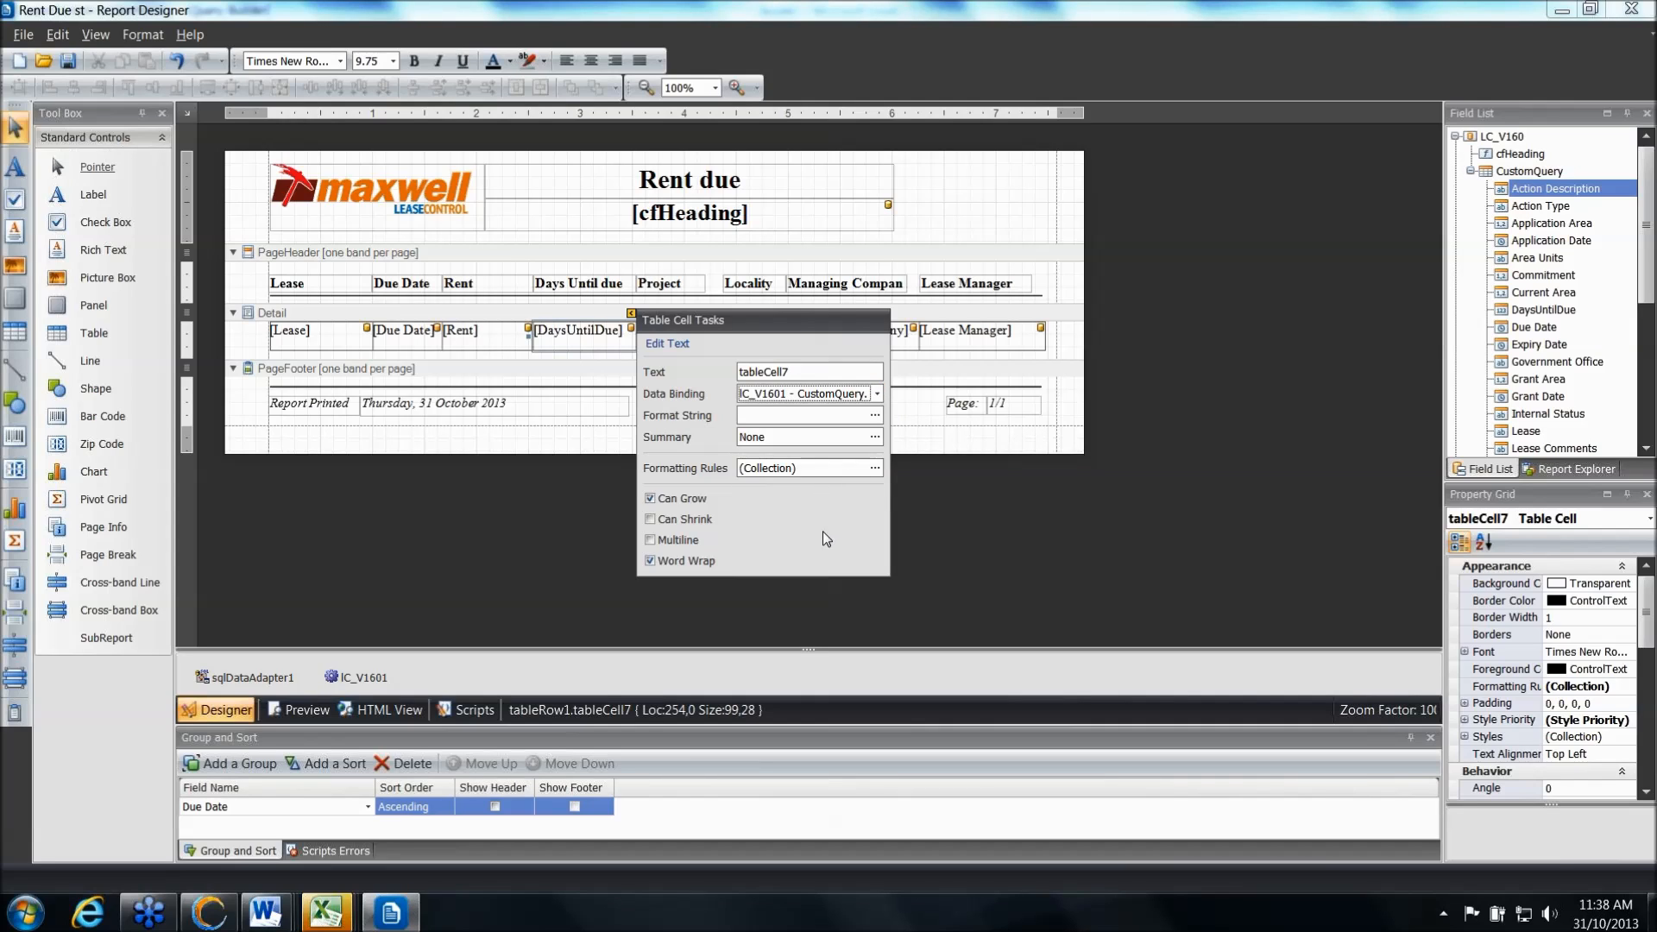
{"action": "left_click", "coordinate": [1100, 539]}
{"action": "left_click", "coordinate": [23, 35]}
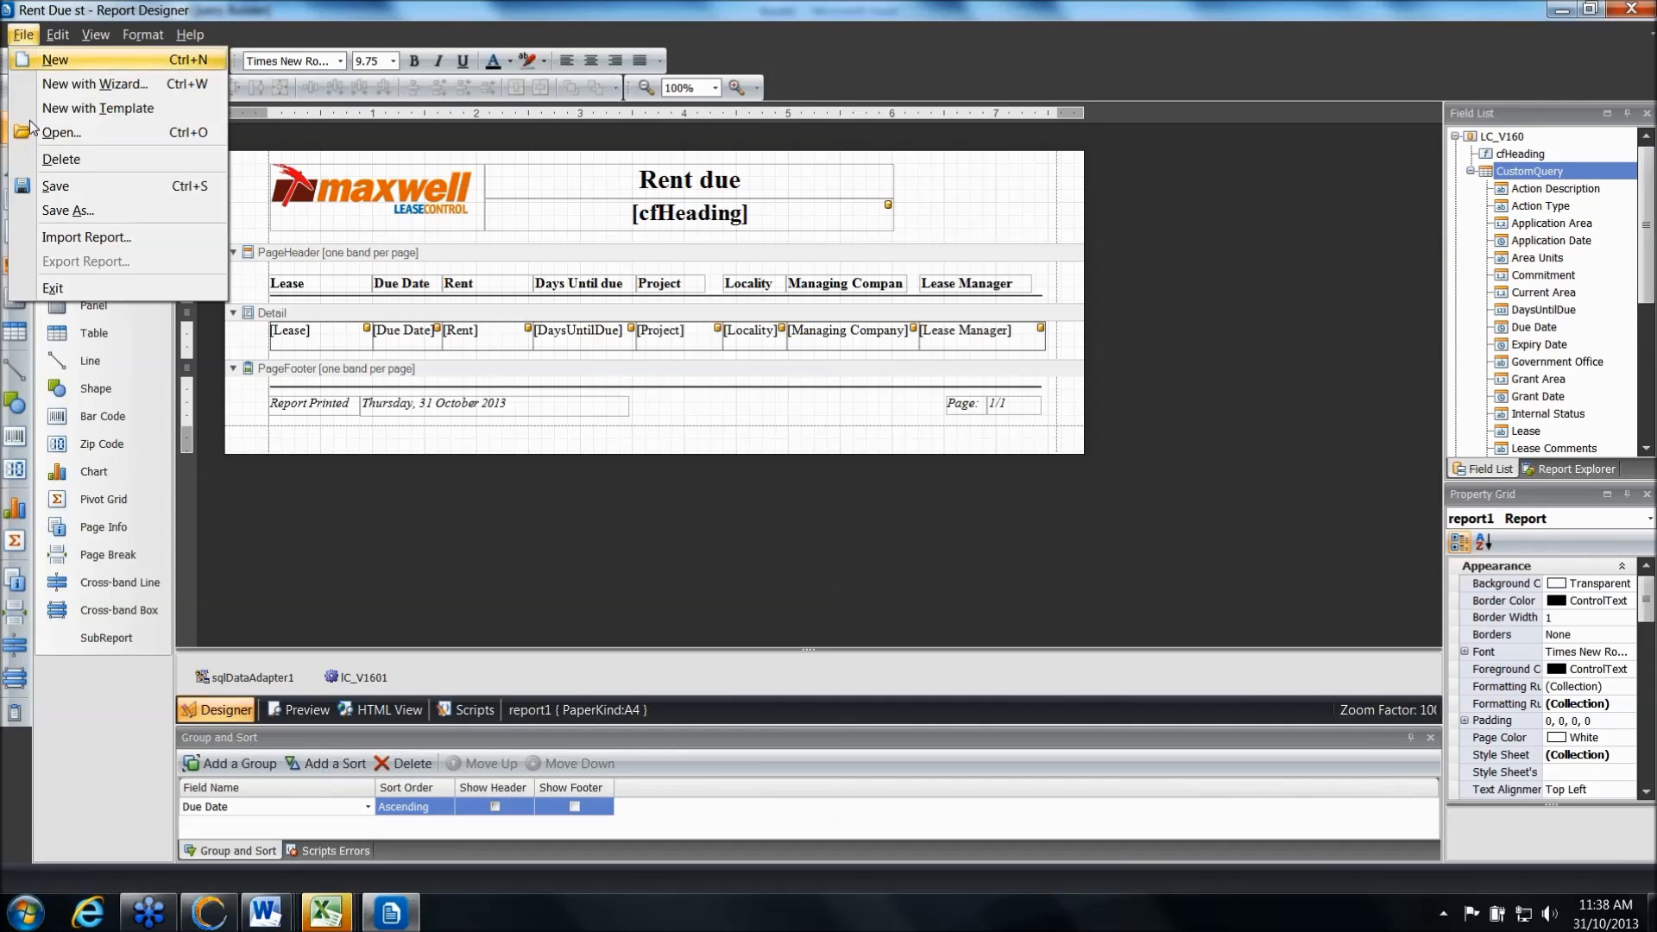
{"action": "left_click", "coordinate": [103, 198]}
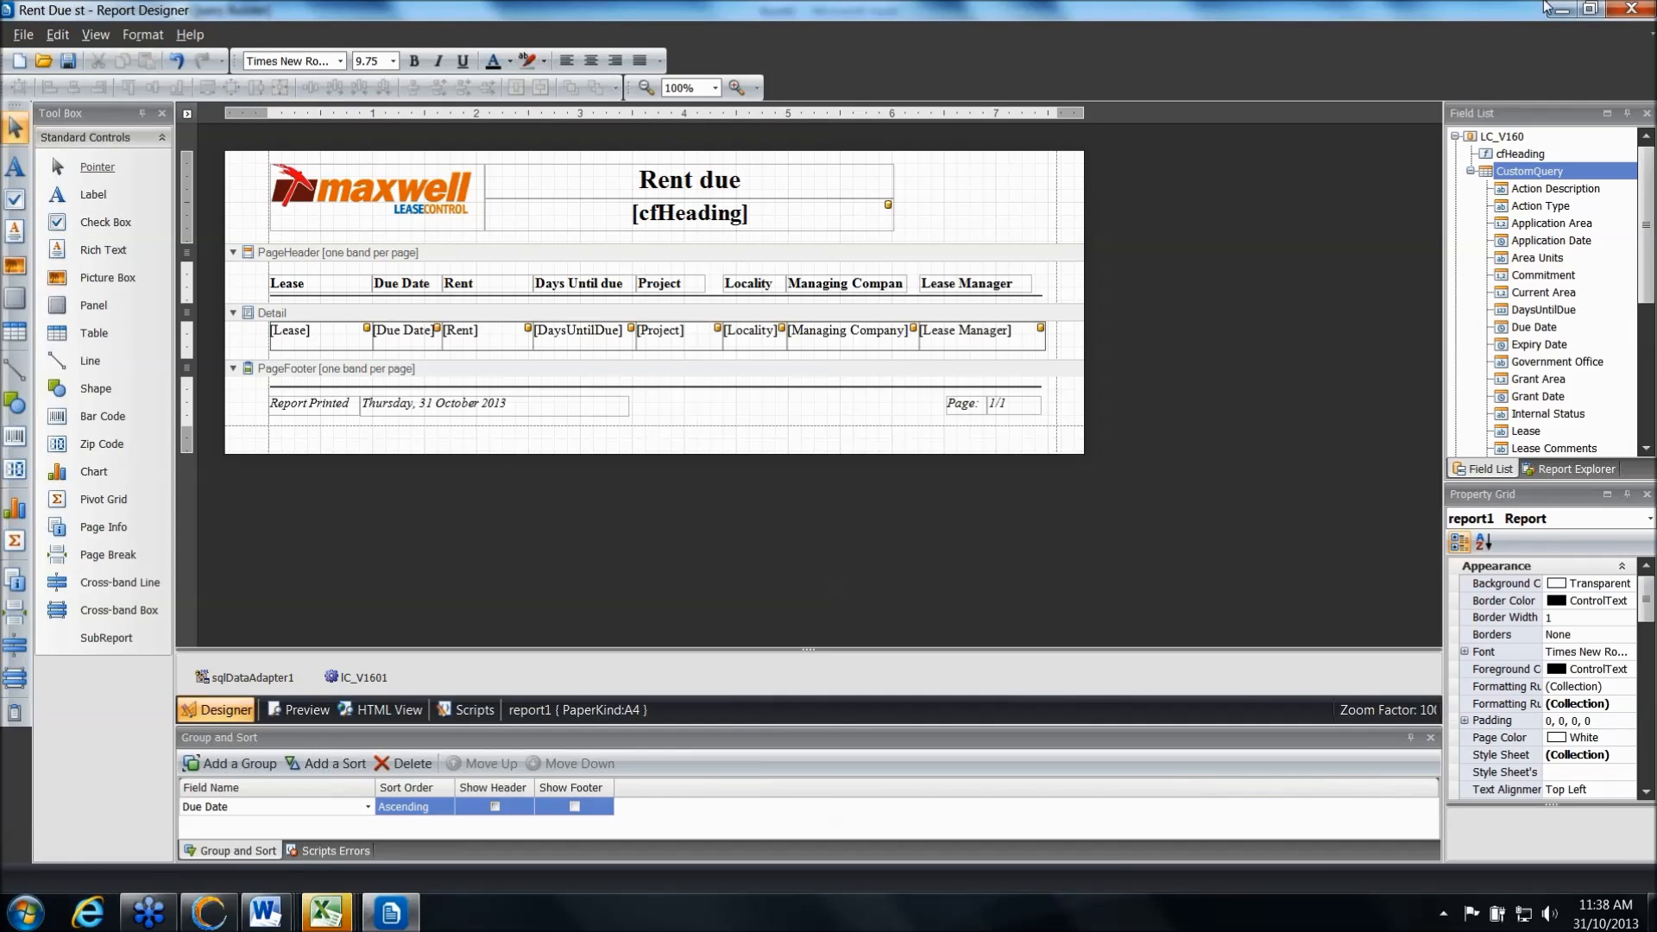
Close the designer and open the Rent Due st report in Reporter's Report Viewer
{"action": "left_click", "coordinate": [1648, 12]}
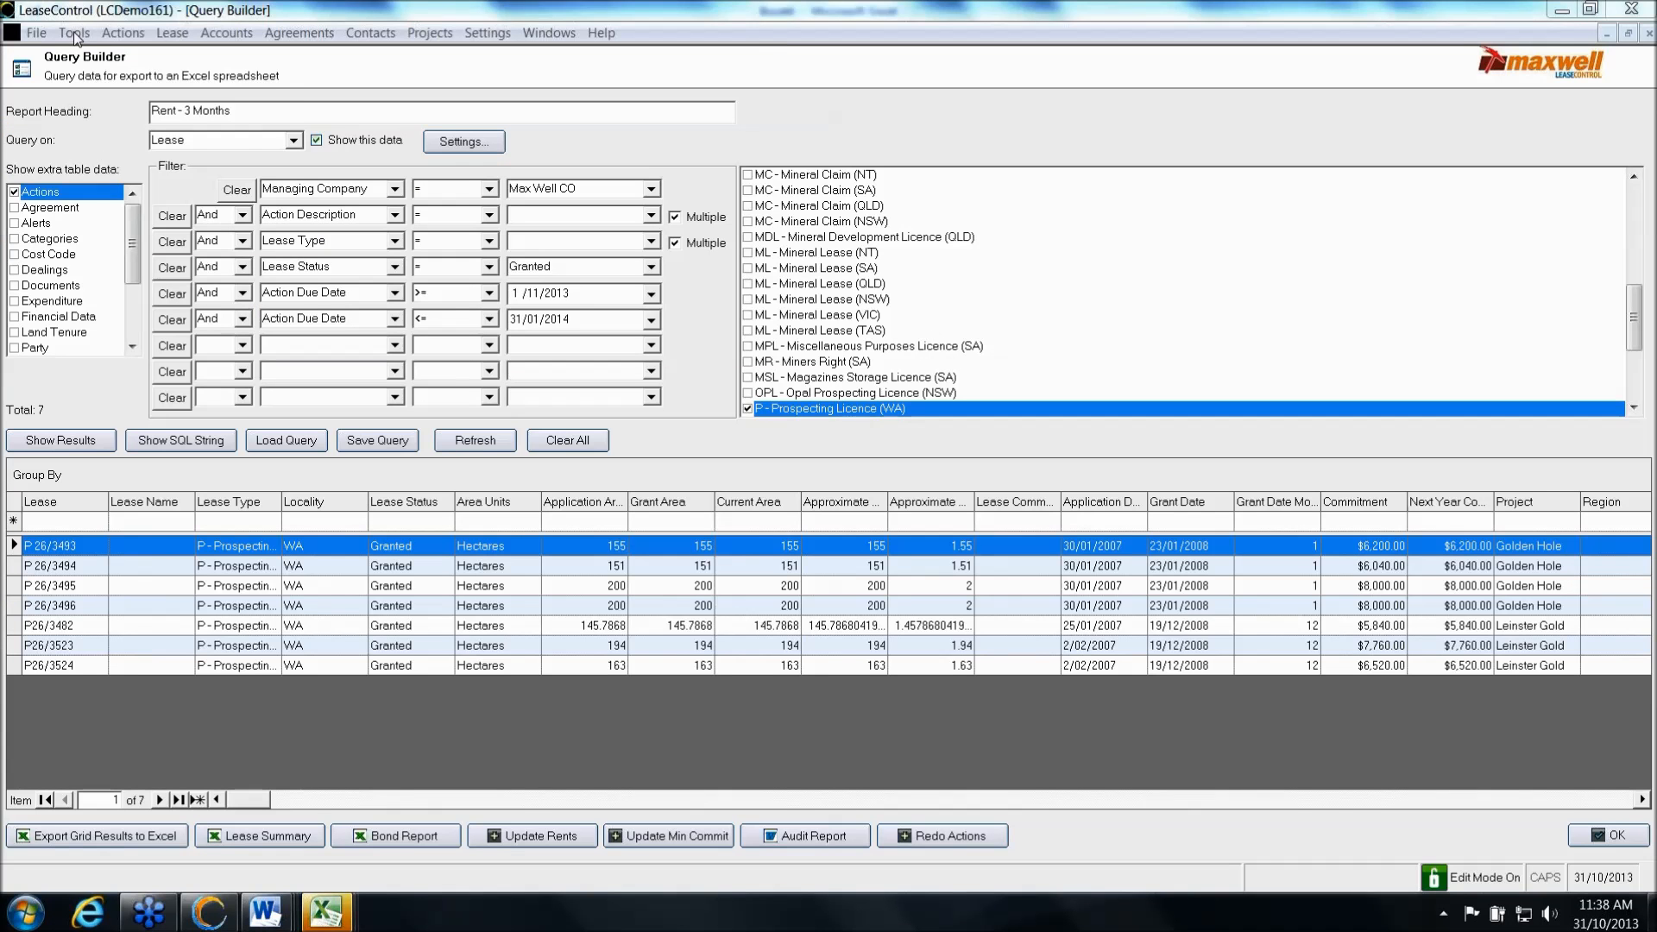
{"action": "left_click", "coordinate": [74, 33]}
{"action": "mouse_move", "coordinate": [222, 112]}
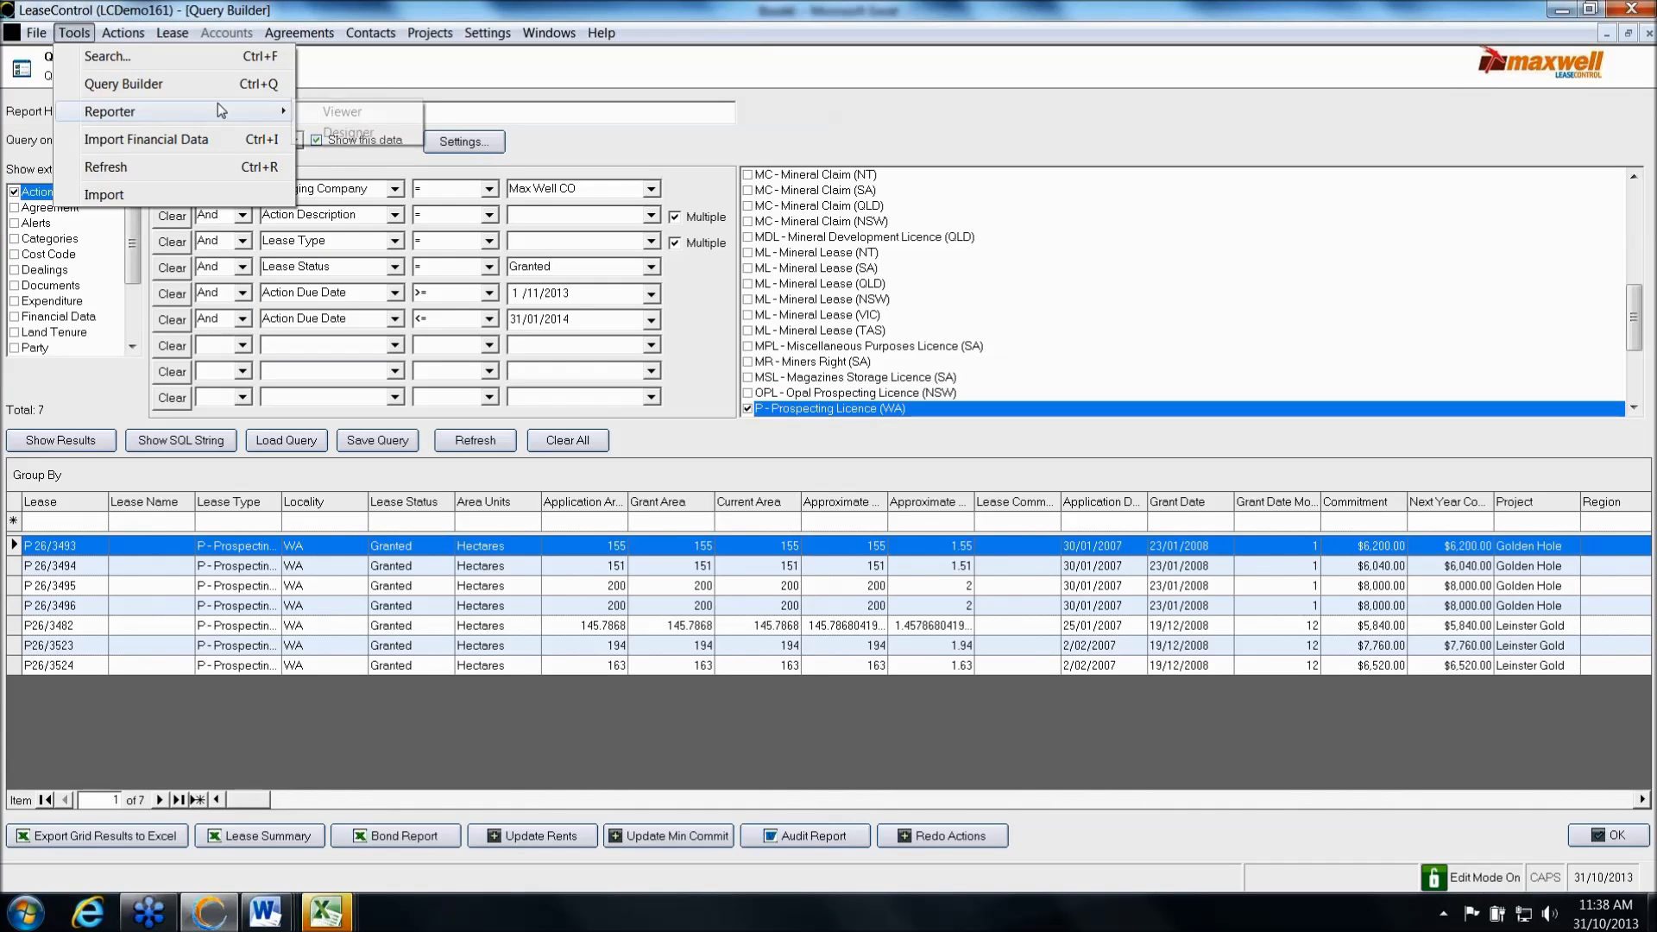
{"action": "left_click", "coordinate": [338, 111]}
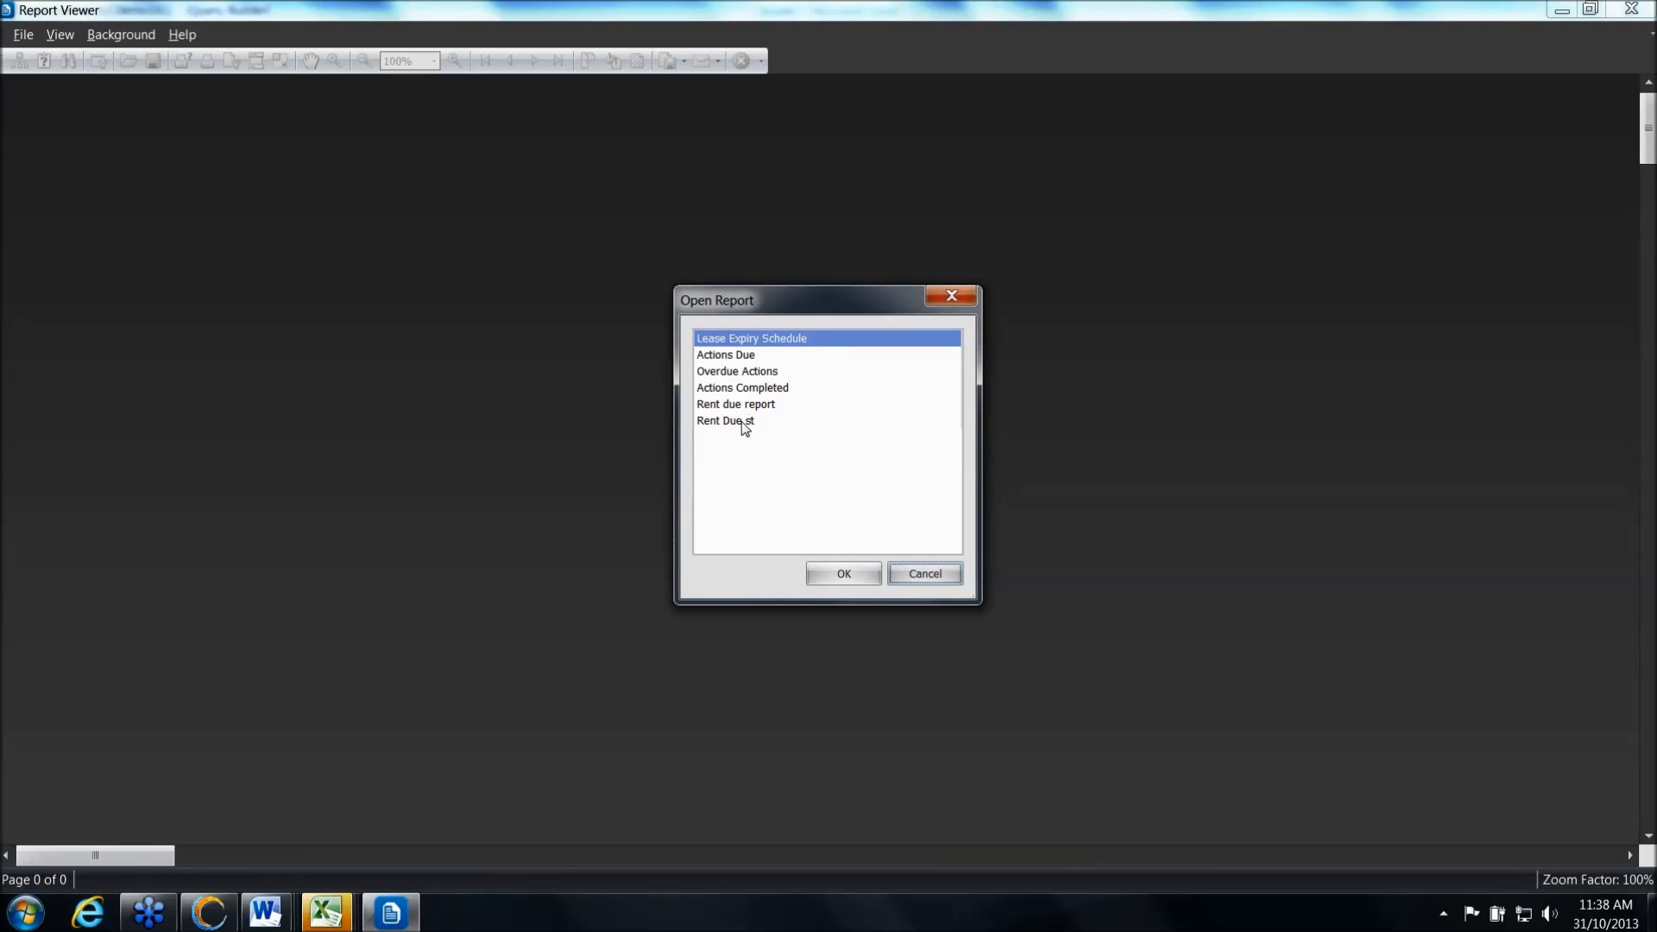
{"action": "left_click", "coordinate": [744, 421]}
{"action": "left_click", "coordinate": [851, 574]}
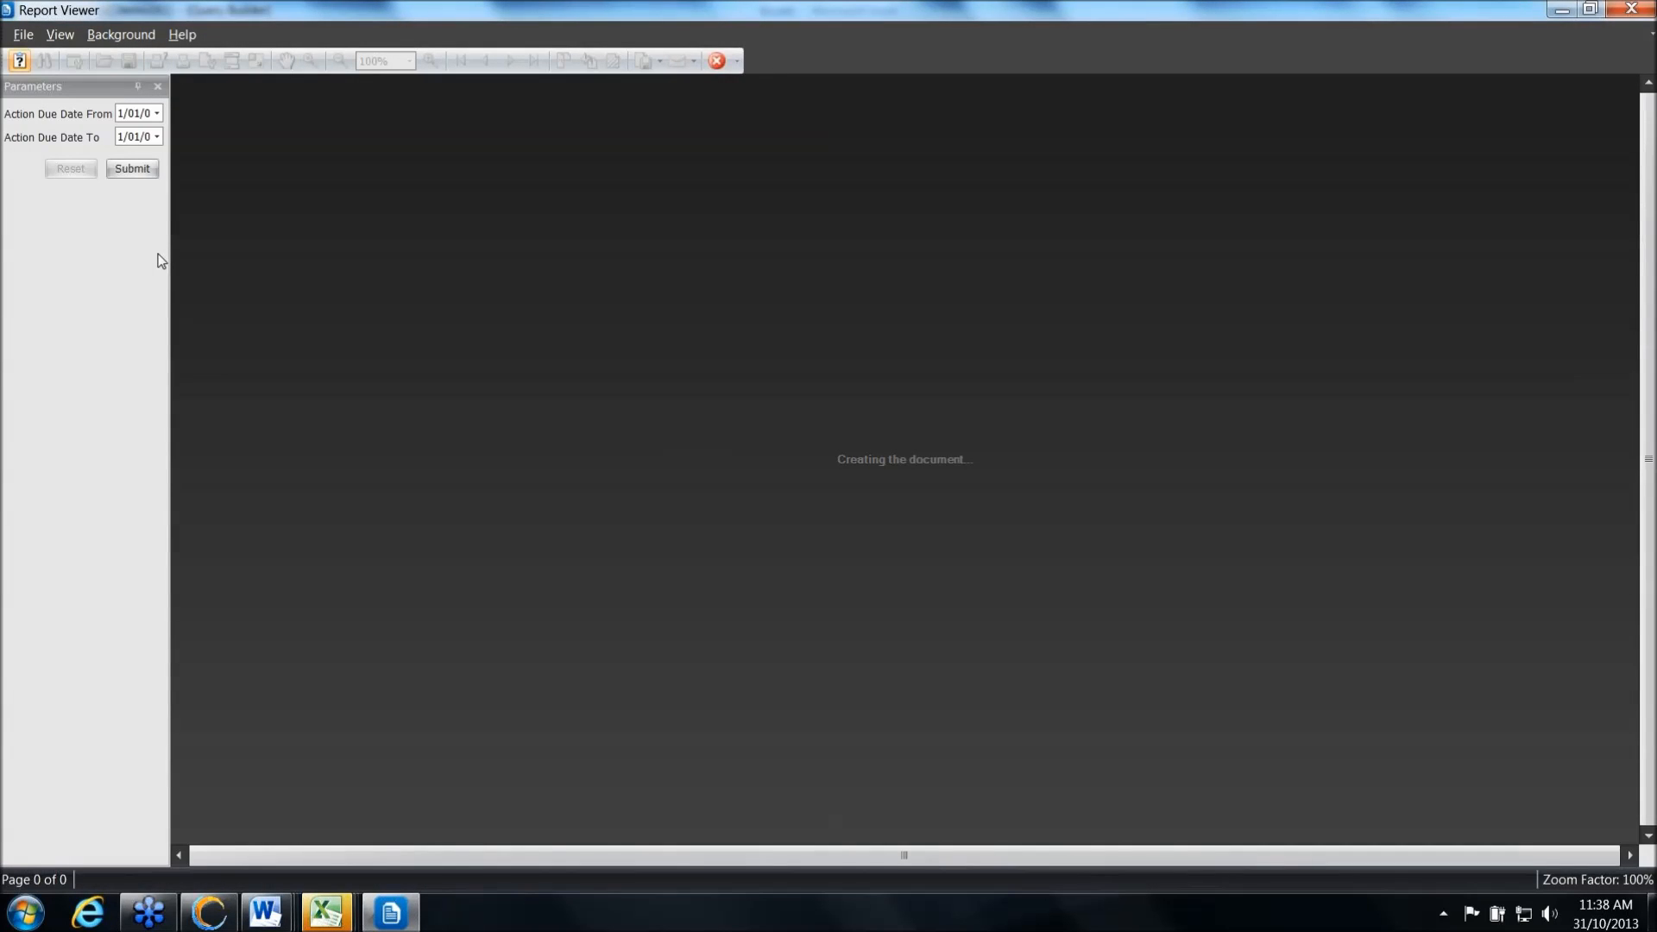
Widen the parameters area, run the report for Action Due Dates from 31/10/2013 to 30/01/2014, and close the viewer
{"action": "left_click_drag", "start_coordinate": [169, 262], "coordinate": [335, 173]}
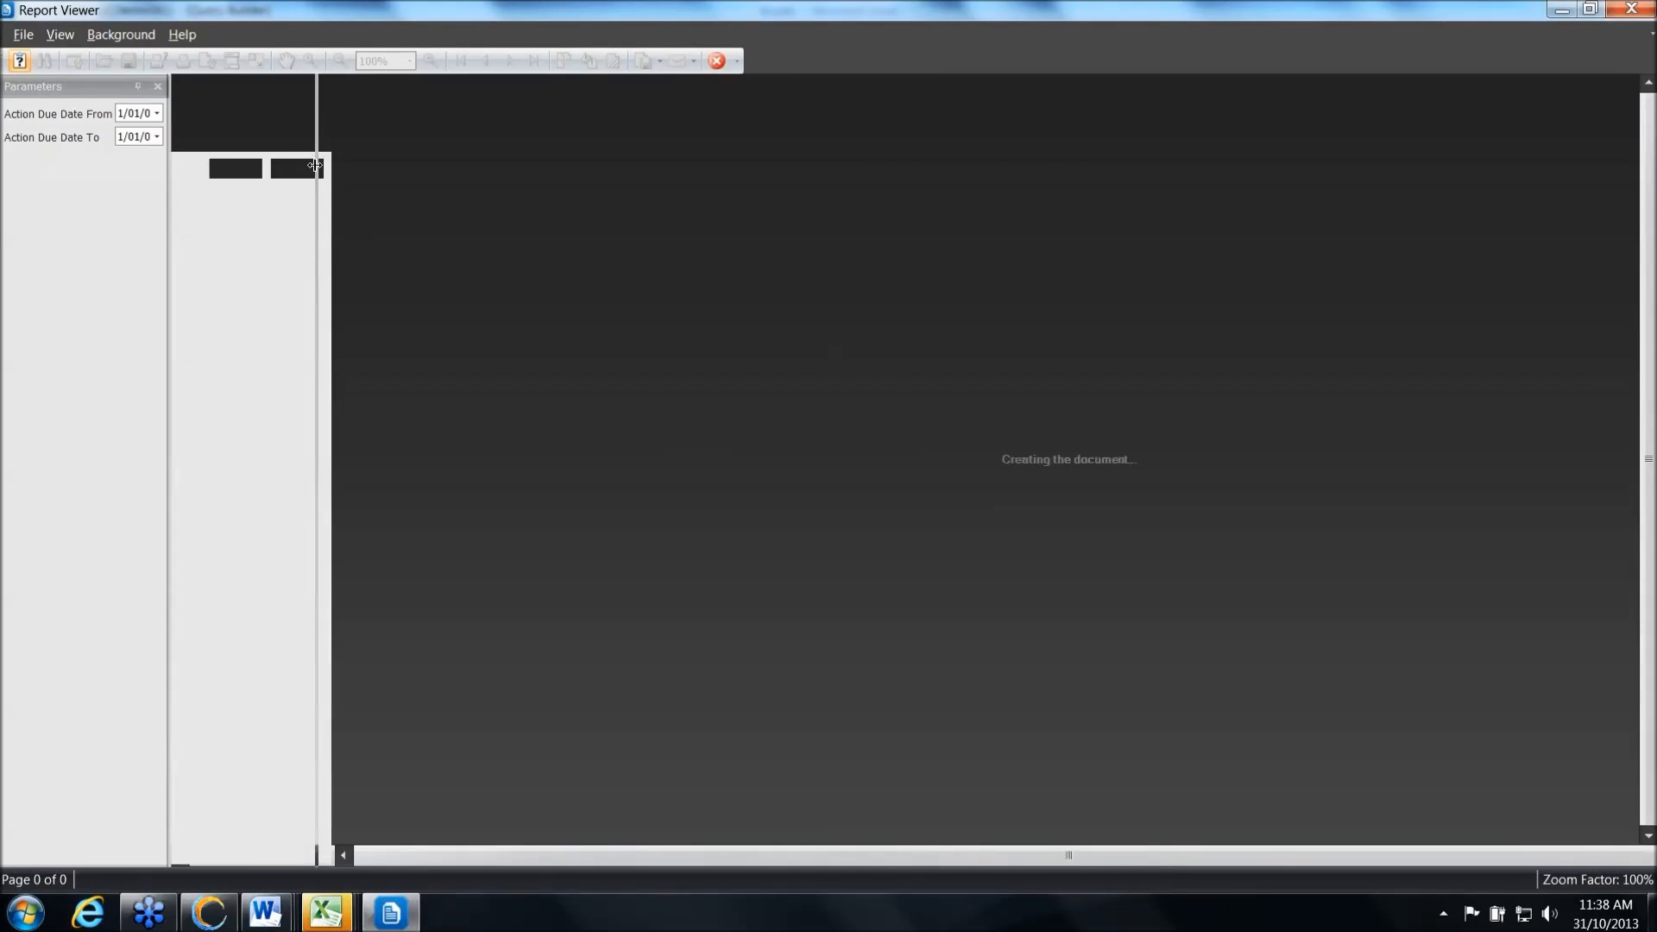
{"action": "left_click", "coordinate": [325, 110]}
{"action": "left_click", "coordinate": [321, 113]}
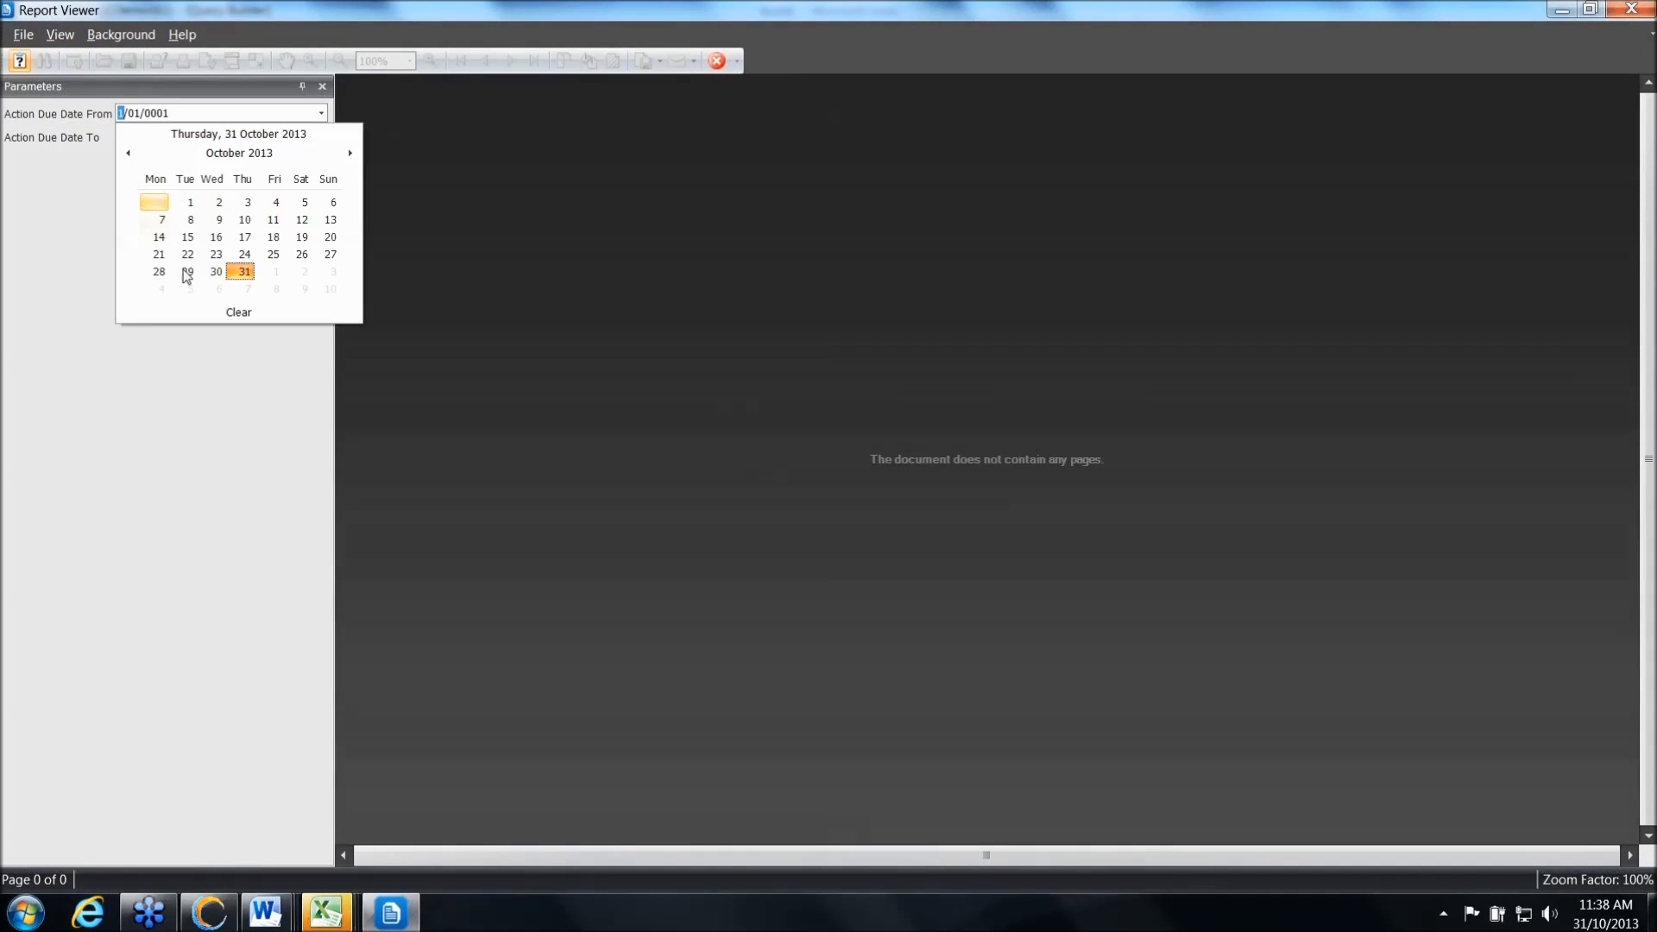
{"action": "left_click", "coordinate": [244, 271]}
{"action": "left_click", "coordinate": [321, 137]}
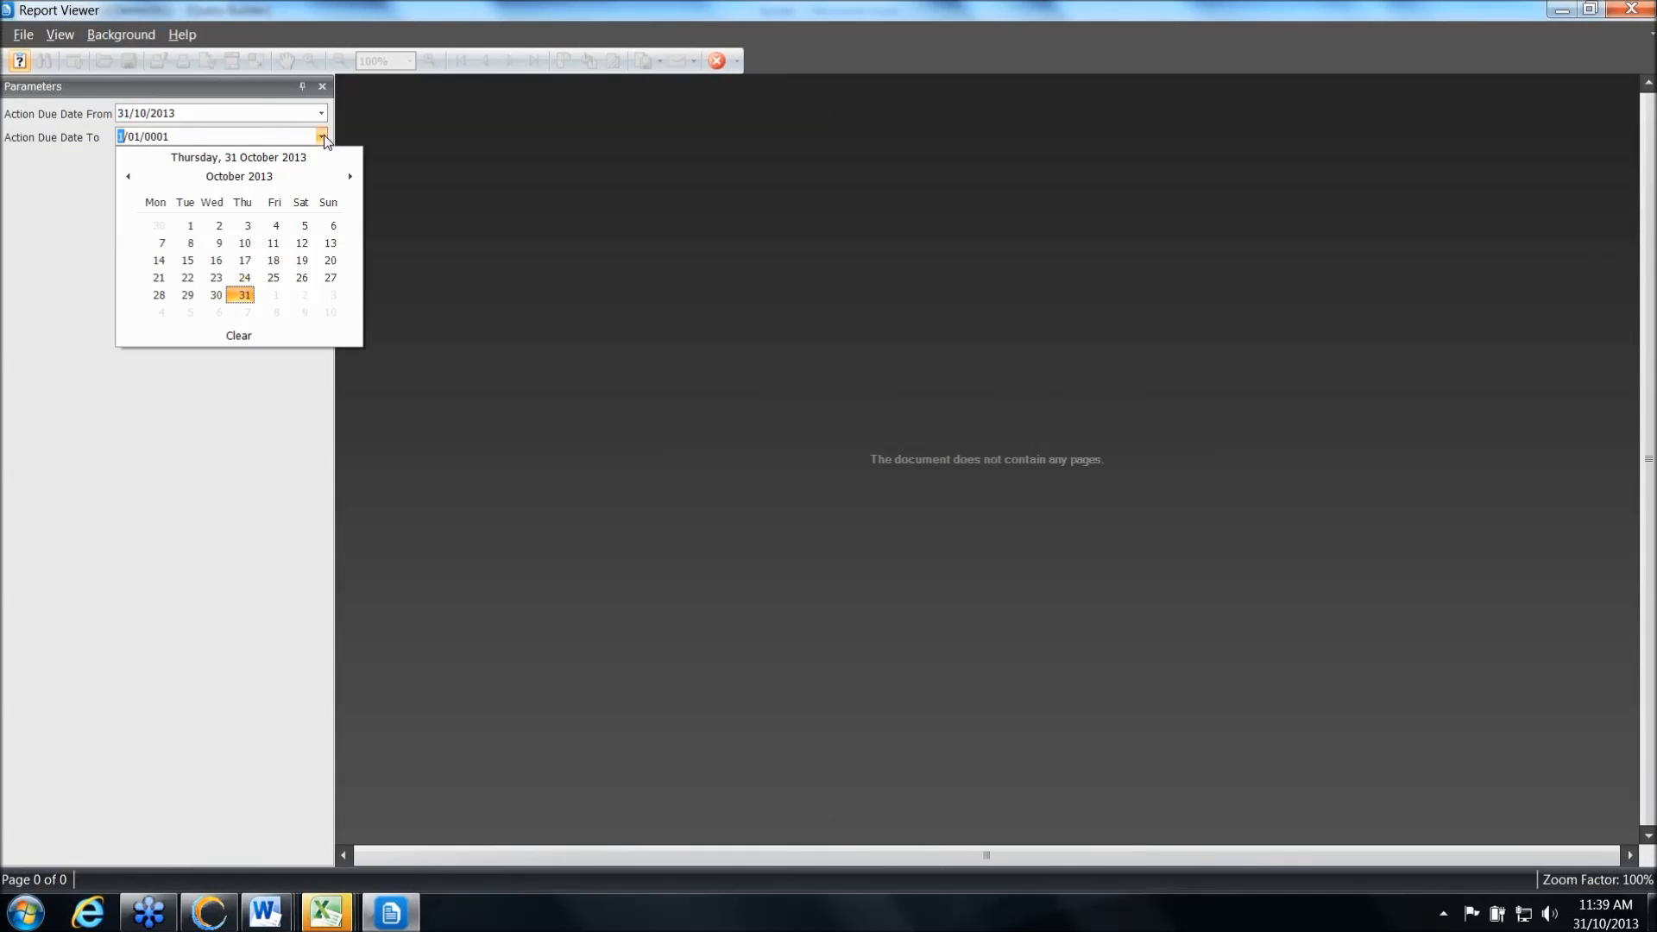
{"action": "left_click", "coordinate": [349, 176]}
{"action": "left_click", "coordinate": [350, 176]}
{"action": "left_click", "coordinate": [350, 176]}
{"action": "left_click", "coordinate": [235, 296]}
{"action": "left_click", "coordinate": [304, 172]}
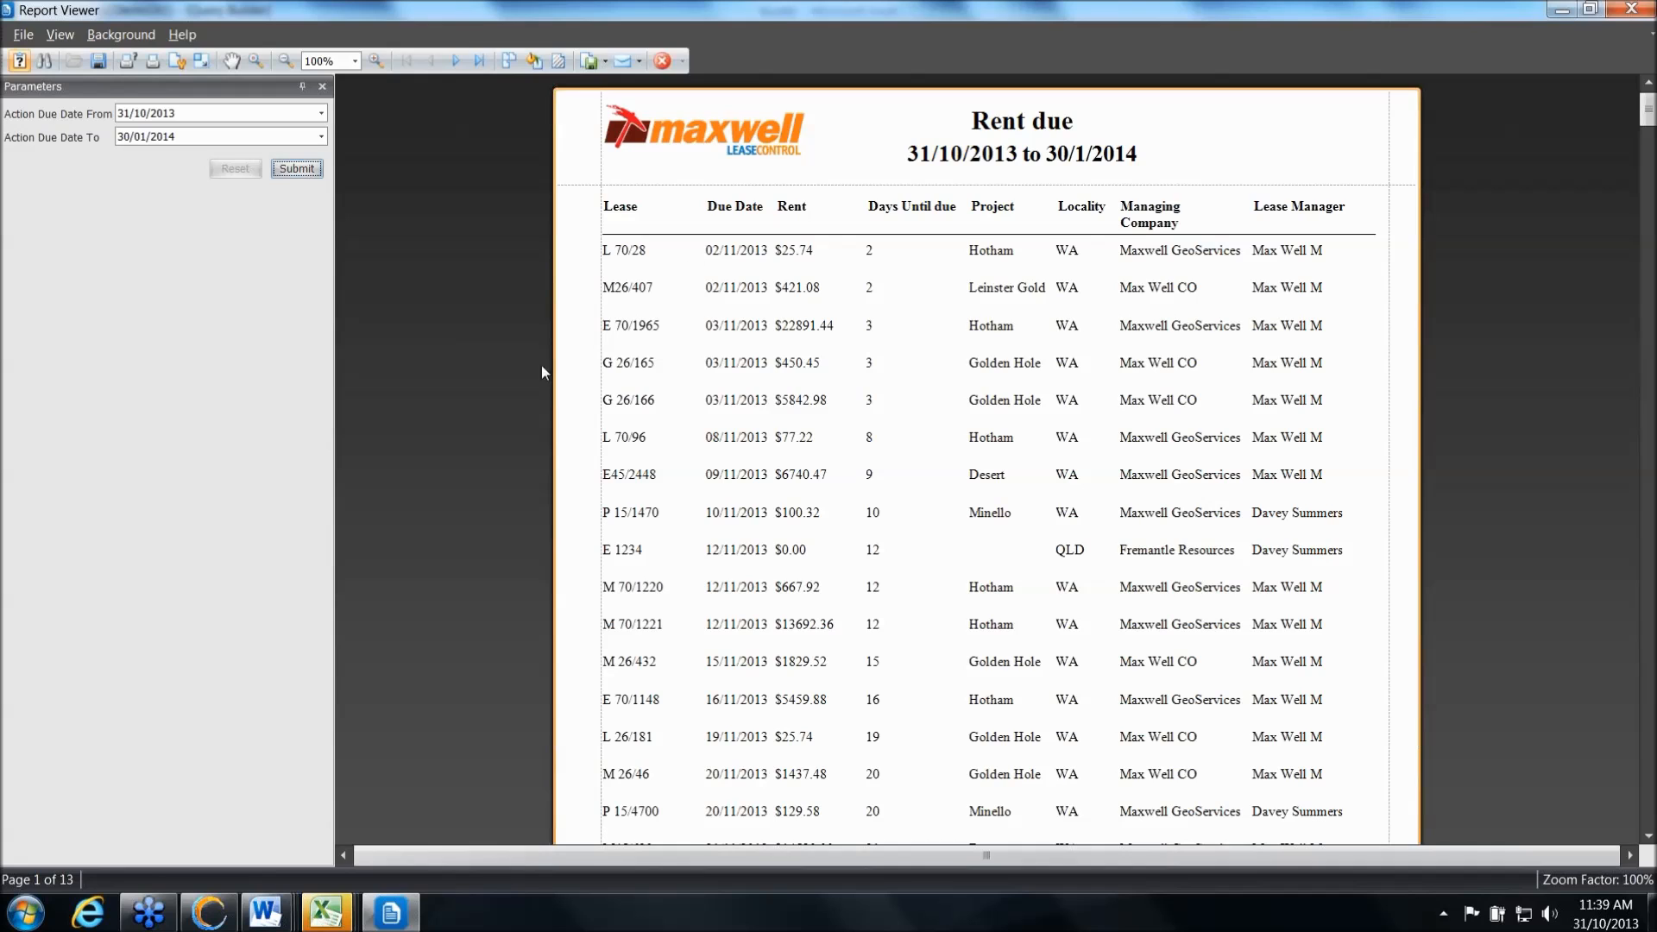
{"action": "left_click", "coordinate": [1643, 7]}
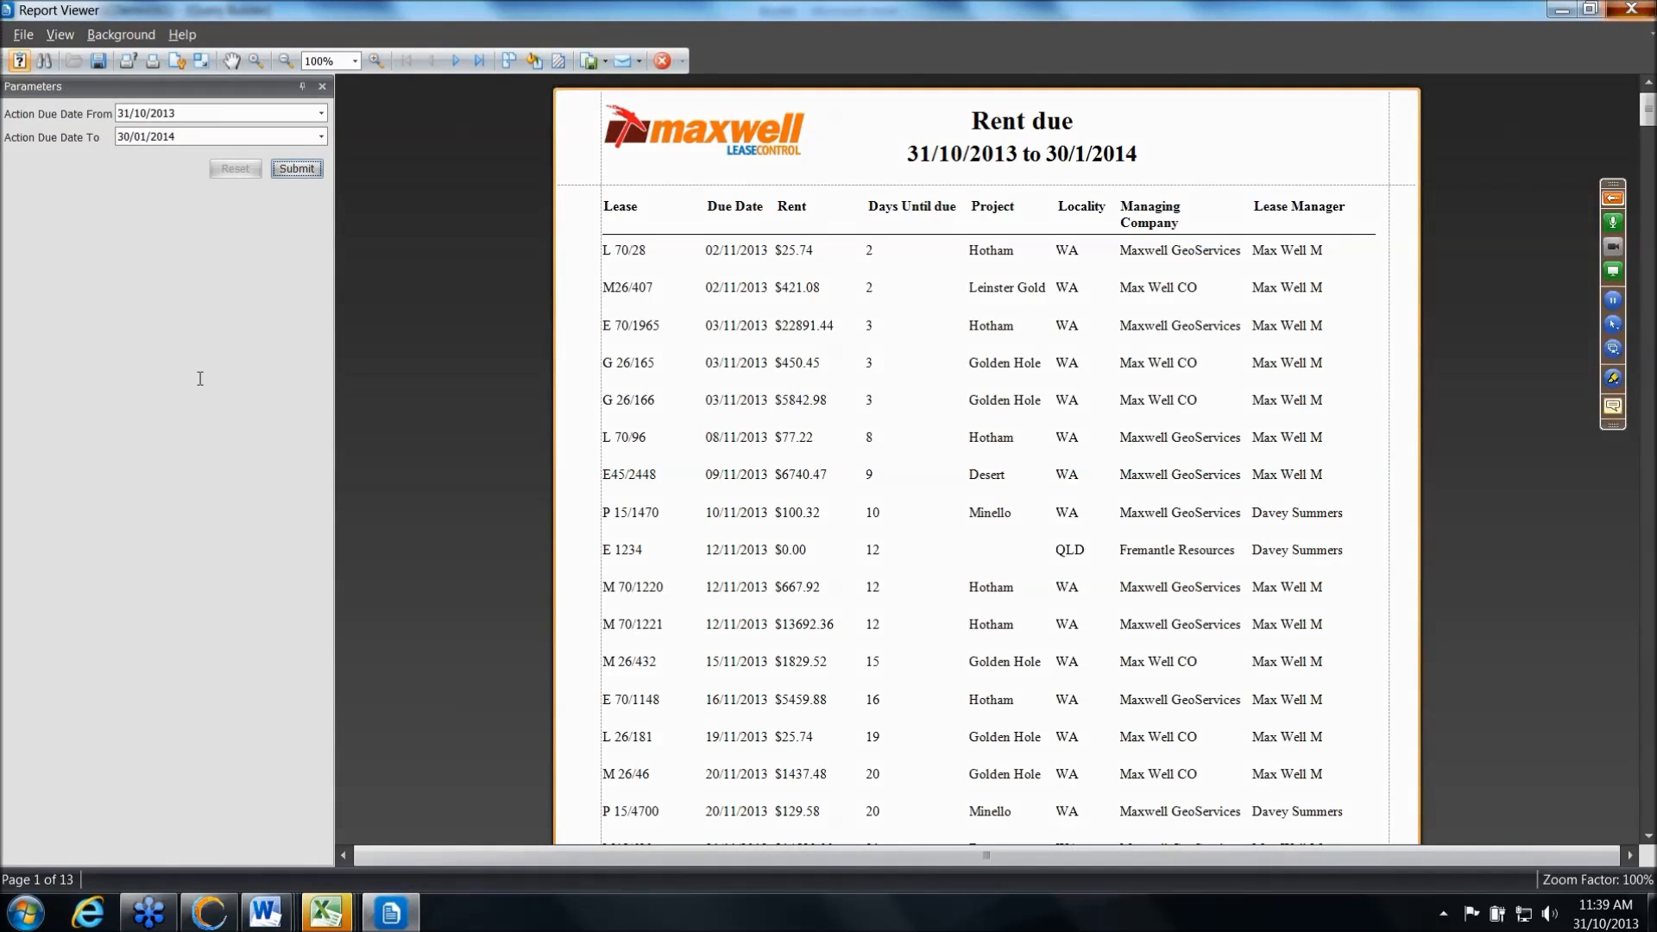